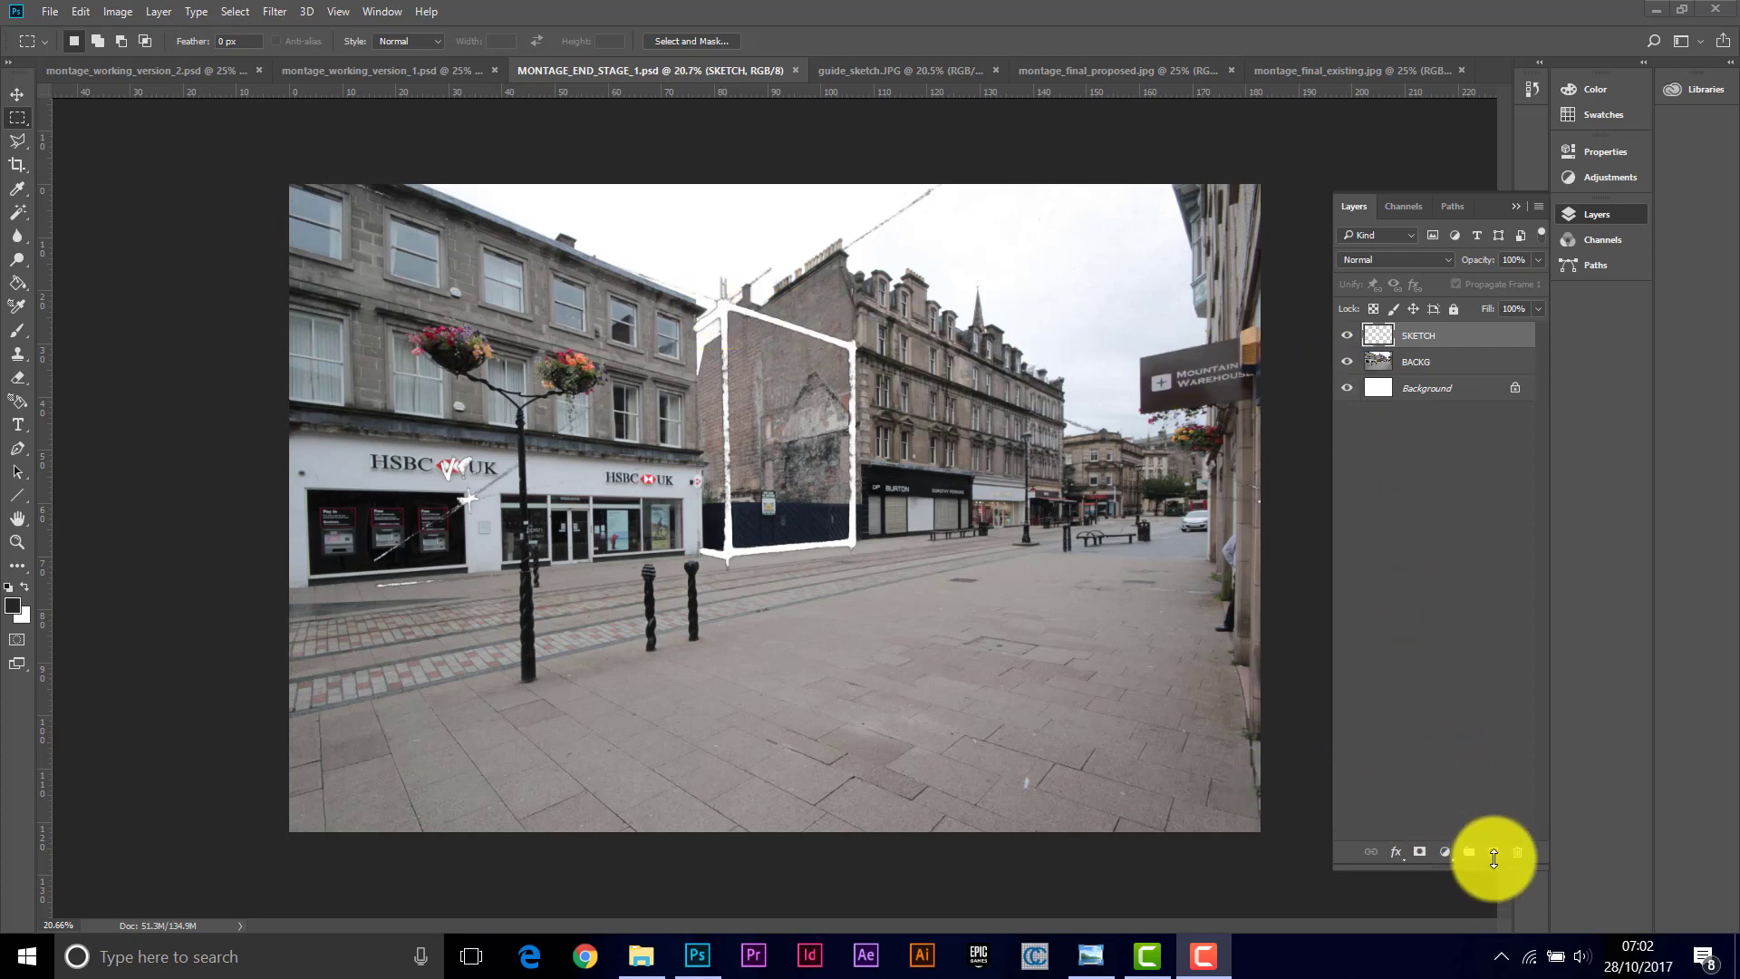
# Step: Add a new empty layer above SKETCH and name it GUIDES
pyautogui.click(1495, 852)
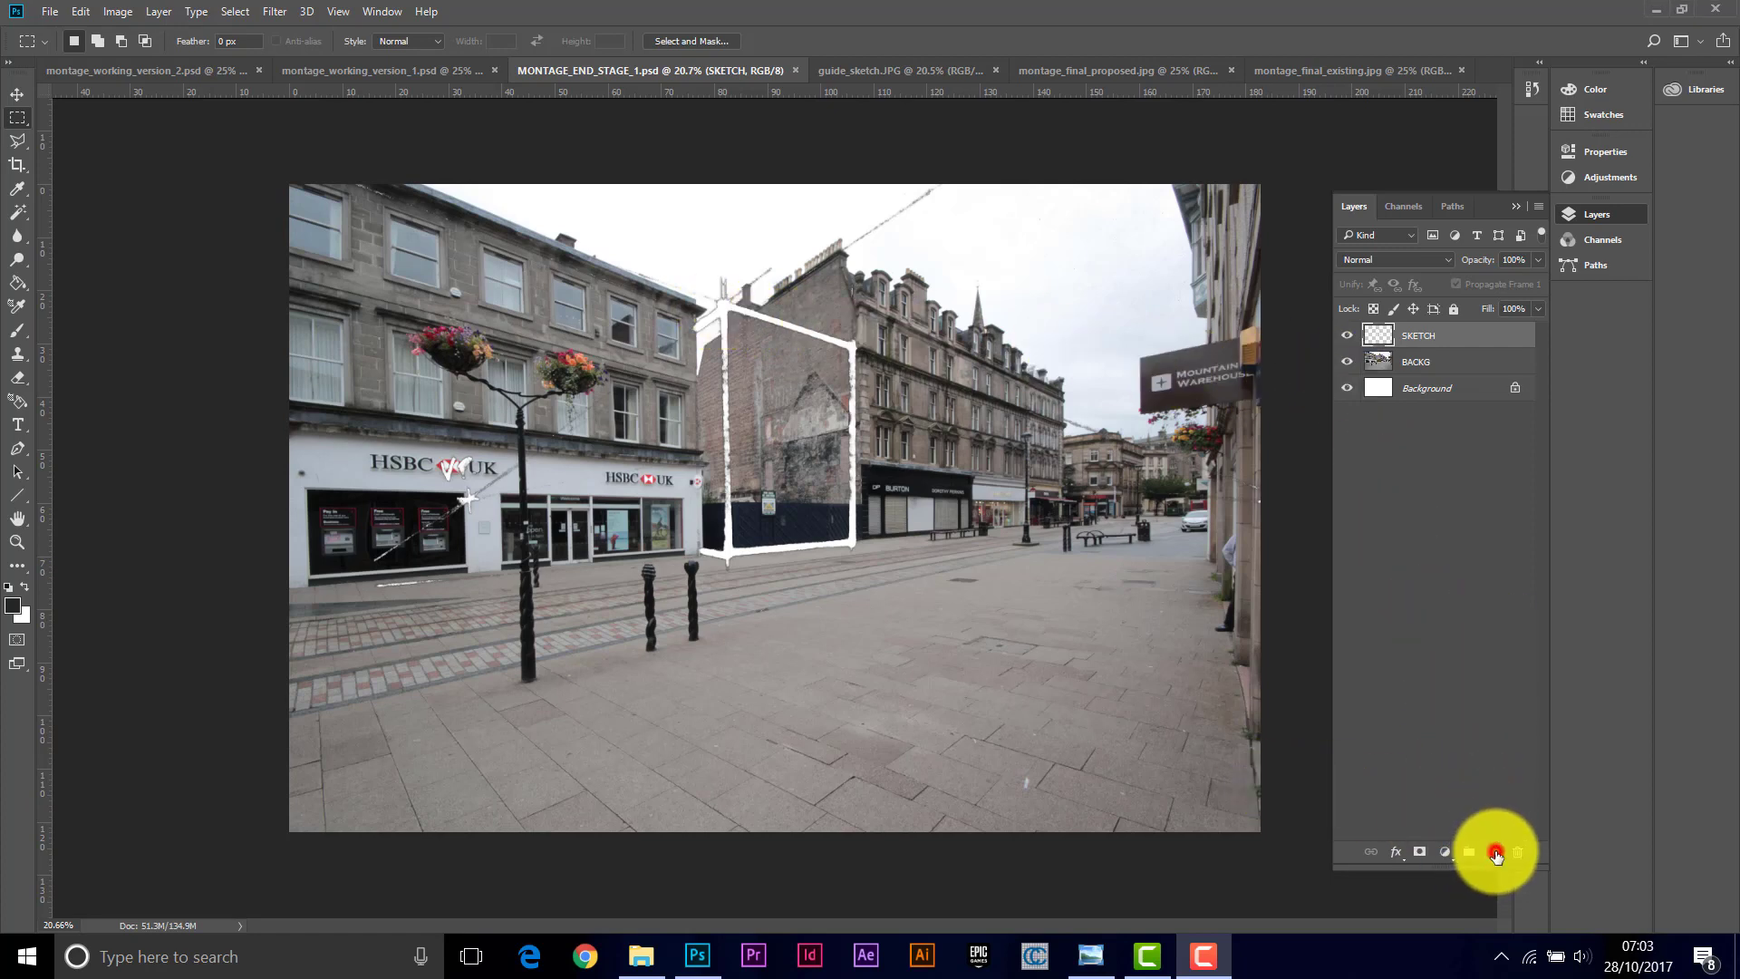
pyautogui.click(1419, 340)
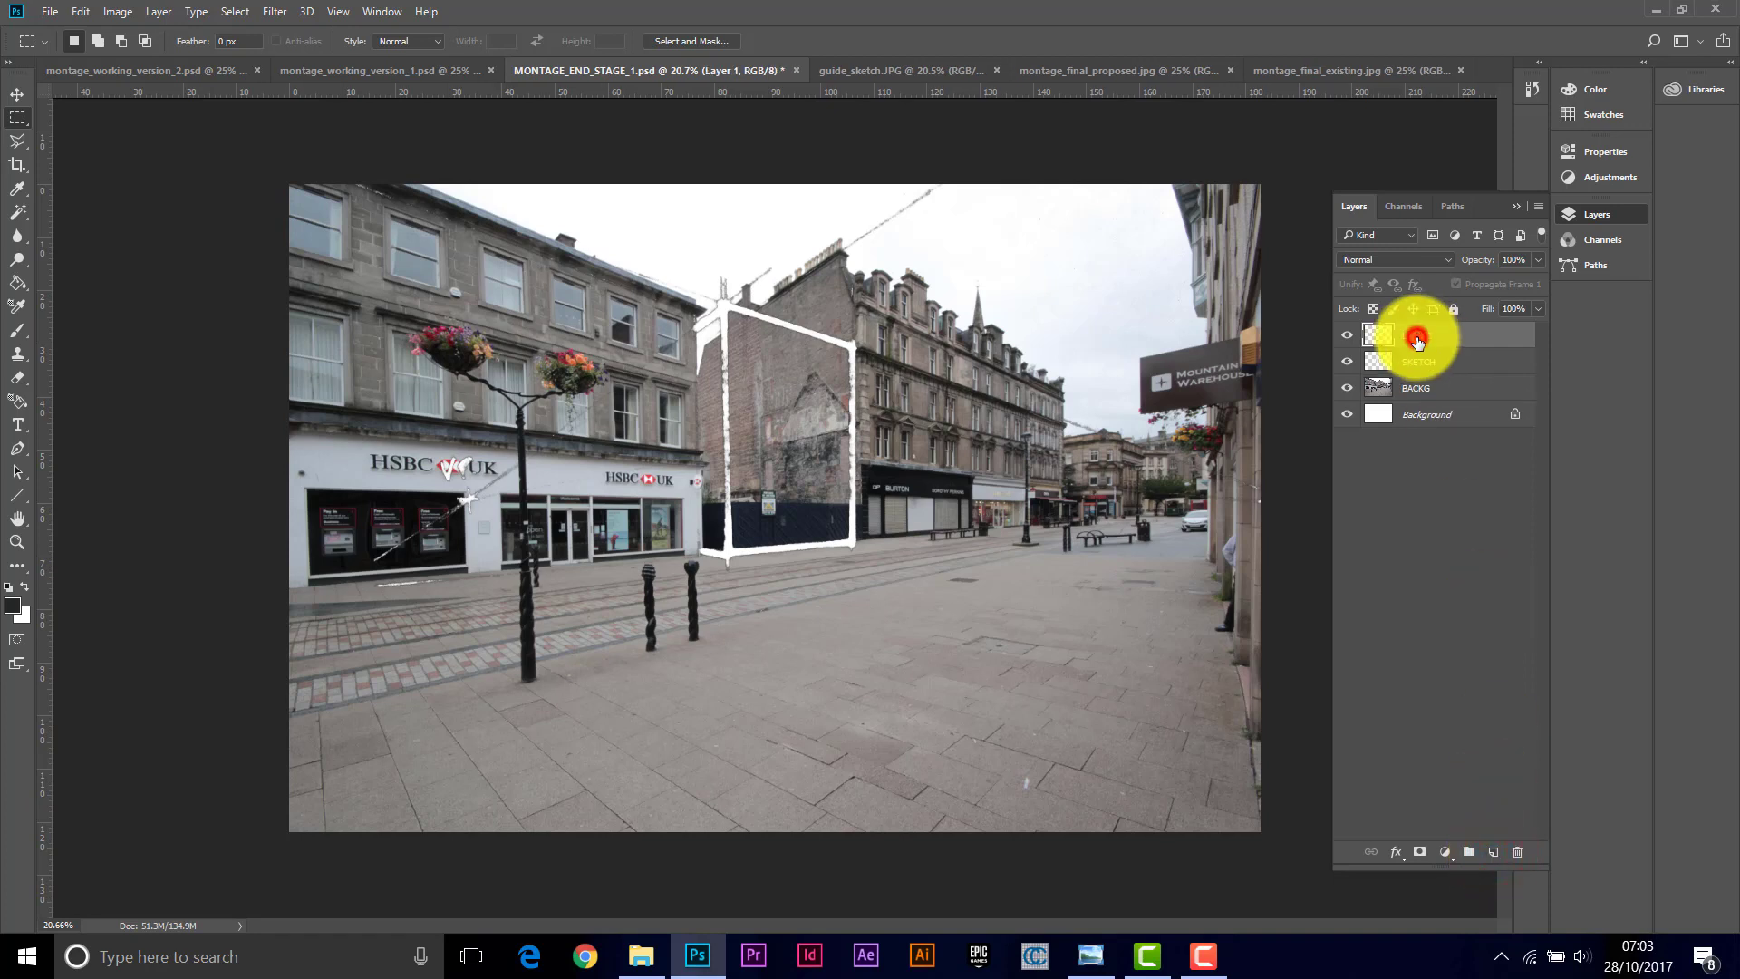
pyautogui.write('gui')
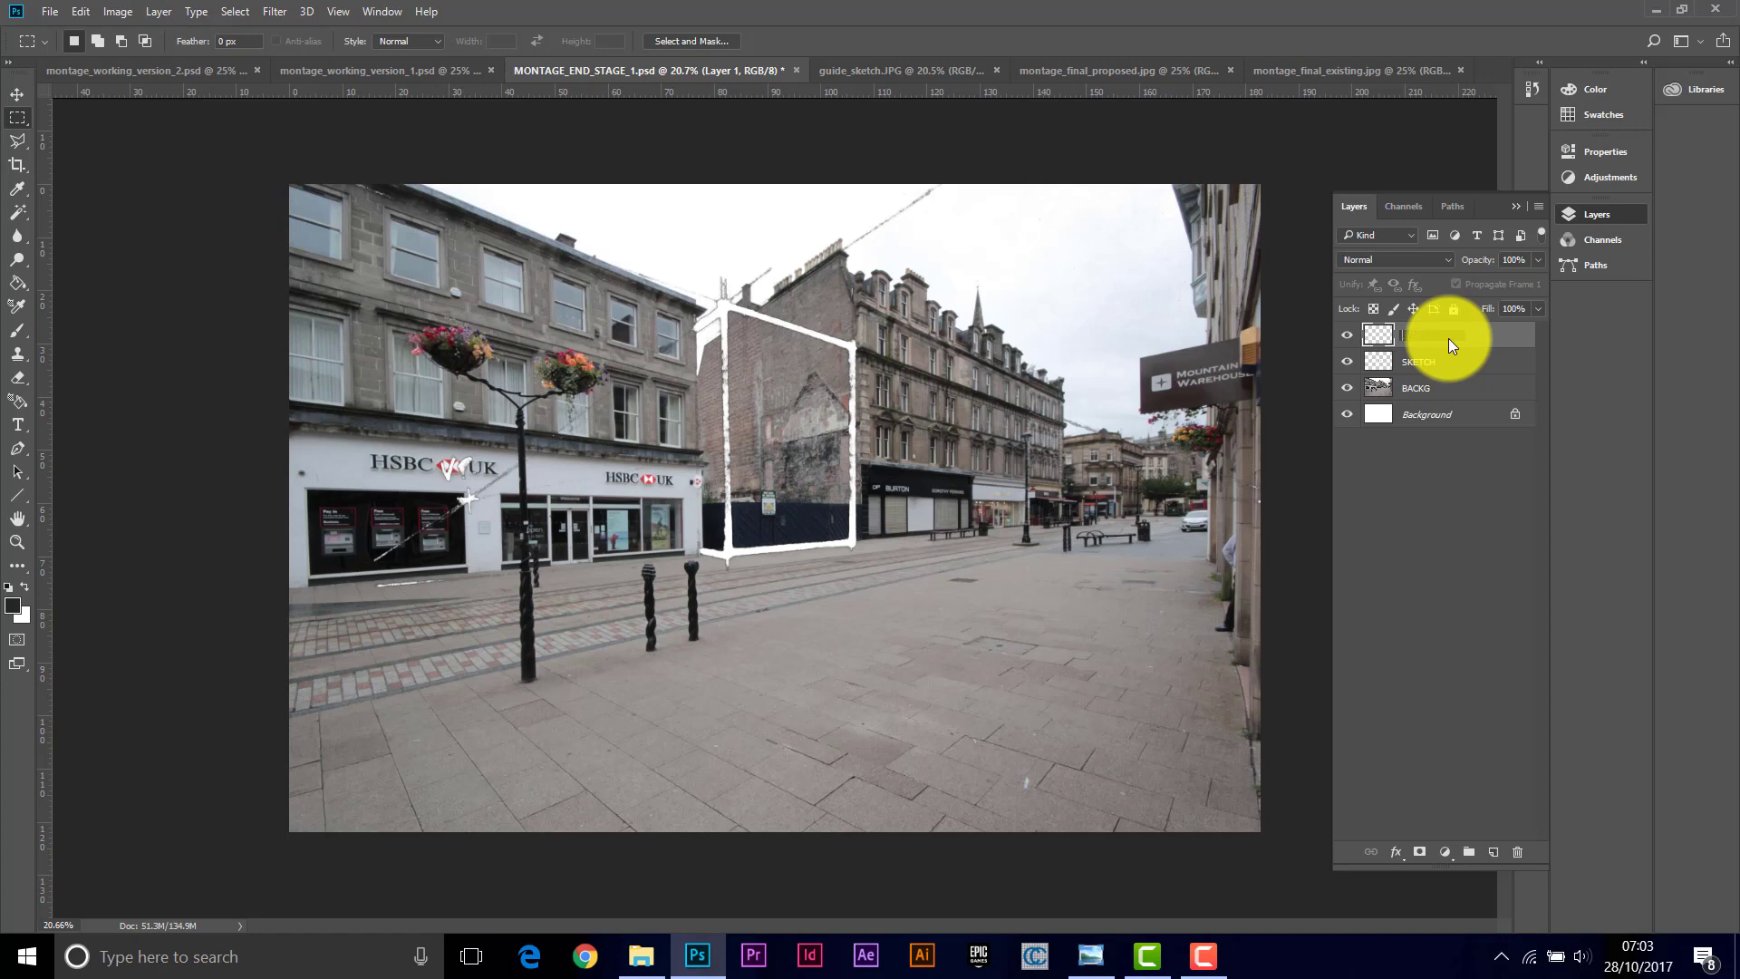
pyautogui.press('capslock')
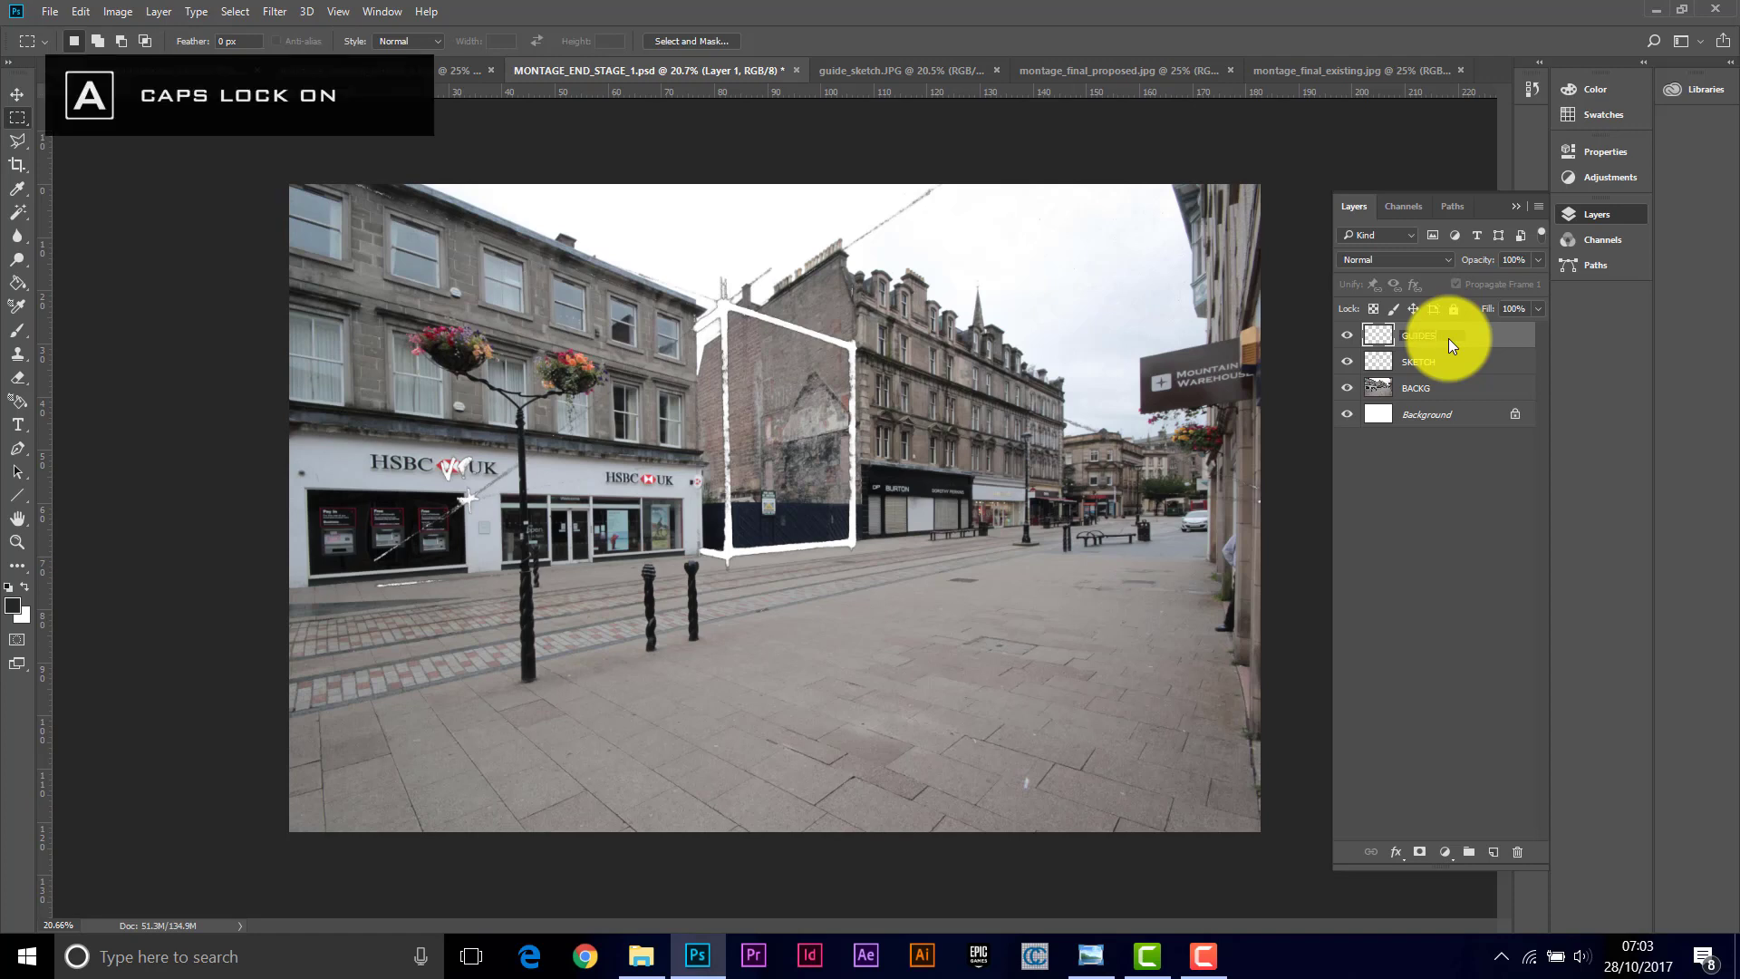
pyautogui.click(1446, 480)
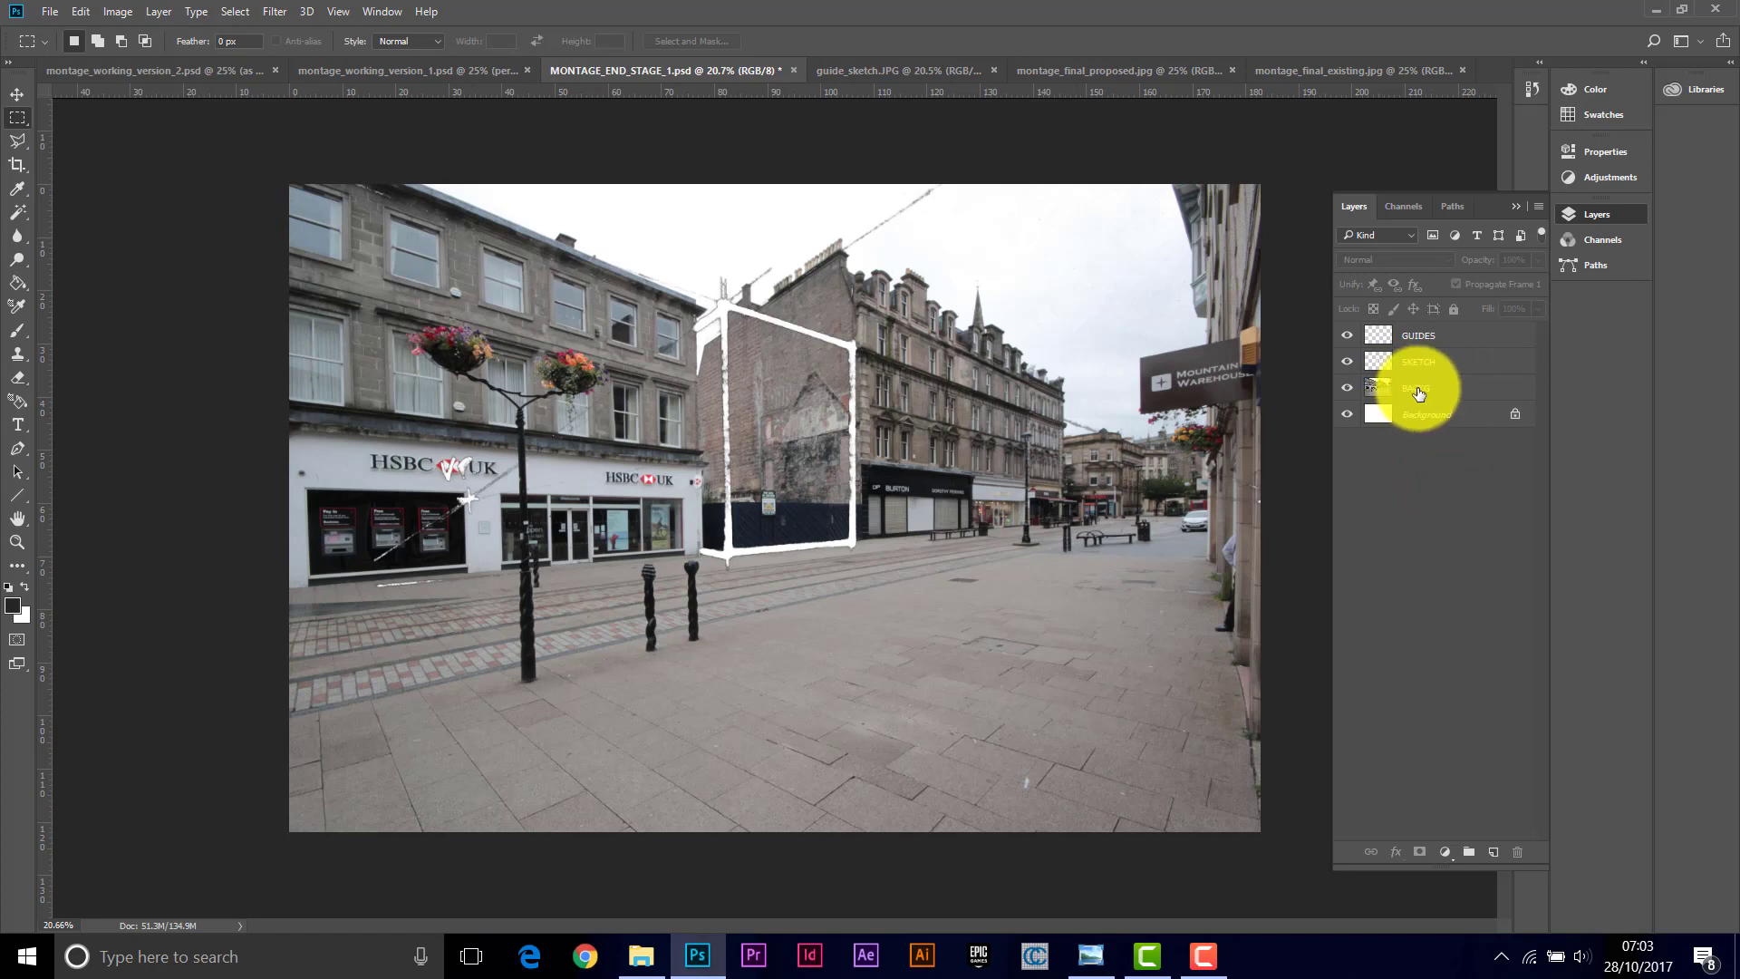
# Step: Duplicate the BACKG layer, rename the copy AS EXISTING and hide it
pyautogui.moveTo(1417, 393); pyautogui.dragTo(1492, 851)
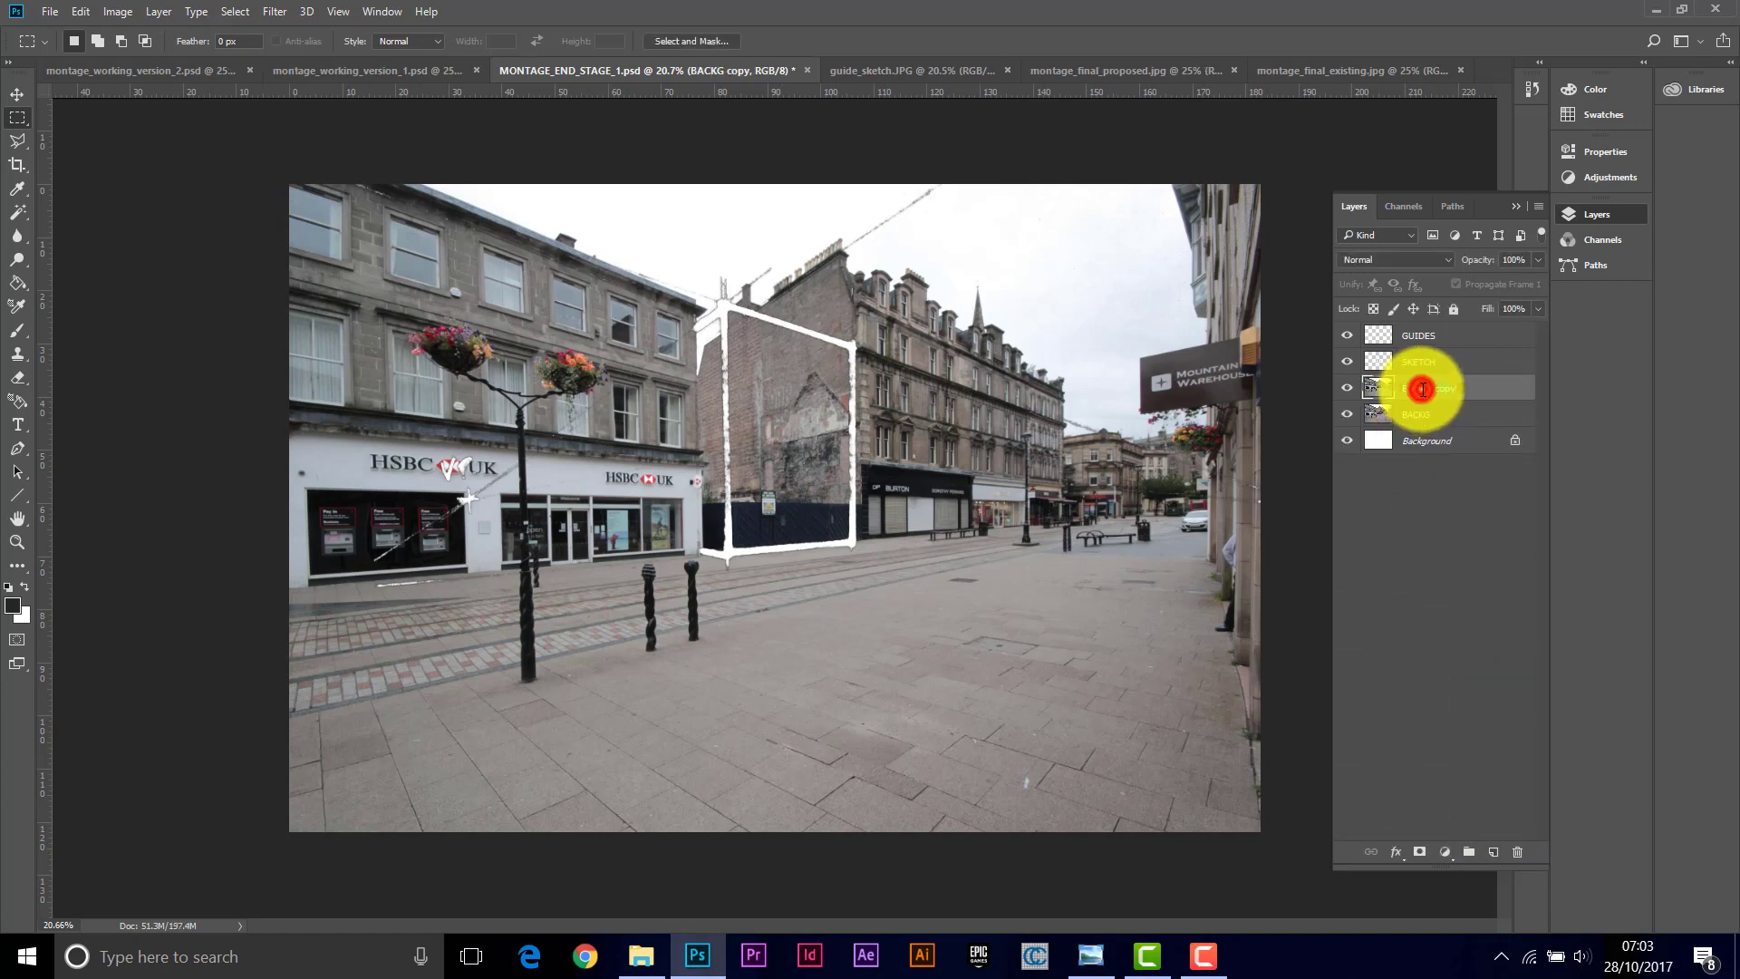
pyautogui.doubleClick(1423, 389)
pyautogui.write('AS EXISTING')
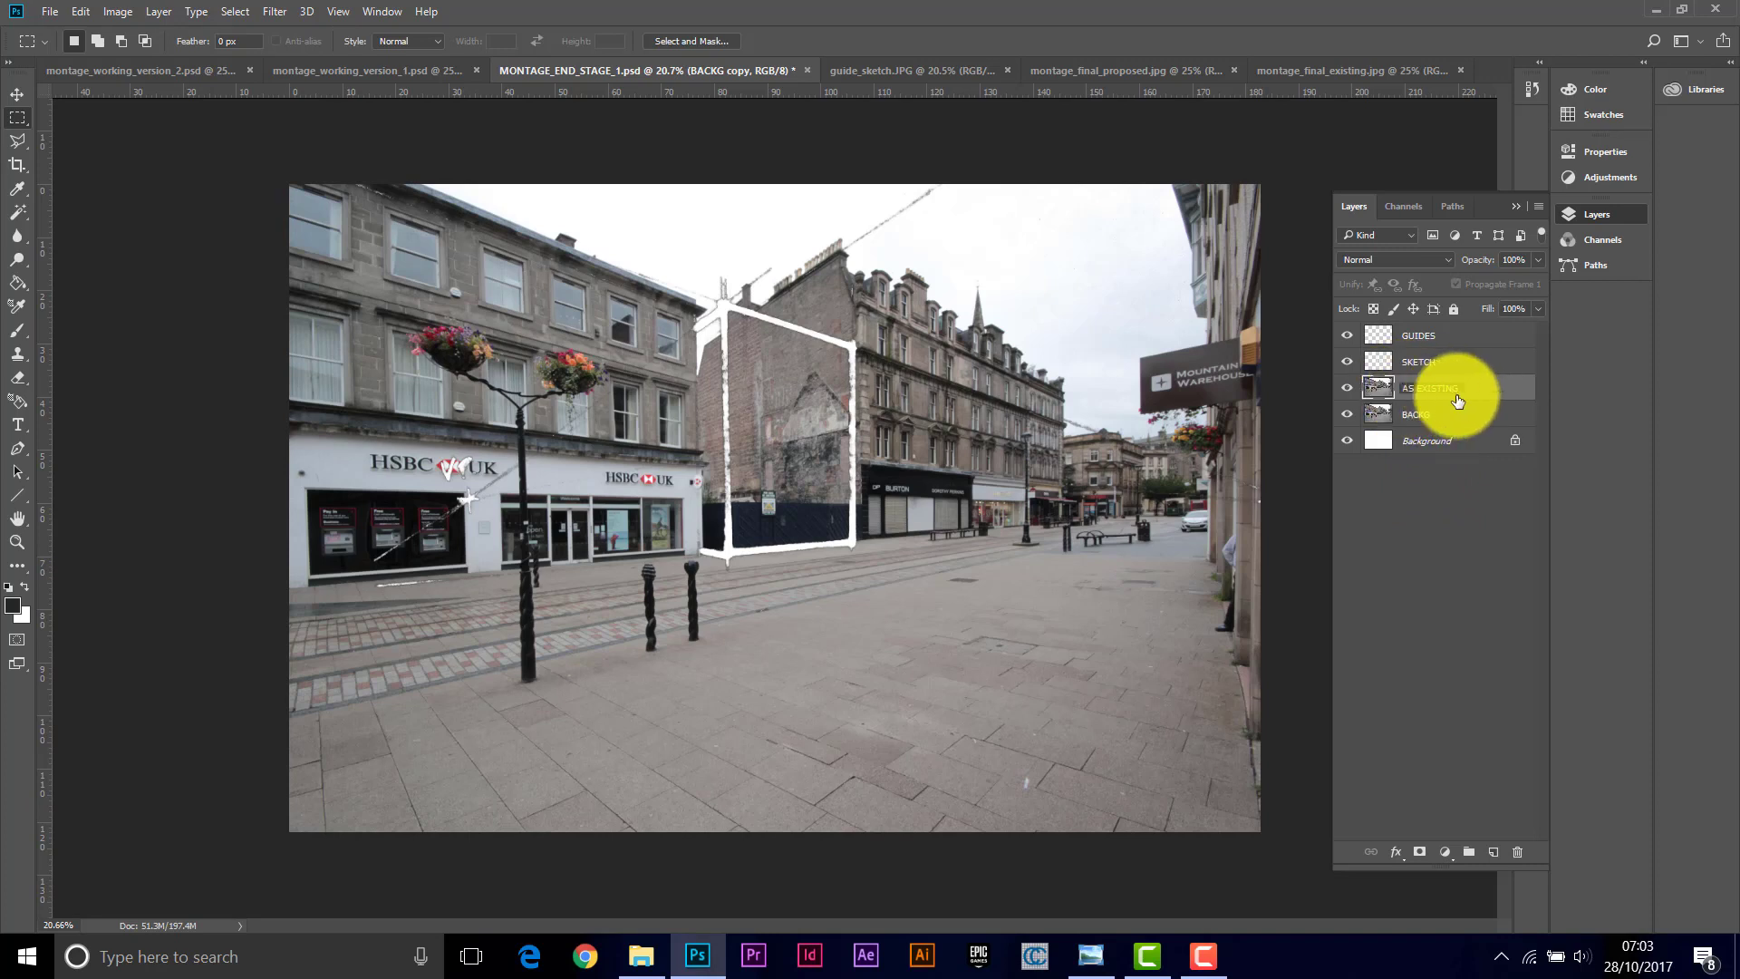
pyautogui.click(1453, 497)
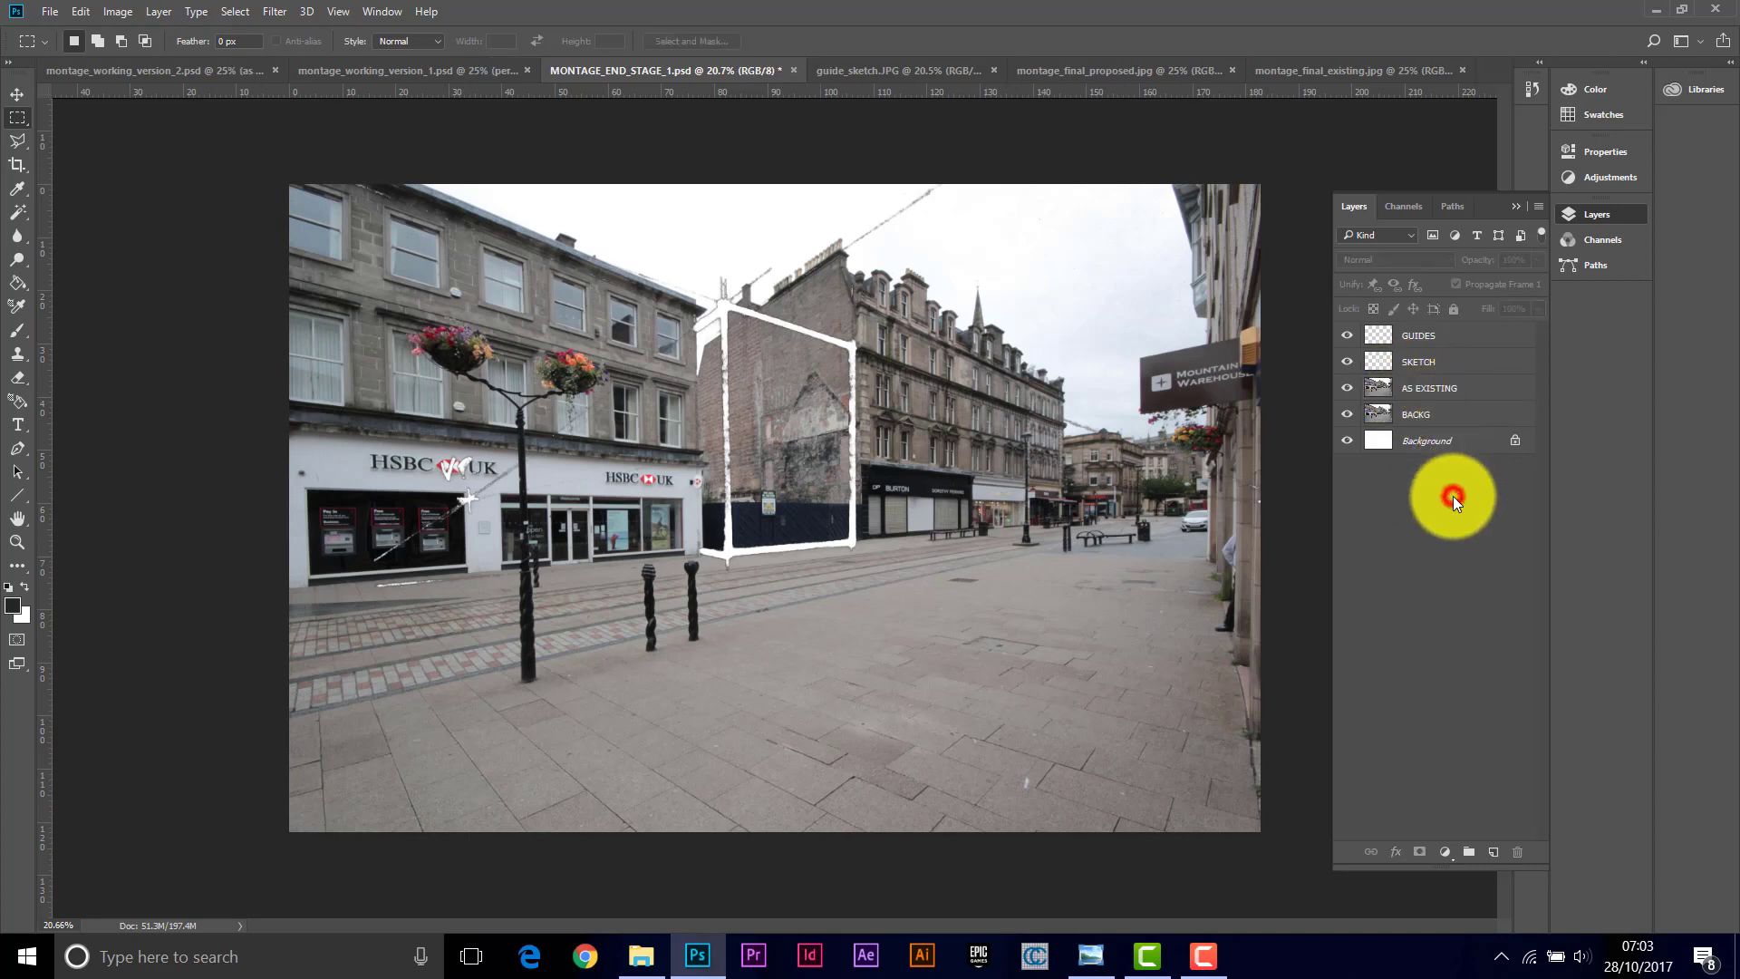
pyautogui.click(1347, 388)
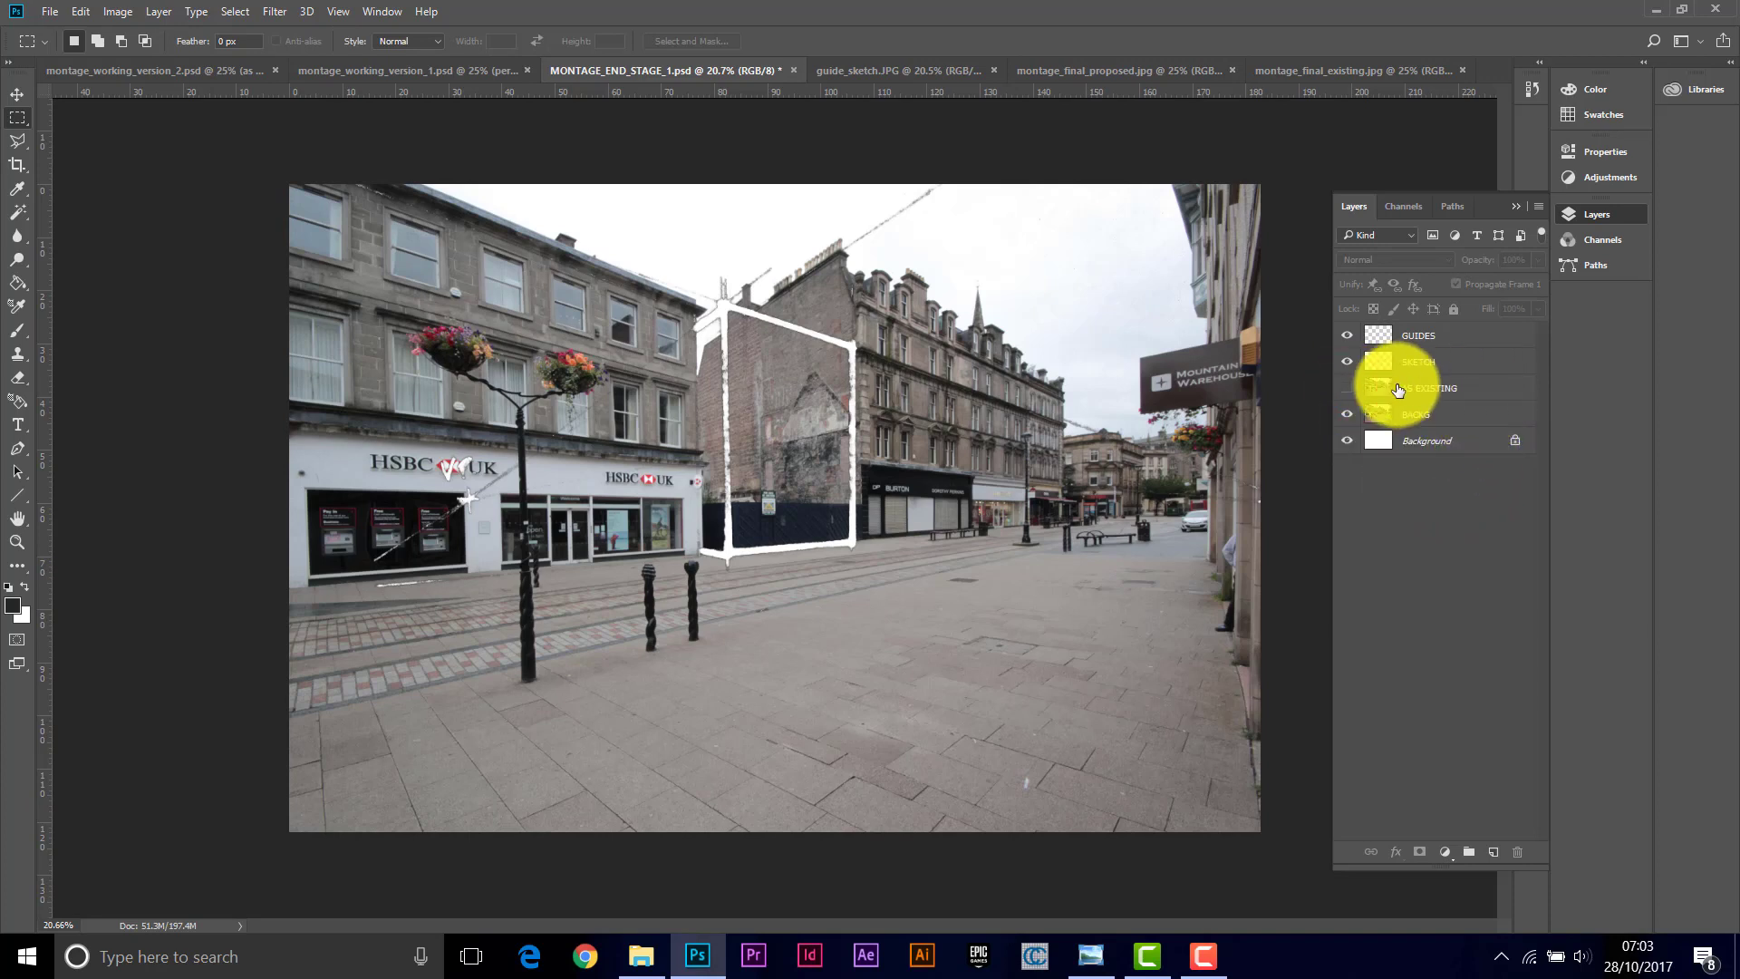
# Step: With the GUIDES layer selected, set the foreground colour to bright green 2aff00
pyautogui.click(1443, 342)
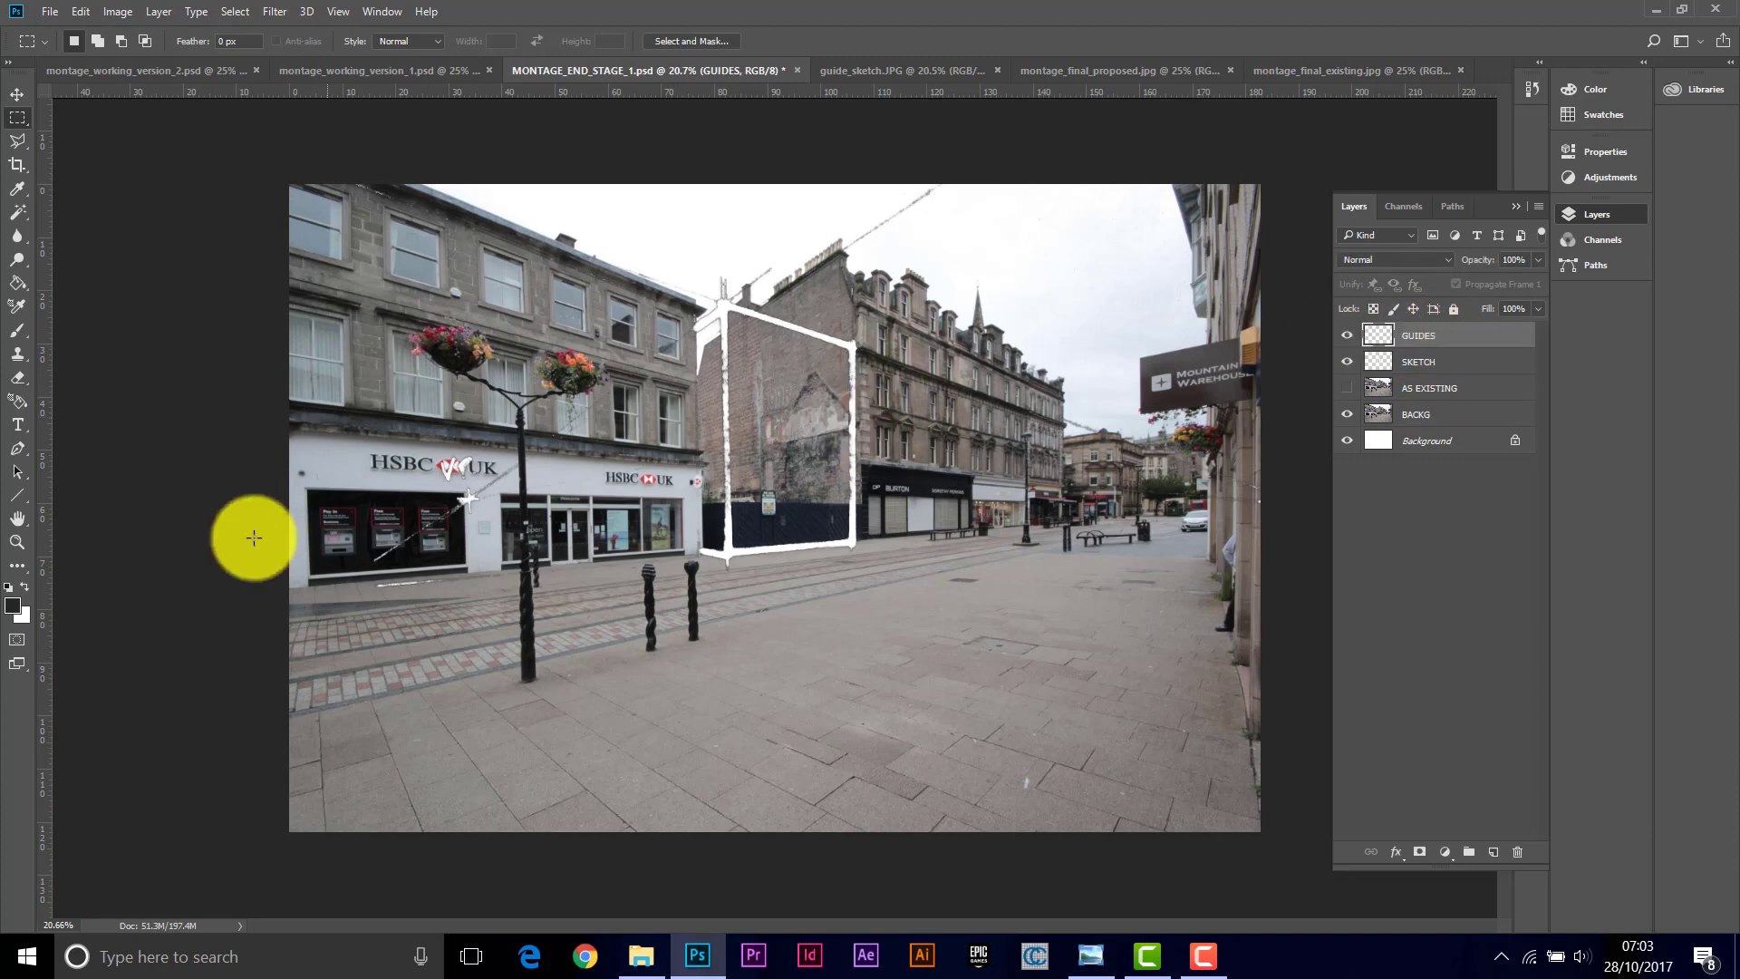
pyautogui.click(14, 608)
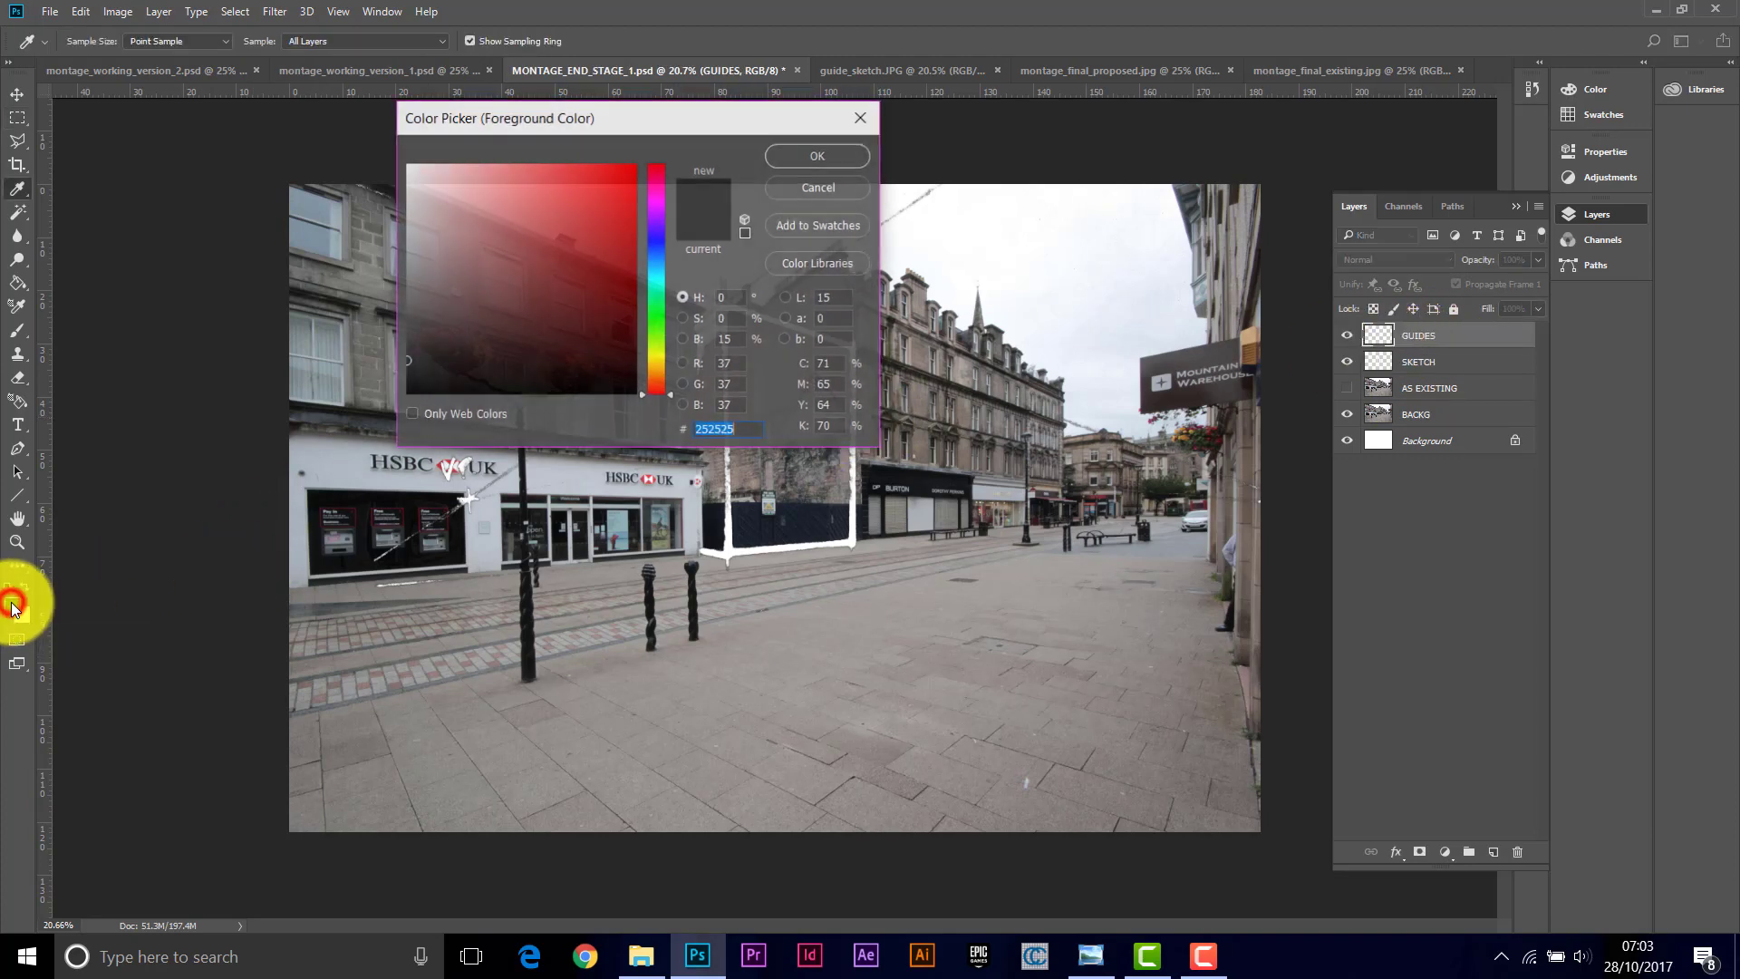
pyautogui.moveTo(667, 395); pyautogui.dragTo(663, 326)
pyautogui.moveTo(594, 233); pyautogui.dragTo(649, 135)
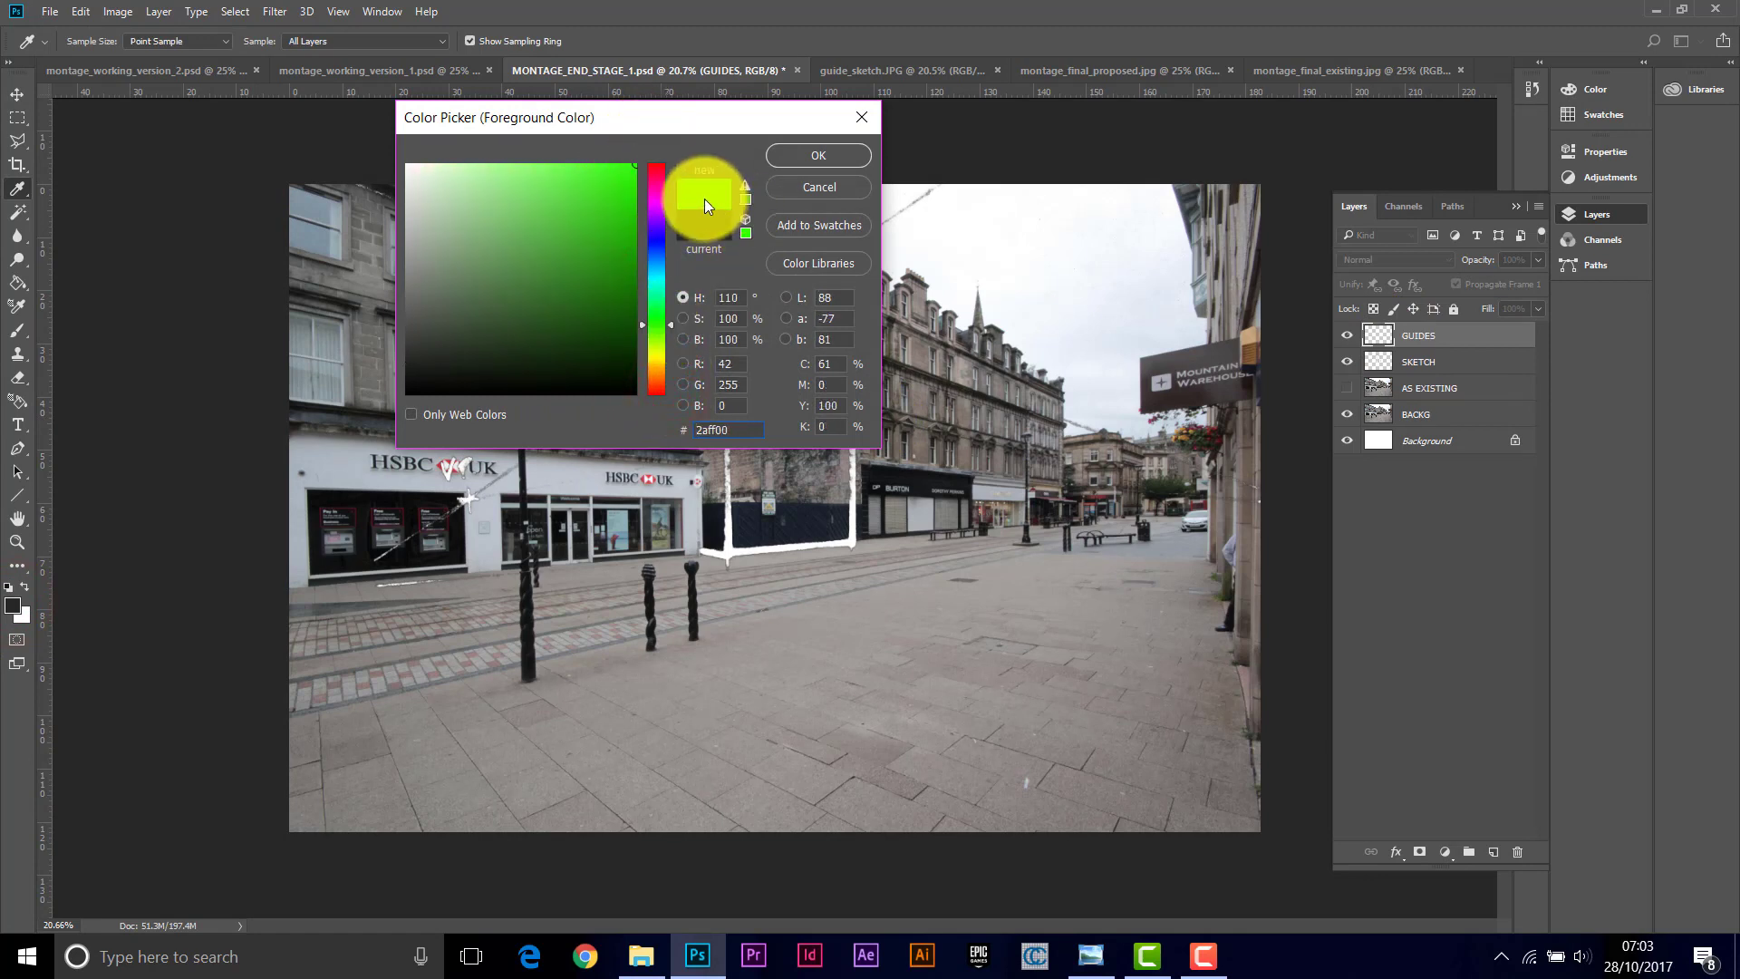
pyautogui.click(822, 156)
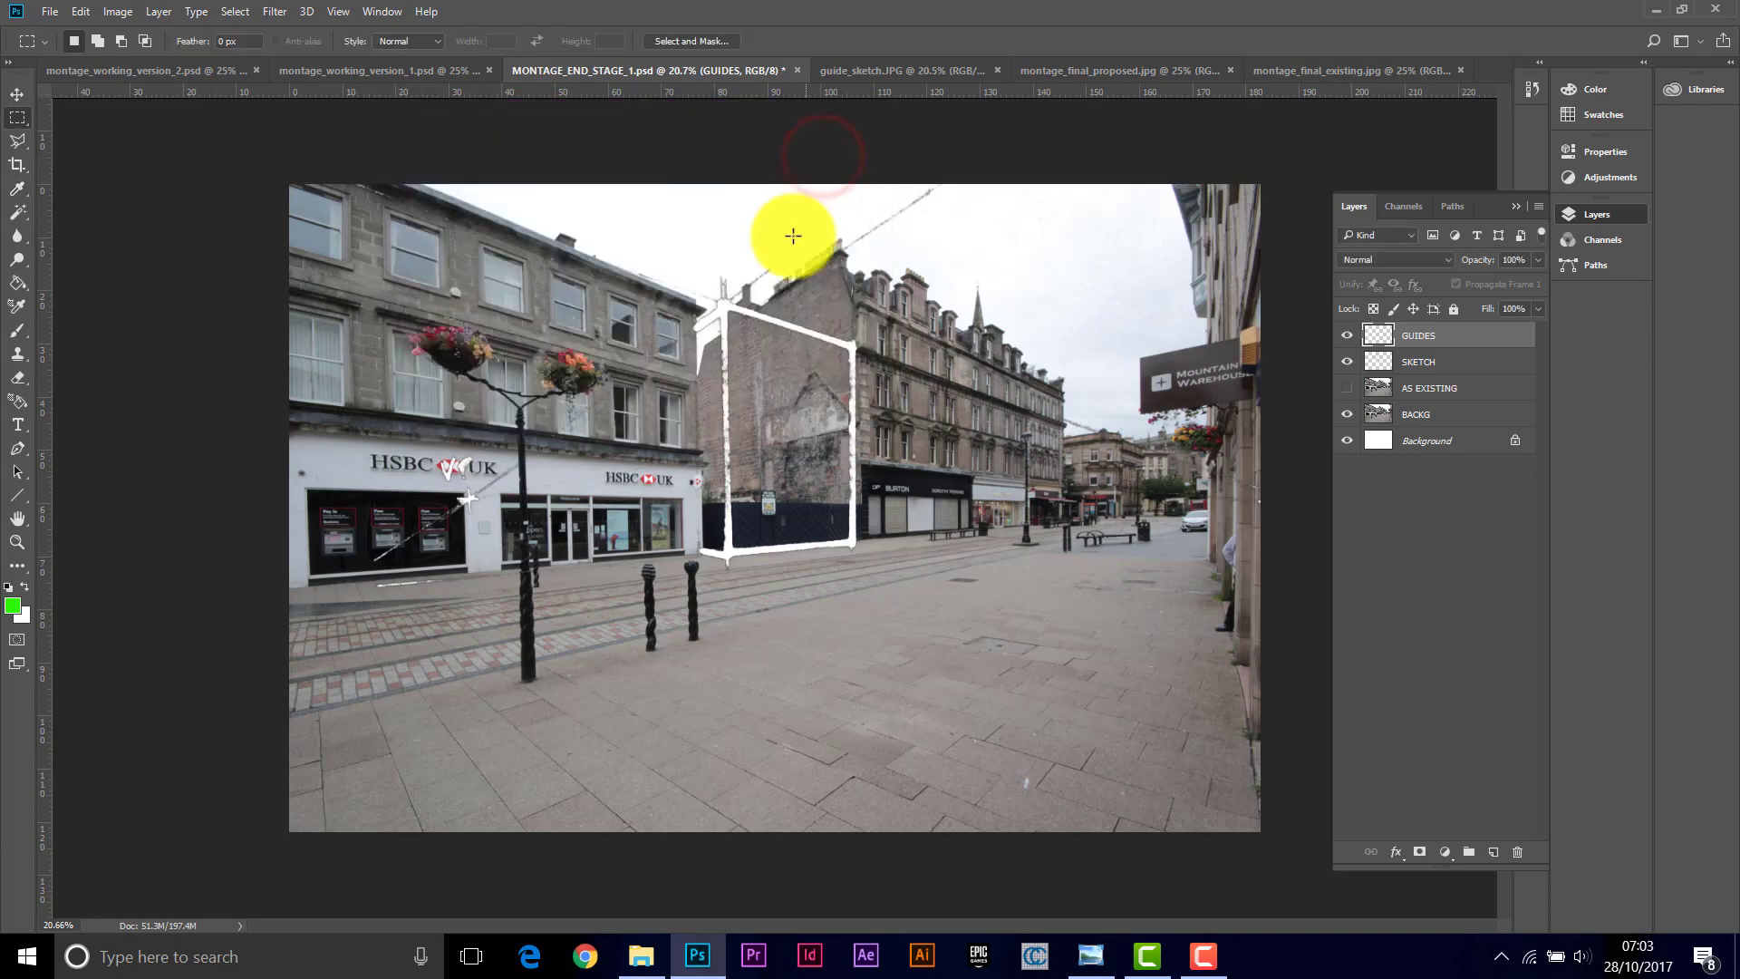
# Step: Using the Line tool at 7 px weight, draw a green guide line along the gap site's sloping top edge
pyautogui.click(15, 542)
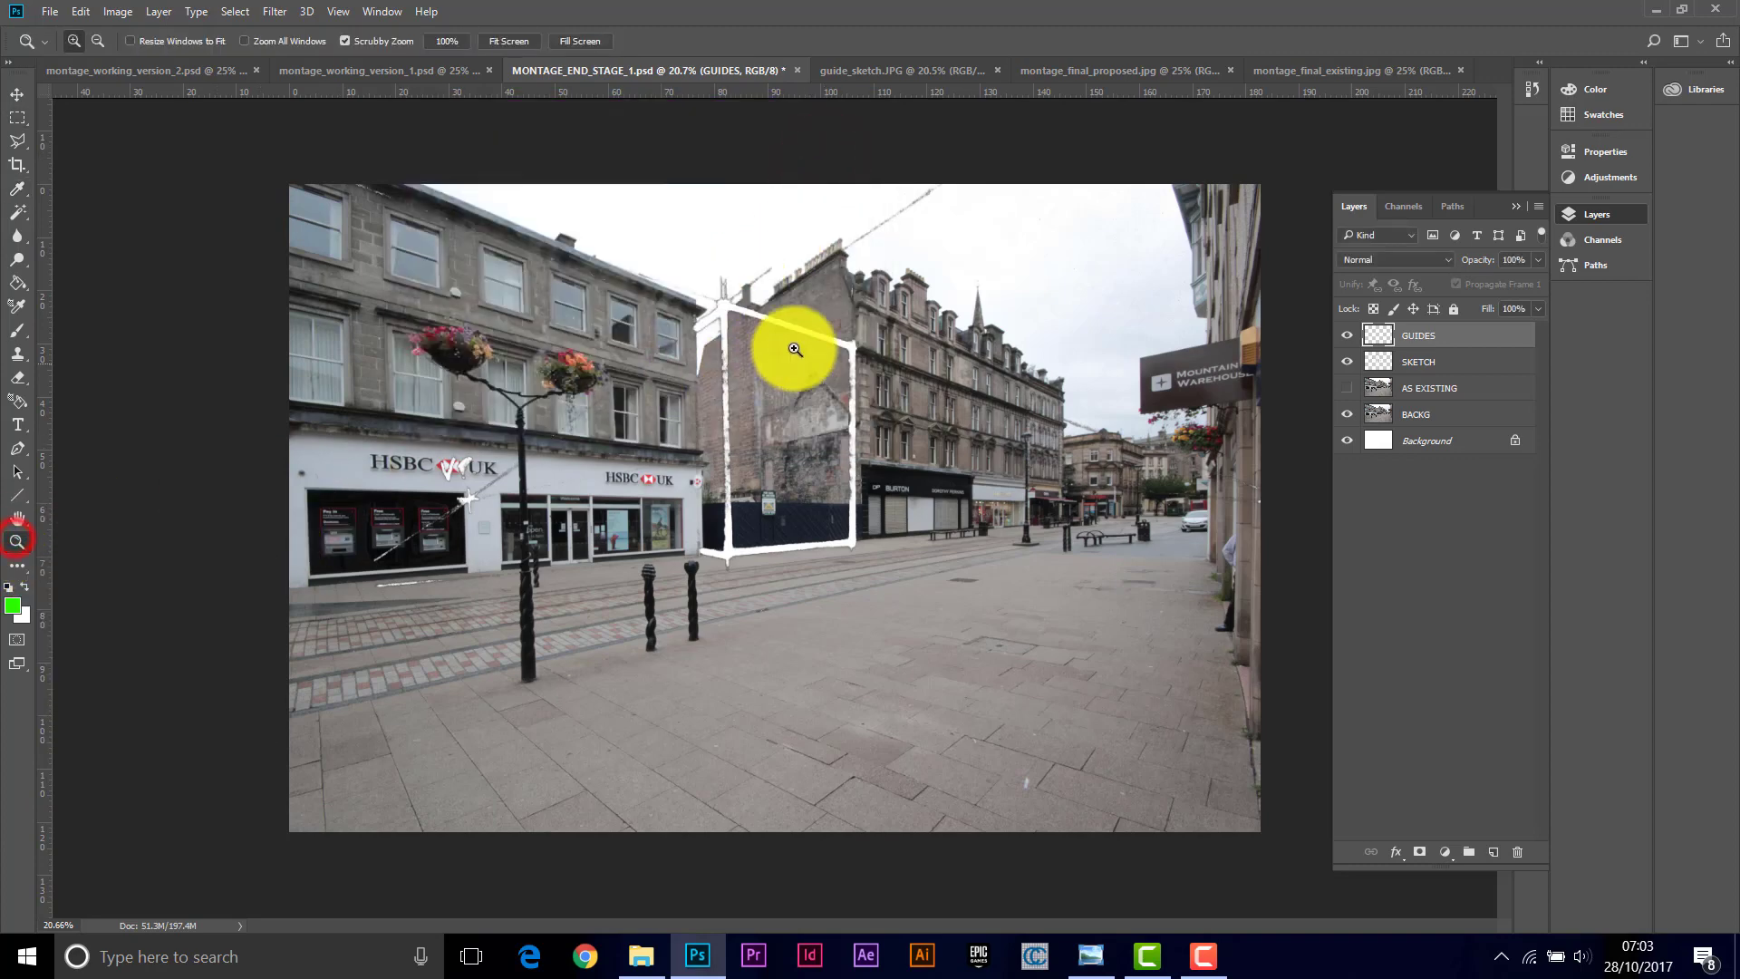
pyautogui.click(850, 349)
pyautogui.moveTo(850, 349); pyautogui.dragTo(854, 279)
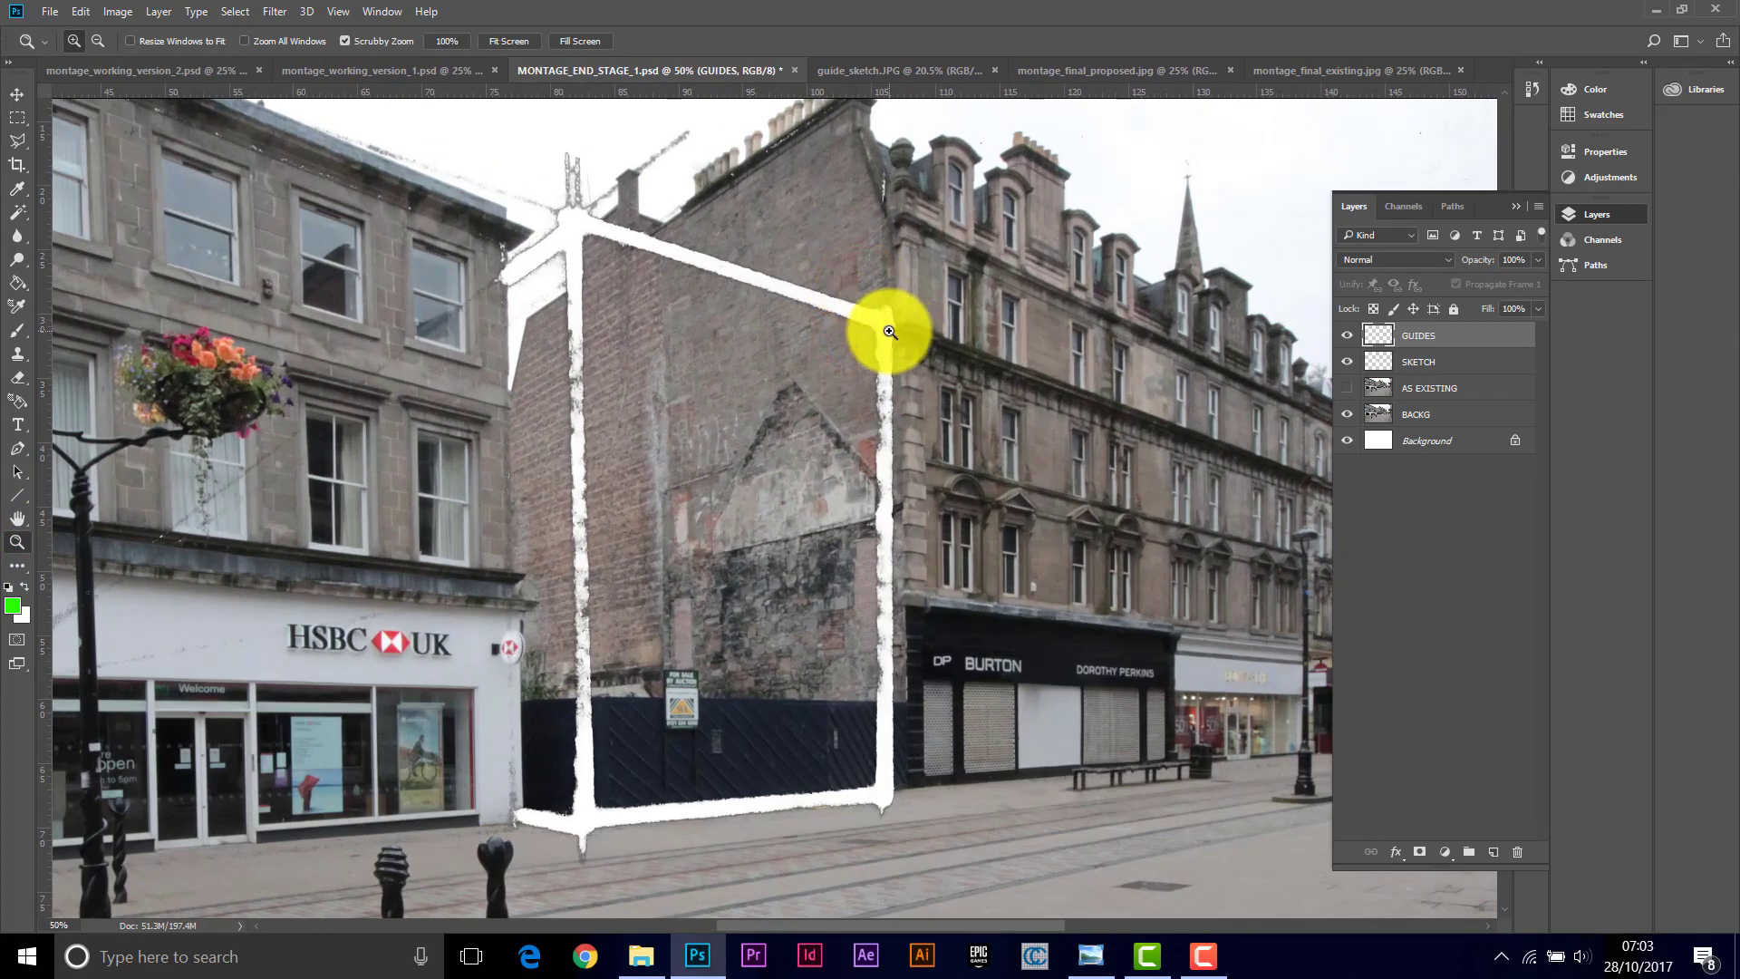
pyautogui.click(902, 326)
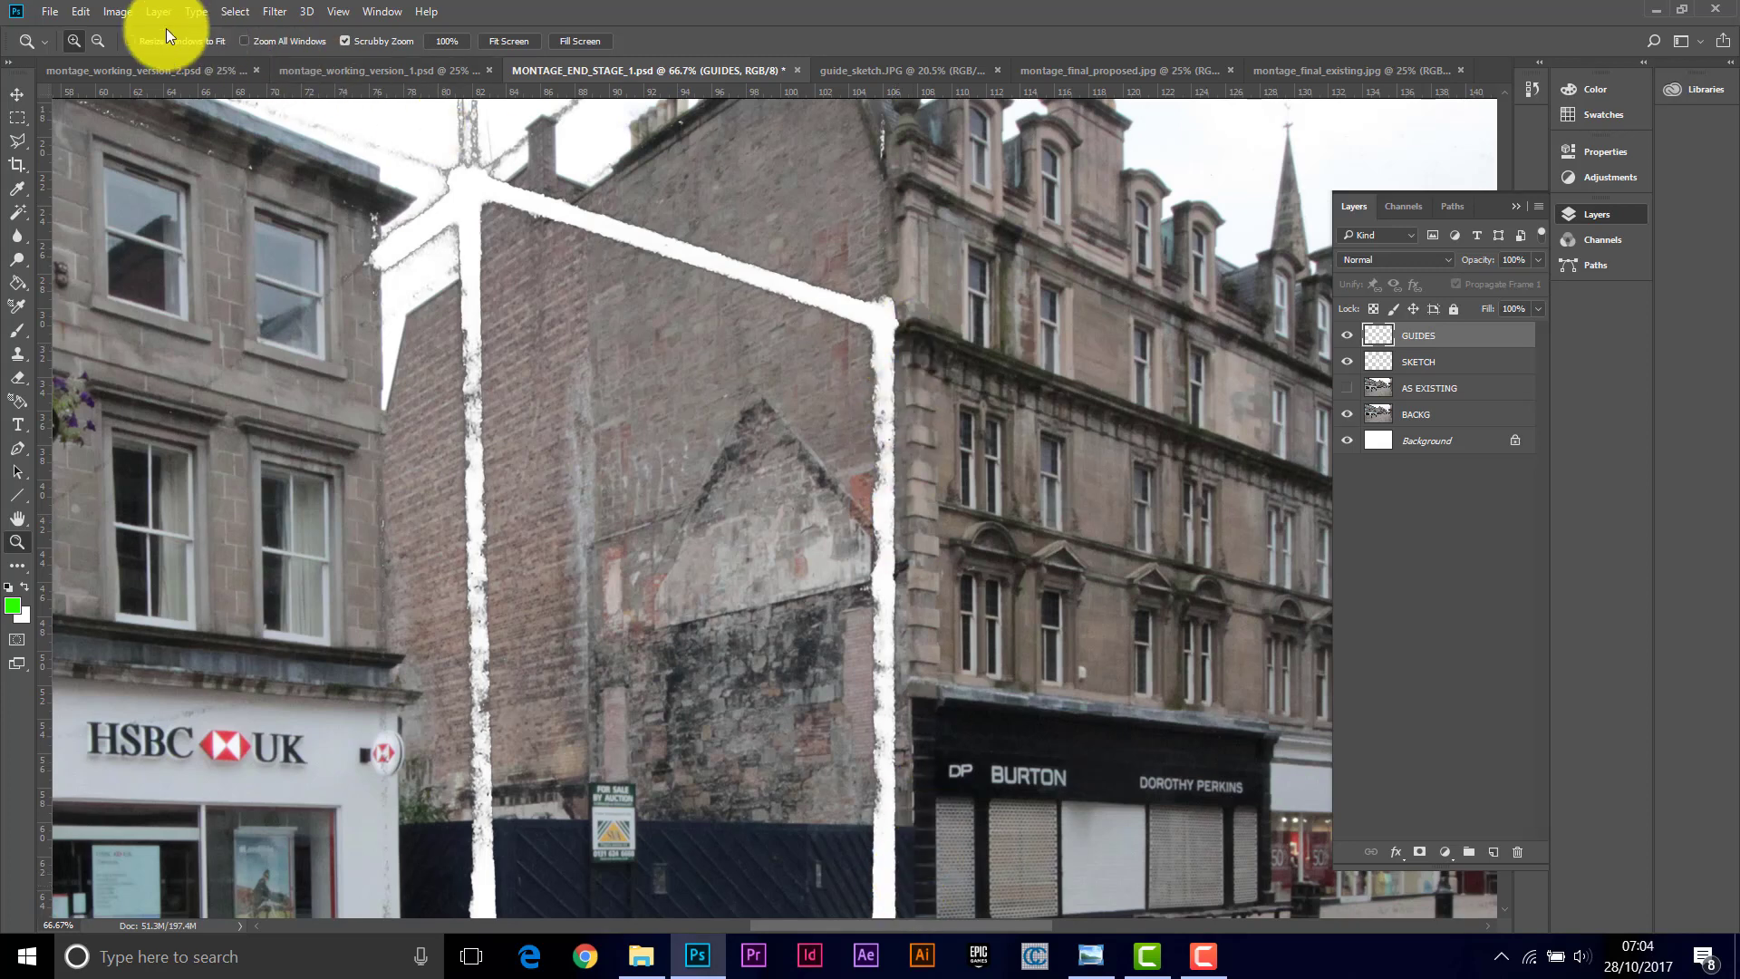
pyautogui.click(14, 493)
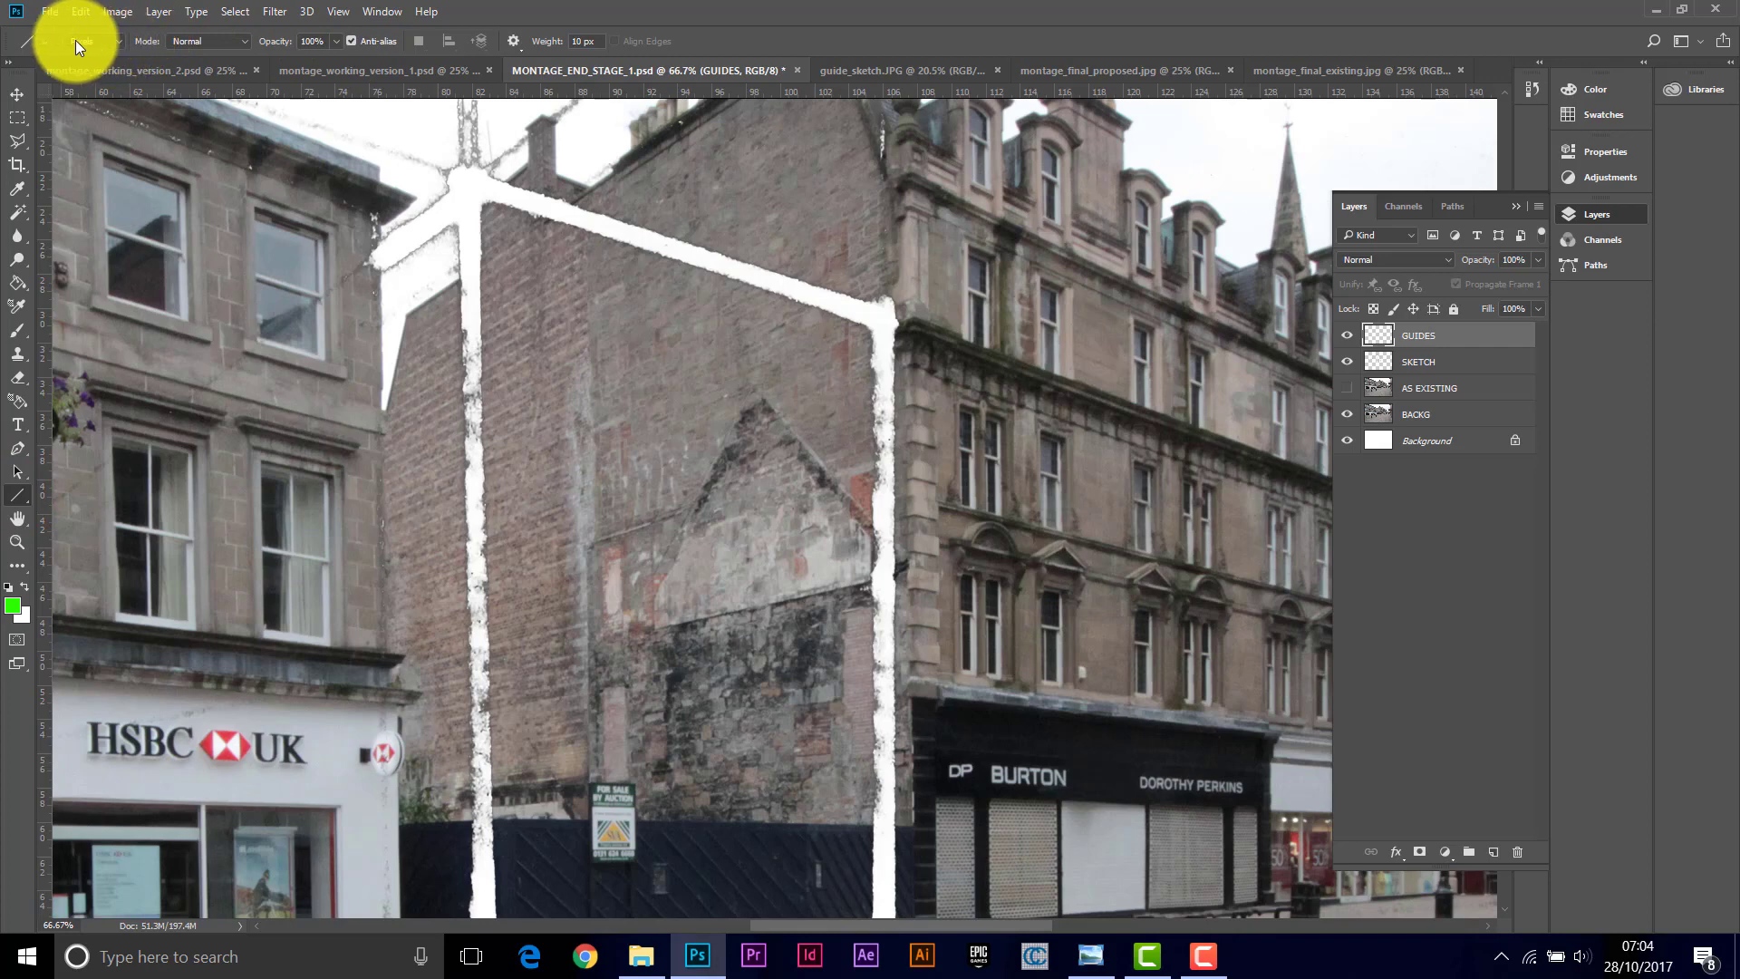
pyautogui.click(581, 40)
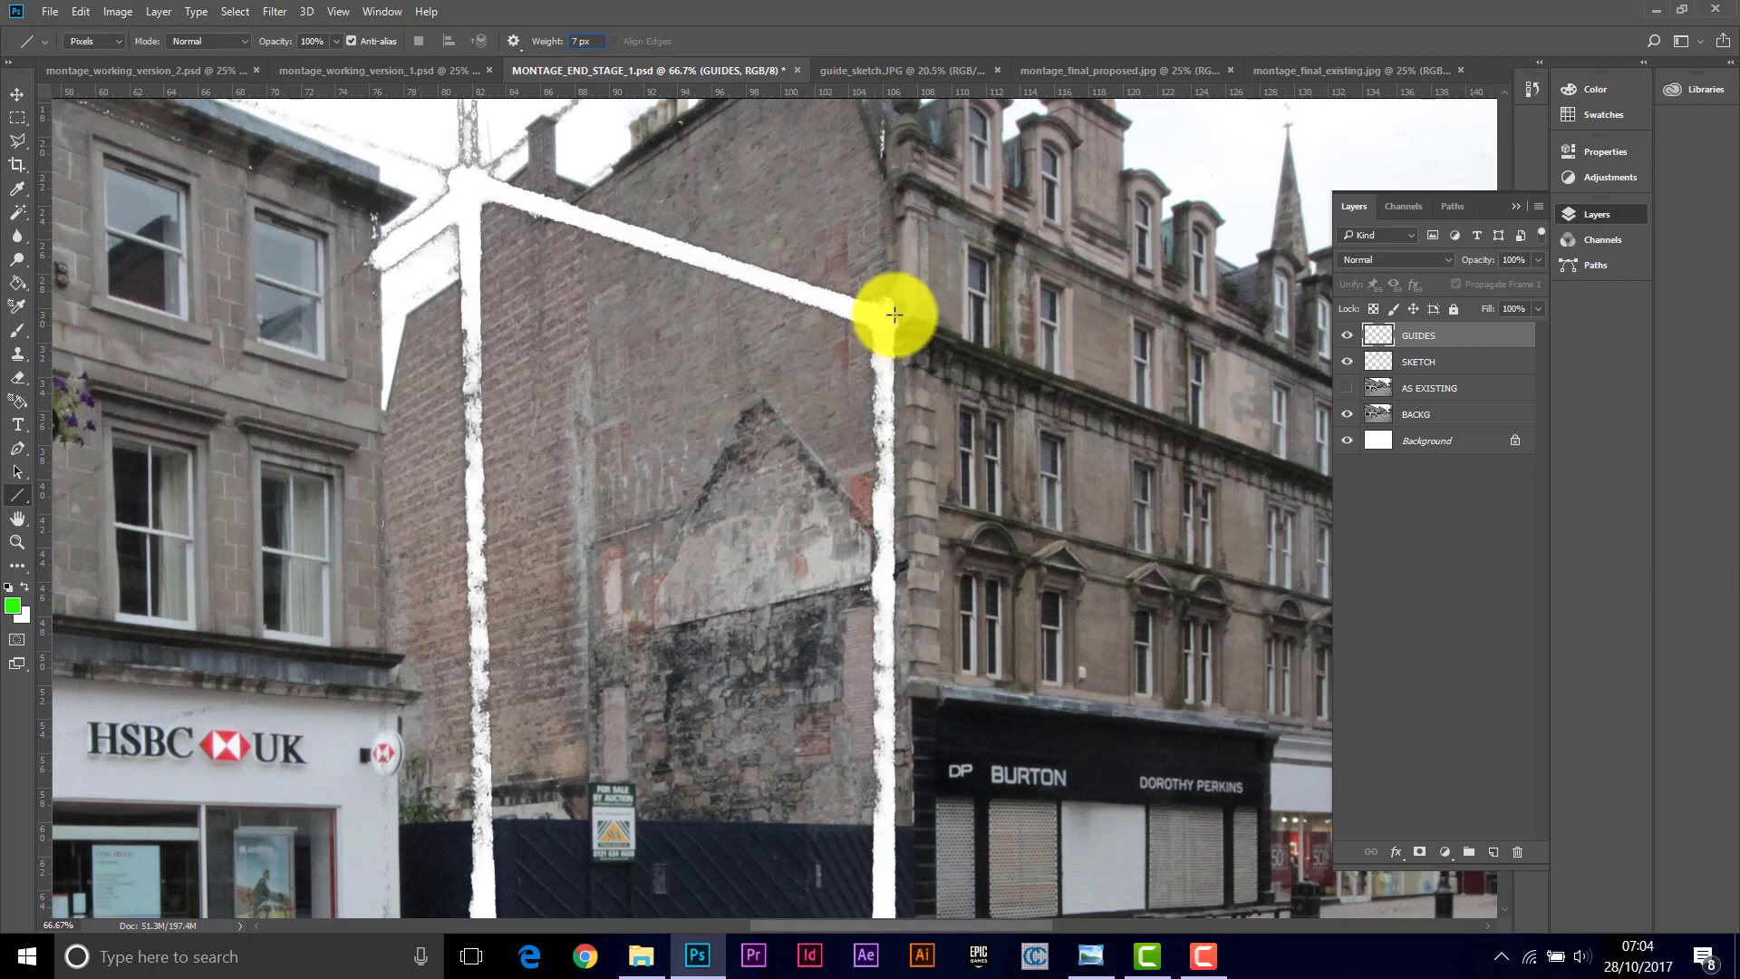
pyautogui.moveTo(894, 314)
pyautogui.mouseDown()
pyautogui.moveTo(595, 244)
pyautogui.moveTo(465, 167)
pyautogui.mouseUp()
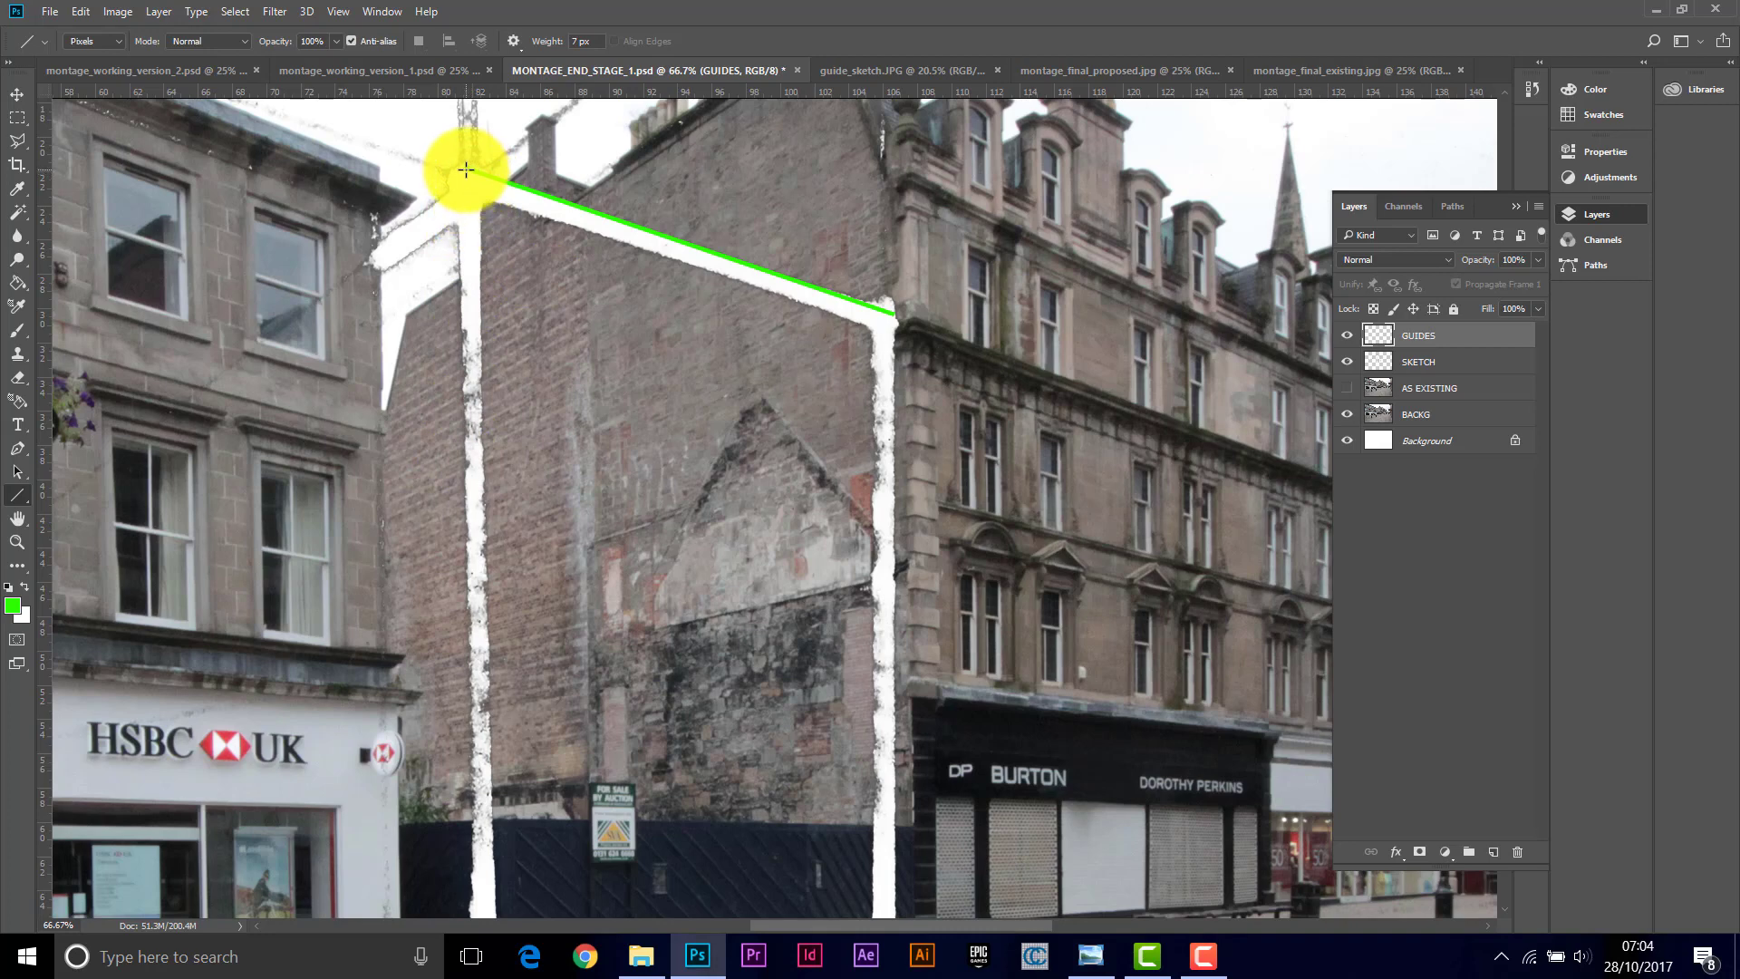
# Step: Draw guide lines down the gap facade's left edge, along the ground line past the shops, and up its right edge
pyautogui.moveTo(466, 167); pyautogui.dragTo(482, 778)
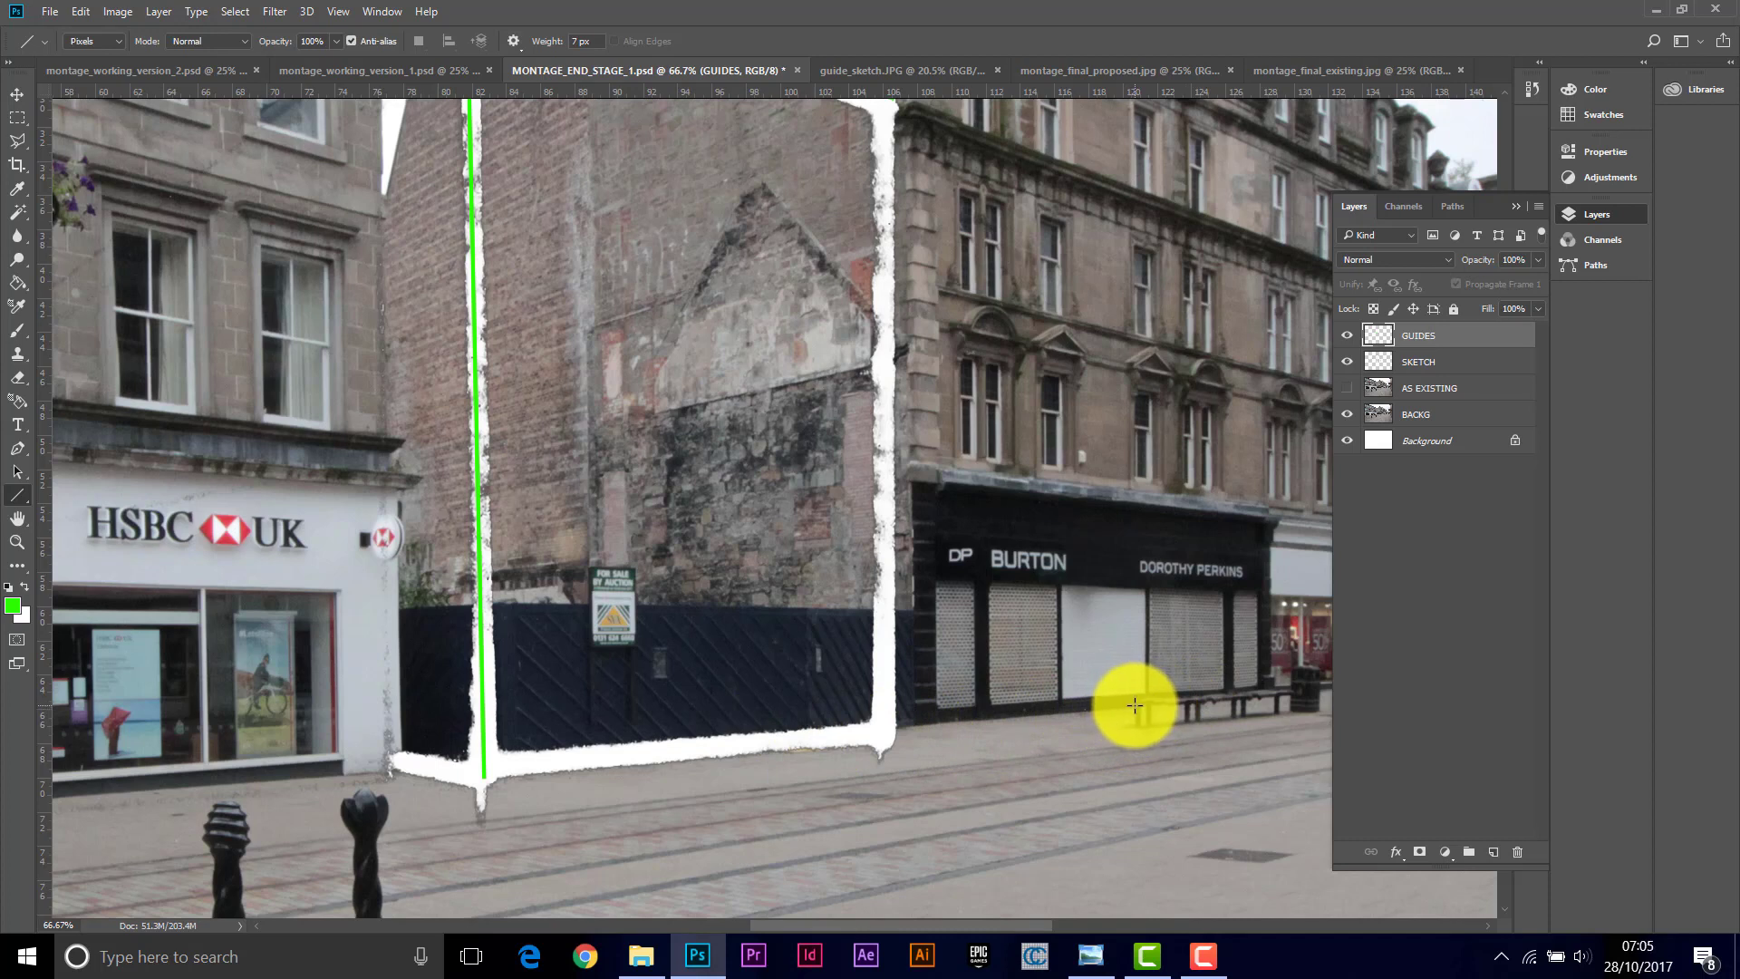
pyautogui.moveTo(1134, 705); pyautogui.dragTo(480, 761)
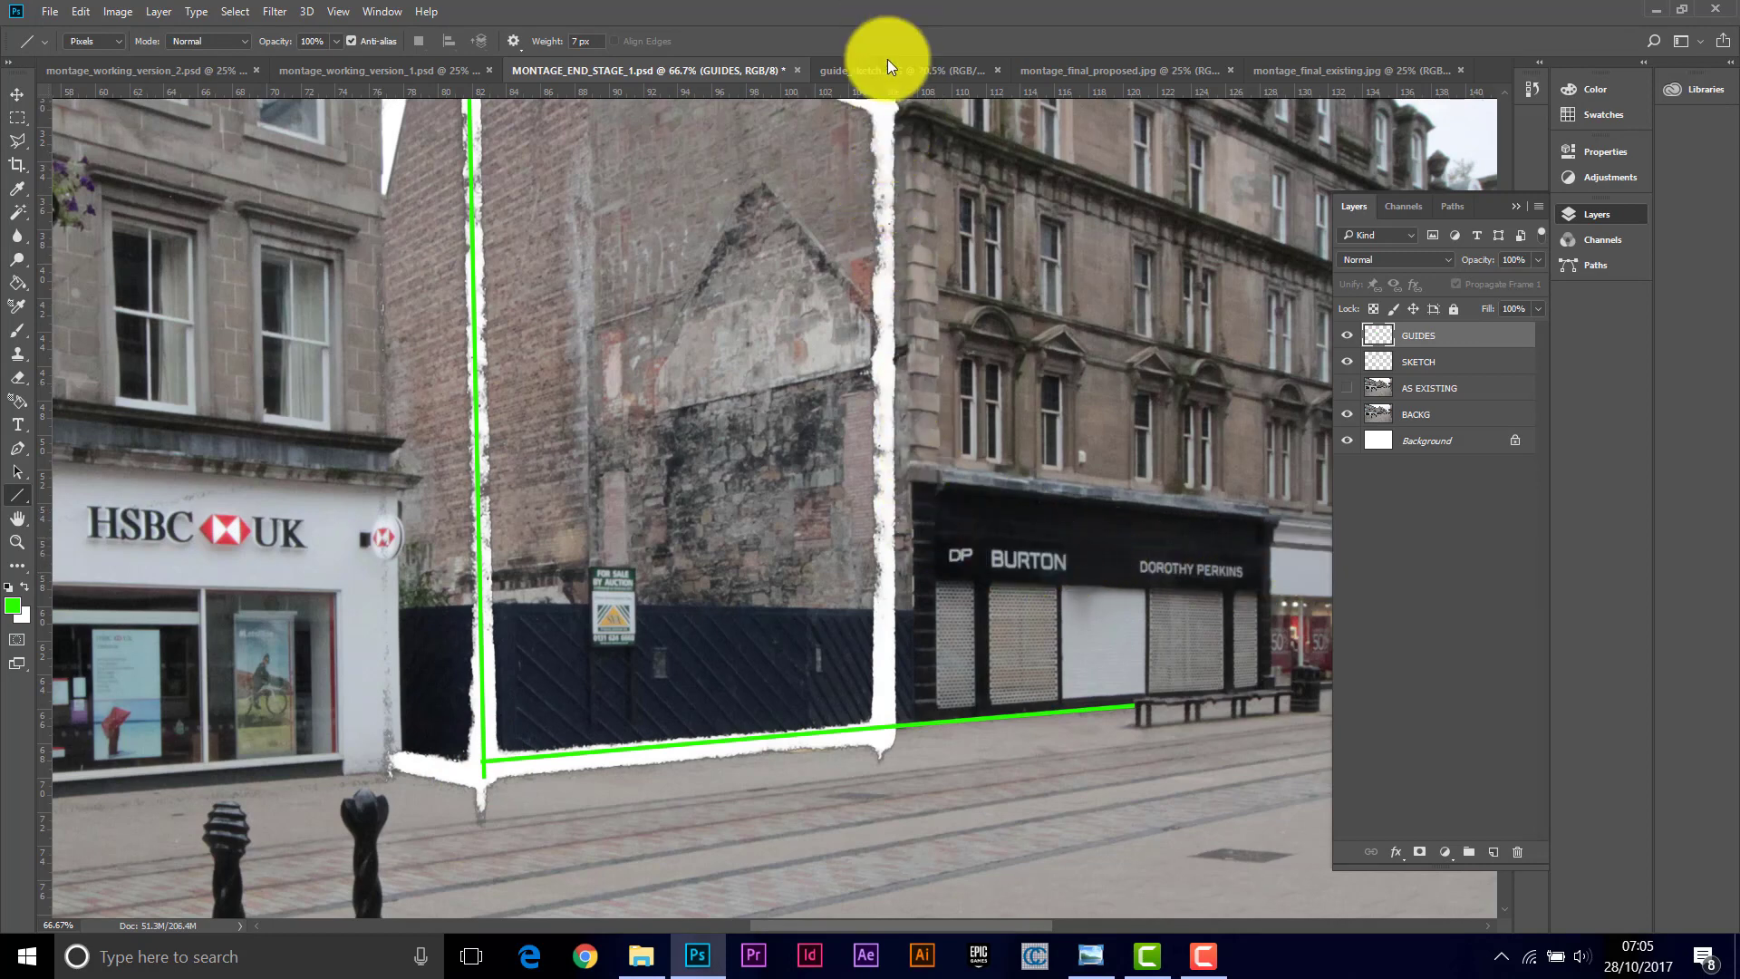
pyautogui.click(1503, 90)
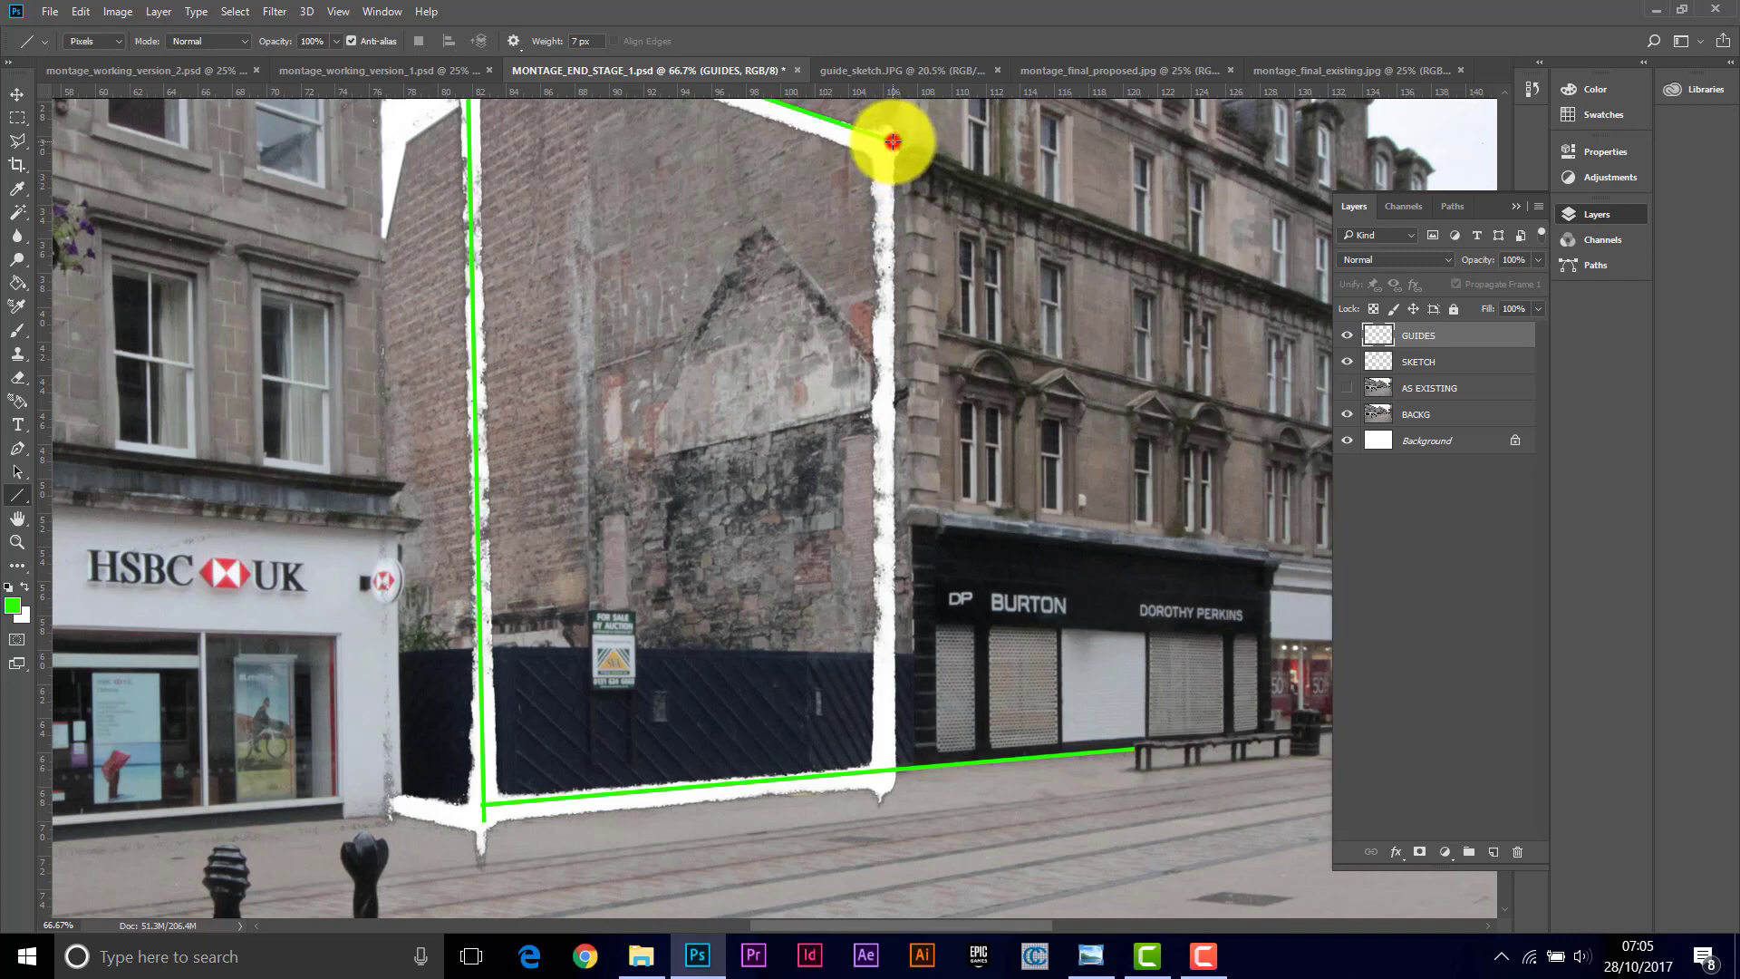
pyautogui.moveTo(892, 140); pyautogui.dragTo(897, 769)
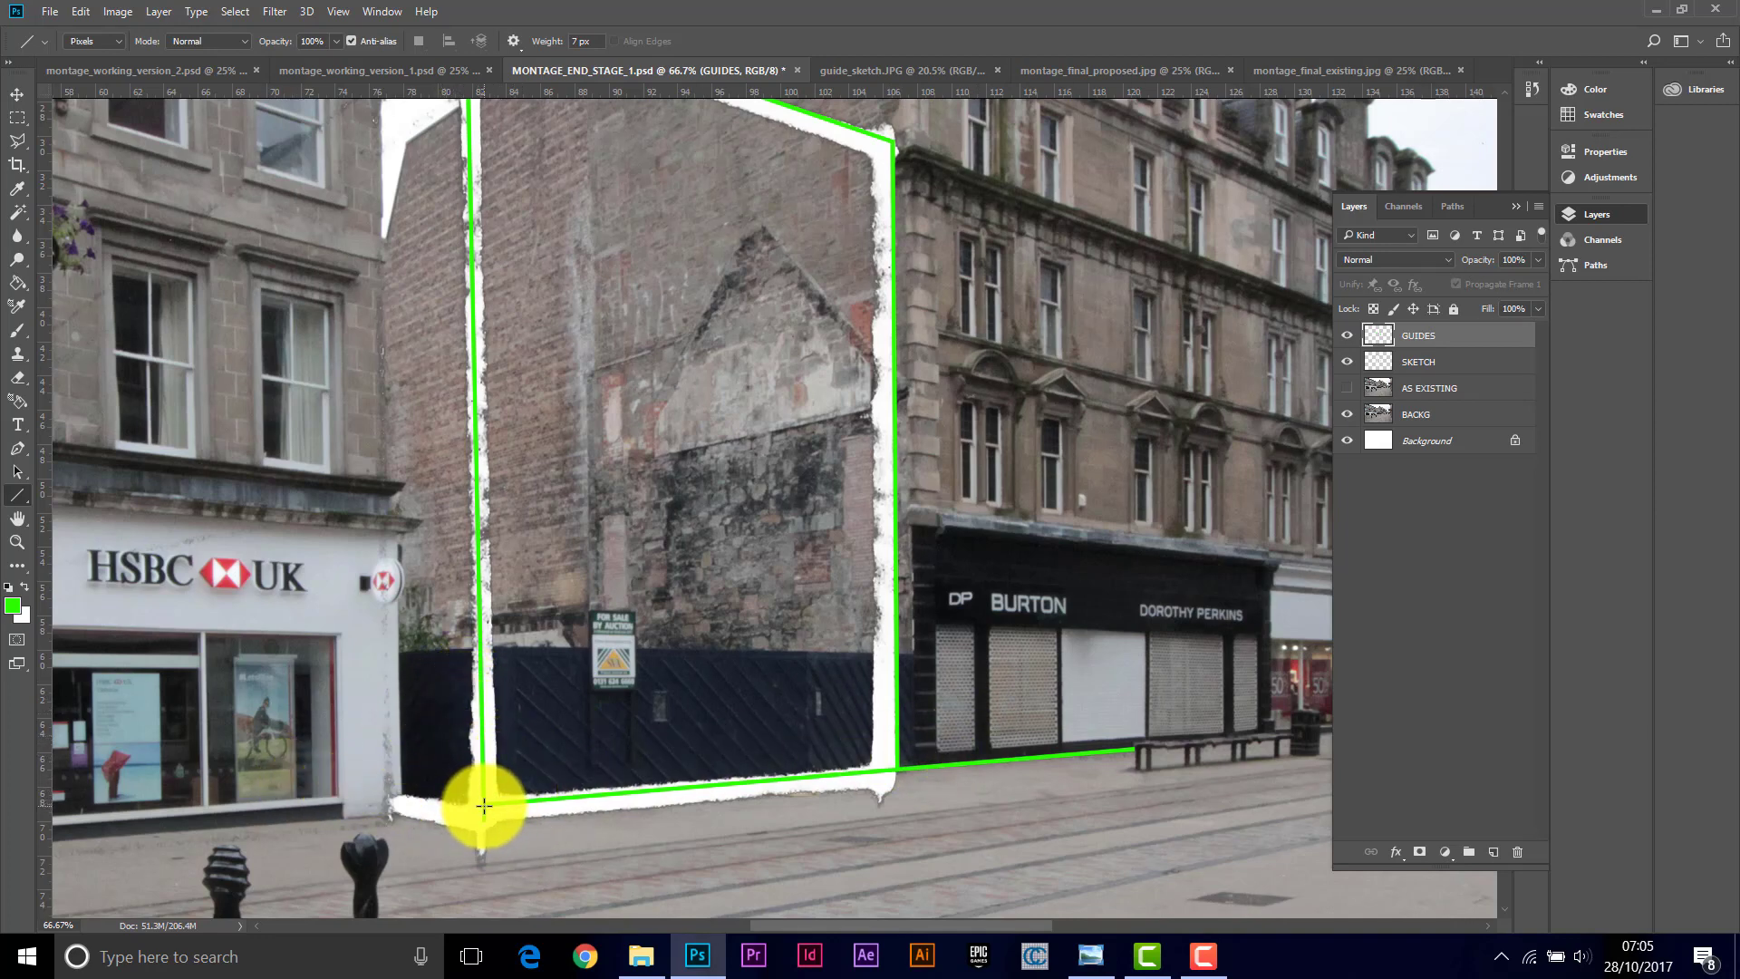
pyautogui.moveTo(483, 806); pyautogui.dragTo(403, 796)
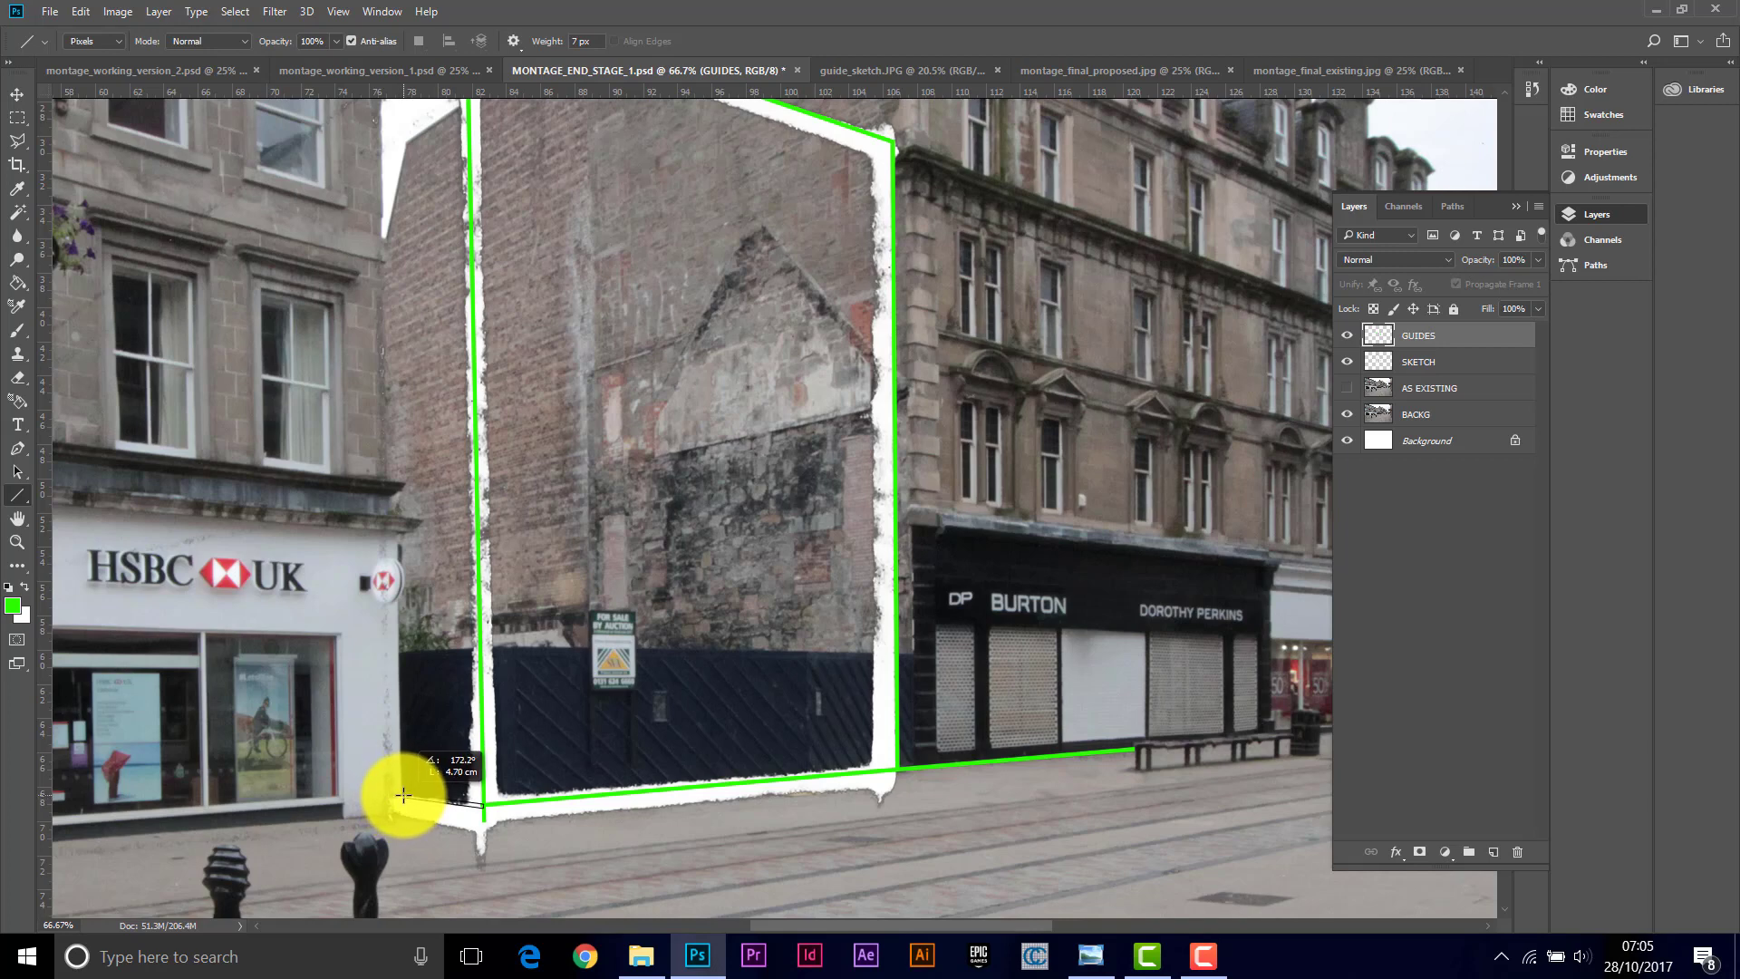
pyautogui.moveTo(403, 794); pyautogui.dragTo(404, 796)
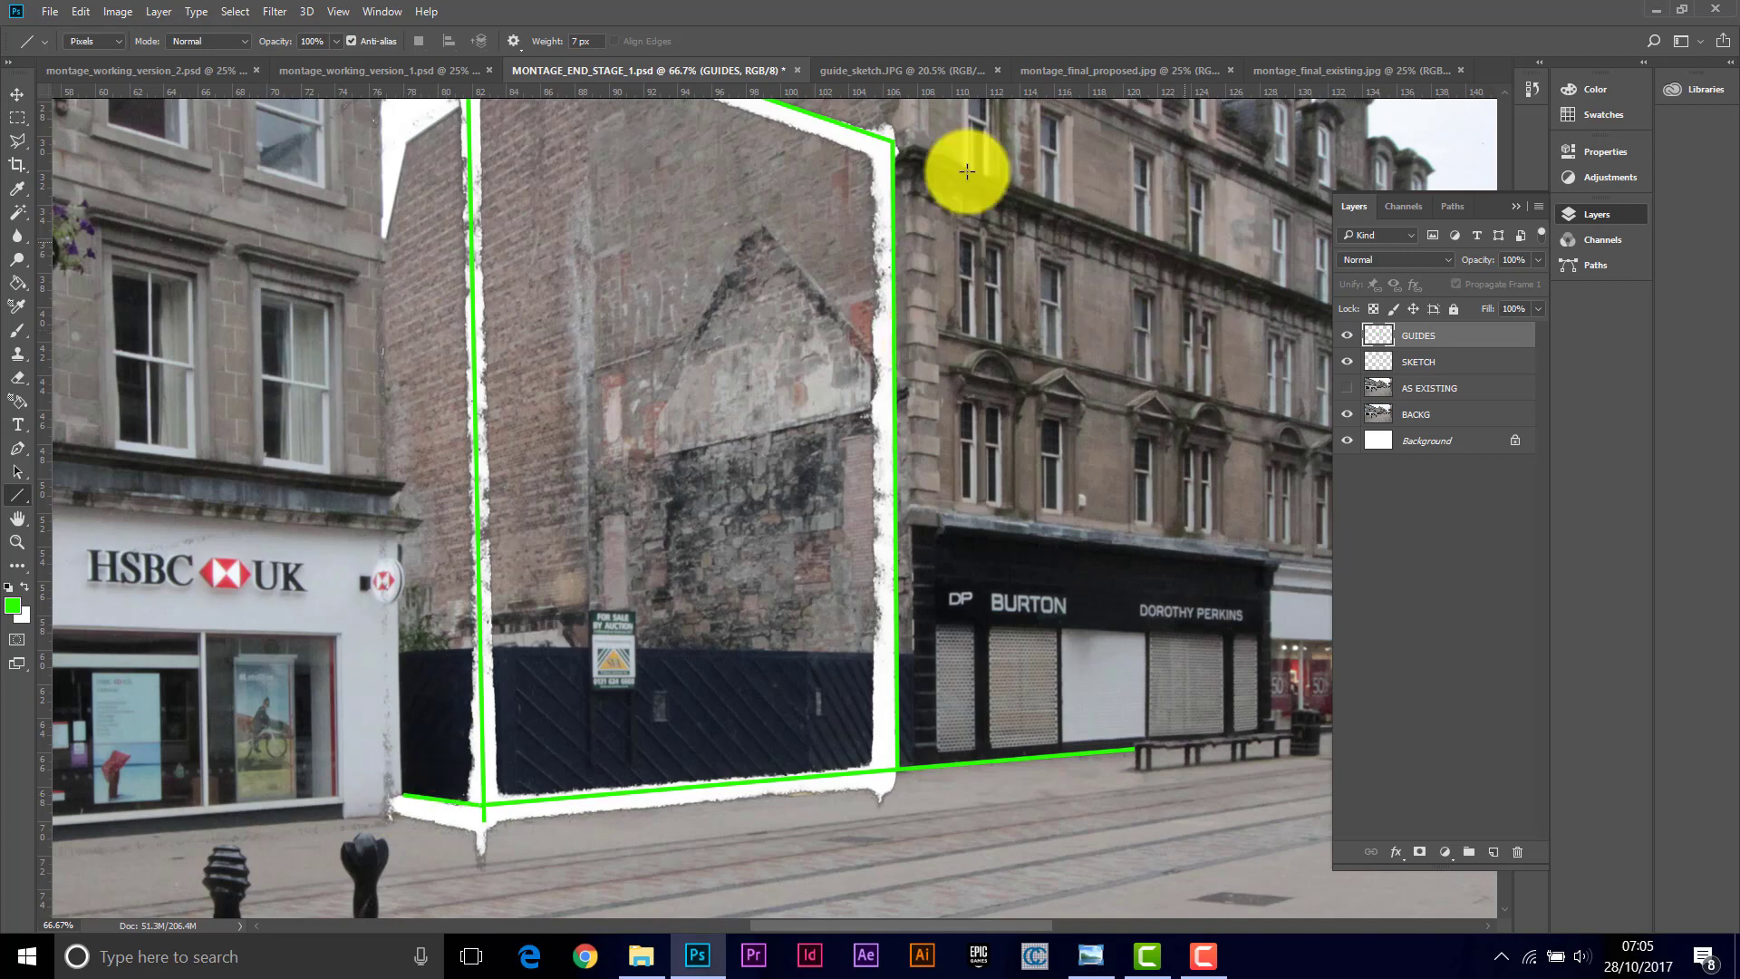
# Step: Draw the side wall's sloping roofline and its vertical corner line down to the pavement
pyautogui.scroll(5, 1502, 89)
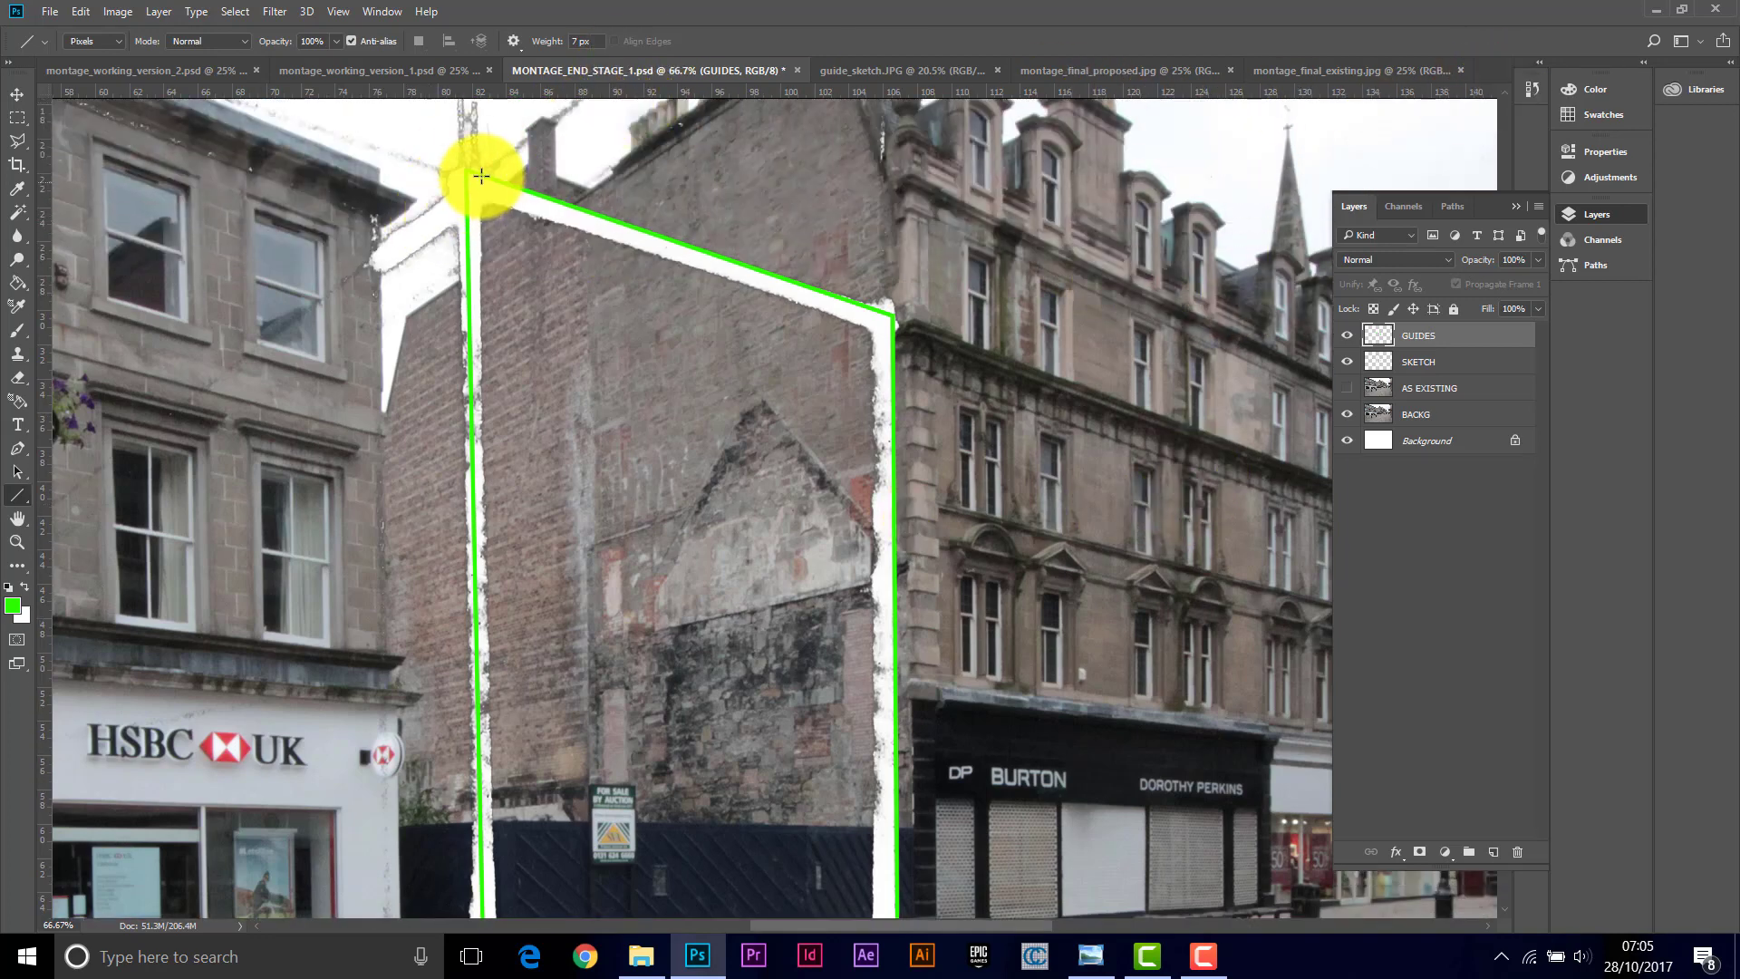
pyautogui.moveTo(468, 168); pyautogui.dragTo(378, 231)
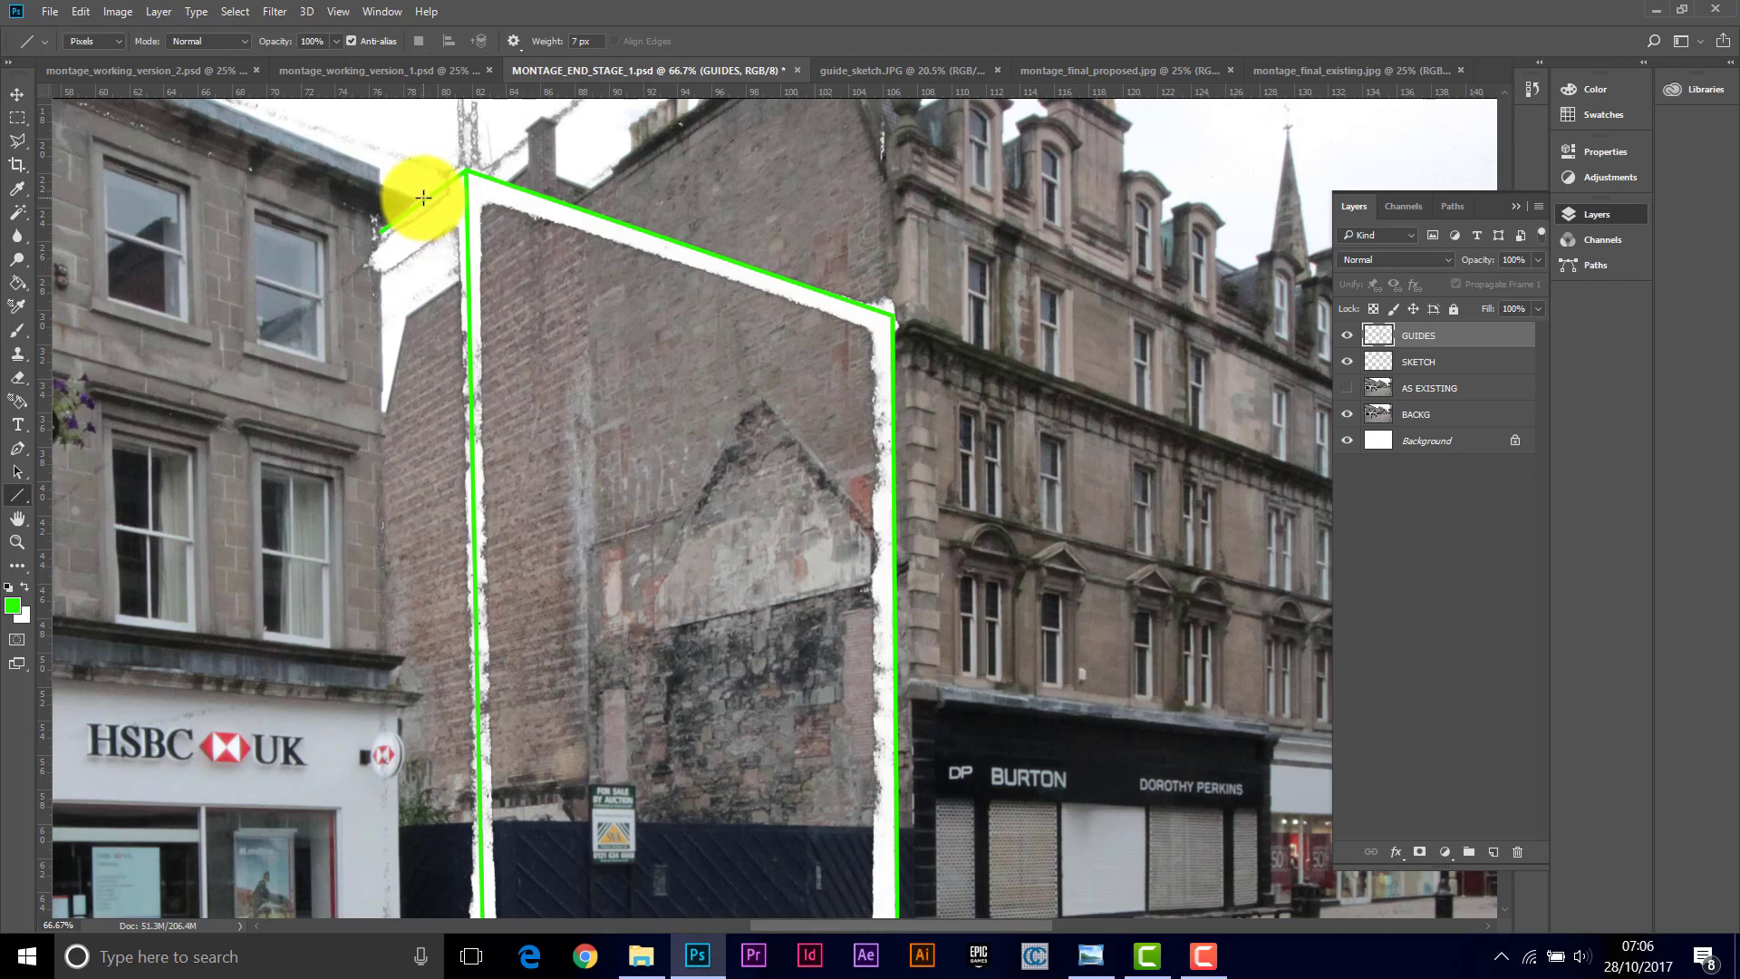
pyautogui.moveTo(423, 197); pyautogui.dragTo(462, 188)
pyautogui.moveTo(423, 199); pyautogui.dragTo(438, 745)
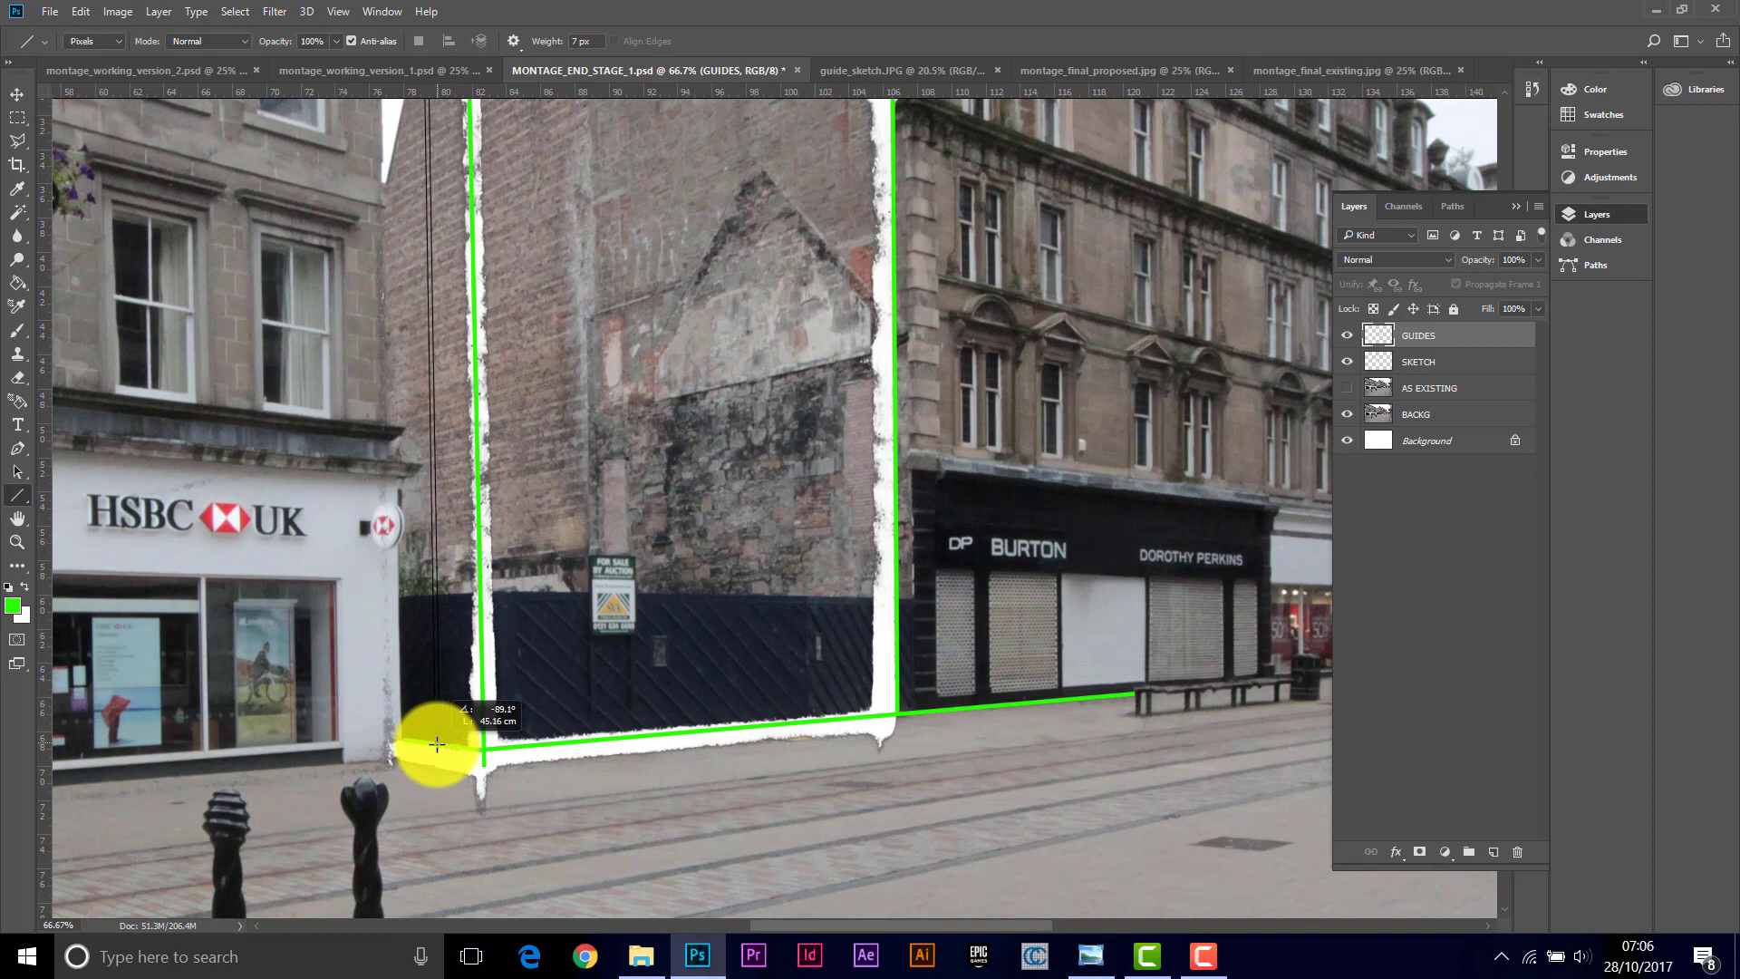
pyautogui.moveTo(437, 743); pyautogui.dragTo(437, 744)
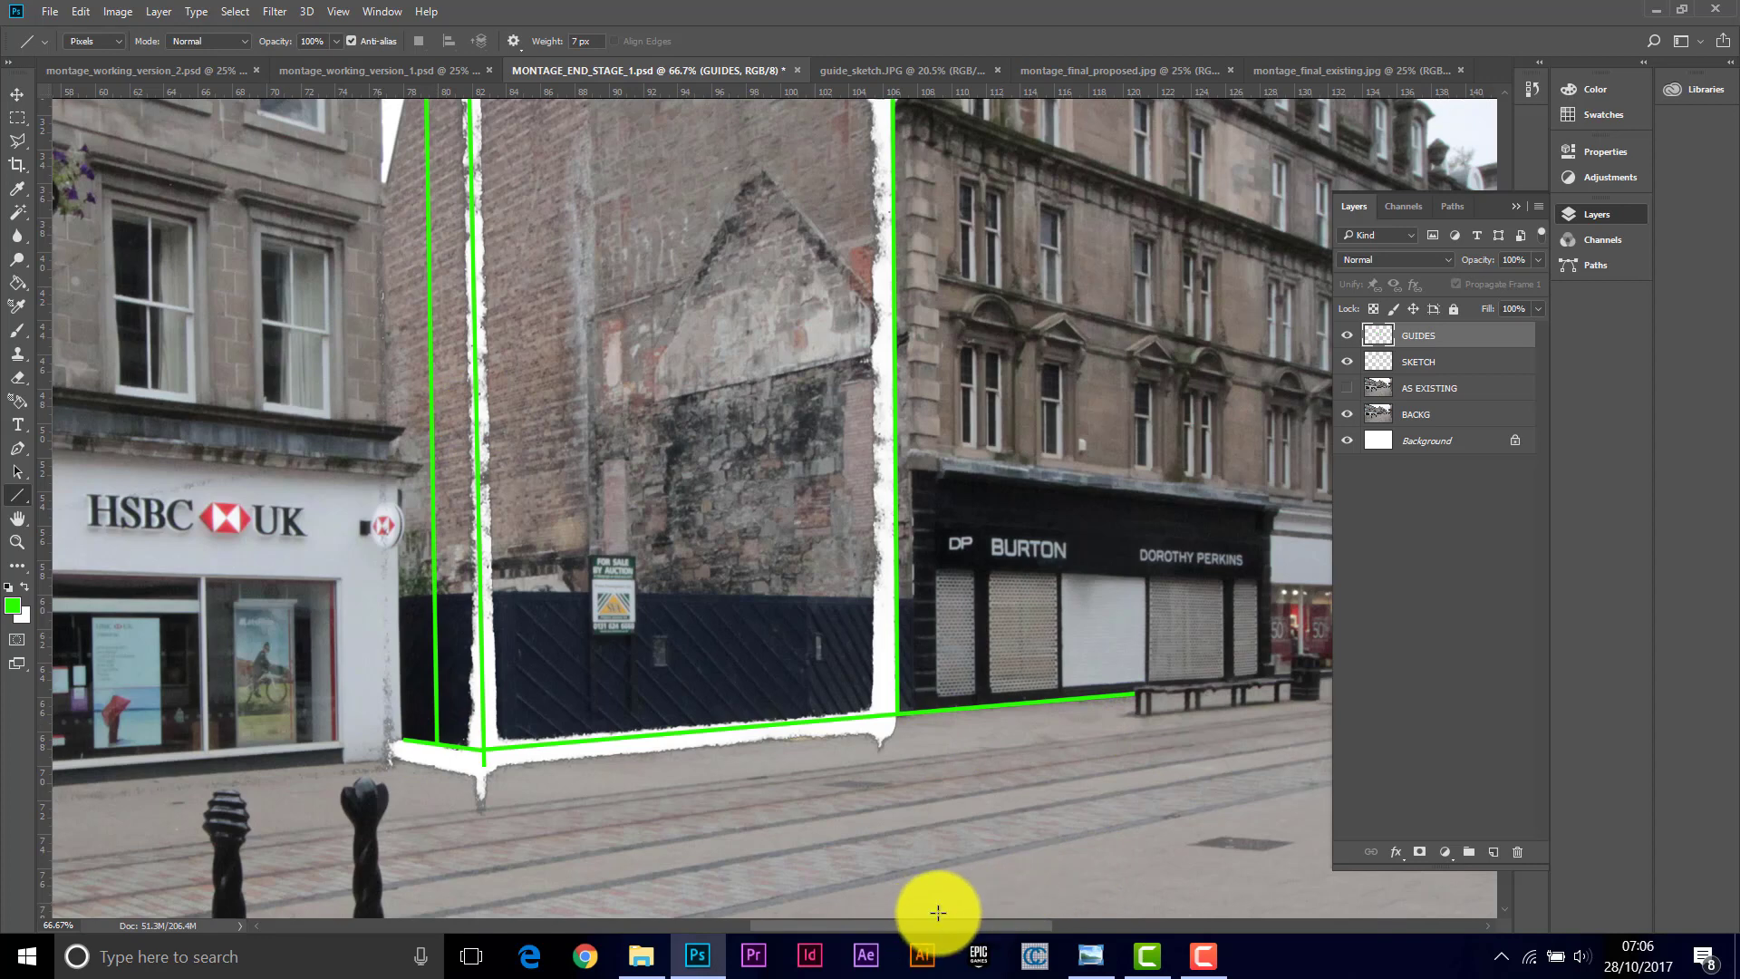
# Step: Draw a horizontal guide line at hoarding height from the Burton shopfront across to the side wall's corner
pyautogui.moveTo(943, 924); pyautogui.dragTo(979, 926)
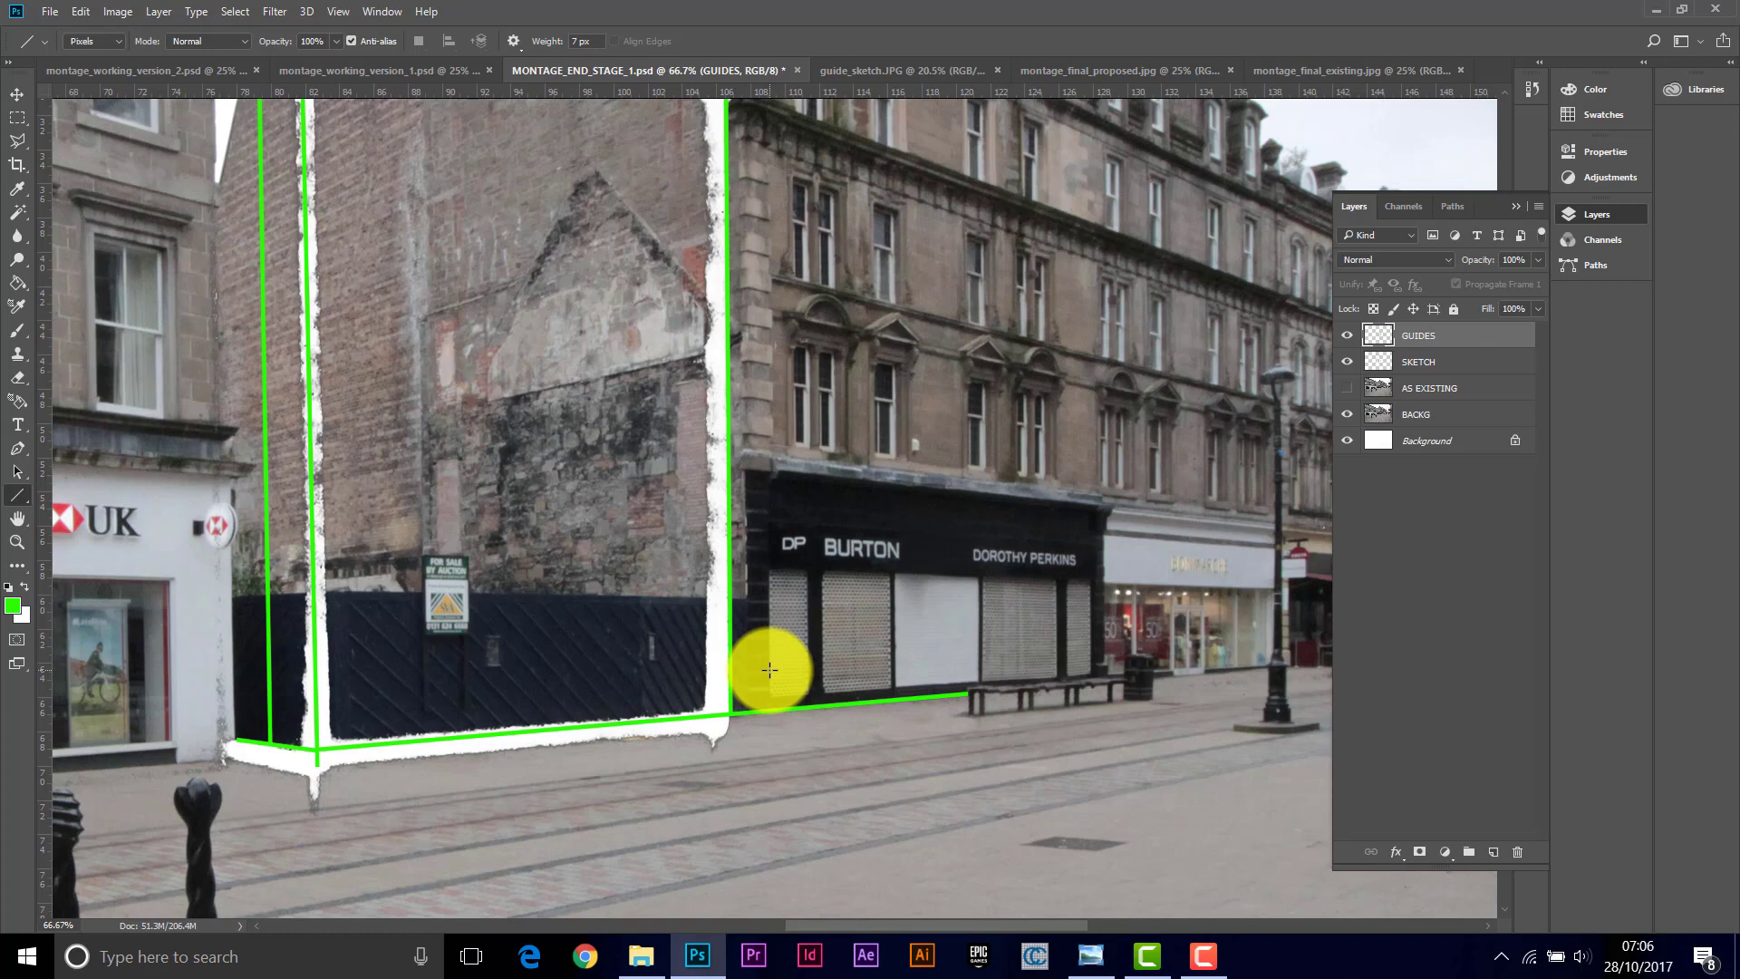
pyautogui.moveTo(770, 671); pyautogui.dragTo(316, 703)
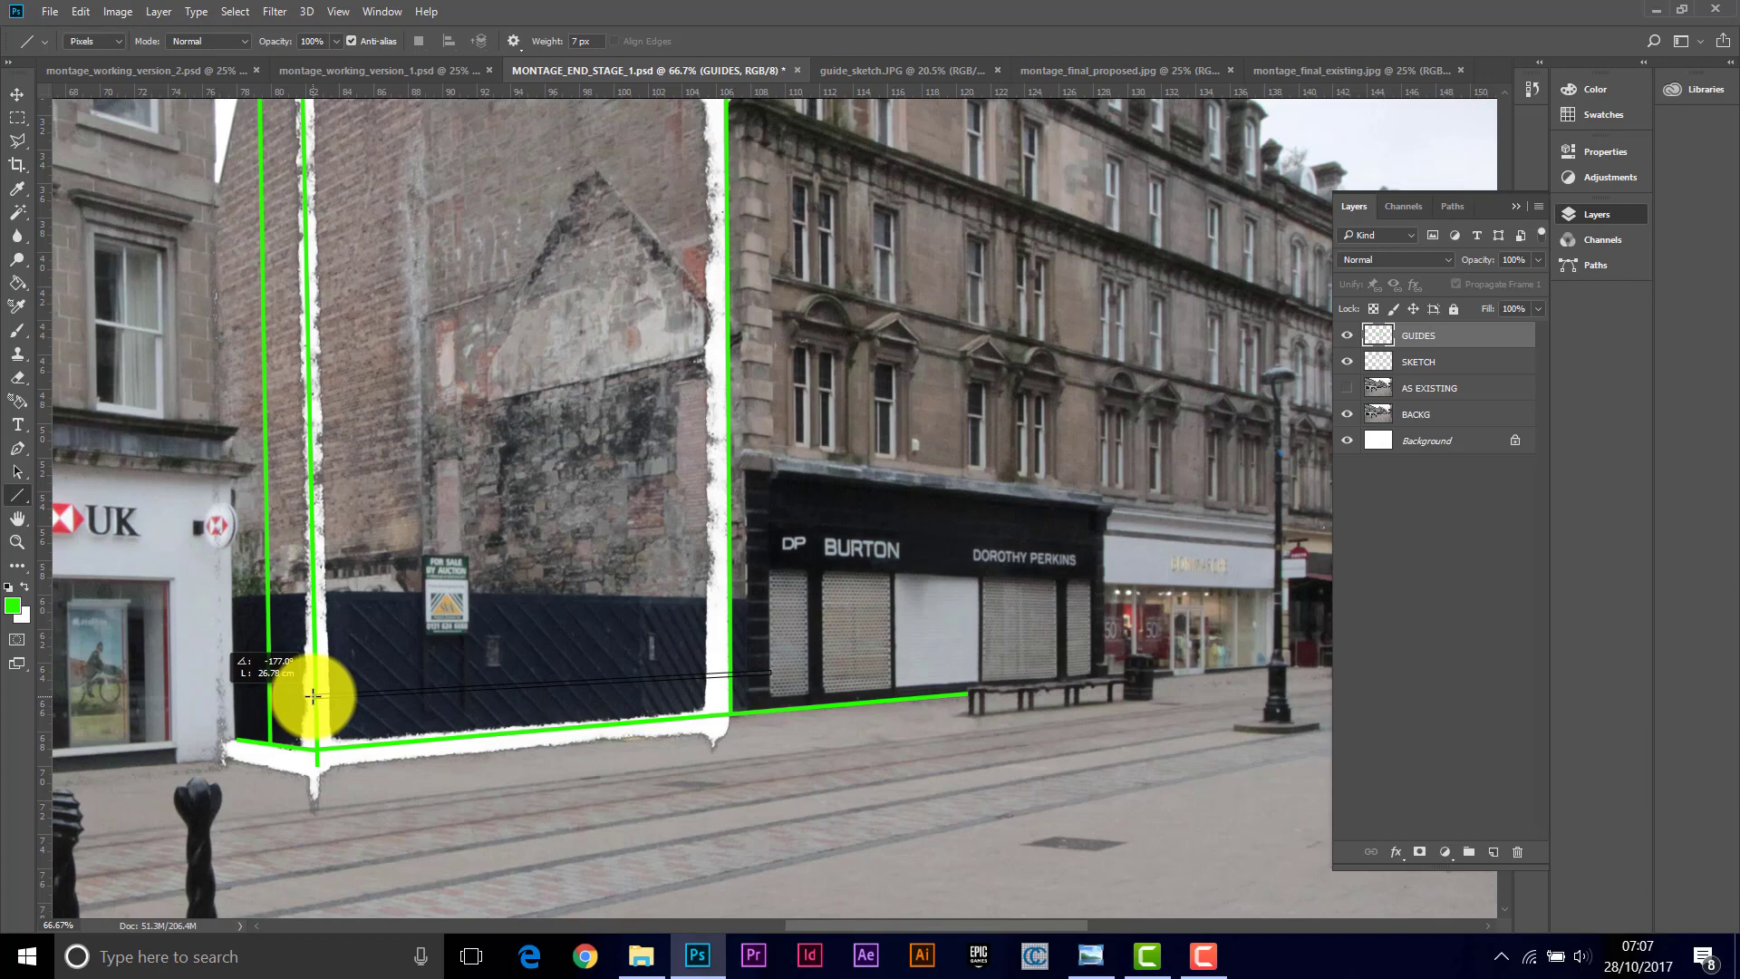
pyautogui.moveTo(312, 695); pyautogui.dragTo(269, 697)
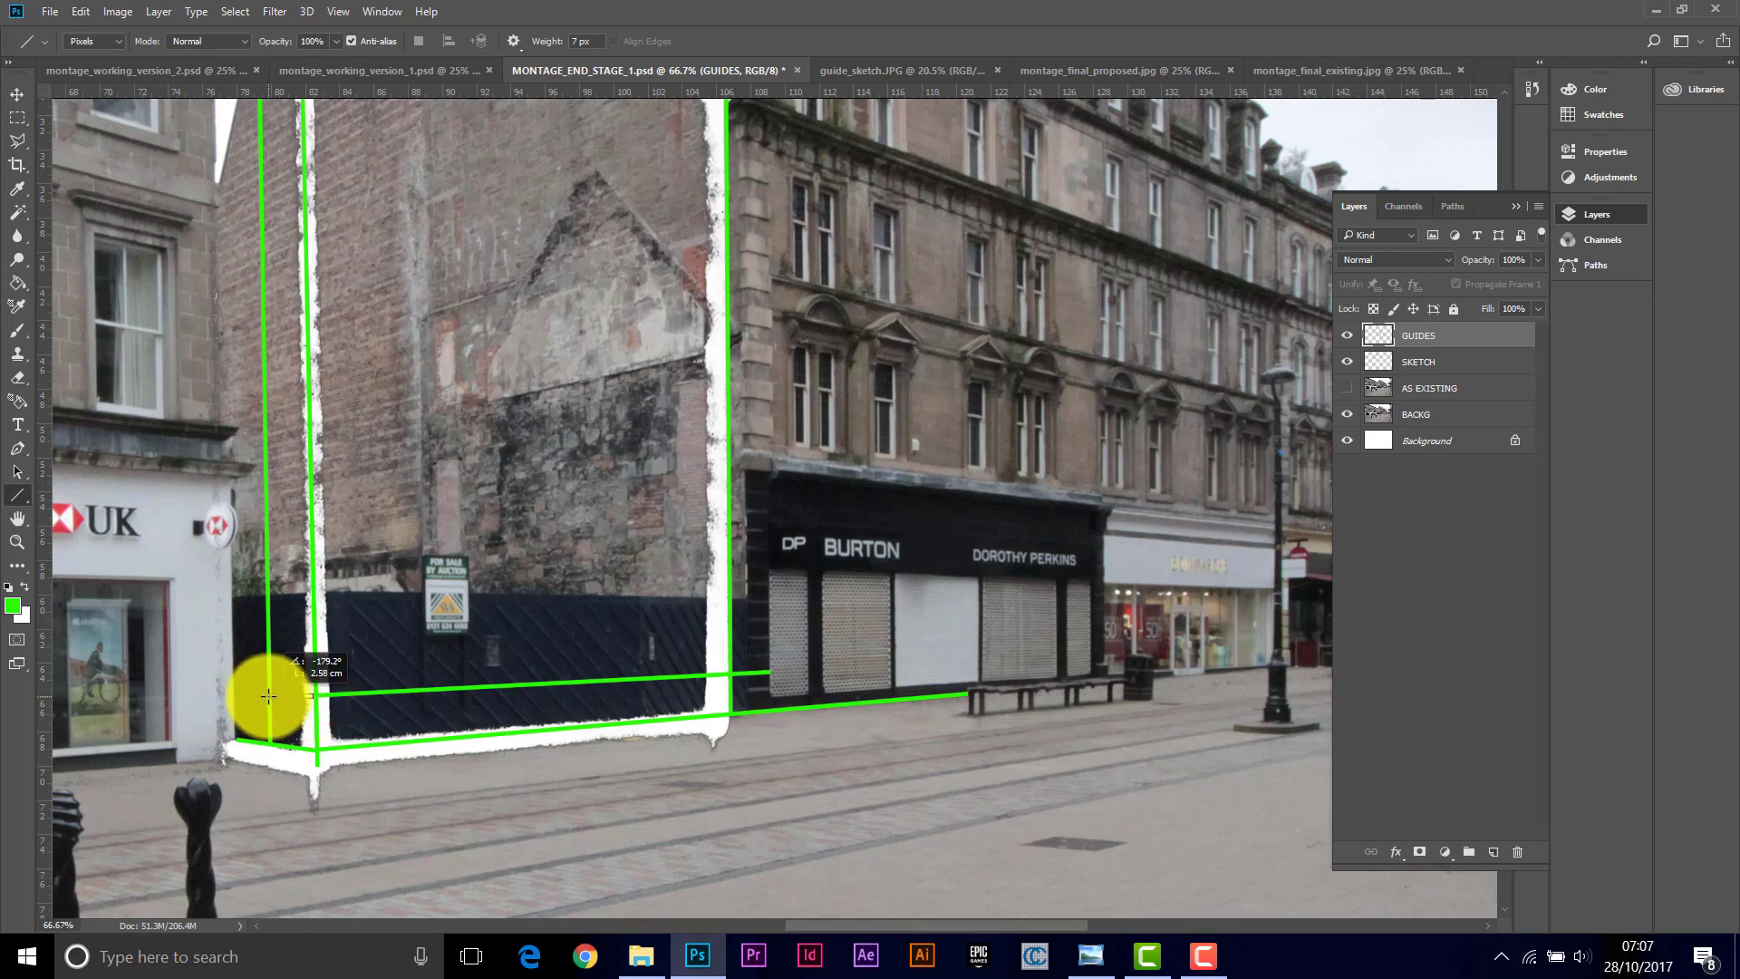
pyautogui.moveTo(269, 695); pyautogui.dragTo(269, 695)
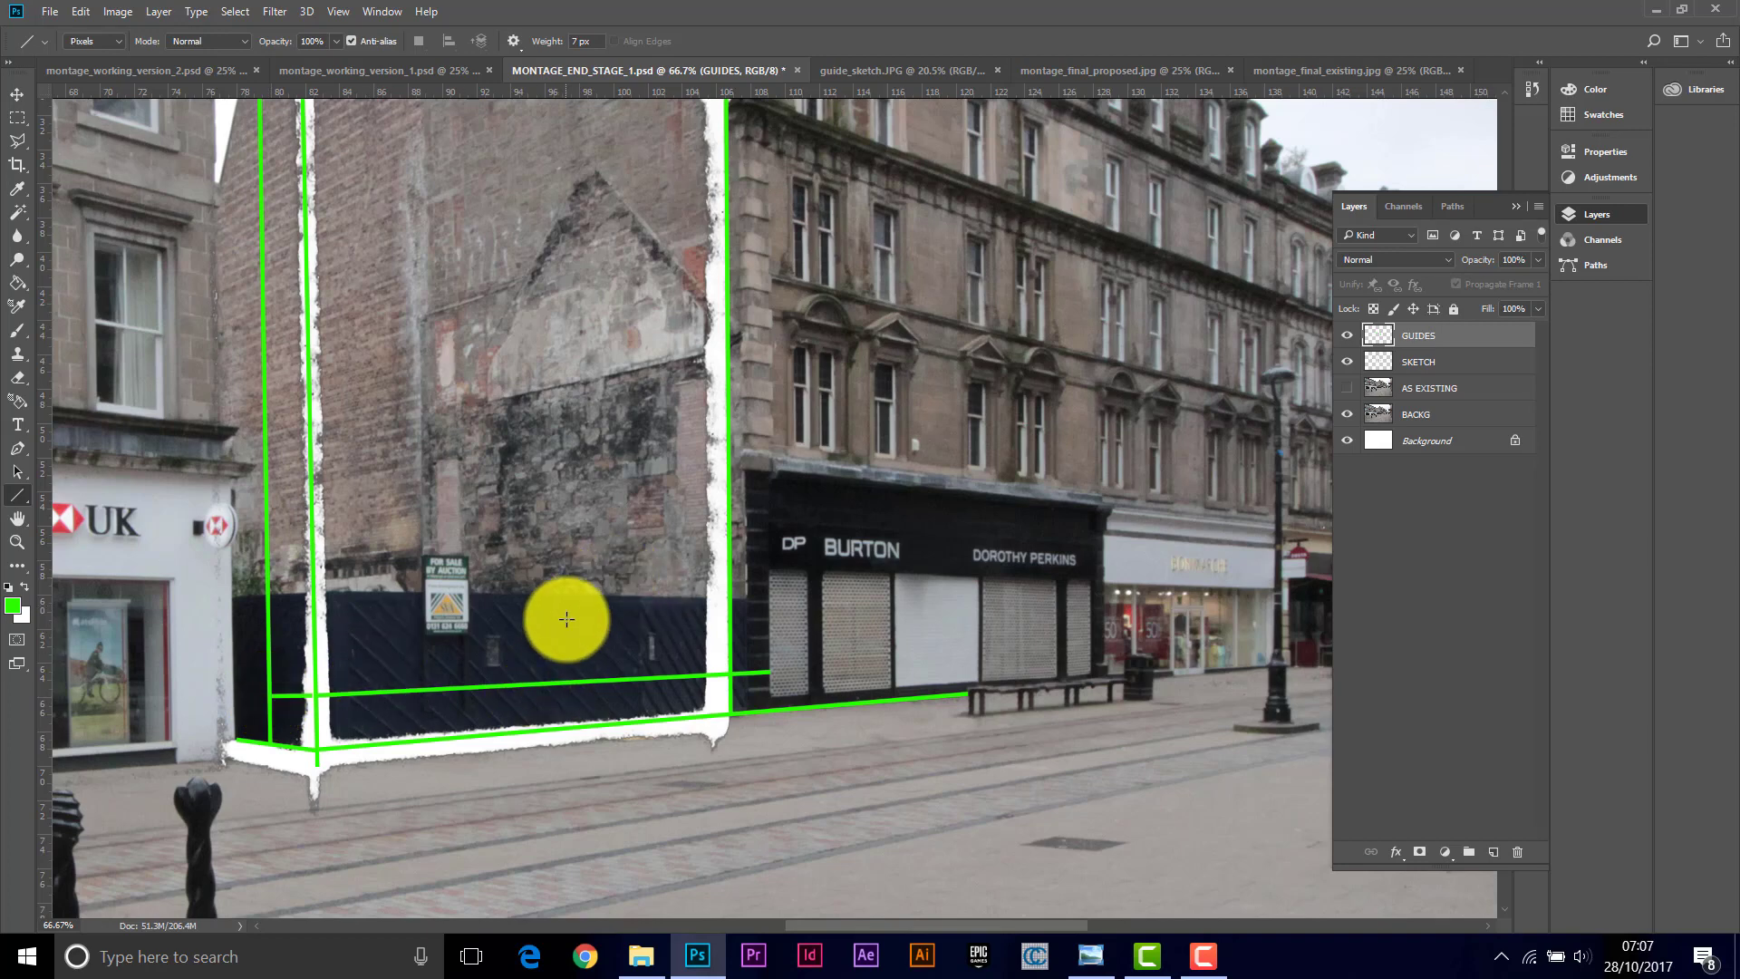
# Step: Hide the SKETCH layer to review the green guide lines over the photo
pyautogui.click(1347, 362)
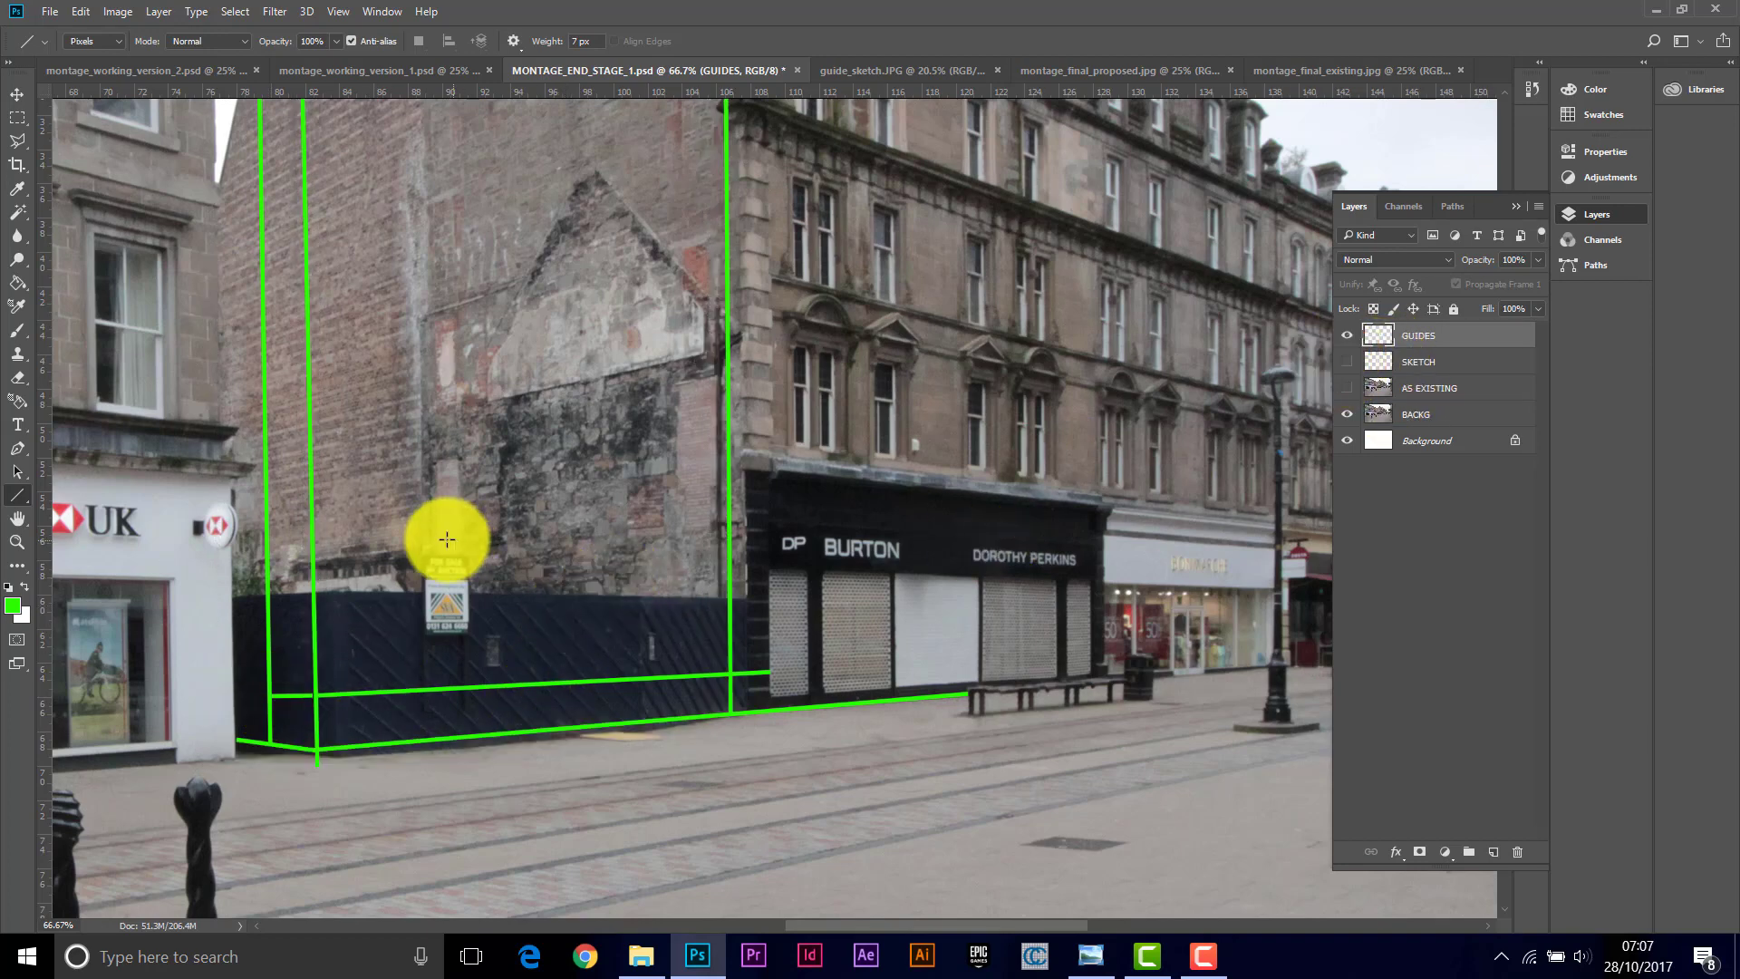
pyautogui.click(17, 541)
pyautogui.keyDown('alt'); pyautogui.click(576, 505); pyautogui.keyUp('alt')
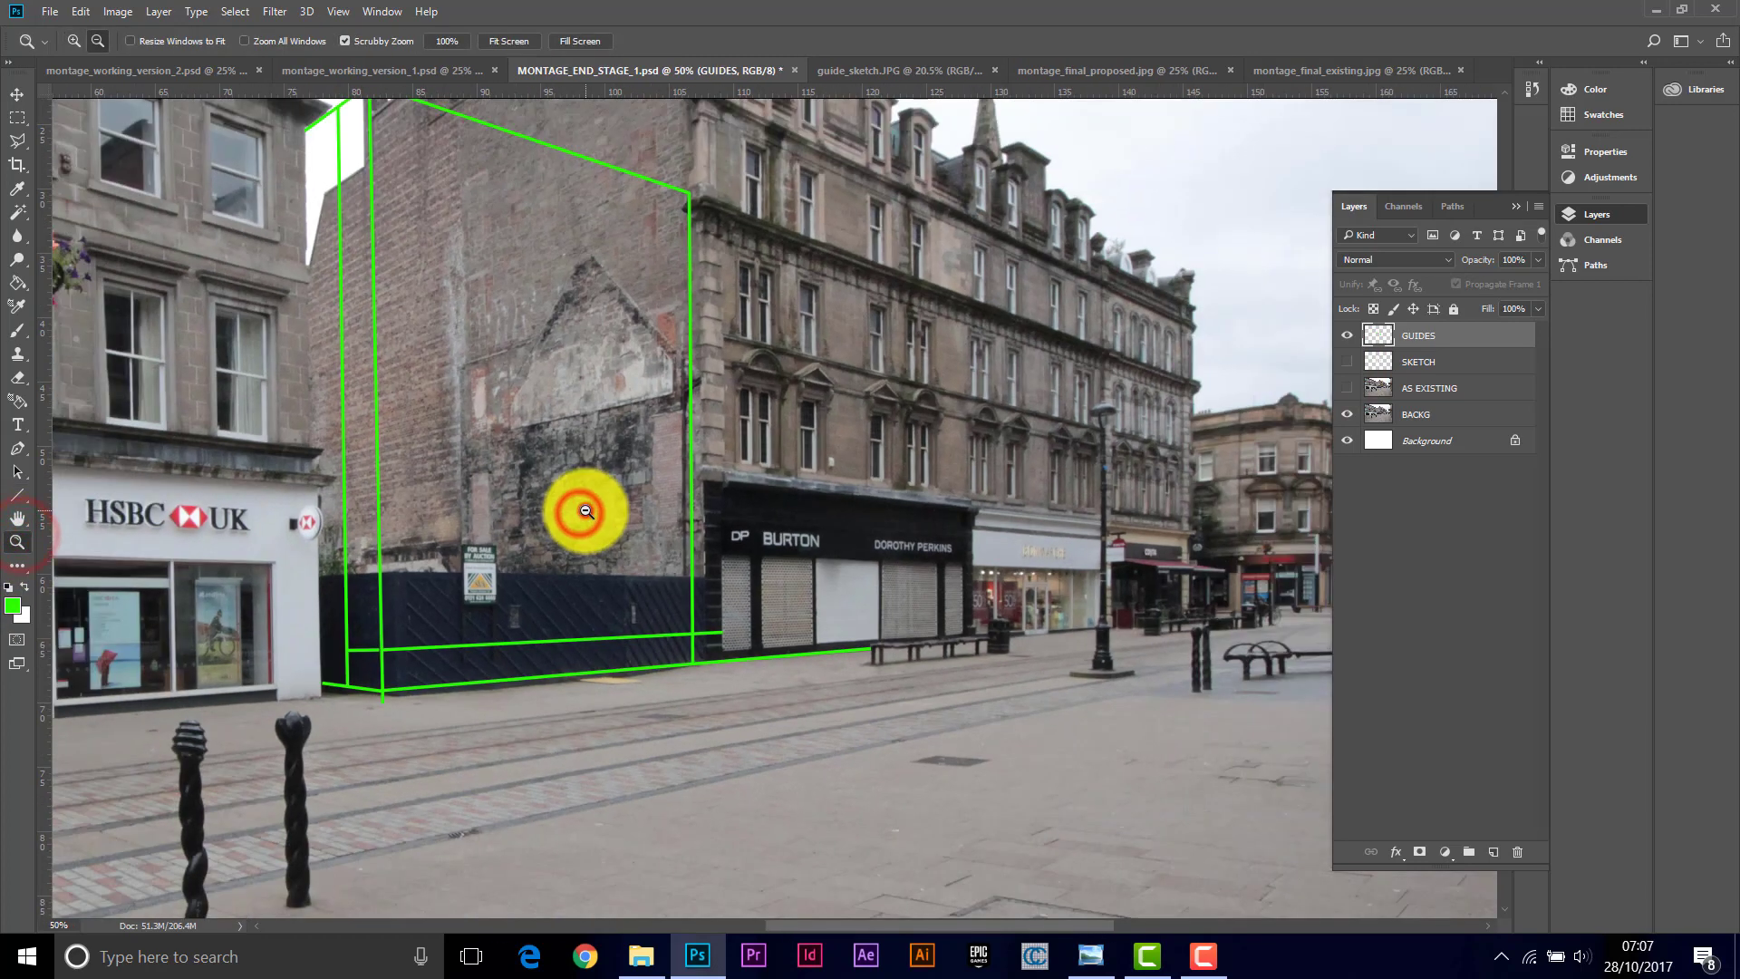
# Step: Open the living_wall_image_from_google.JPG image from the 04 Photo Montage folder
pyautogui.keyDown('alt'); pyautogui.click(583, 505); pyautogui.keyUp('alt')
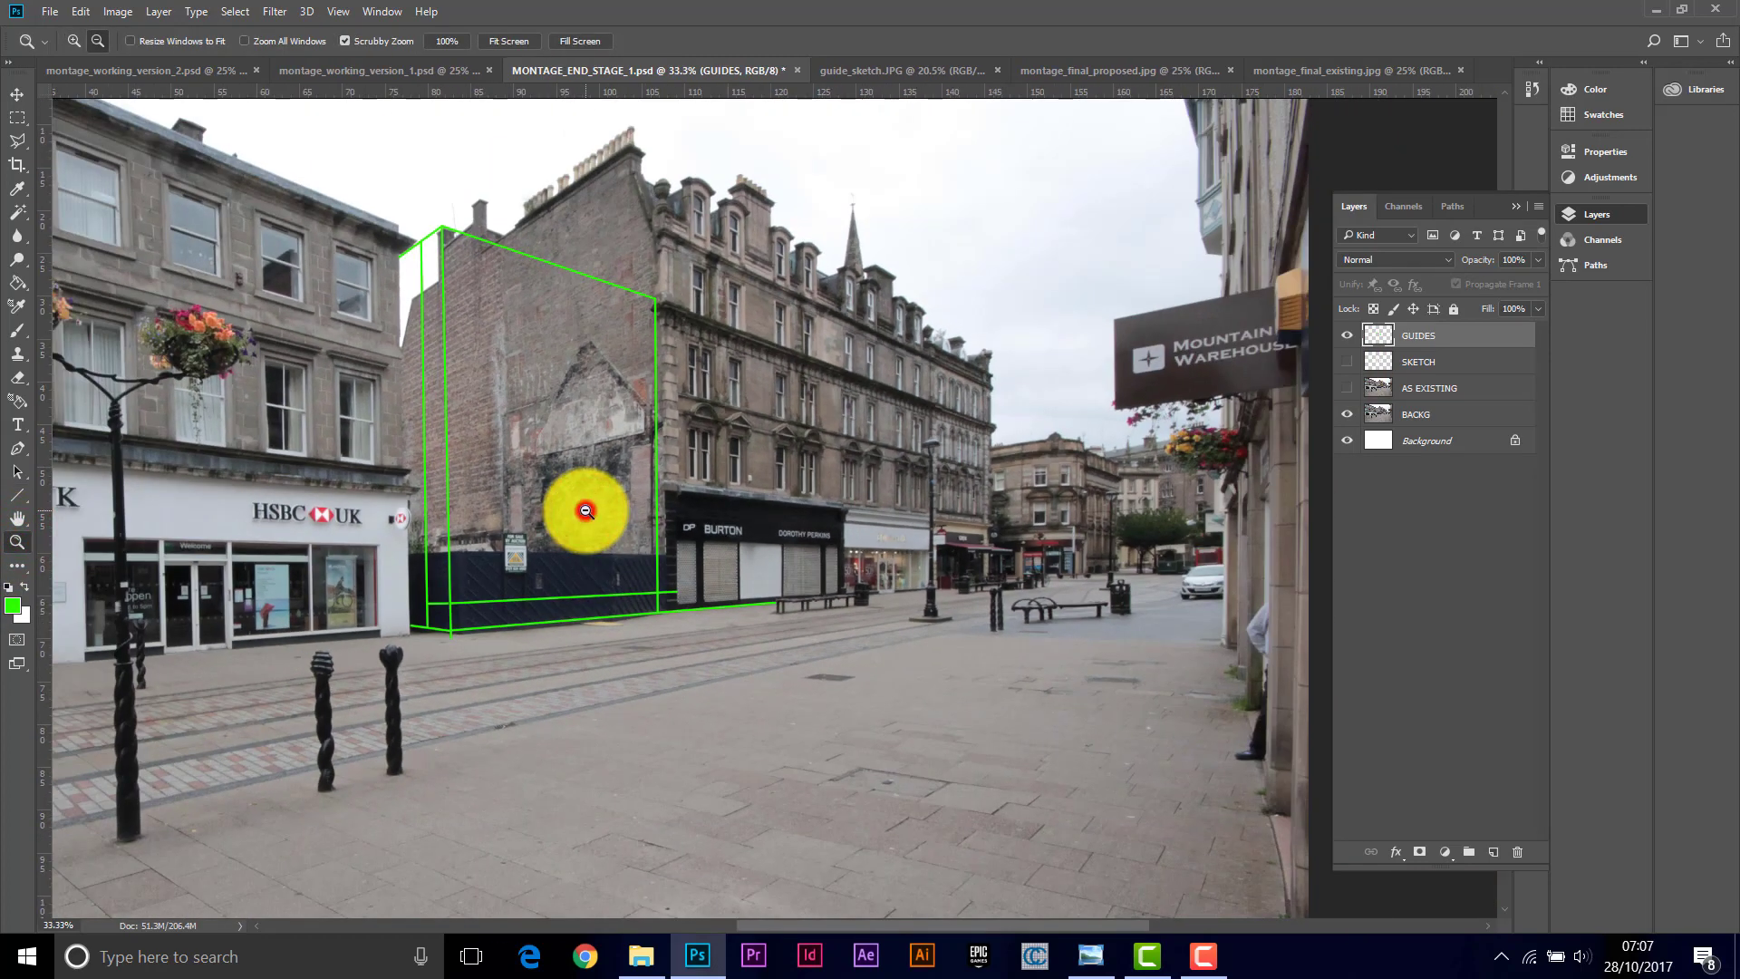
pyautogui.keyDown('alt'); pyautogui.click(585, 511); pyautogui.keyUp('alt')
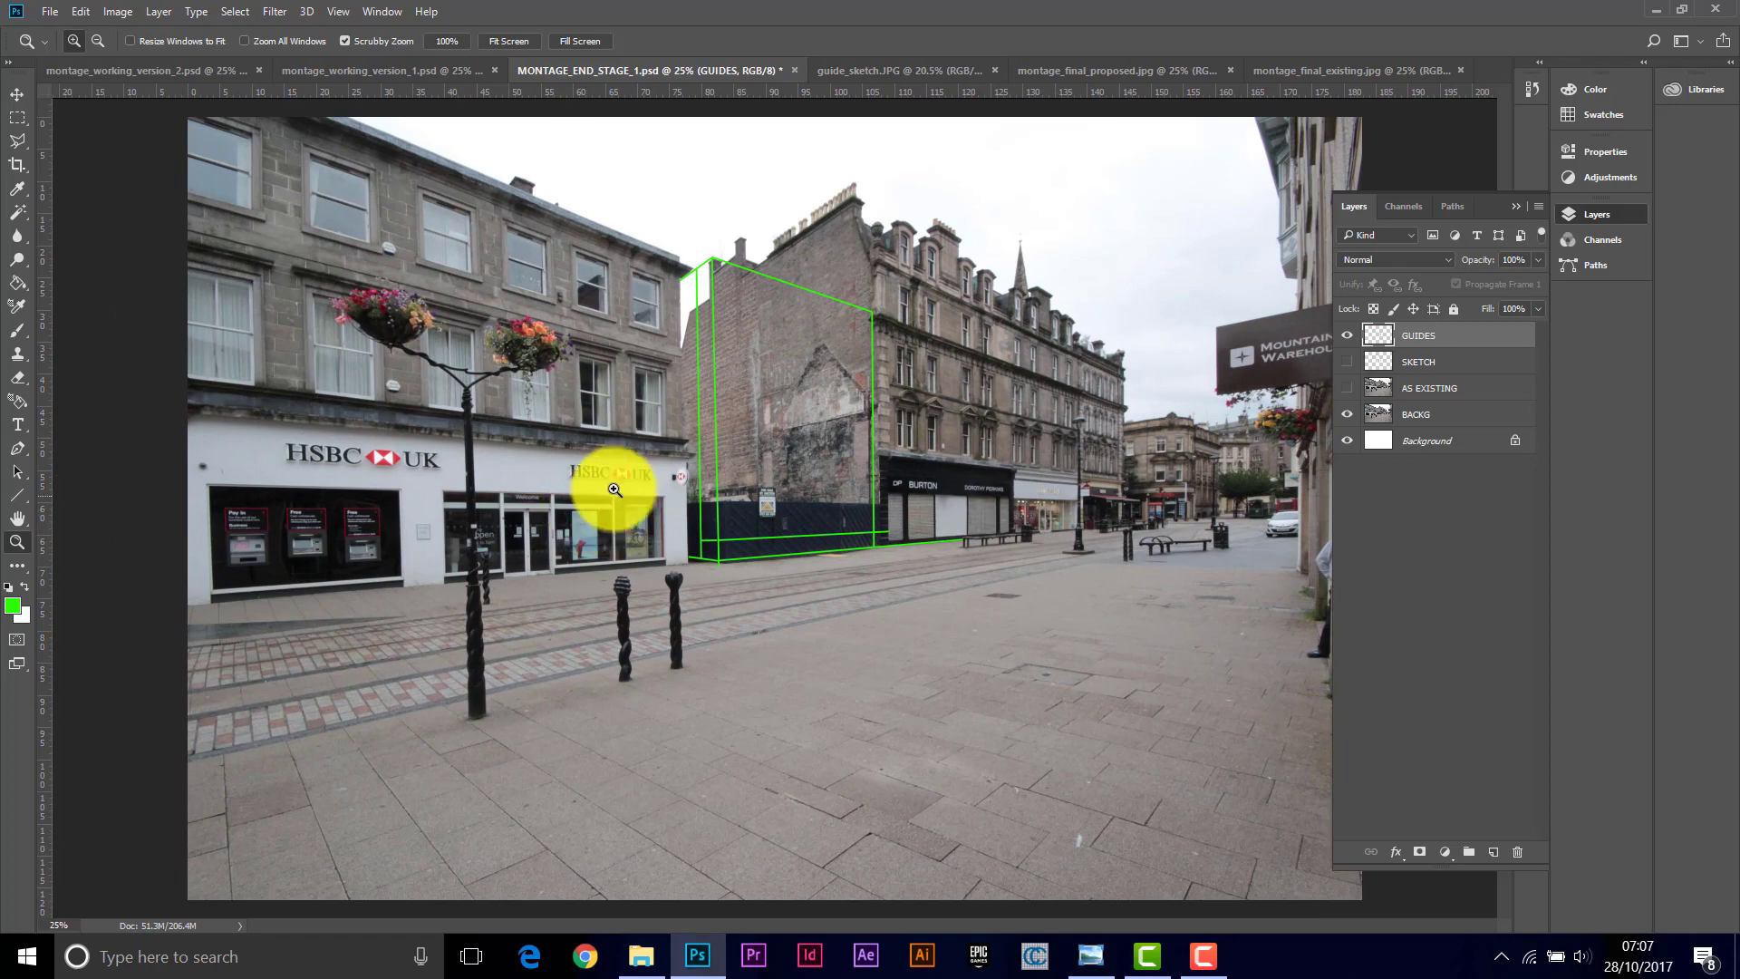
pyautogui.click(834, 439)
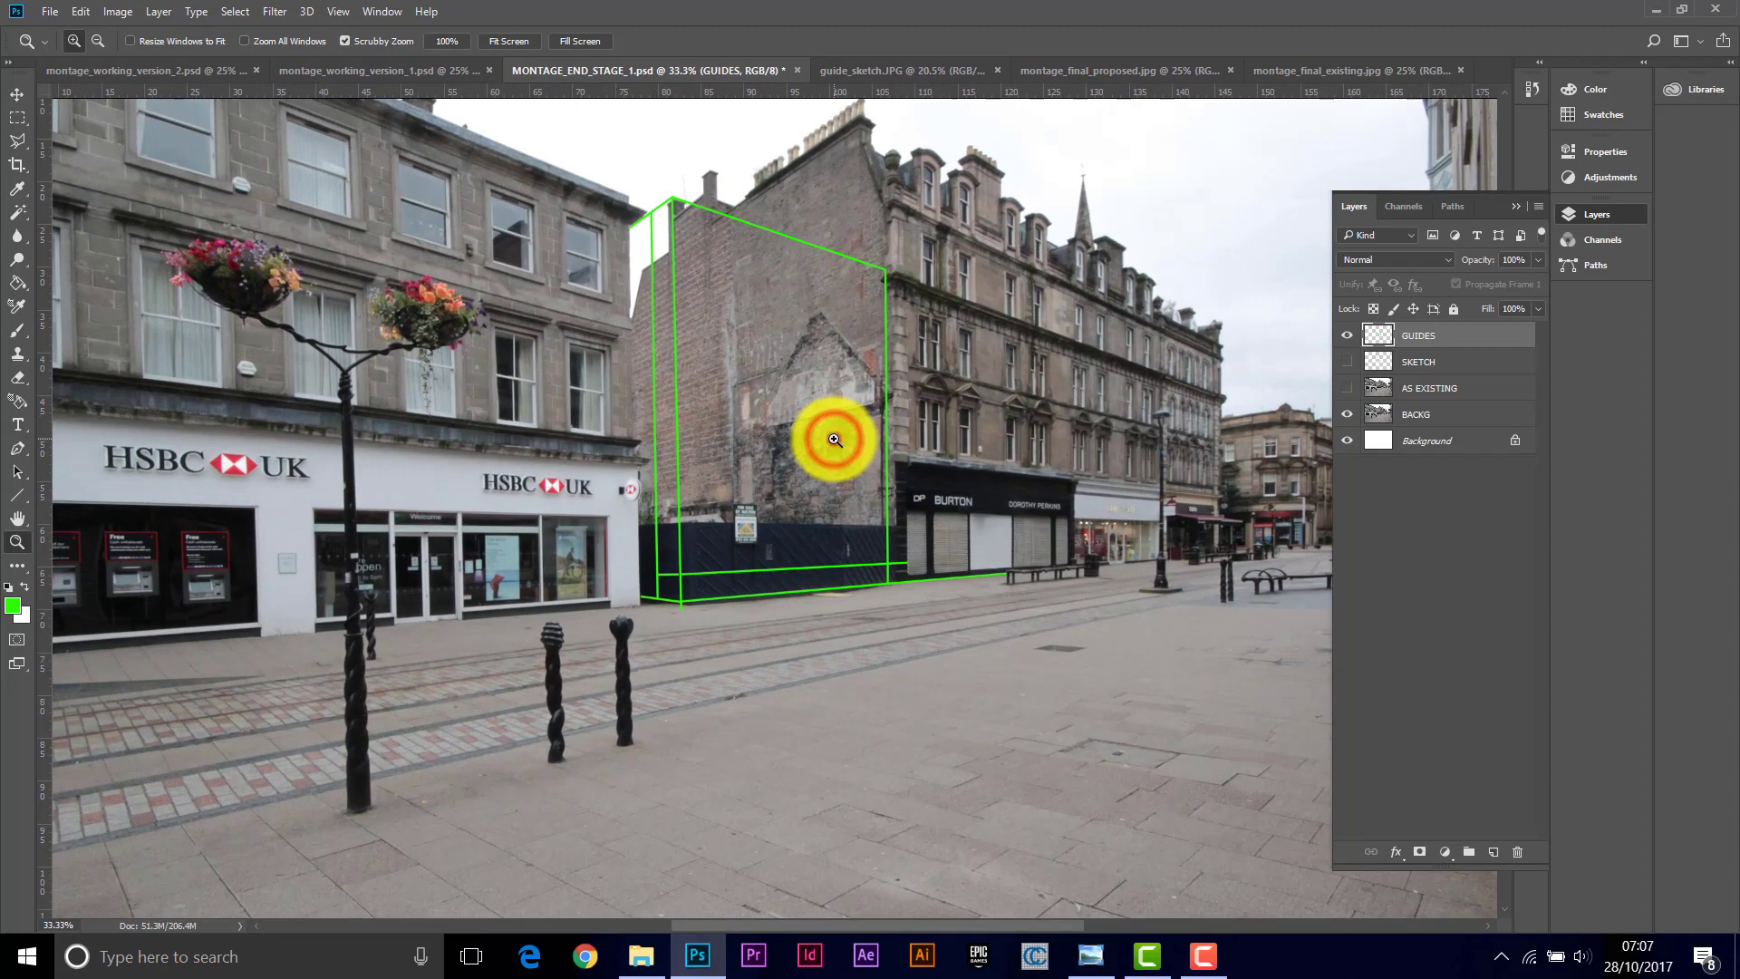
pyautogui.click(839, 439)
pyautogui.scroll(3, 1504, 91)
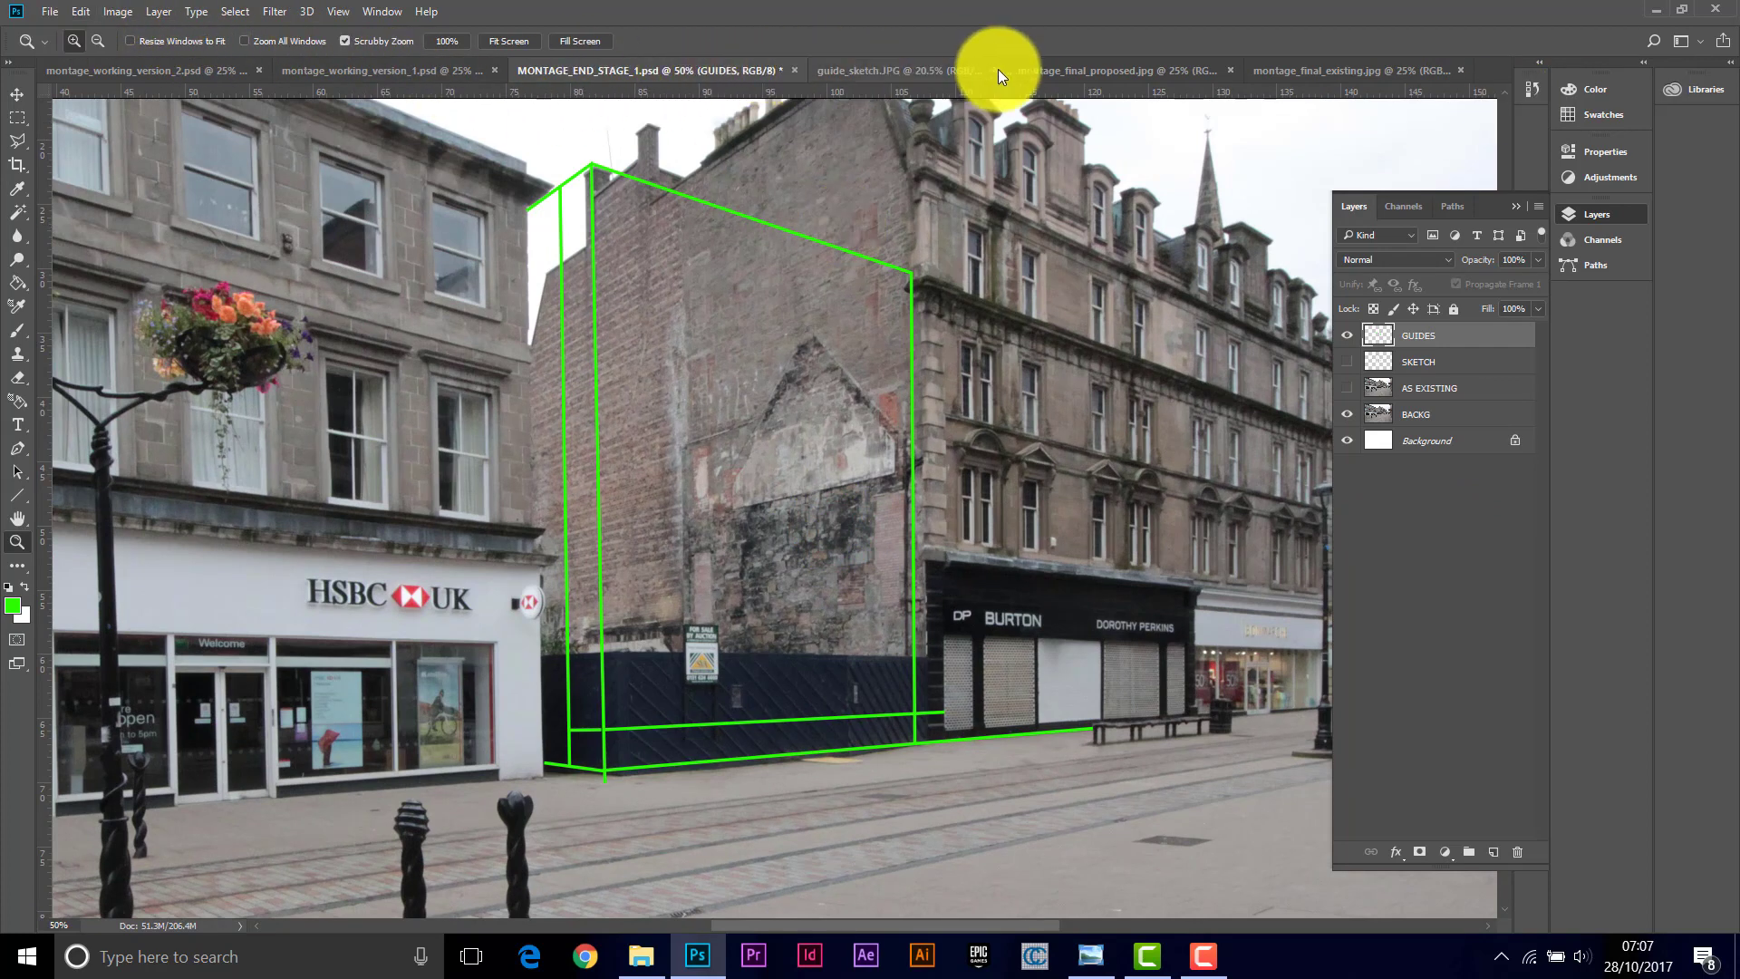
pyautogui.click(49, 11)
pyautogui.click(76, 57)
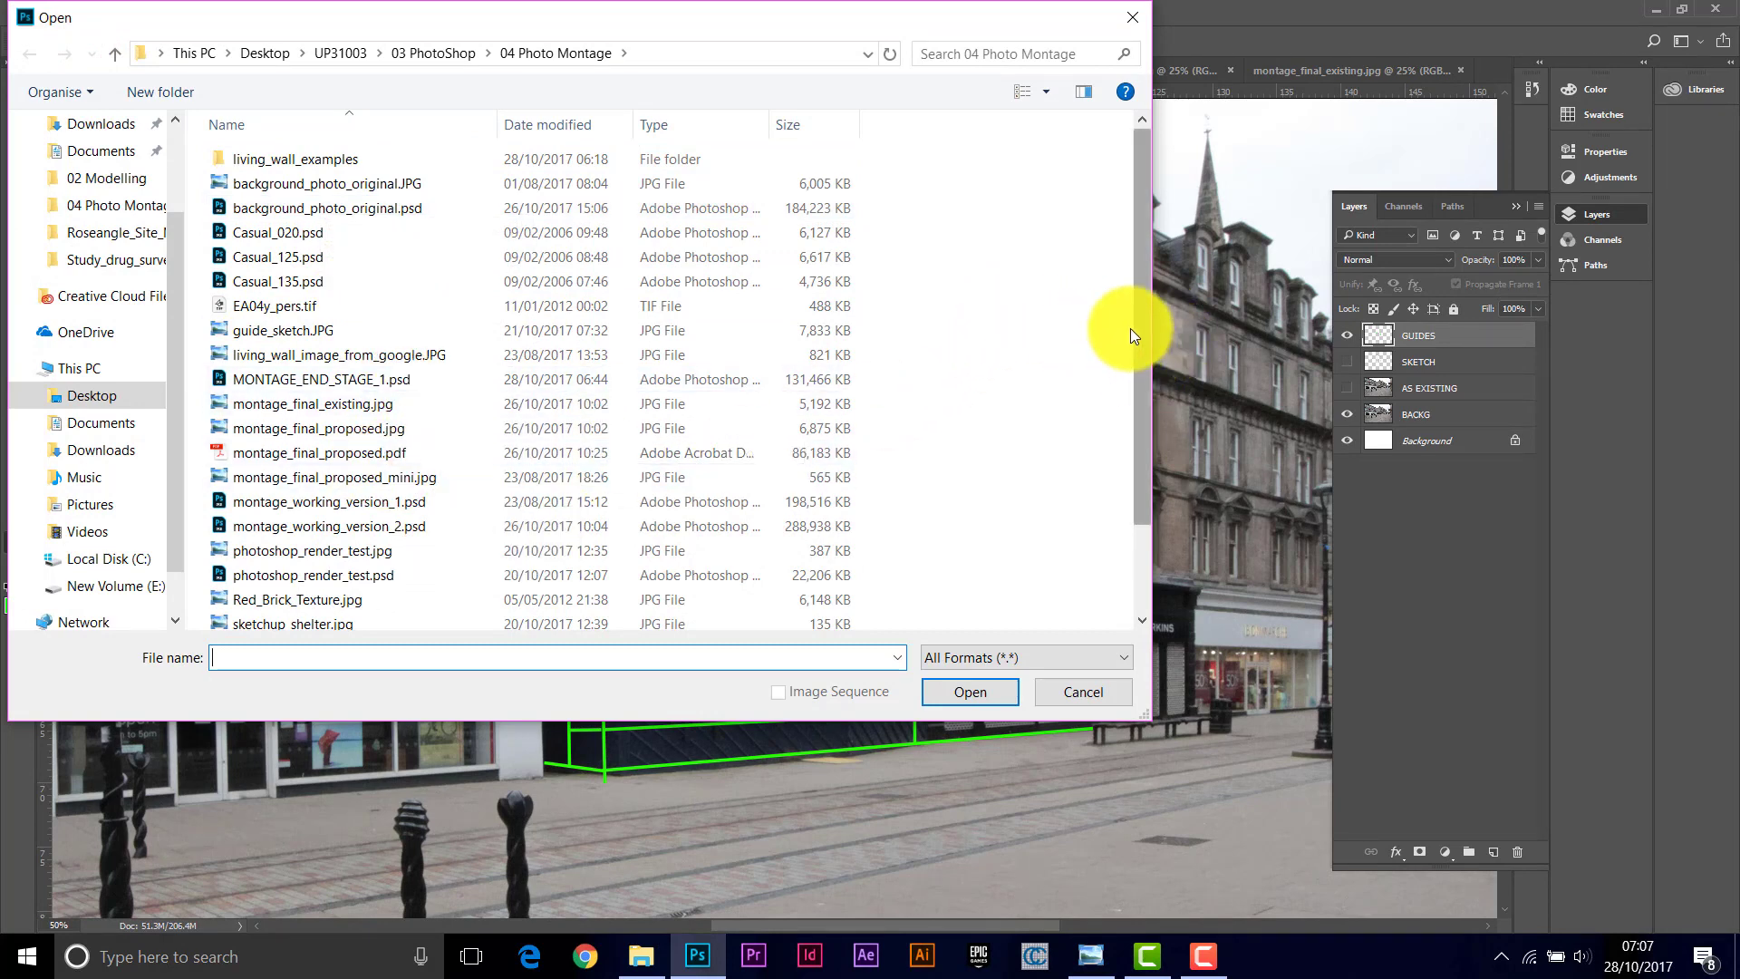
pyautogui.click(317, 355)
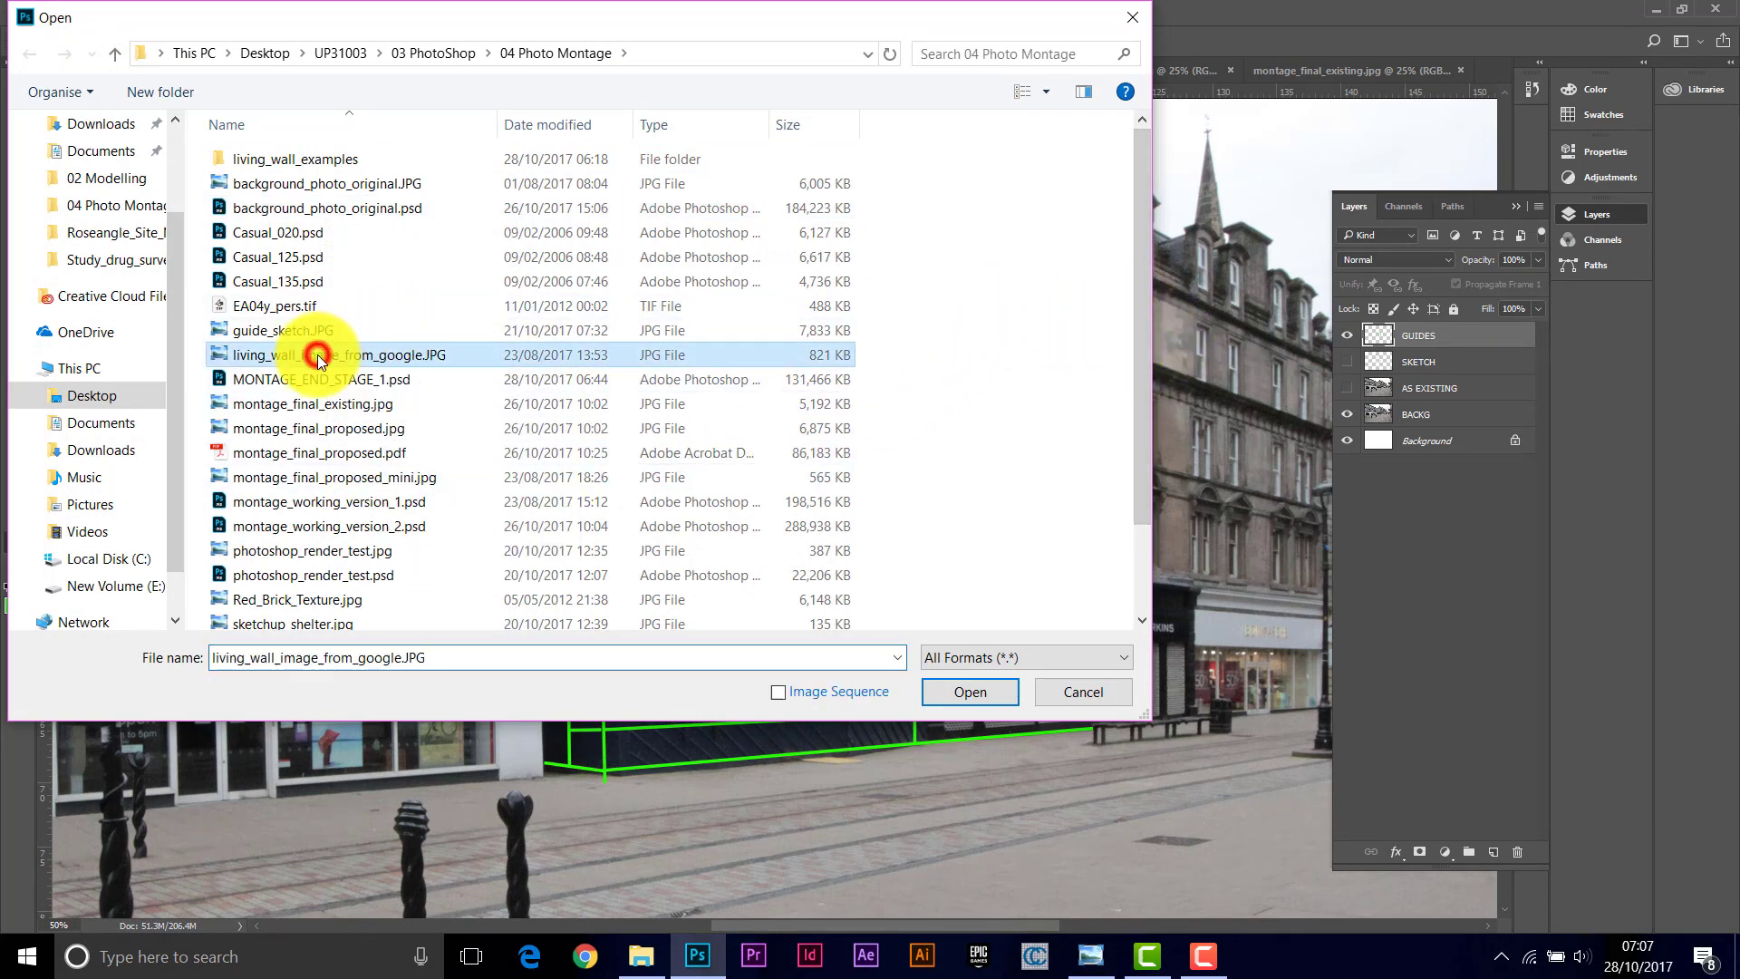
pyautogui.click(979, 694)
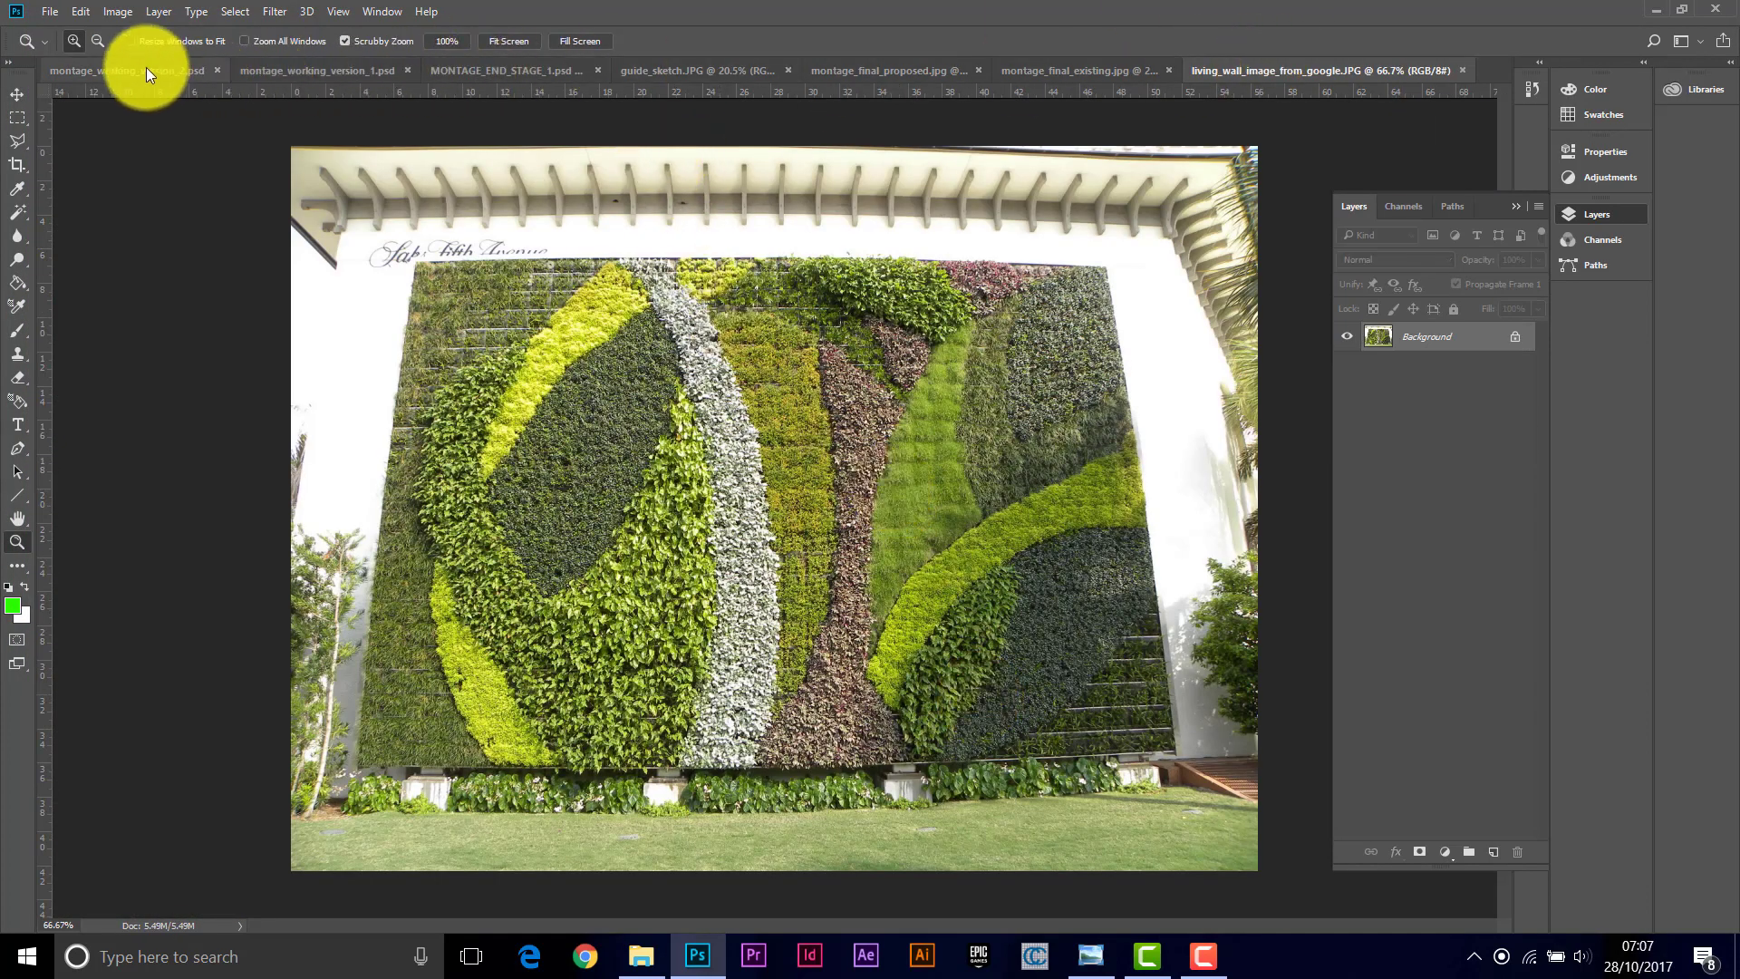
# Step: Close the other open documents without saving, keeping only the montage file and the living wall image
pyautogui.click(215, 71)
pyautogui.click(263, 70)
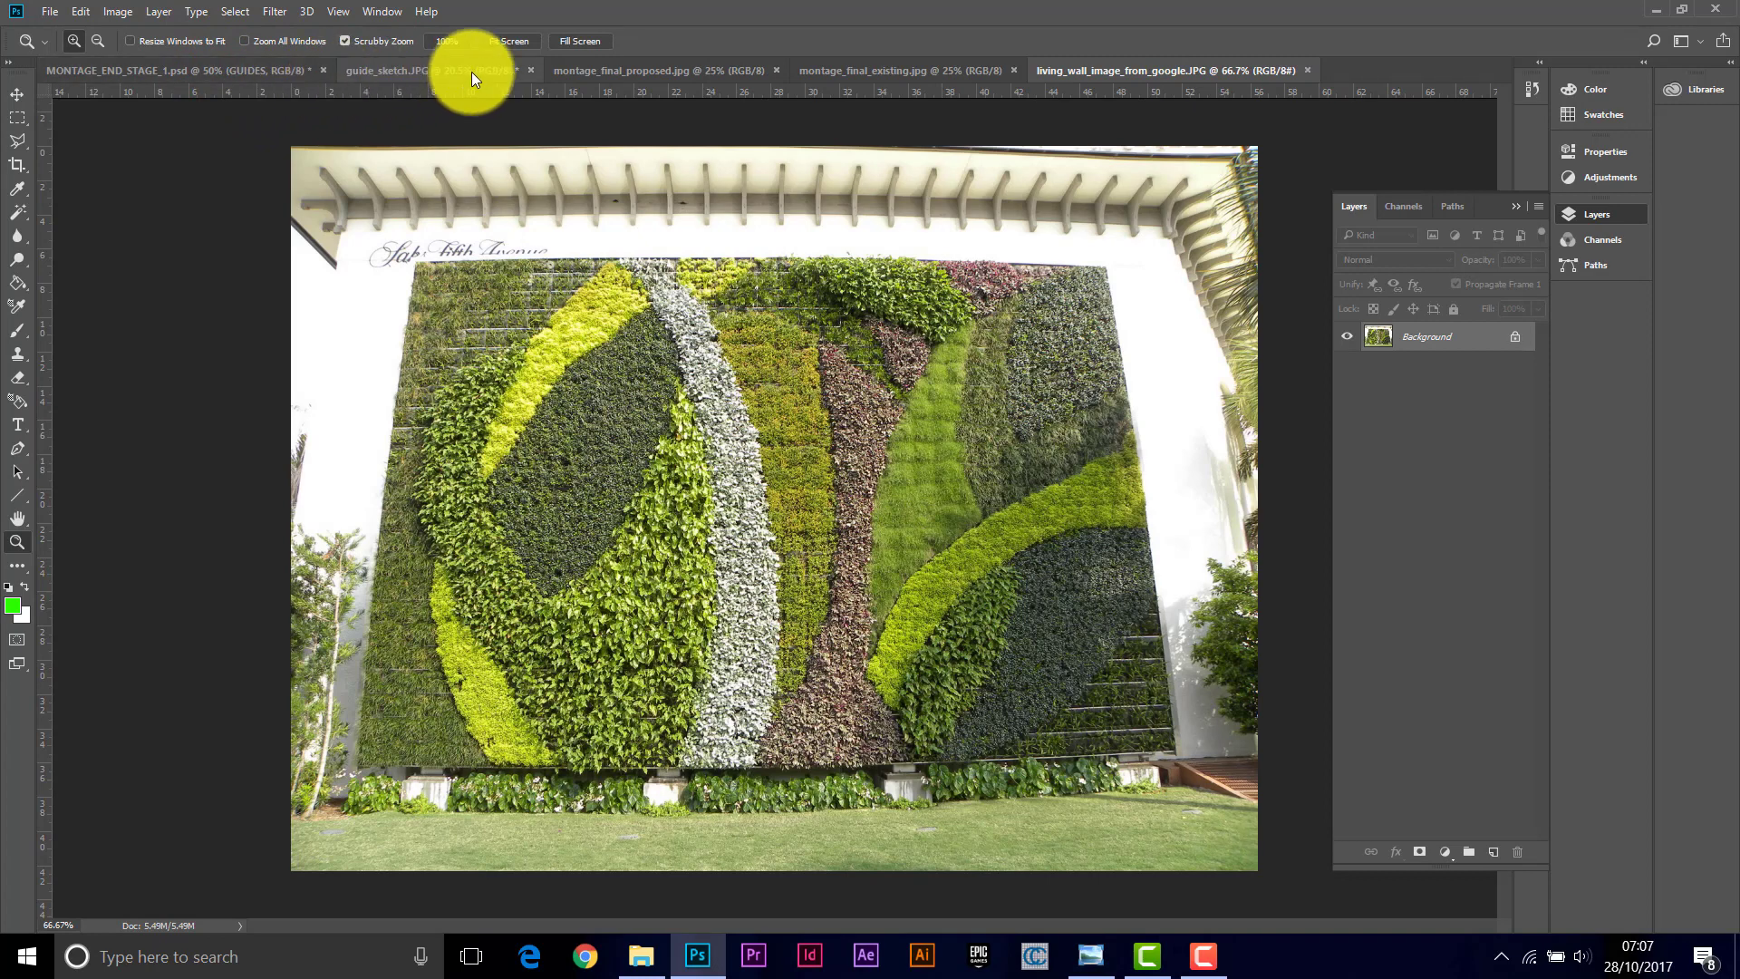
pyautogui.click(531, 70)
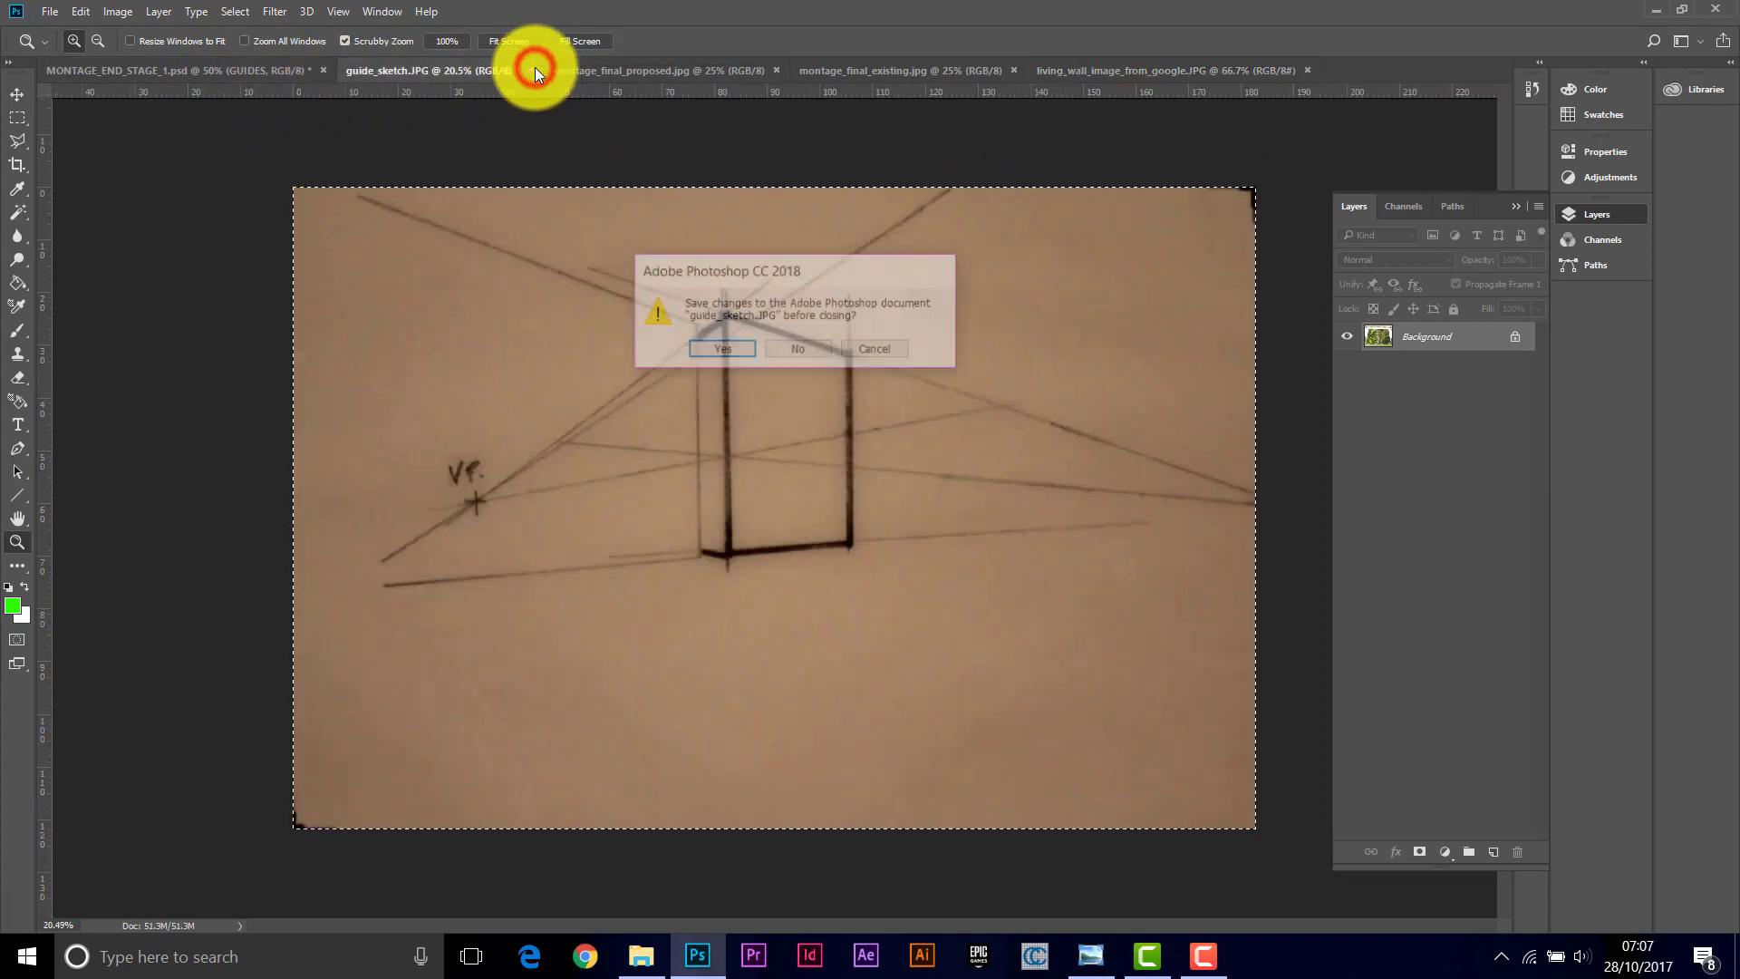
pyautogui.click(817, 350)
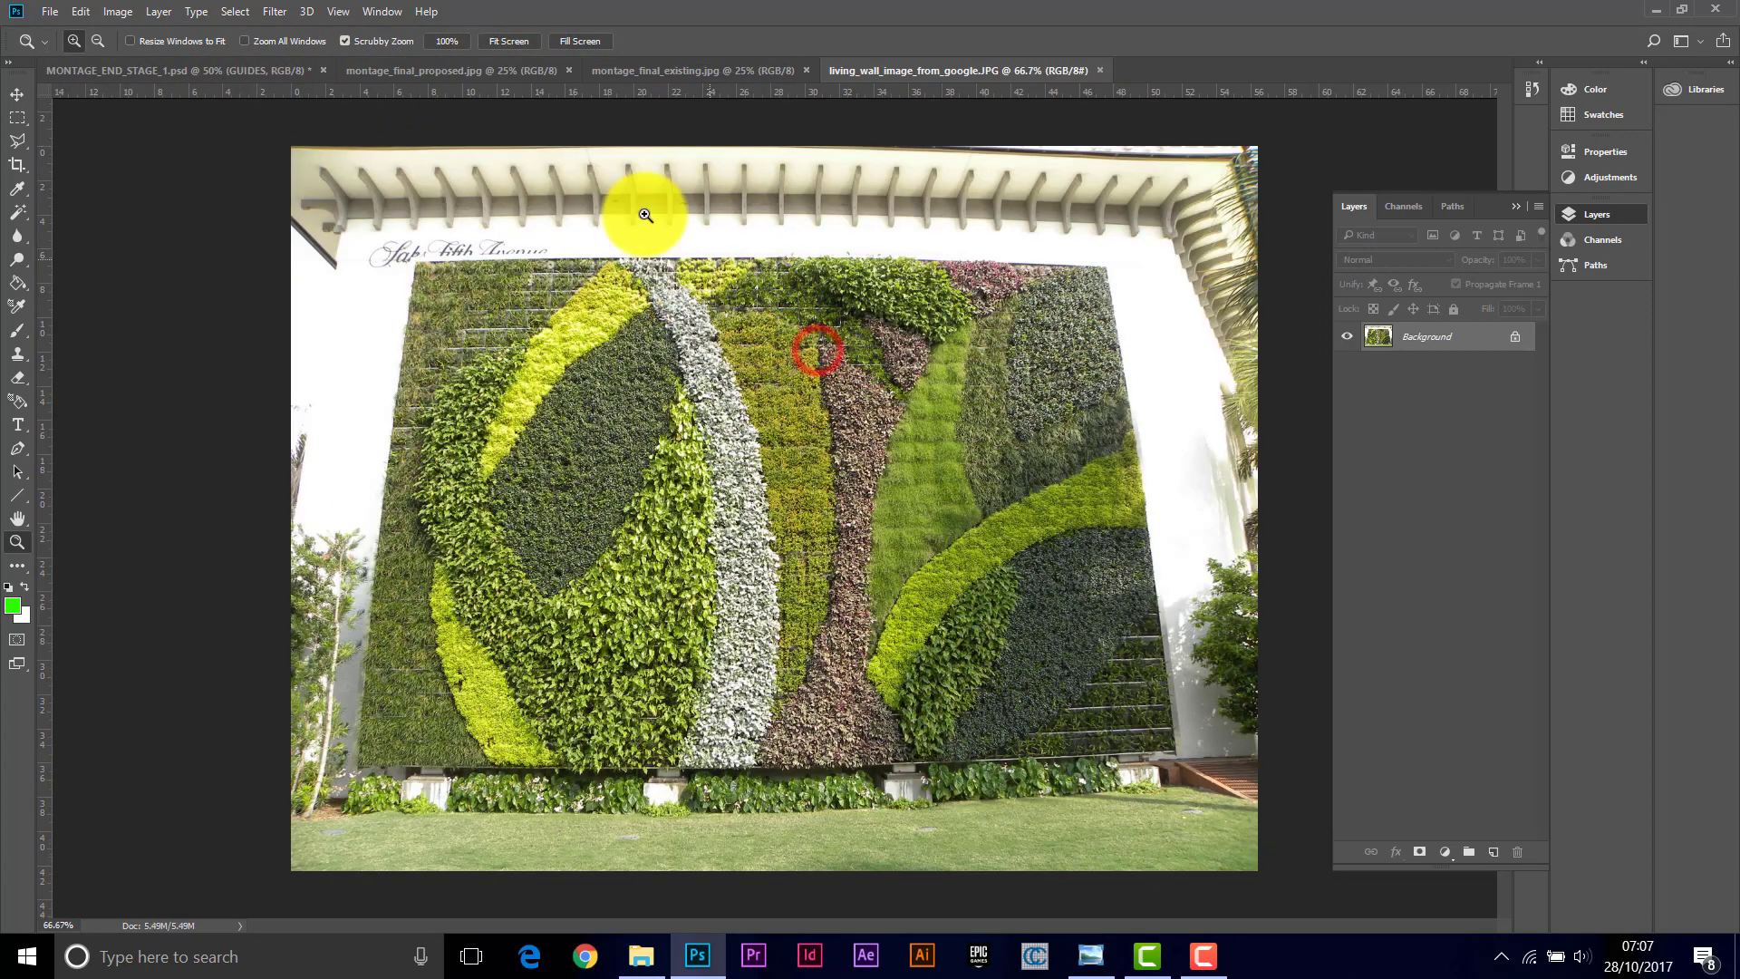
pyautogui.click(568, 70)
pyautogui.click(564, 69)
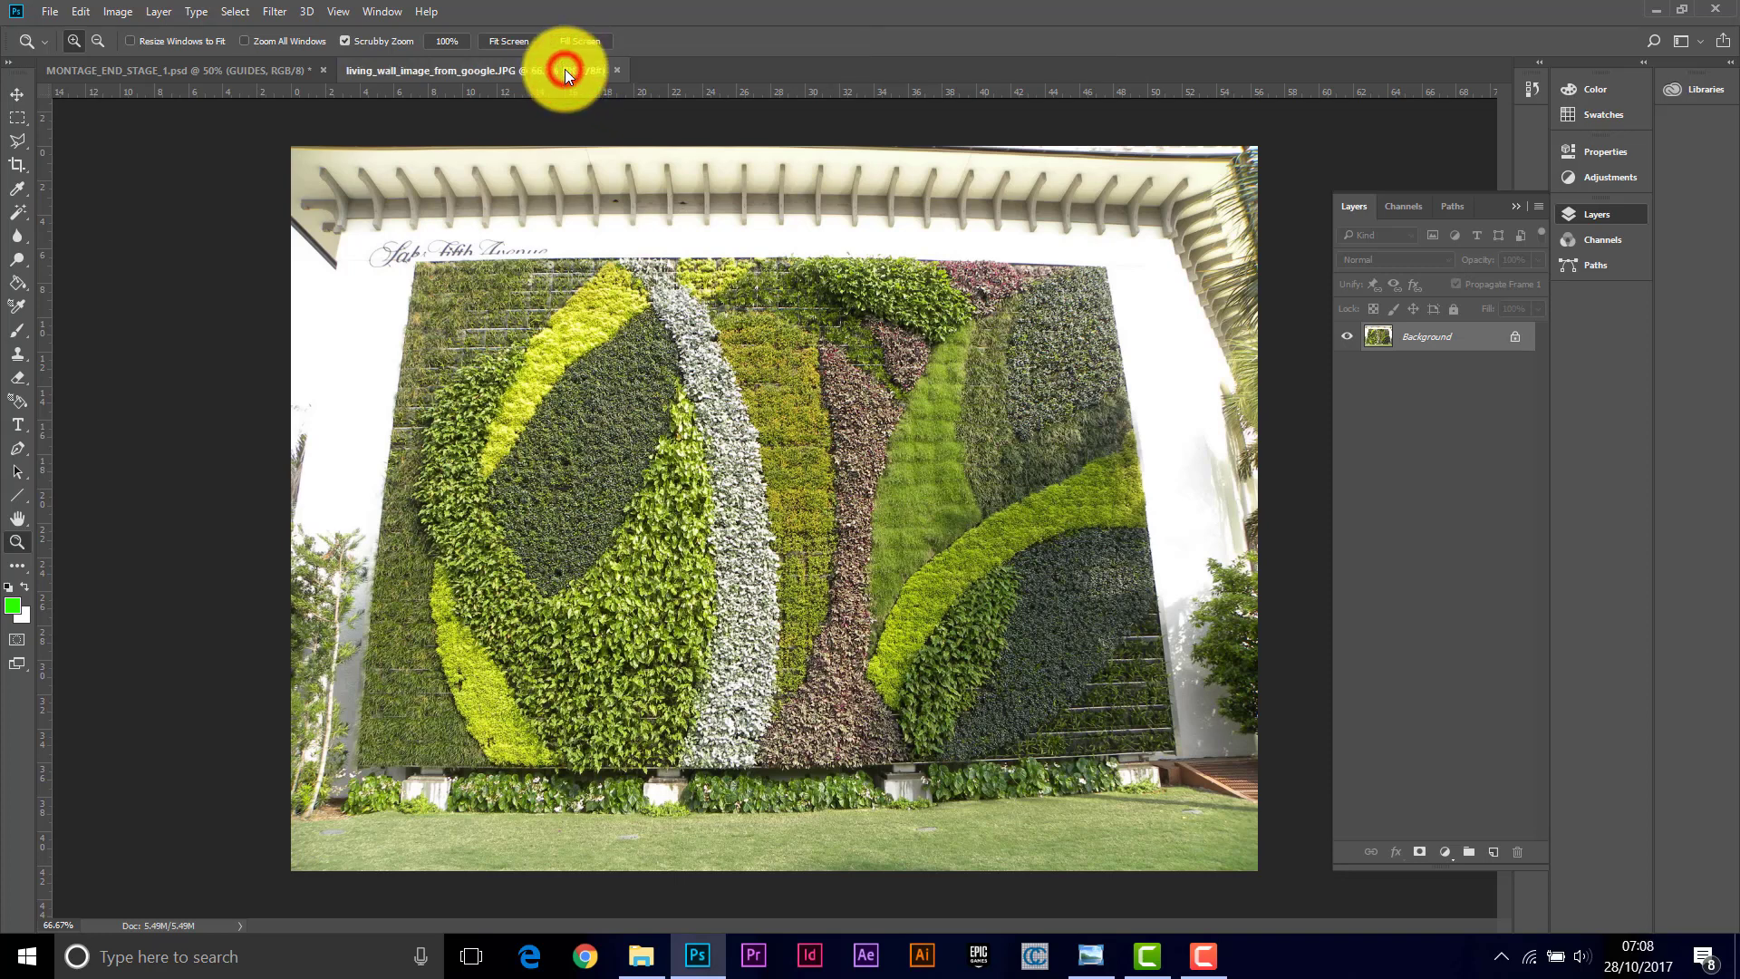
# Step: Select a four-sided area around the living wall's left section with the Polygonal Lasso at 0 px feather
pyautogui.click(165, 69)
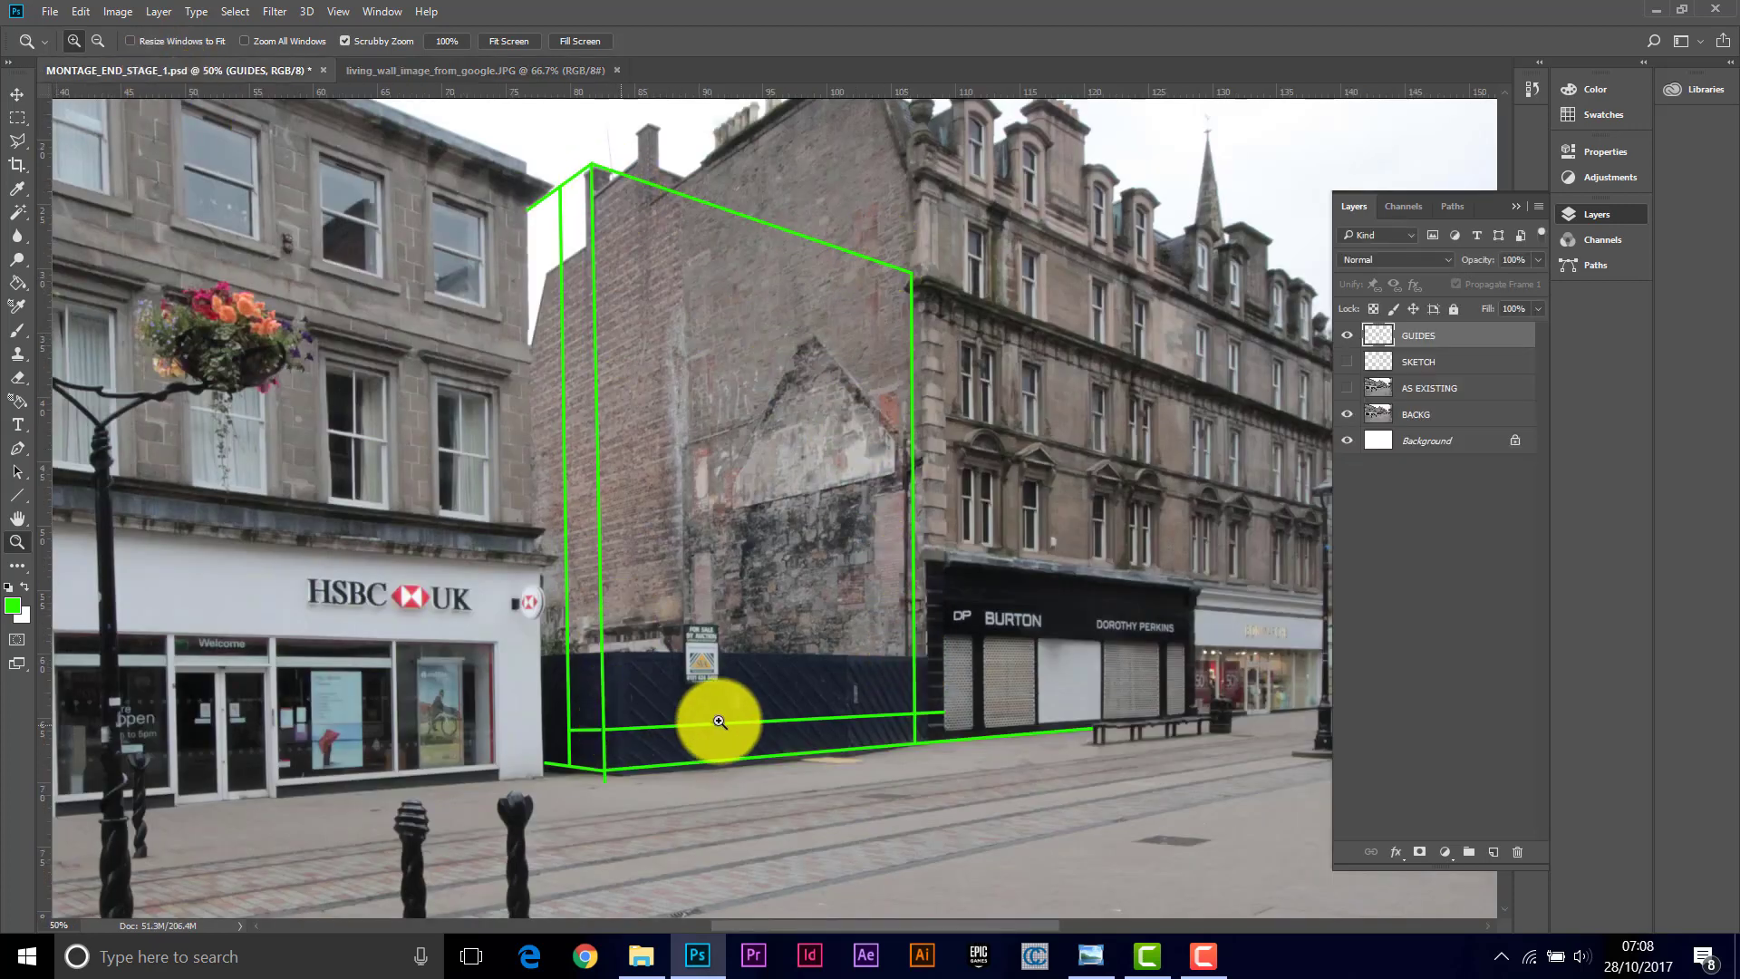
pyautogui.click(455, 68)
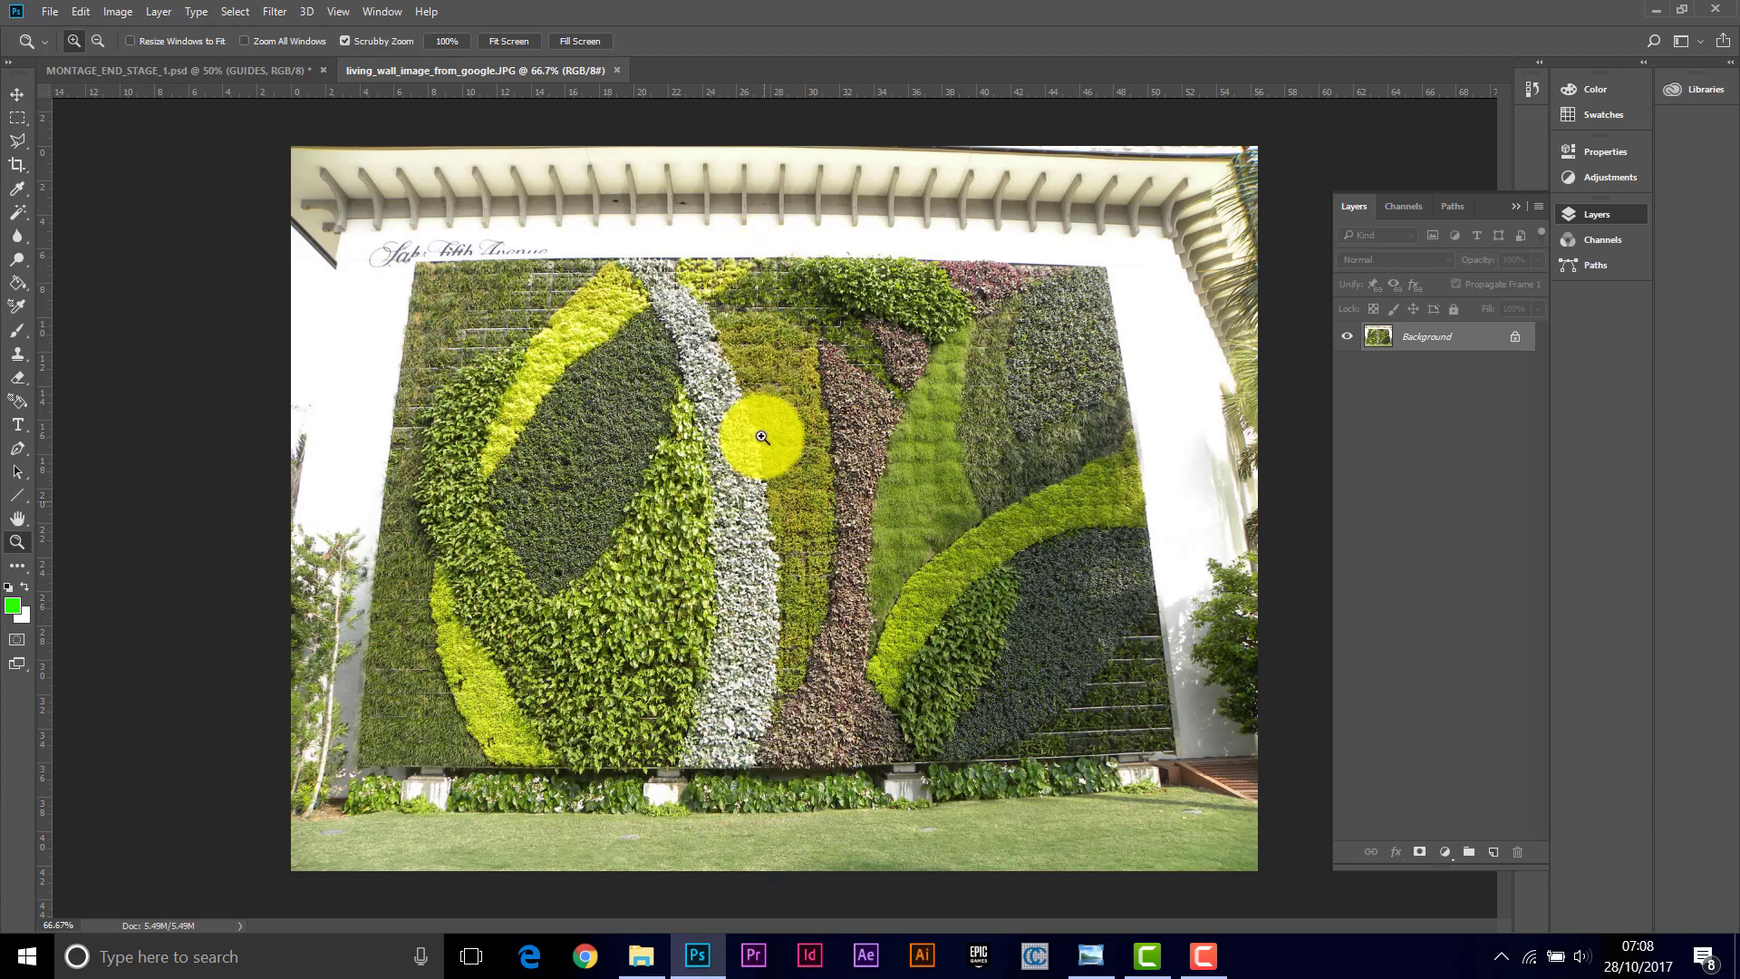
pyautogui.click(14, 143)
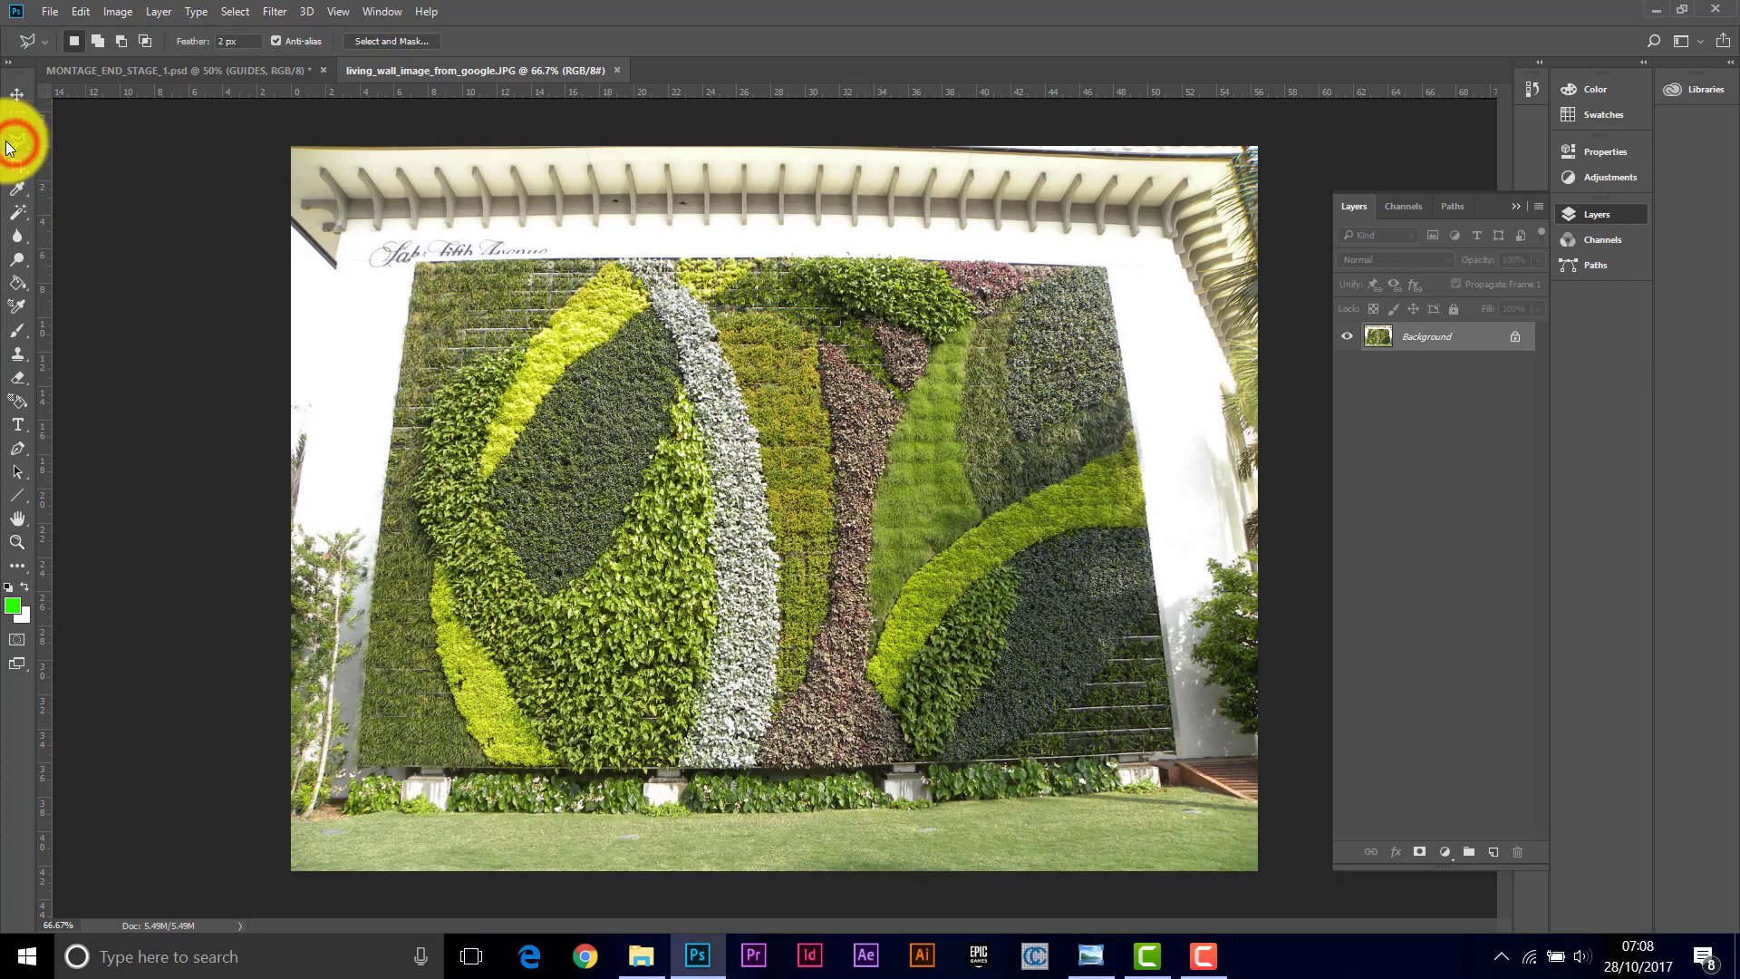
pyautogui.click(224, 40)
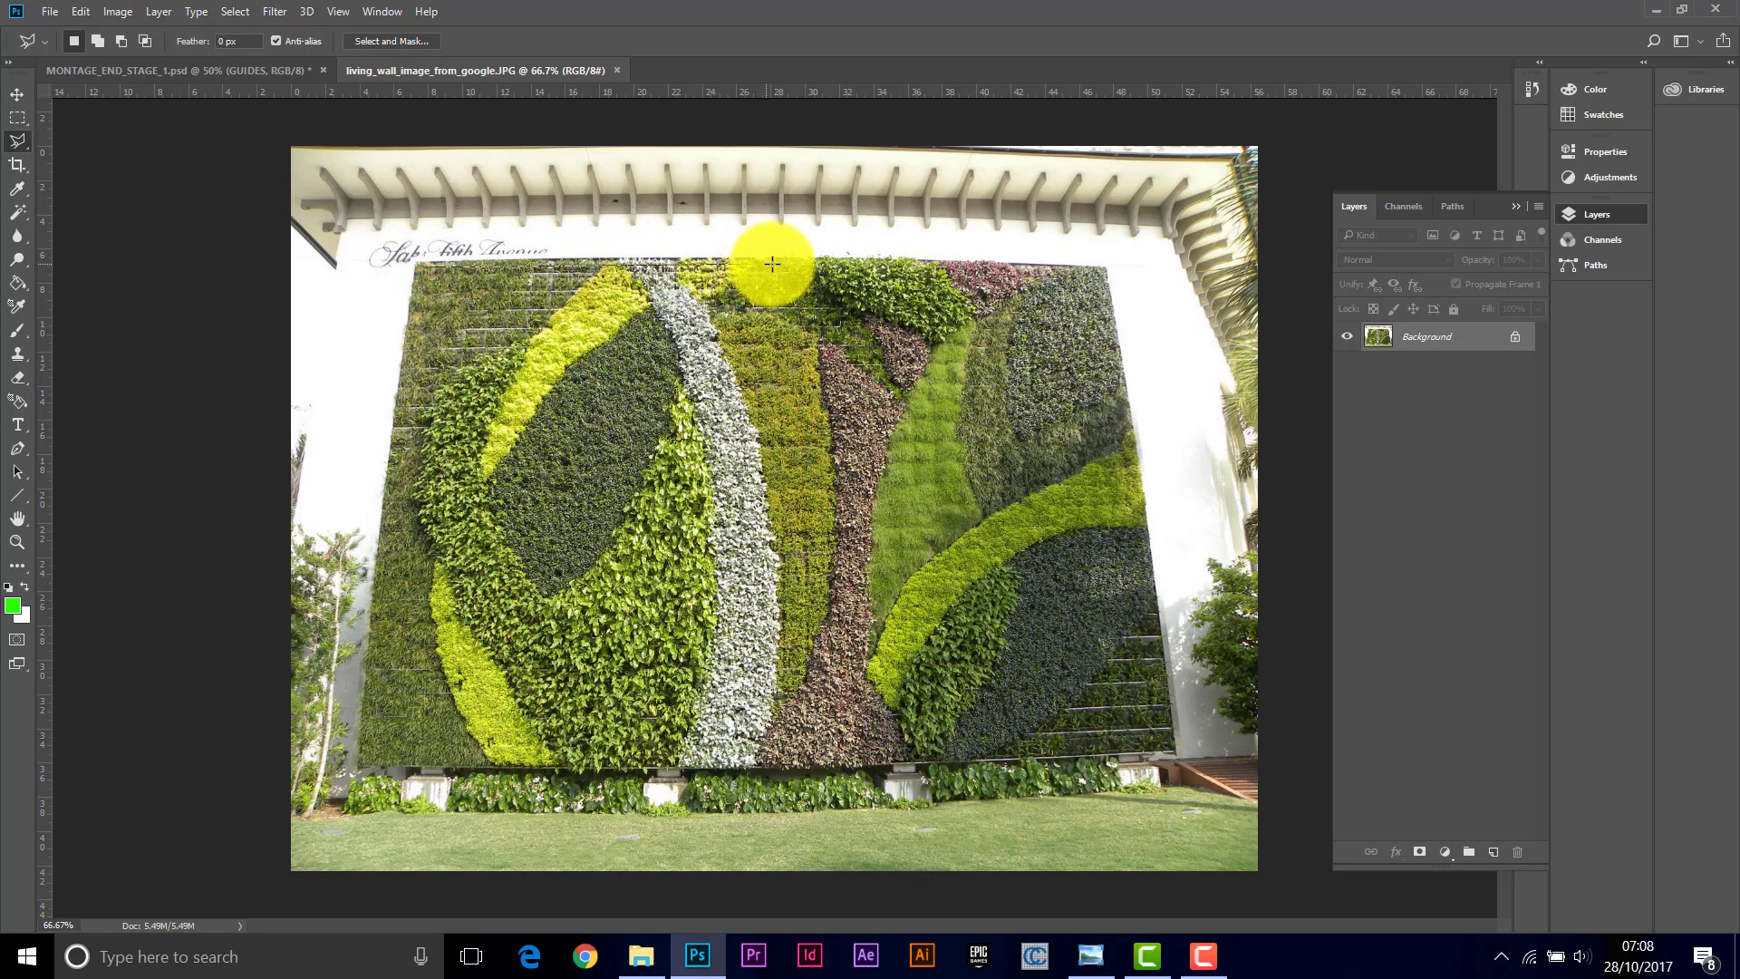
pyautogui.click(770, 264)
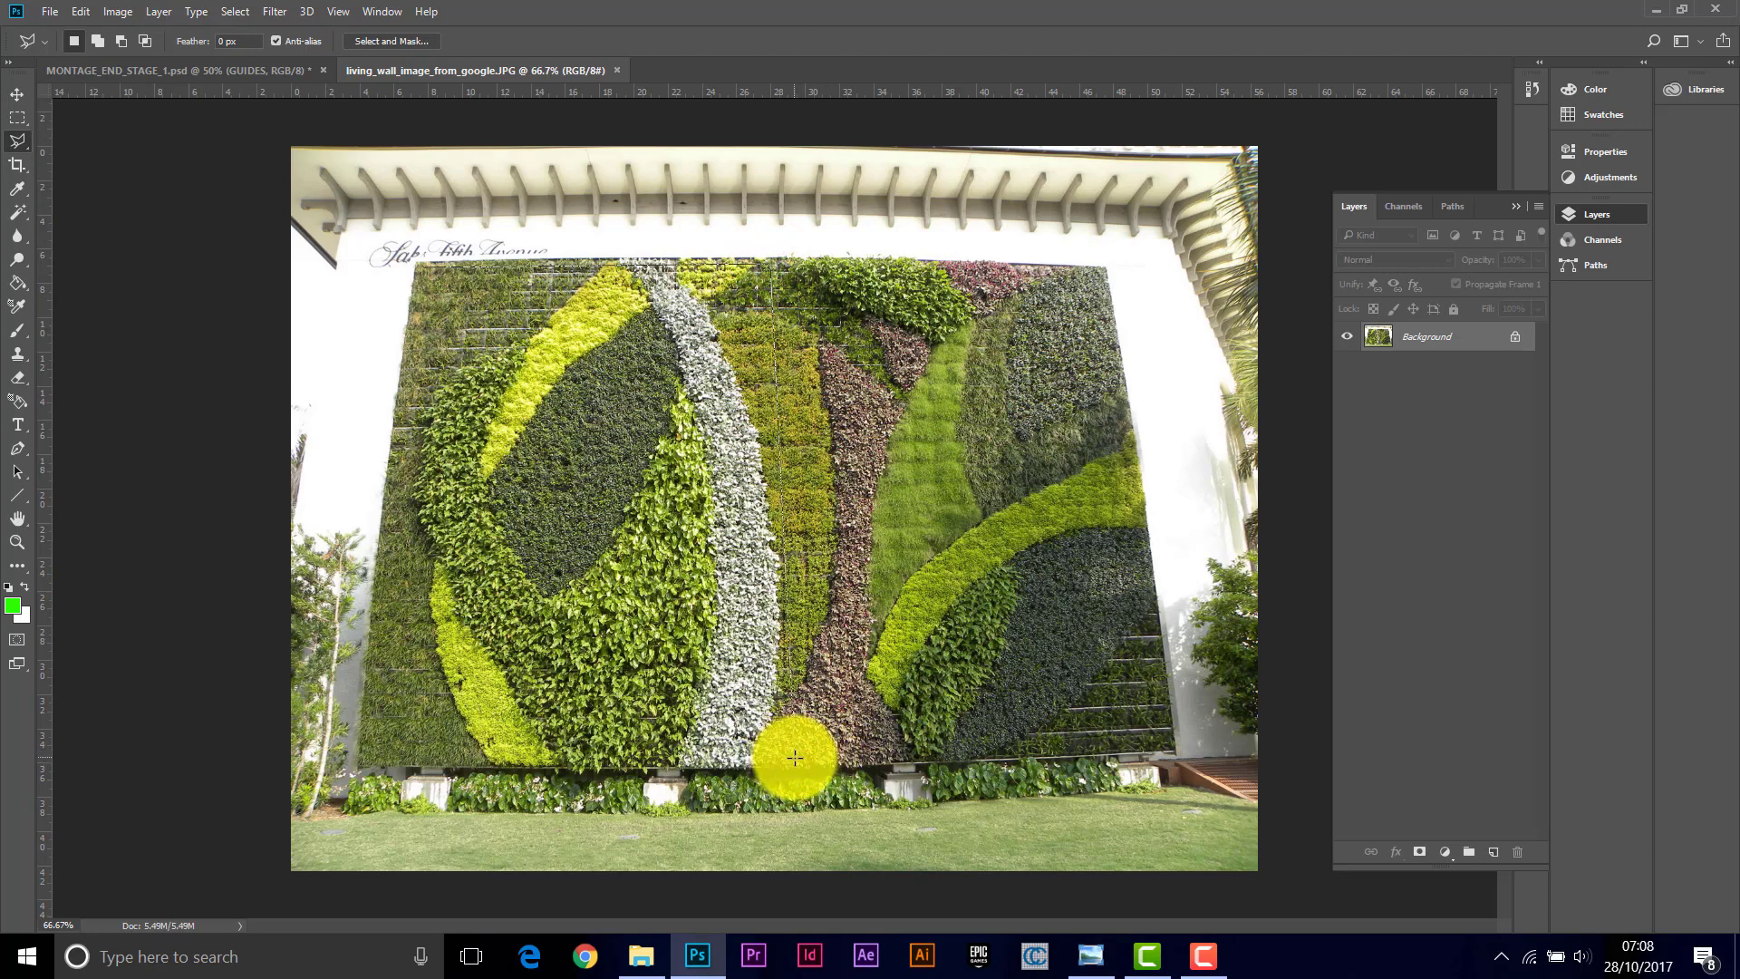
pyautogui.click(795, 754)
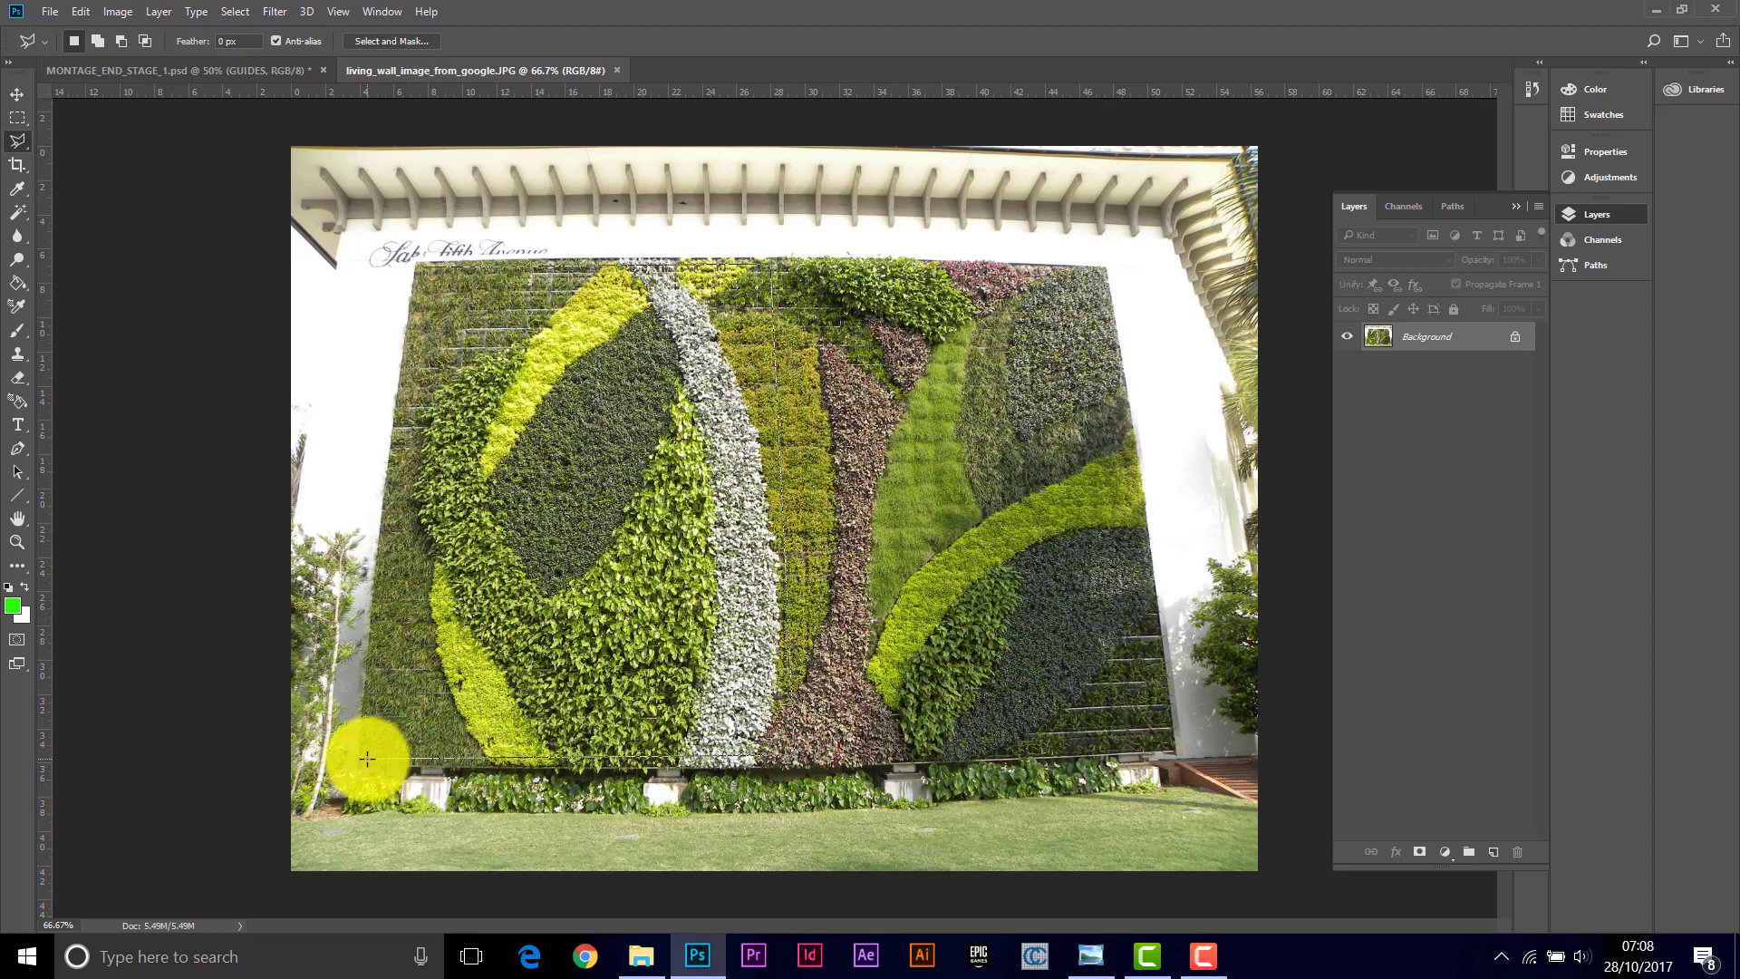
pyautogui.click(367, 758)
pyautogui.click(422, 268)
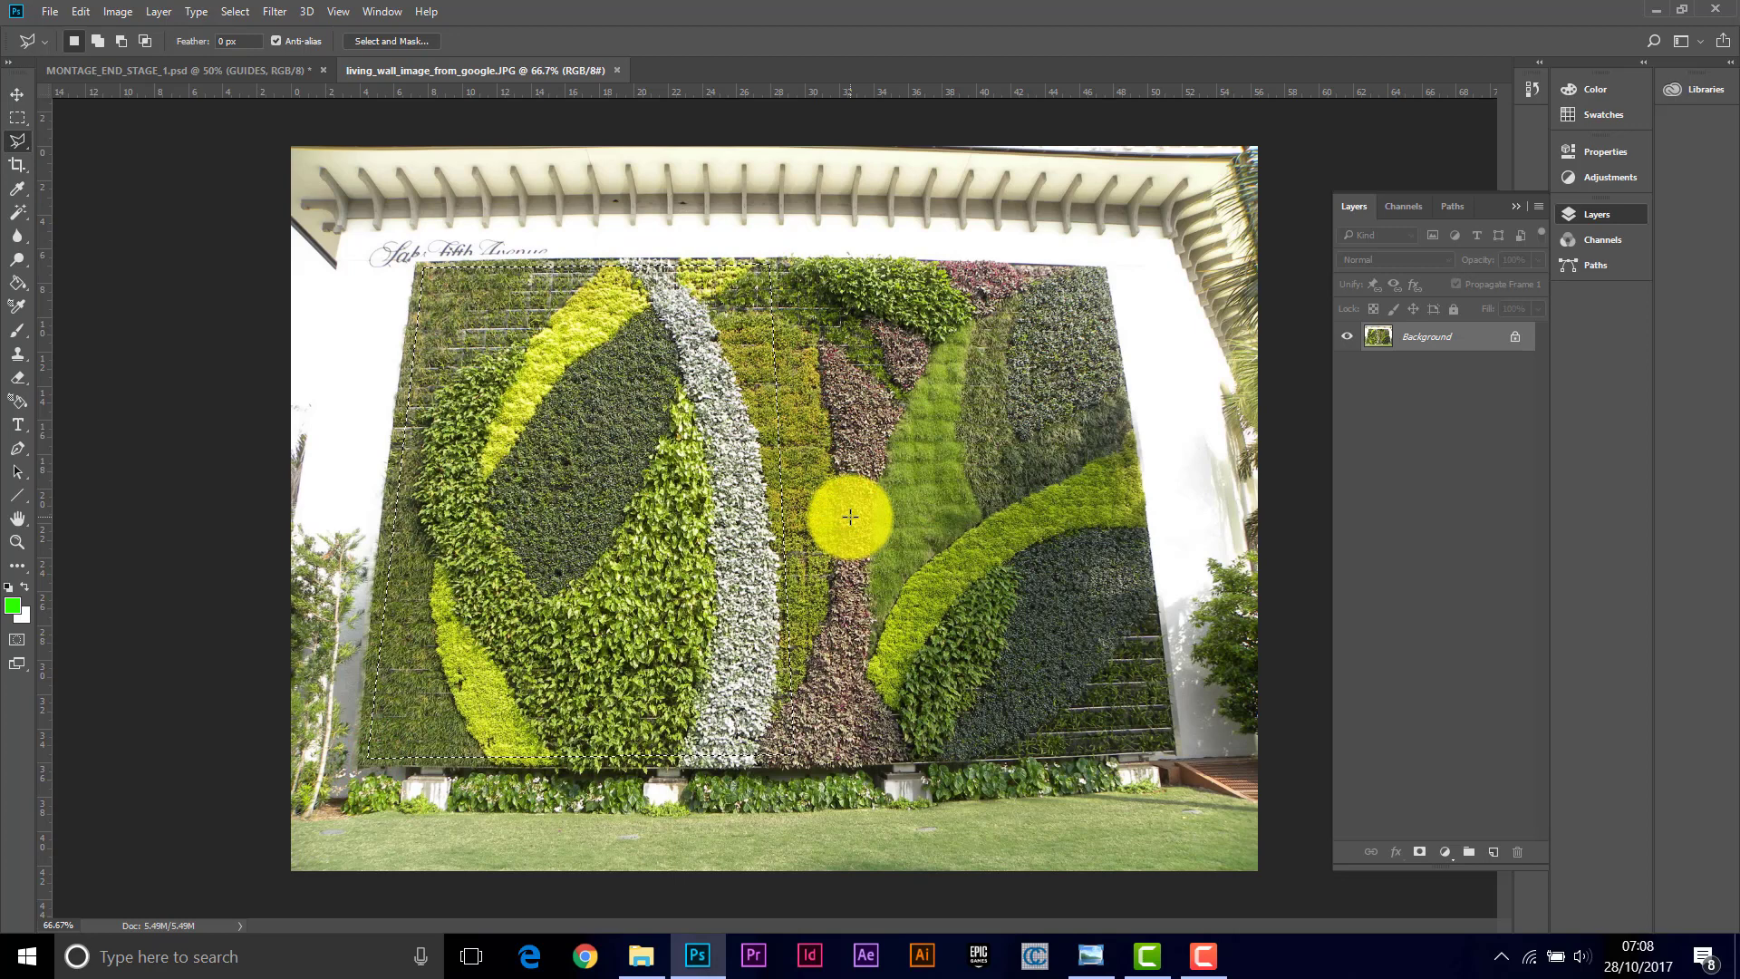
# Step: Create a new clipboard-sized document and paste the selected living wall section into it
pyautogui.hotkey('ctrl', 'n')
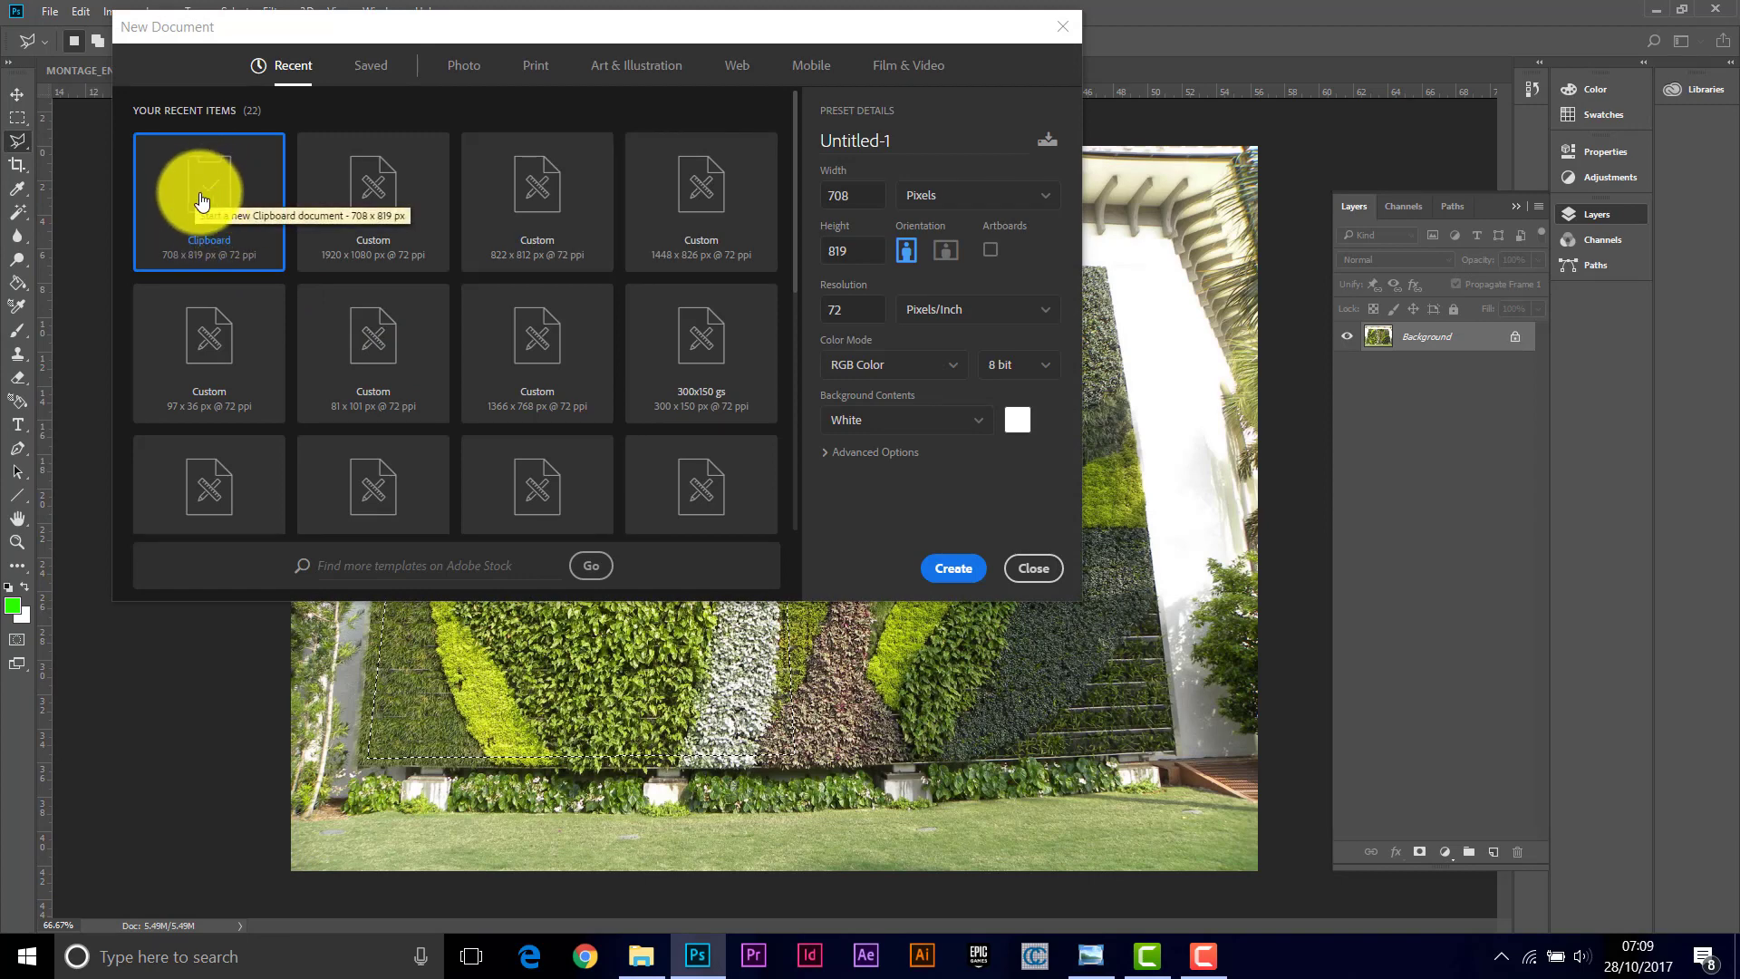
pyautogui.click(201, 197)
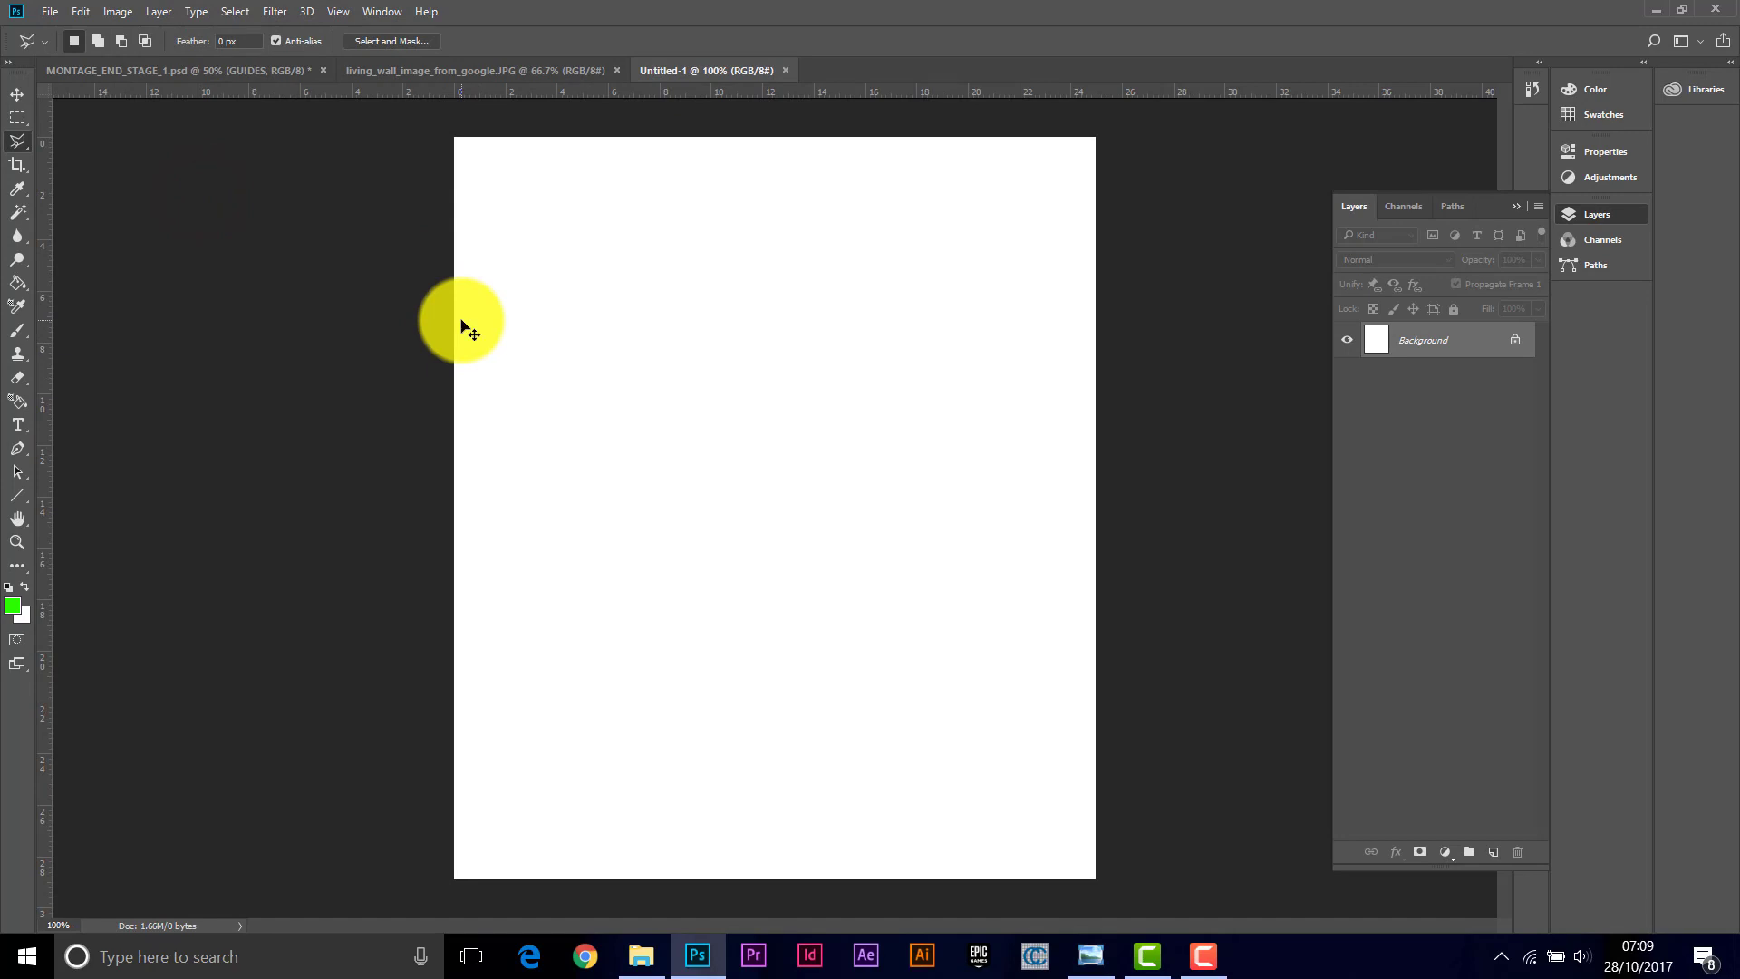
pyautogui.hotkey('ctrl', 'v')
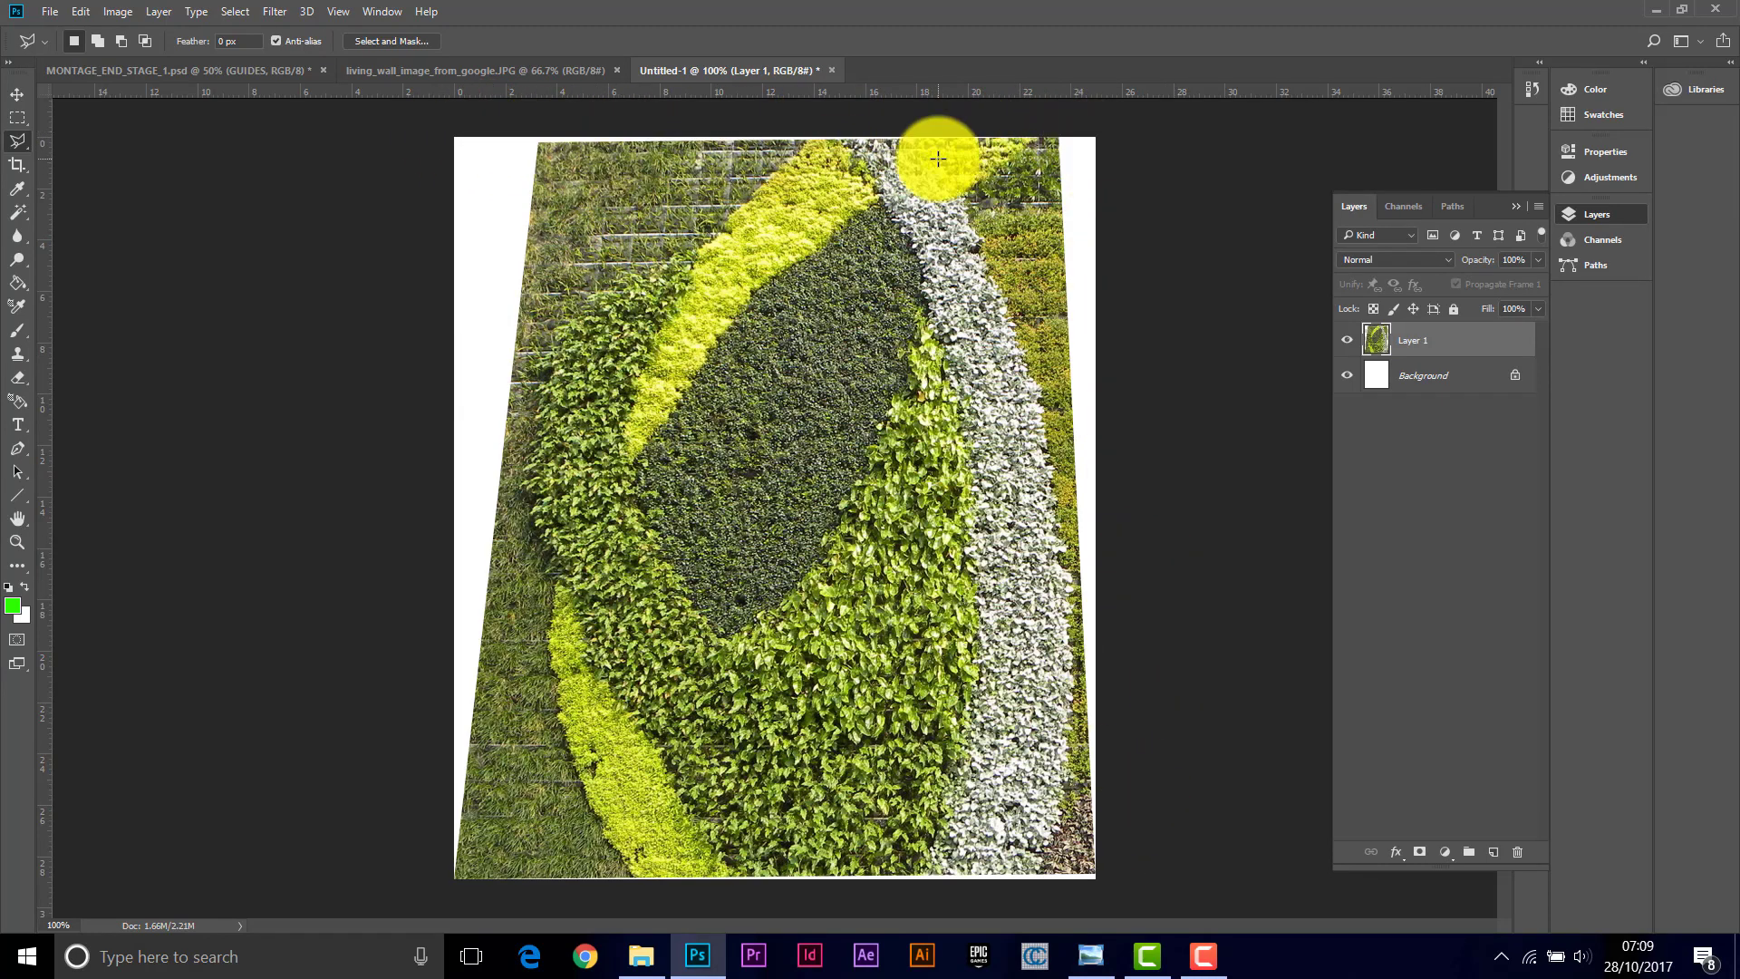
# Step: Distort the pasted wall section by pulling its corners outward until it fills the canvas as a flat rectangle
pyautogui.click(79, 12)
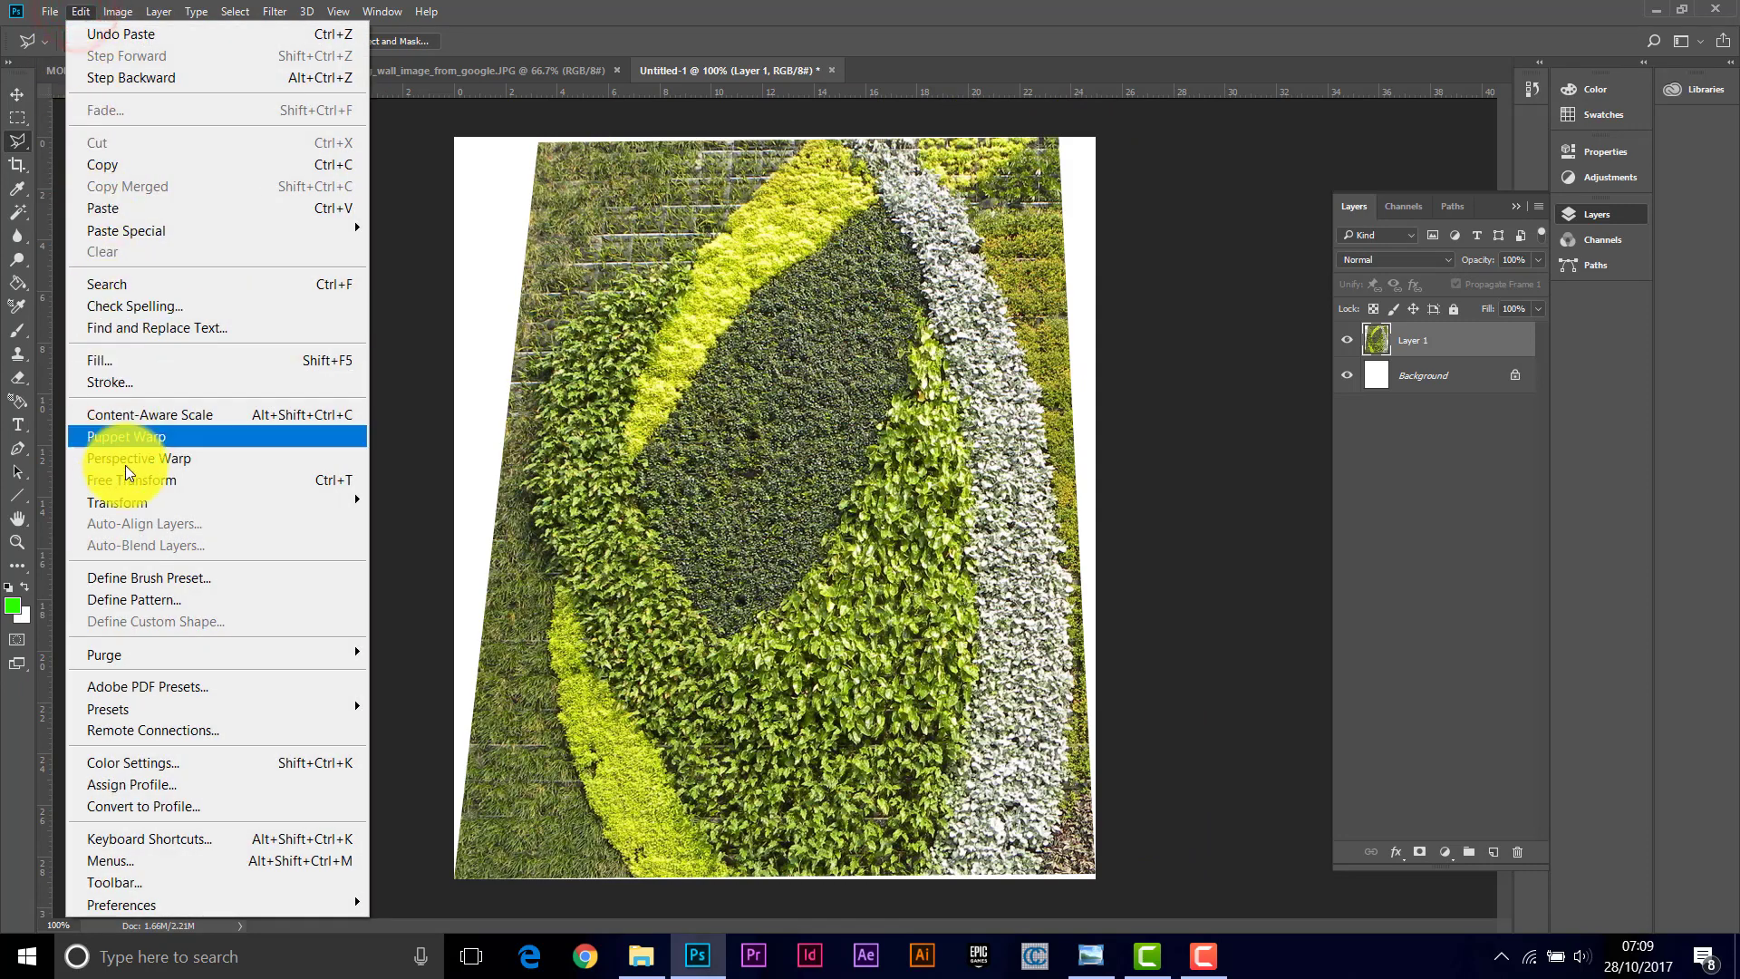
pyautogui.moveTo(145, 510)
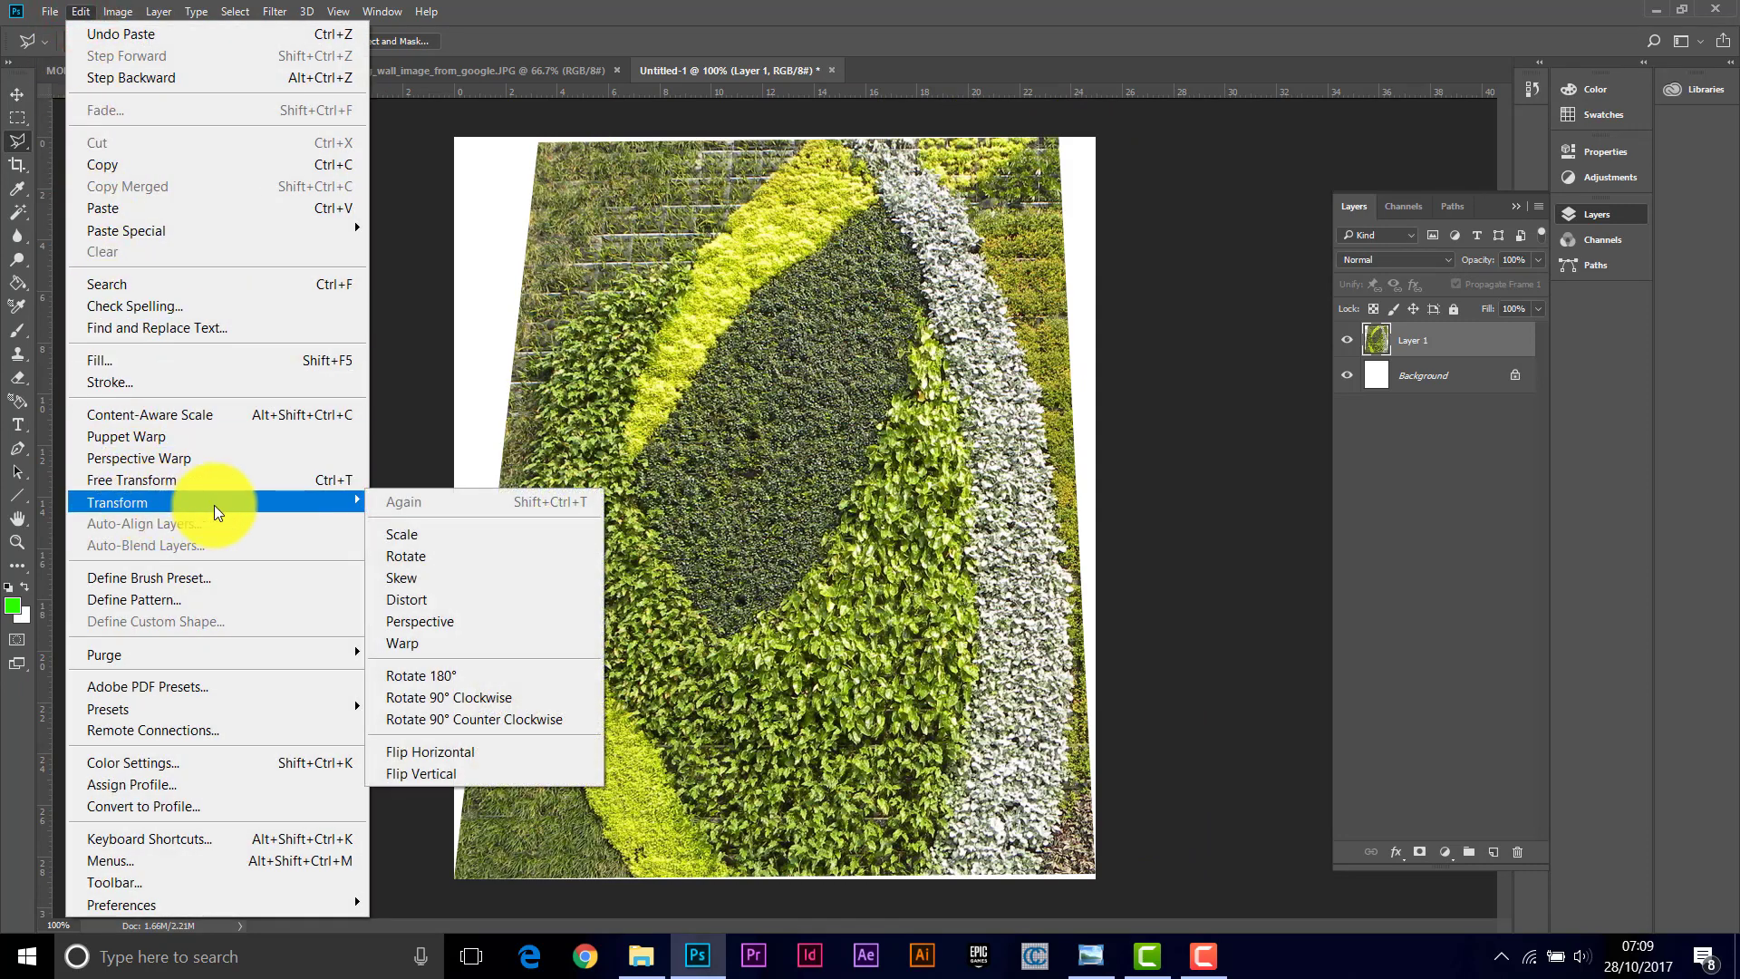
pyautogui.click(426, 600)
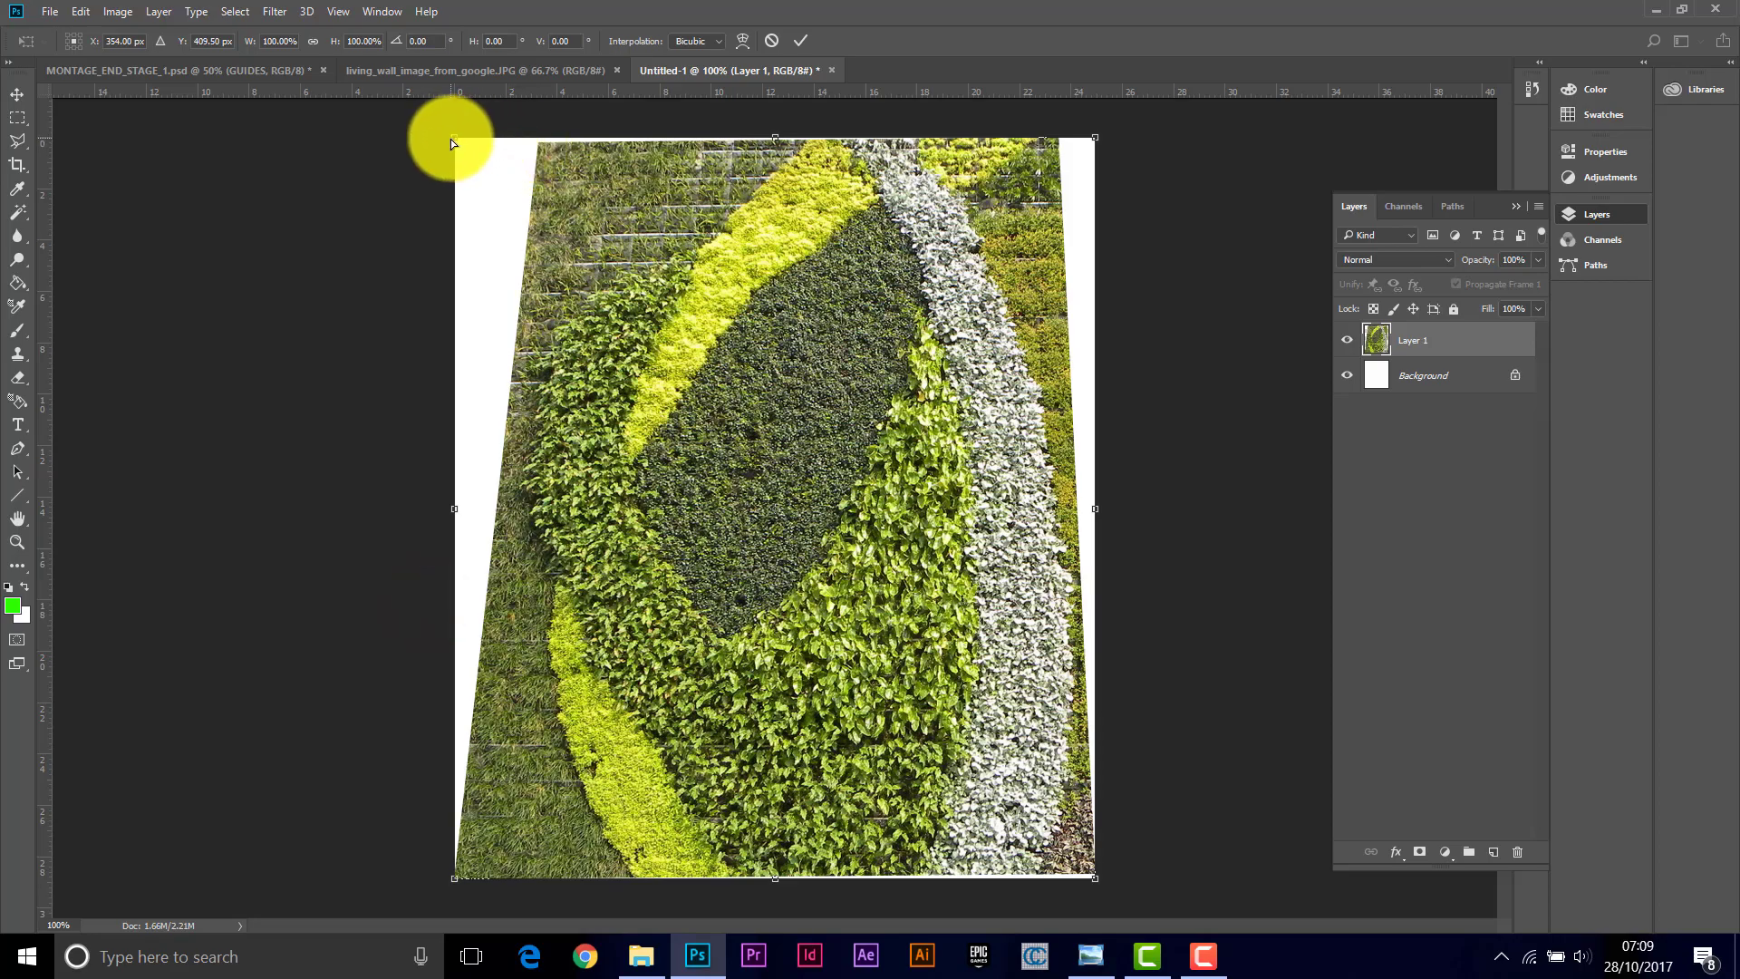
pyautogui.moveTo(453, 142); pyautogui.dragTo(349, 124)
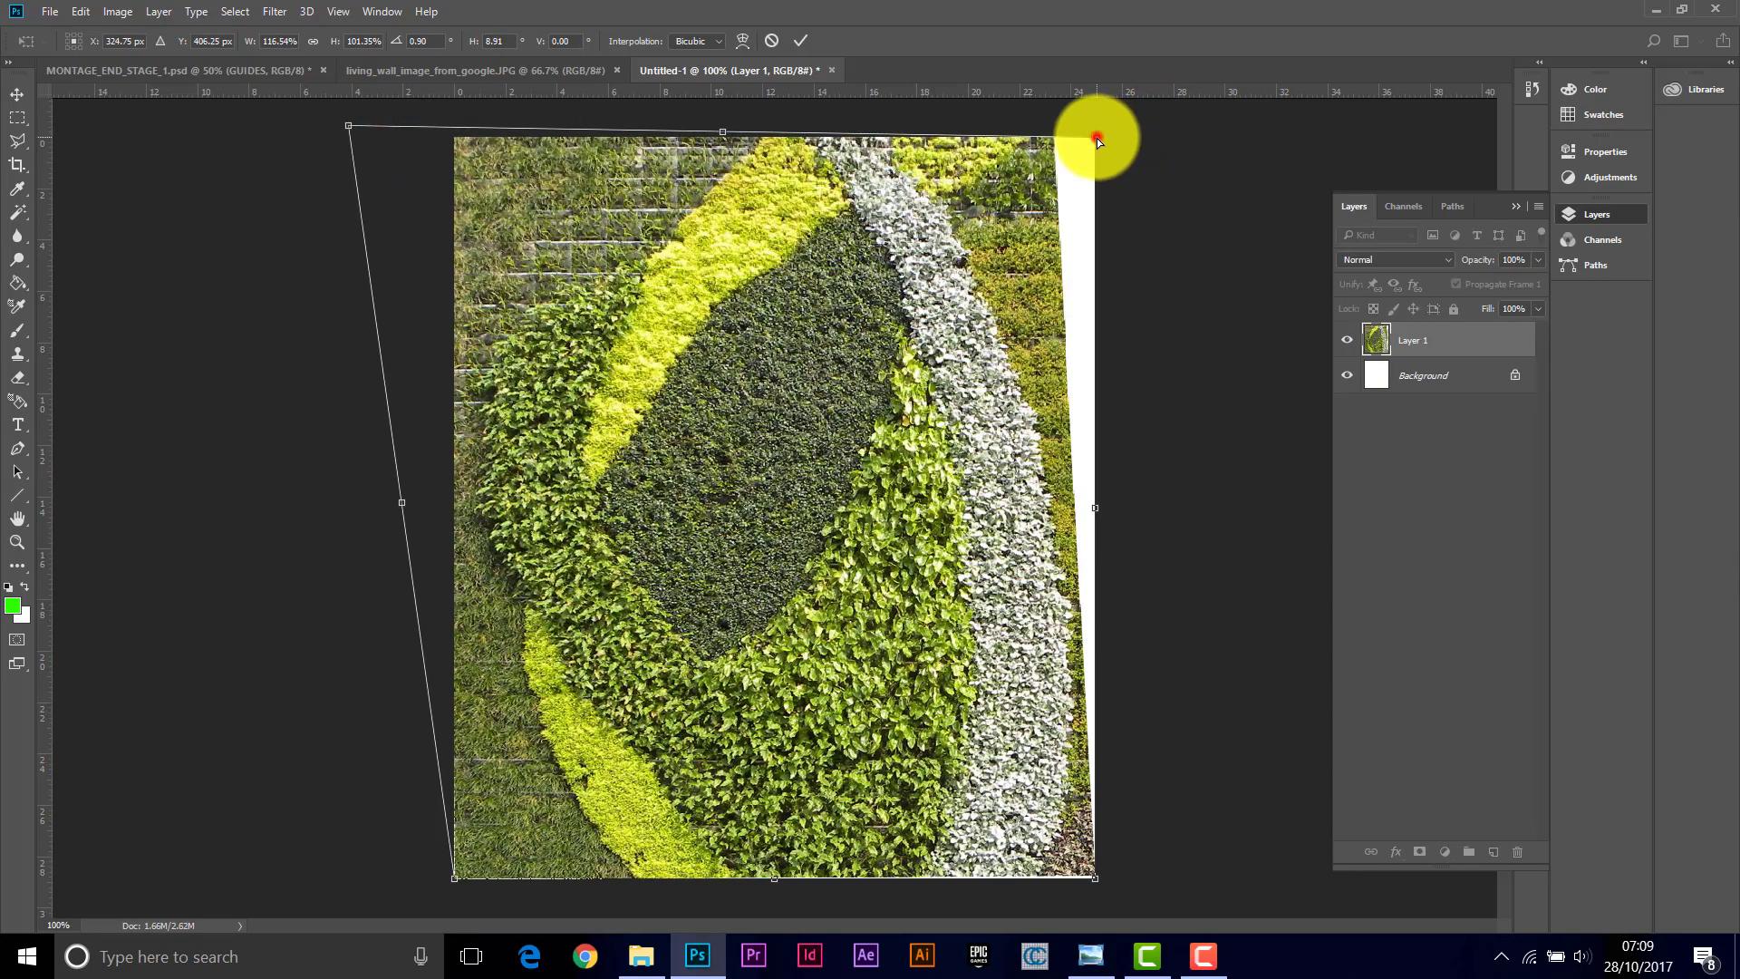
pyautogui.moveTo(1098, 139); pyautogui.dragTo(1132, 156)
pyautogui.moveTo(1139, 136); pyautogui.dragTo(1146, 133)
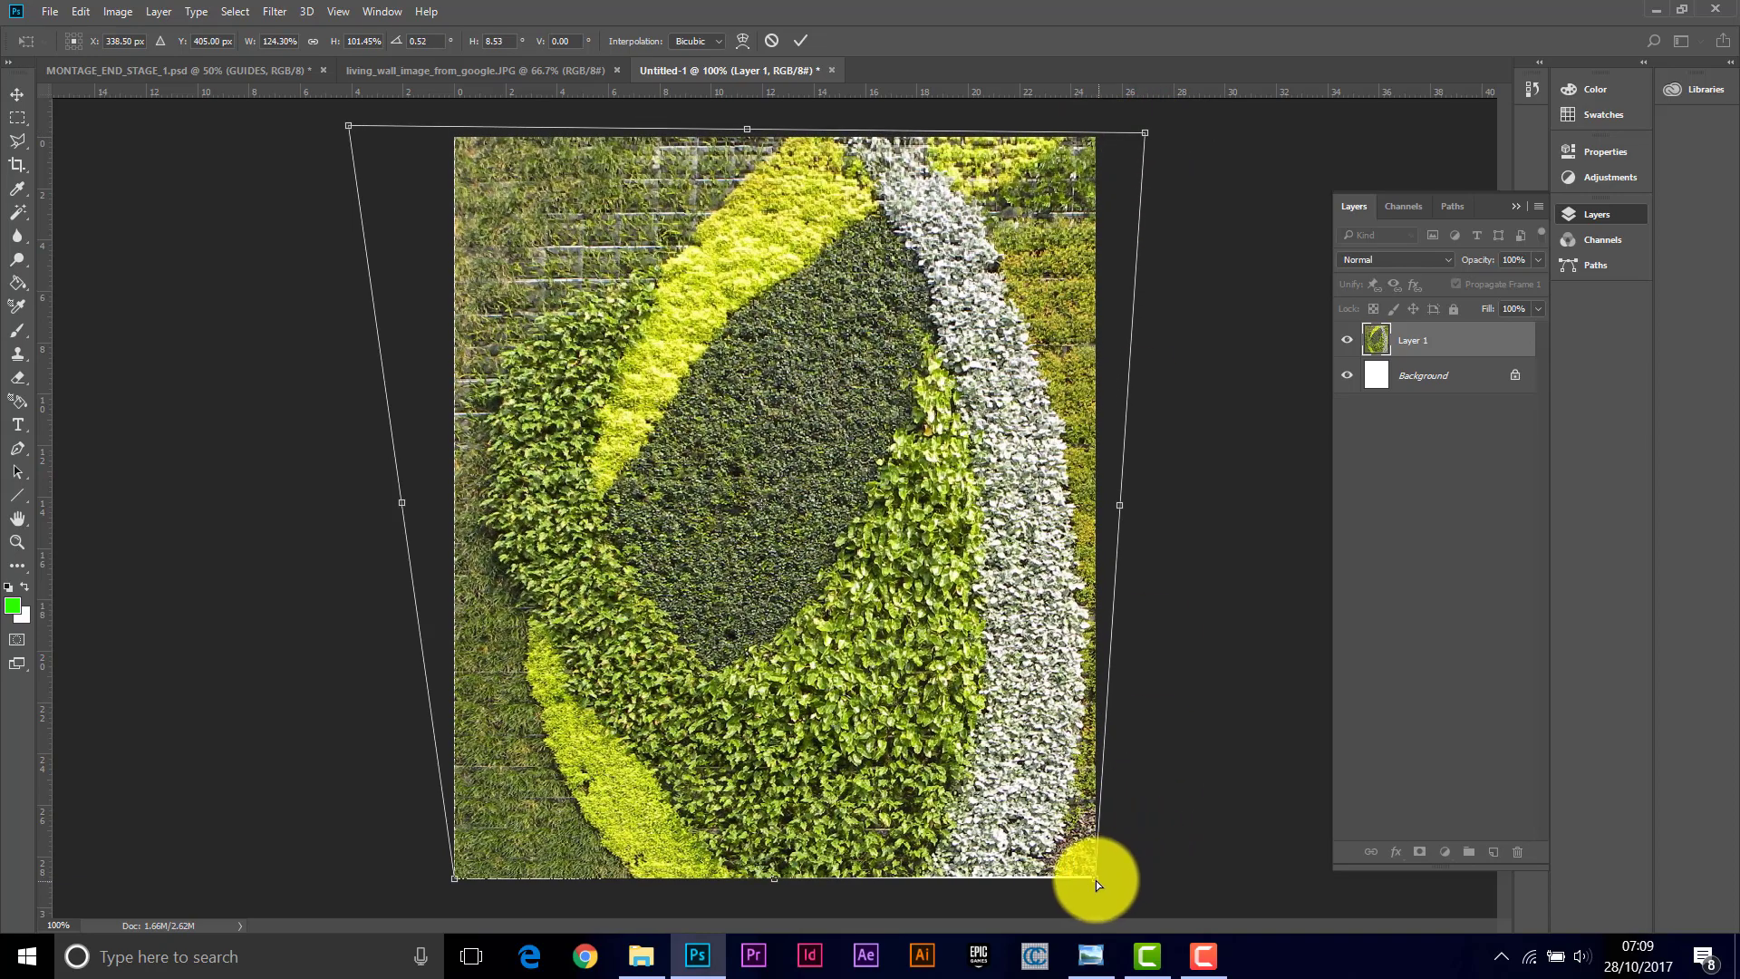
pyautogui.moveTo(1095, 879); pyautogui.dragTo(1098, 886)
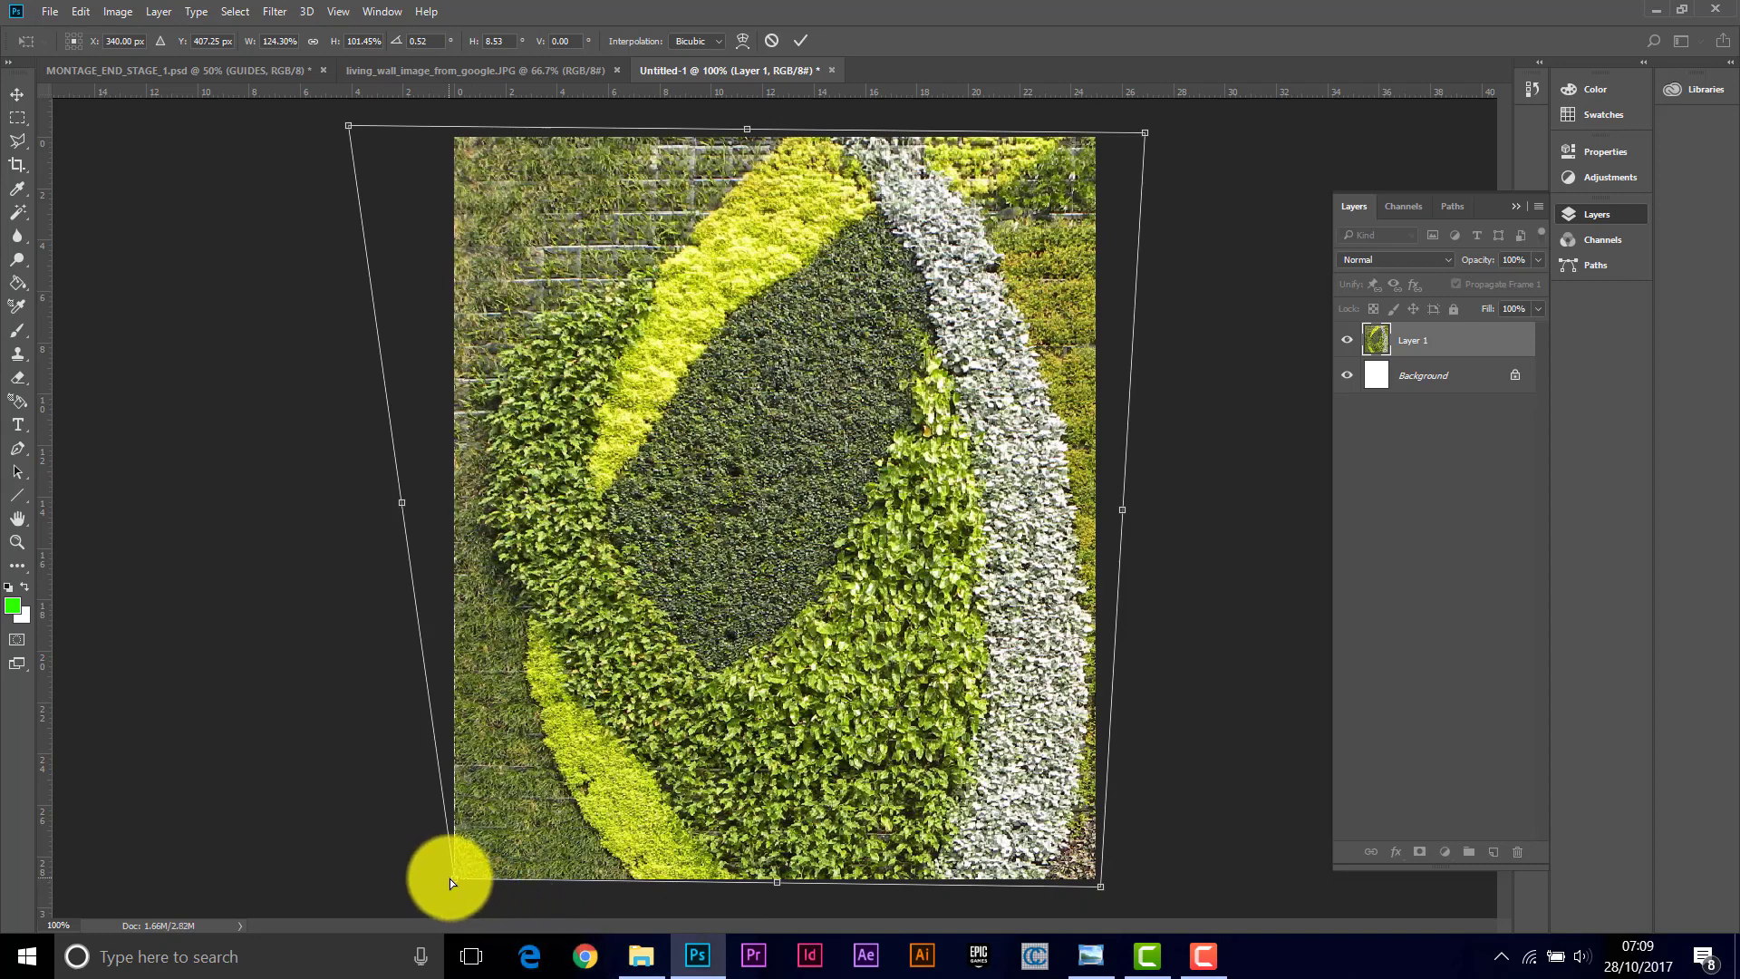
pyautogui.moveTo(452, 881); pyautogui.dragTo(446, 883)
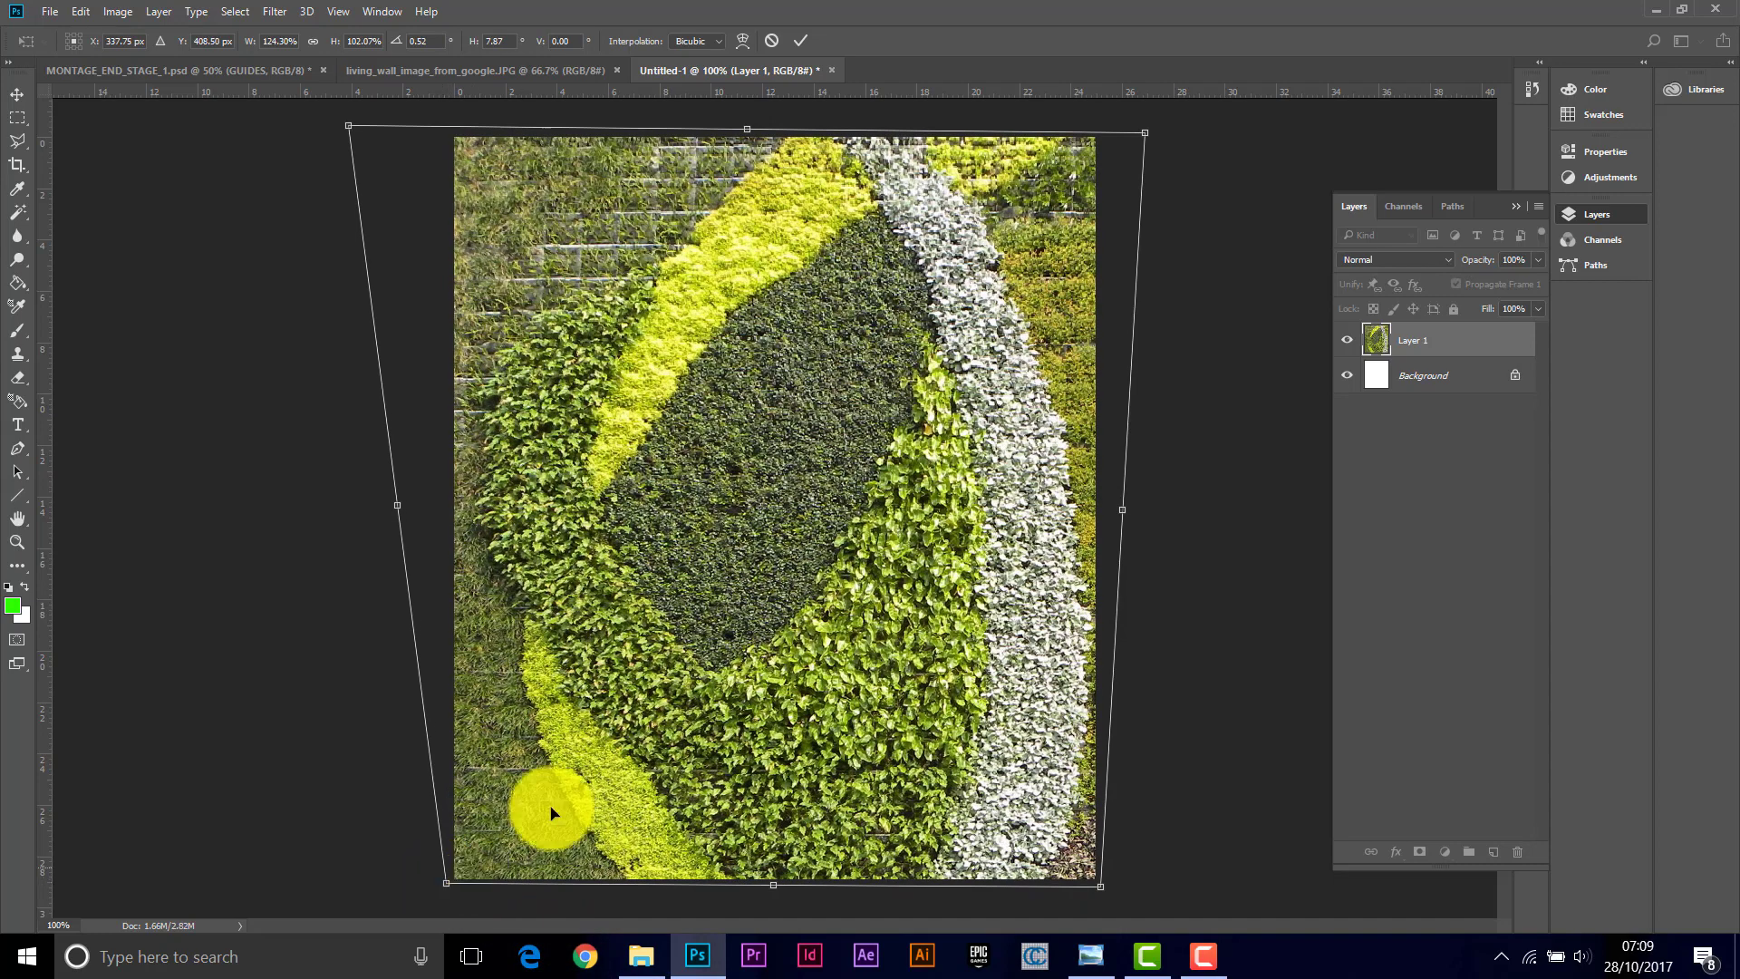
pyautogui.click(802, 41)
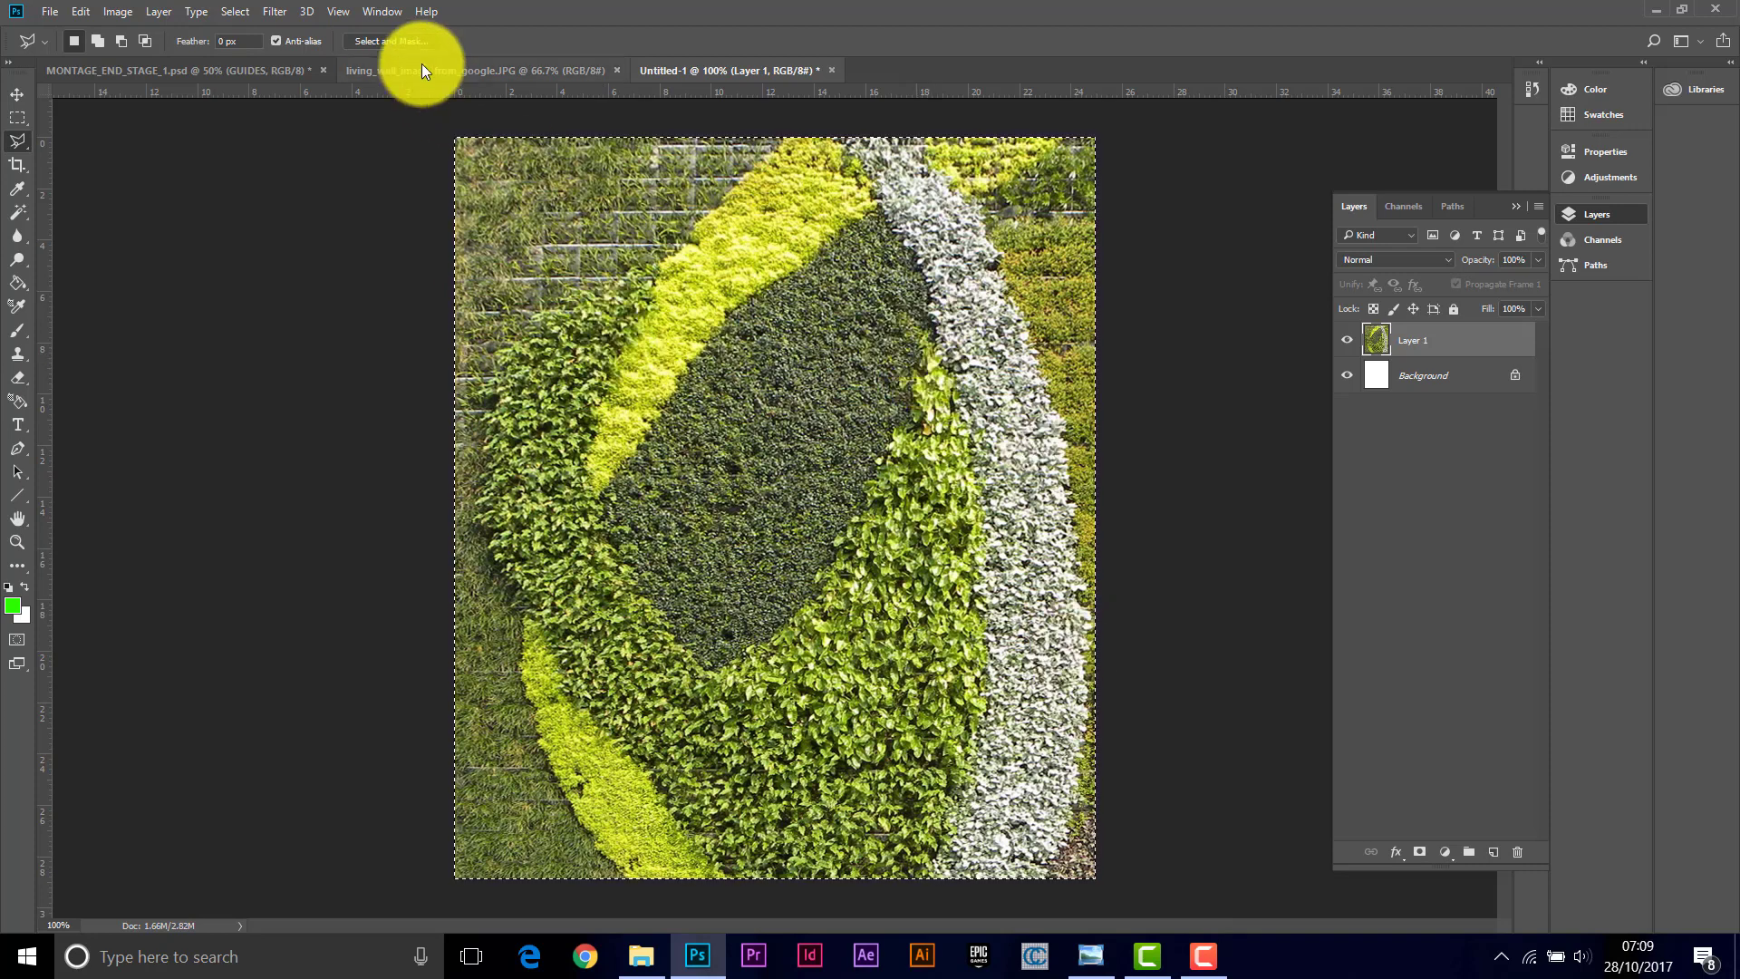
# Step: Paste the flattened living wall into the montage file as a new layer named LIVING WALL
pyautogui.click(183, 72)
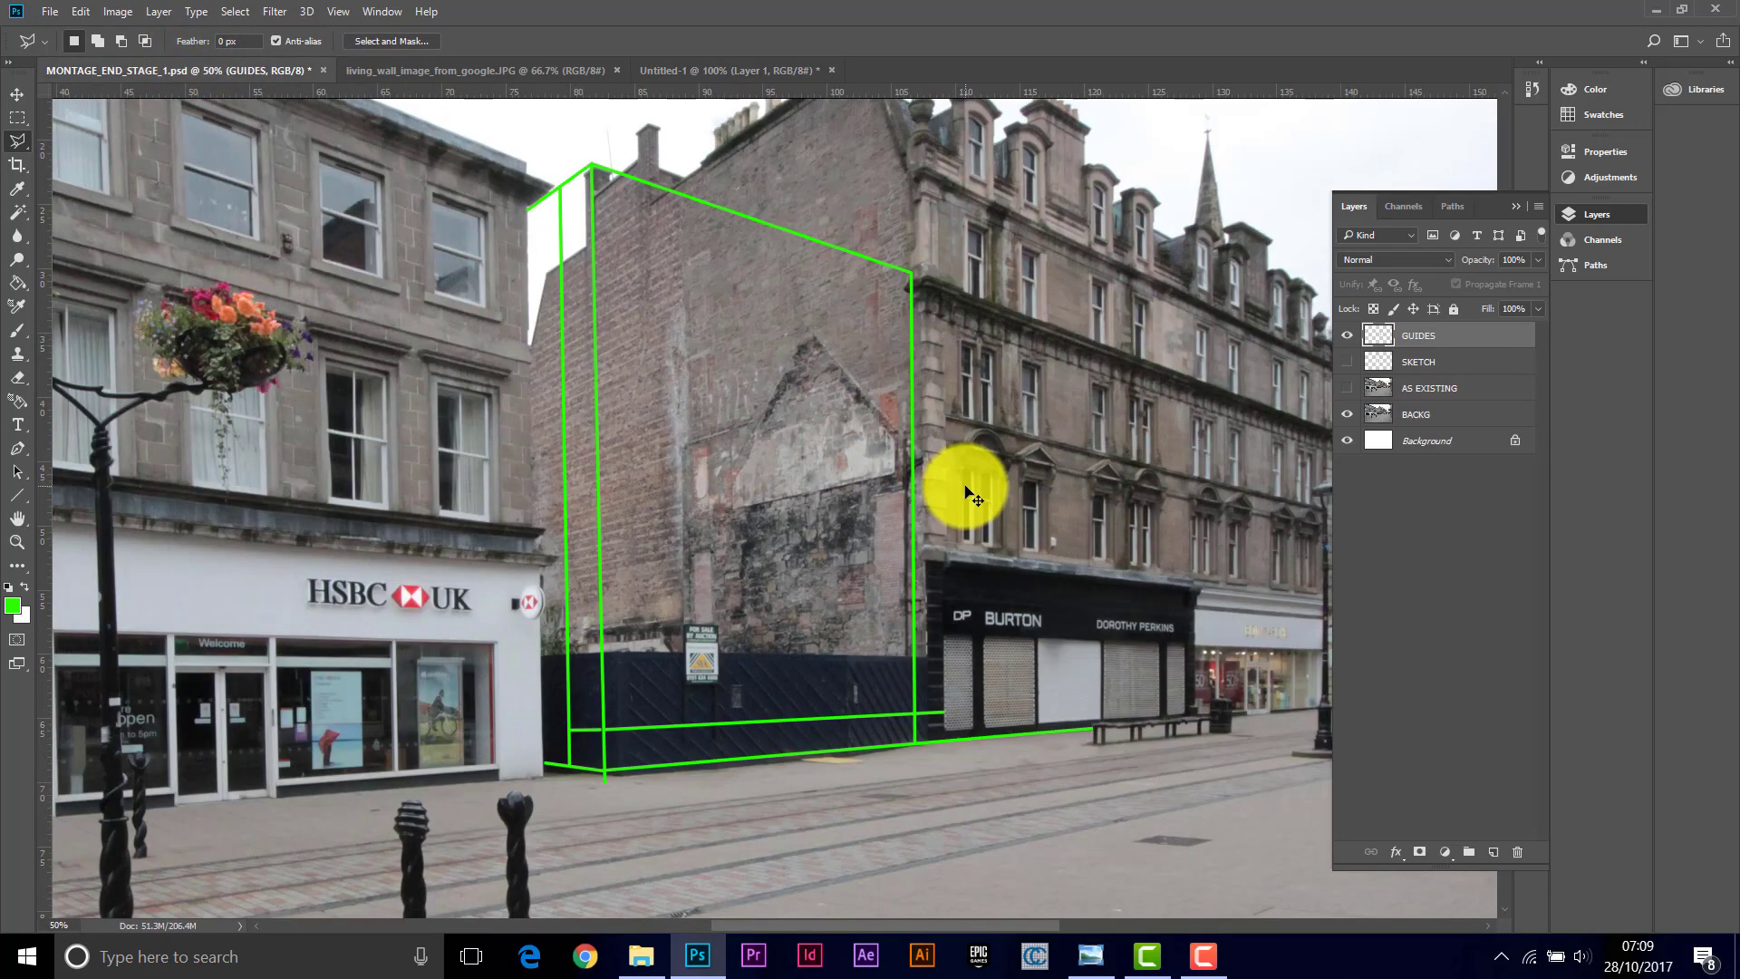
pyautogui.hotkey('ctrl', 'v')
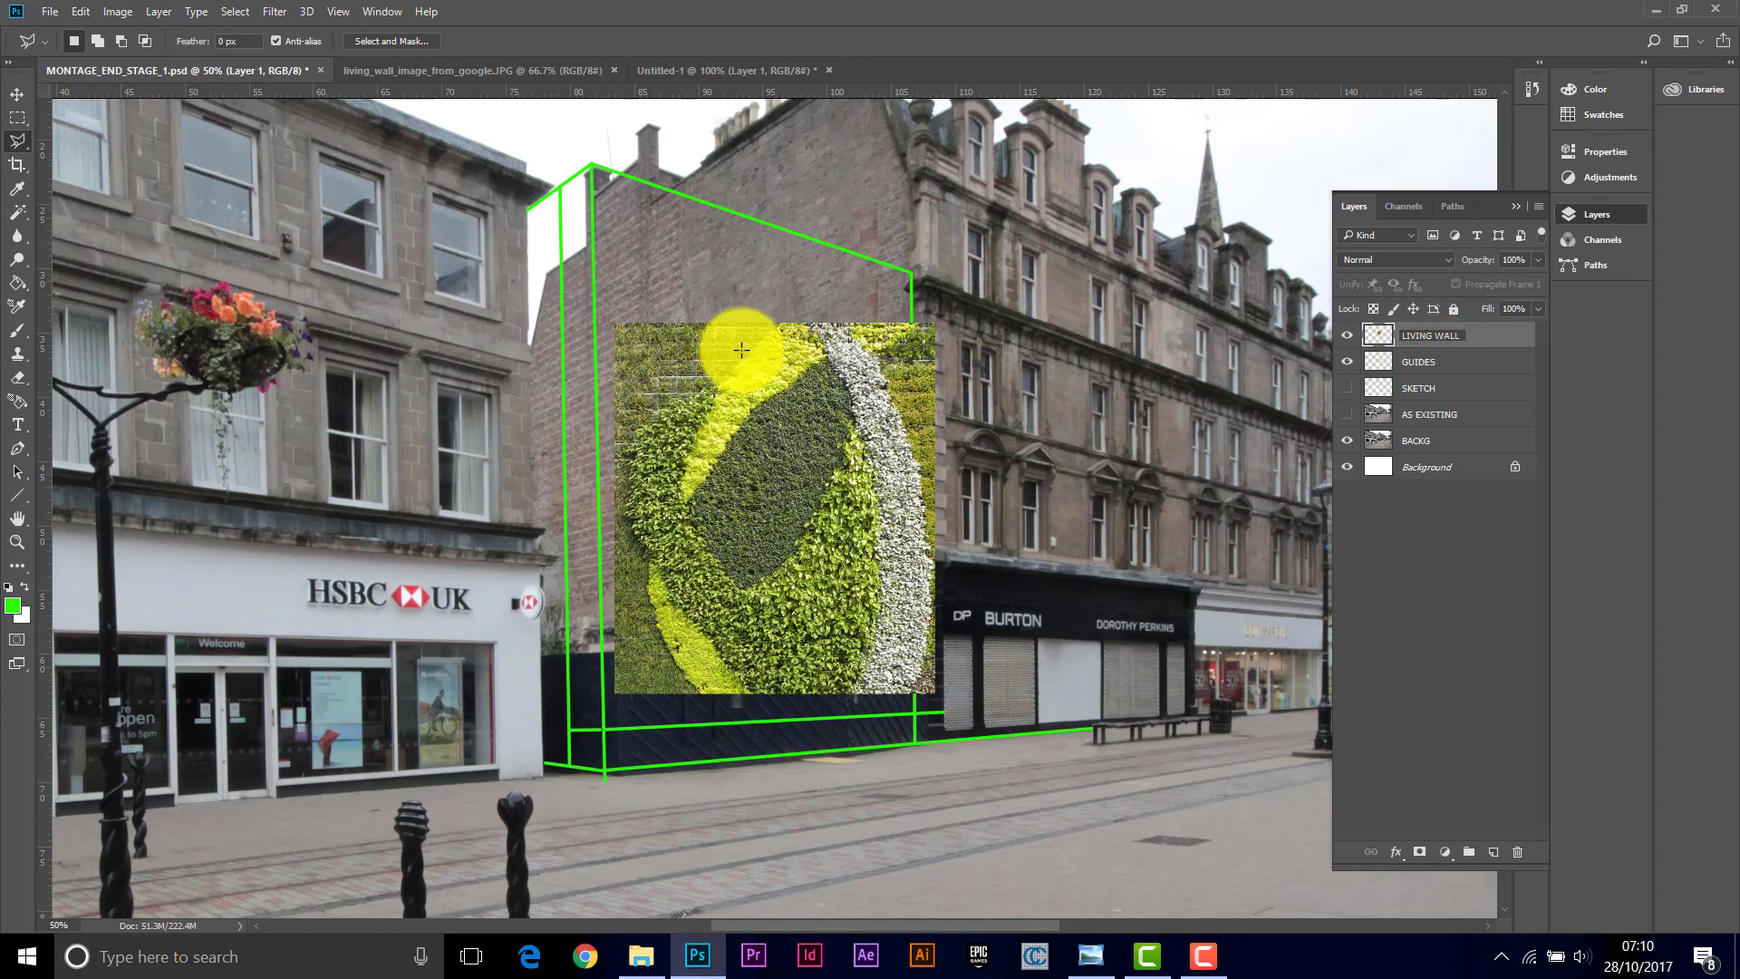
# Step: Distort the LIVING WALL layer, pulling its top corners onto the upper corners of the green facade guide lines
pyautogui.doubleClick(16, 541)
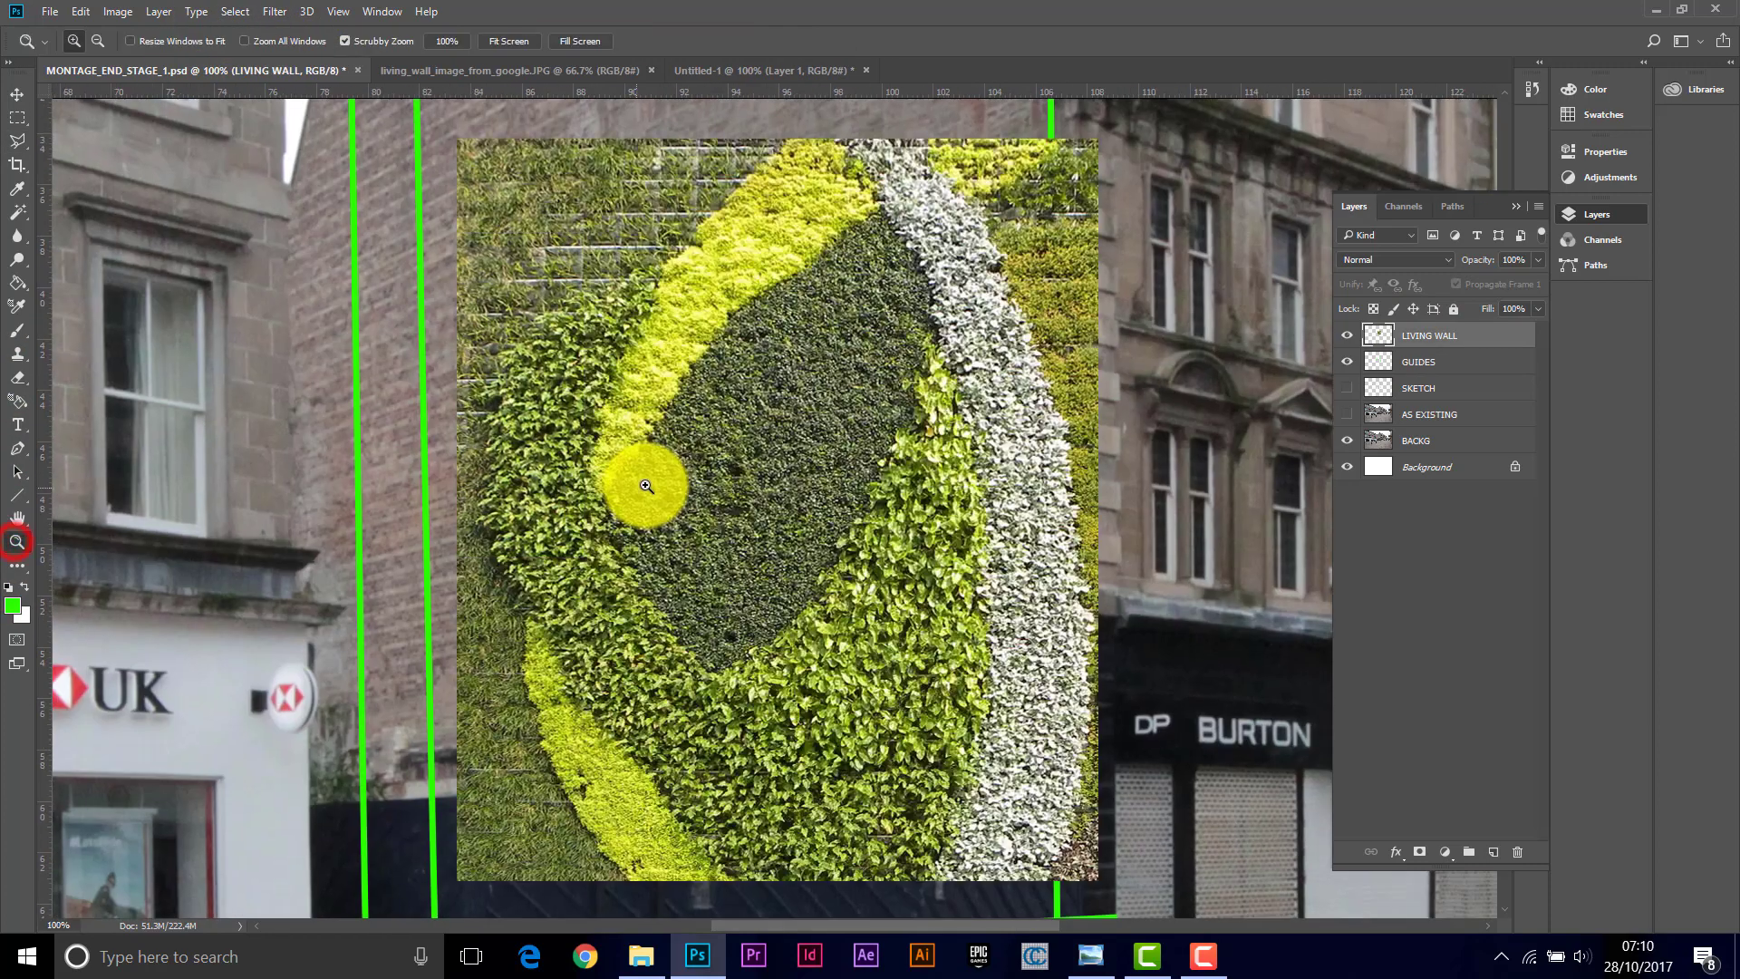
pyautogui.click(1509, 92)
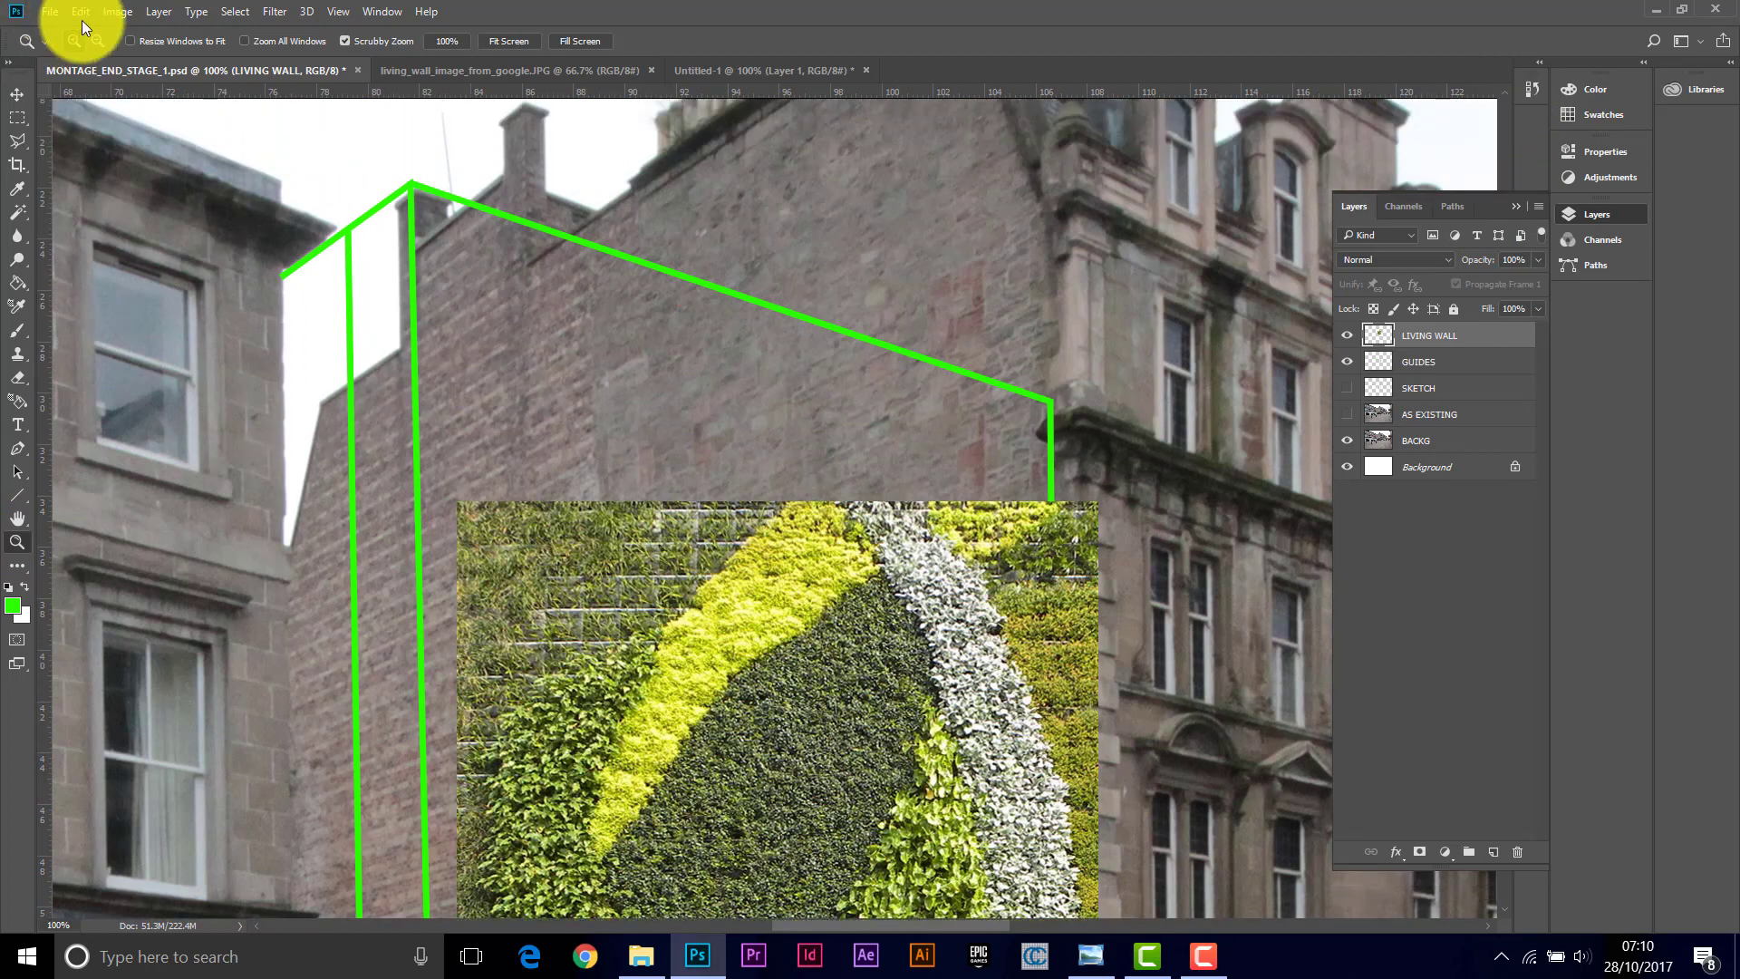
pyautogui.click(83, 12)
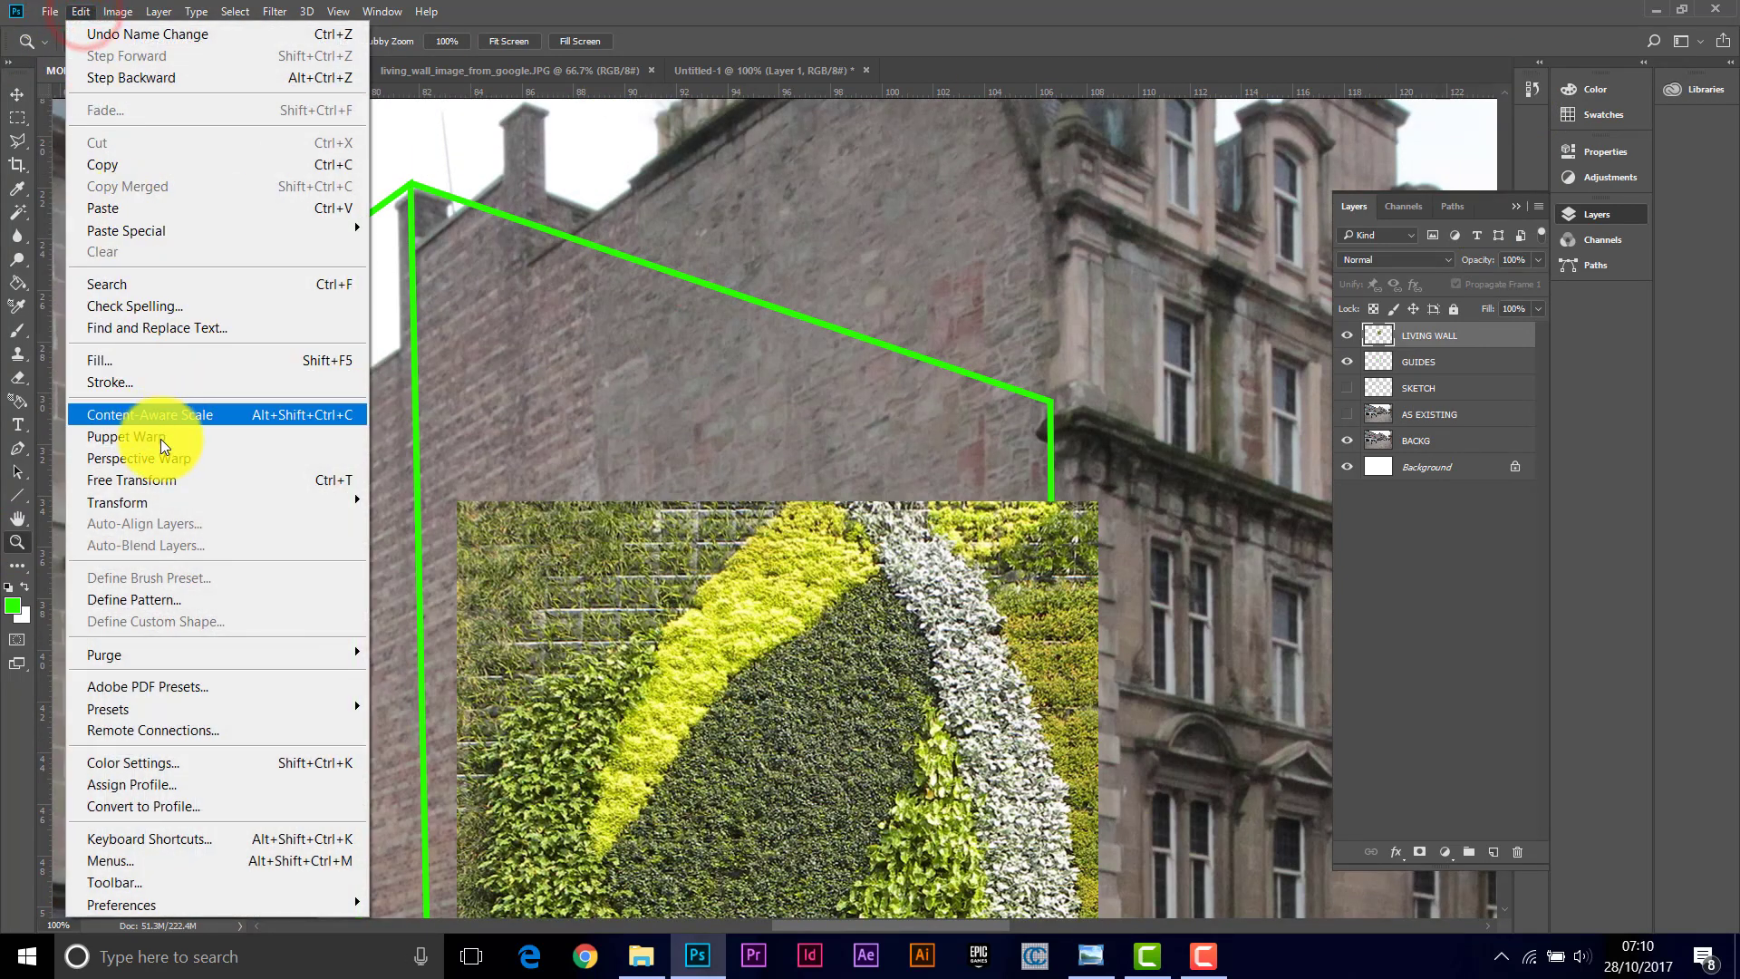
pyautogui.moveTo(163, 505)
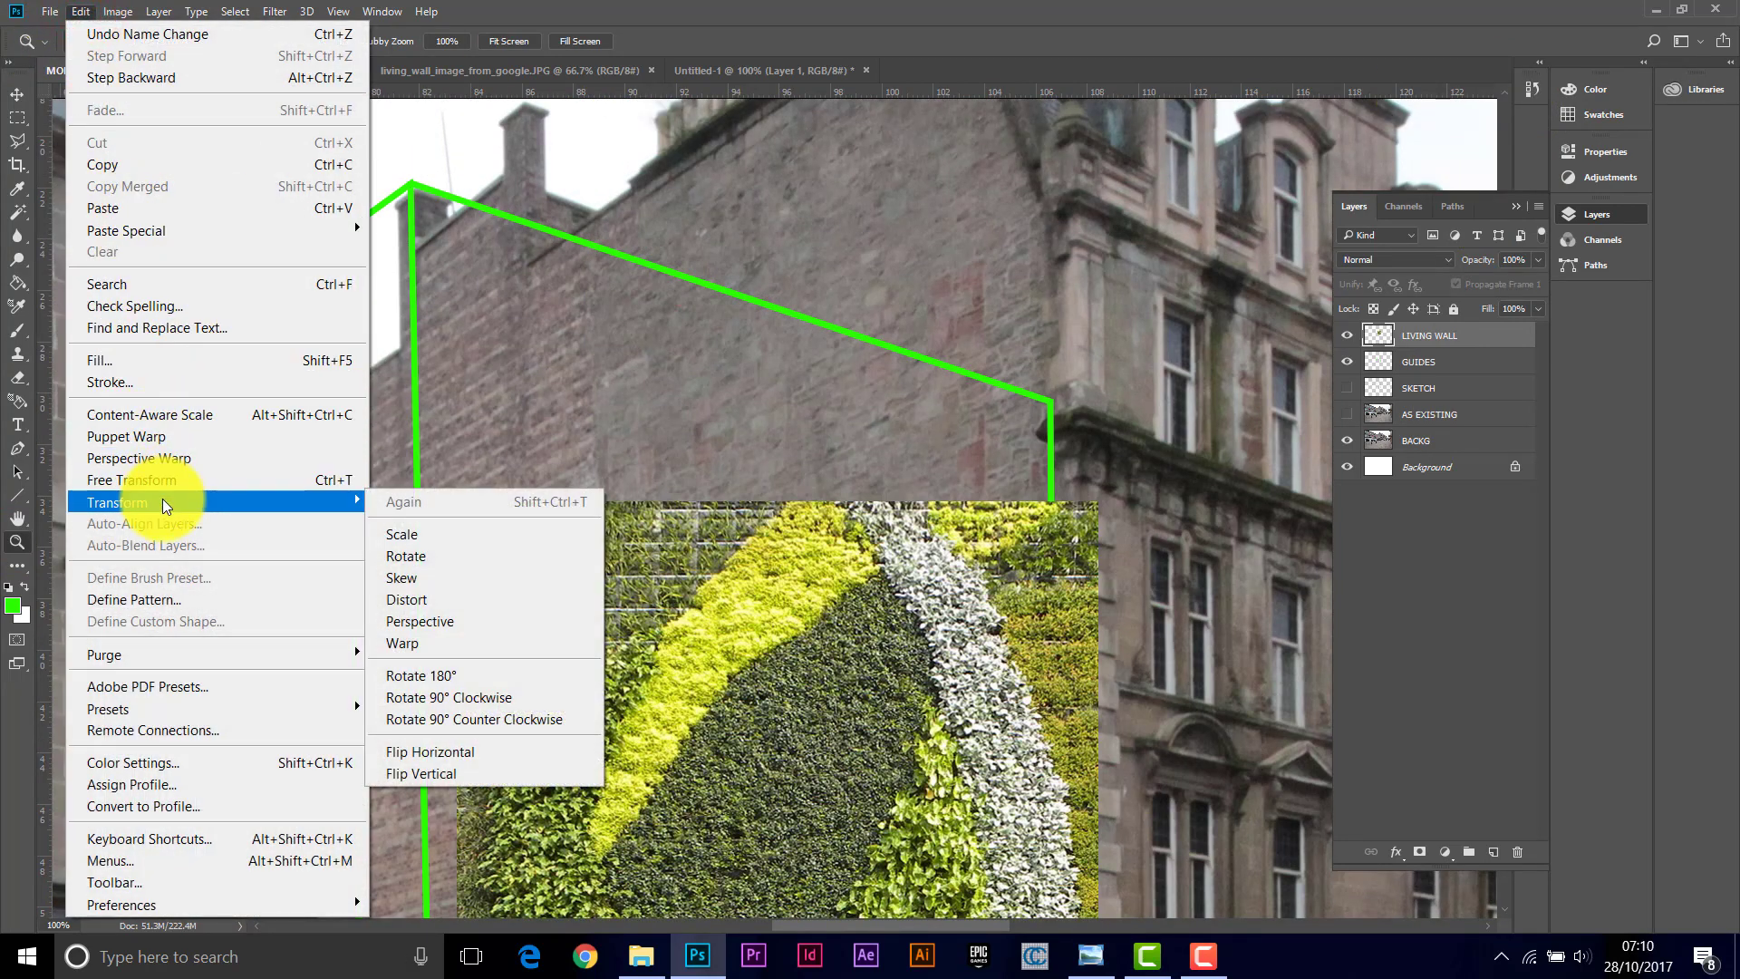
pyautogui.click(420, 597)
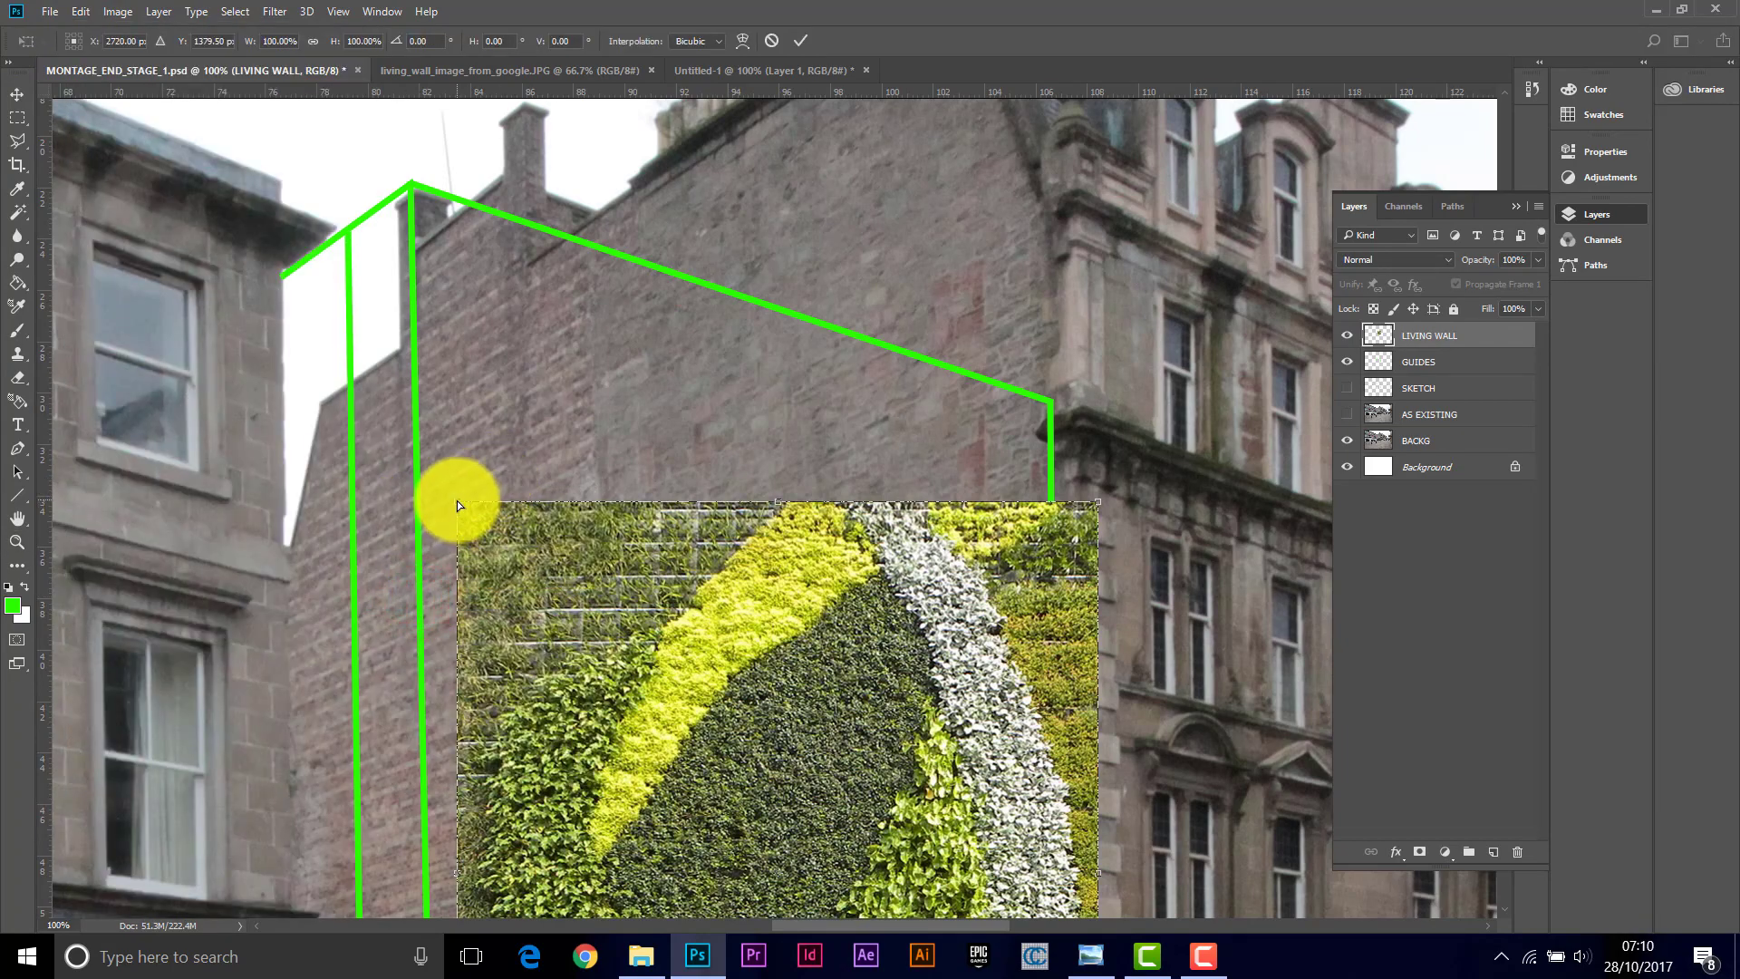
pyautogui.moveTo(457, 500); pyautogui.dragTo(408, 180)
pyautogui.moveTo(1096, 502); pyautogui.dragTo(1051, 400)
# Step: Pull the living wall's bottom corners onto the guide lines at the facade's base and apply the distortion
pyautogui.scroll(-10, 1209, 471)
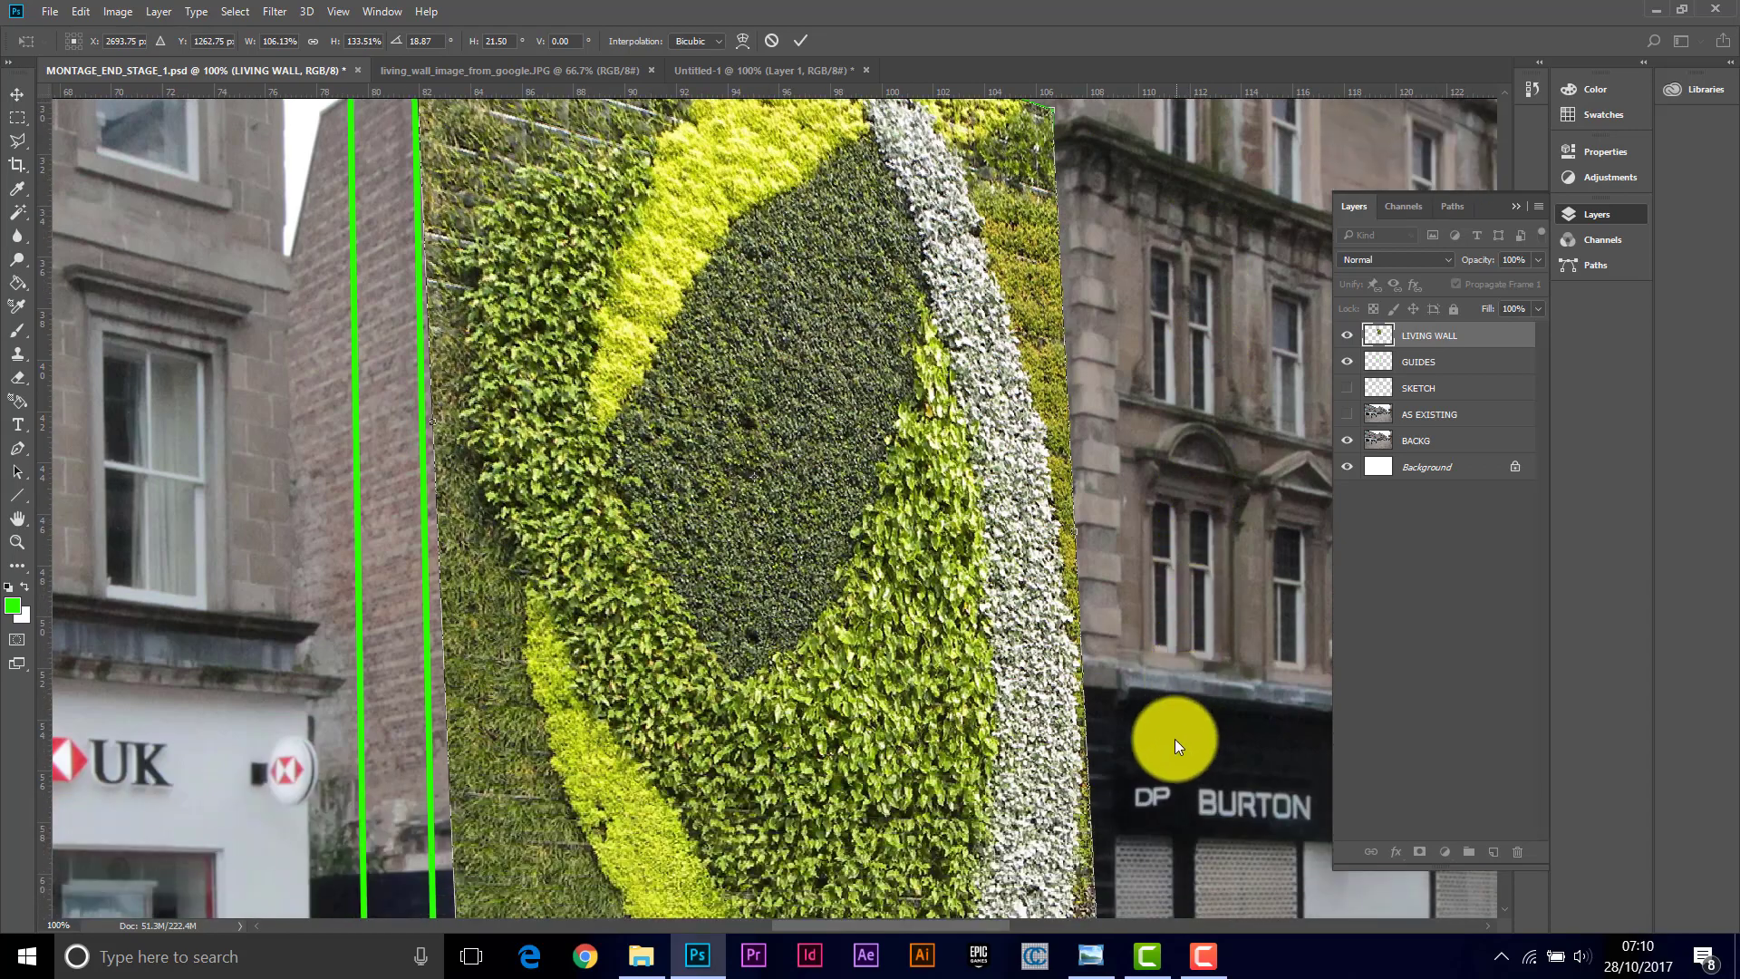
pyautogui.scroll(-2, 1096, 780)
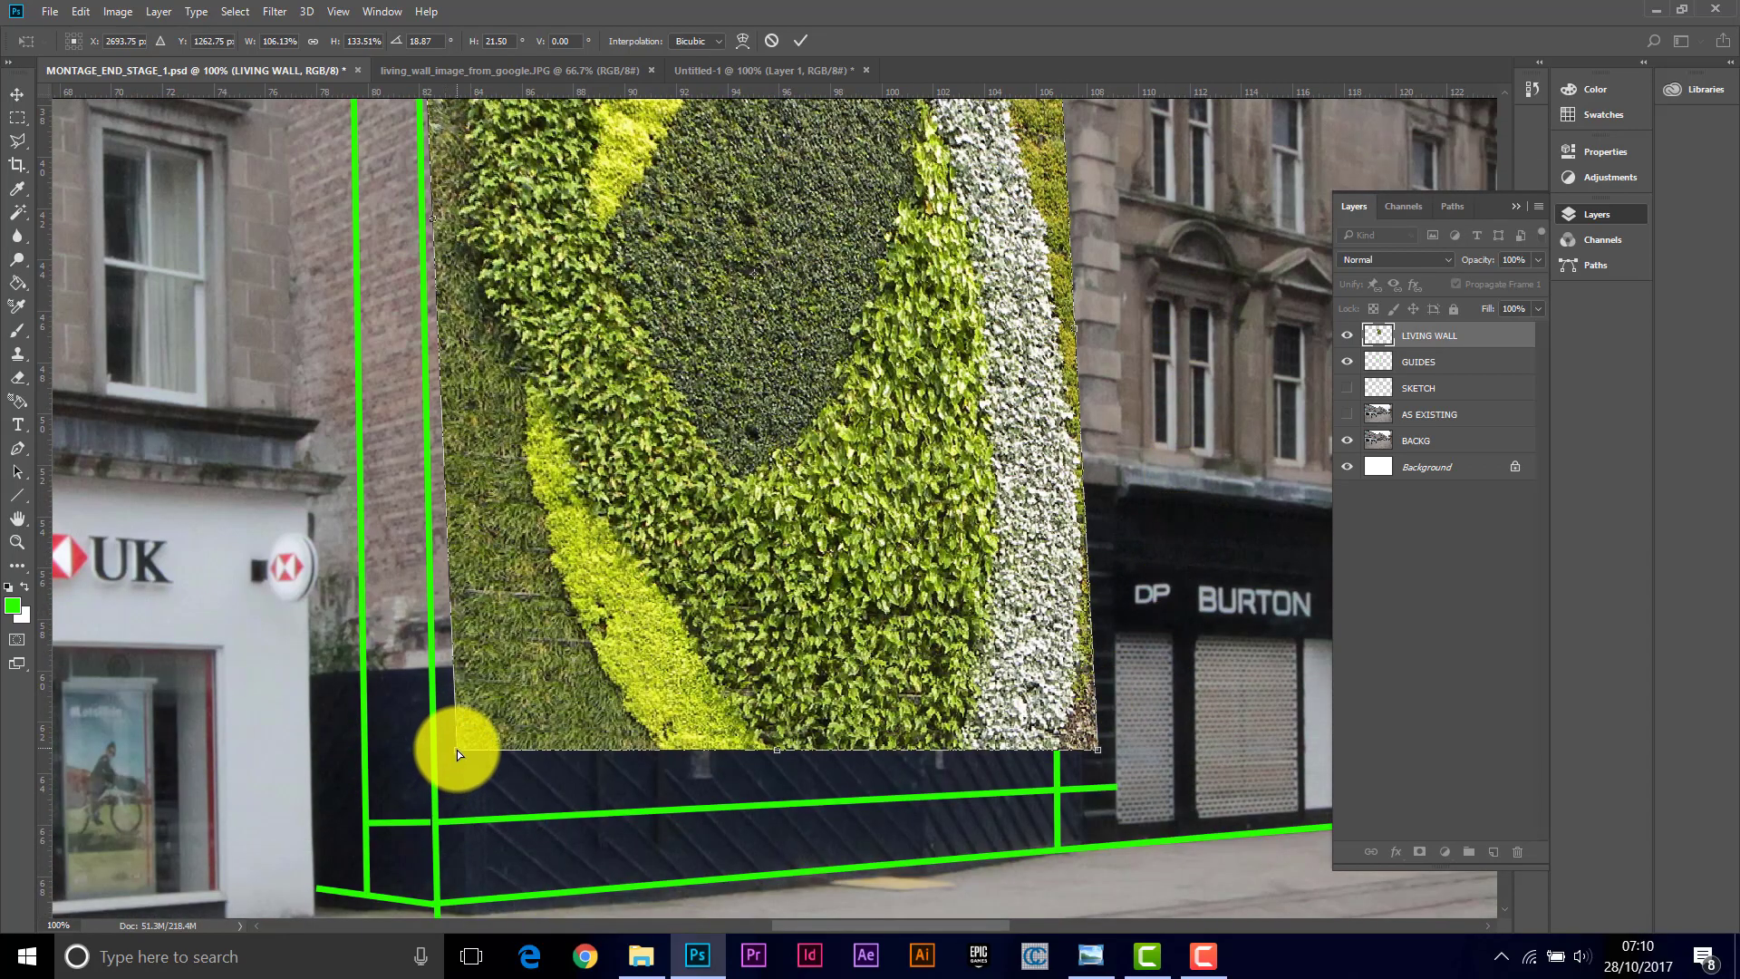
pyautogui.moveTo(457, 748); pyautogui.dragTo(434, 824)
pyautogui.moveTo(1096, 752); pyautogui.dragTo(1058, 794)
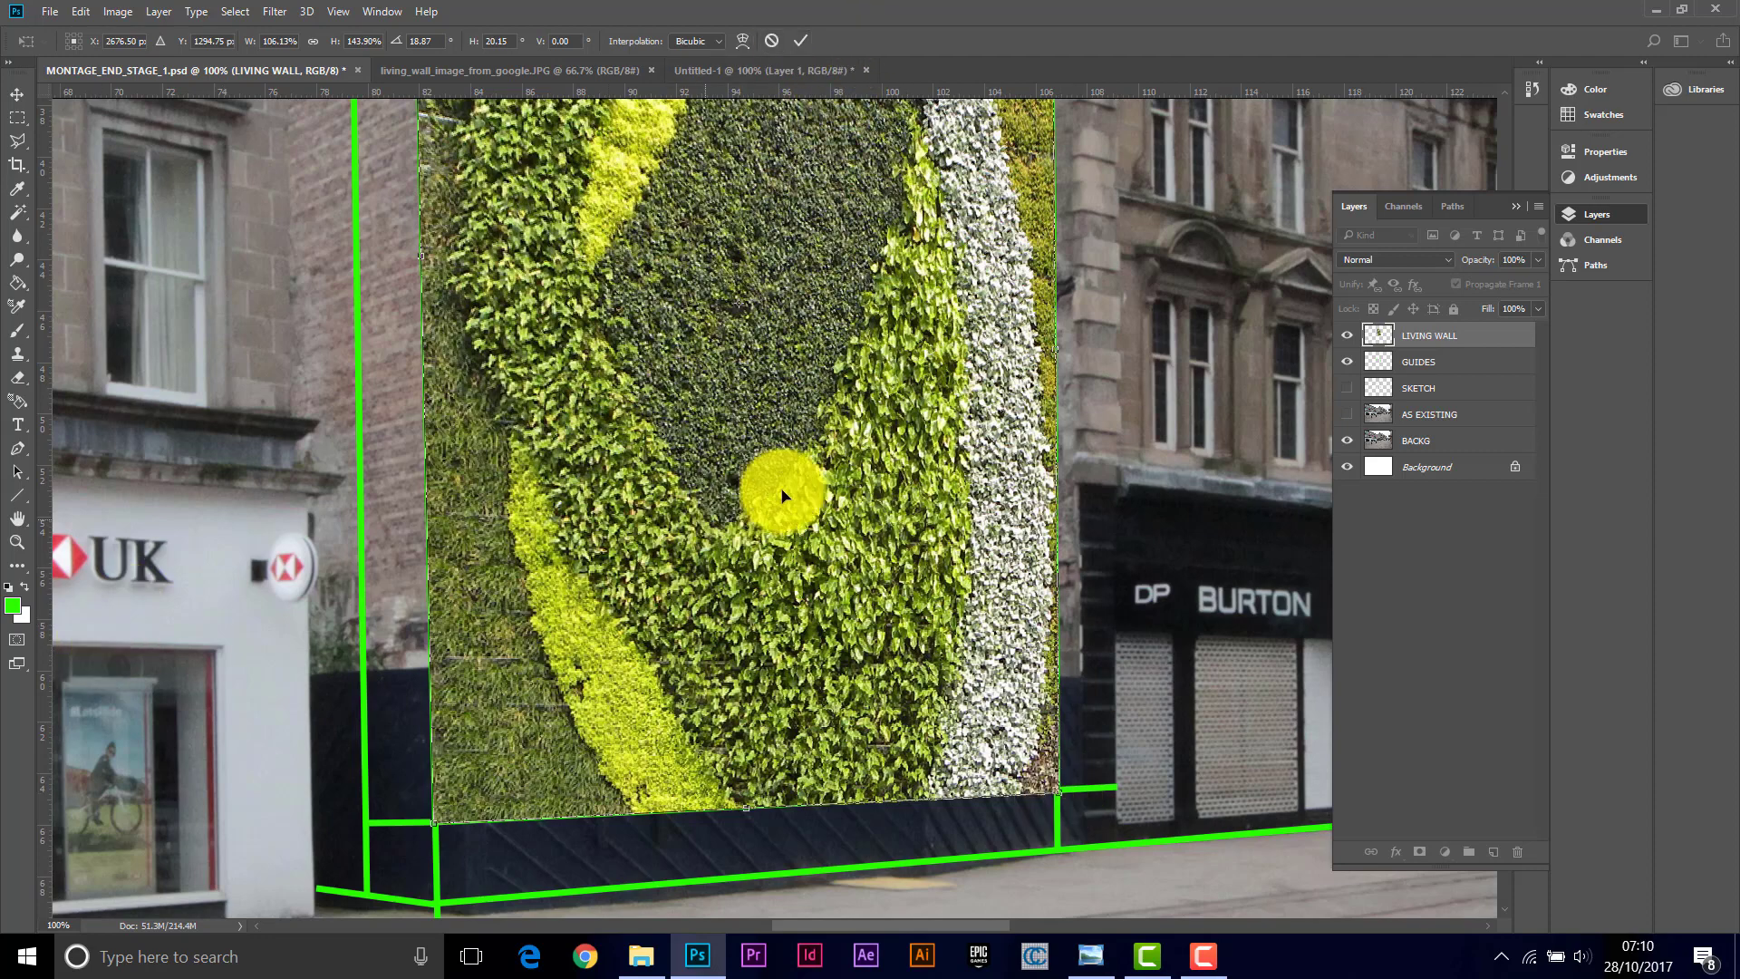
pyautogui.scroll(-3, 797, 494)
pyautogui.scroll(2, 819, 489)
pyautogui.scroll(-1, 819, 486)
pyautogui.scroll(-3, 820, 490)
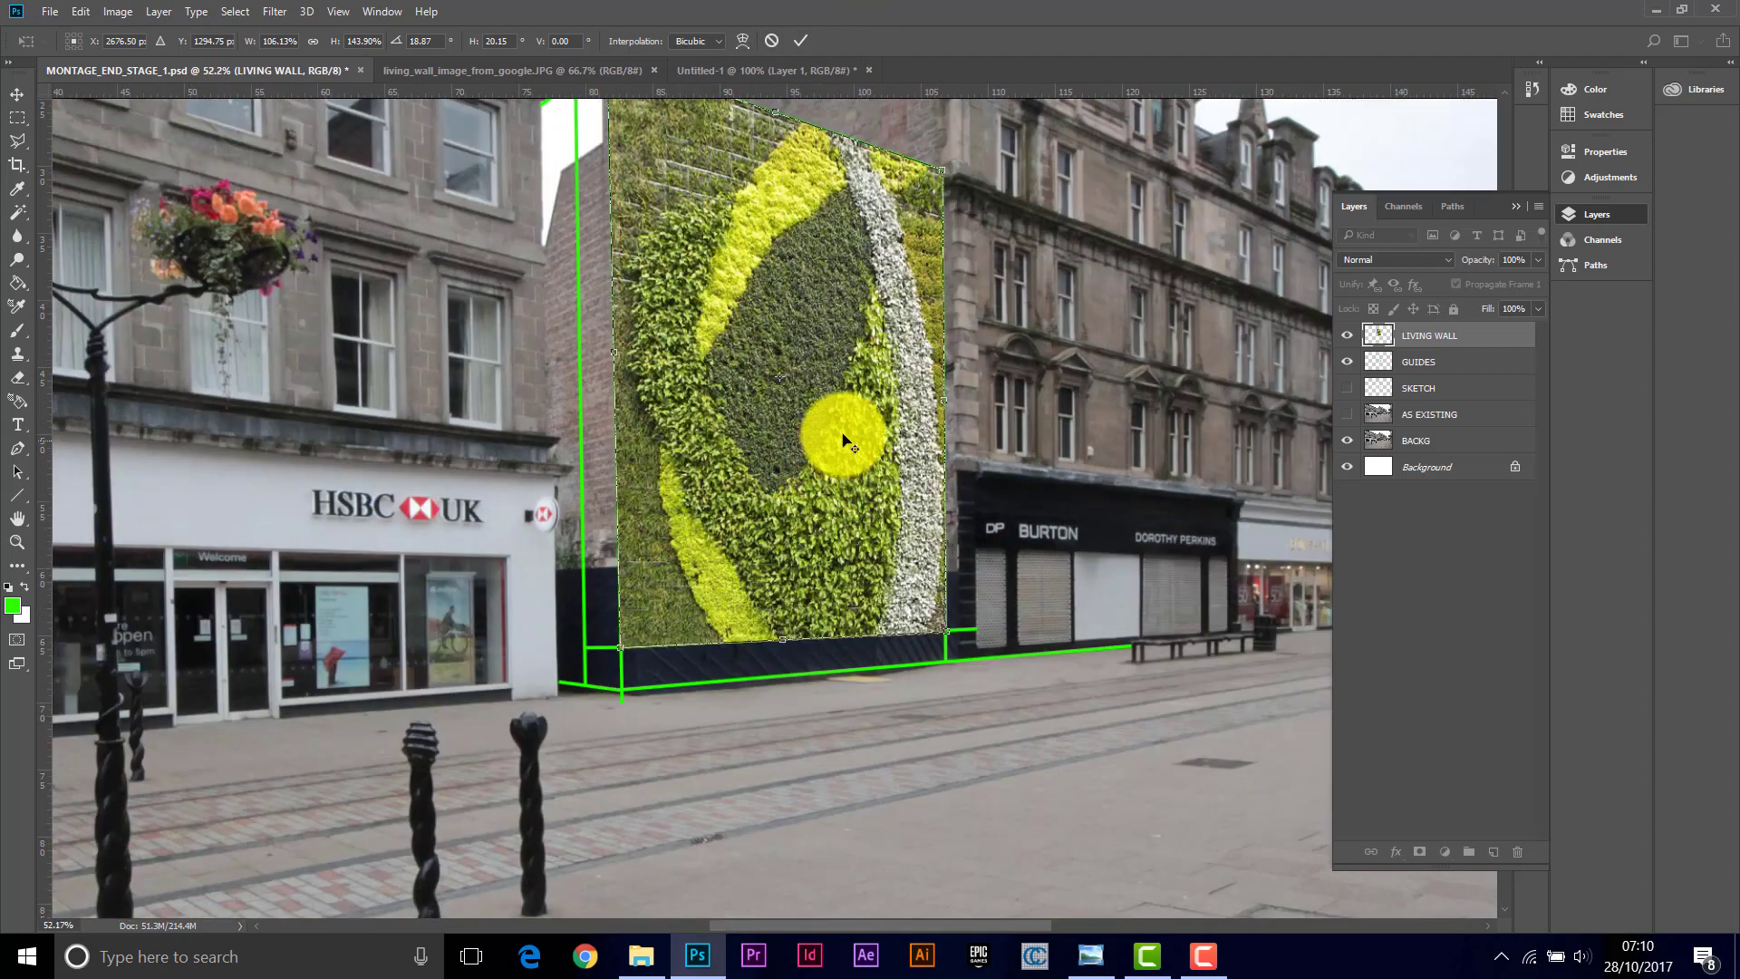
pyautogui.scroll(2, 836, 435)
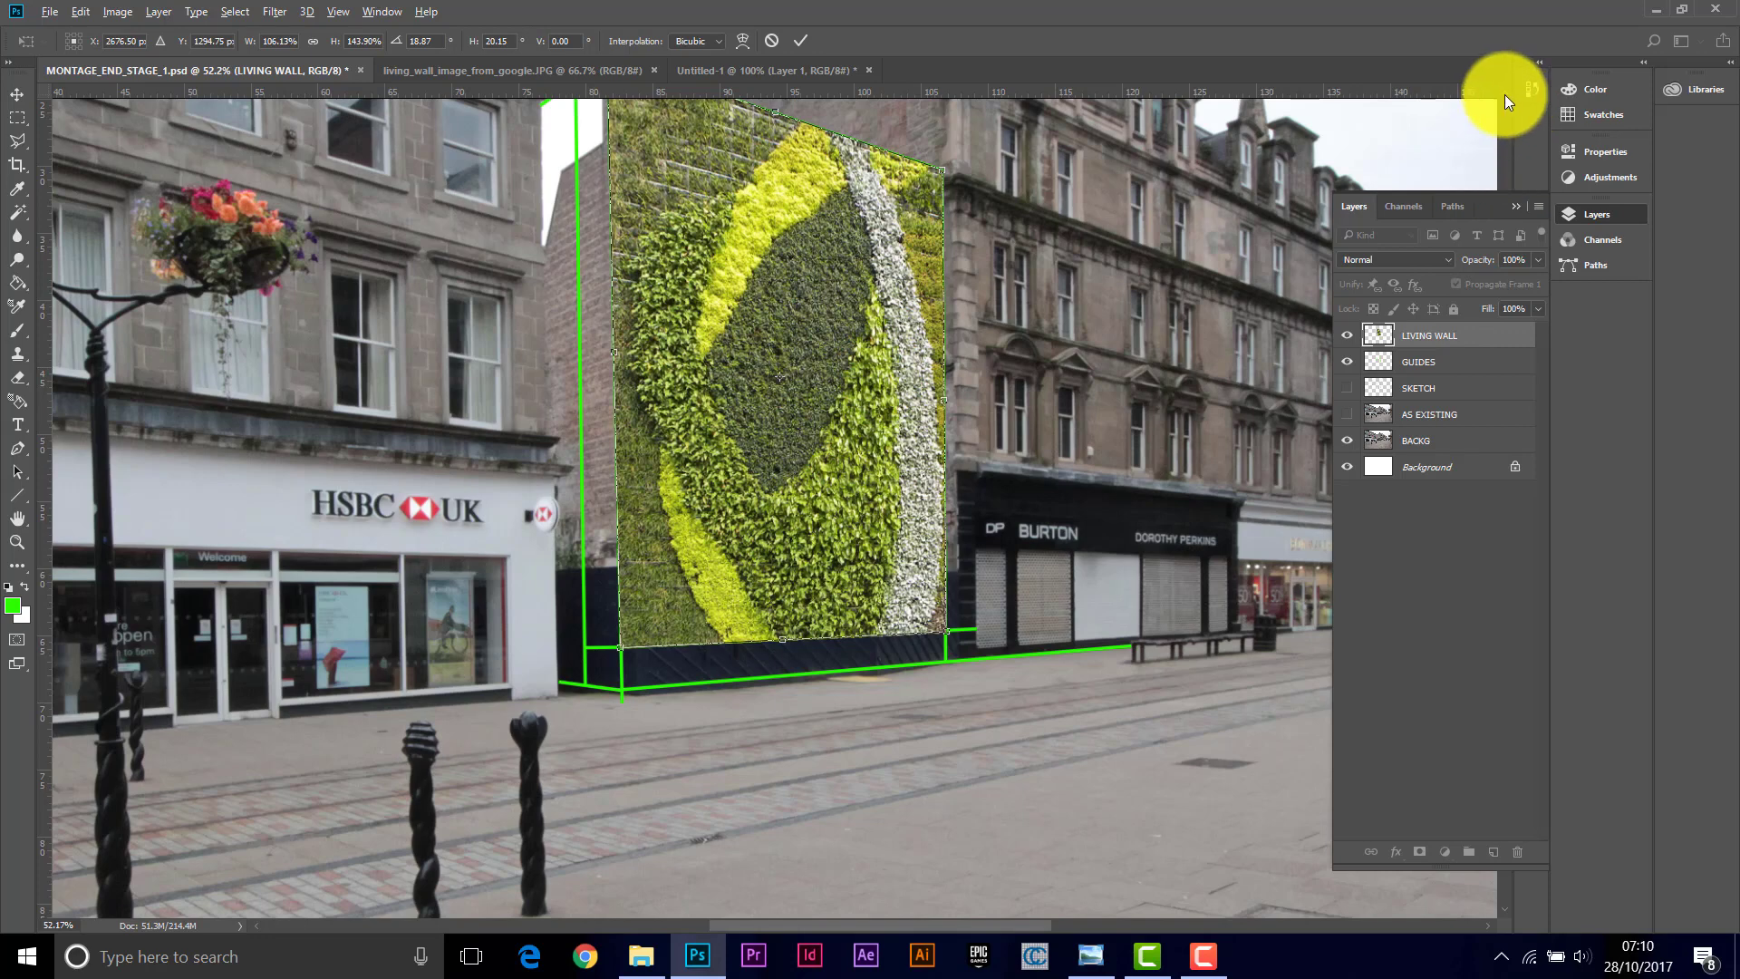
pyautogui.scroll(3, 1504, 93)
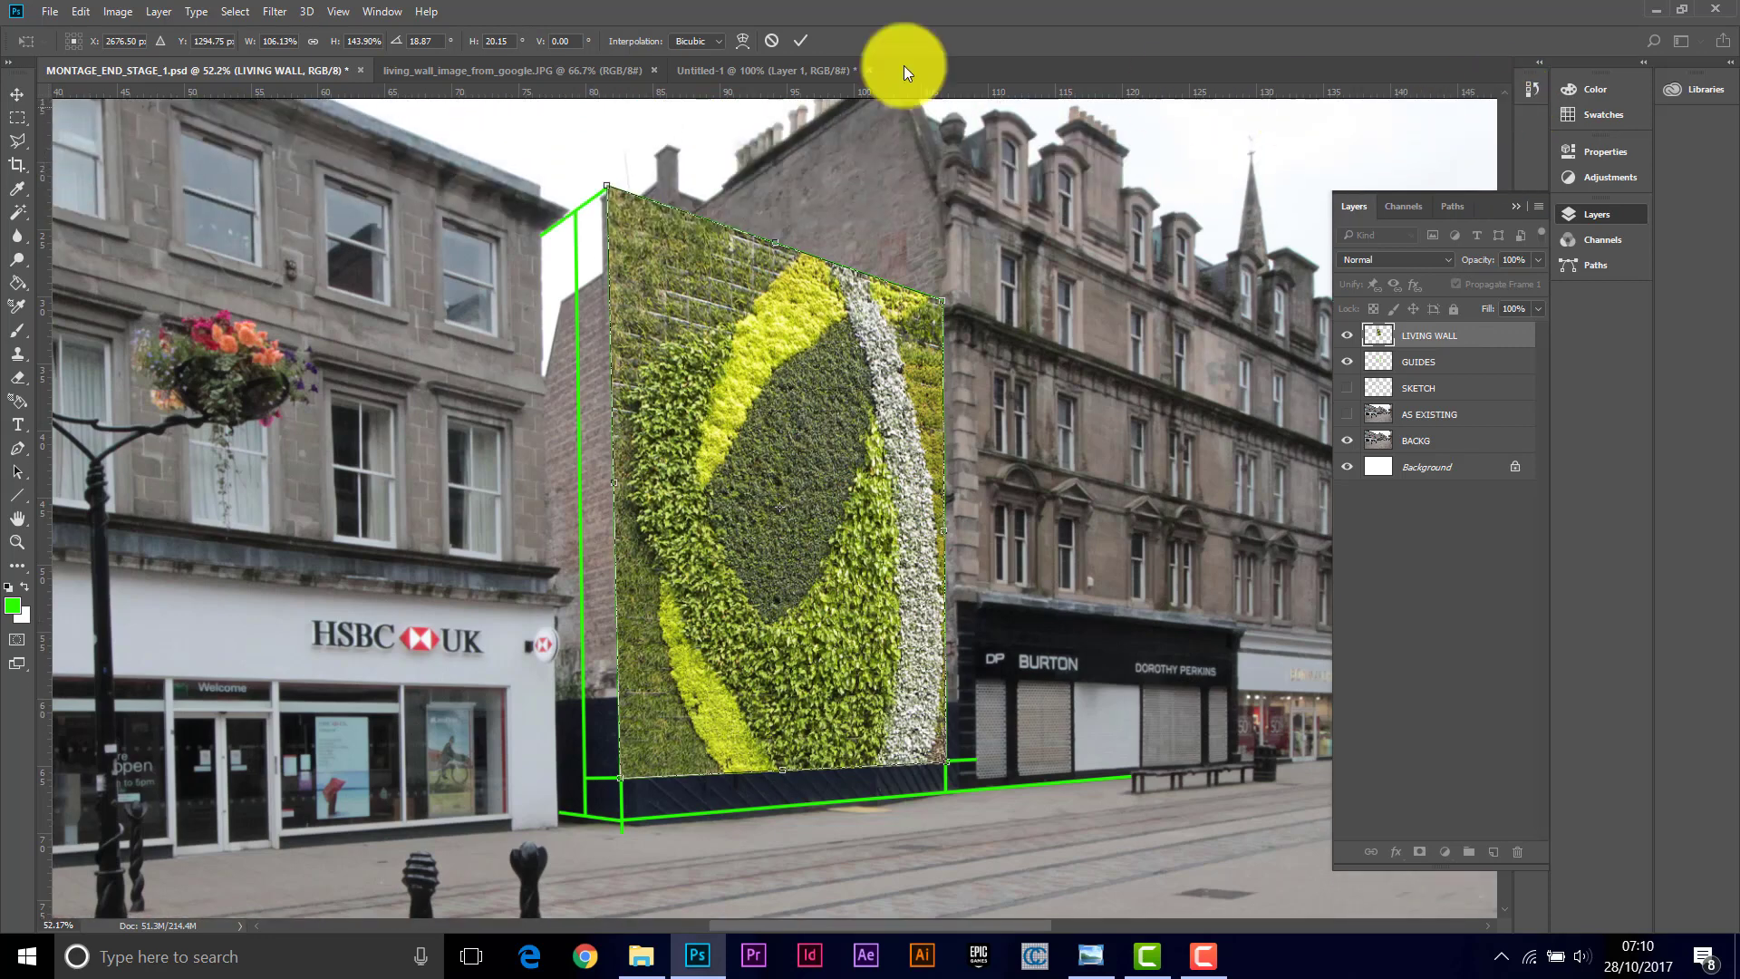
pyautogui.click(801, 42)
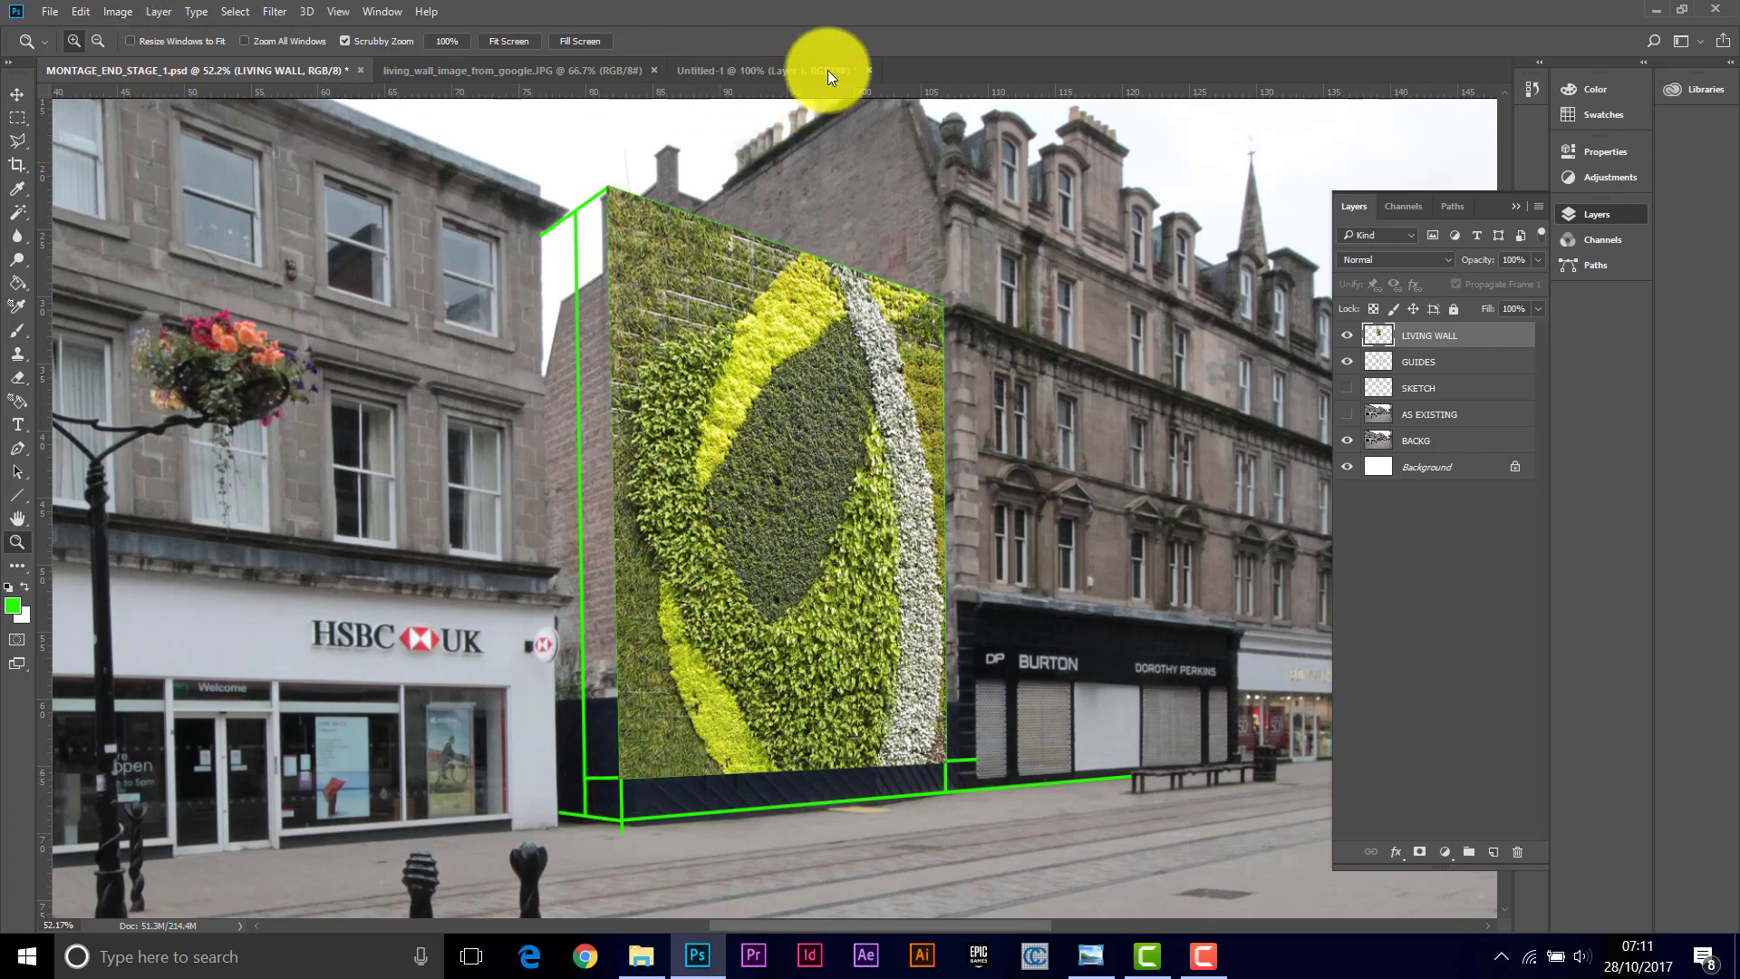
# Step: Close the untitled working document without saving, and close the living wall source image
pyautogui.click(868, 70)
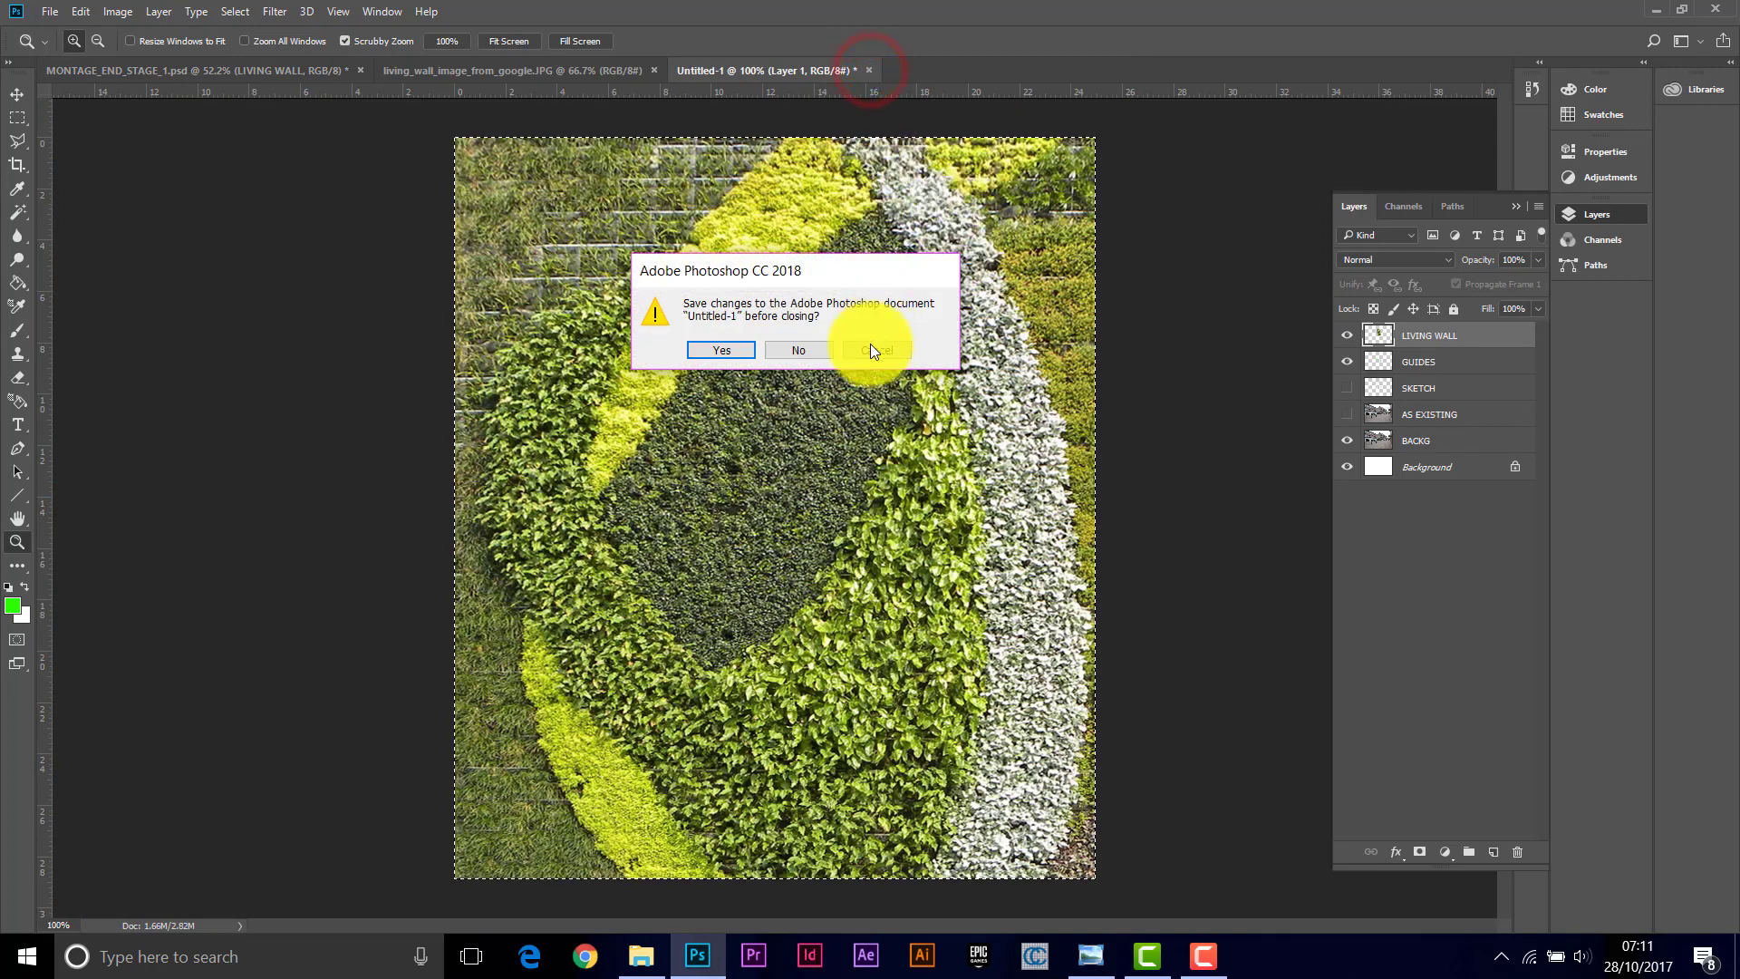
pyautogui.click(799, 349)
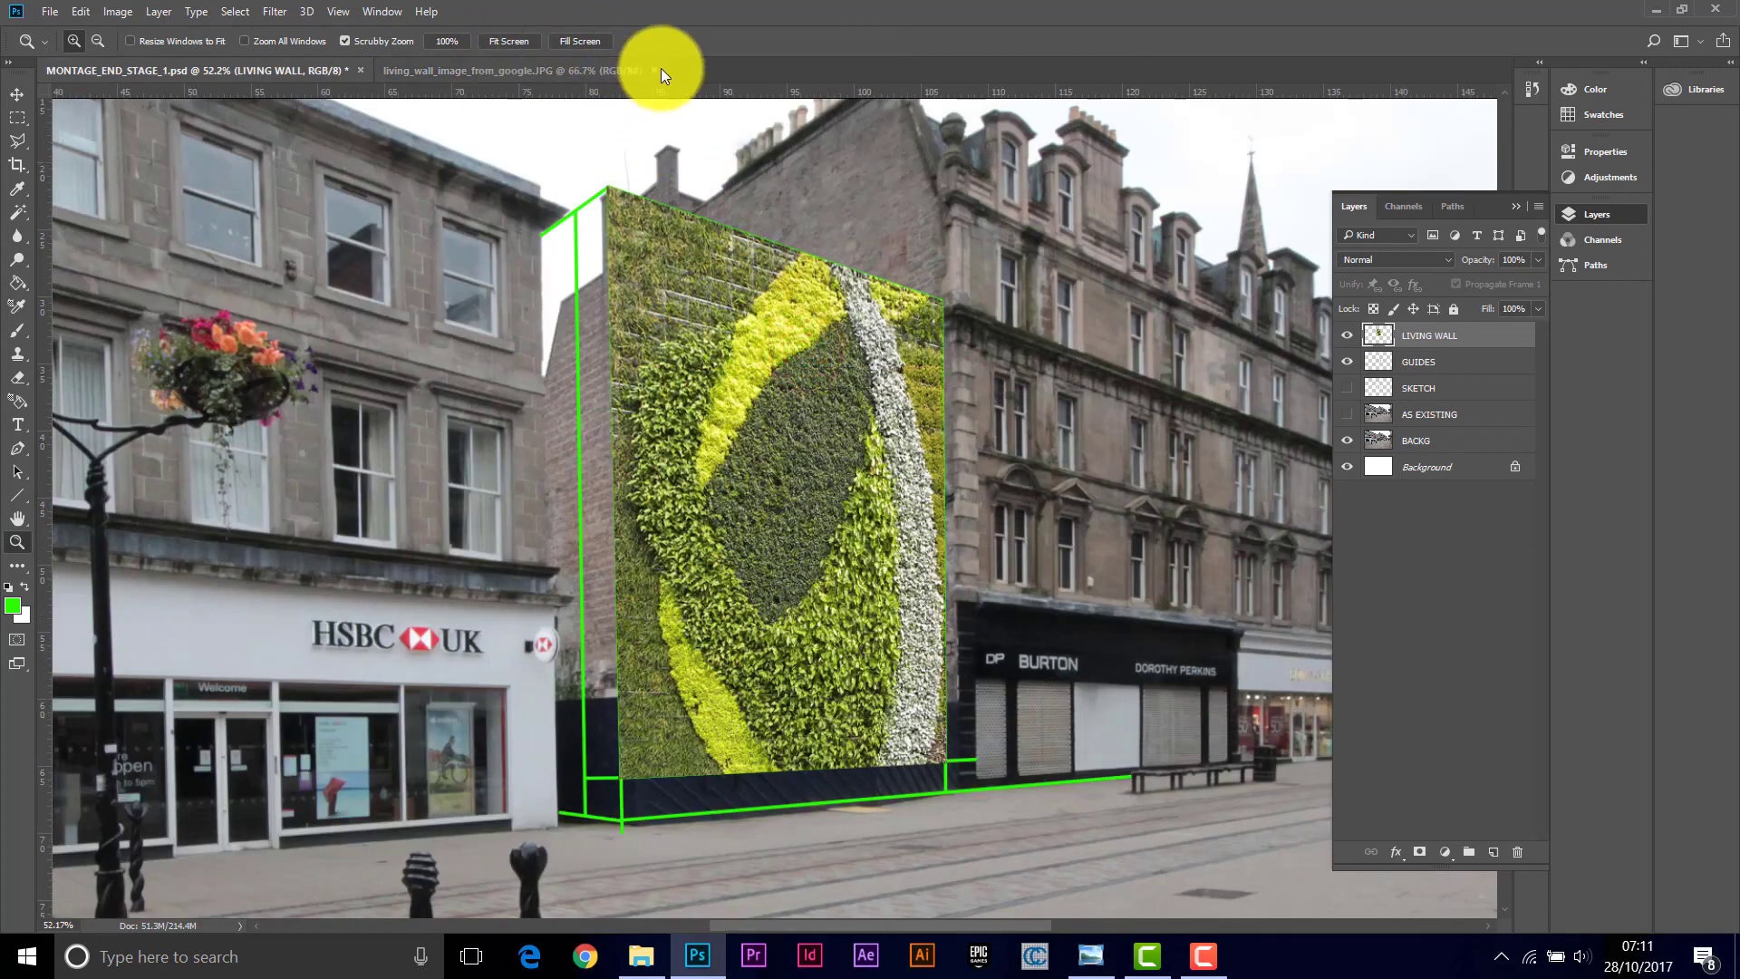
pyautogui.click(658, 70)
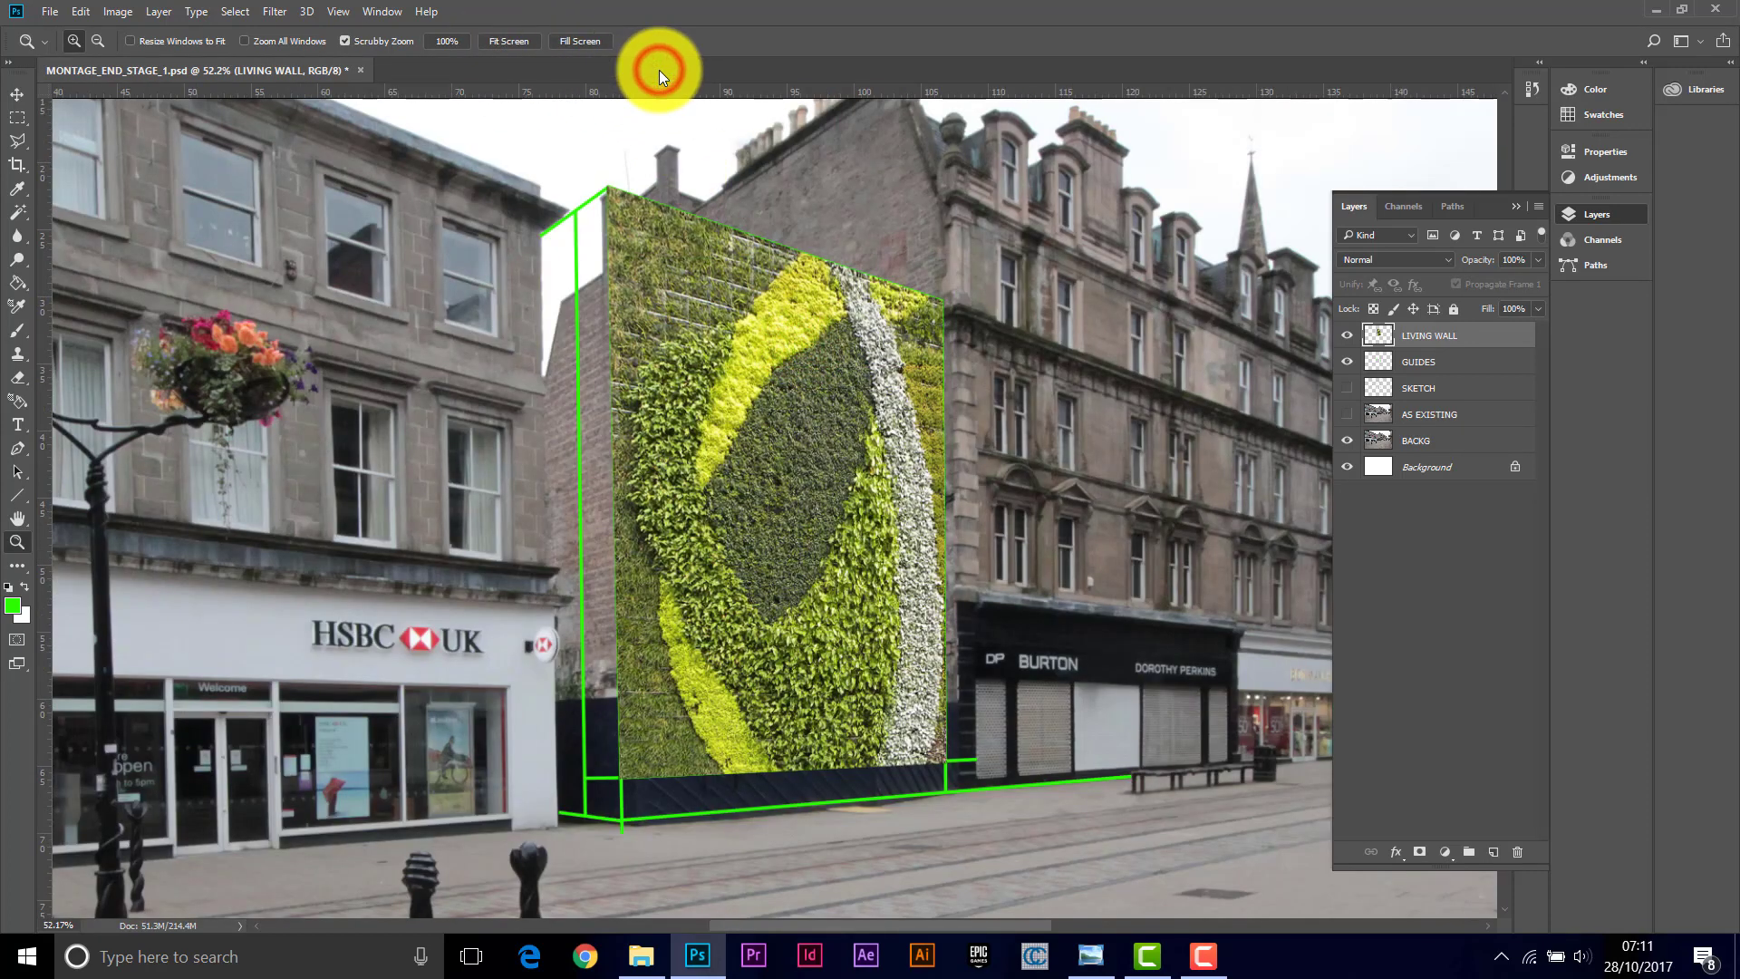
# Step: Open the image file Red_Brick_Texture.jpg from the 04 Photo Montage folder
pyautogui.click(45, 11)
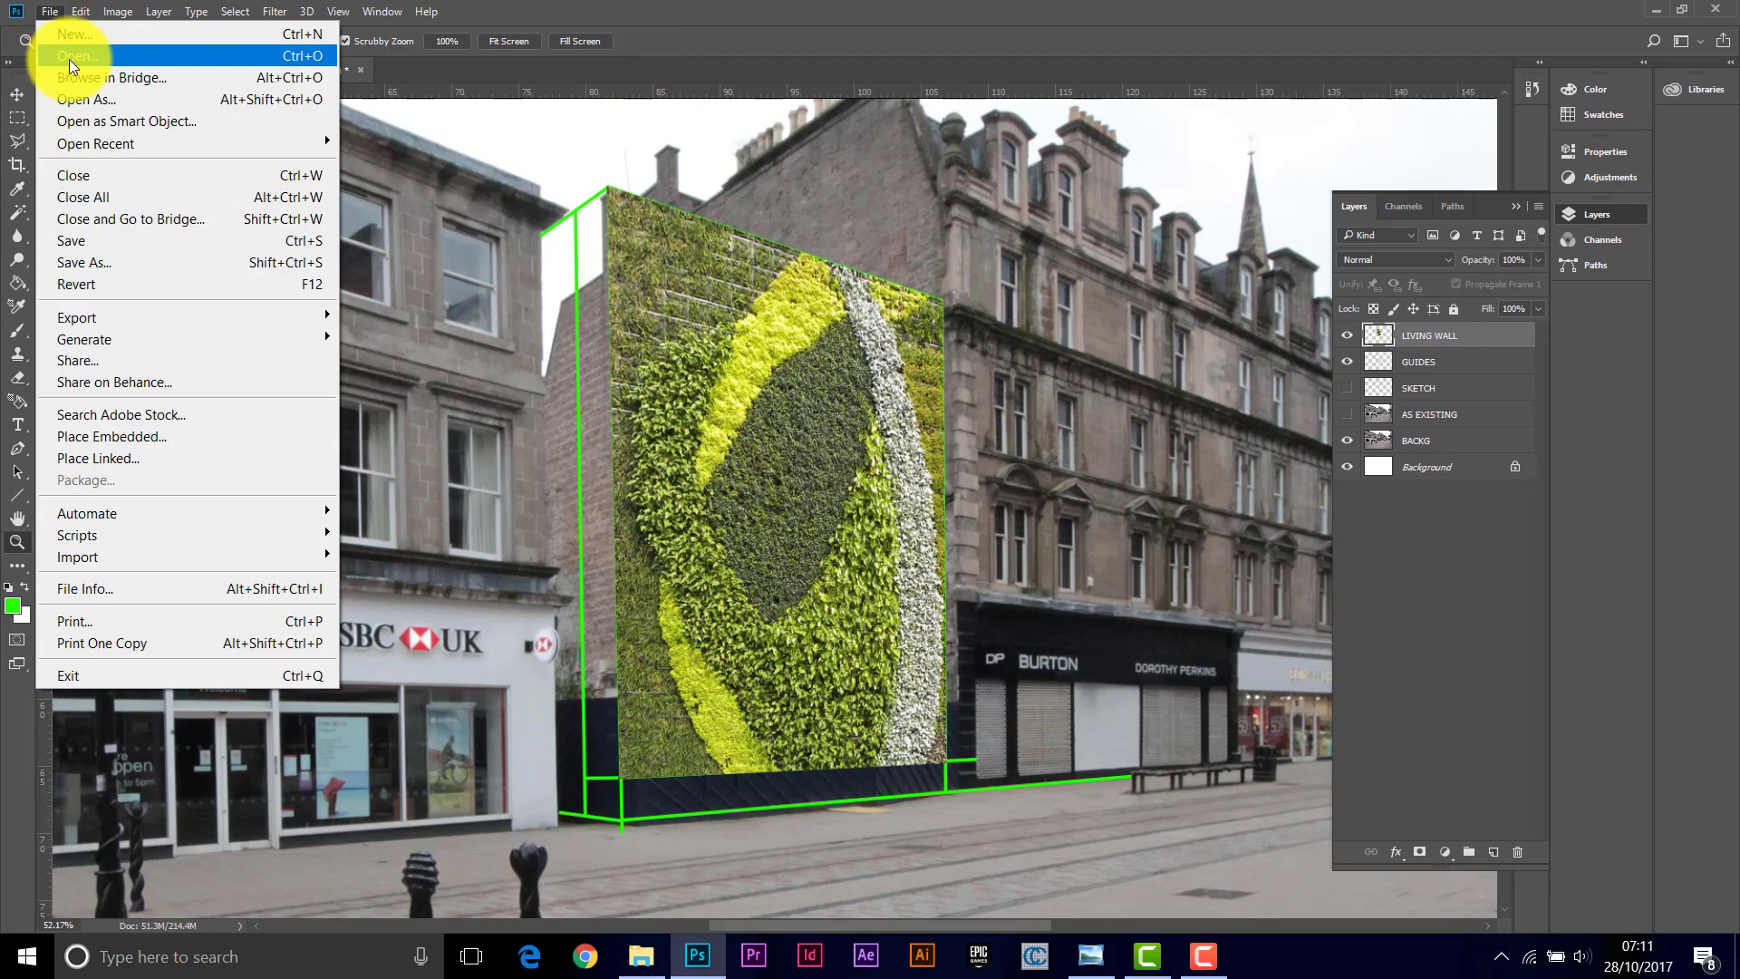
pyautogui.click(69, 58)
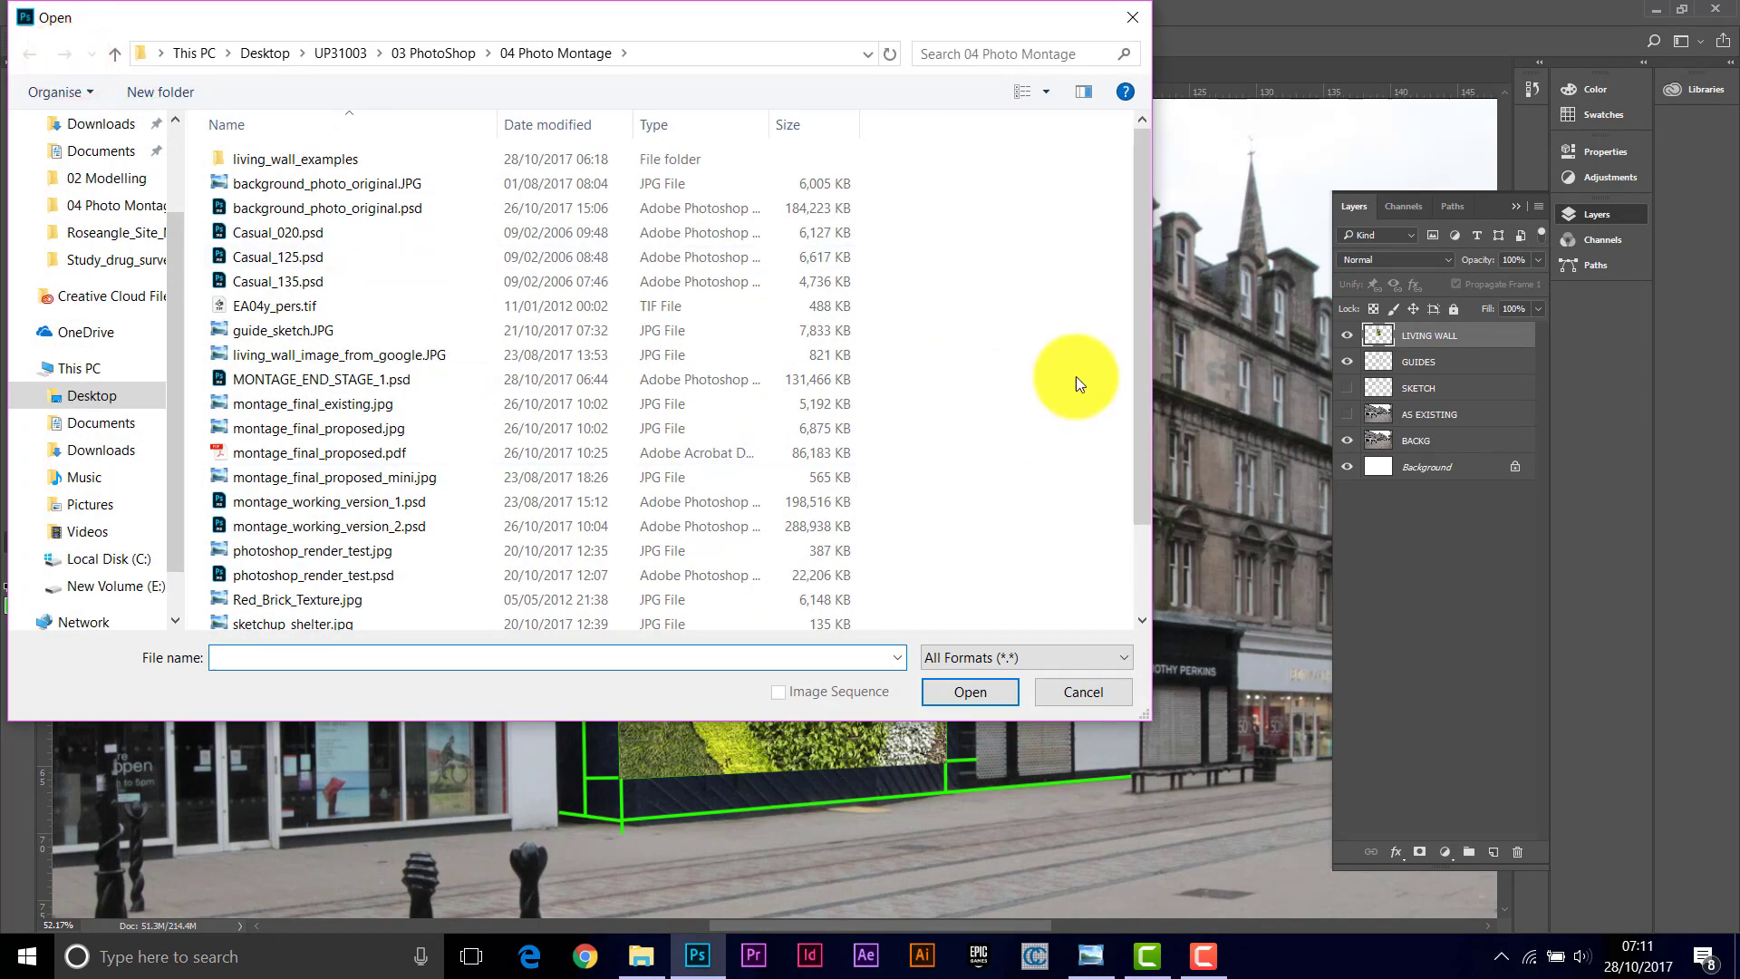
pyautogui.click(1044, 91)
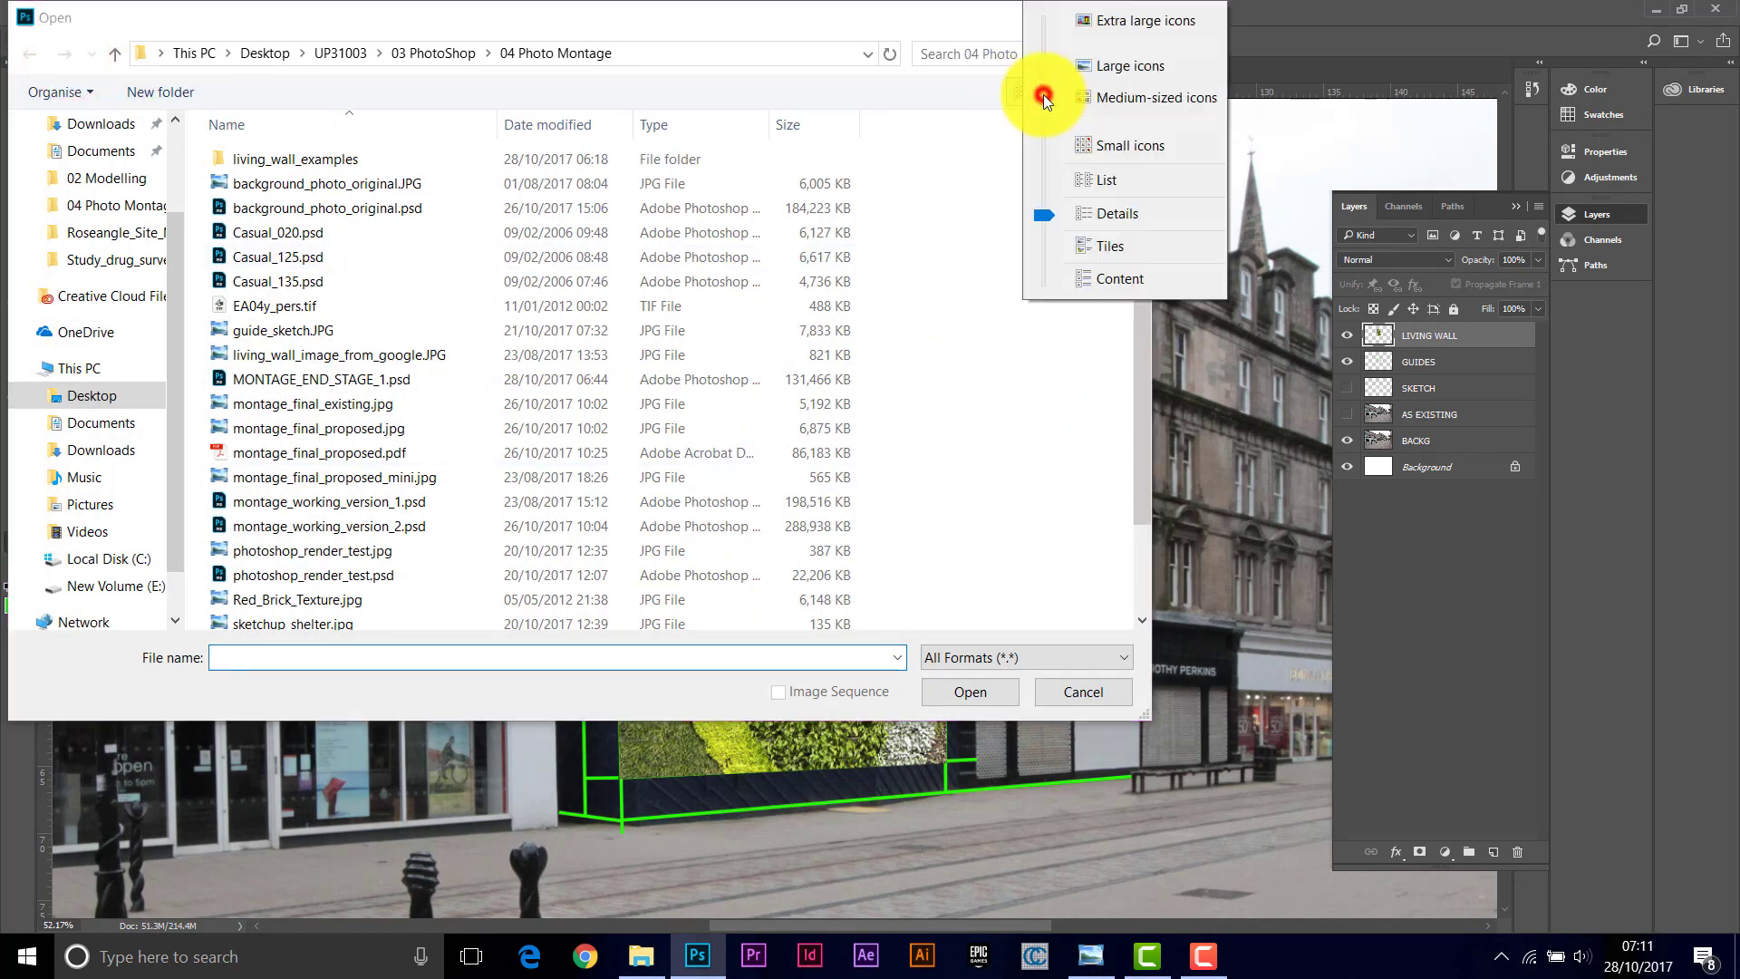
pyautogui.click(1139, 71)
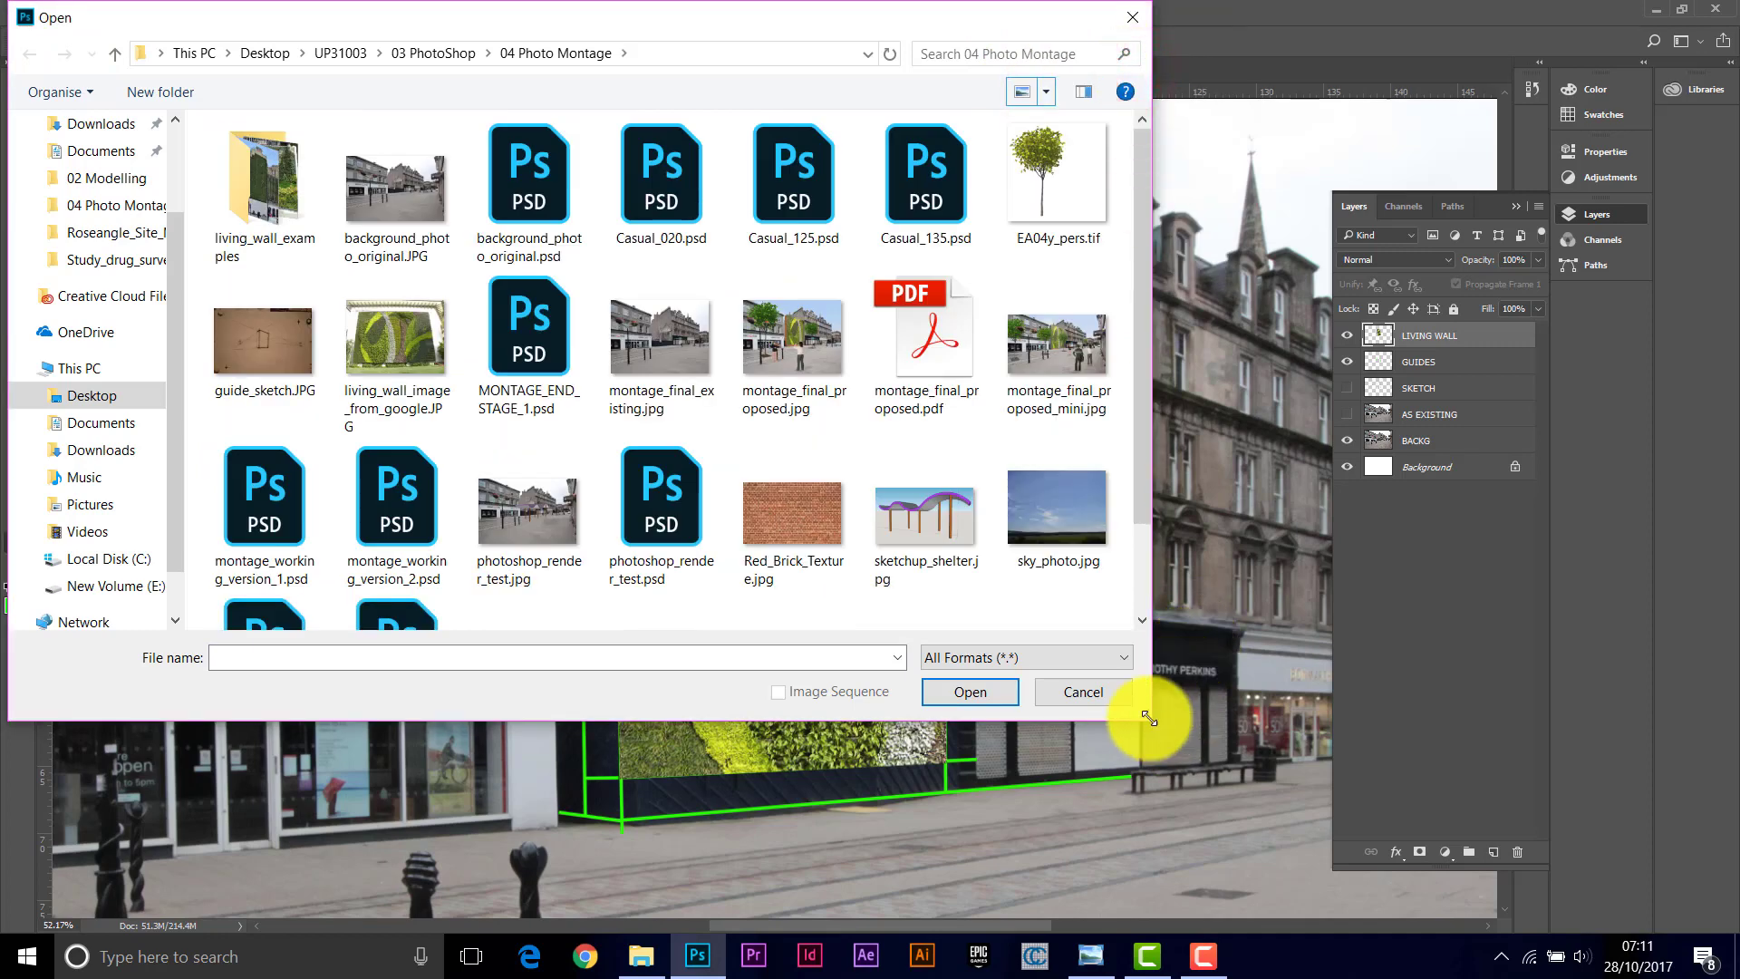
pyautogui.moveTo(1149, 717); pyautogui.dragTo(1287, 838)
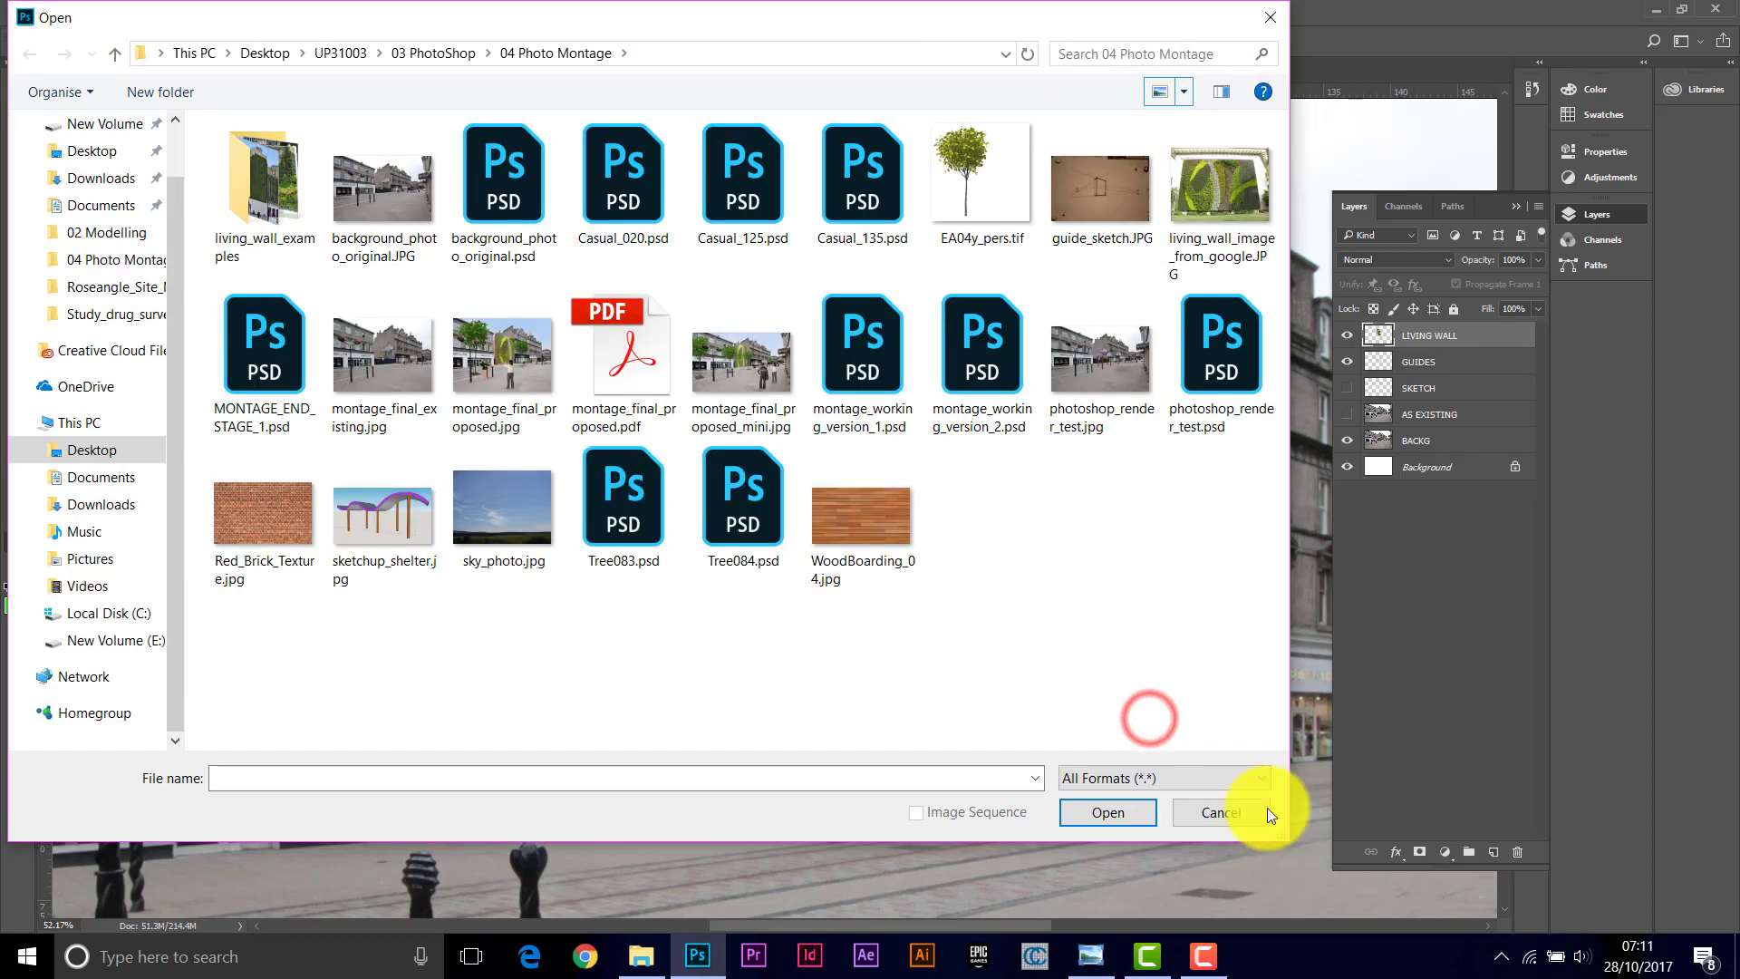
pyautogui.click(248, 507)
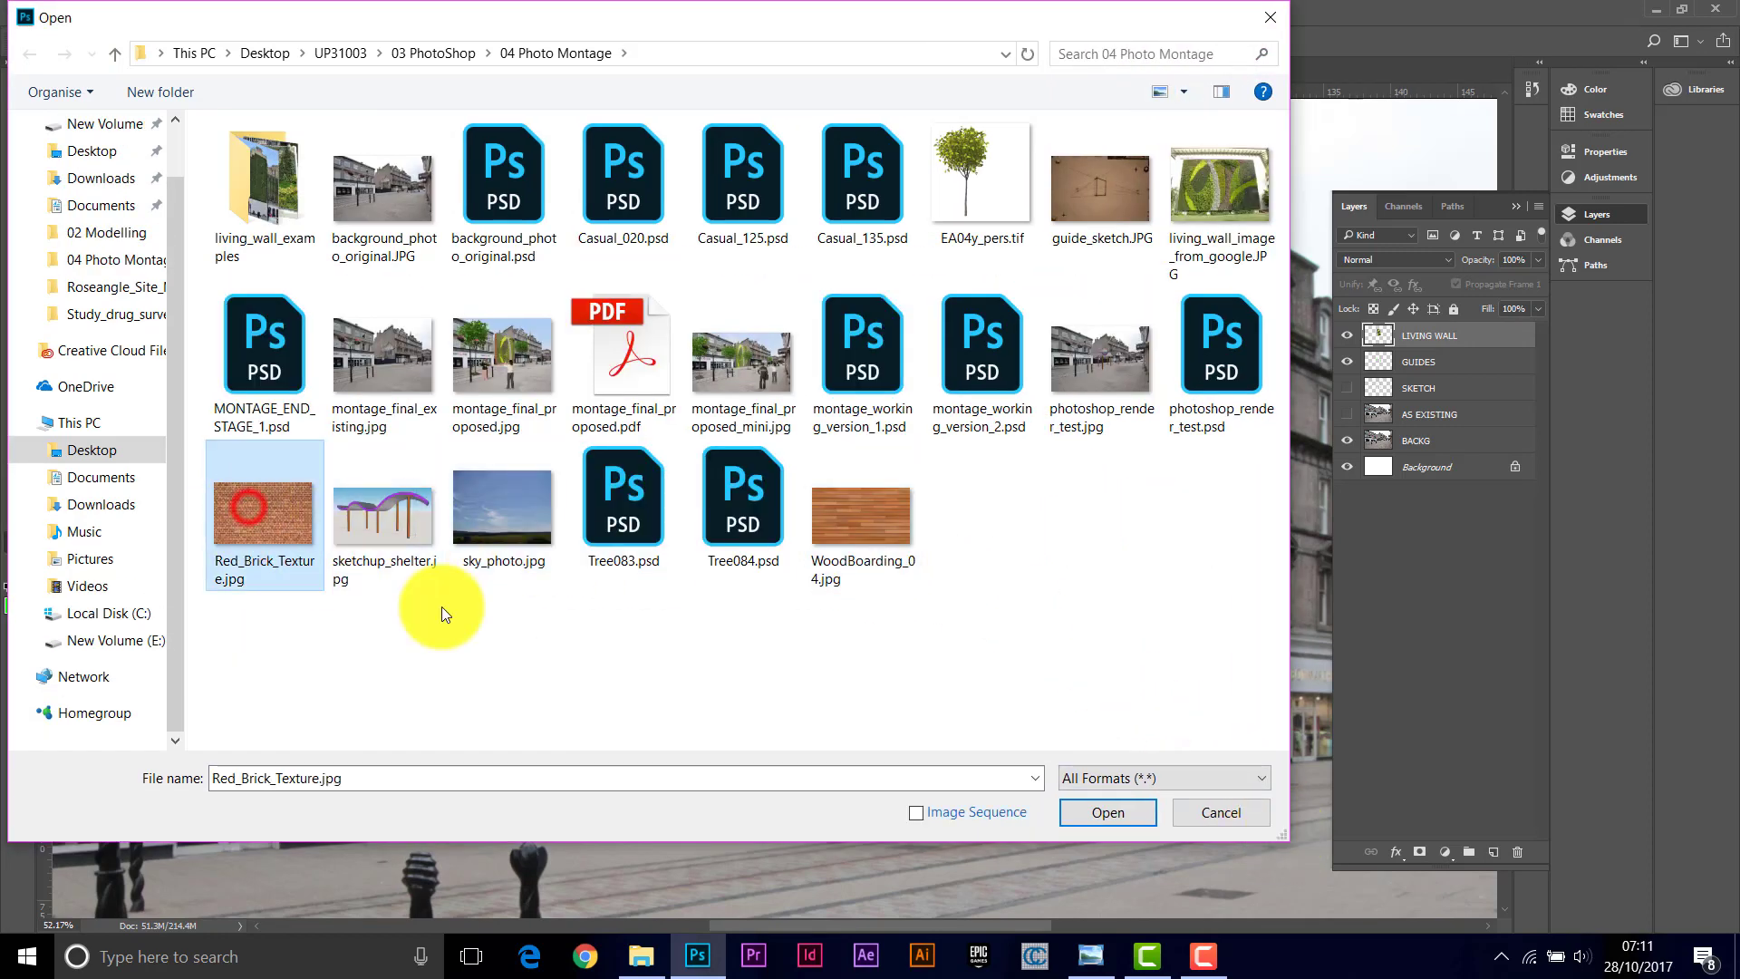
pyautogui.click(1117, 812)
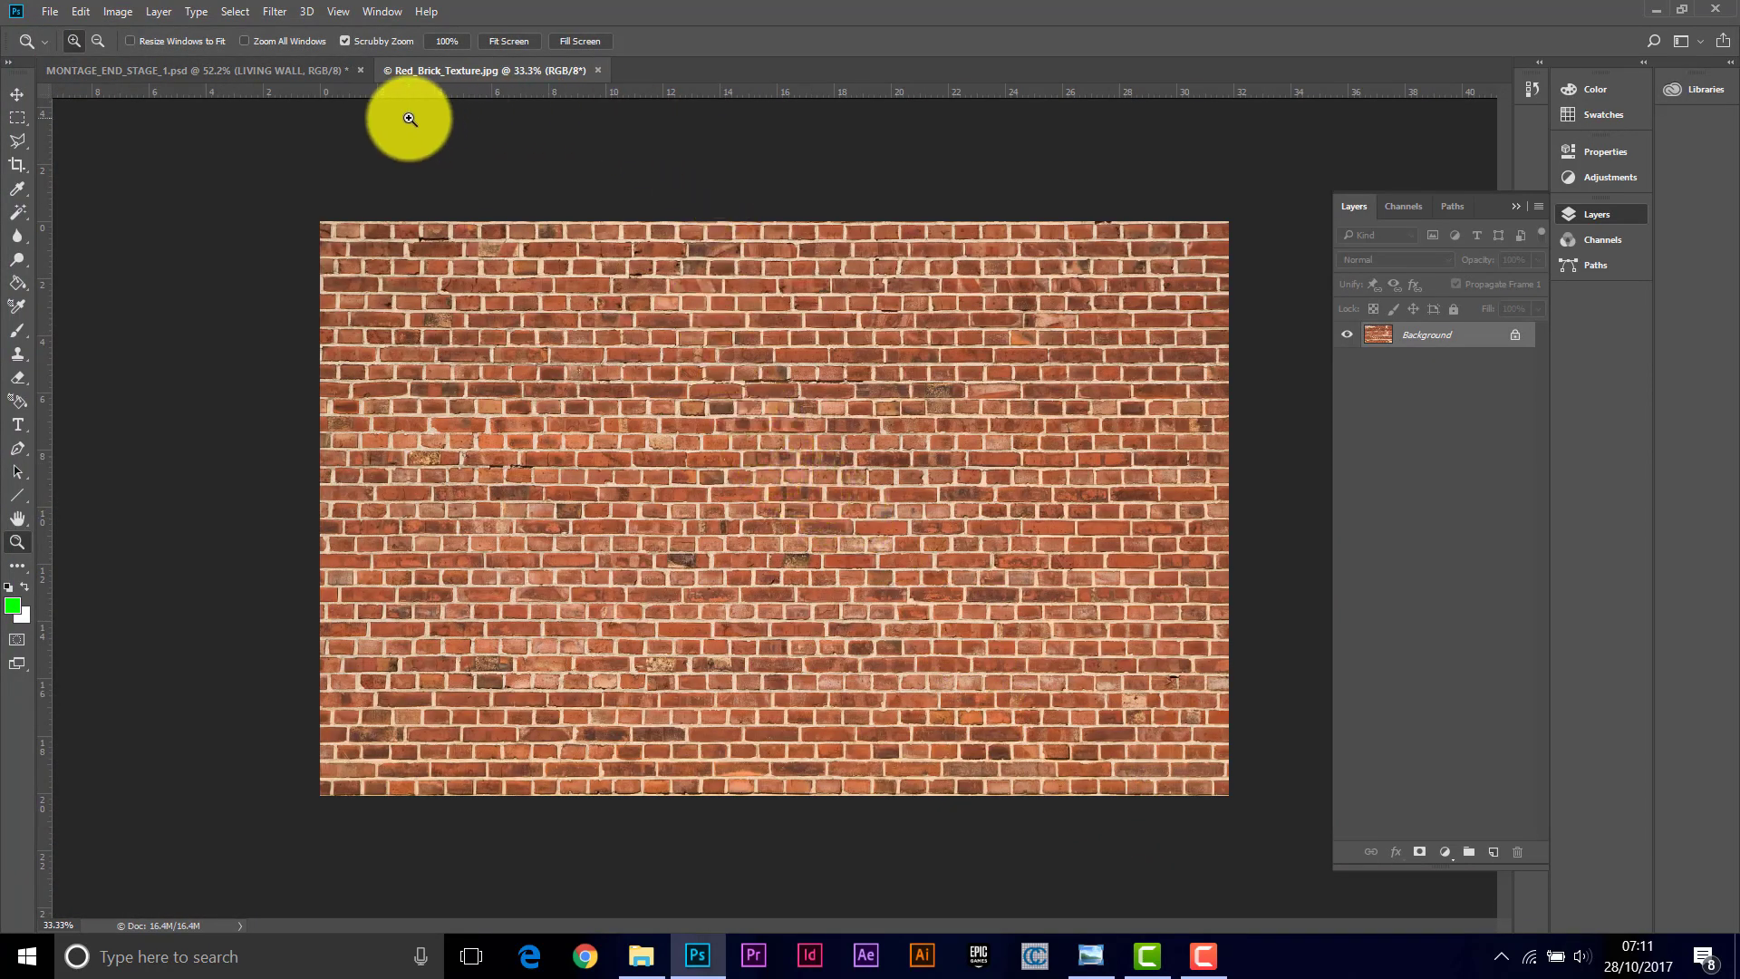
# Step: Select a horizontal strip across the top of the brick texture and paste it into the montage as a new layer
pyautogui.click(230, 69)
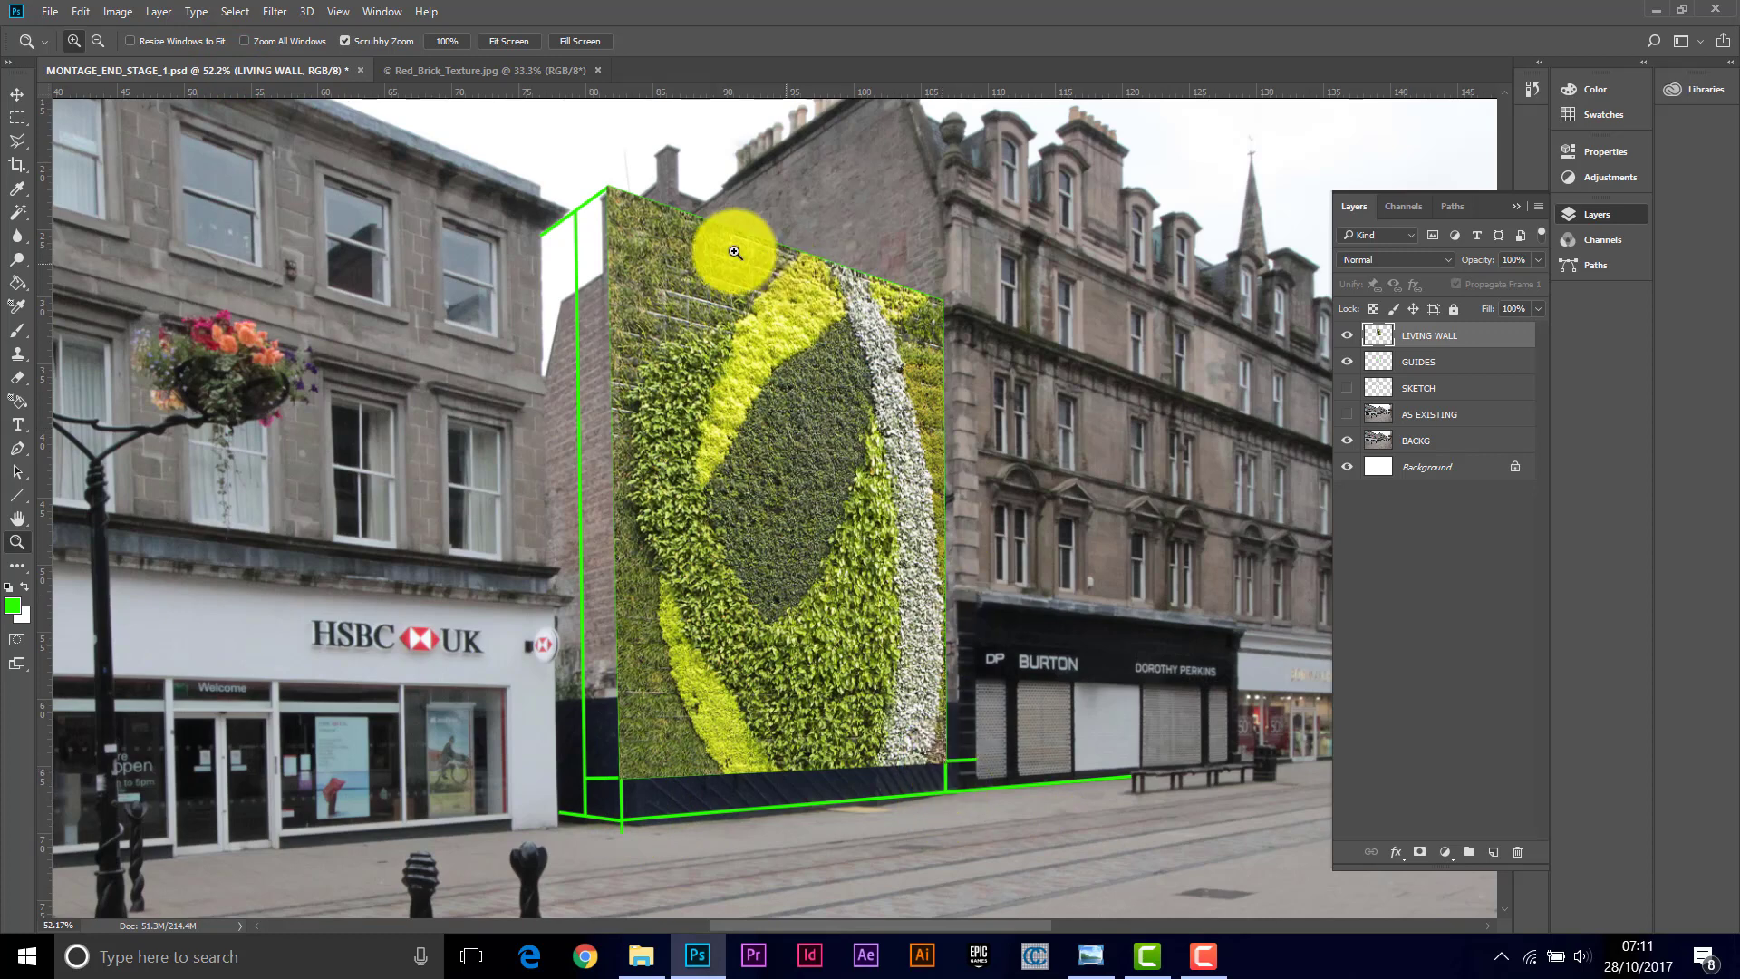
pyautogui.click(440, 69)
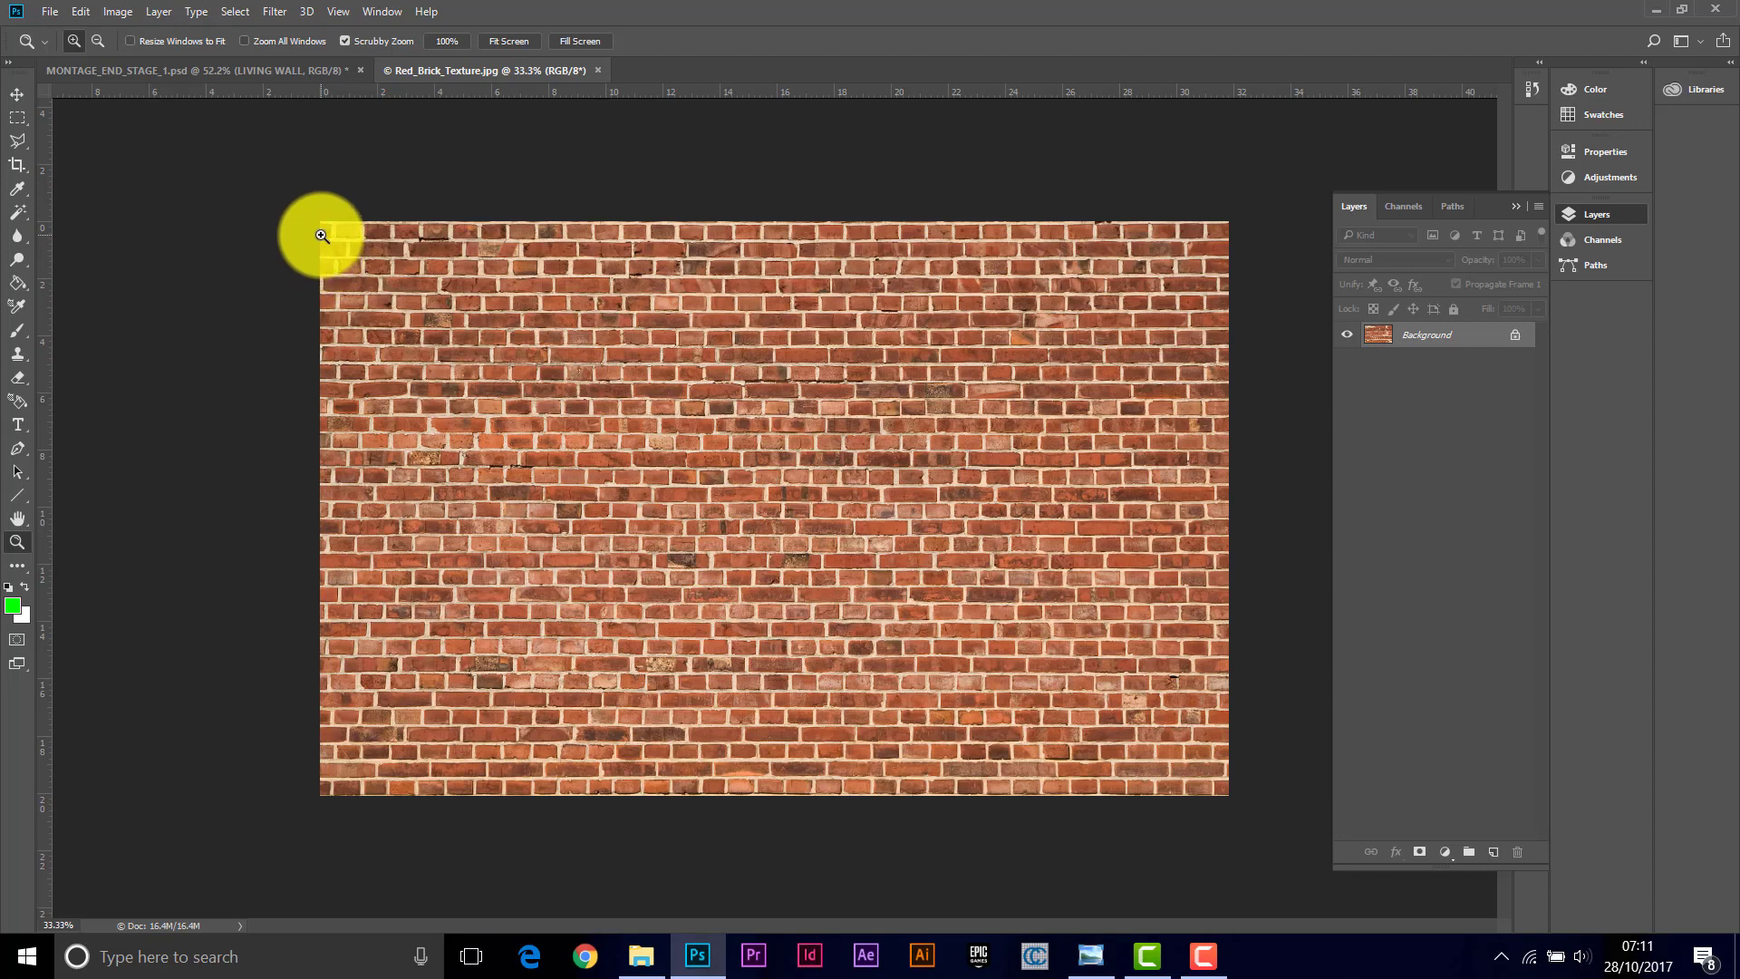
pyautogui.click(17, 118)
pyautogui.moveTo(277, 212); pyautogui.dragTo(1242, 364)
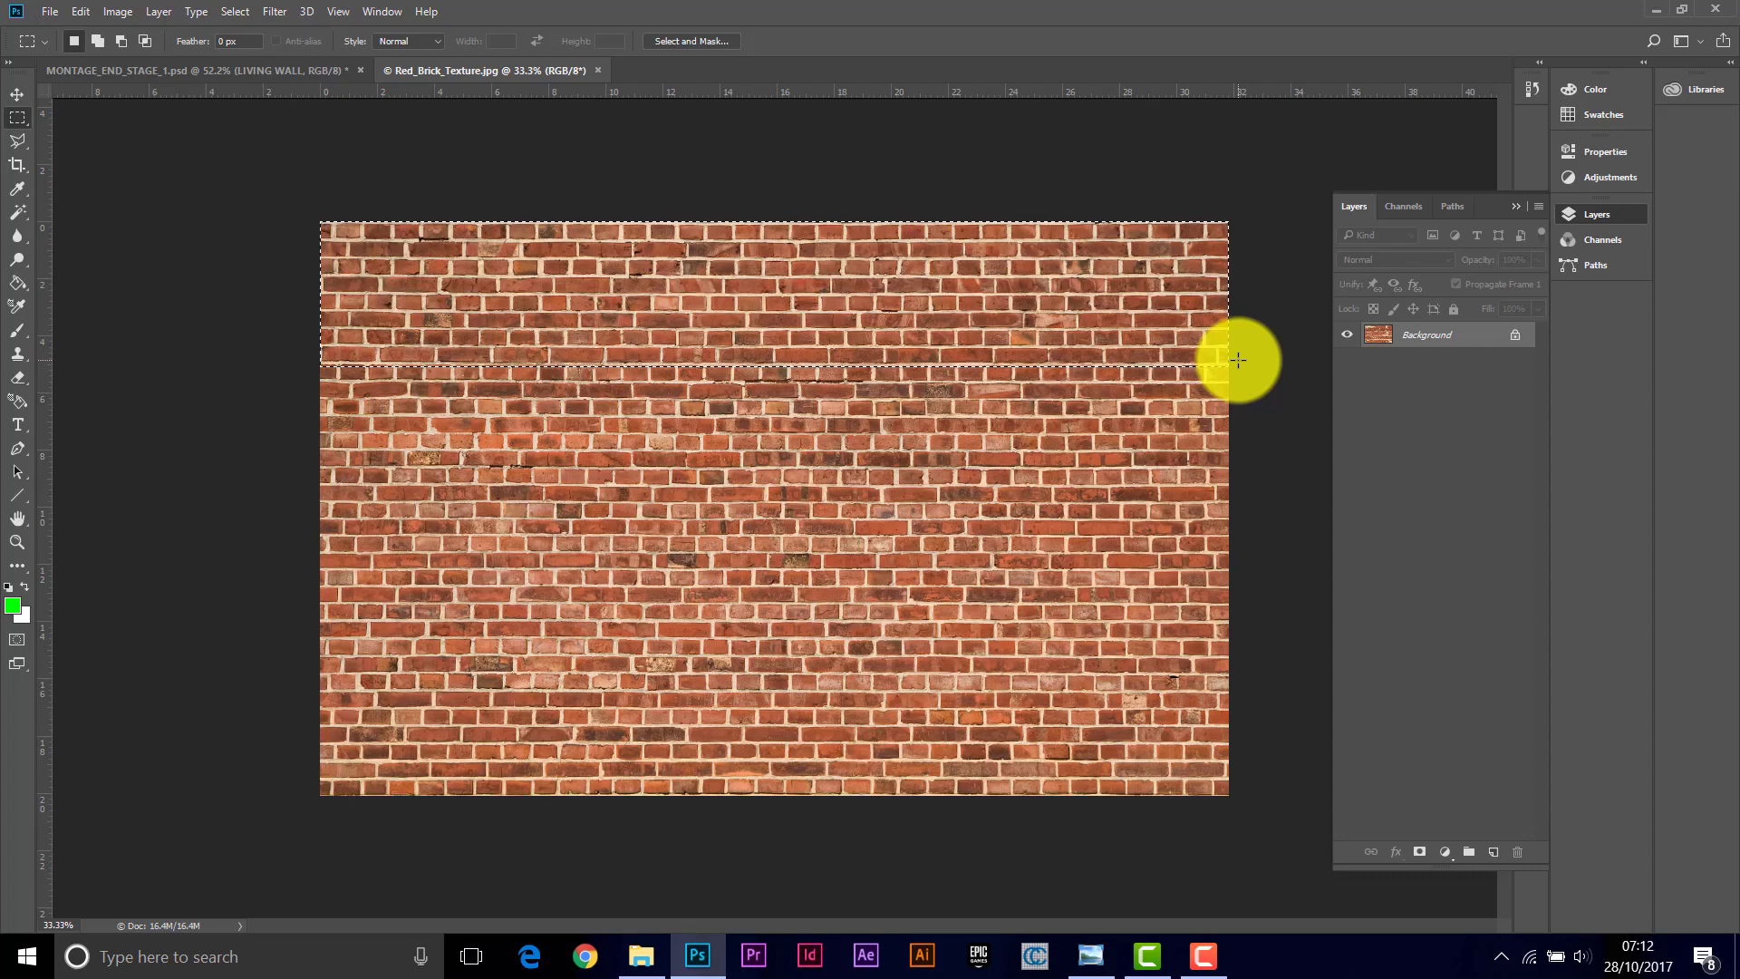
pyautogui.click(216, 65)
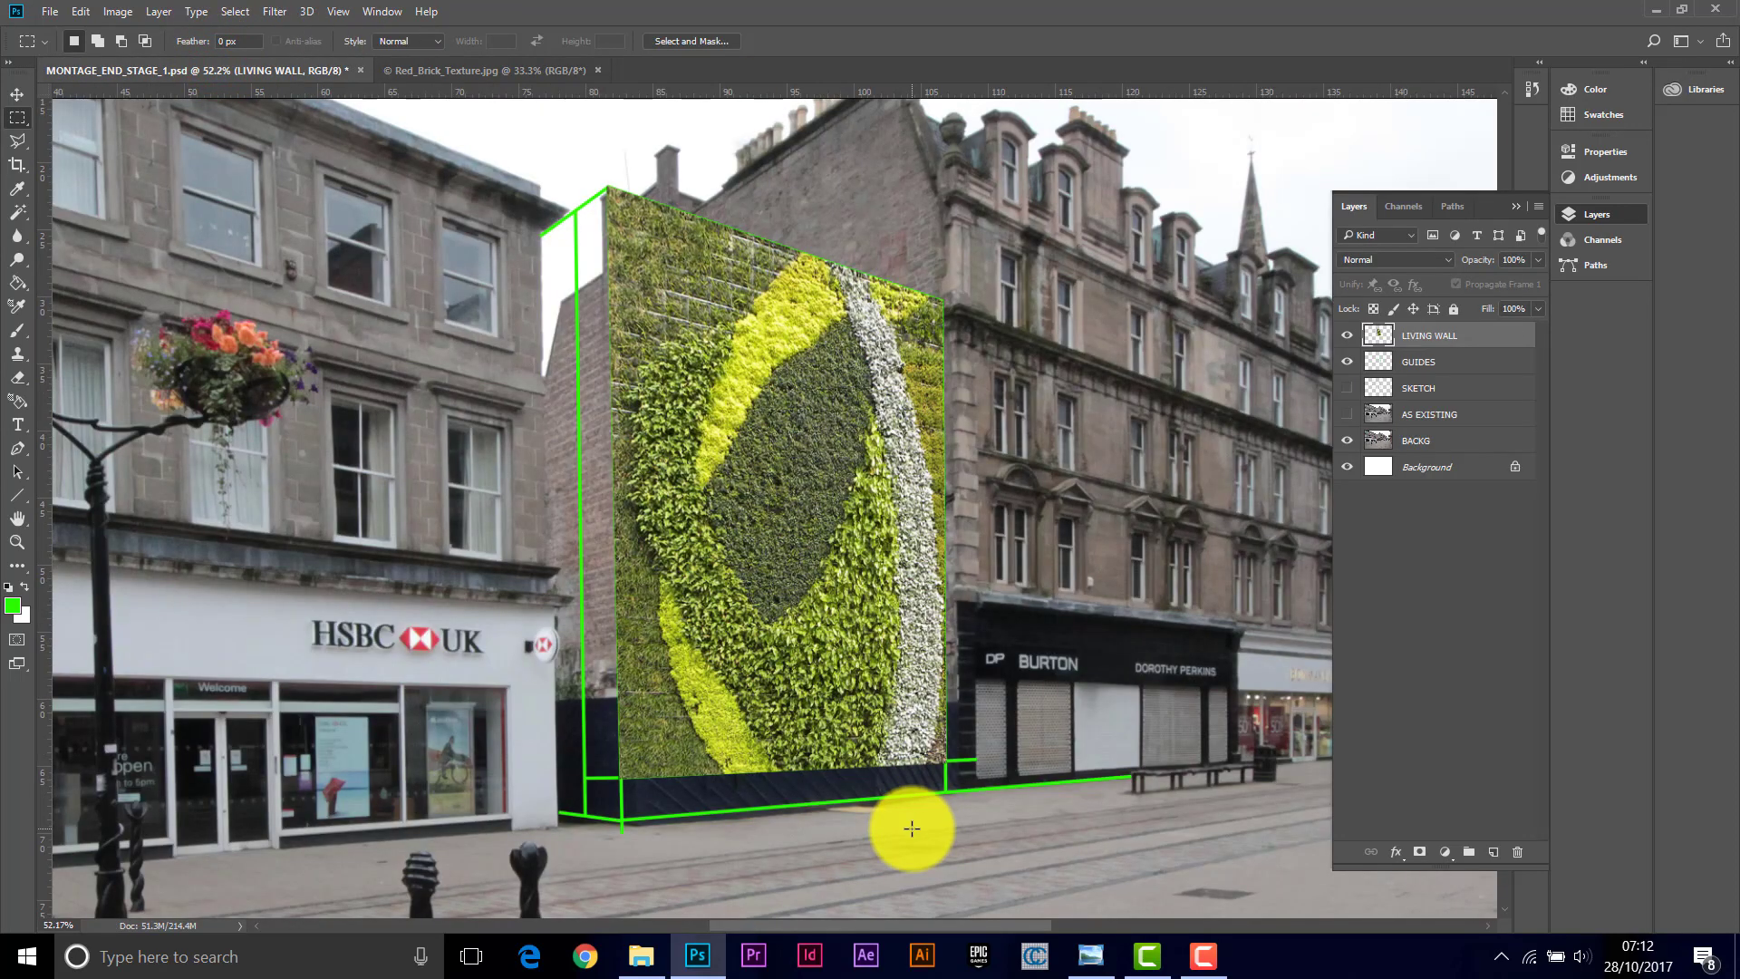
pyautogui.hotkey('ctrl', 'v')
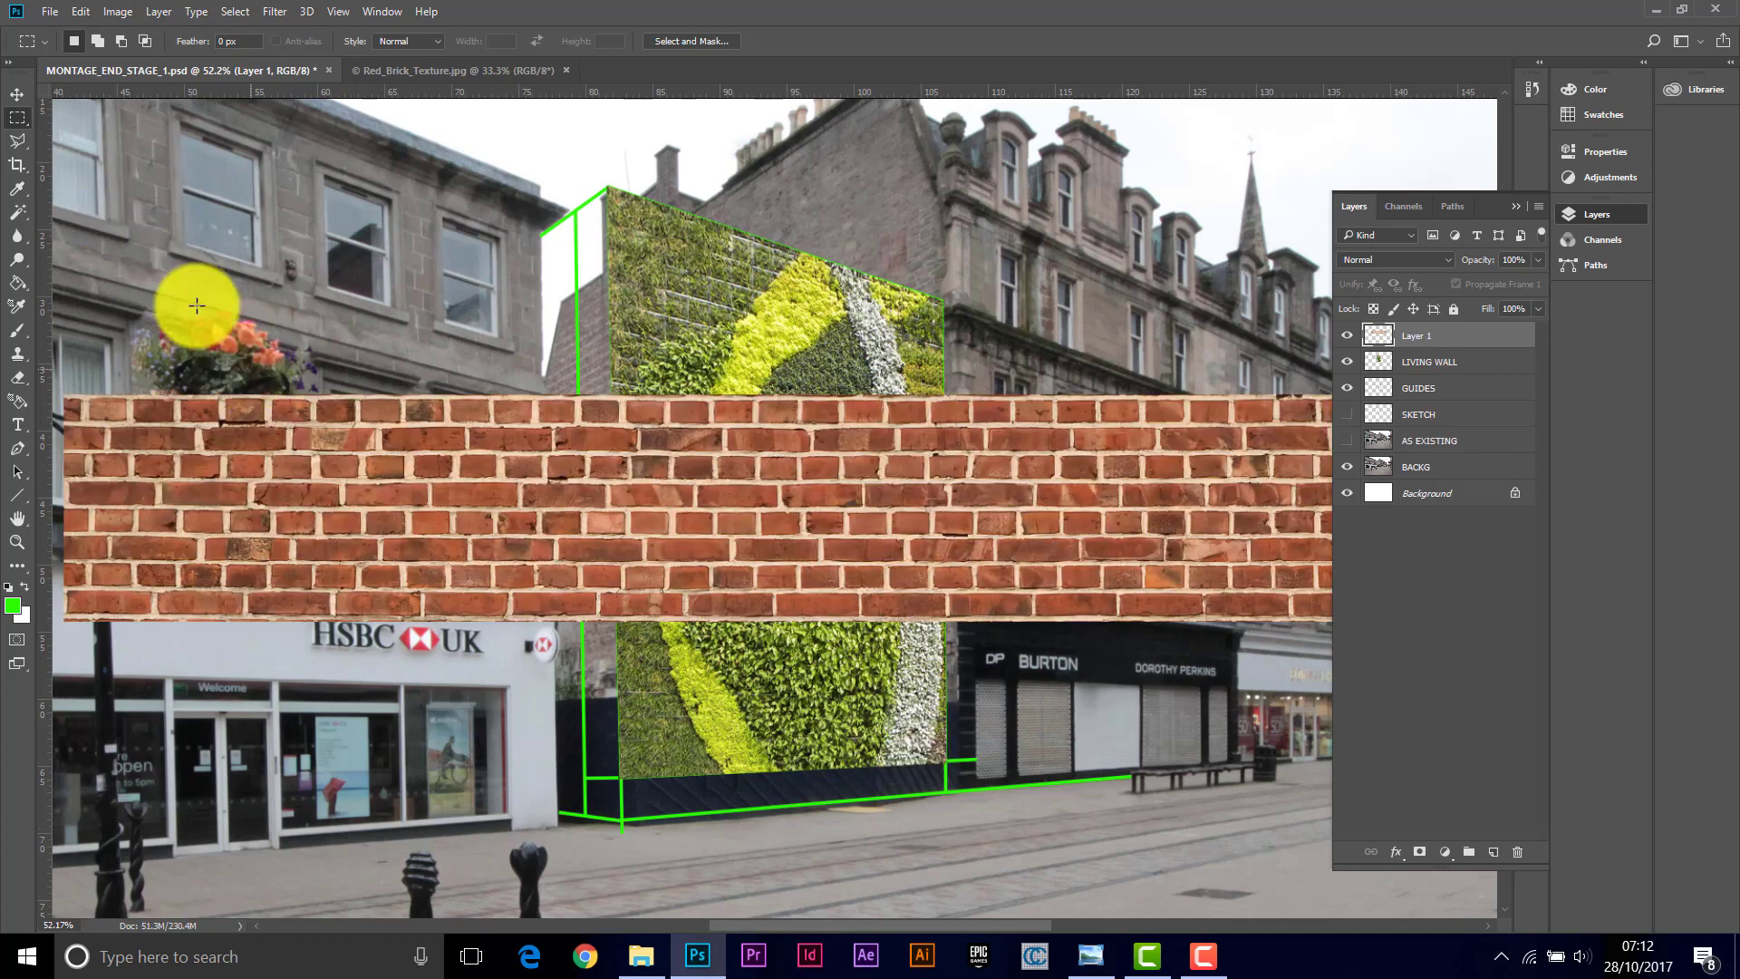
# Step: Scale the pasted brick strip down and move it onto the plinth beneath the living wall
pyautogui.click(80, 11)
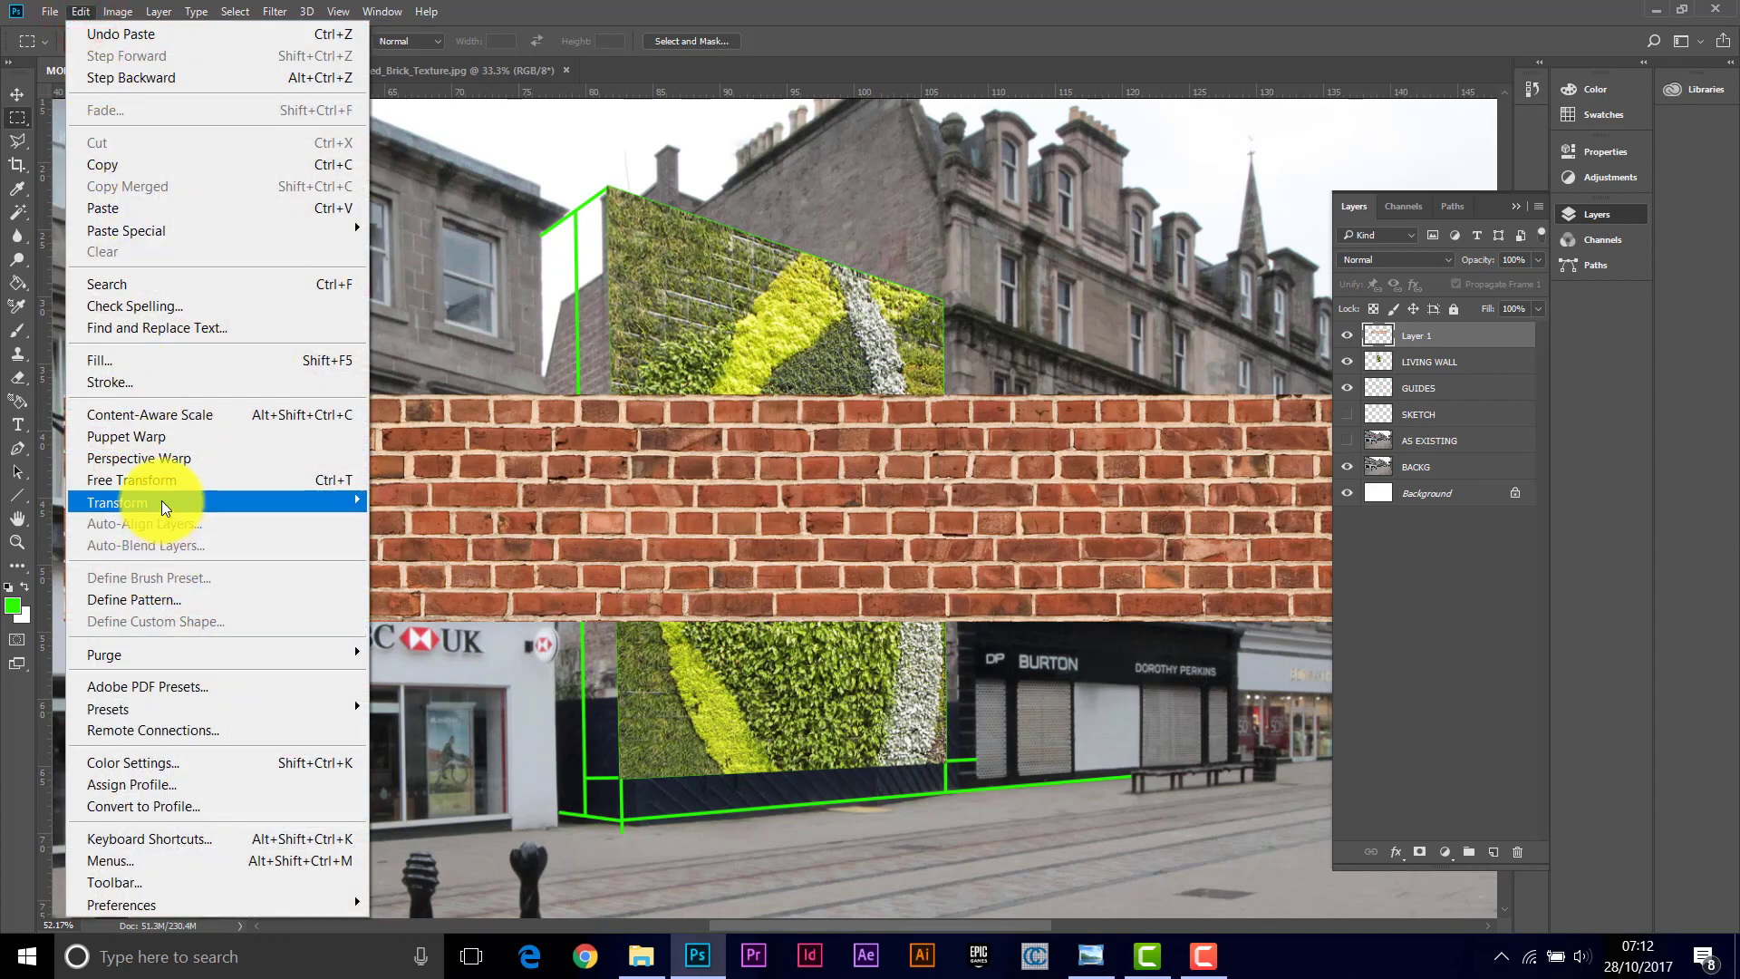
pyautogui.moveTo(161, 500)
pyautogui.click(415, 537)
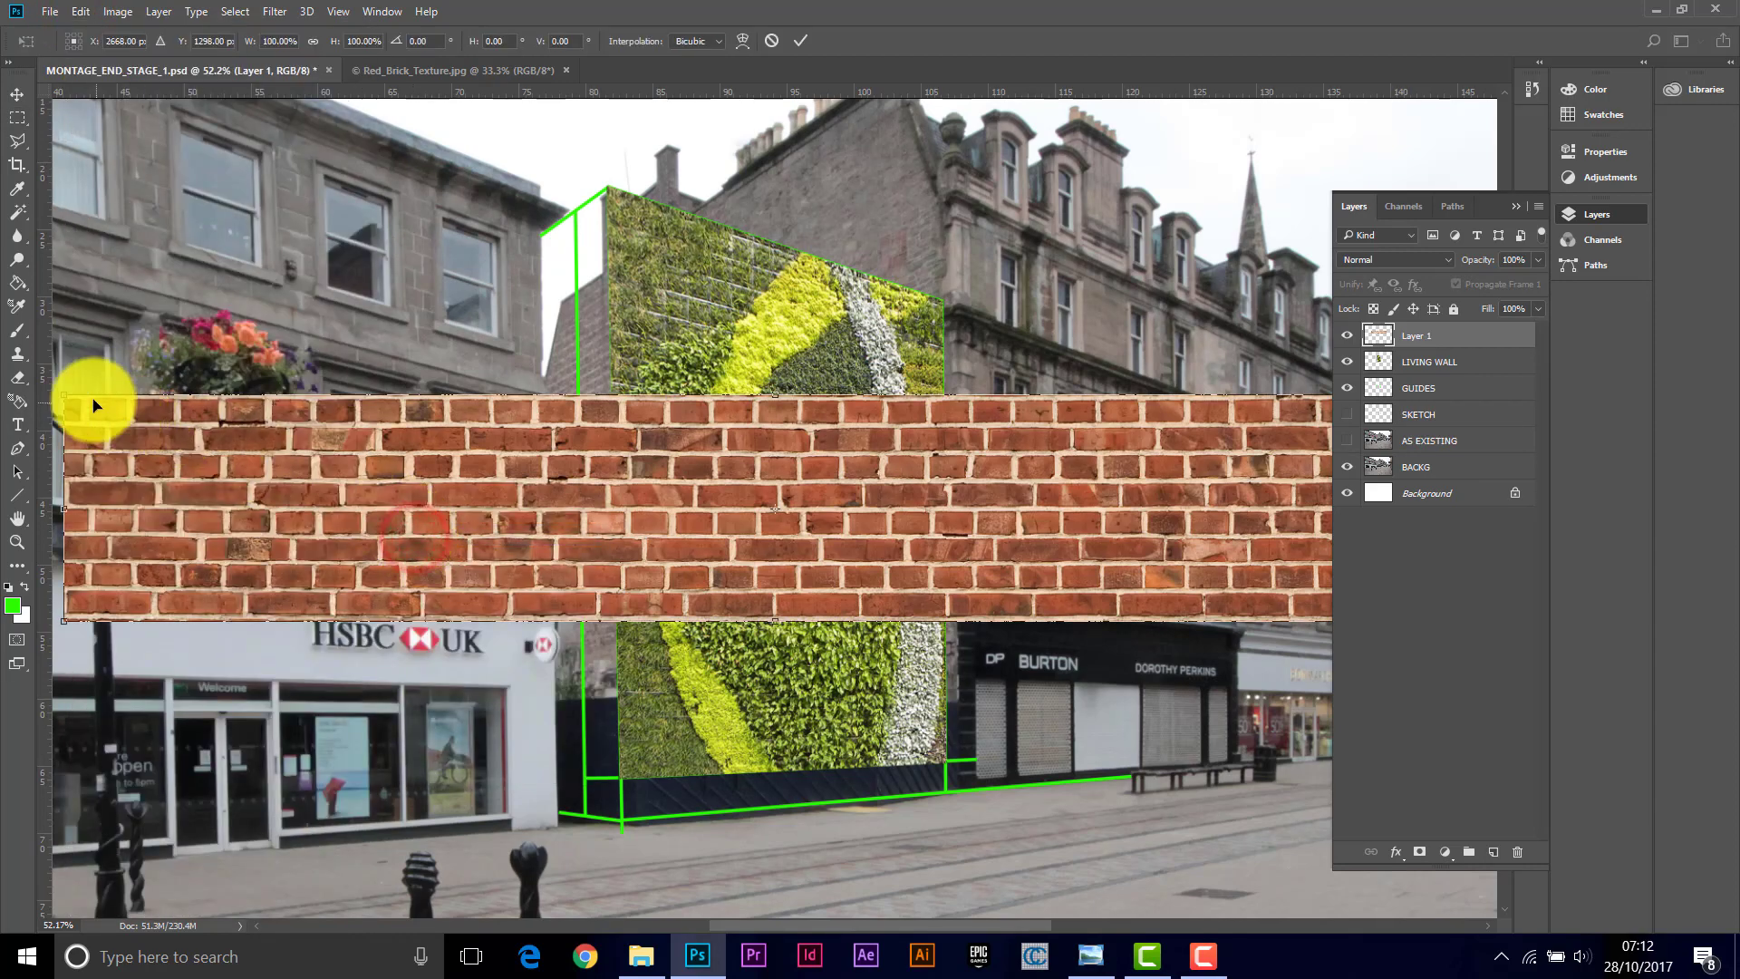
pyautogui.moveTo(63, 391); pyautogui.dragTo(913, 593)
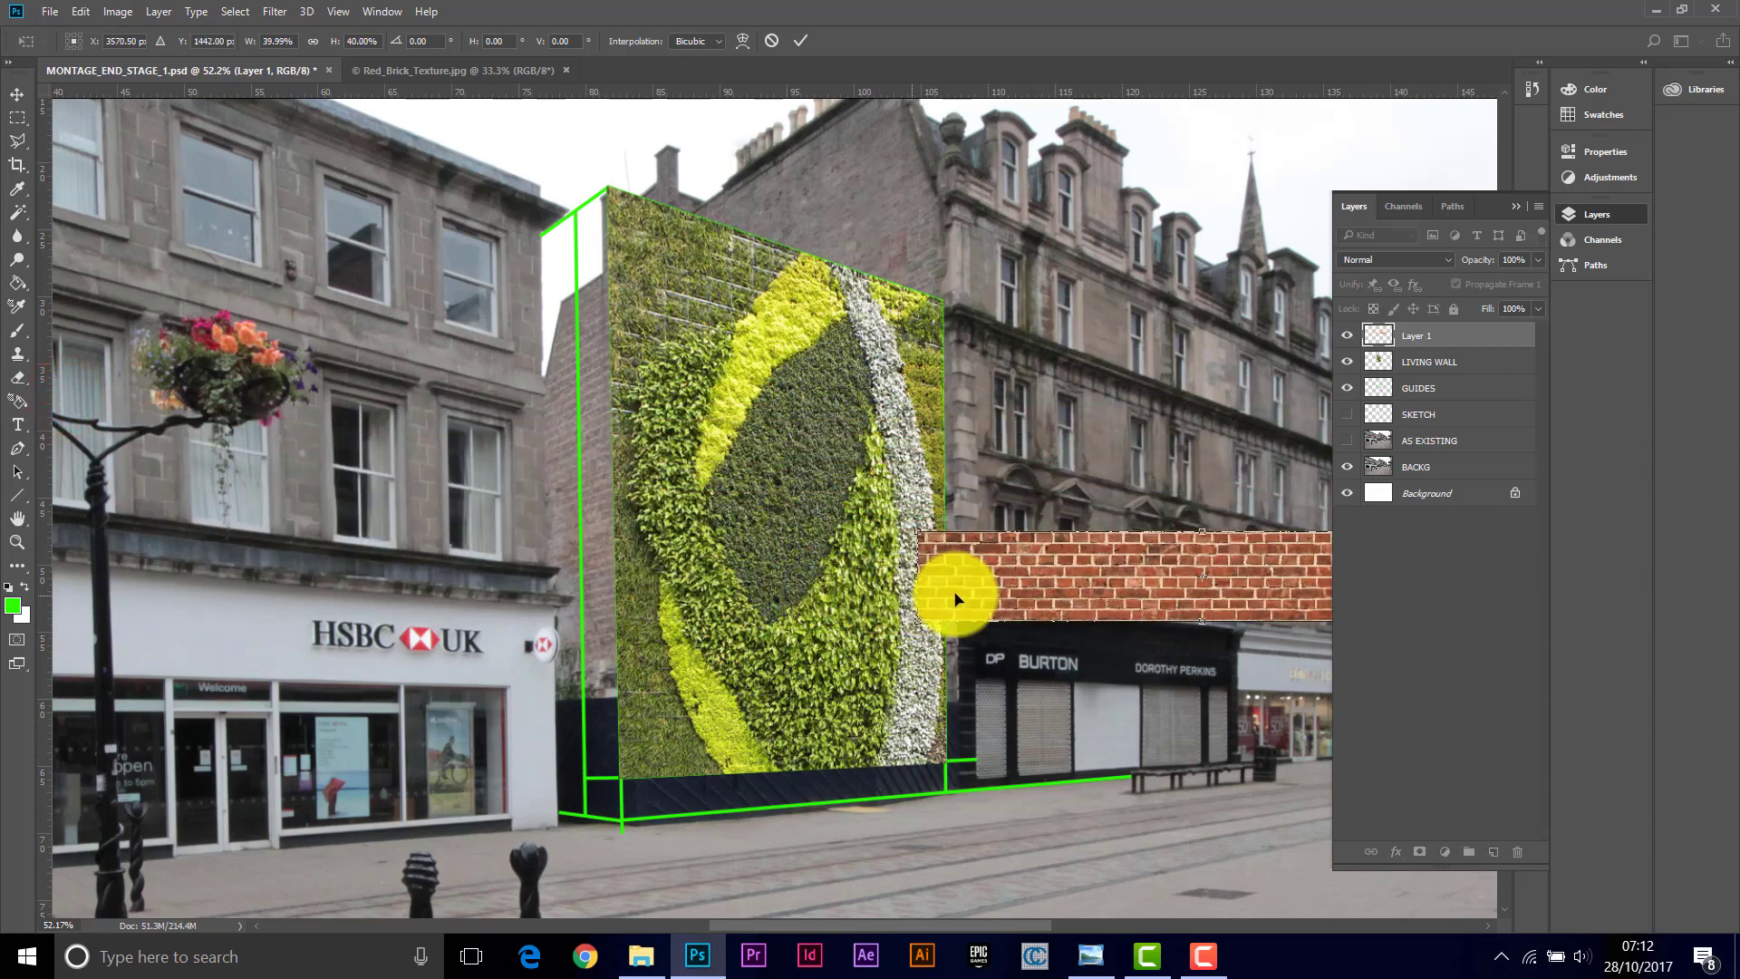
pyautogui.moveTo(1099, 575); pyautogui.dragTo(804, 775)
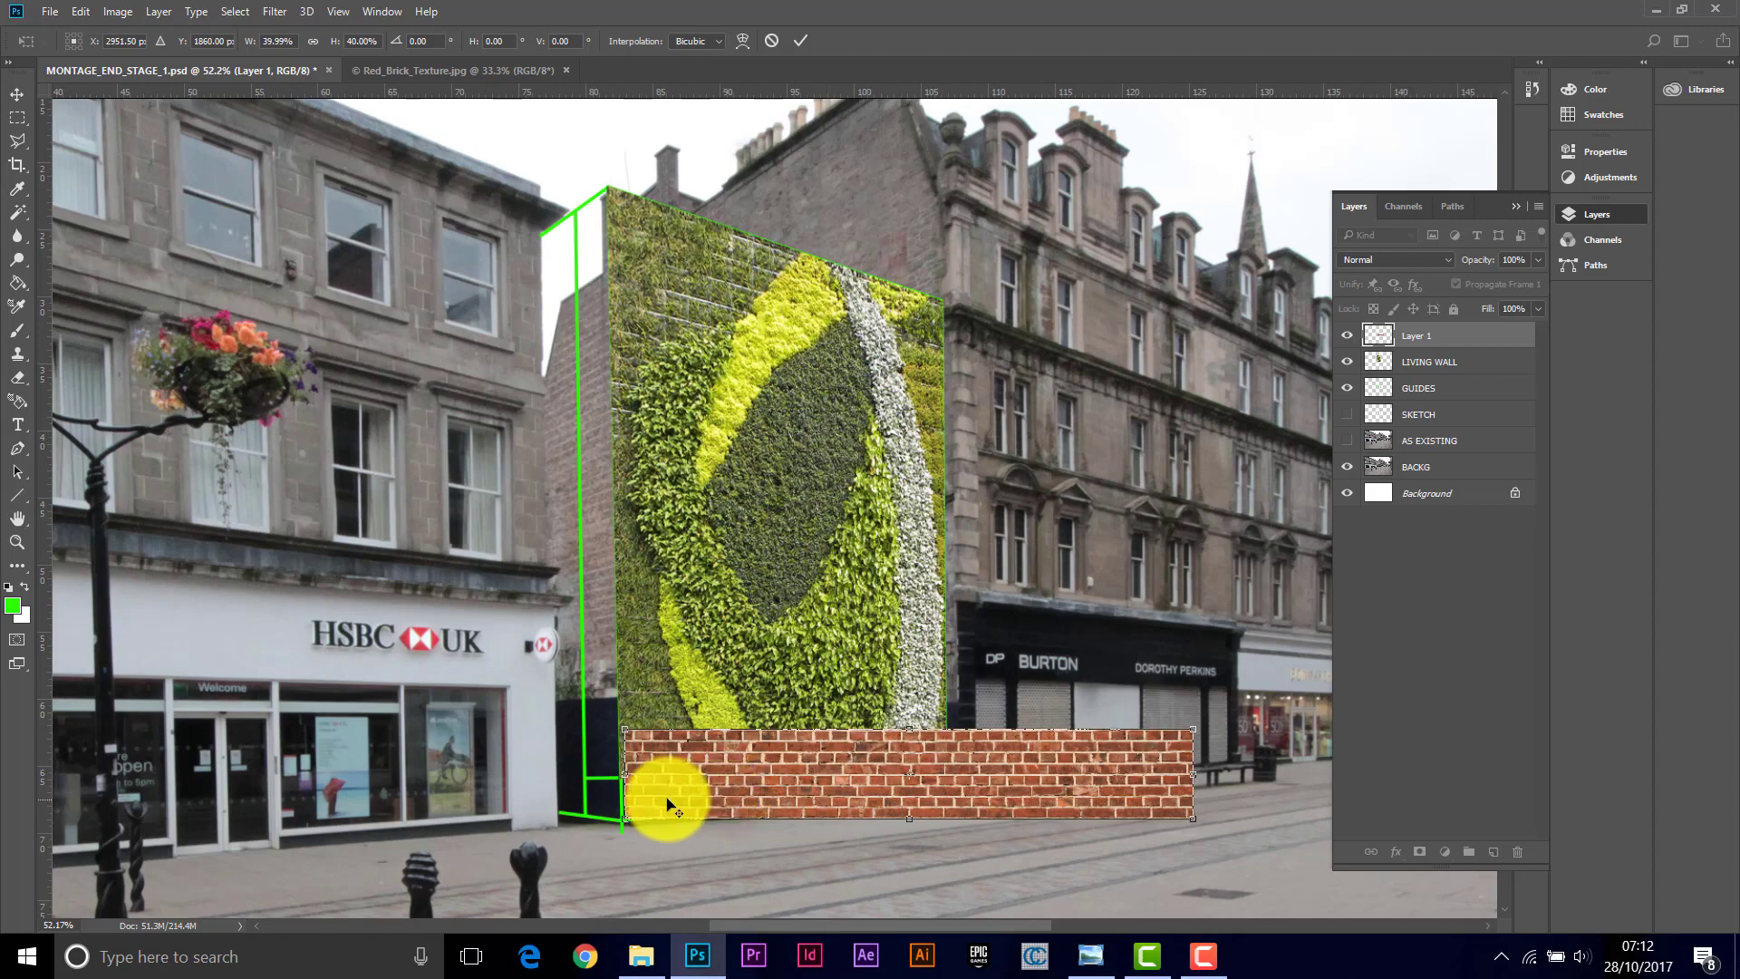
# Step: Narrow the brick strip to the width of the living wall's base and line it up beneath the wall
pyautogui.scroll(1, 670, 802)
pyautogui.moveTo(749, 926); pyautogui.dragTo(852, 924)
pyautogui.moveTo(466, 799); pyautogui.dragTo(473, 805)
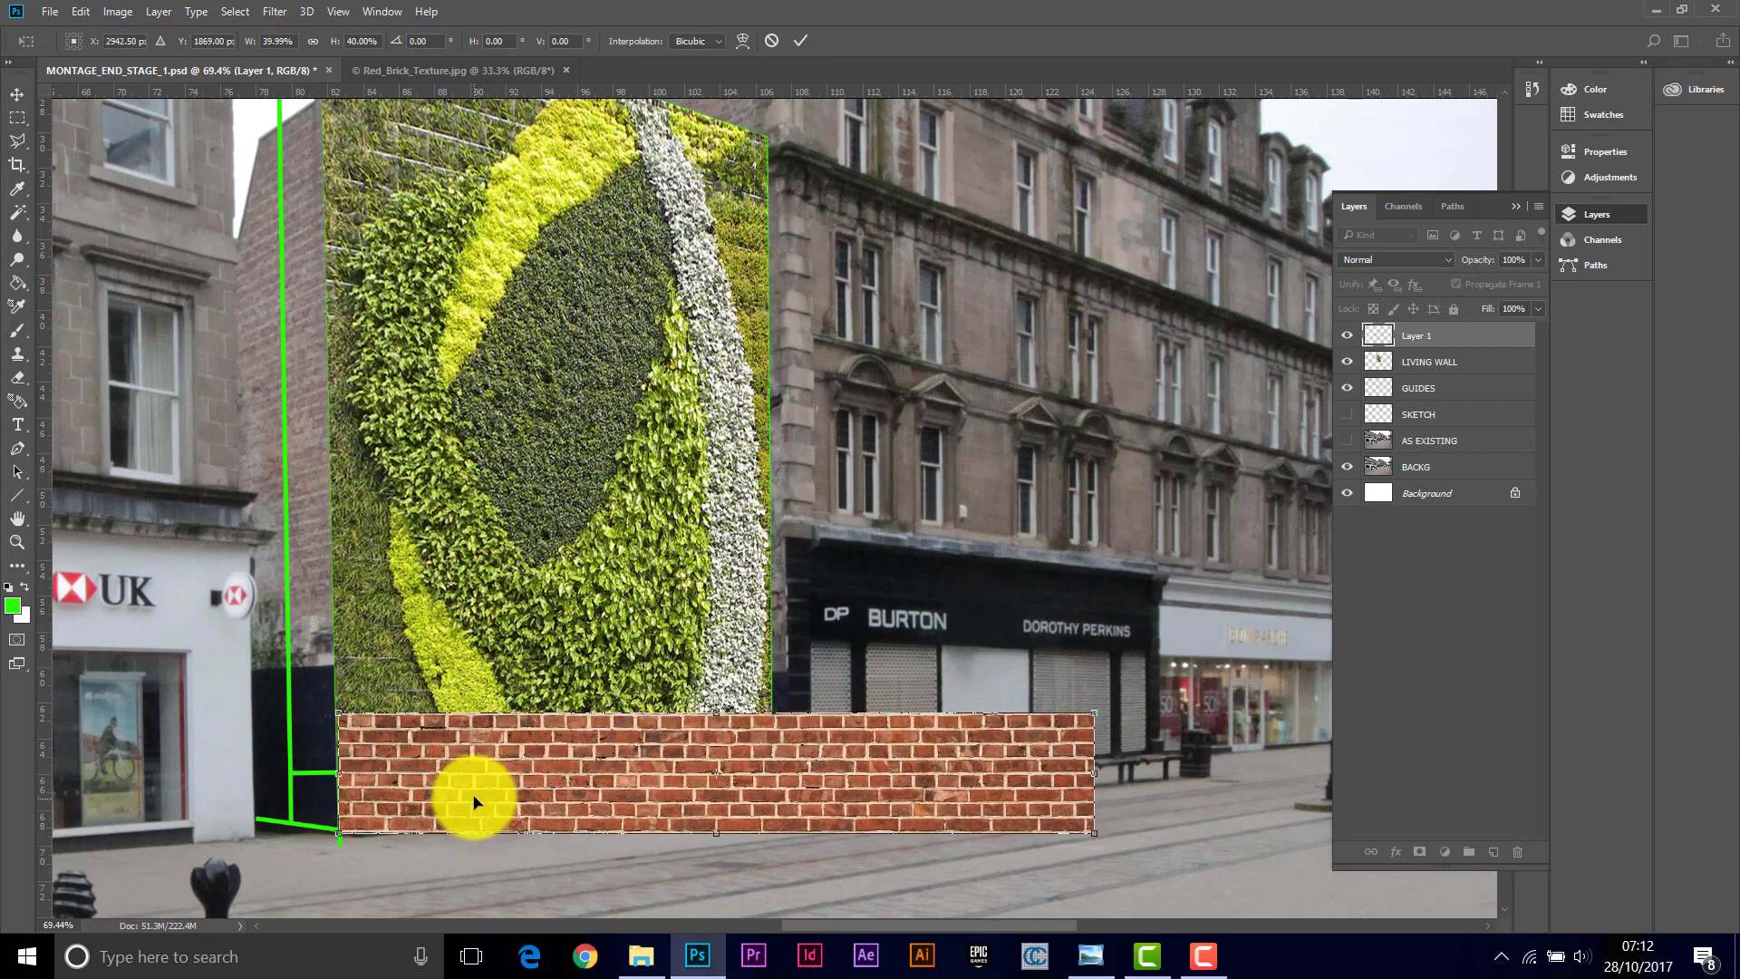
pyautogui.moveTo(1096, 715); pyautogui.dragTo(1064, 741)
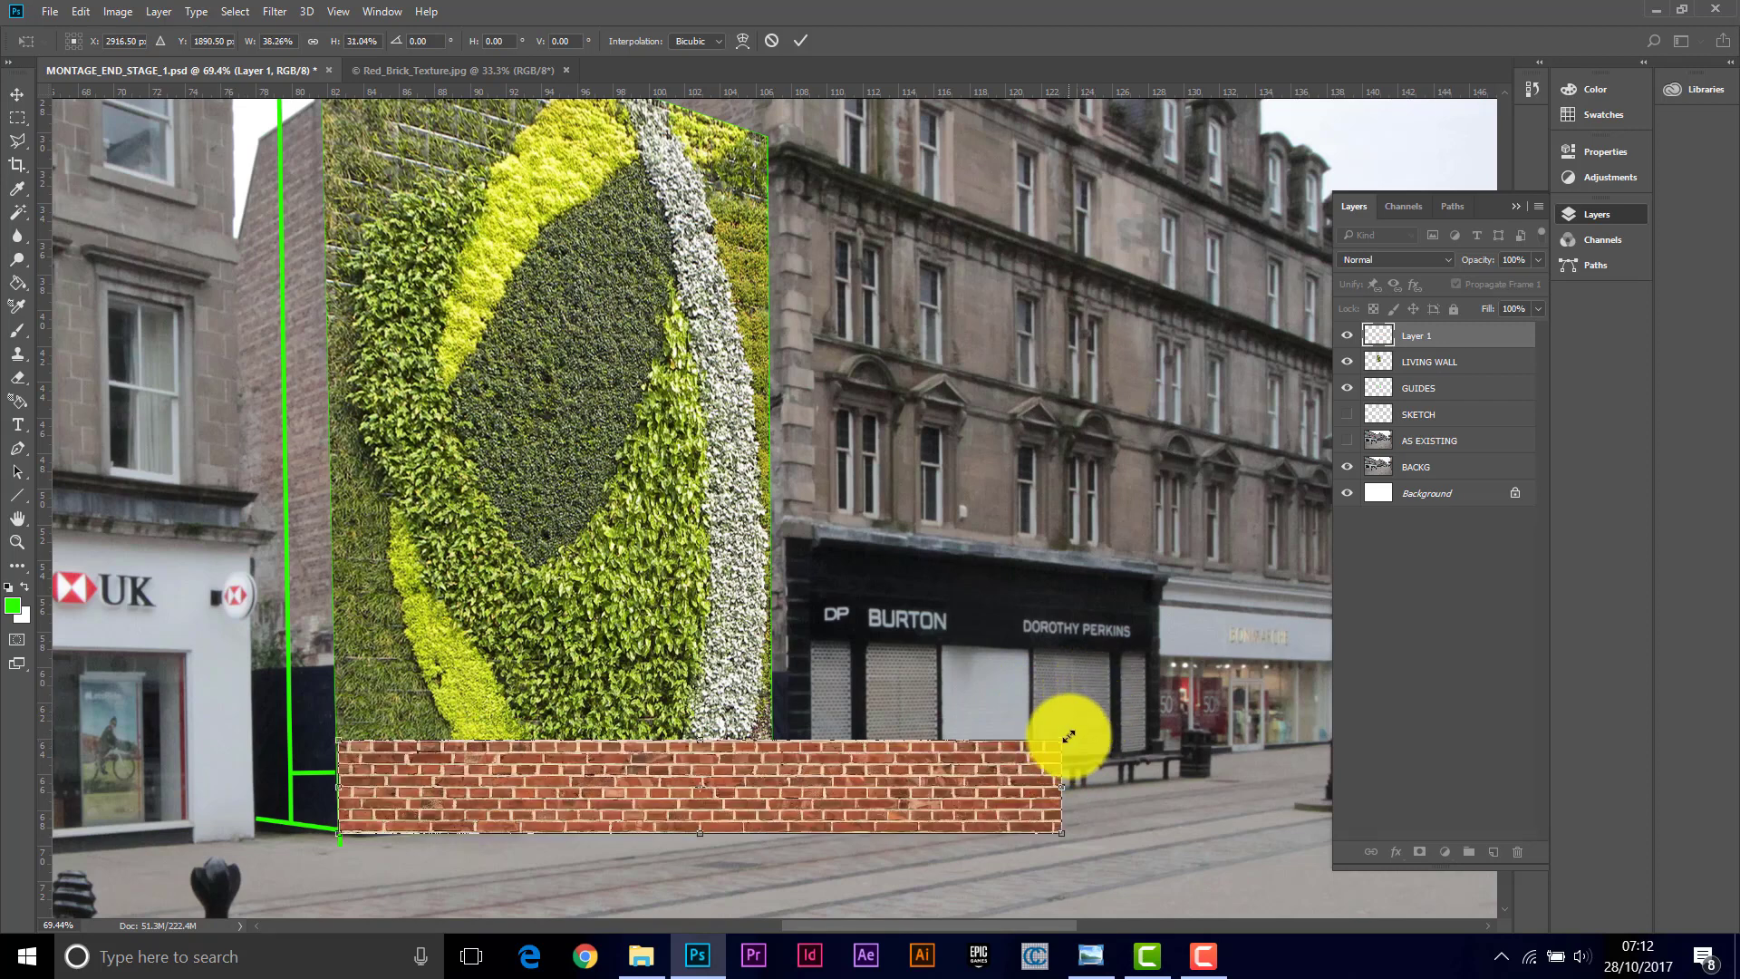
pyautogui.moveTo(1063, 738); pyautogui.dragTo(813, 771)
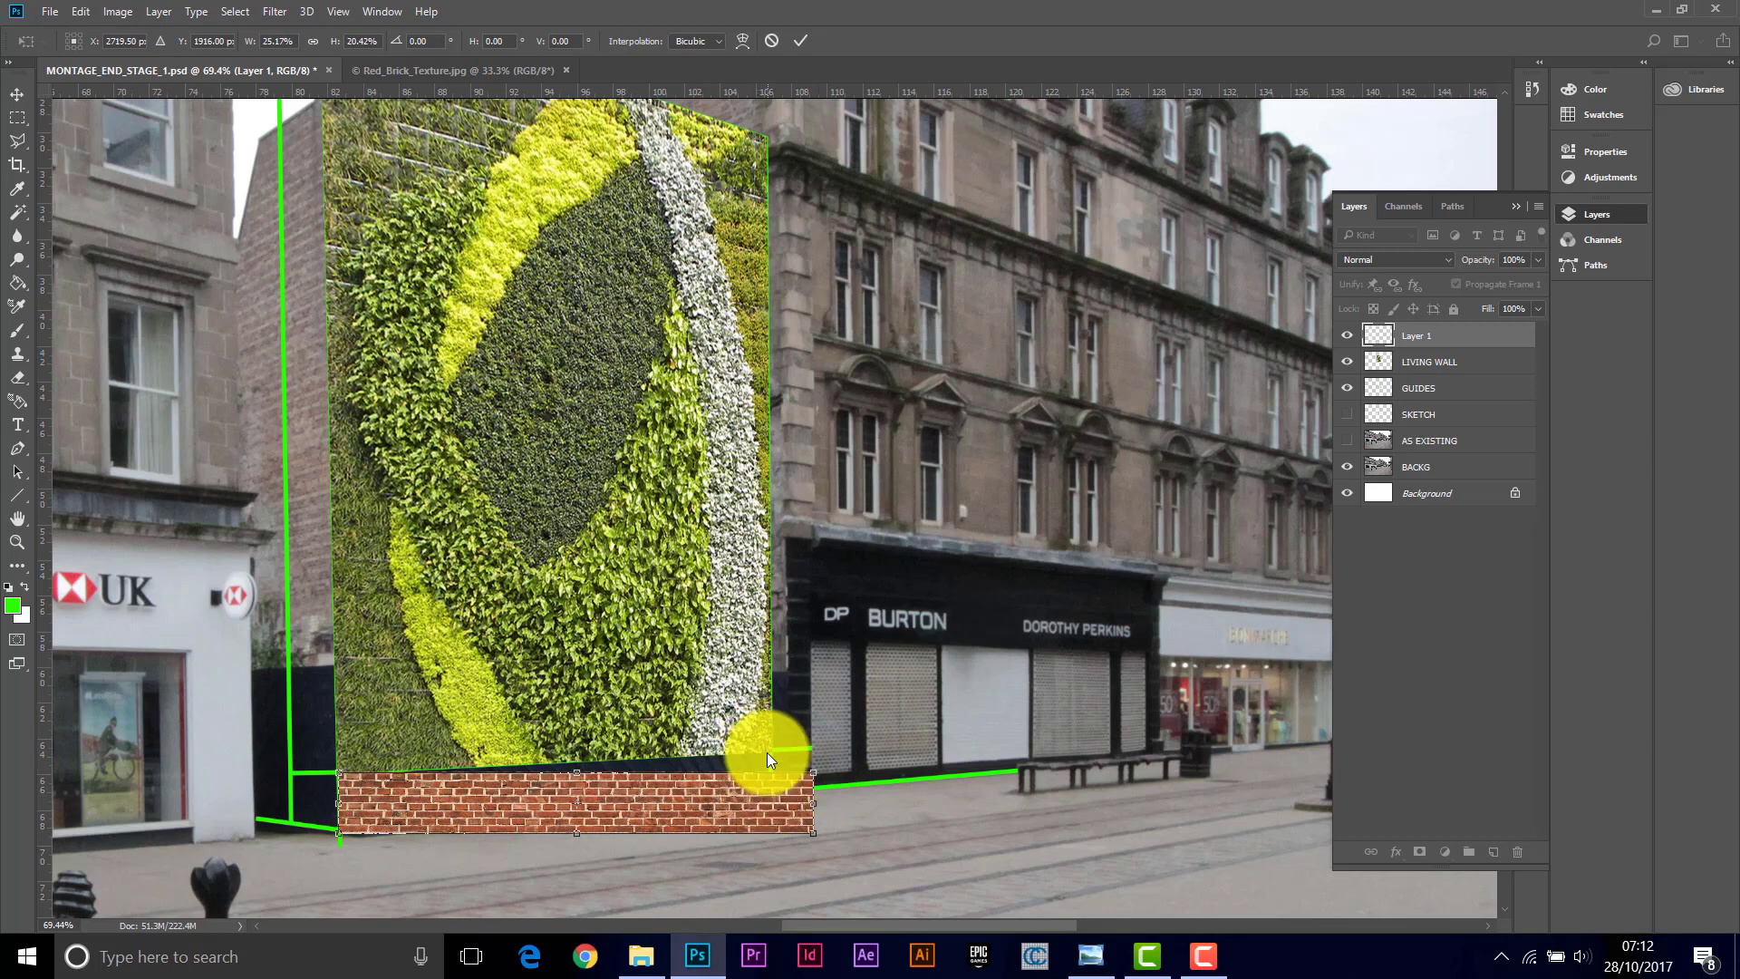
pyautogui.moveTo(823, 927); pyautogui.dragTo(787, 929)
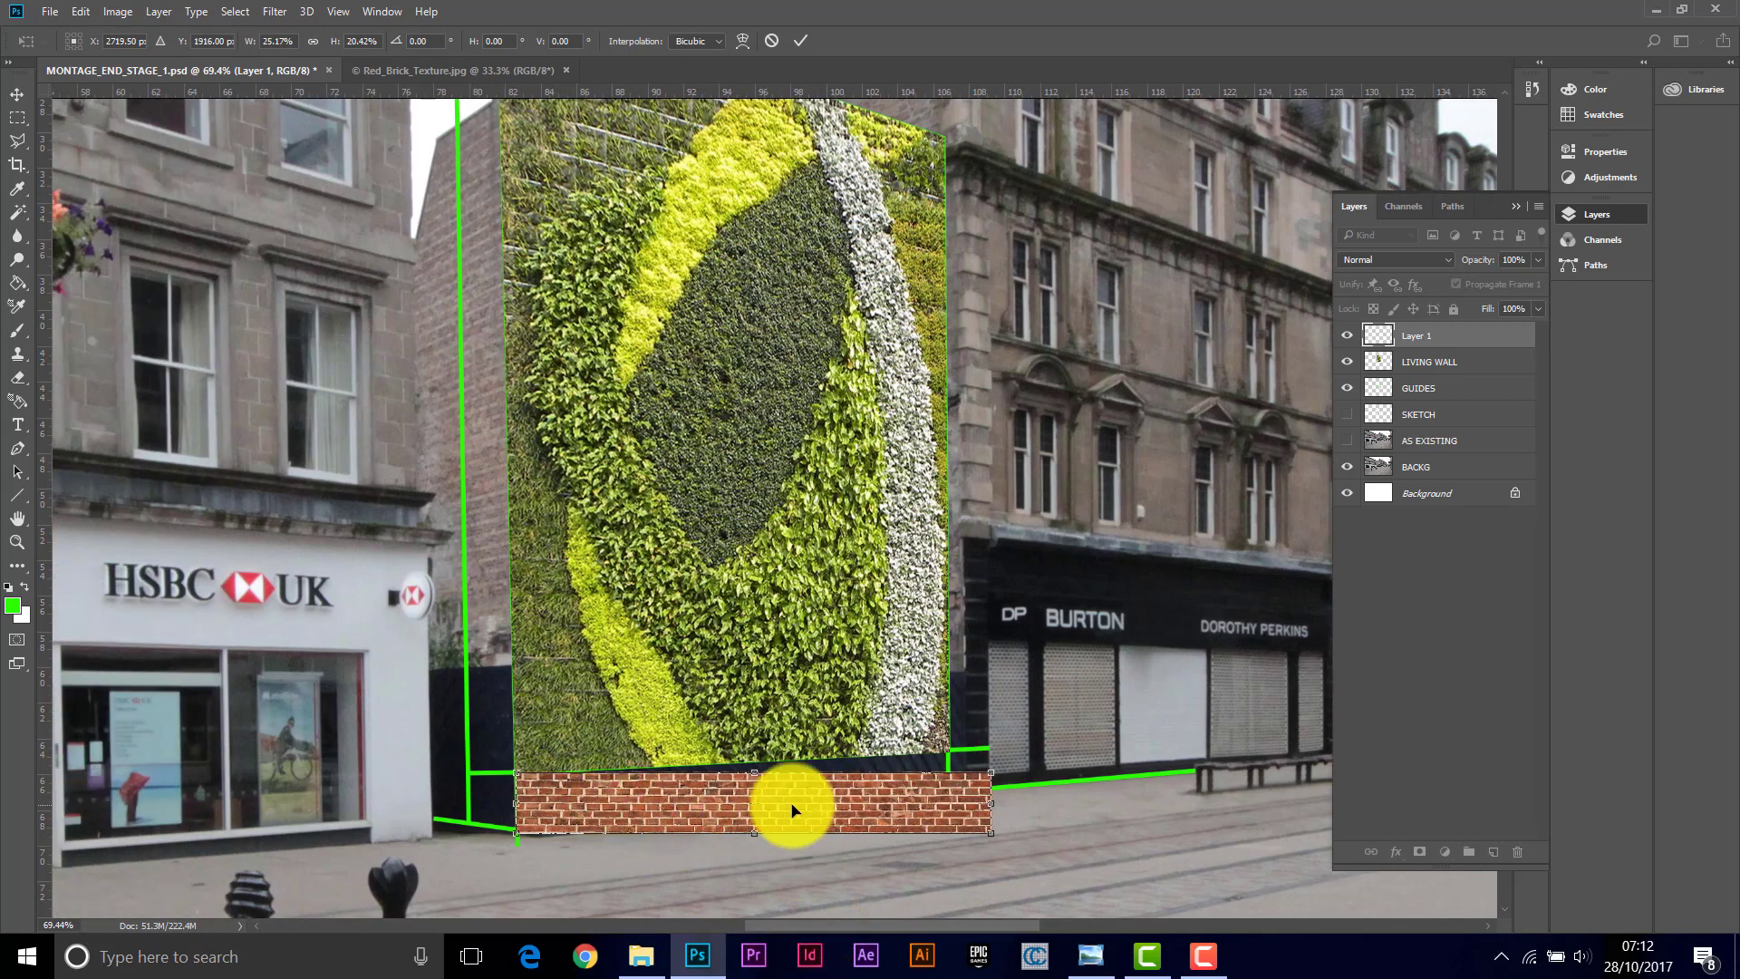
pyautogui.moveTo(679, 812); pyautogui.dragTo(680, 816)
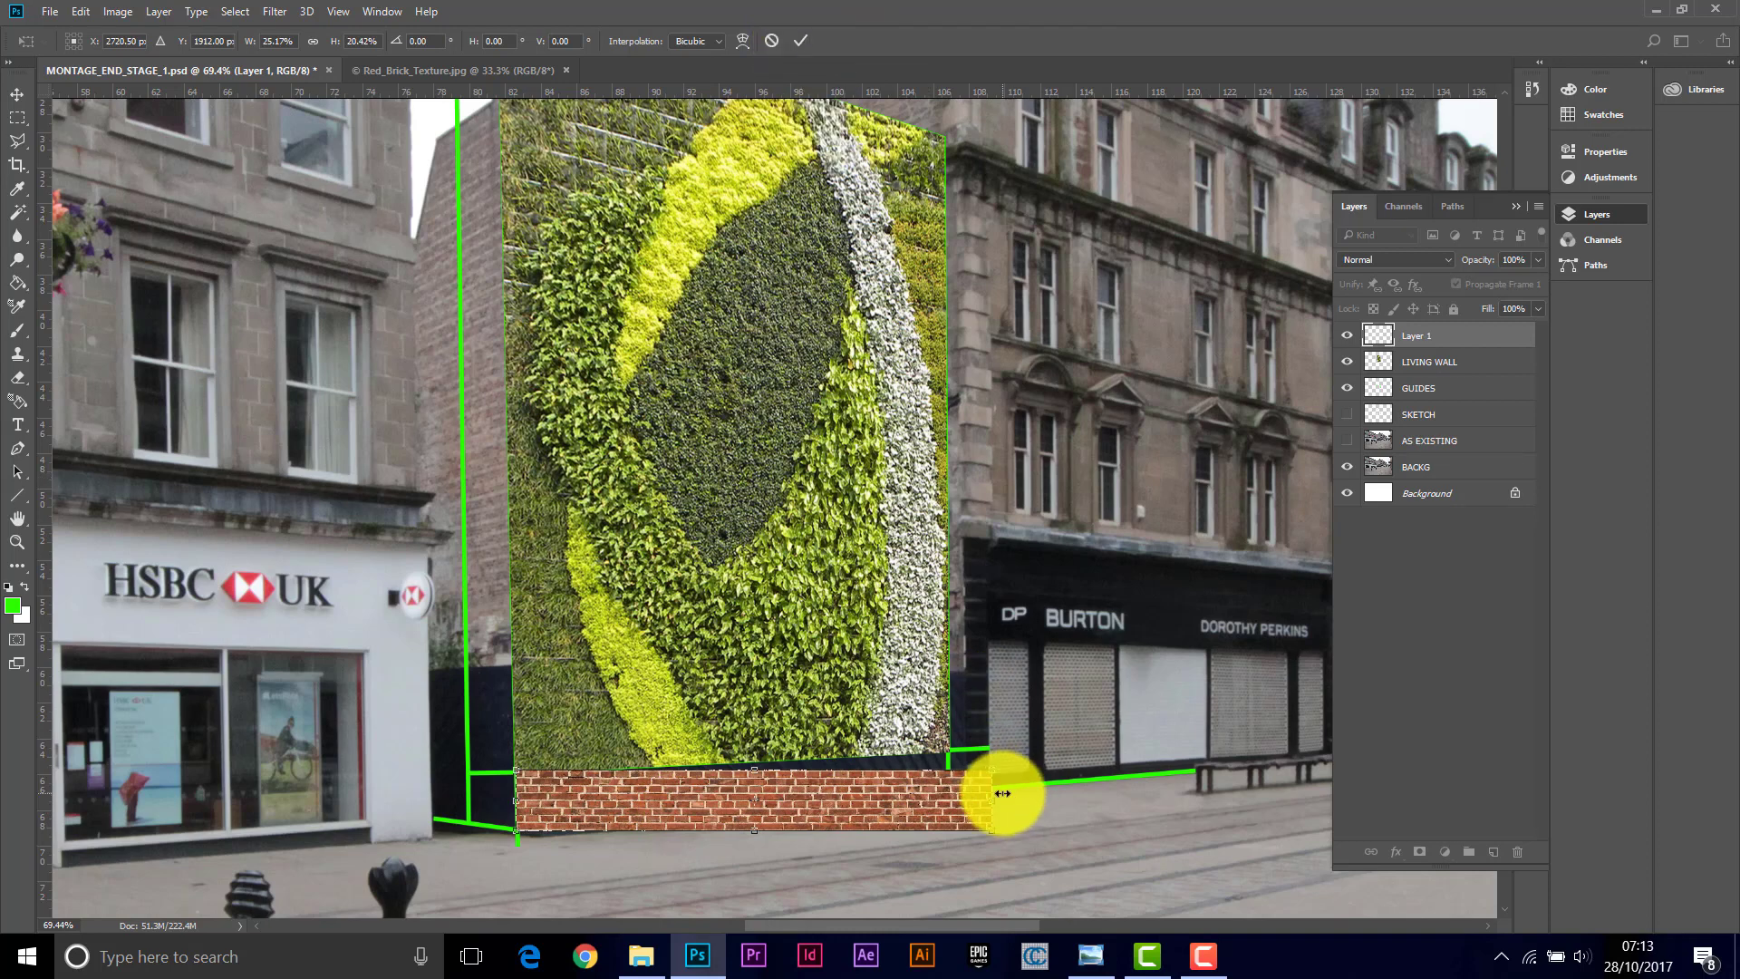
# Step: Distort the brick strip, pulling its right corners in to follow the facade's perspective guide line
pyautogui.click(79, 12)
pyautogui.moveTo(159, 504)
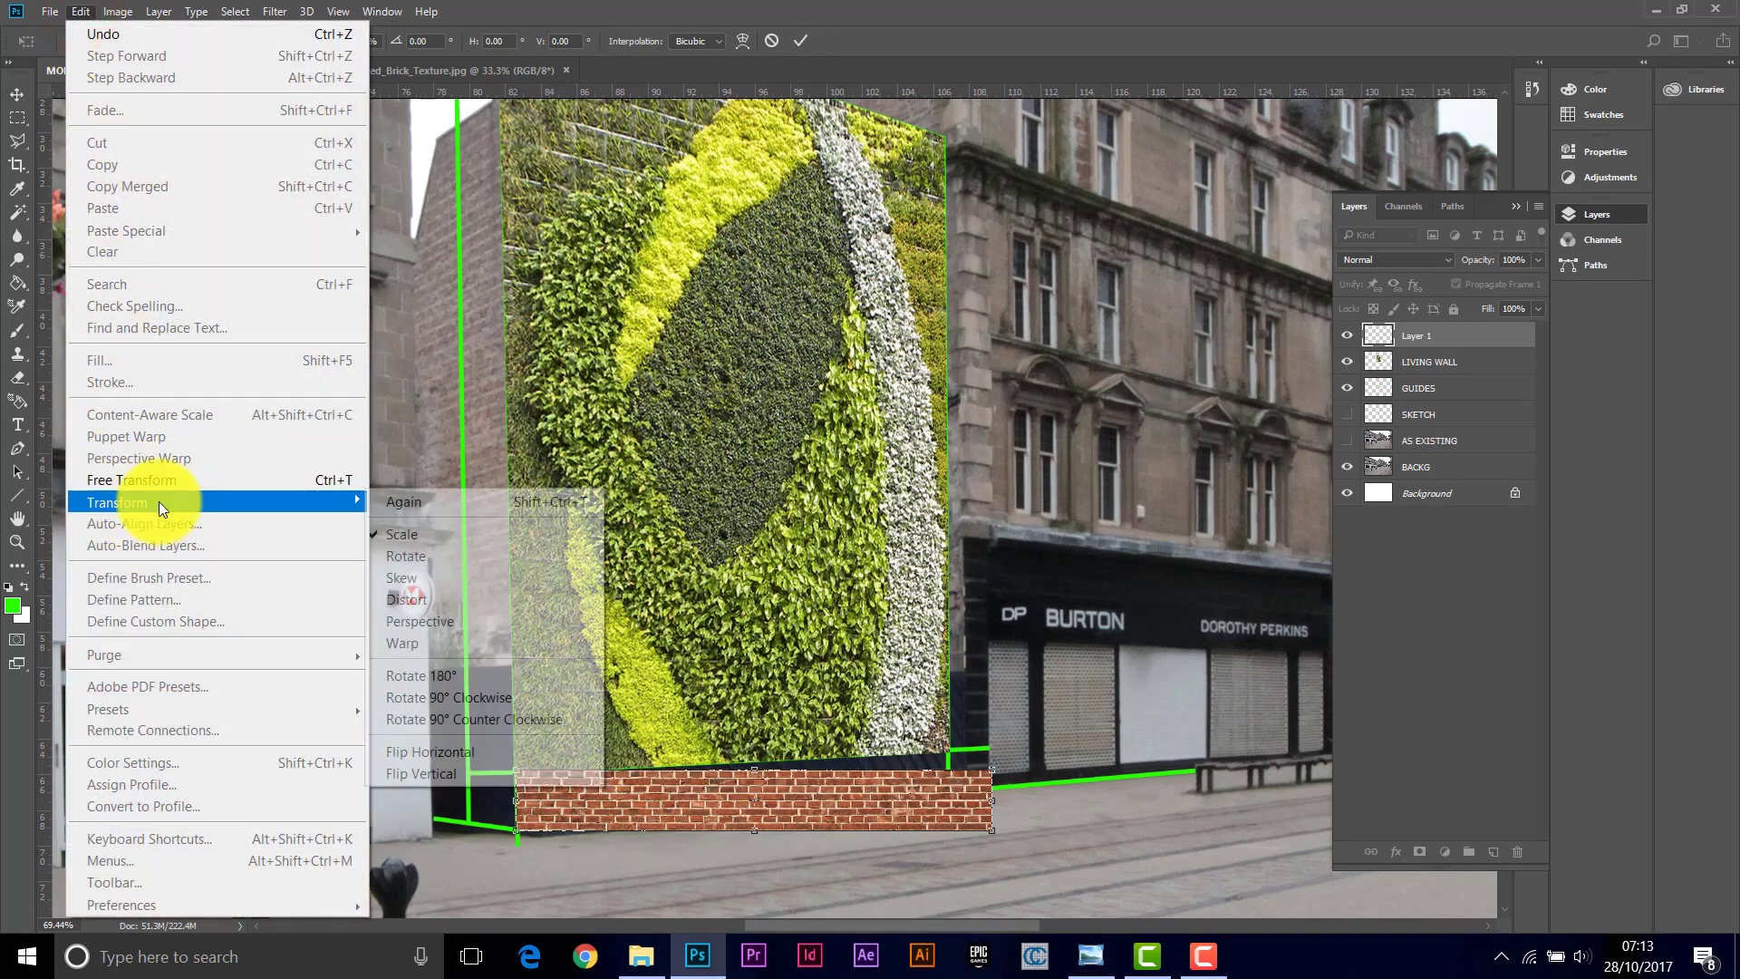
pyautogui.click(406, 598)
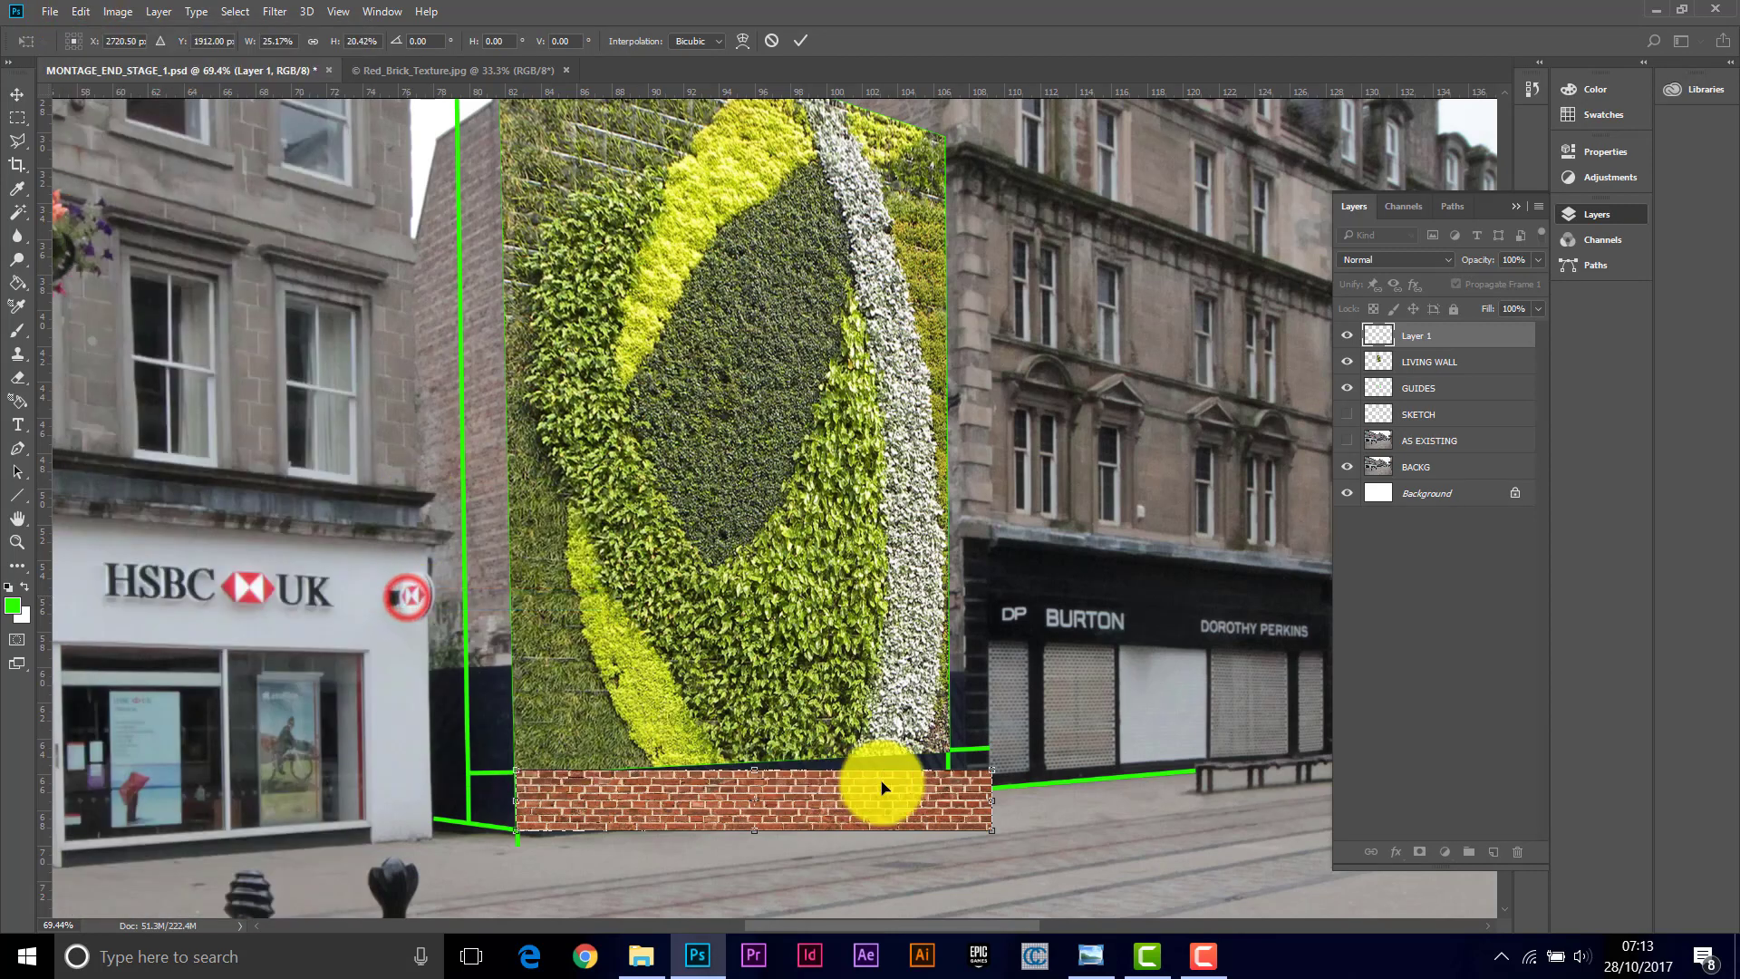
pyautogui.moveTo(992, 771); pyautogui.dragTo(948, 750)
pyautogui.moveTo(990, 828); pyautogui.dragTo(947, 793)
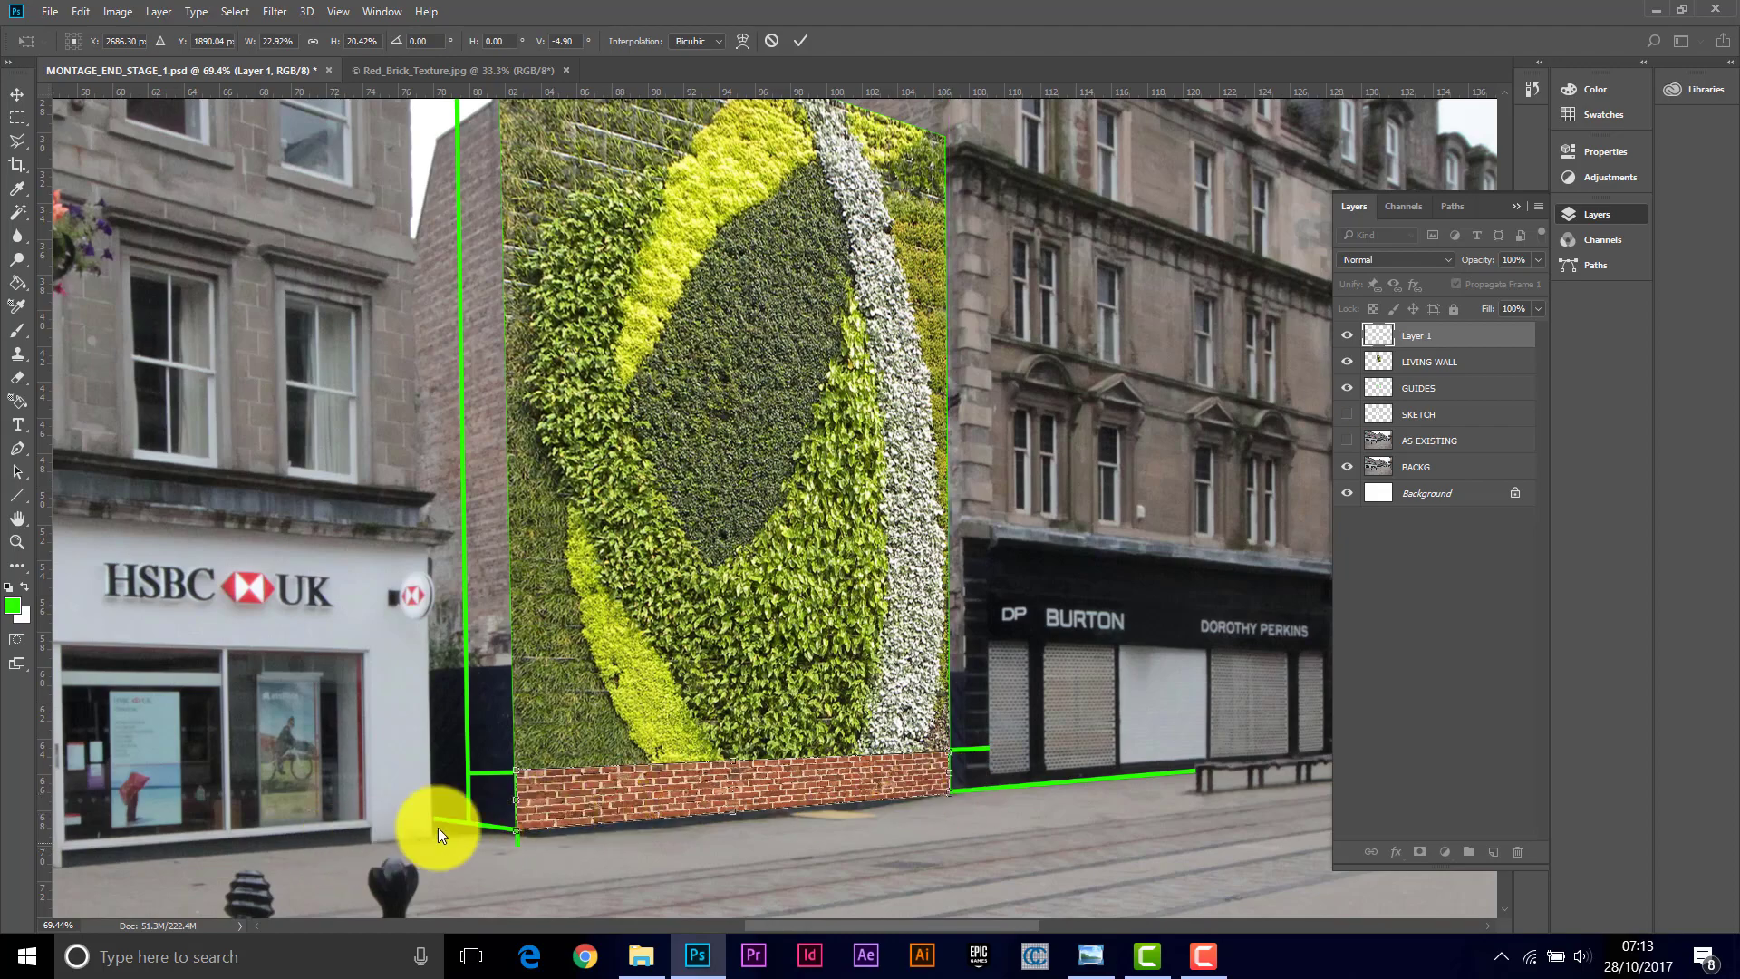
# Step: Fine-tune the distorted brick strip's corners against the green guide lines at high zoom, then commit the transform
pyautogui.scroll(5, 927, 812)
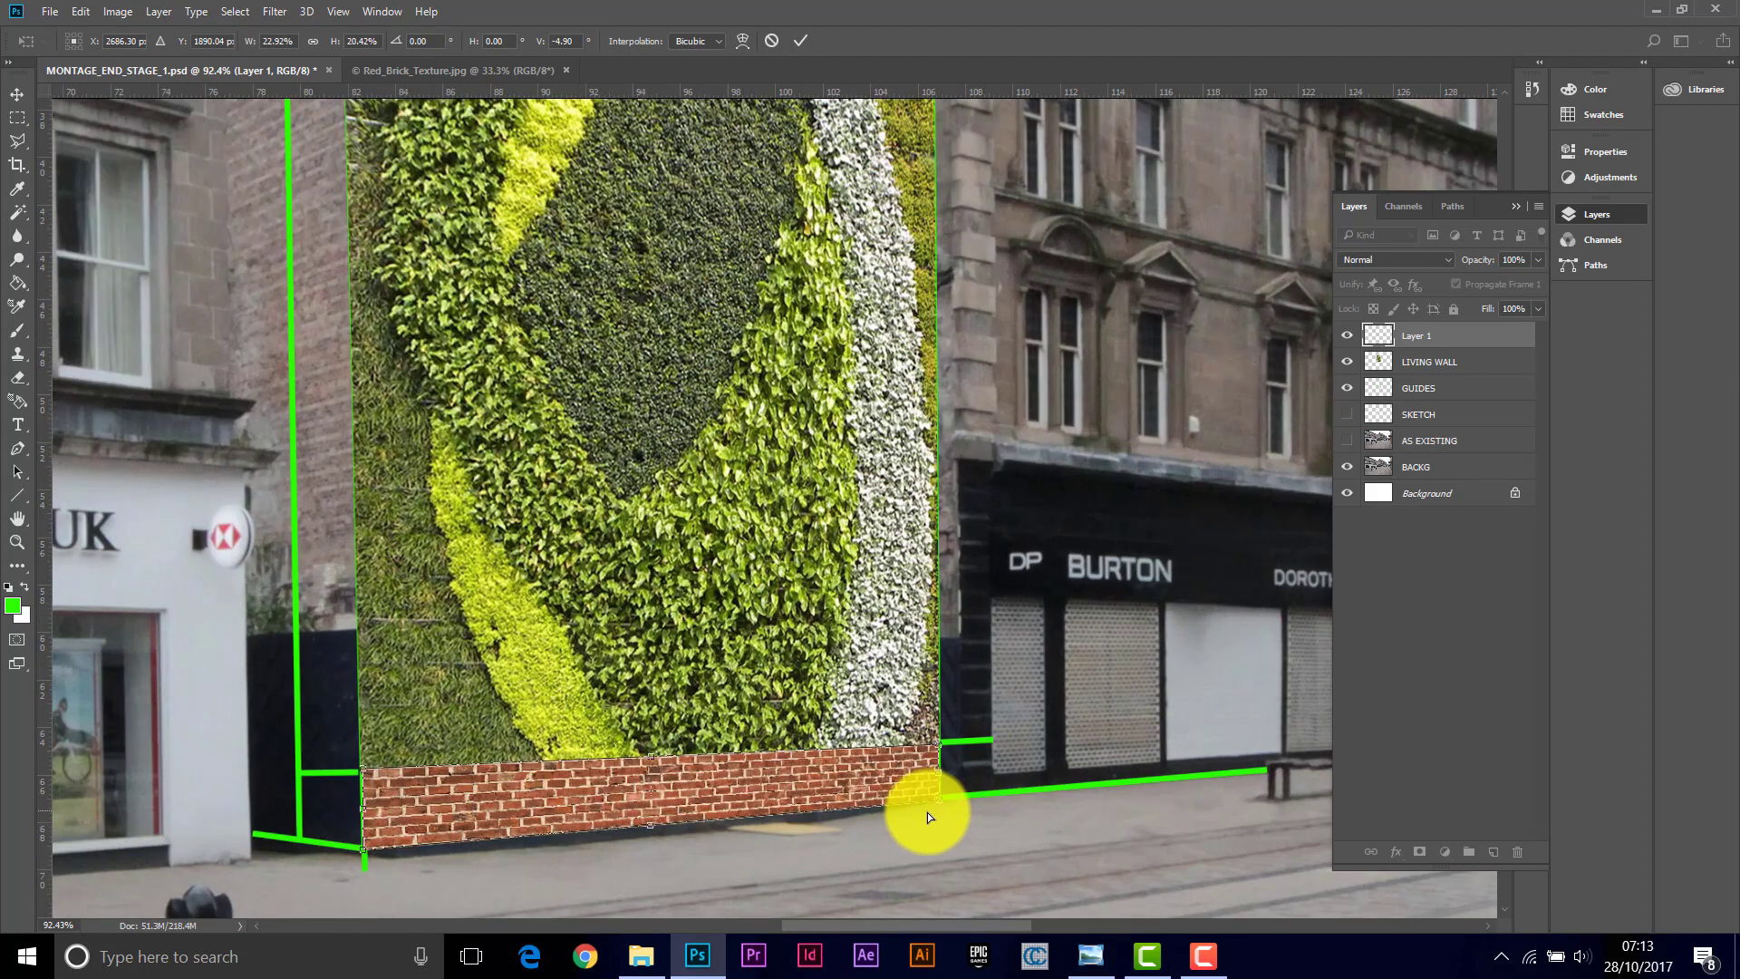
pyautogui.scroll(5, 927, 816)
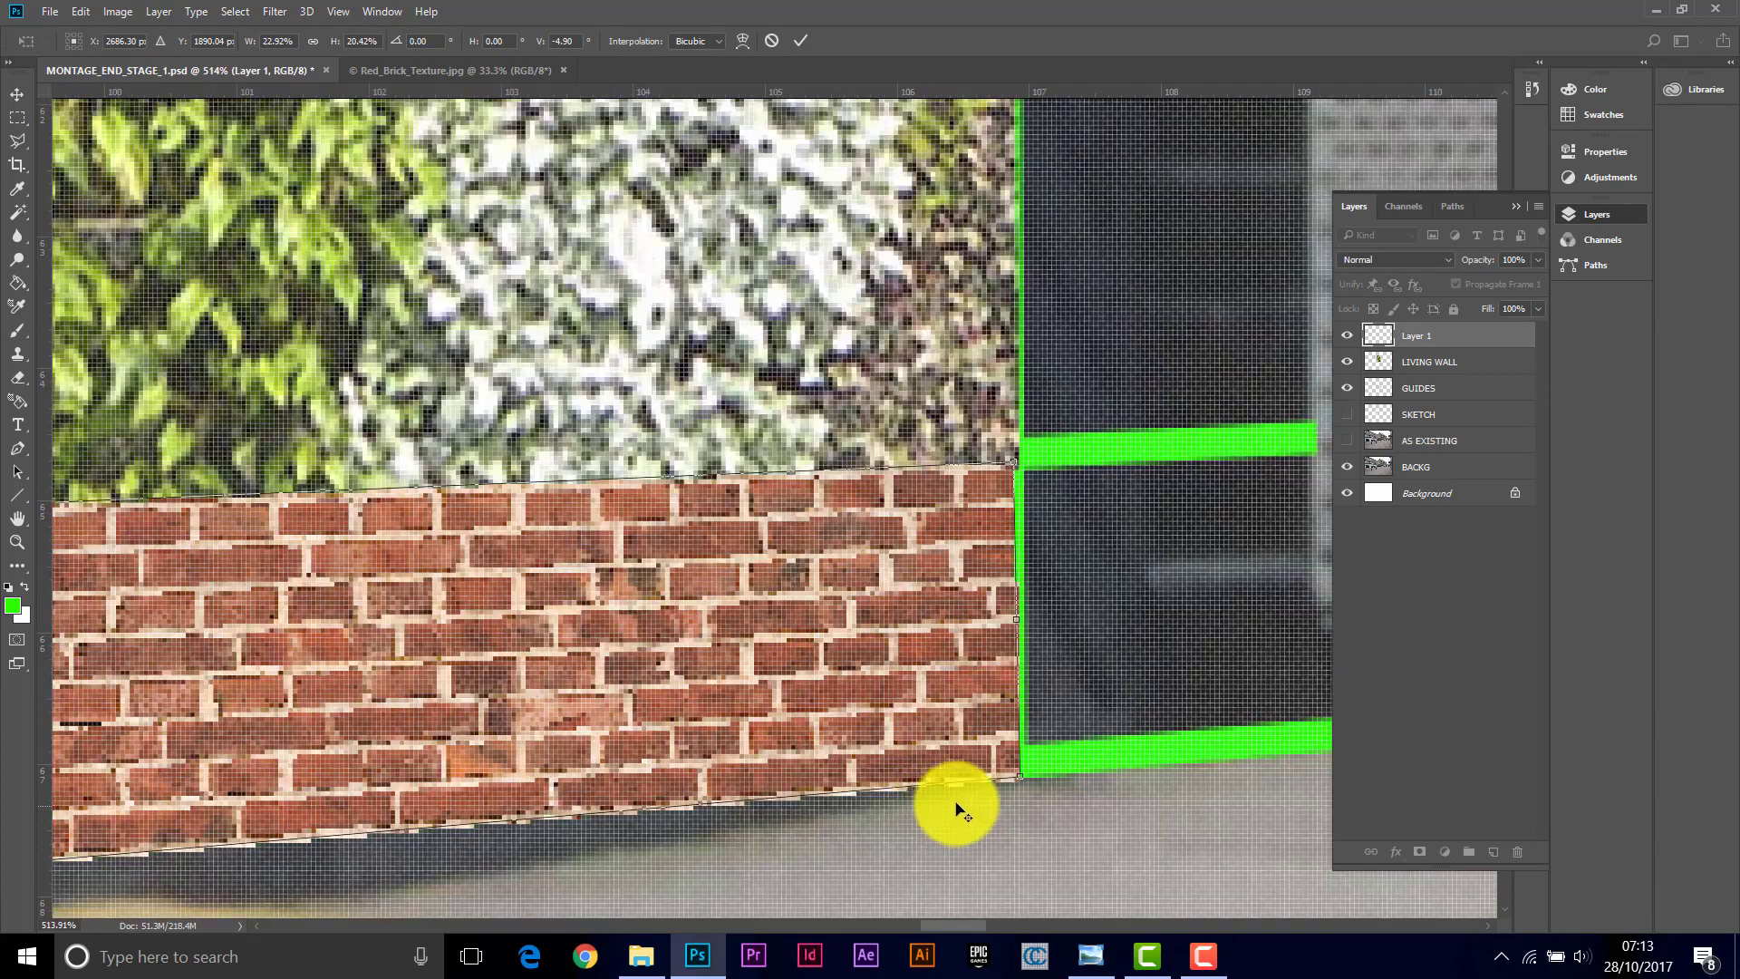
pyautogui.scroll(-2, 963, 802)
pyautogui.scroll(2, 972, 679)
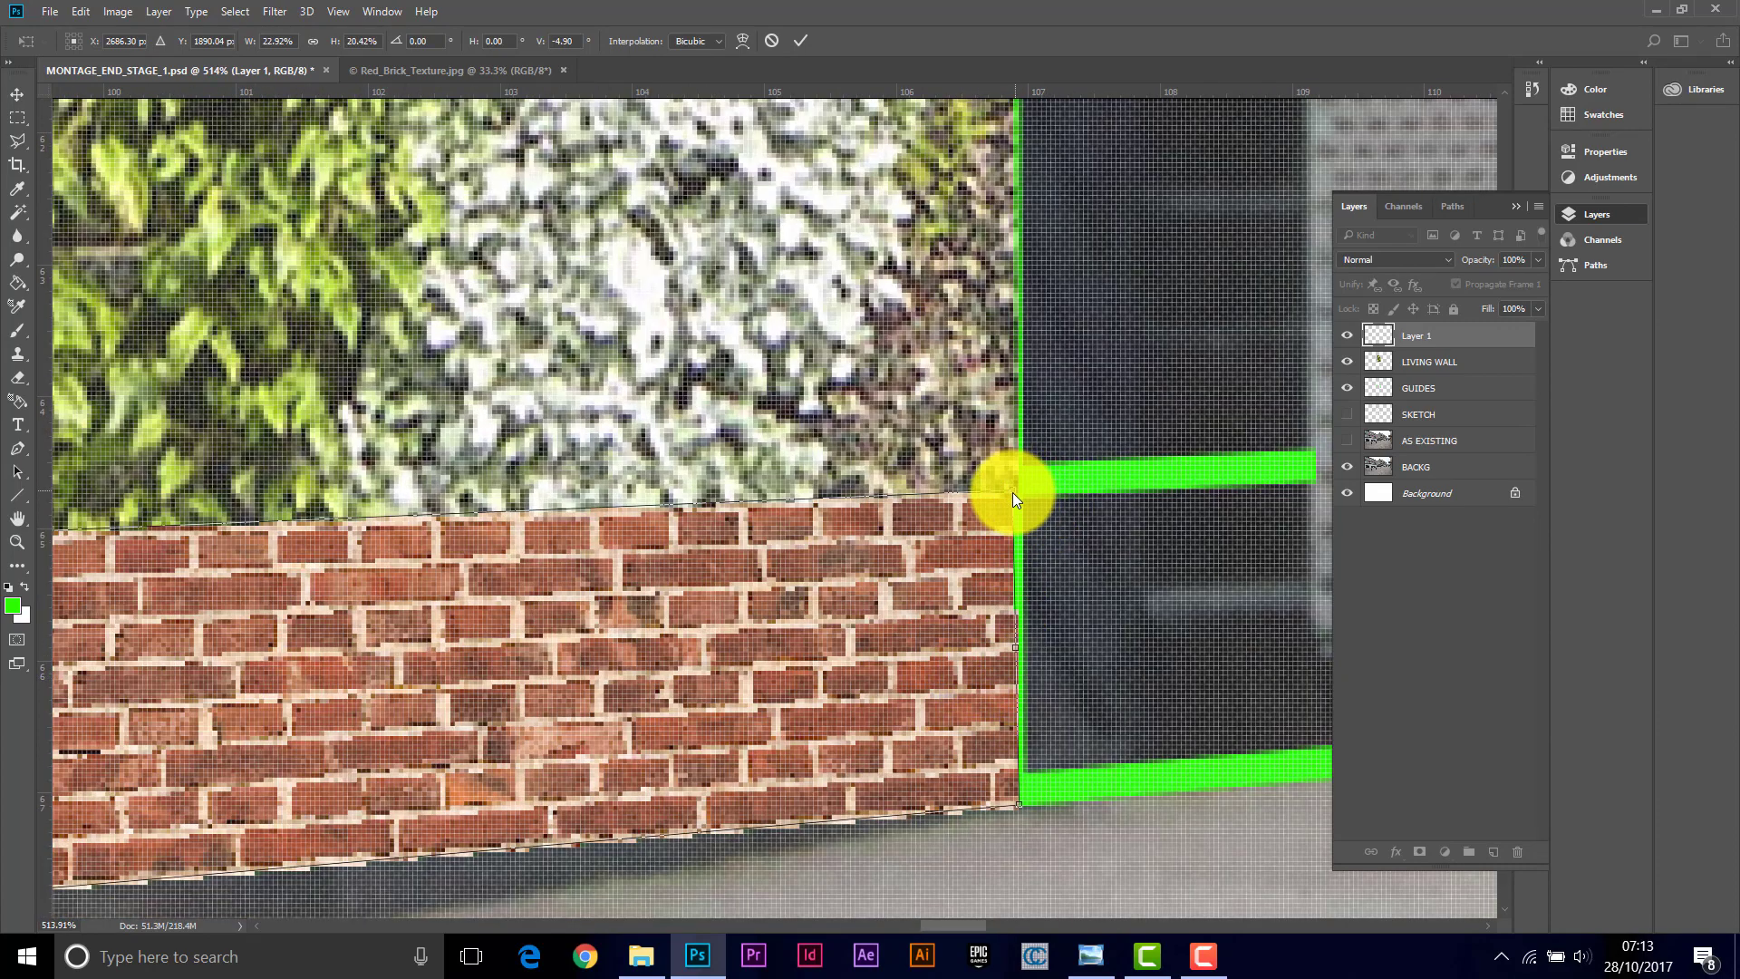
pyautogui.moveTo(1013, 497); pyautogui.dragTo(1015, 498)
pyautogui.moveTo(1018, 803); pyautogui.dragTo(1022, 802)
pyautogui.moveTo(963, 925); pyautogui.dragTo(833, 921)
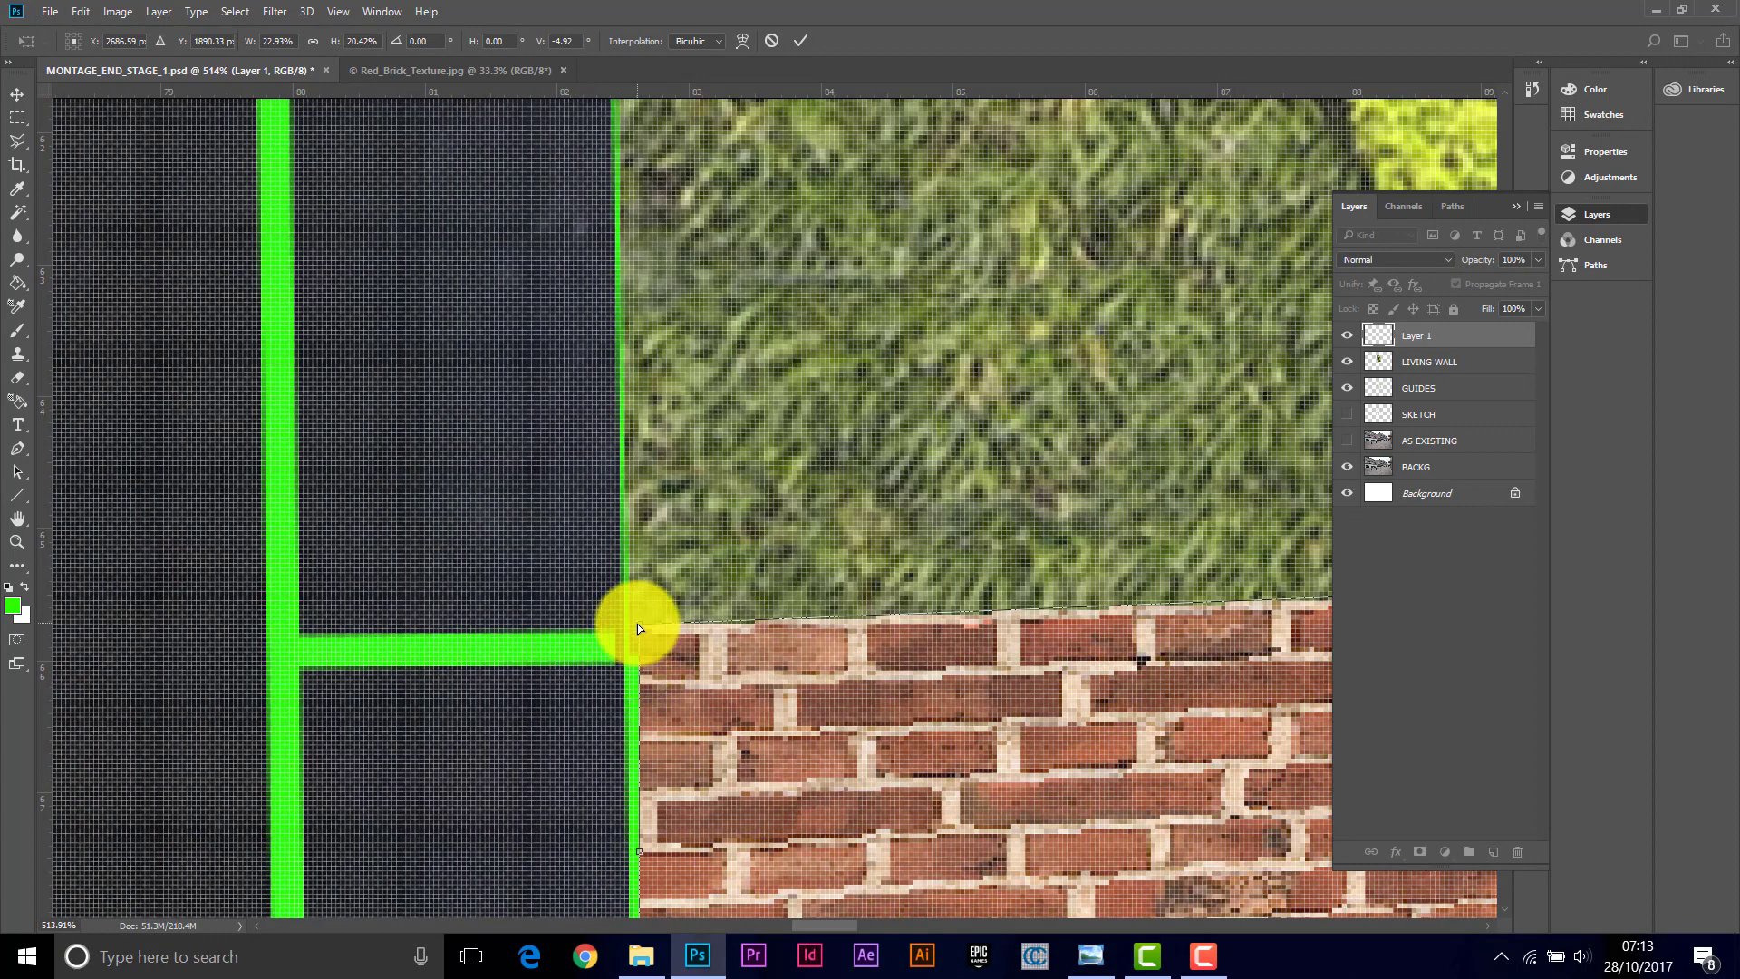
pyautogui.moveTo(634, 628); pyautogui.dragTo(627, 654)
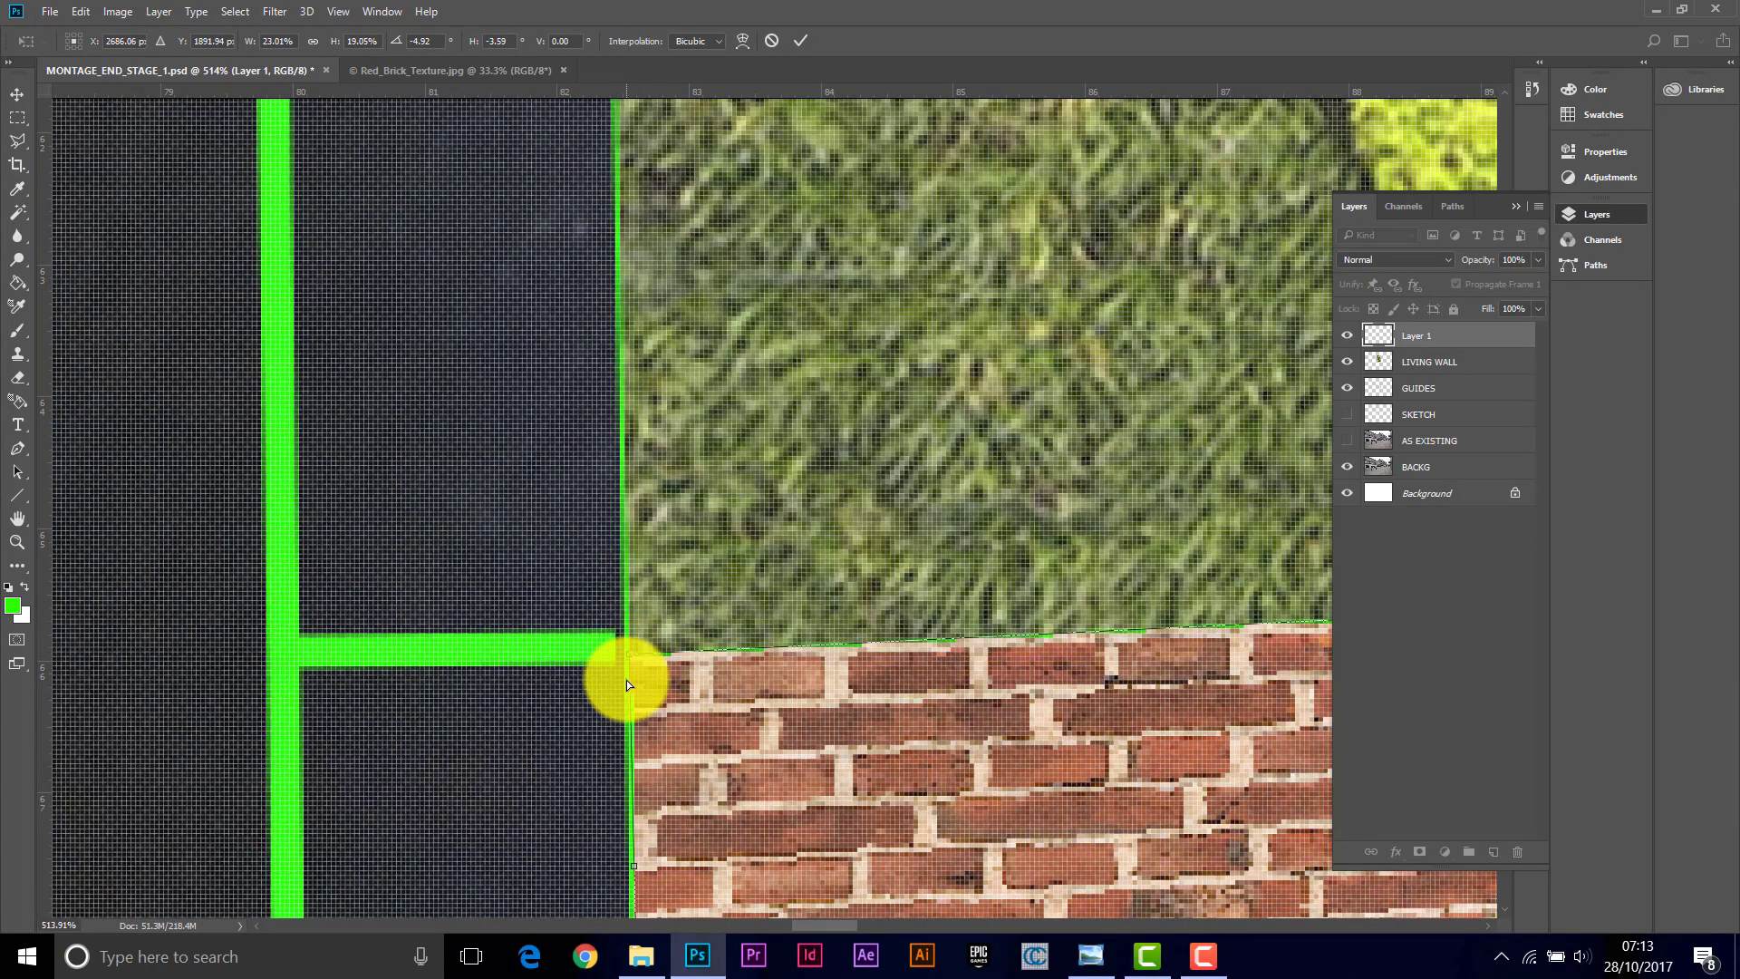
pyautogui.scroll(-5, 627, 680)
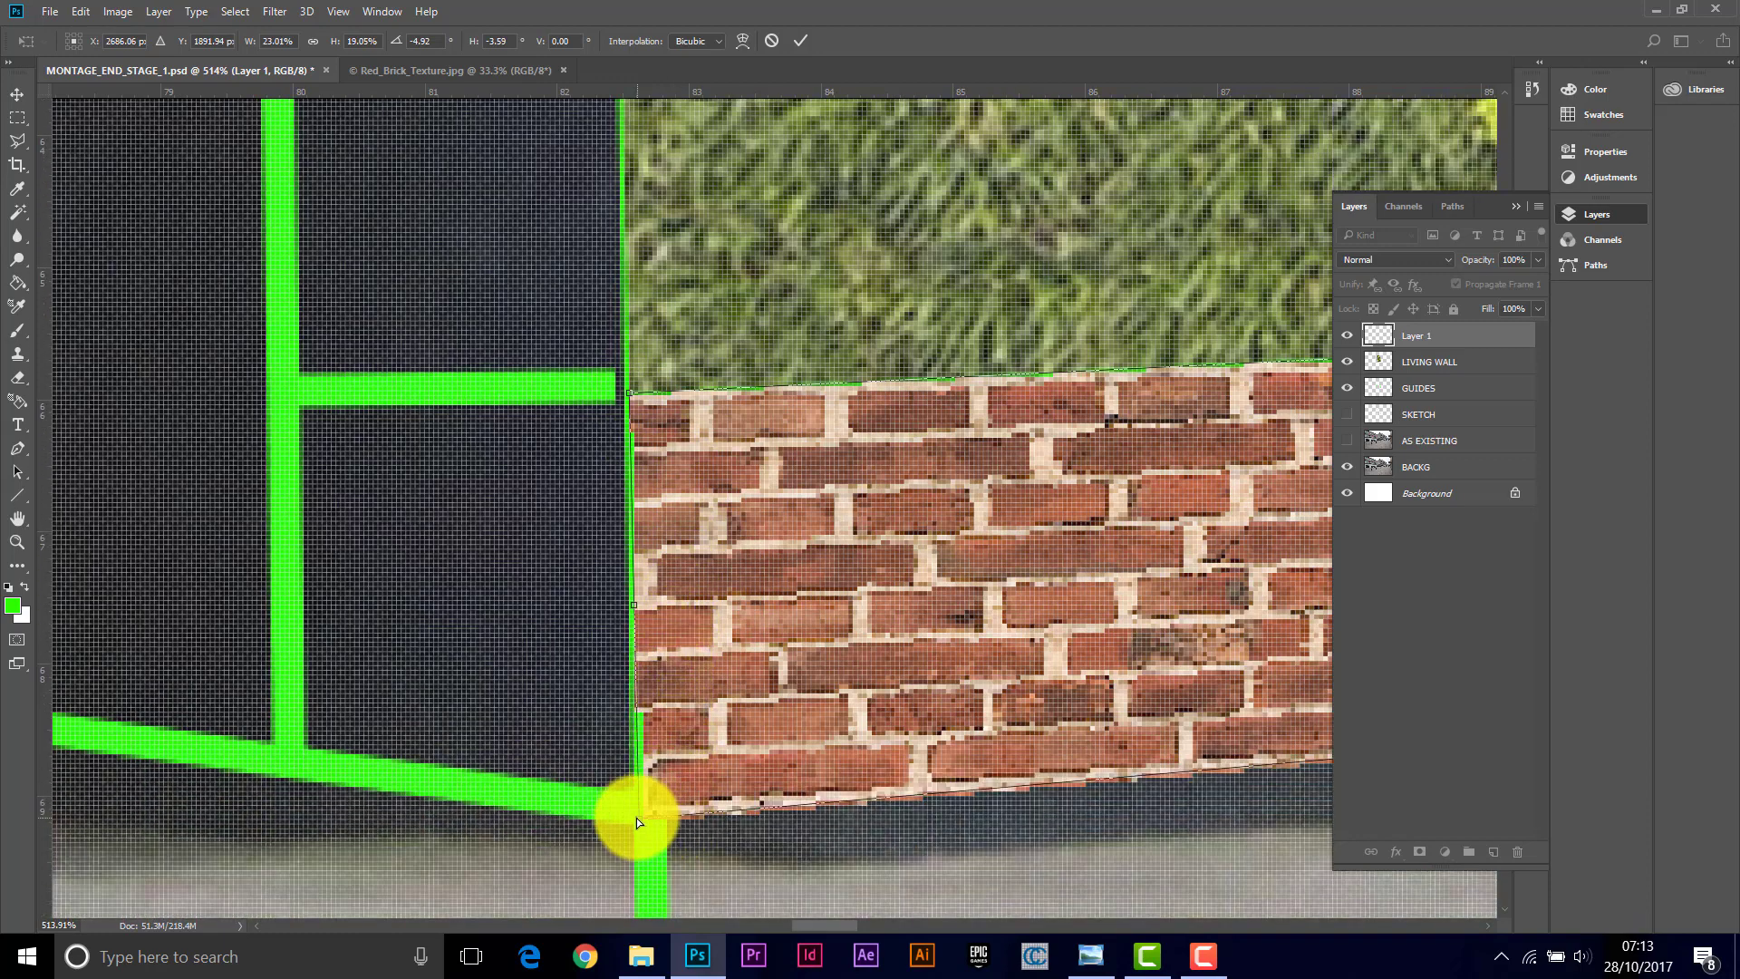
pyautogui.moveTo(640, 817); pyautogui.dragTo(638, 824)
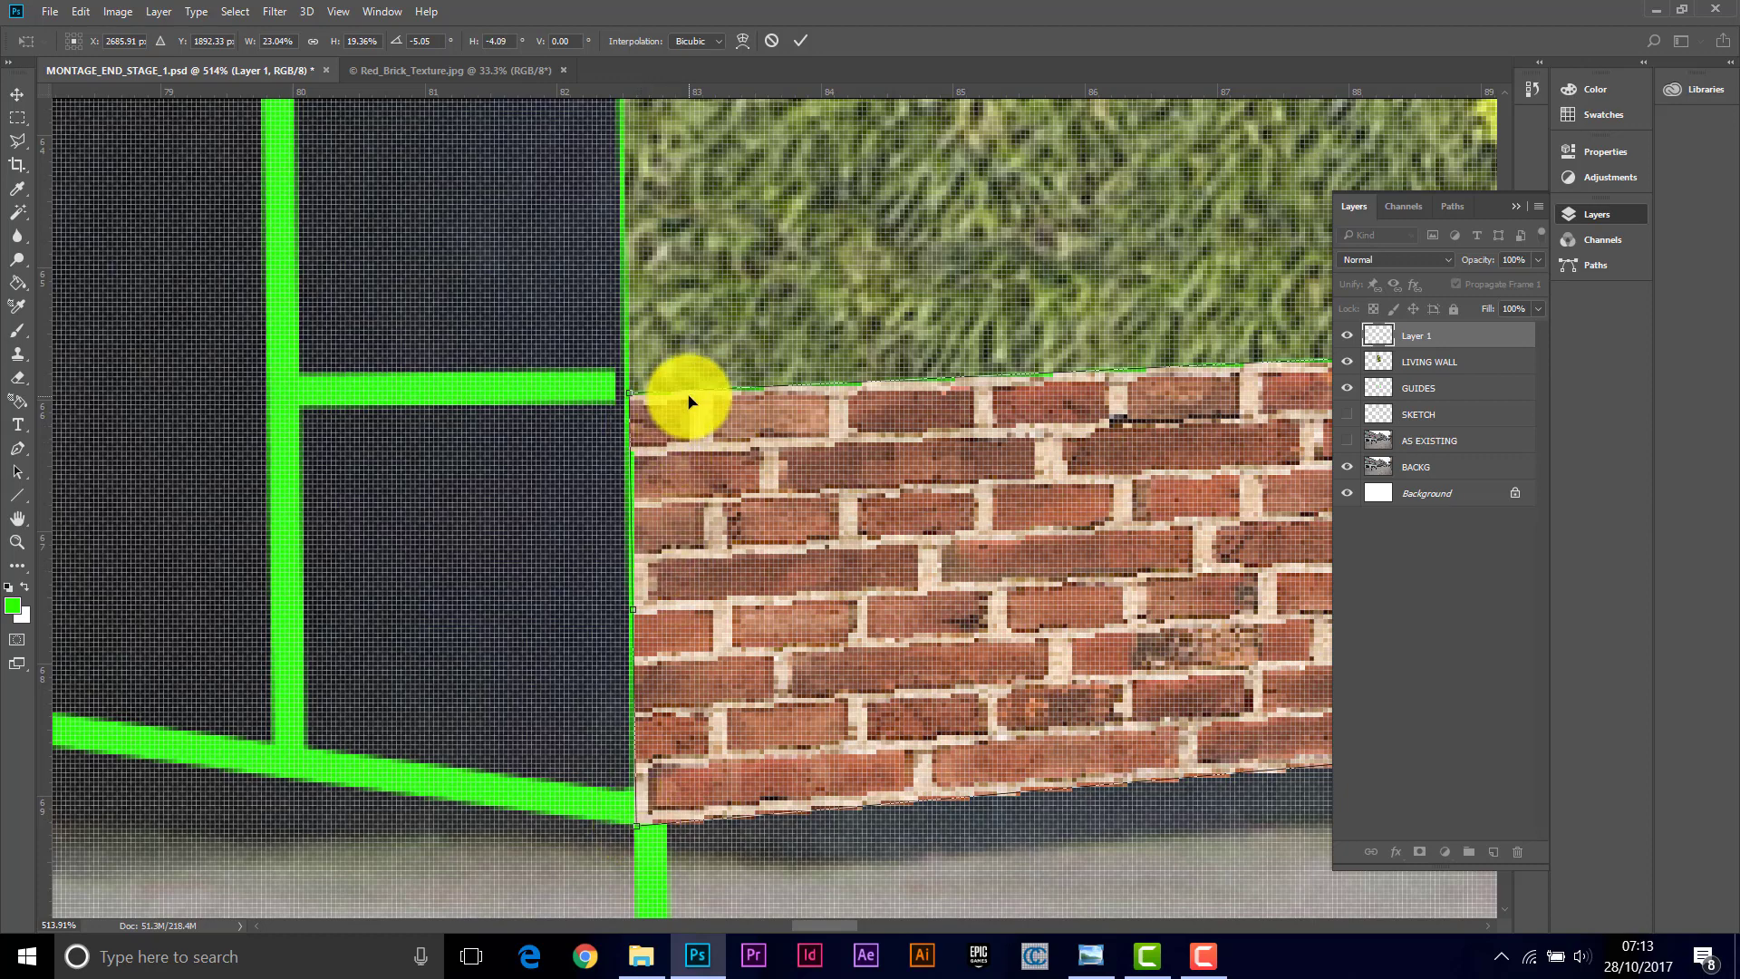
pyautogui.moveTo(629, 393); pyautogui.dragTo(629, 389)
pyautogui.moveTo(819, 923); pyautogui.dragTo(944, 905)
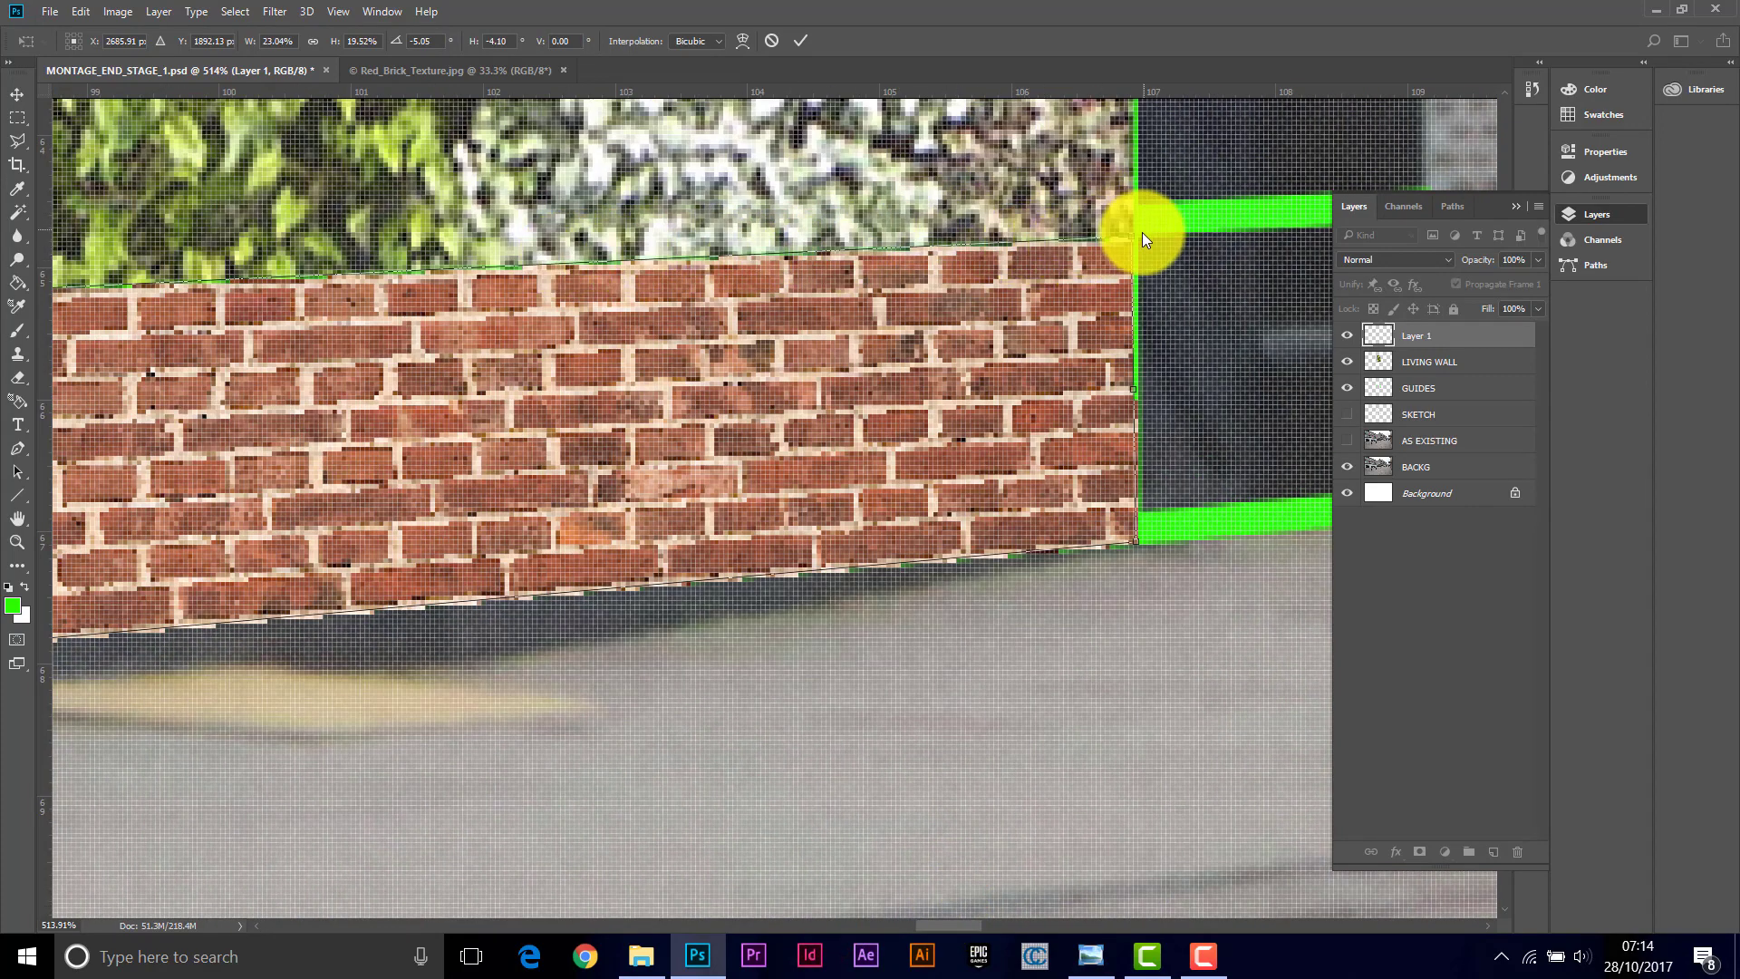
pyautogui.moveTo(1132, 238); pyautogui.dragTo(1136, 232)
pyautogui.click(801, 40)
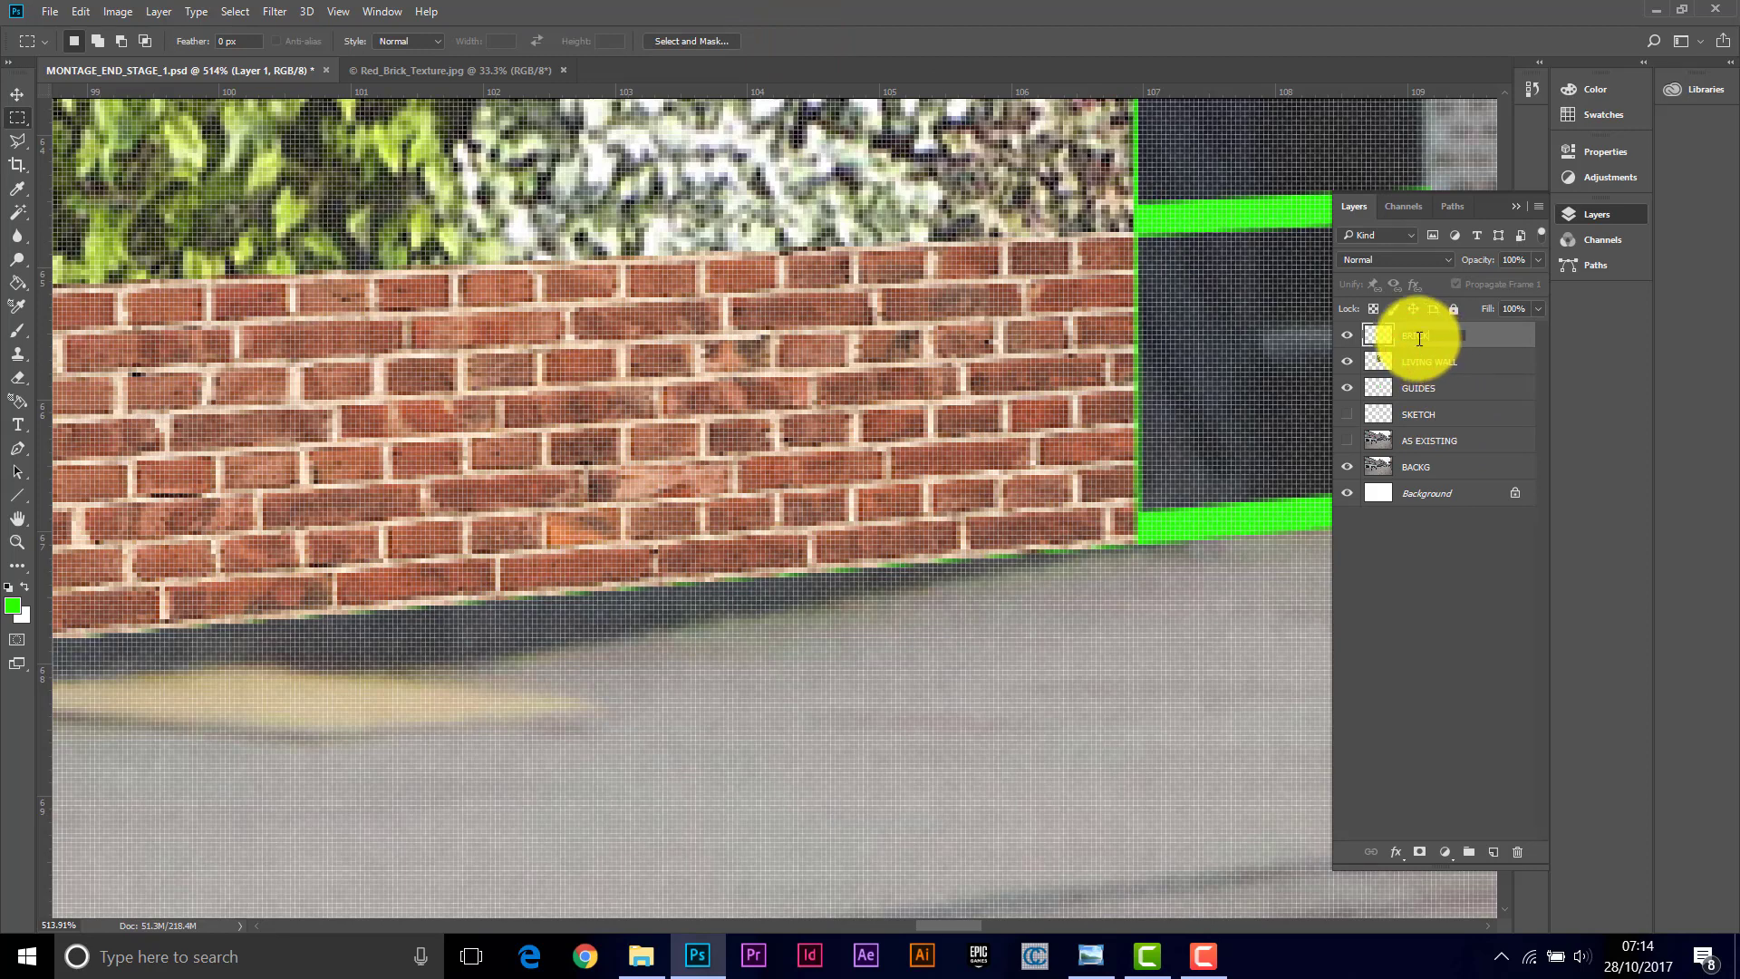
# Step: Move the brick layer beneath the LIVING WALL layer
pyautogui.moveTo(1375, 336); pyautogui.dragTo(1386, 371)
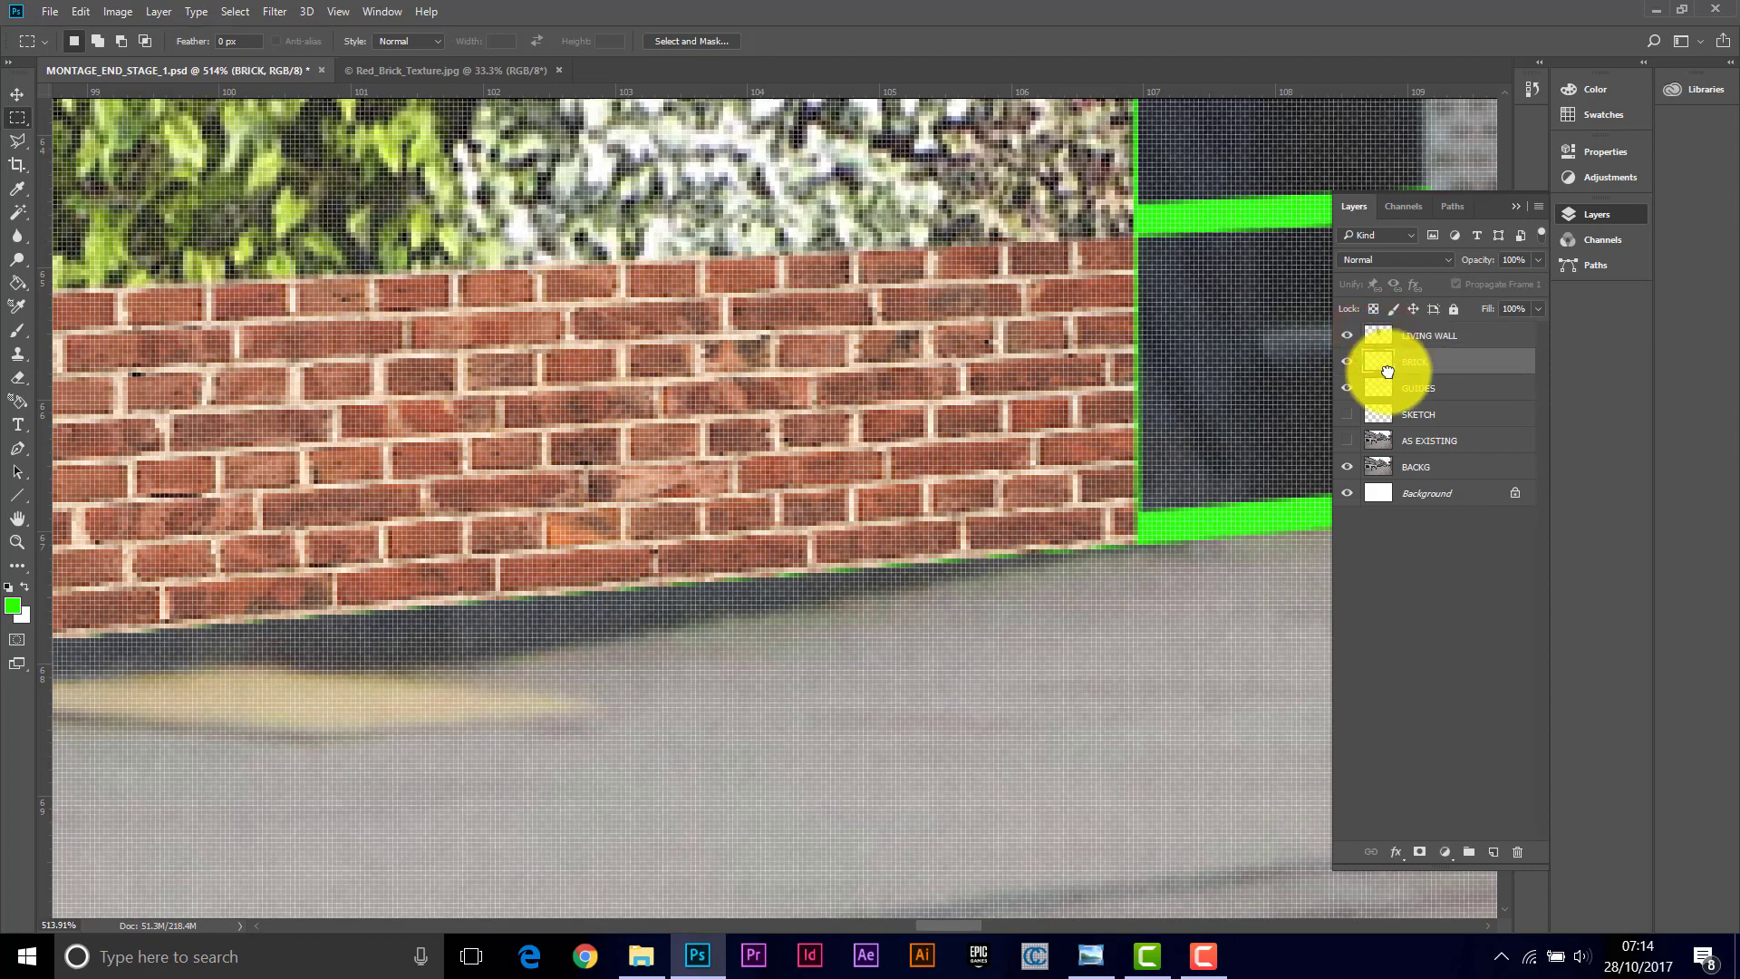
# Step: Marquee an area at the plinth's left corner and paste another copy of the brick strip there
pyautogui.click(20, 544)
pyautogui.keyDown('alt'); pyautogui.click(634, 384); pyautogui.keyUp('alt')
pyautogui.keyDown('alt'); pyautogui.click(578, 385); pyautogui.keyUp('alt')
pyautogui.keyDown('alt'); pyautogui.click(503, 386); pyautogui.keyUp('alt')
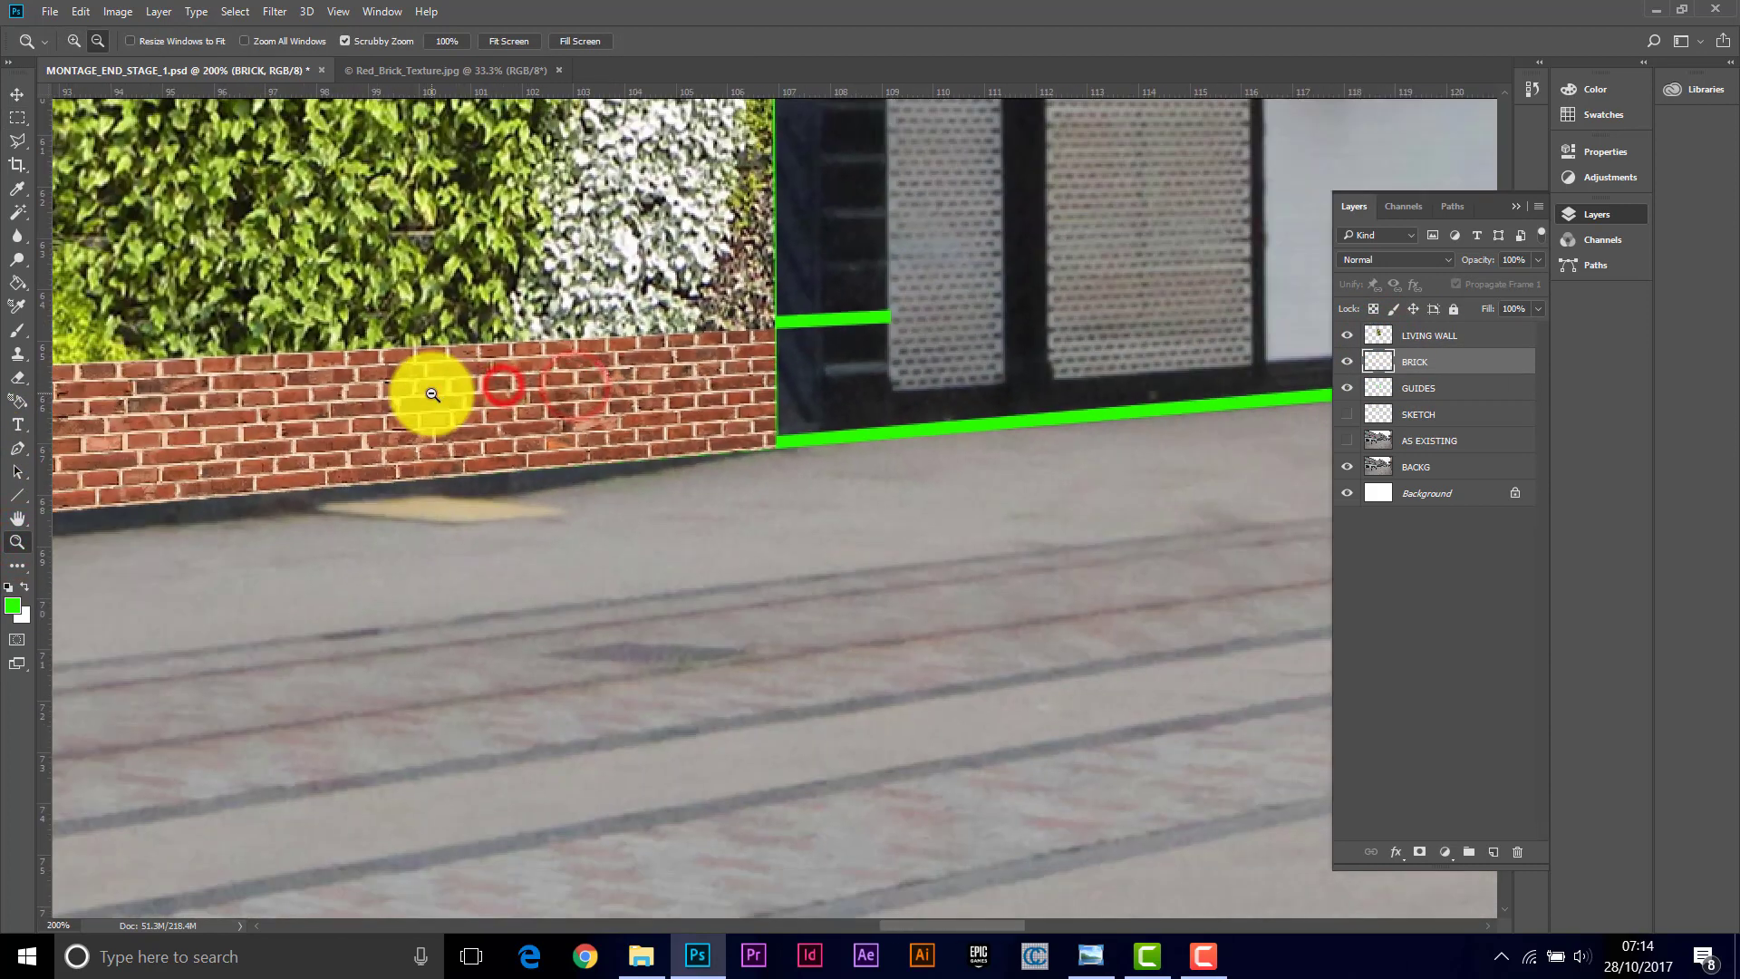
pyautogui.keyDown('alt'); pyautogui.click(390, 393); pyautogui.keyUp('alt')
pyautogui.keyDown('alt'); pyautogui.click(319, 396); pyautogui.keyUp('alt')
pyautogui.keyDown('alt'); pyautogui.click(299, 401); pyautogui.keyUp('alt')
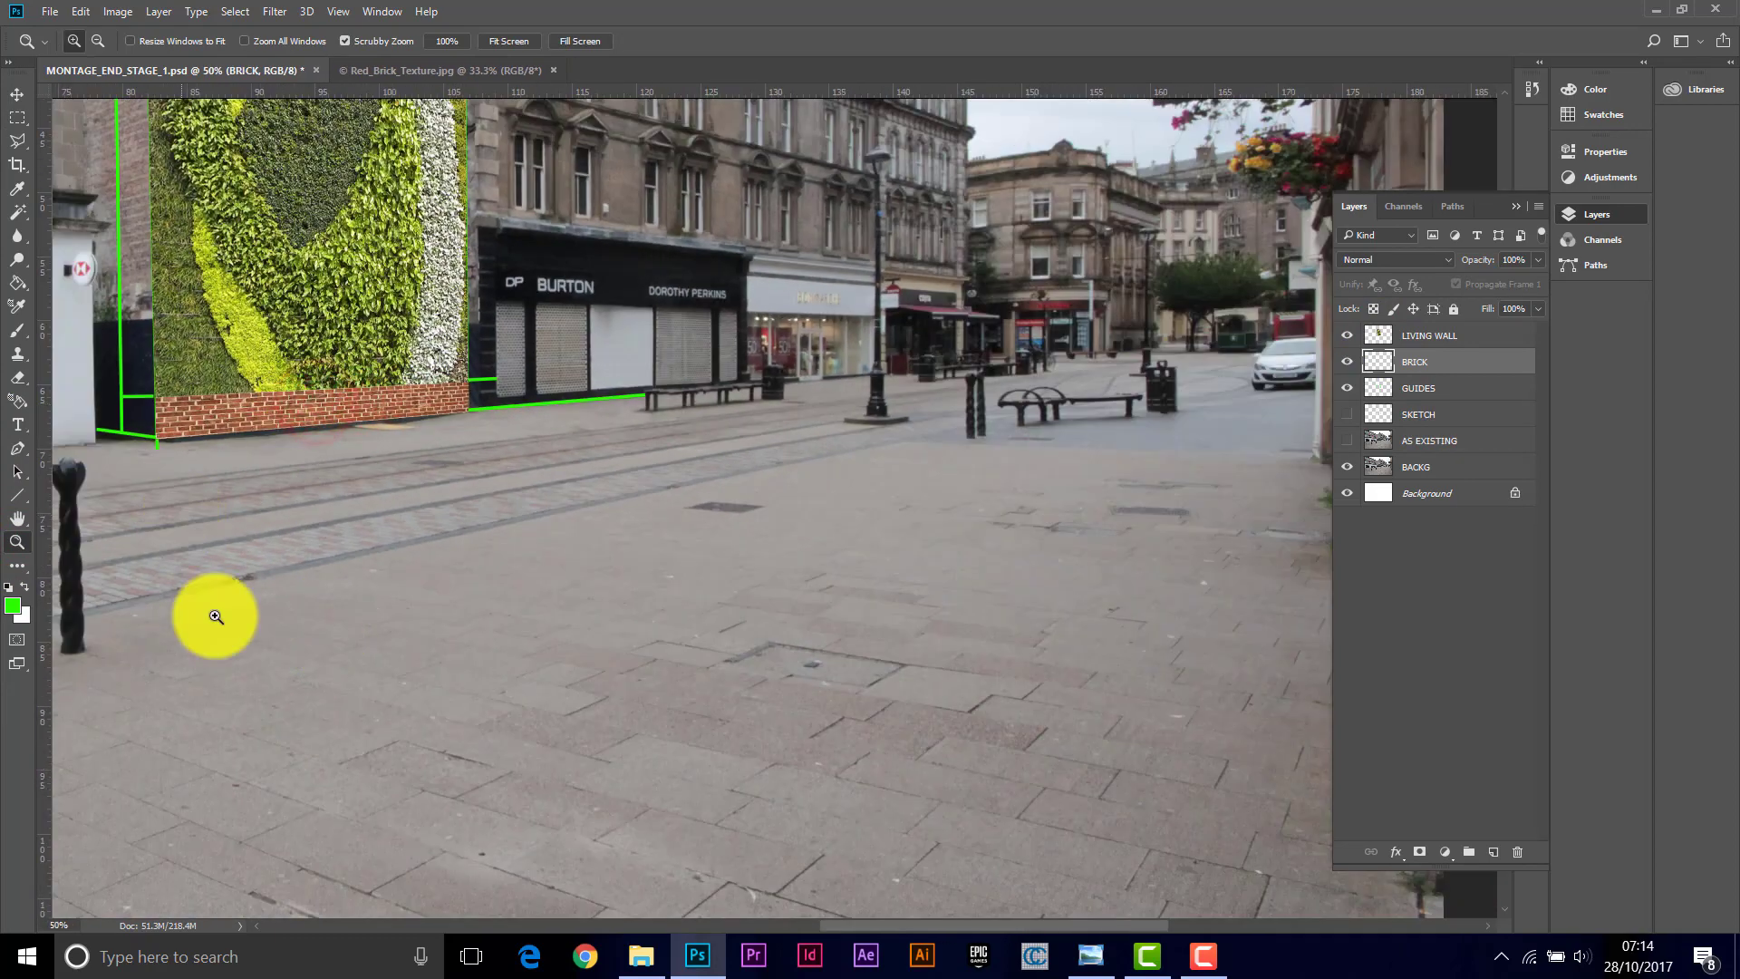
pyautogui.moveTo(847, 925); pyautogui.dragTo(730, 917)
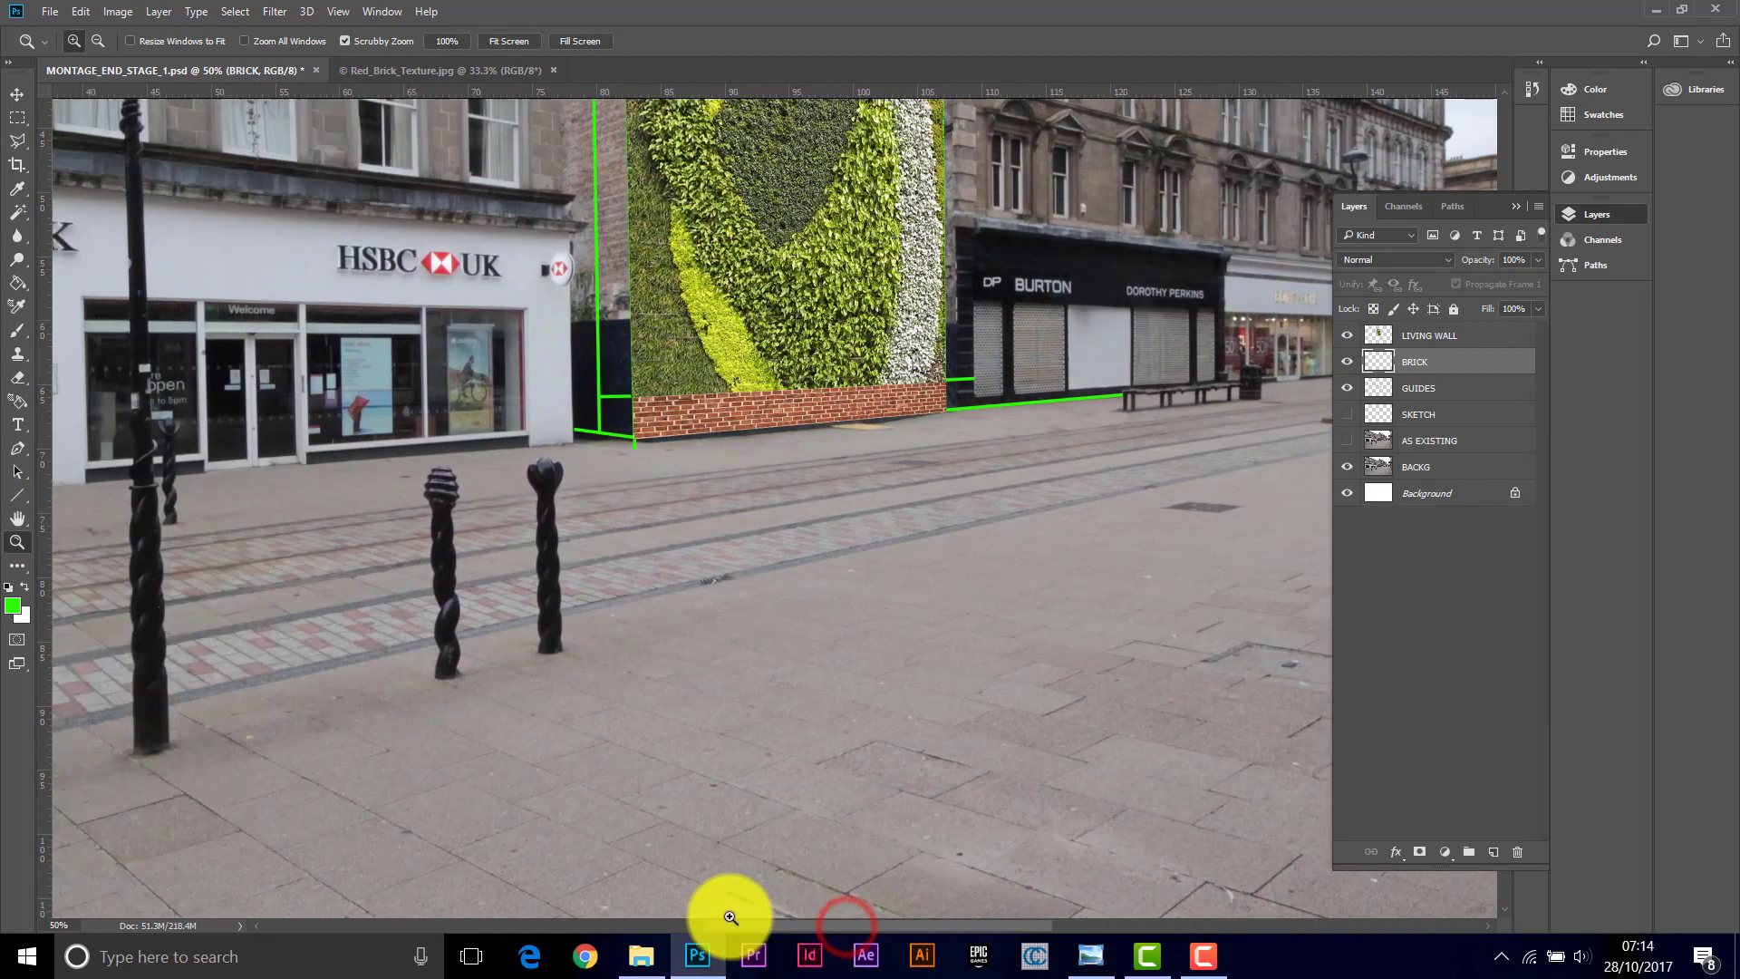
pyautogui.click(678, 405)
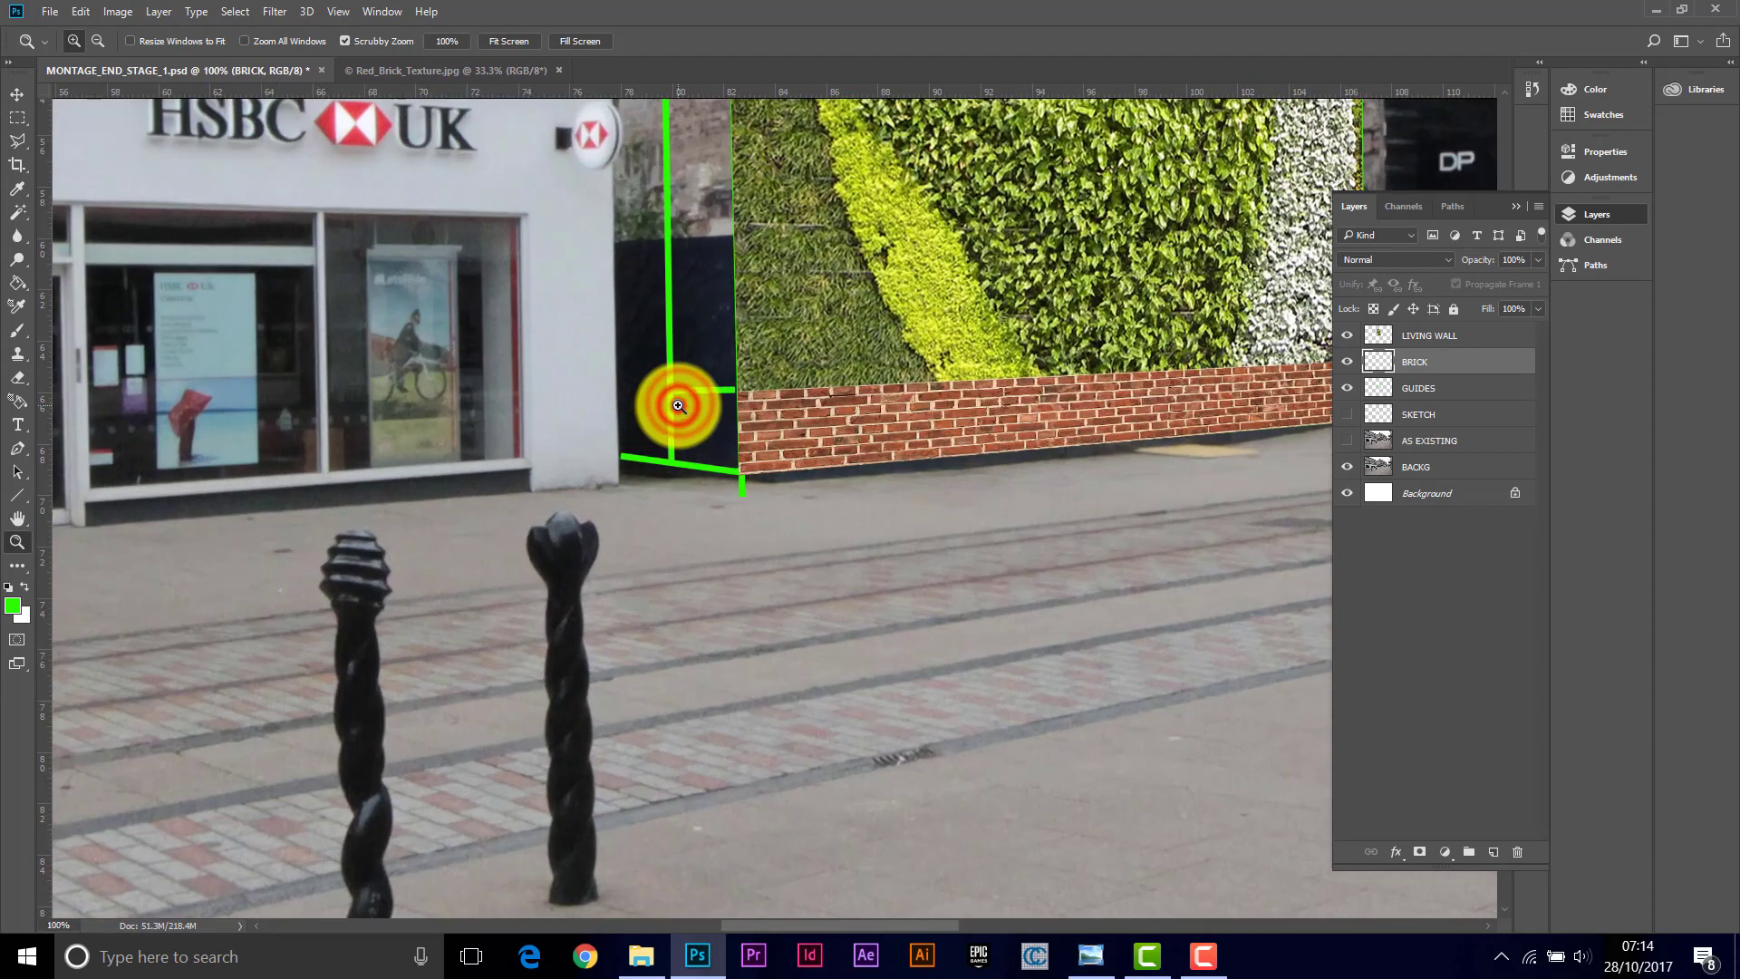
pyautogui.click(678, 405)
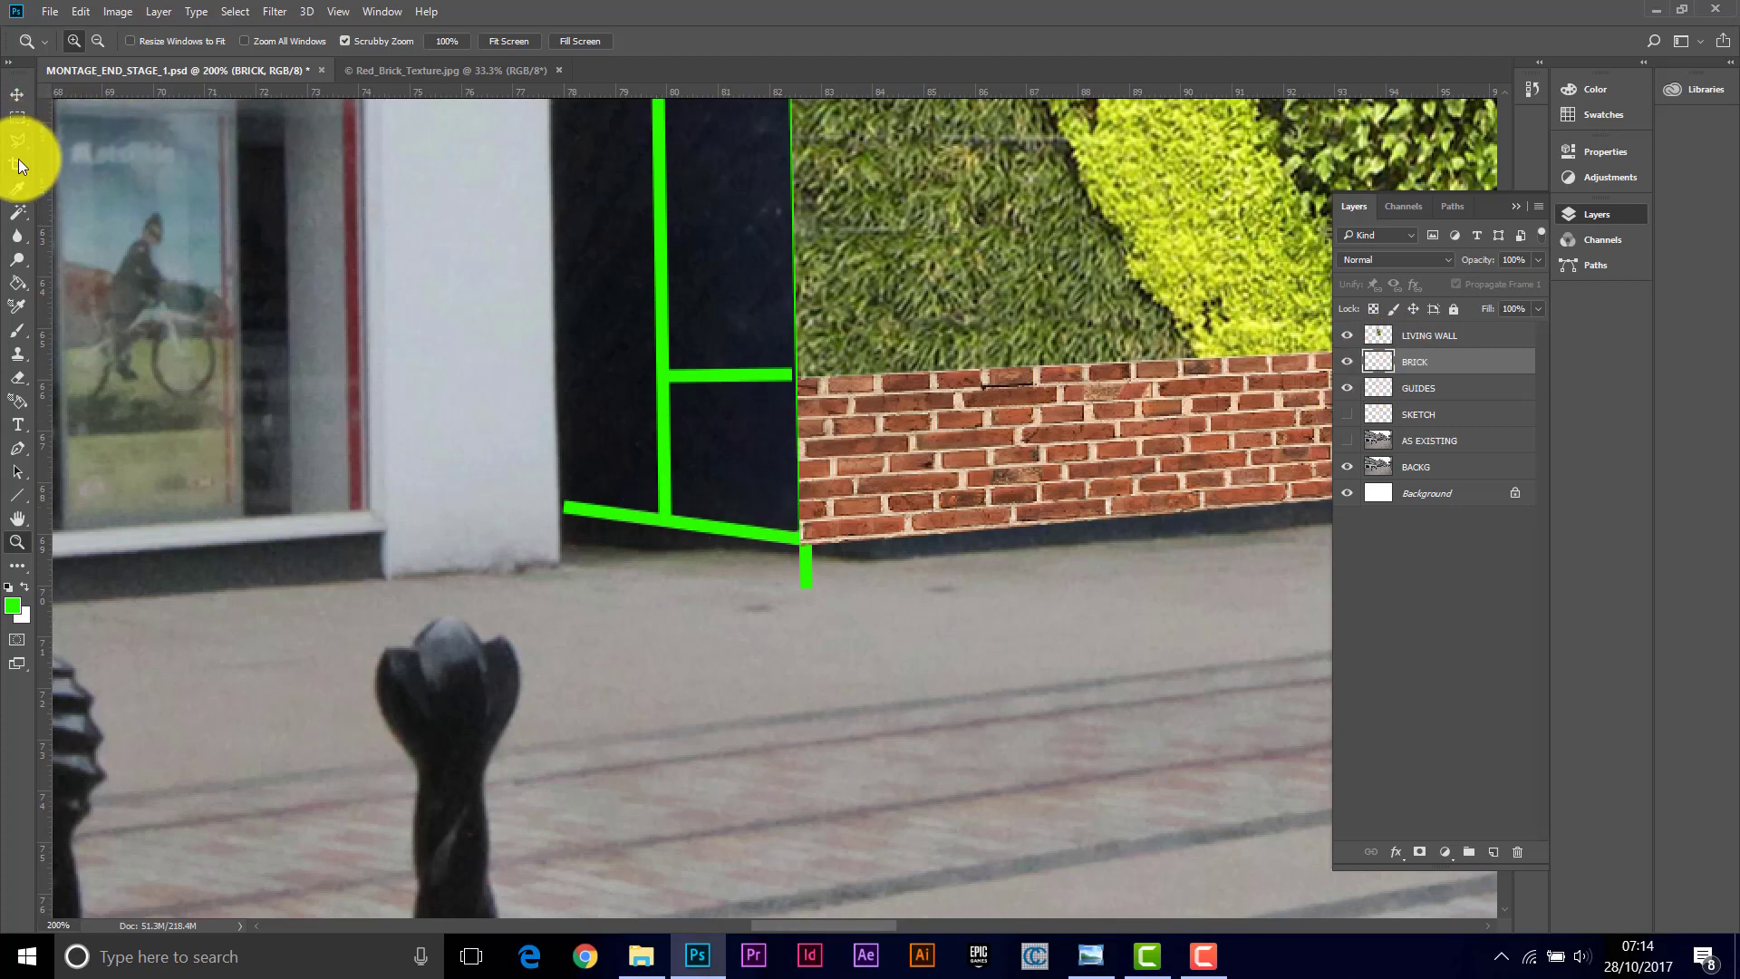
pyautogui.click(18, 118)
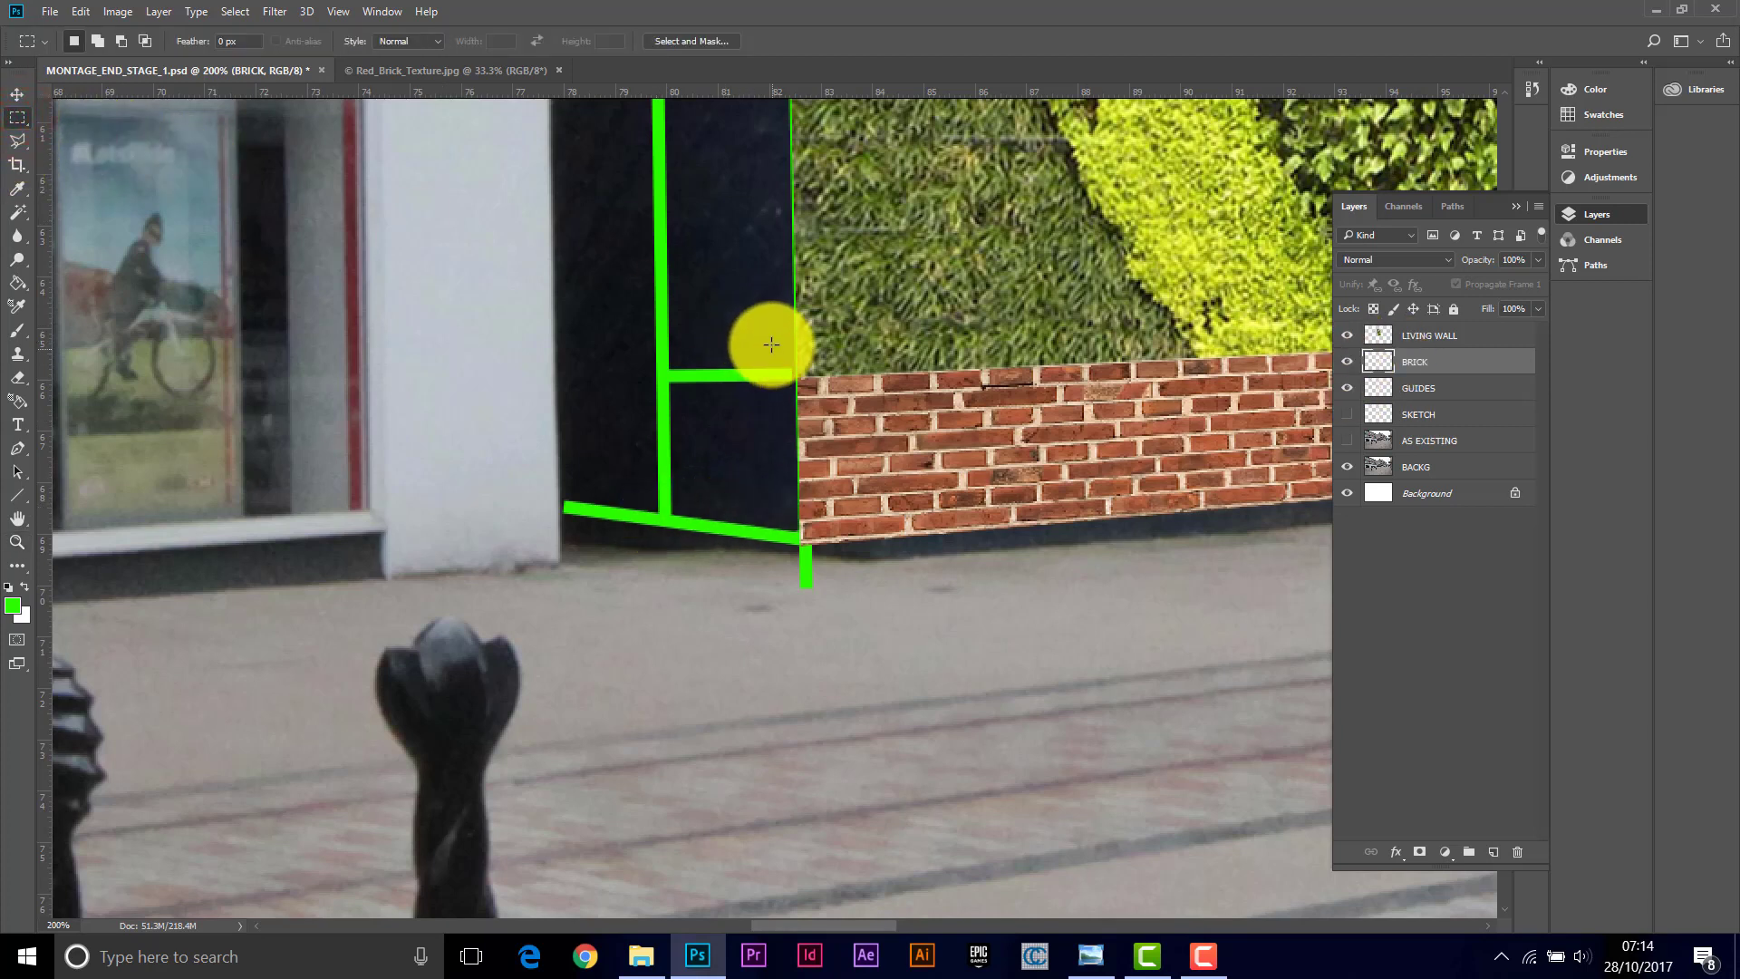
pyautogui.moveTo(770, 336); pyautogui.dragTo(1166, 589)
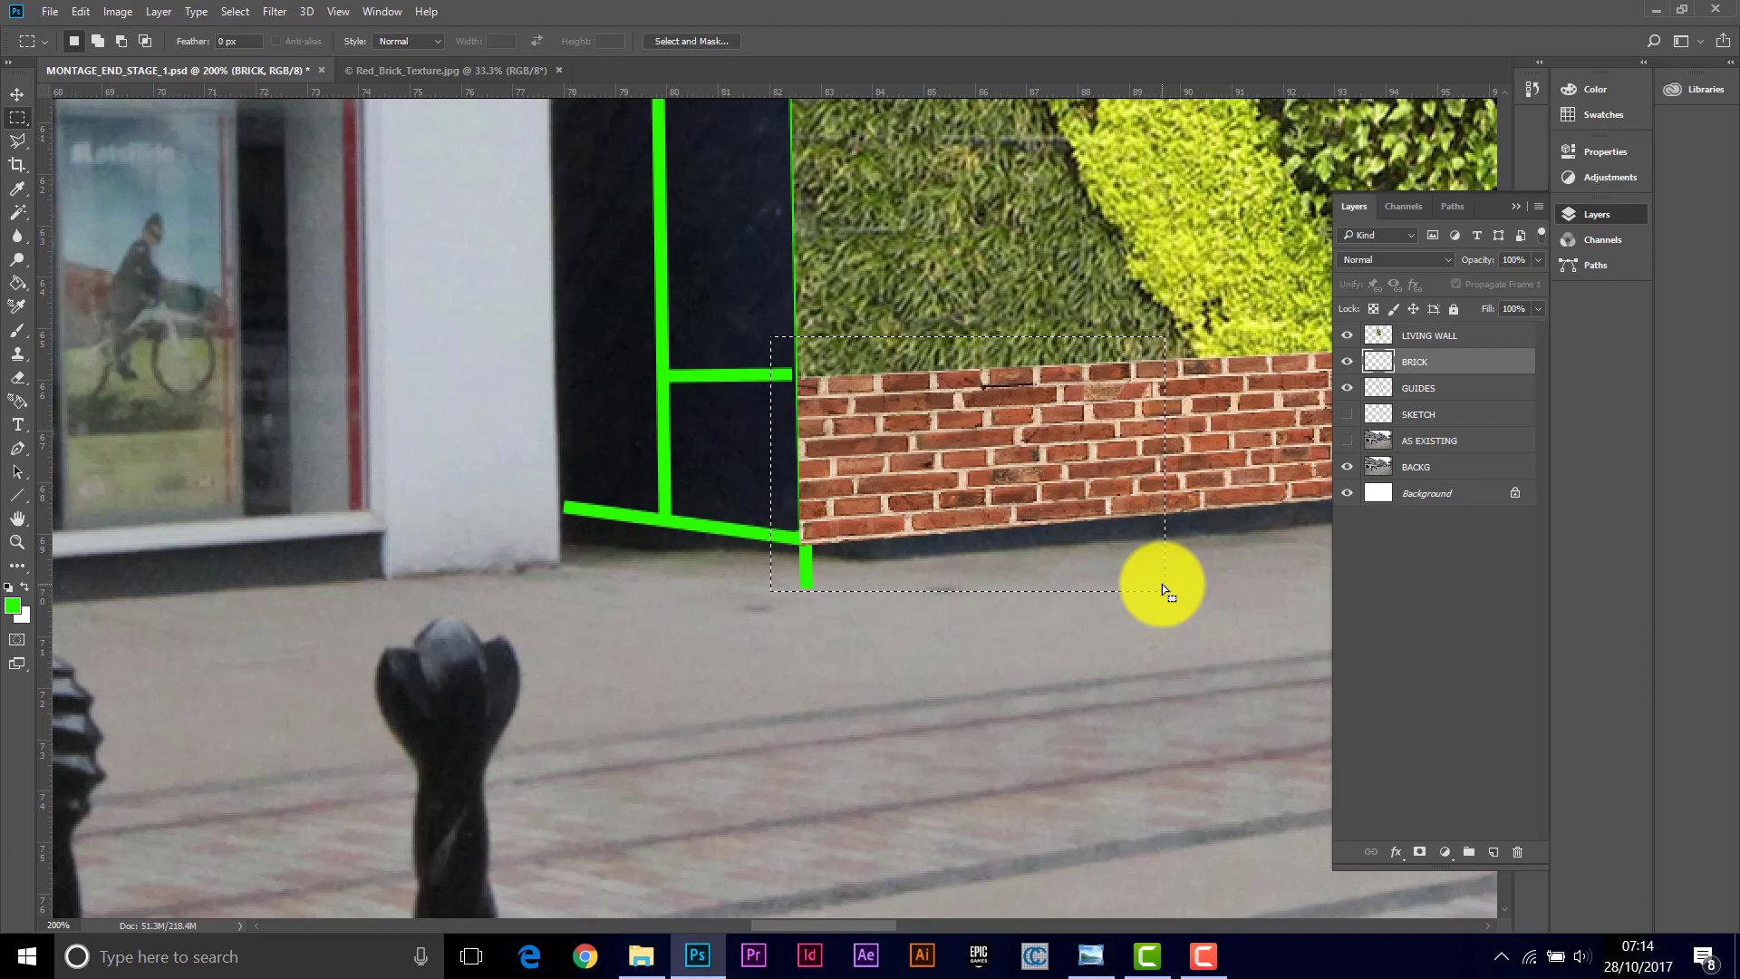
pyautogui.hotkey('ctrl', 'v')
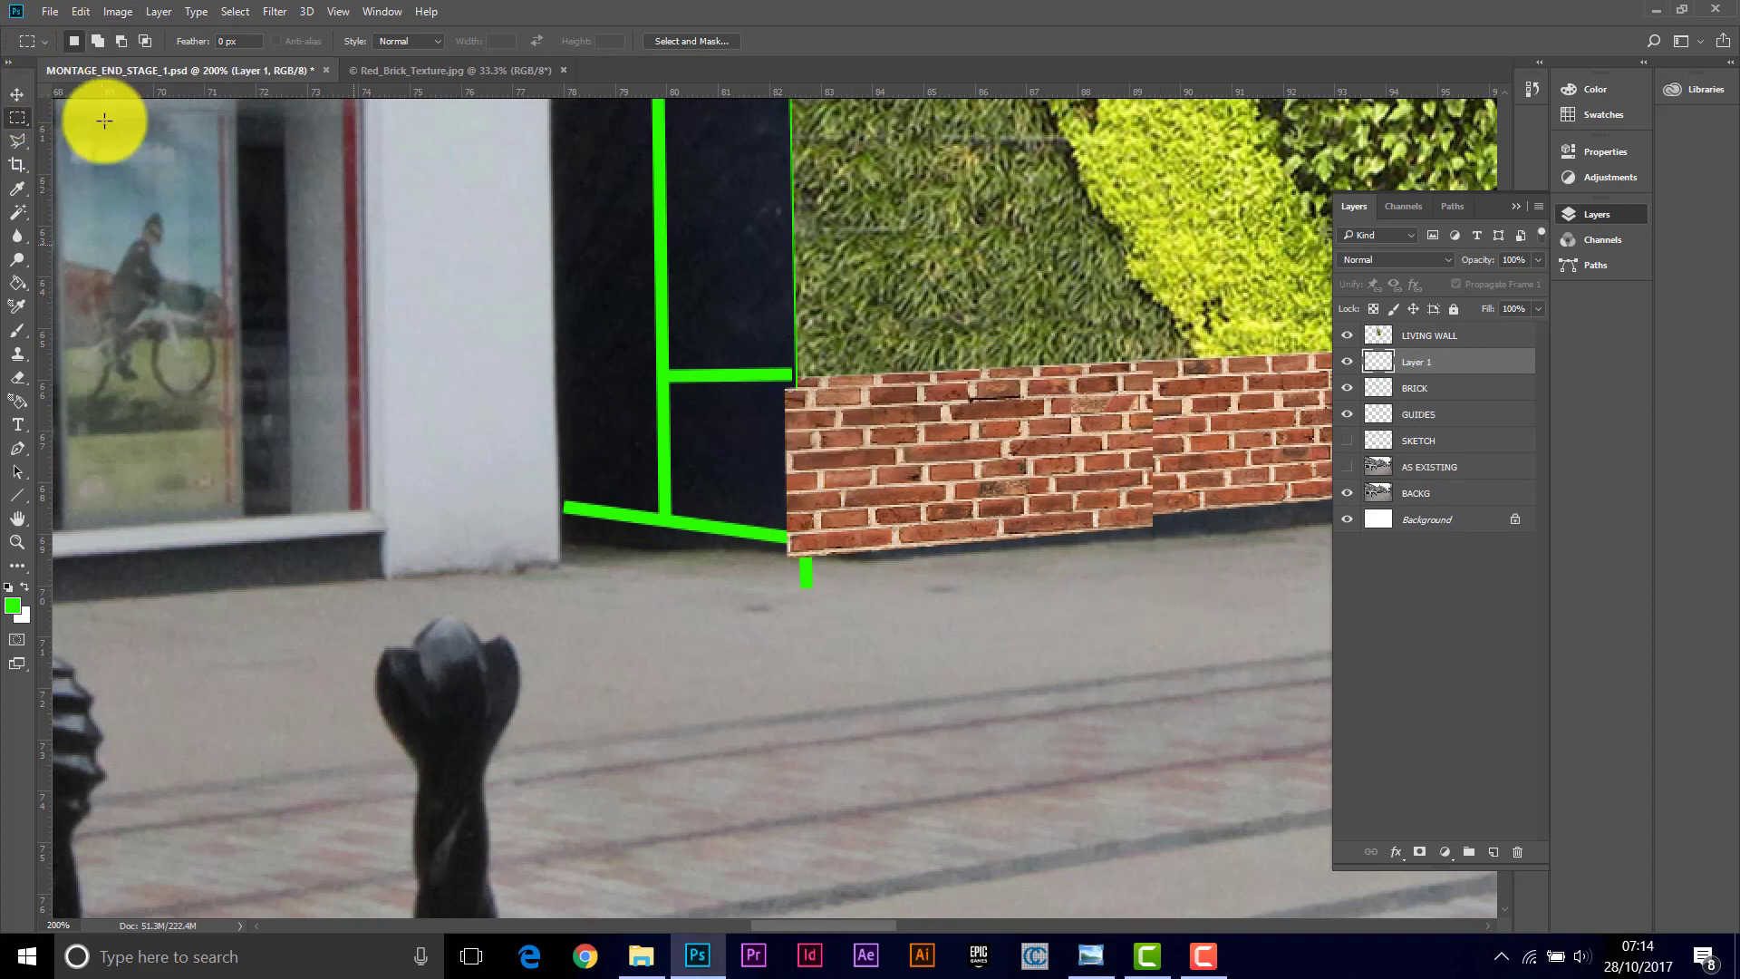
# Step: Move the second brick strip left onto the plinth's short return face
pyautogui.click(15, 91)
pyautogui.moveTo(890, 436); pyautogui.dragTo(797, 587)
pyautogui.moveTo(750, 534); pyautogui.dragTo(716, 500)
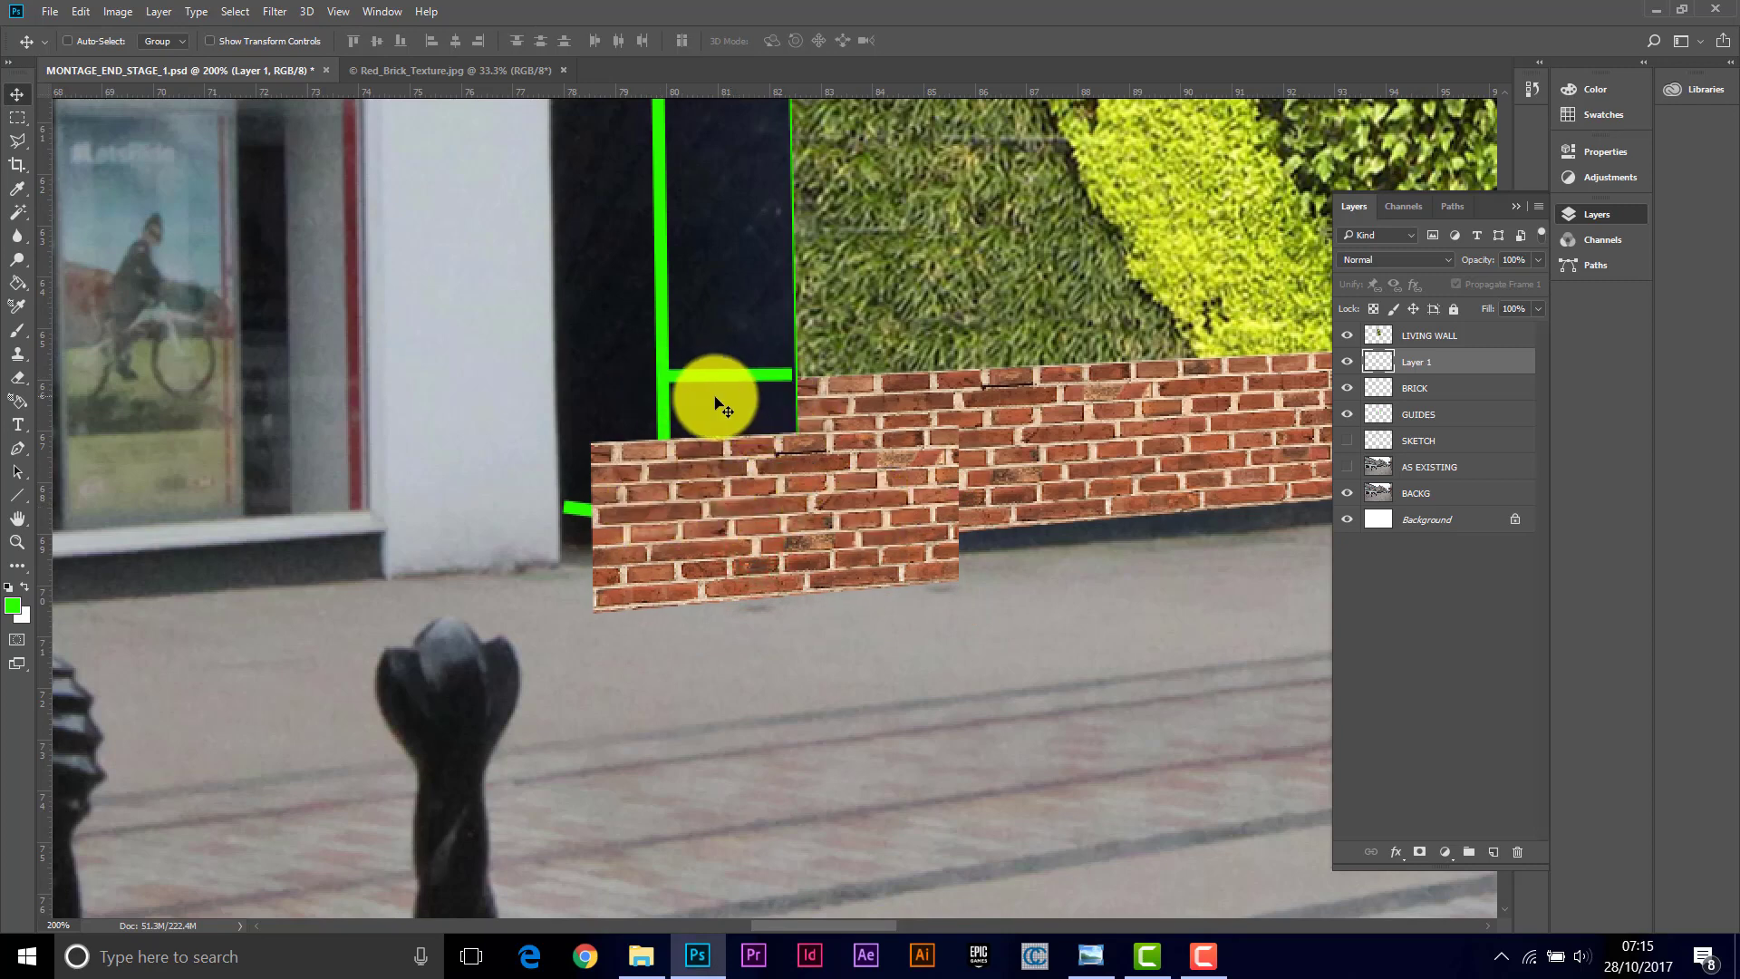
# Step: Try to distort the second brick strip to fit the plinth's left return face
pyautogui.click(76, 11)
pyautogui.moveTo(166, 496)
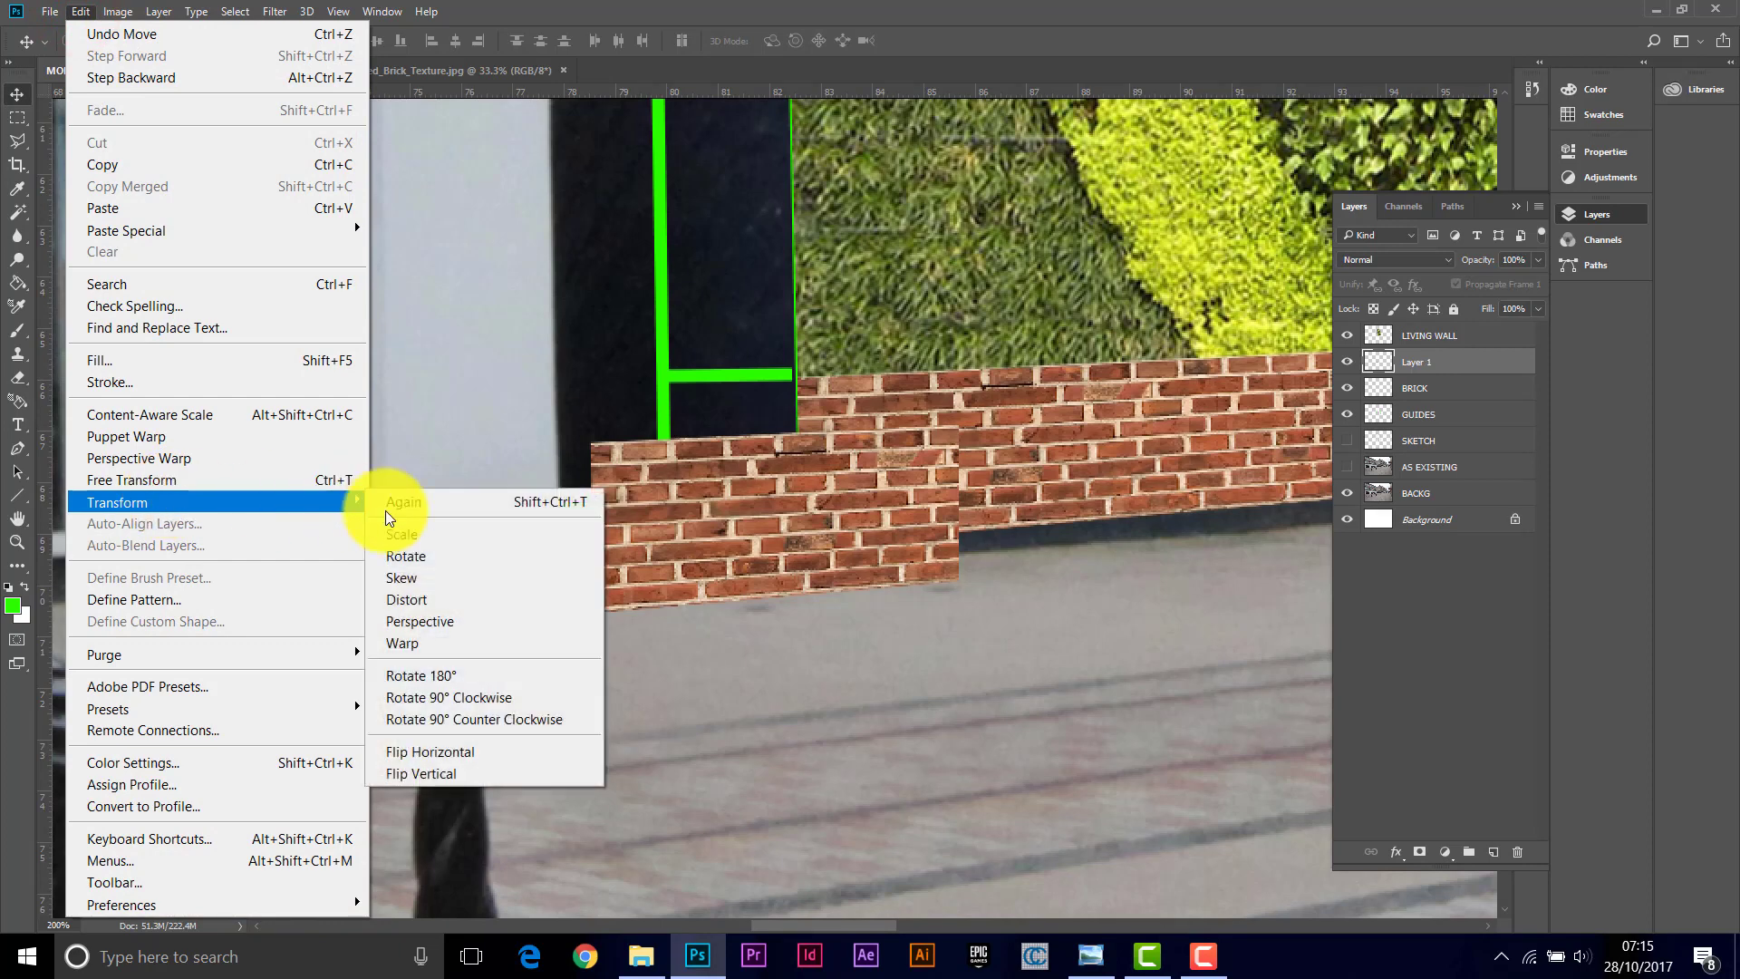
pyautogui.click(413, 599)
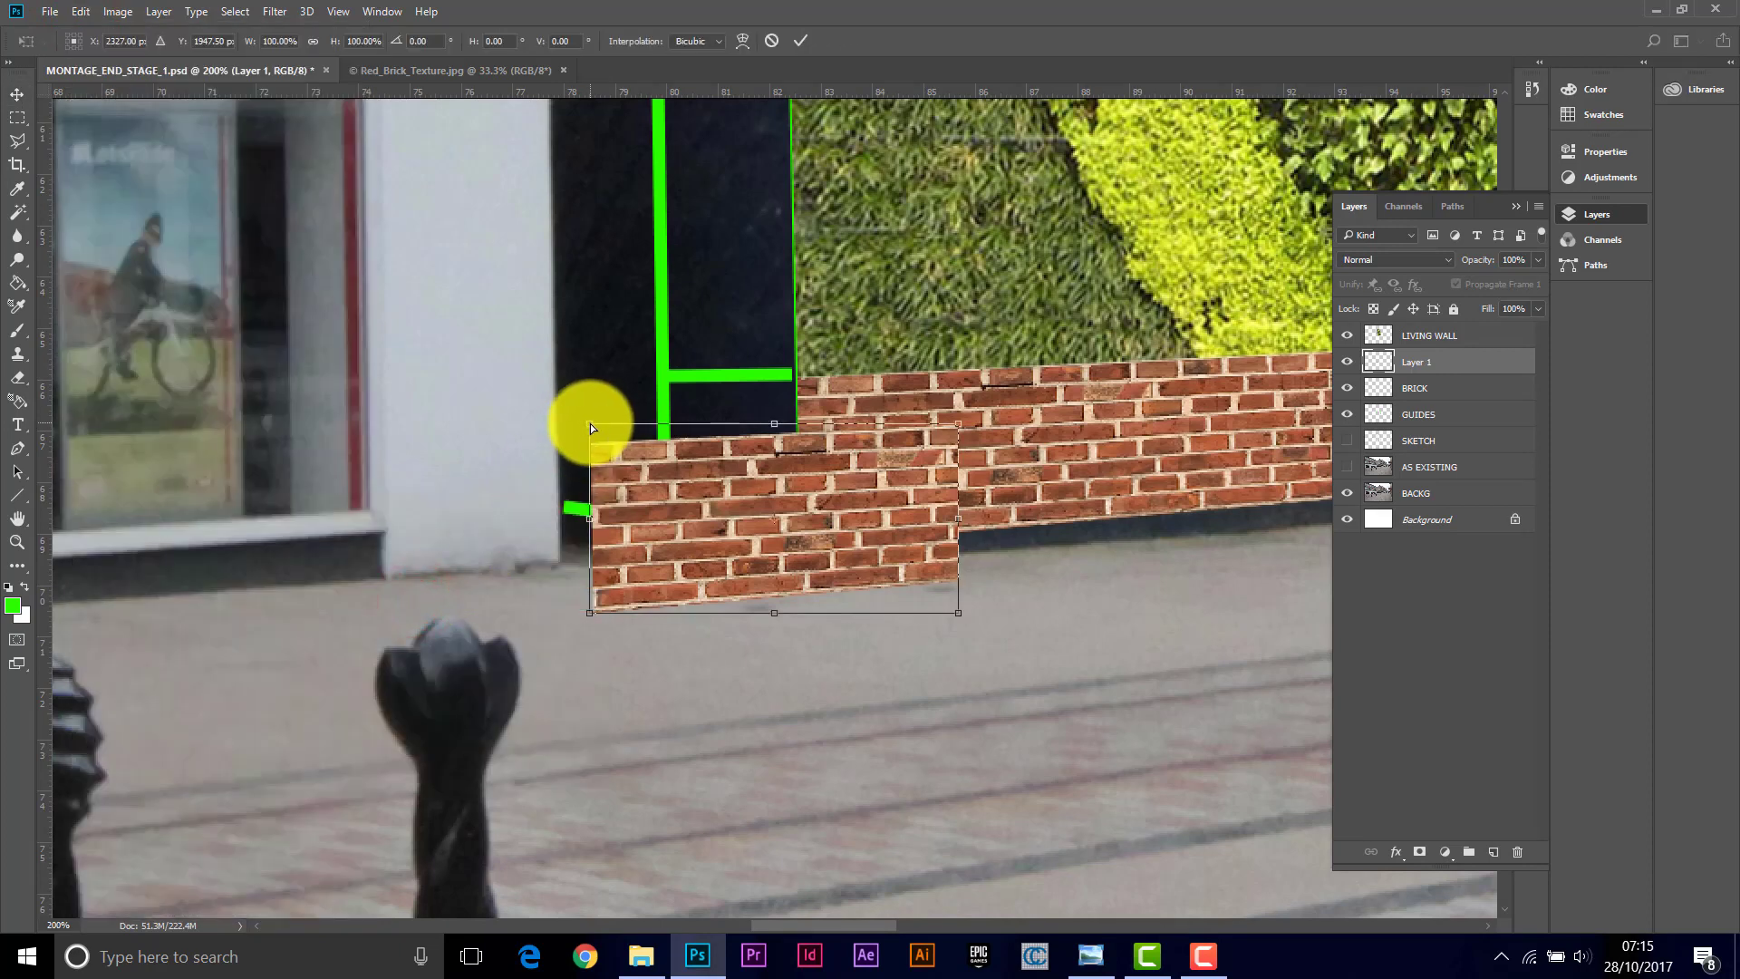
pyautogui.moveTo(589, 422); pyautogui.dragTo(667, 351)
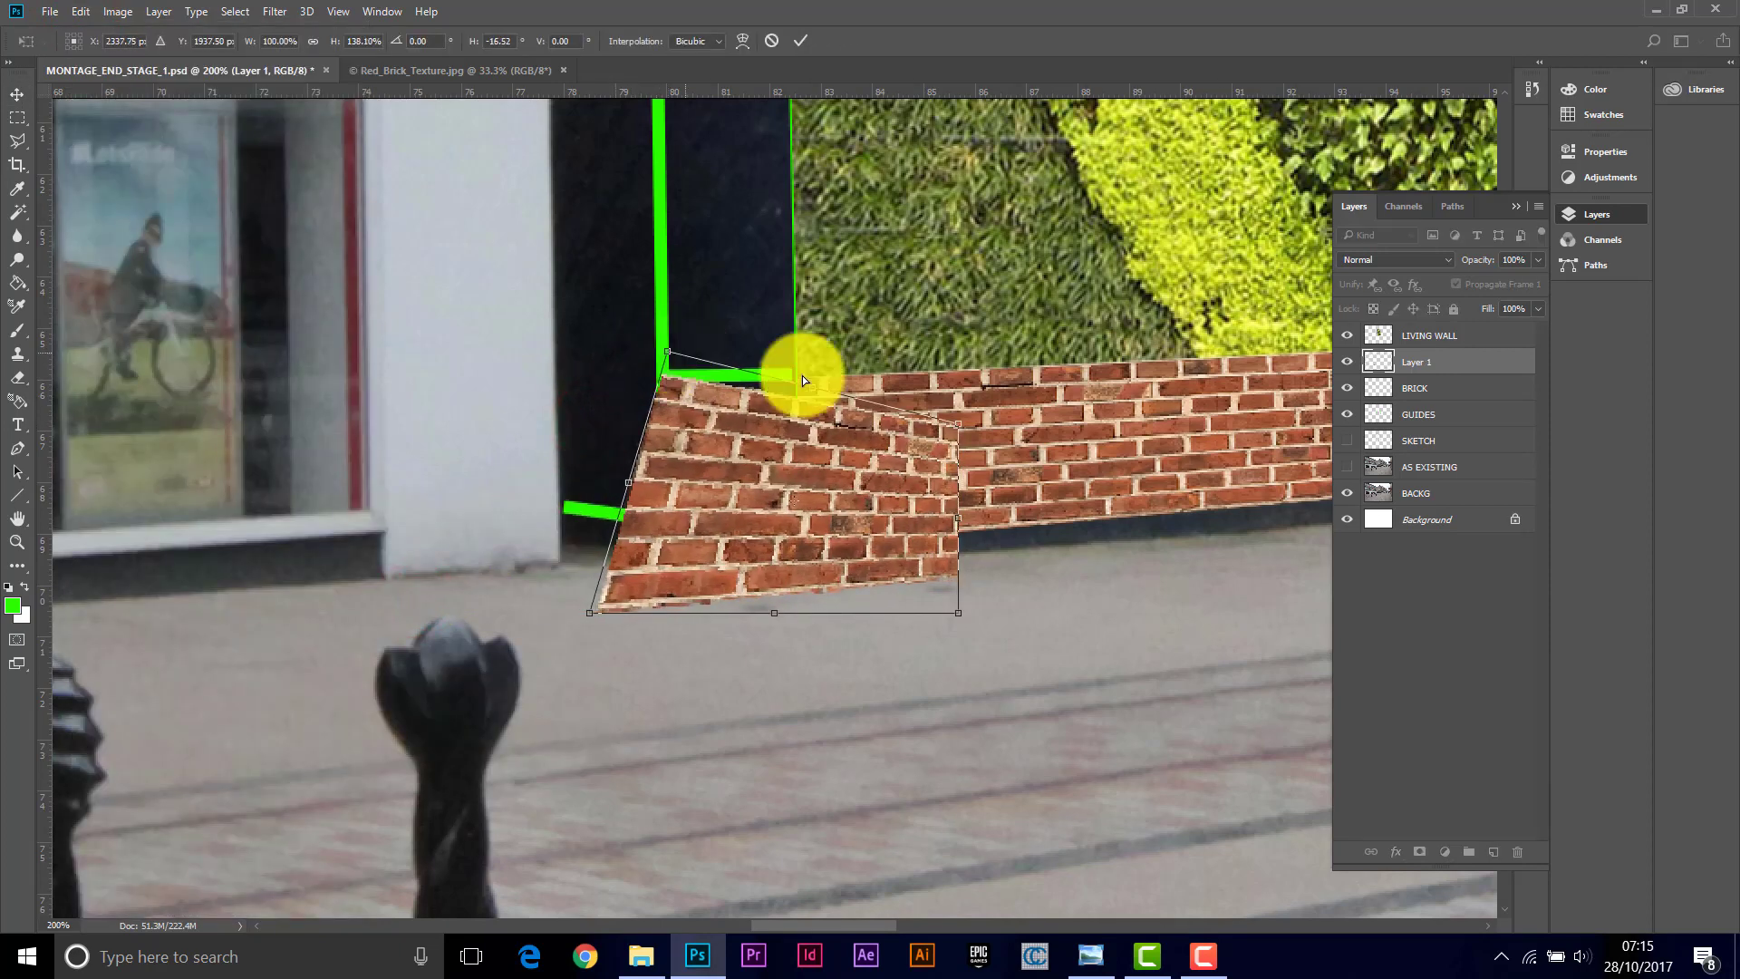
pyautogui.moveTo(958, 423); pyautogui.dragTo(797, 372)
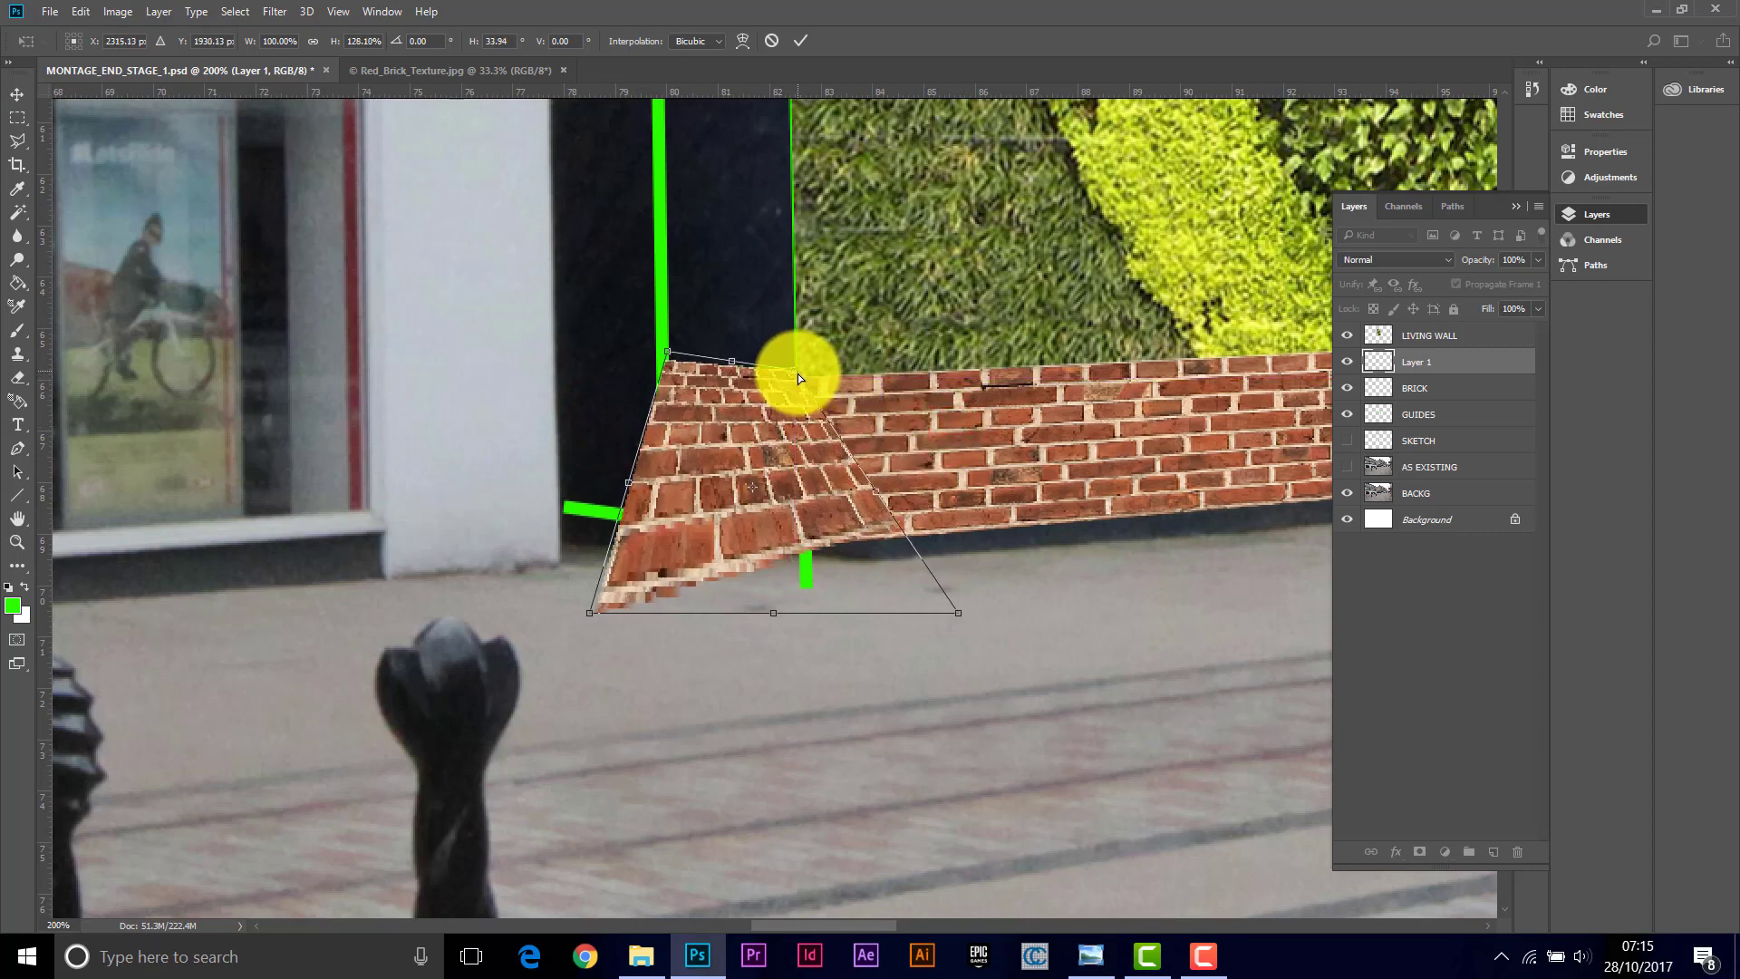
pyautogui.hotkey('ctrl', 'z')
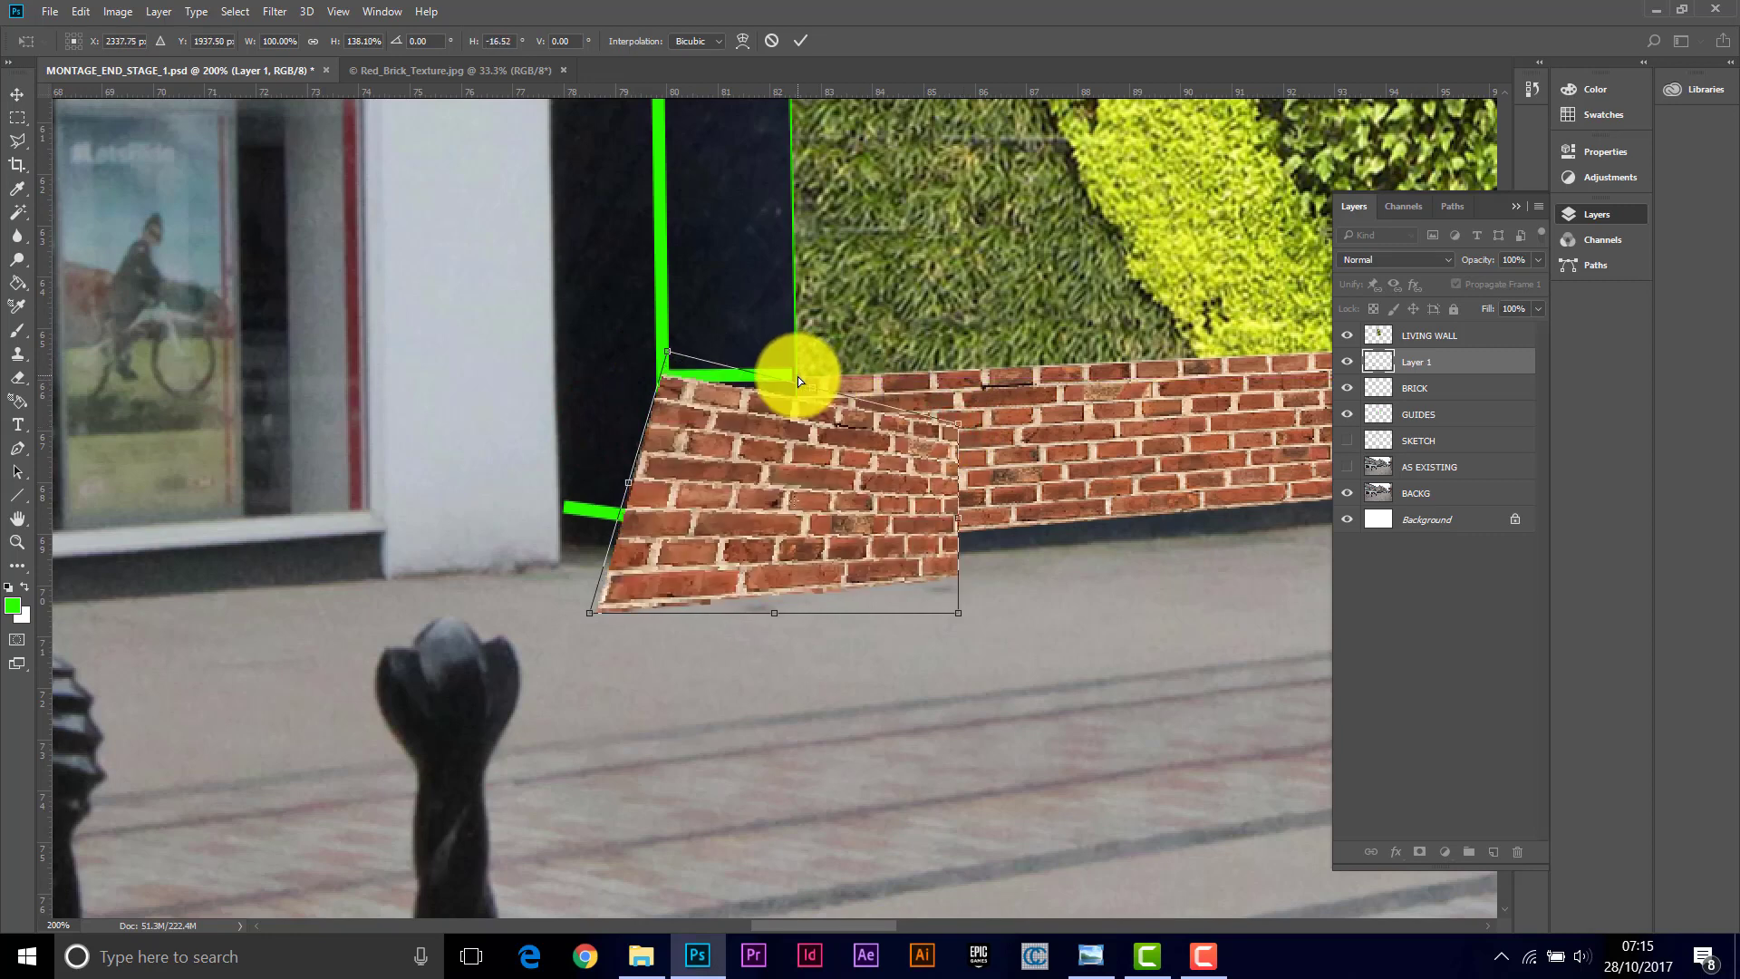
pyautogui.click(771, 41)
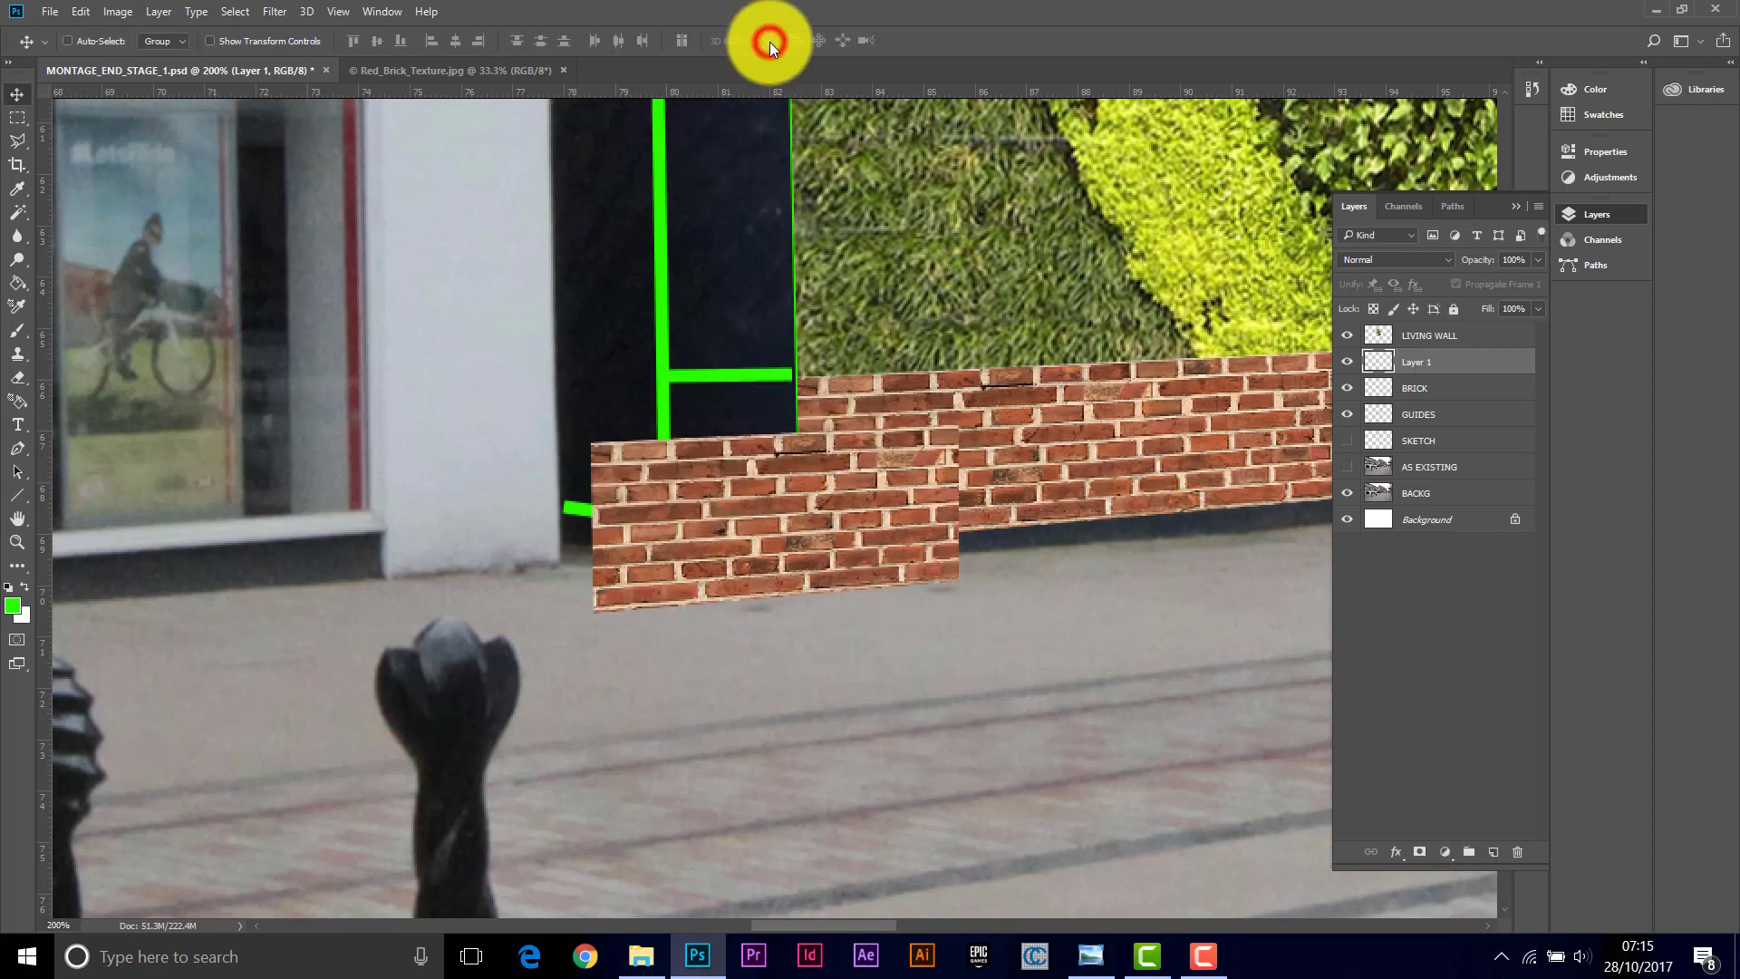
# Step: Delete the part of the second brick strip that overlaps the main plinth, then deselect
pyautogui.click(17, 116)
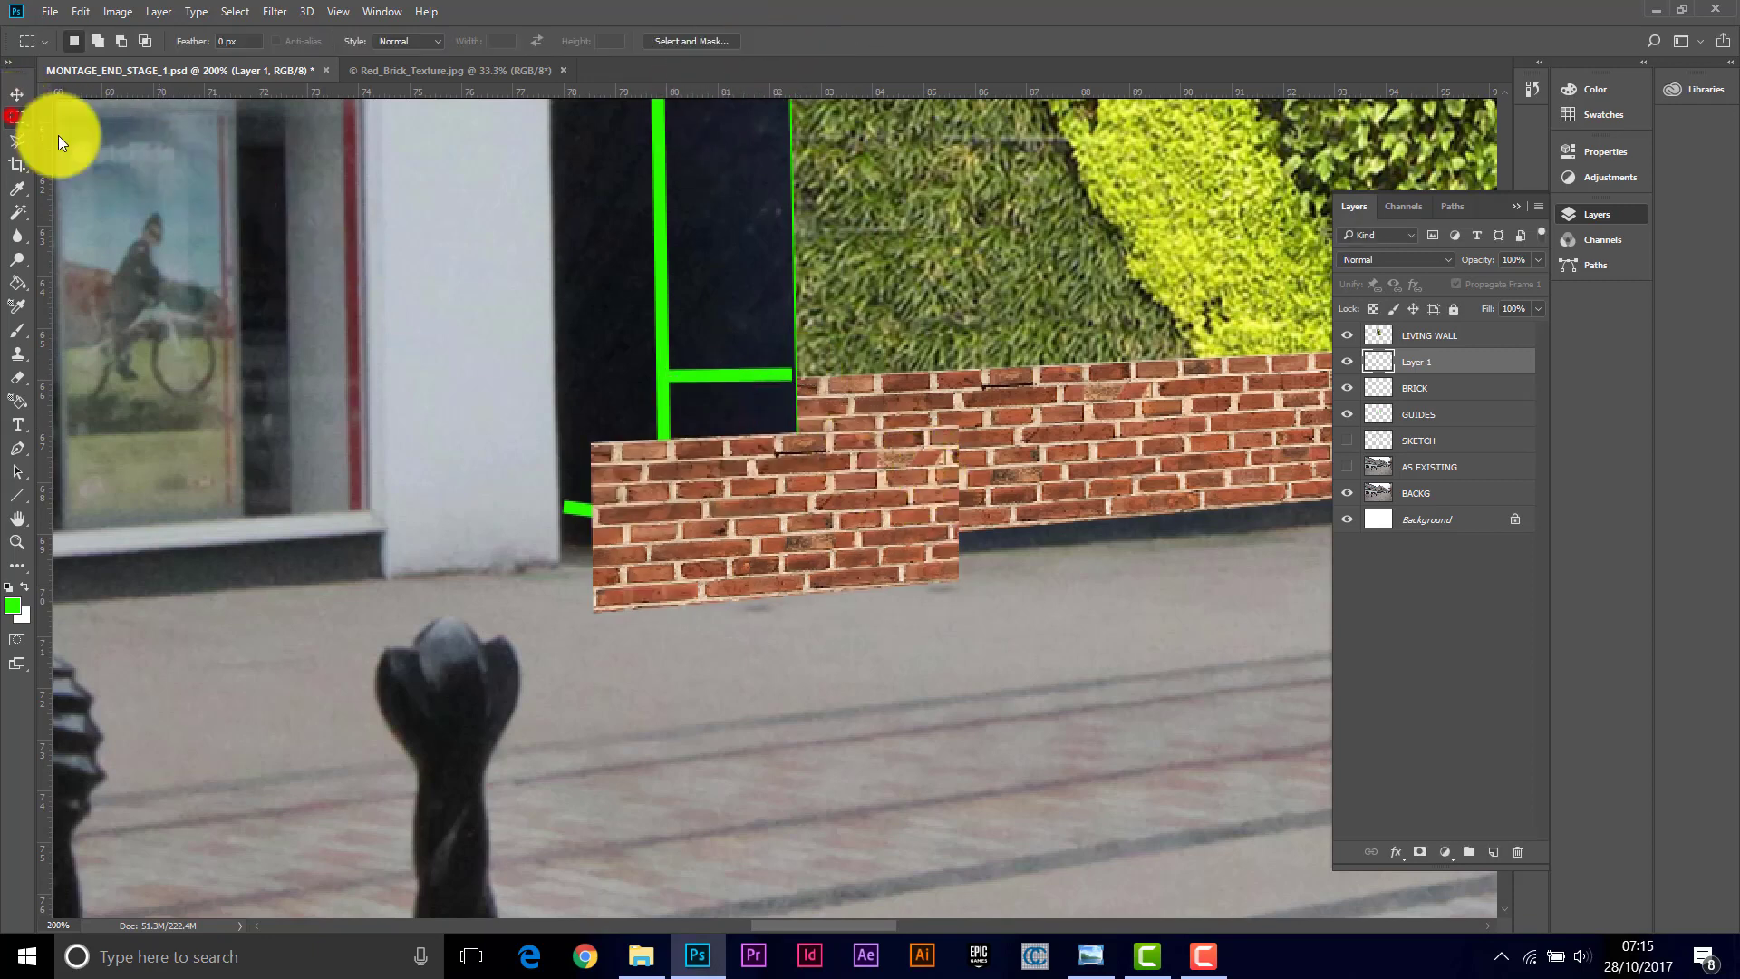
pyautogui.moveTo(997, 392); pyautogui.dragTo(832, 651)
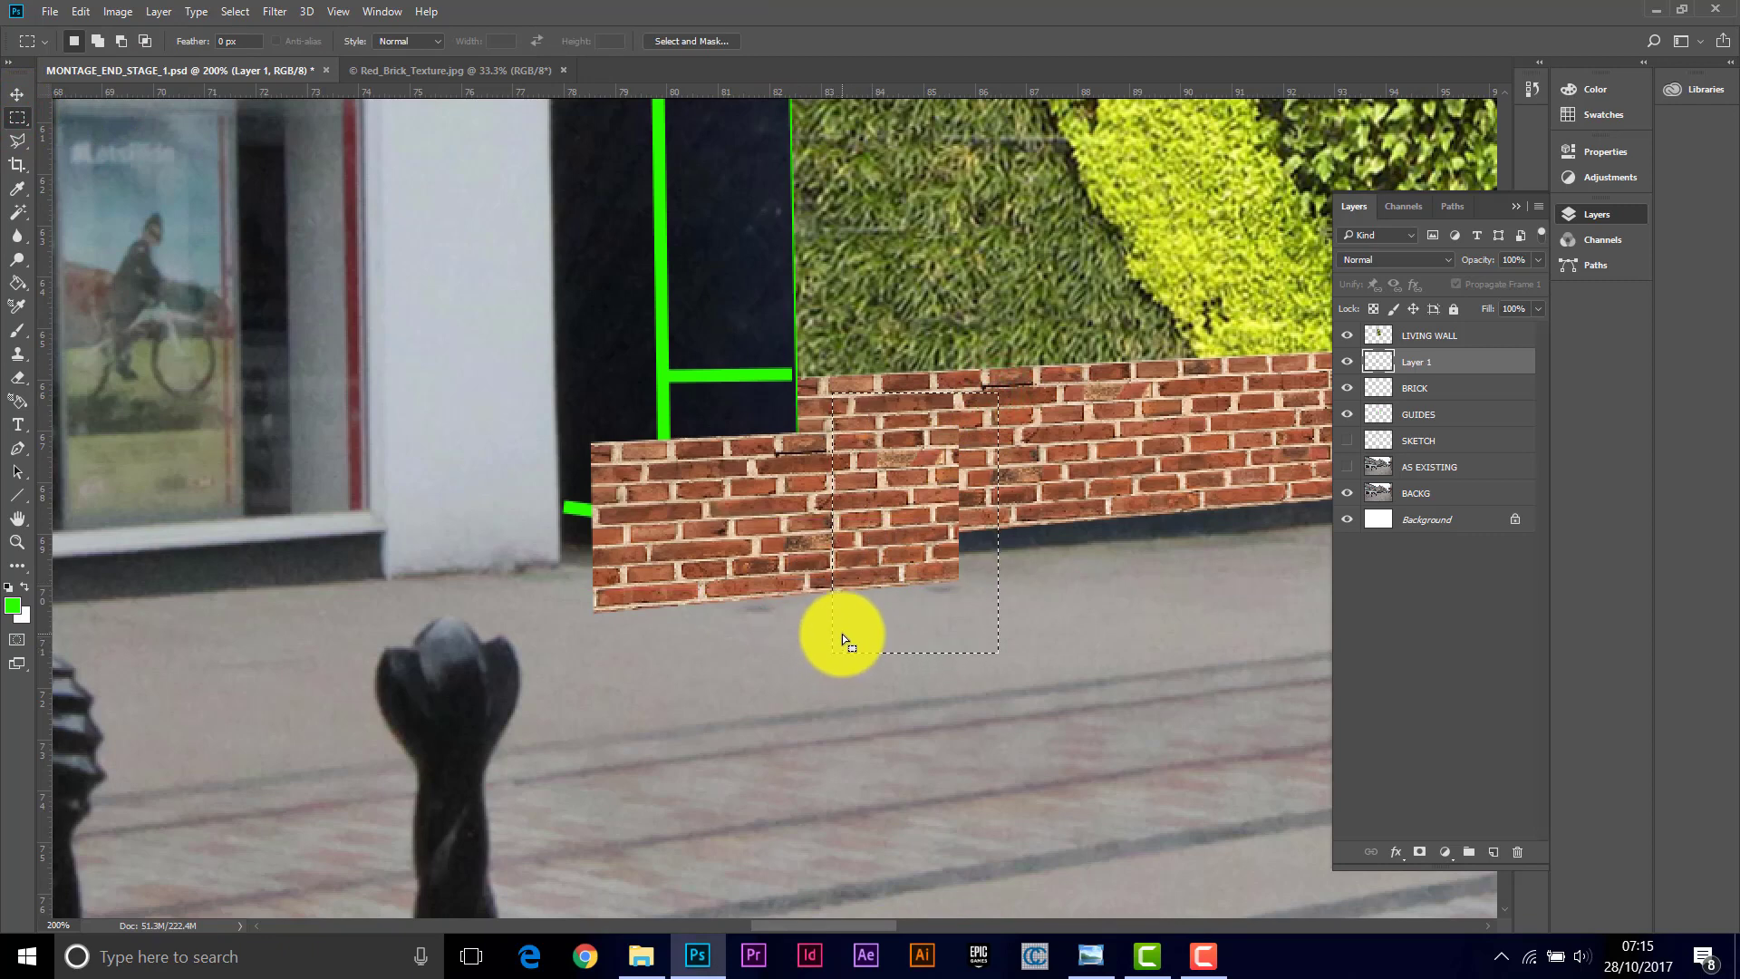
pyautogui.press('Delete')
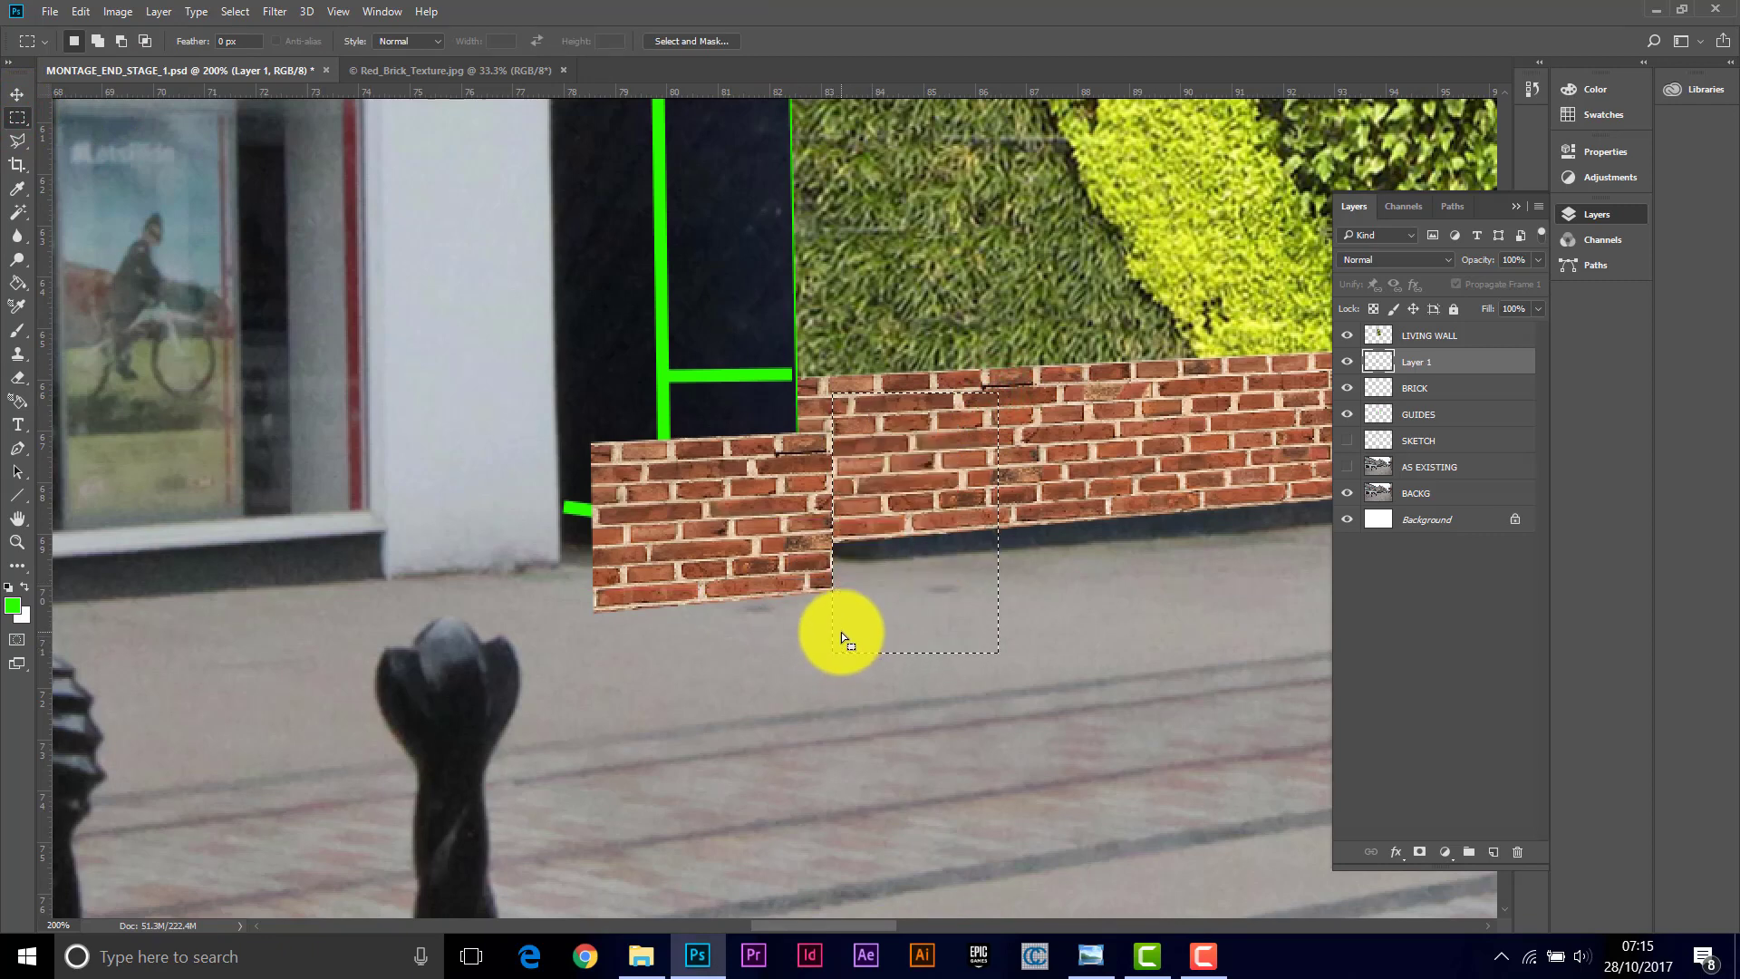
pyautogui.click(243, 11)
pyautogui.click(252, 56)
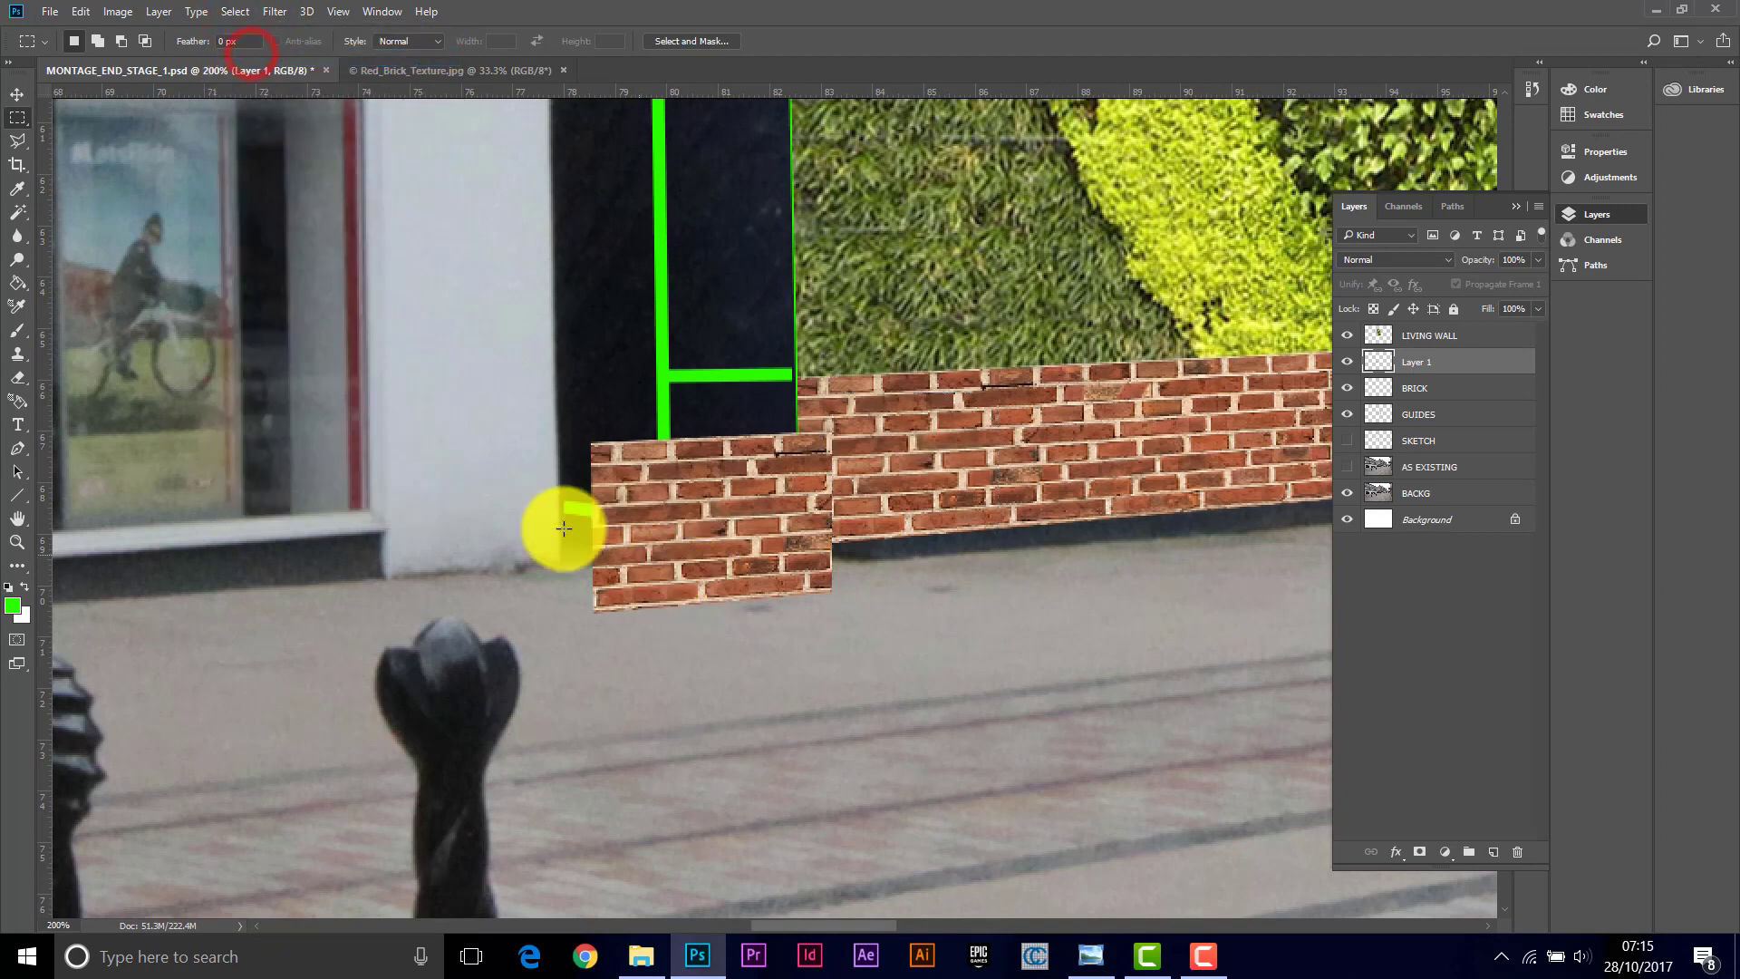
# Step: Distort the trimmed second brick strip so its corners meet the green guides on the plinth's left return face
pyautogui.click(79, 11)
pyautogui.moveTo(159, 500)
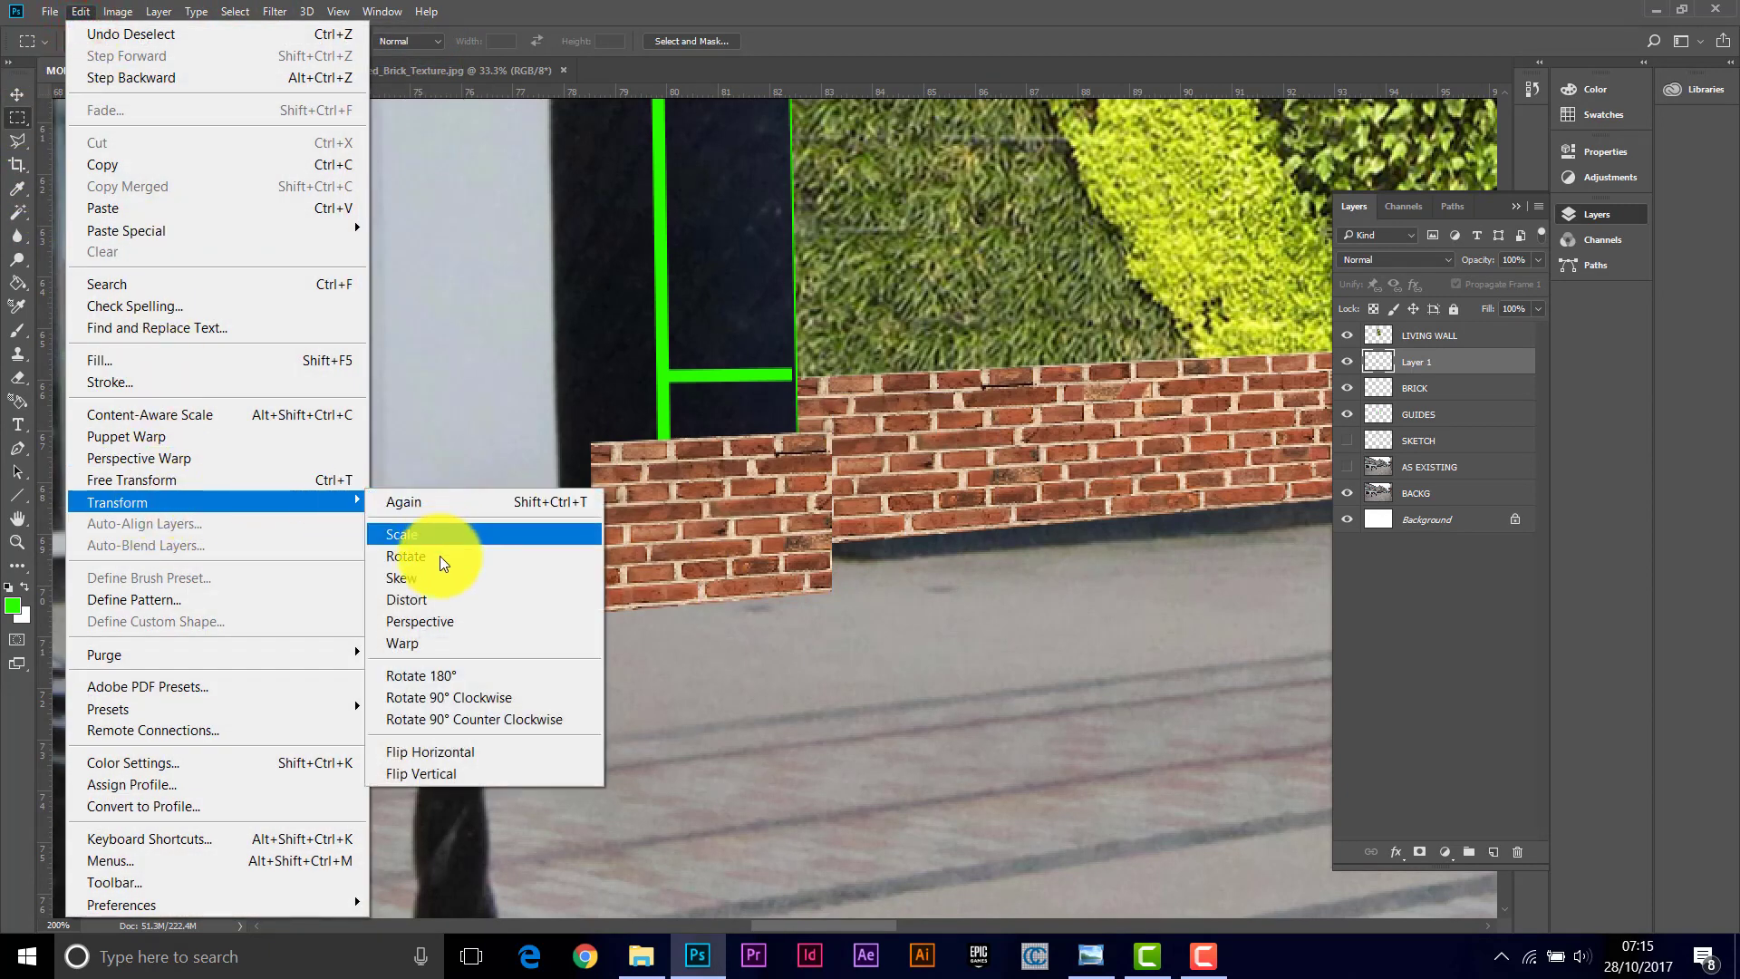
pyautogui.click(425, 599)
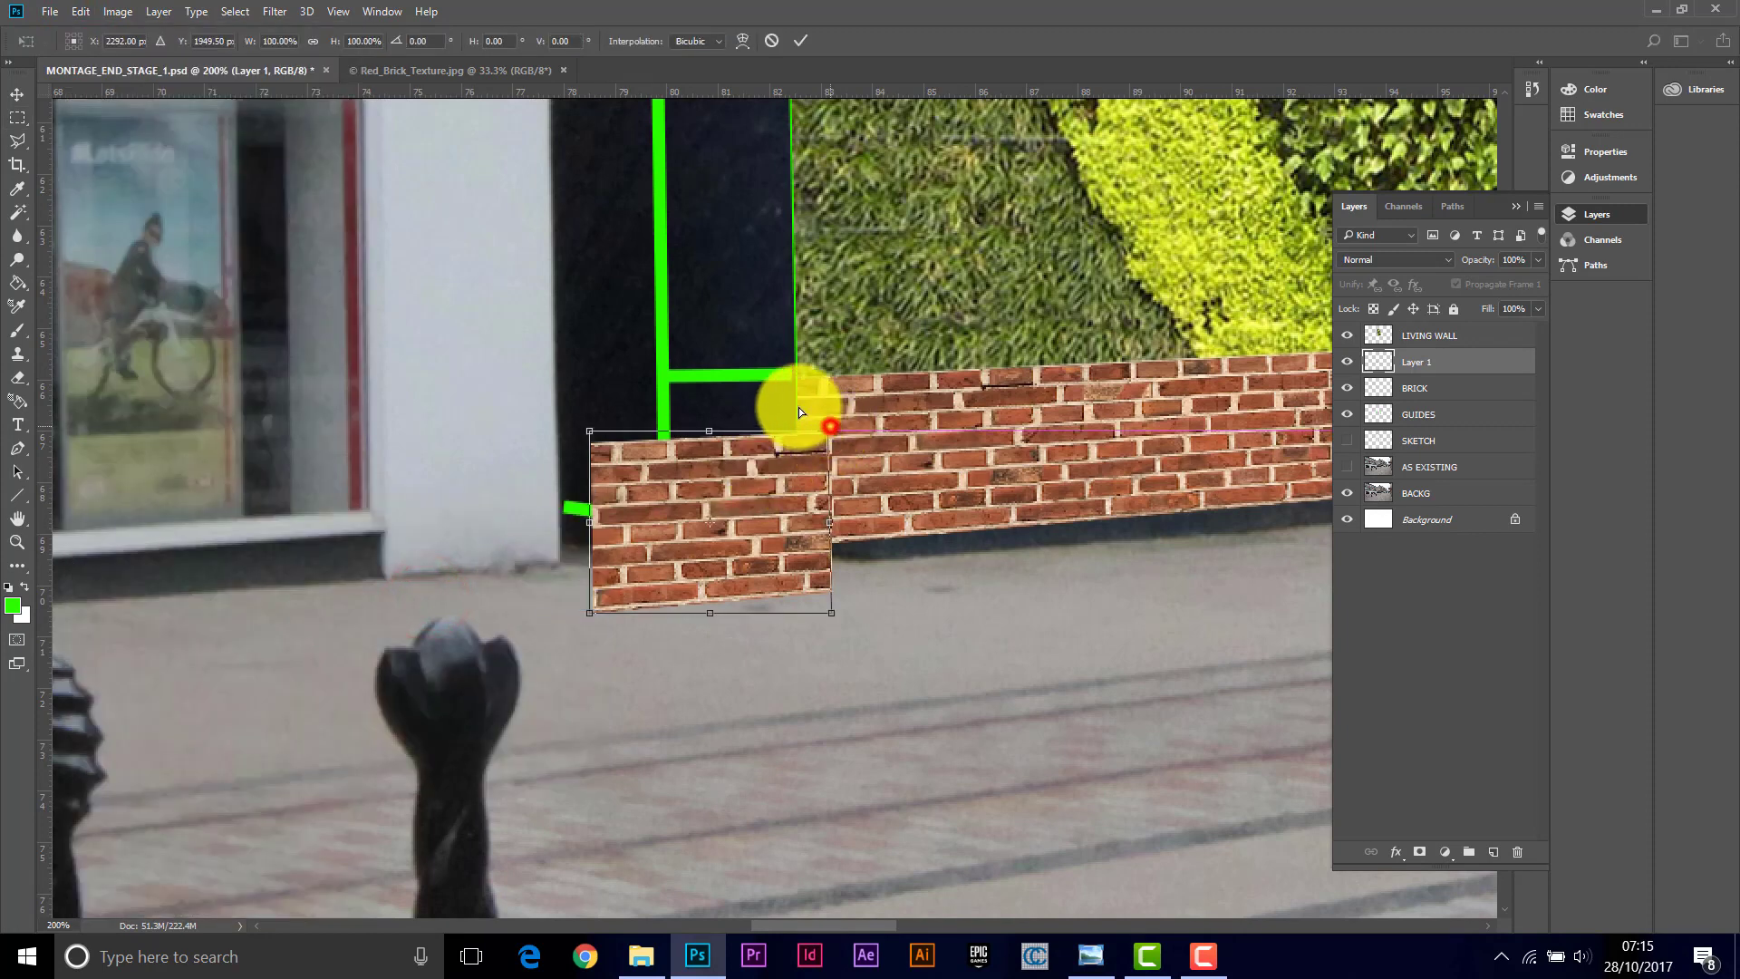
pyautogui.moveTo(798, 408); pyautogui.dragTo(794, 370)
pyautogui.moveTo(589, 430); pyautogui.dragTo(658, 366)
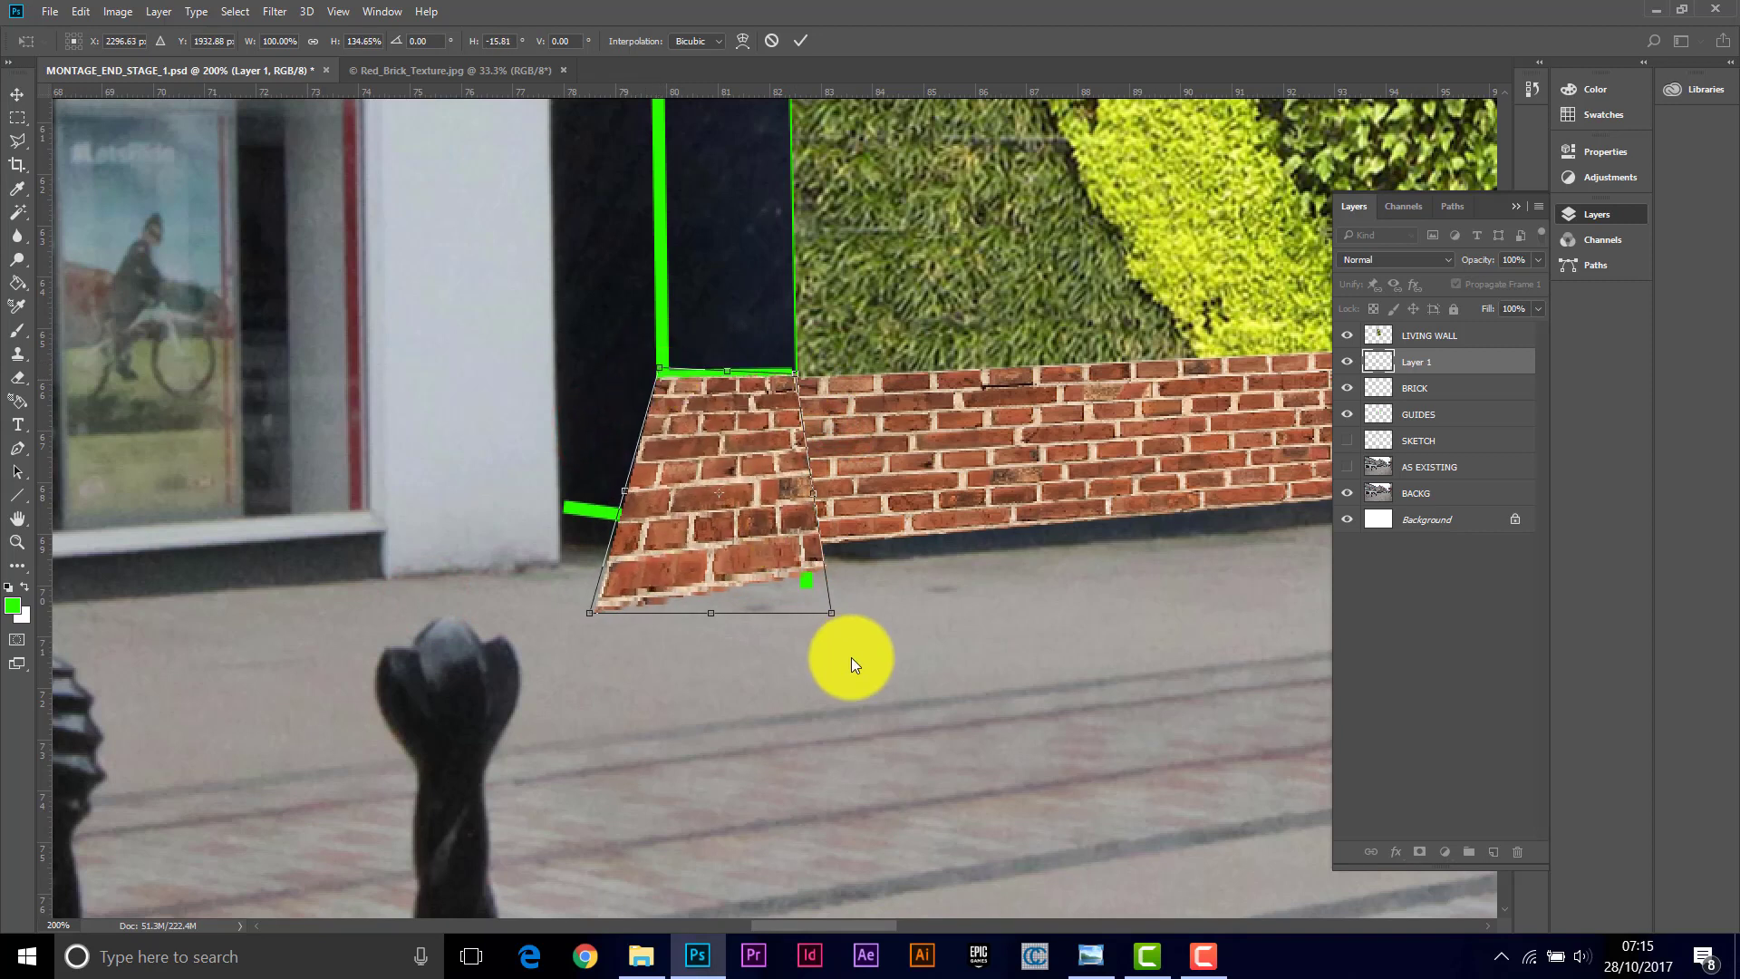
pyautogui.moveTo(833, 612); pyautogui.dragTo(802, 580)
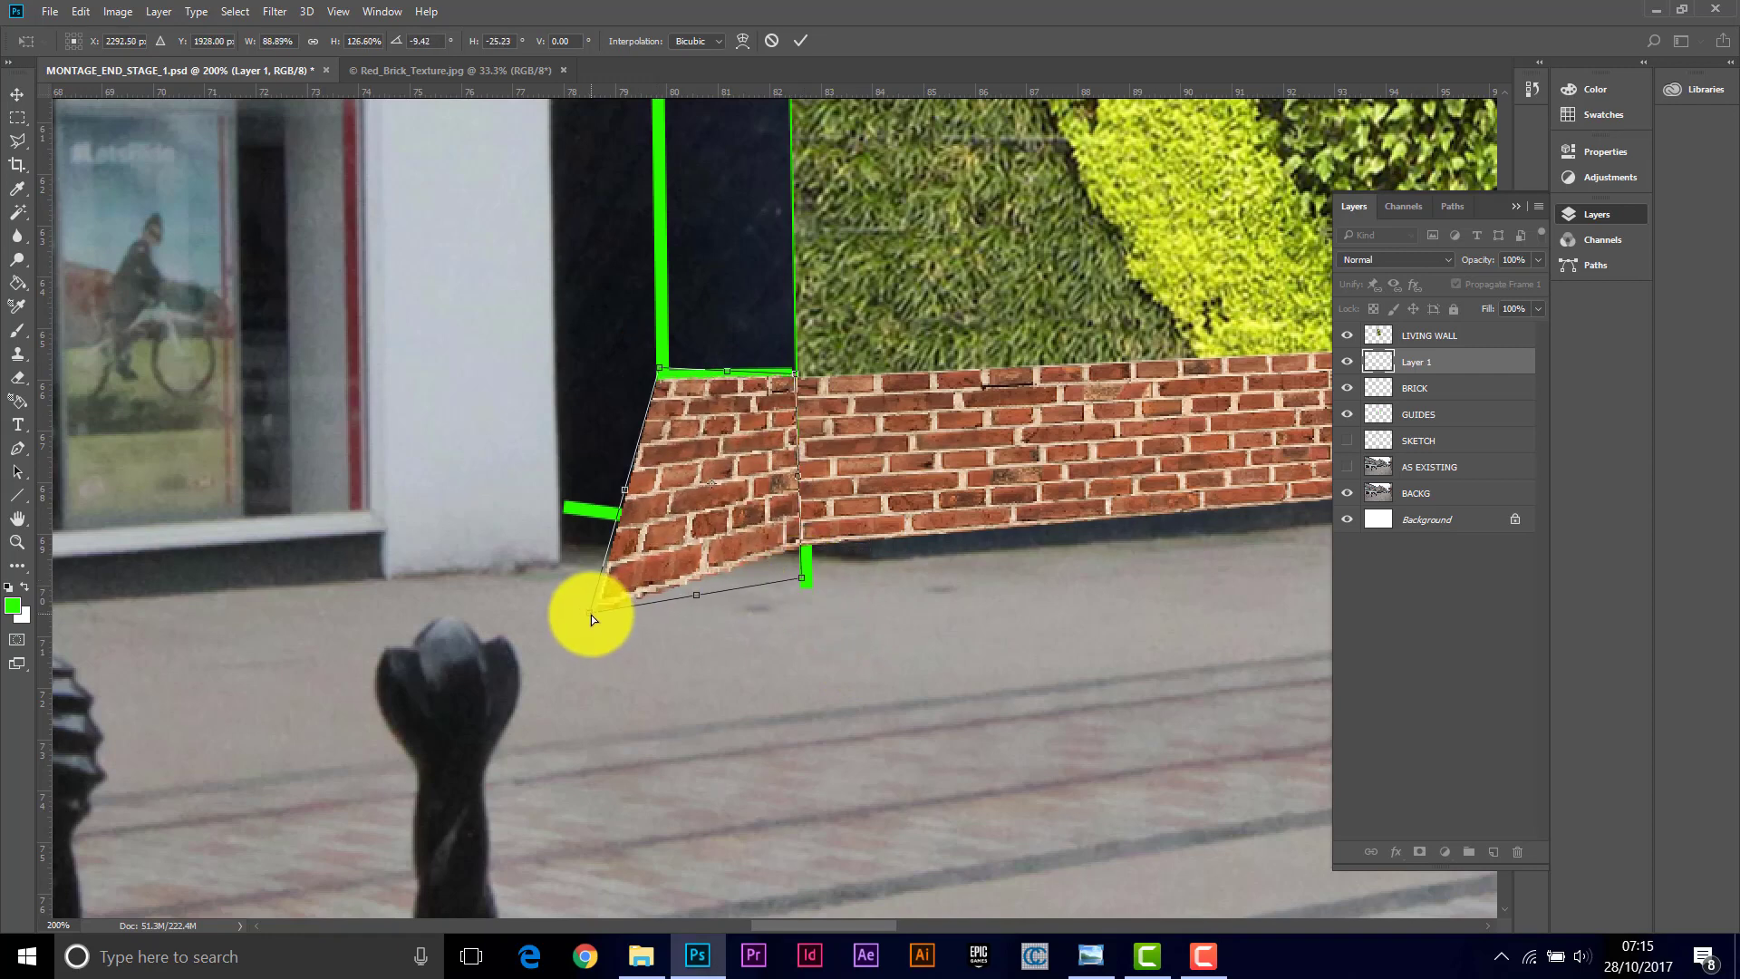
pyautogui.moveTo(591, 616); pyautogui.dragTo(655, 531)
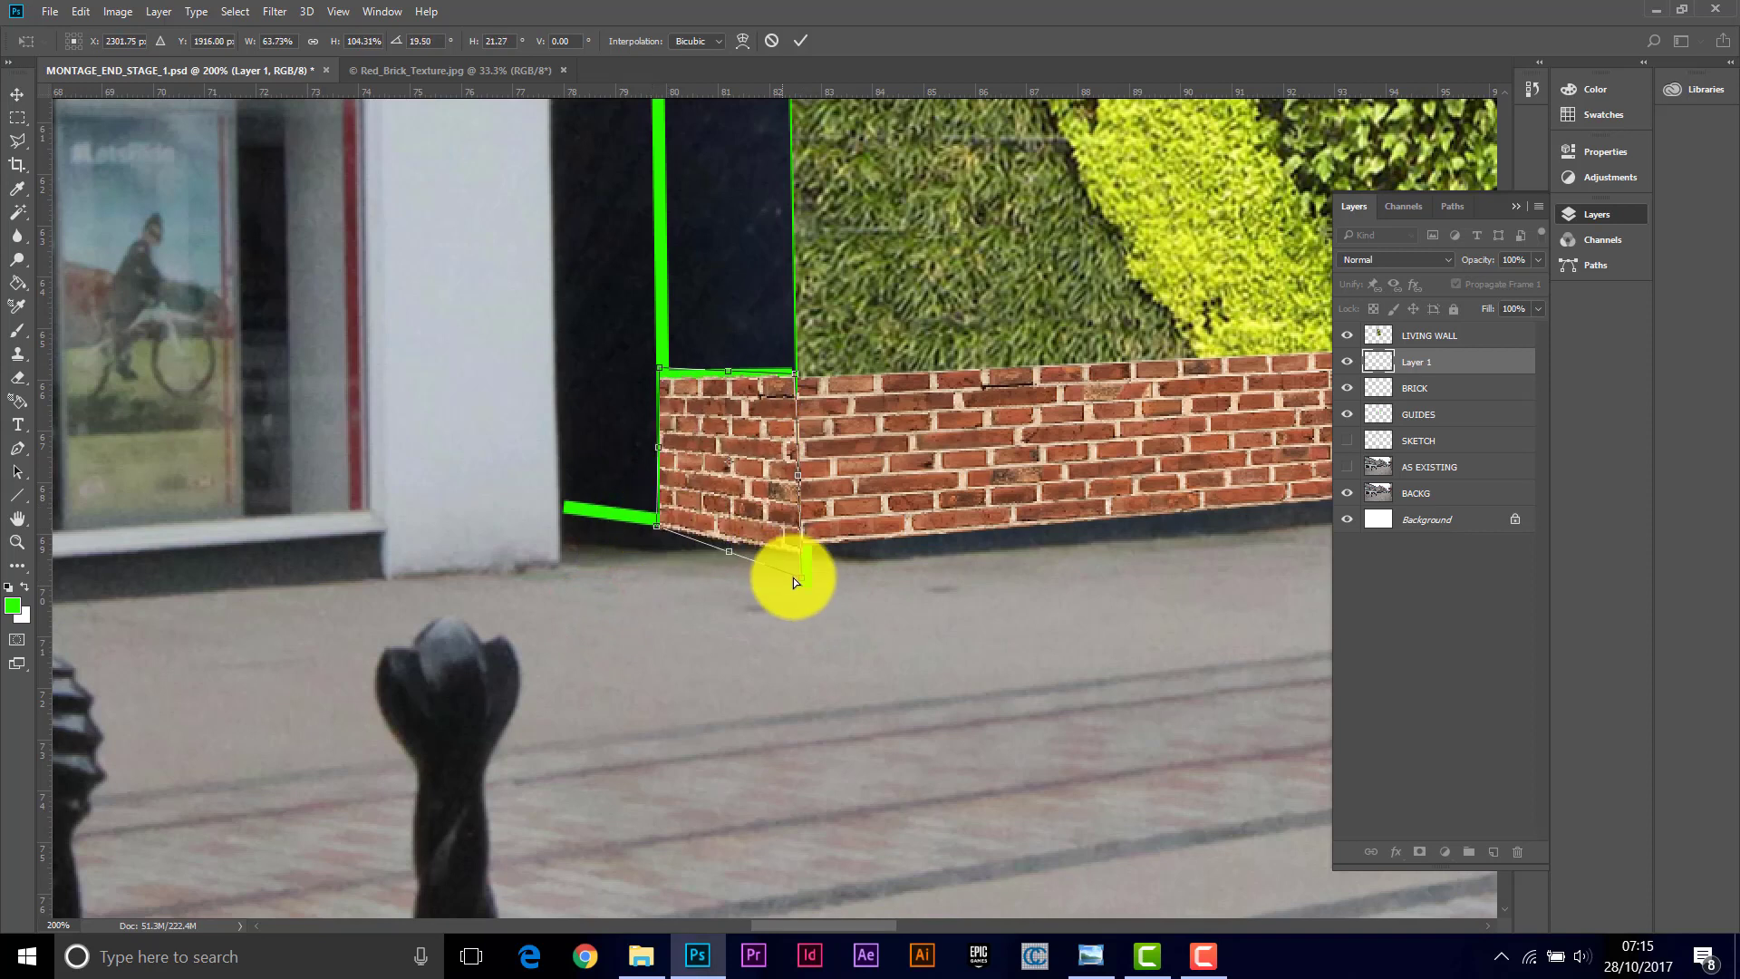
pyautogui.moveTo(801, 579); pyautogui.dragTo(800, 567)
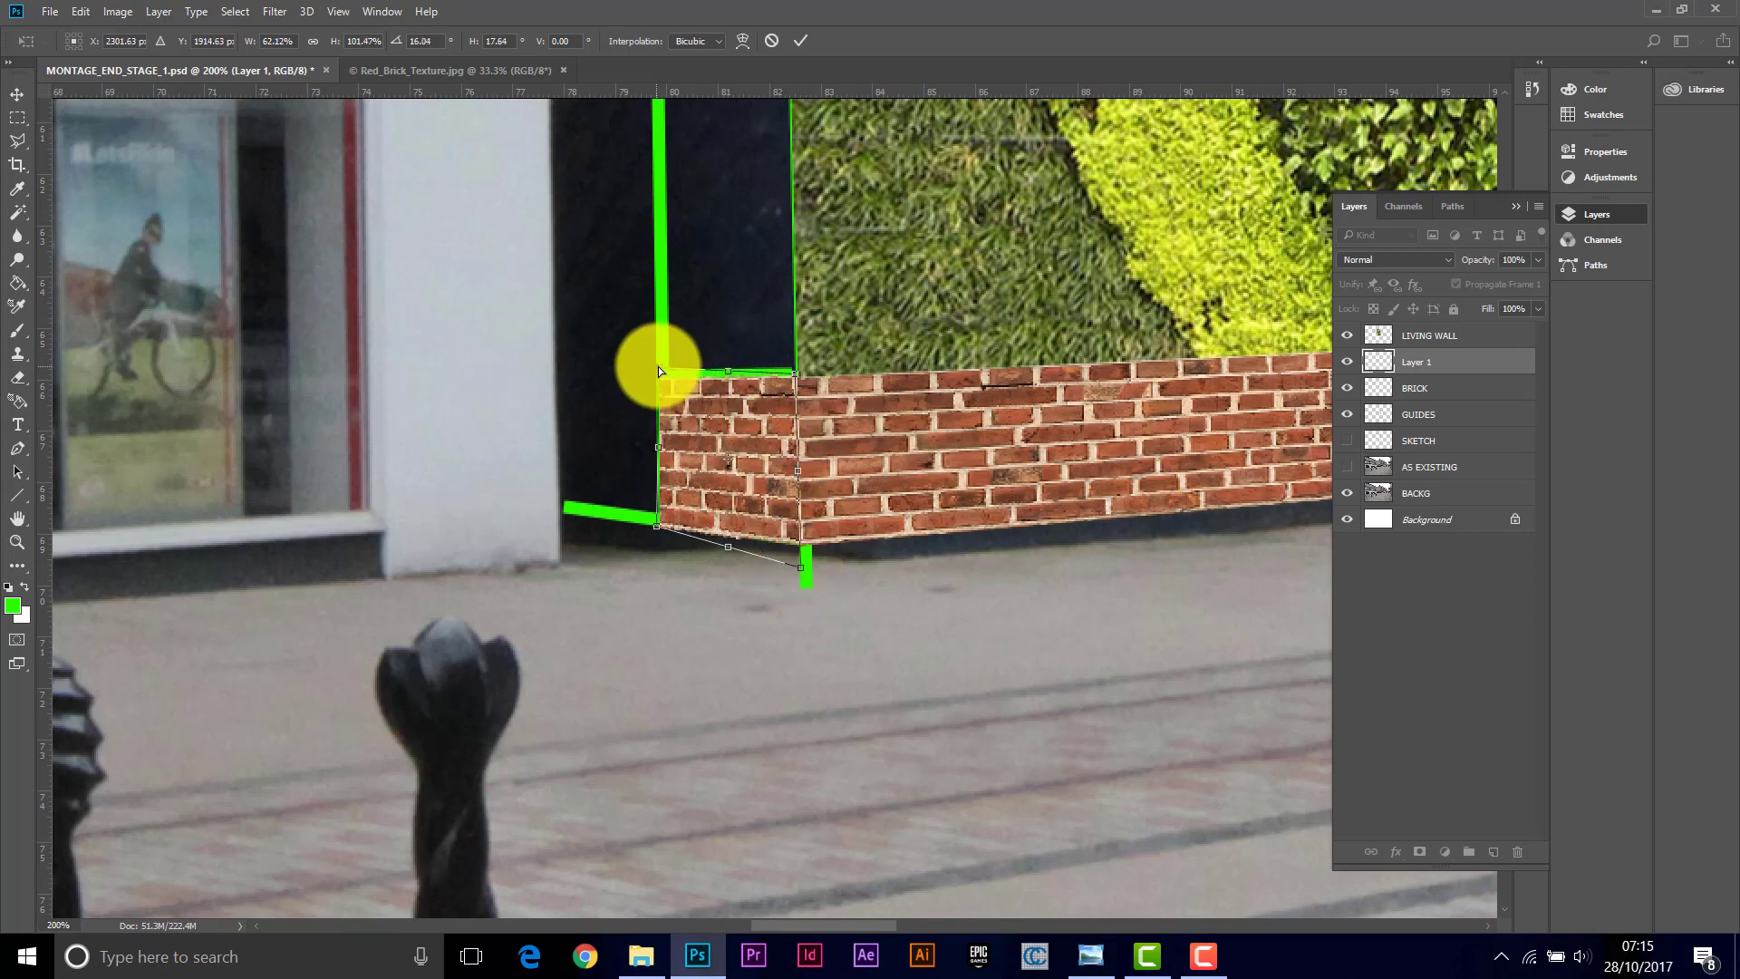
pyautogui.moveTo(658, 370); pyautogui.dragTo(655, 364)
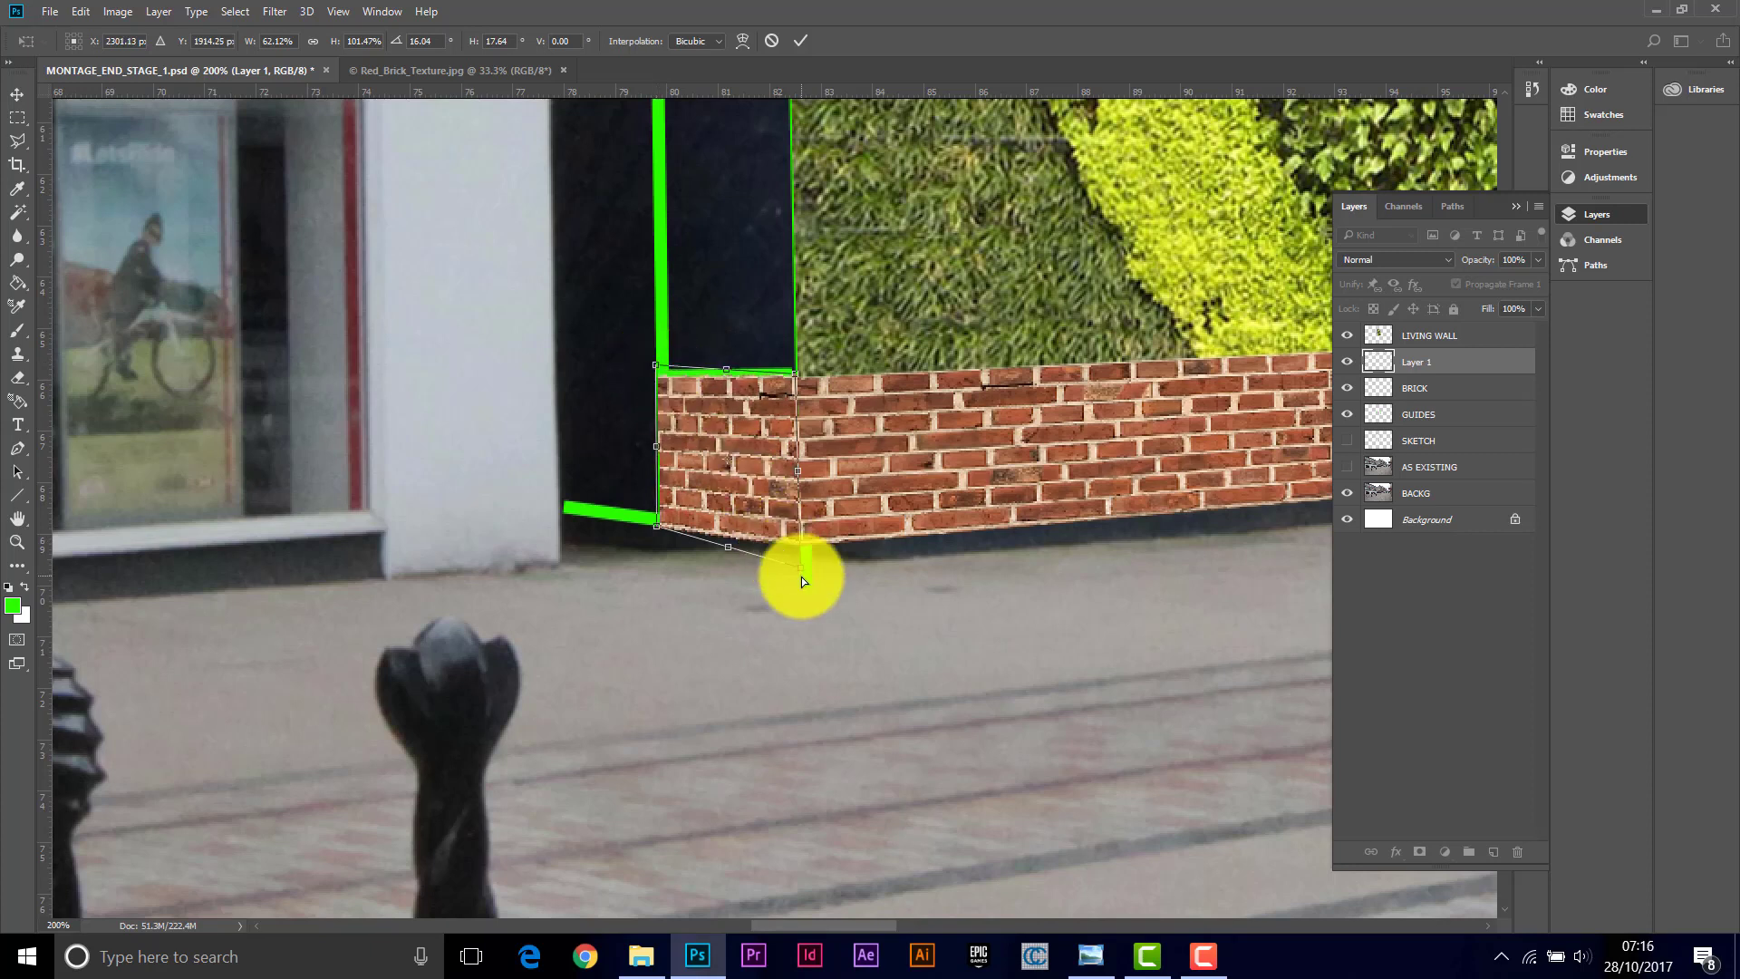
pyautogui.click(801, 44)
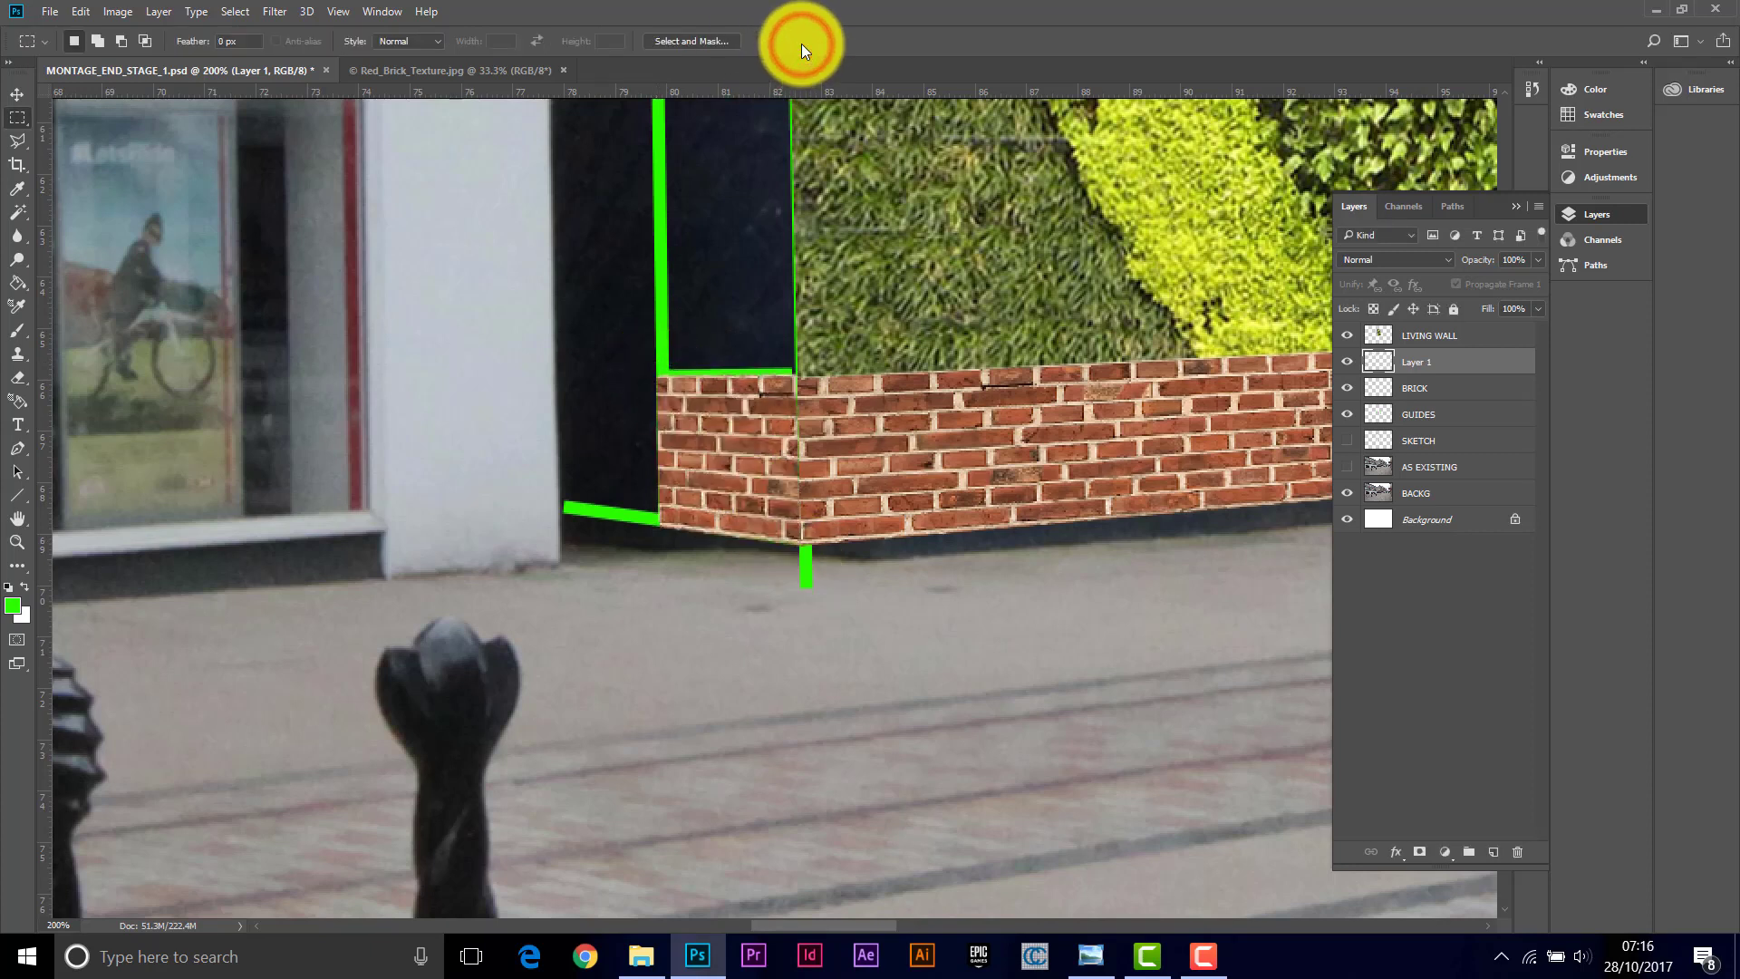
# Step: Darken the BRICK2 layer with Brightness/Contrast set to brightness -64 and contrast -17
pyautogui.click(17, 93)
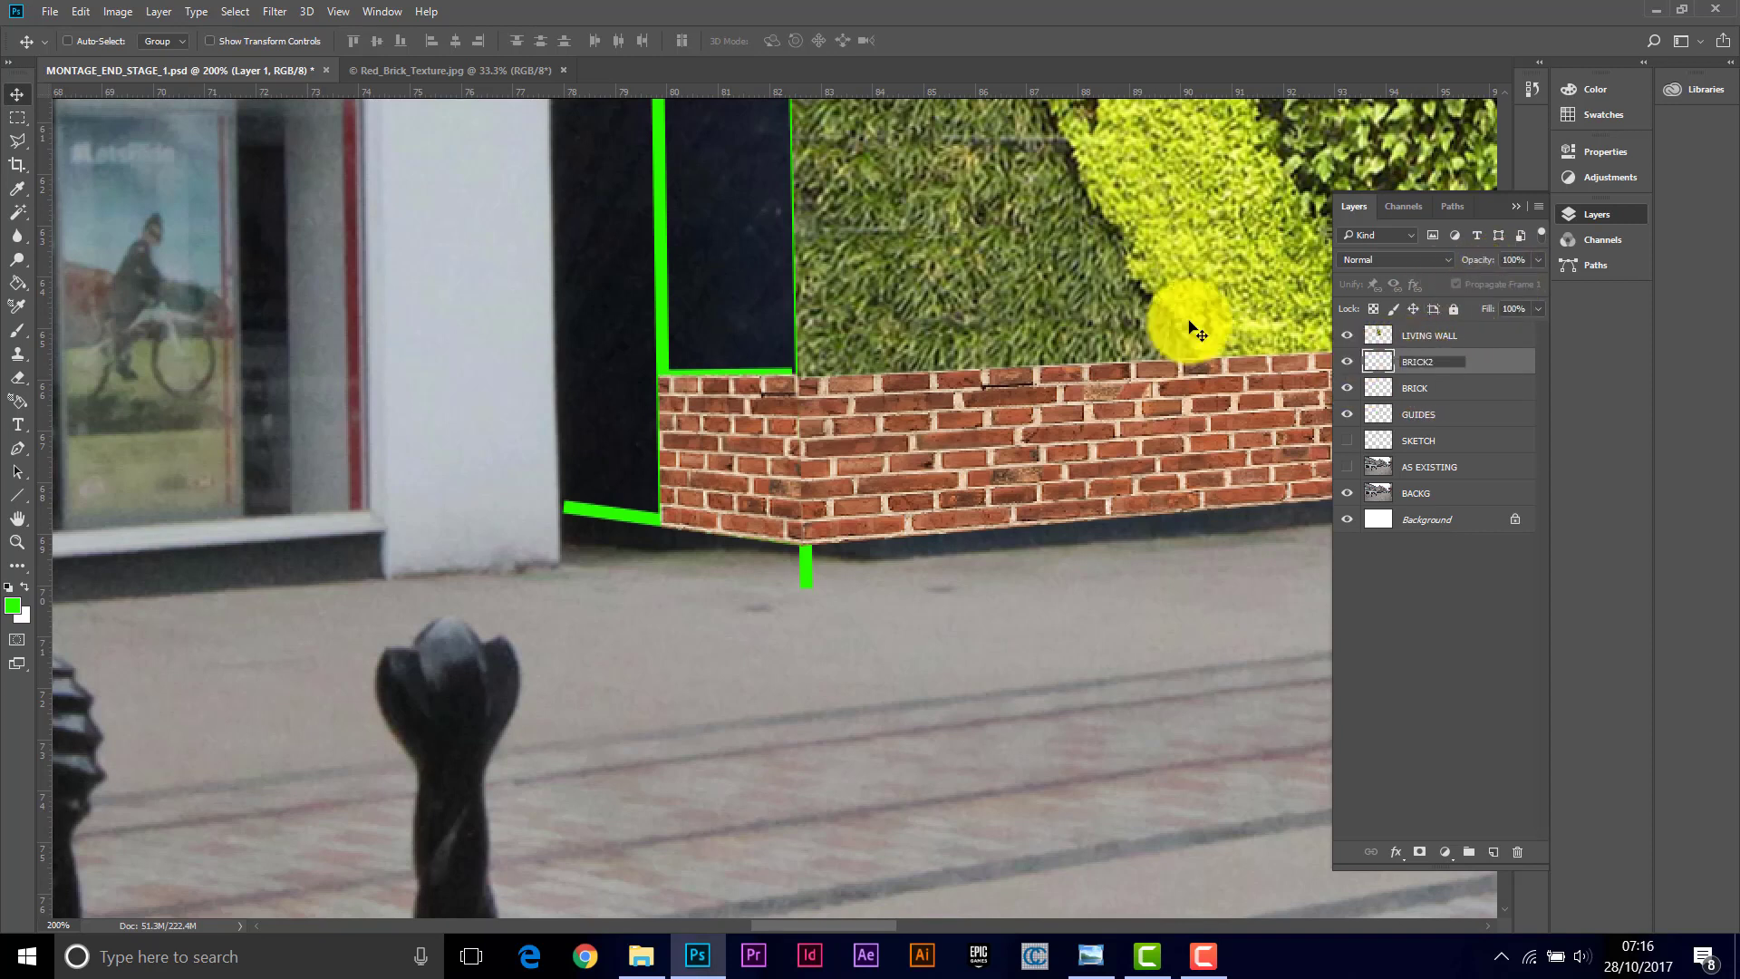
pyautogui.click(113, 13)
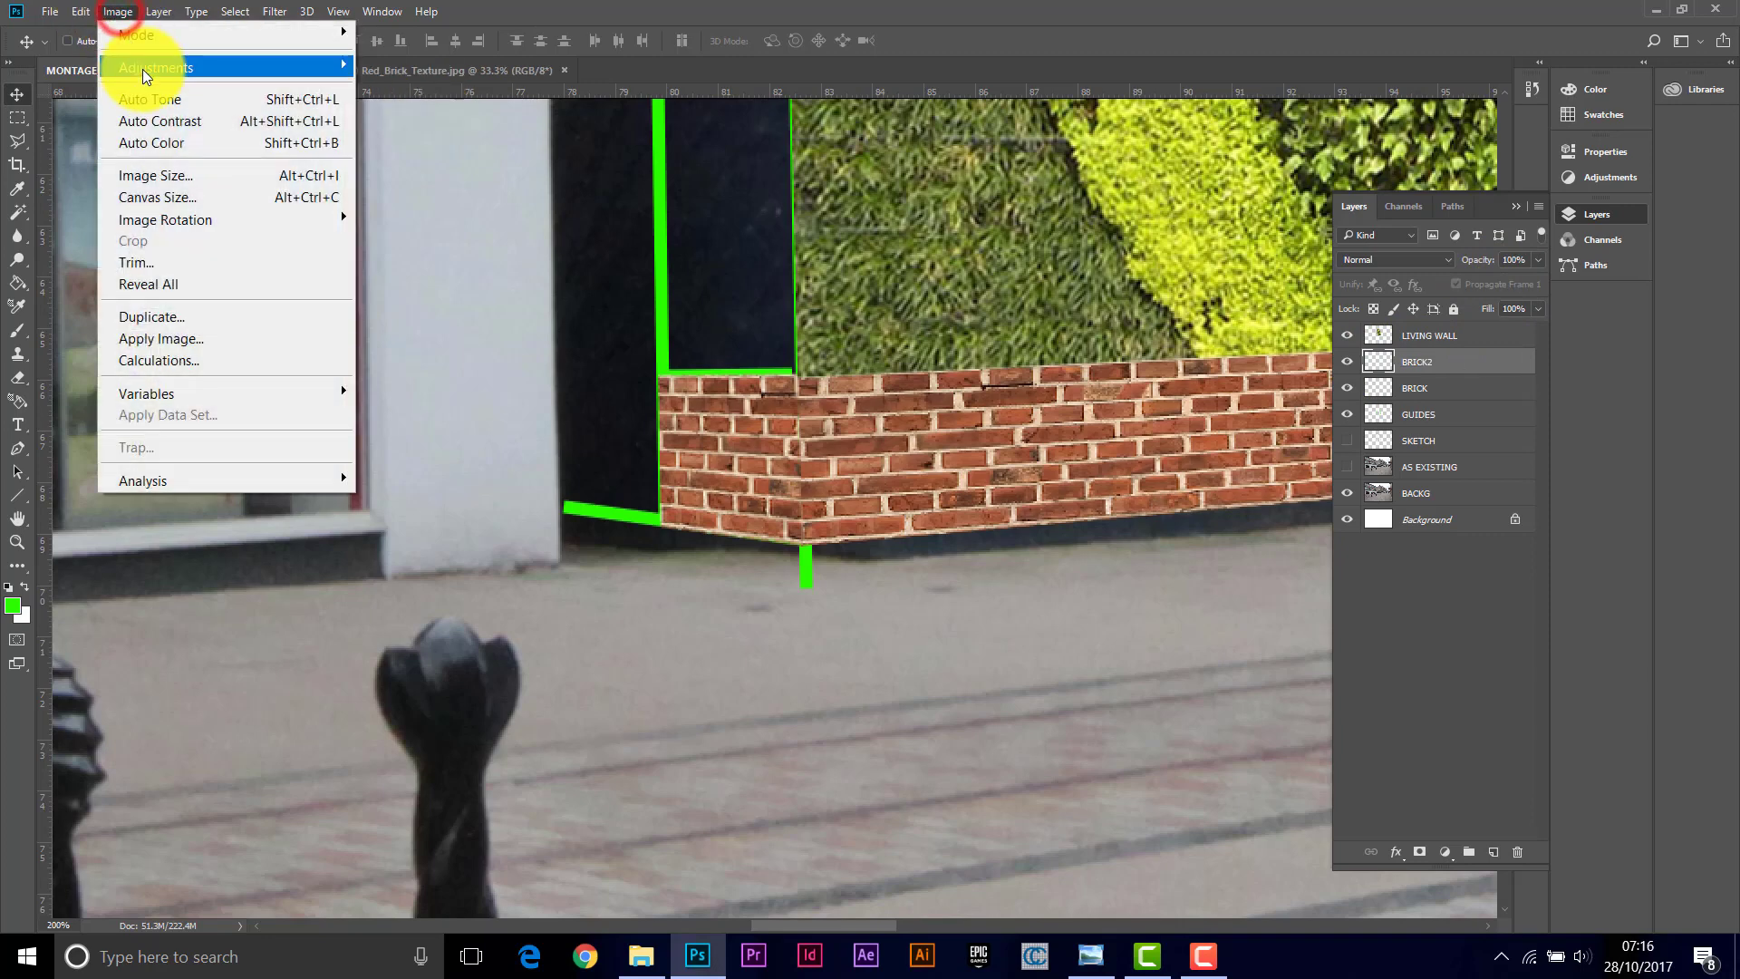
pyautogui.moveTo(156, 69)
pyautogui.click(444, 67)
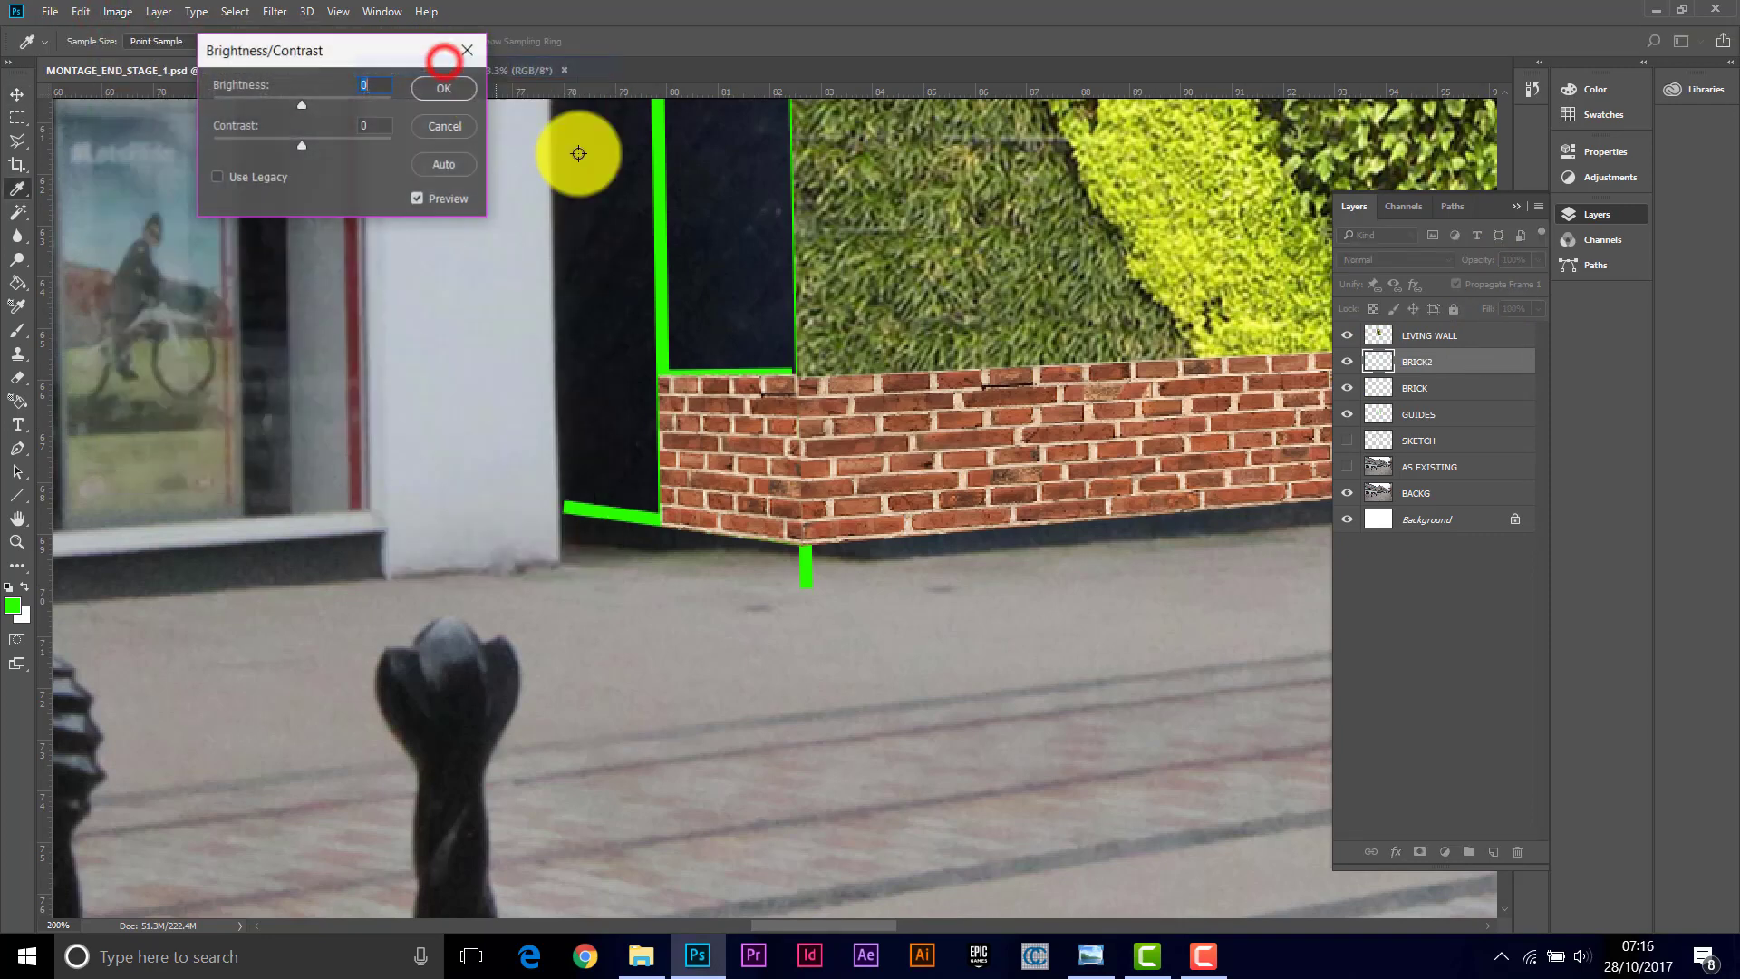
pyautogui.moveTo(297, 106)
pyautogui.mouseDown()
pyautogui.moveTo(276, 105)
pyautogui.moveTo(291, 144)
pyautogui.moveTo(263, 107)
pyautogui.mouseUp()
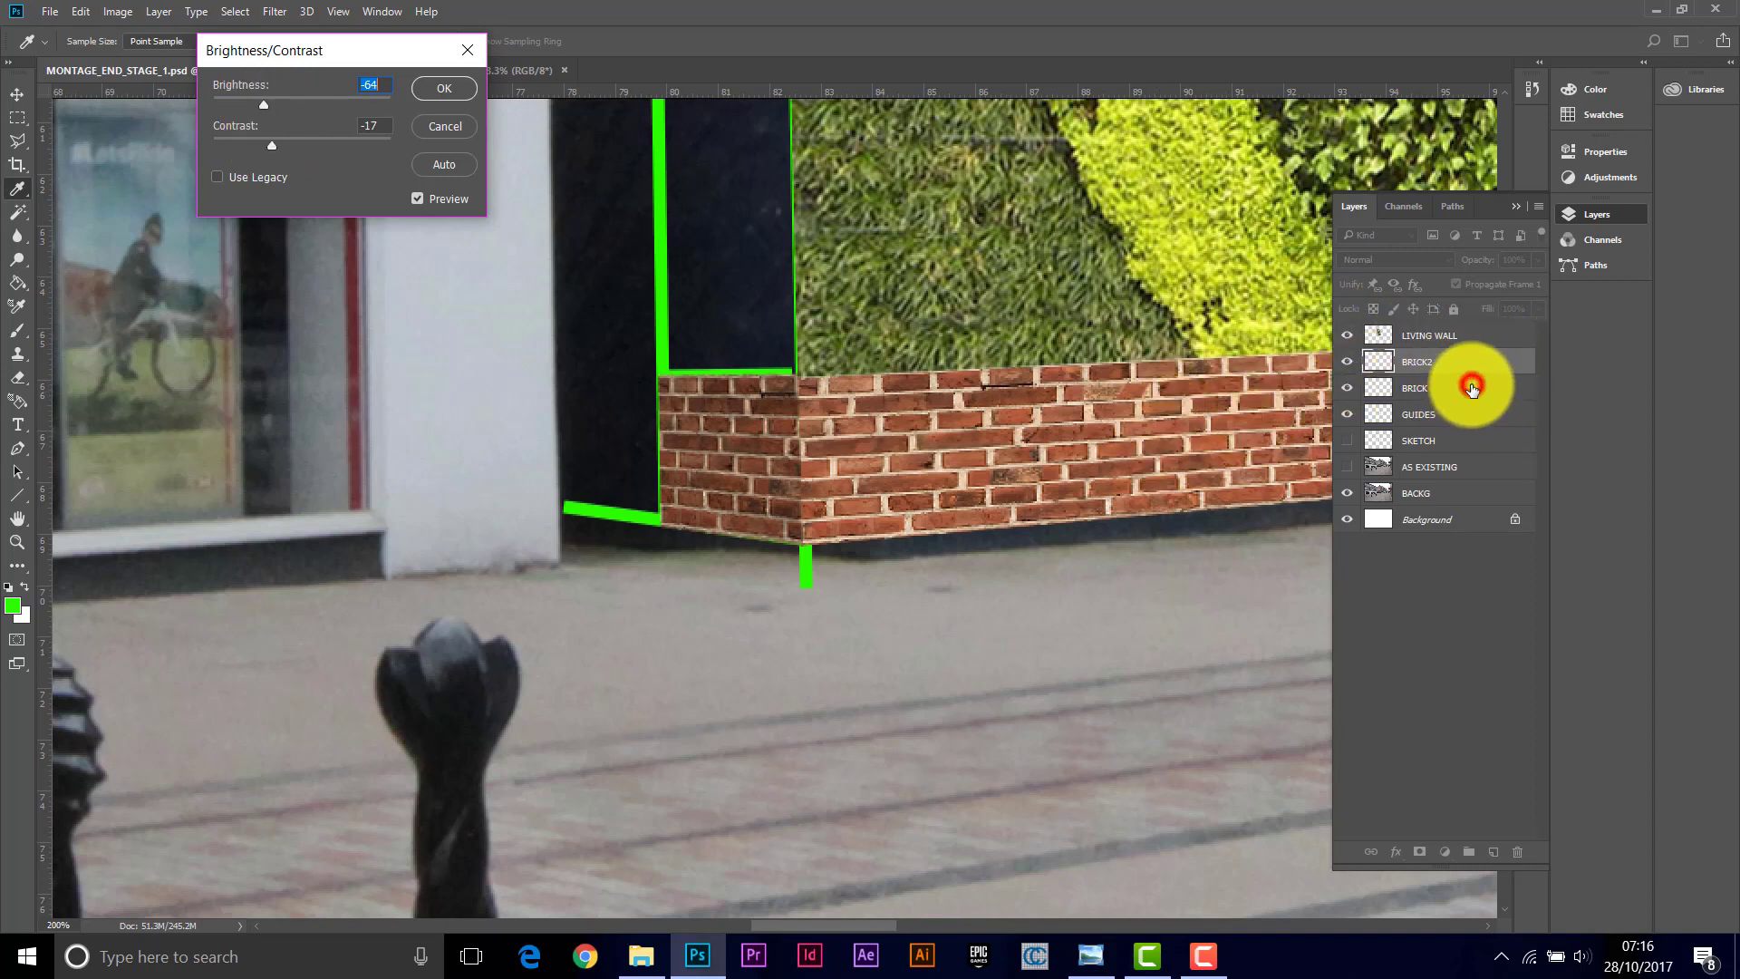
pyautogui.click(444, 88)
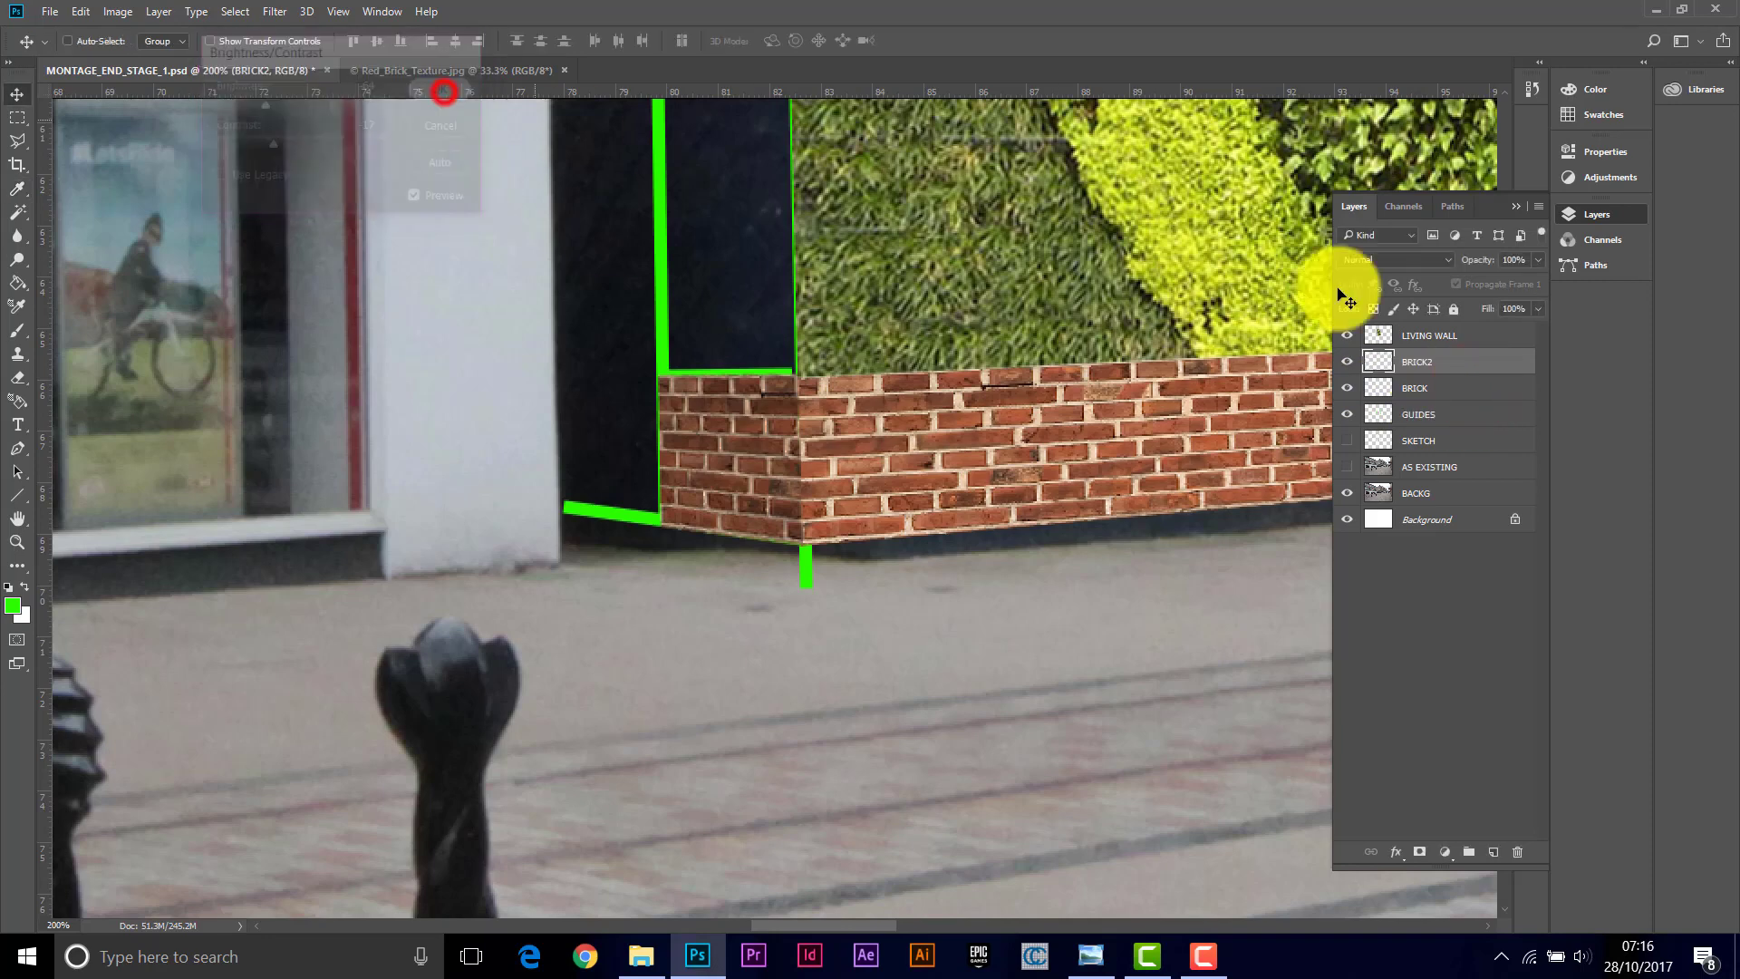
# Step: Reduce the BRICK layer's contrast to -32 with Brightness/Contrast
pyautogui.click(1488, 391)
pyautogui.click(115, 11)
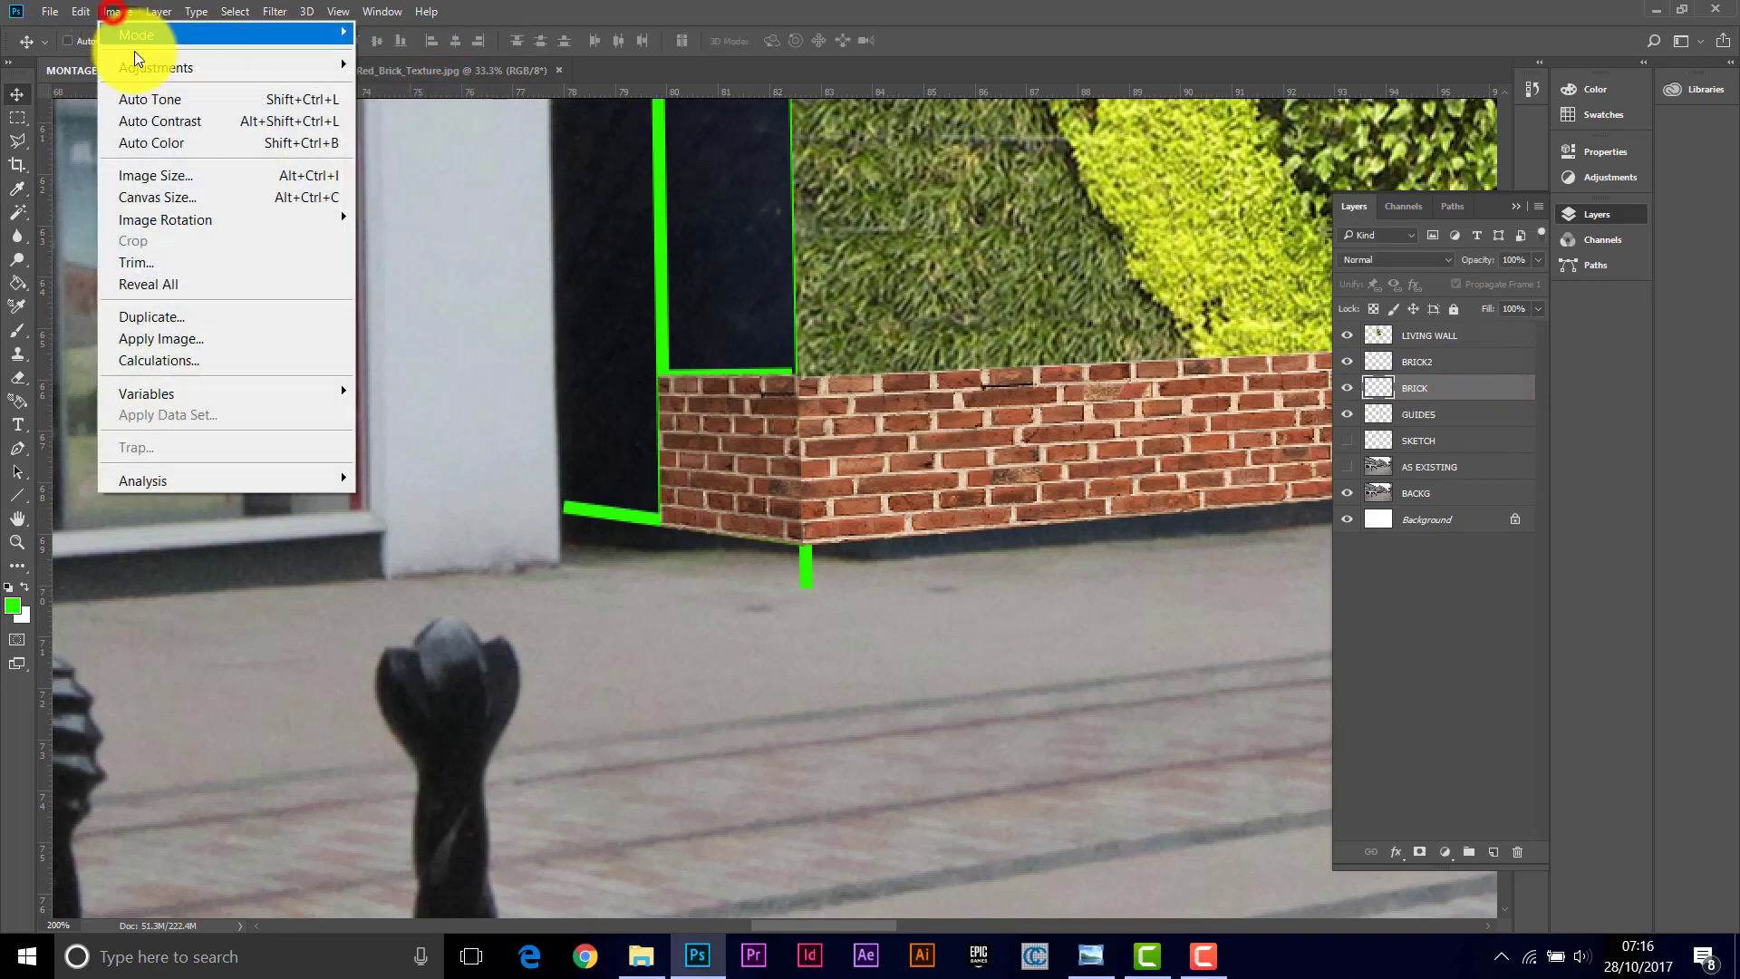
pyautogui.moveTo(141, 64)
pyautogui.click(413, 67)
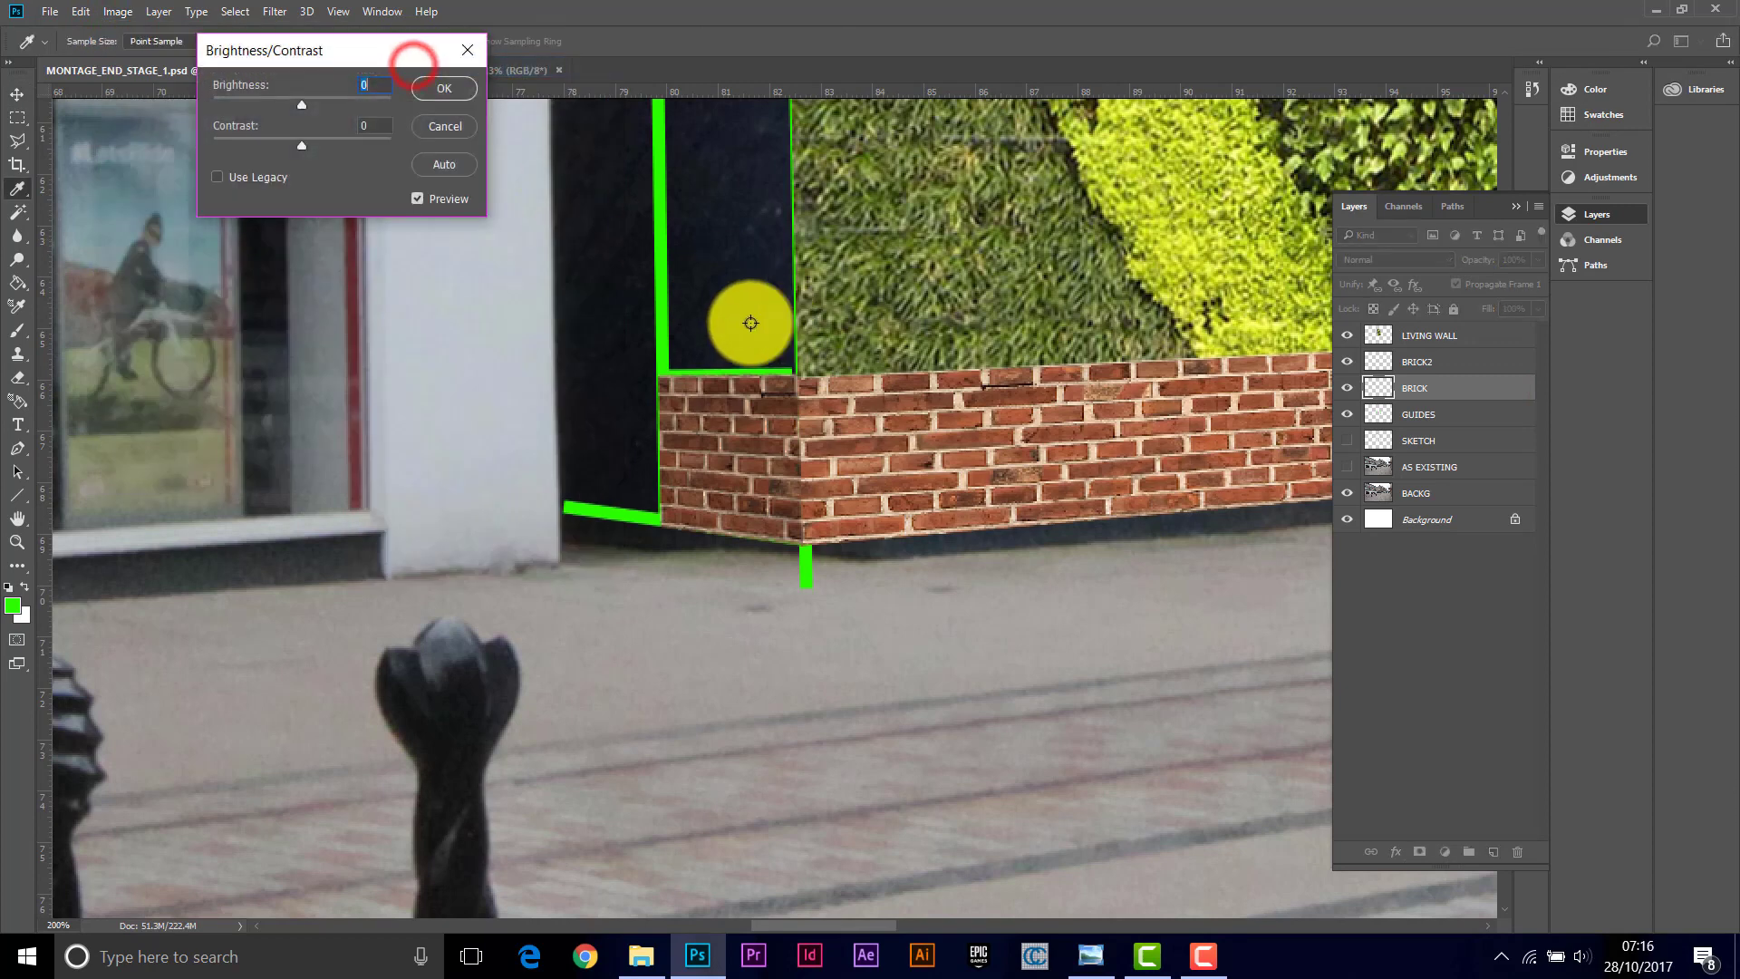
pyautogui.moveTo(296, 102); pyautogui.dragTo(249, 145)
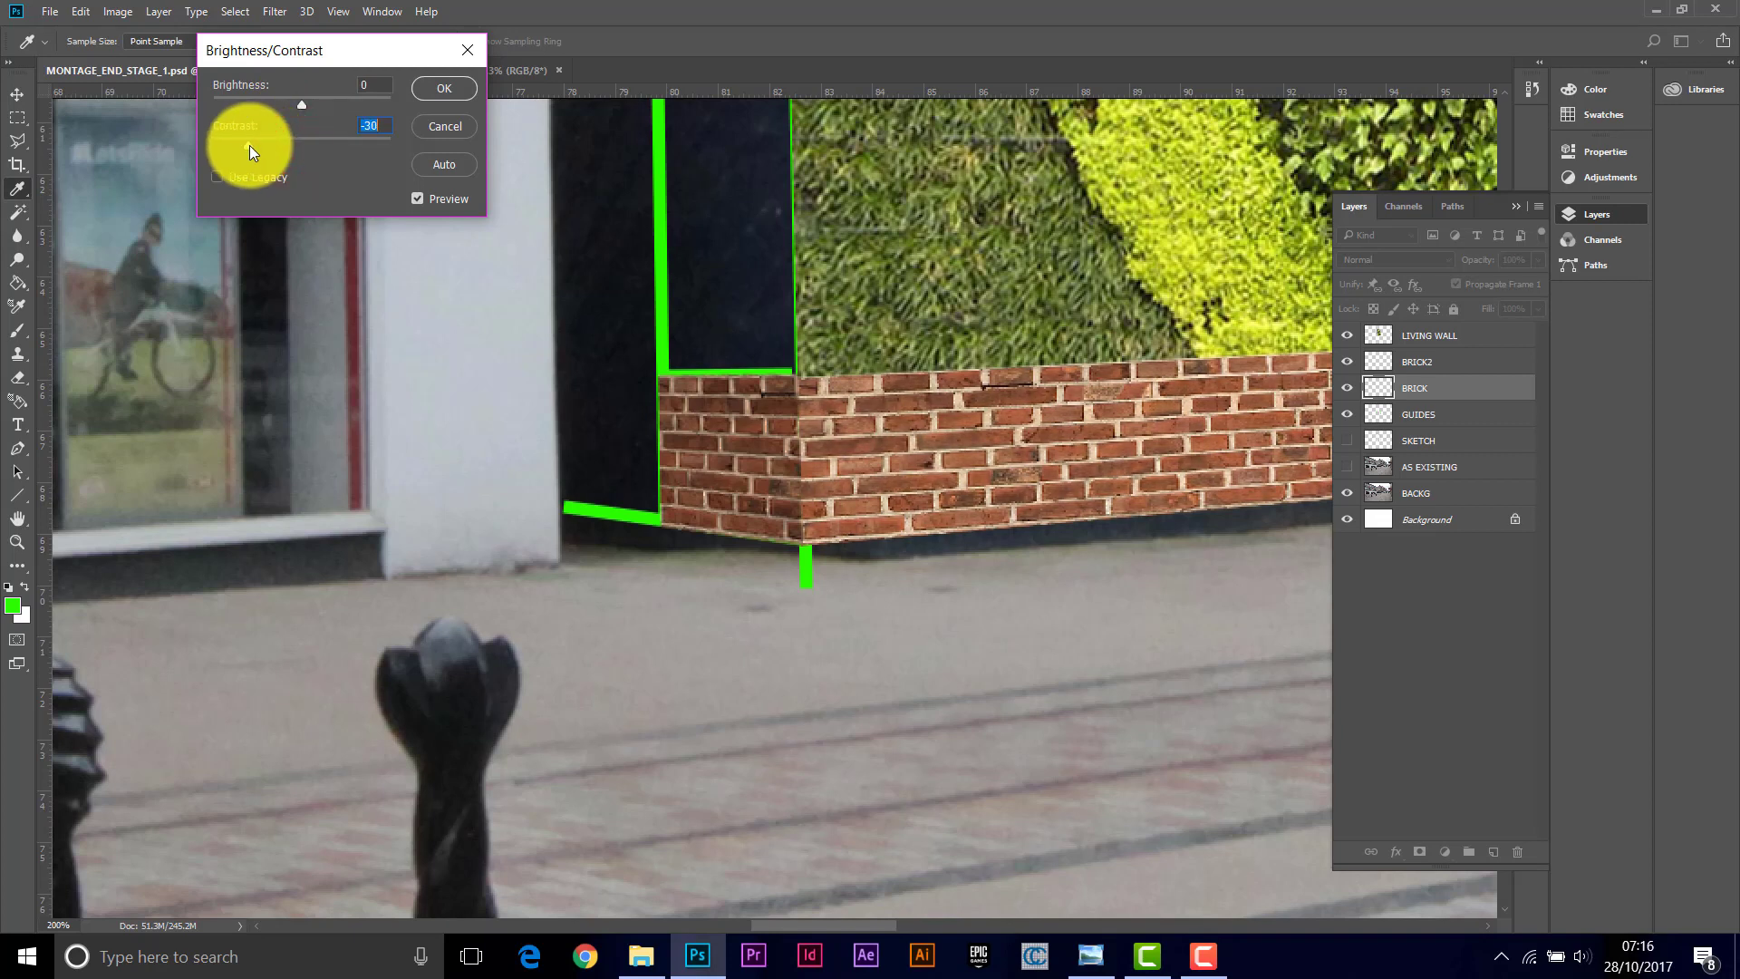
pyautogui.click(437, 85)
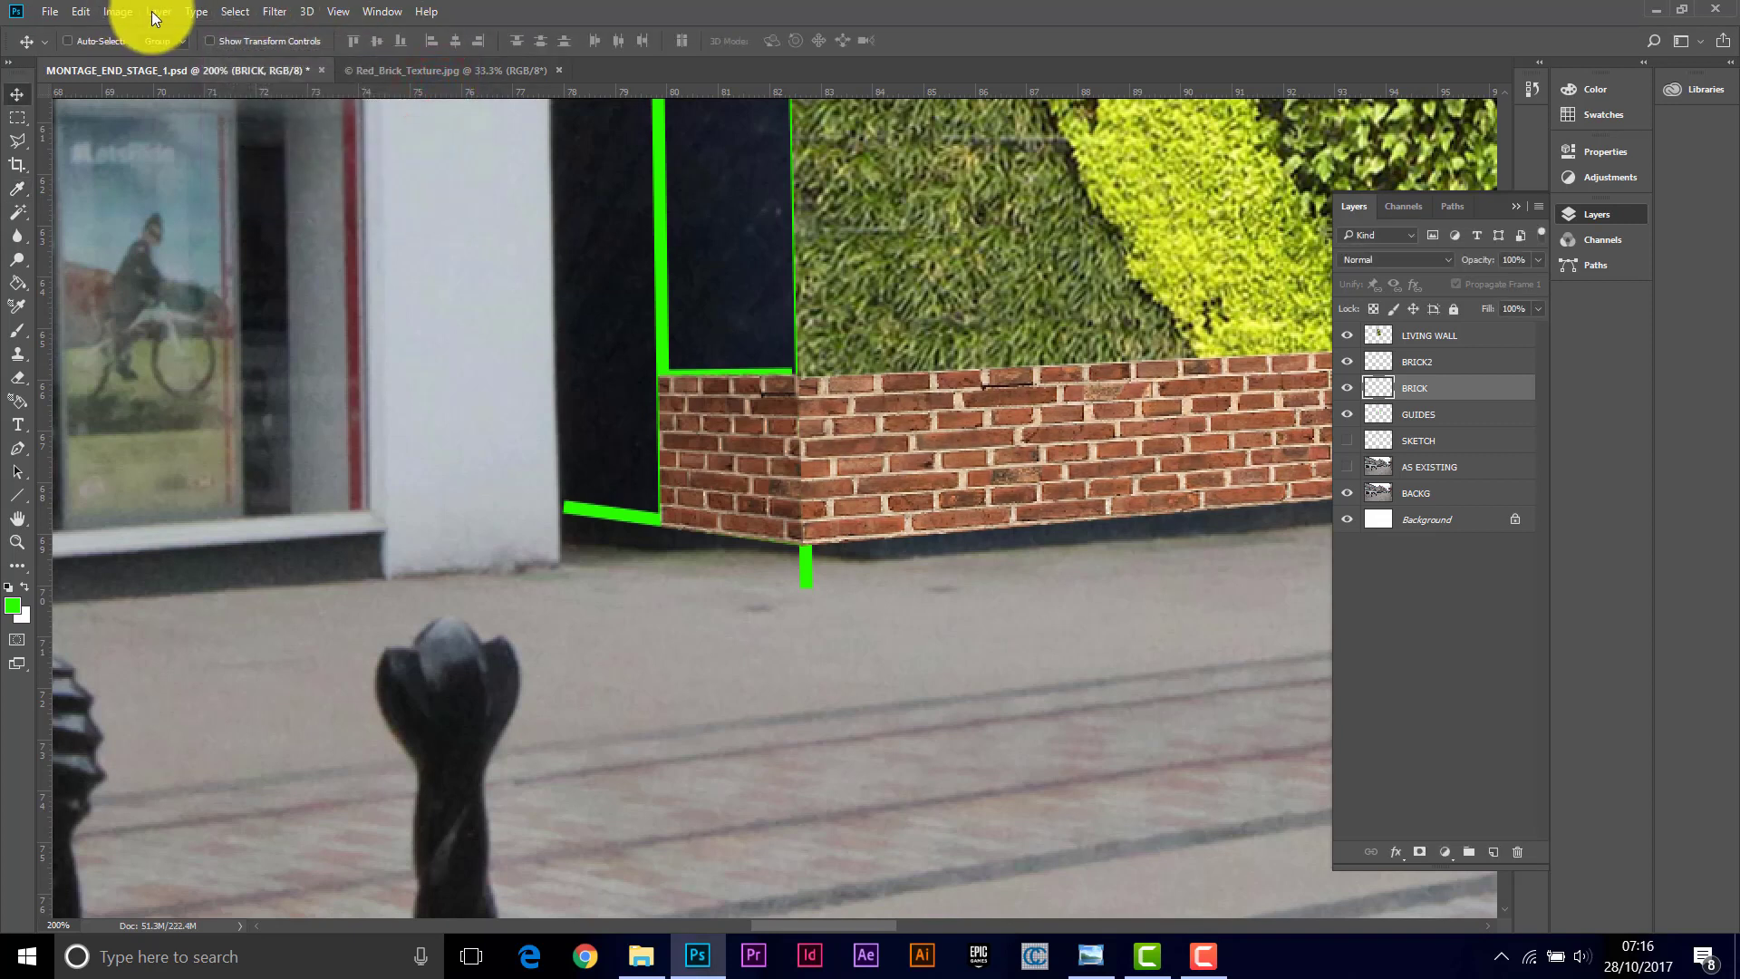
# Step: Lower the BRICK layer's saturation to -8 with Hue/Saturation
pyautogui.click(127, 11)
pyautogui.moveTo(155, 70)
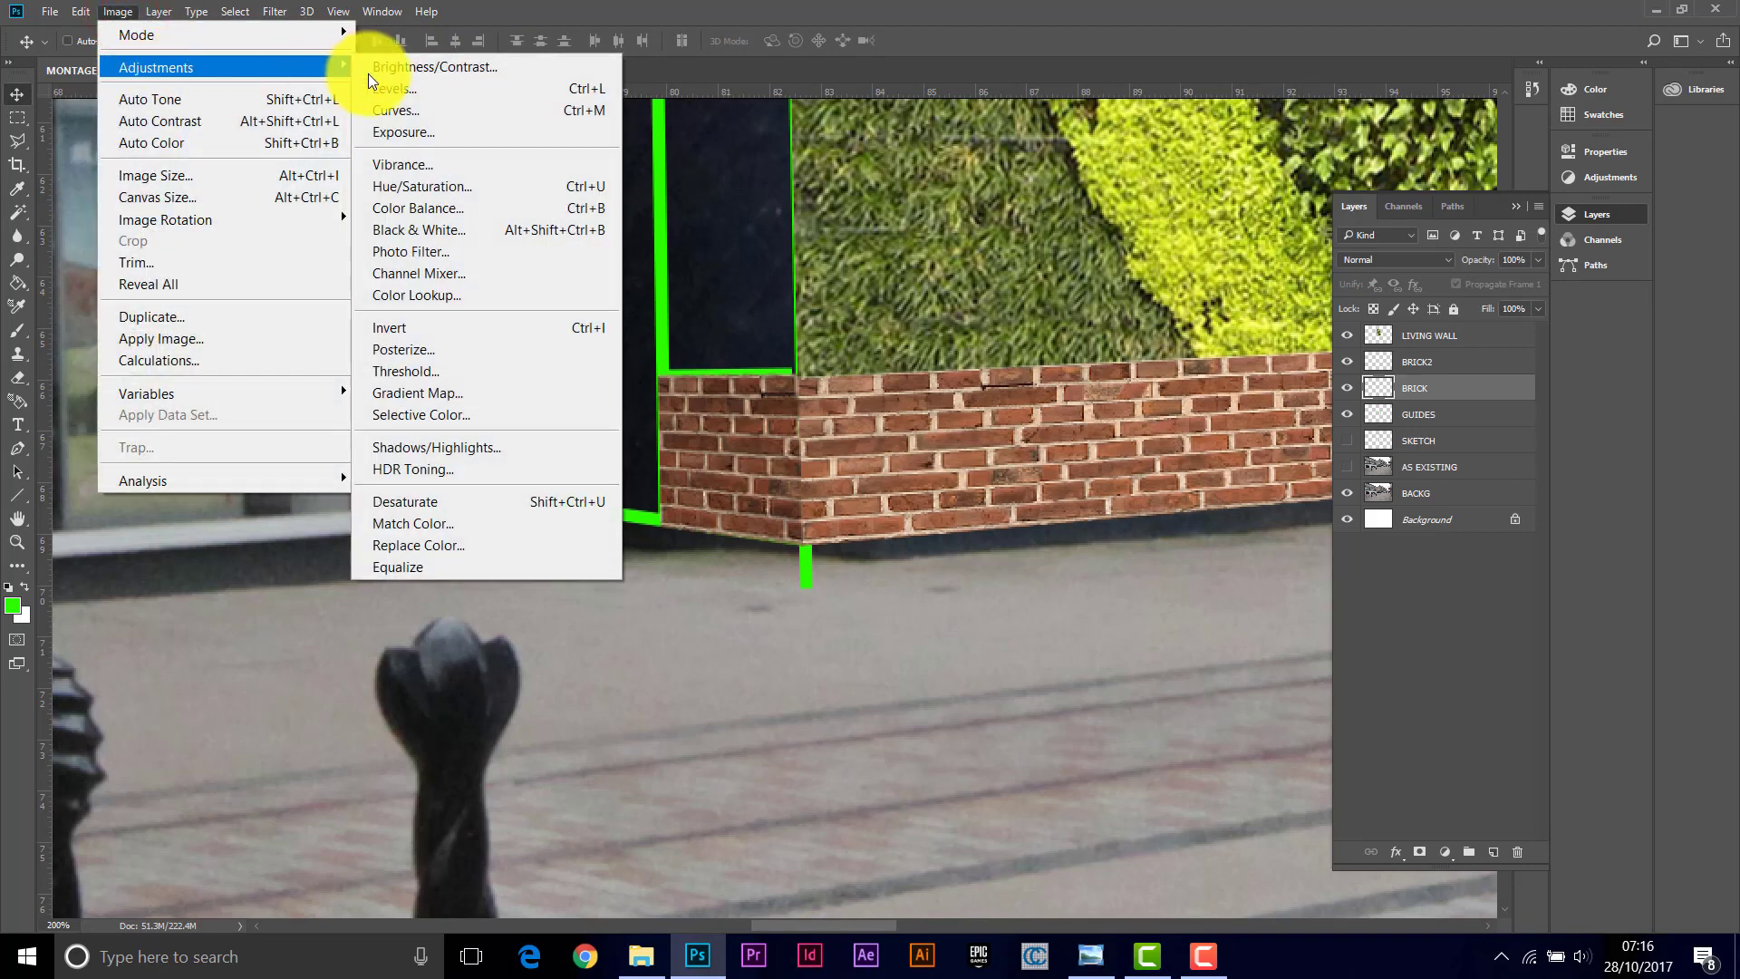
pyautogui.click(426, 185)
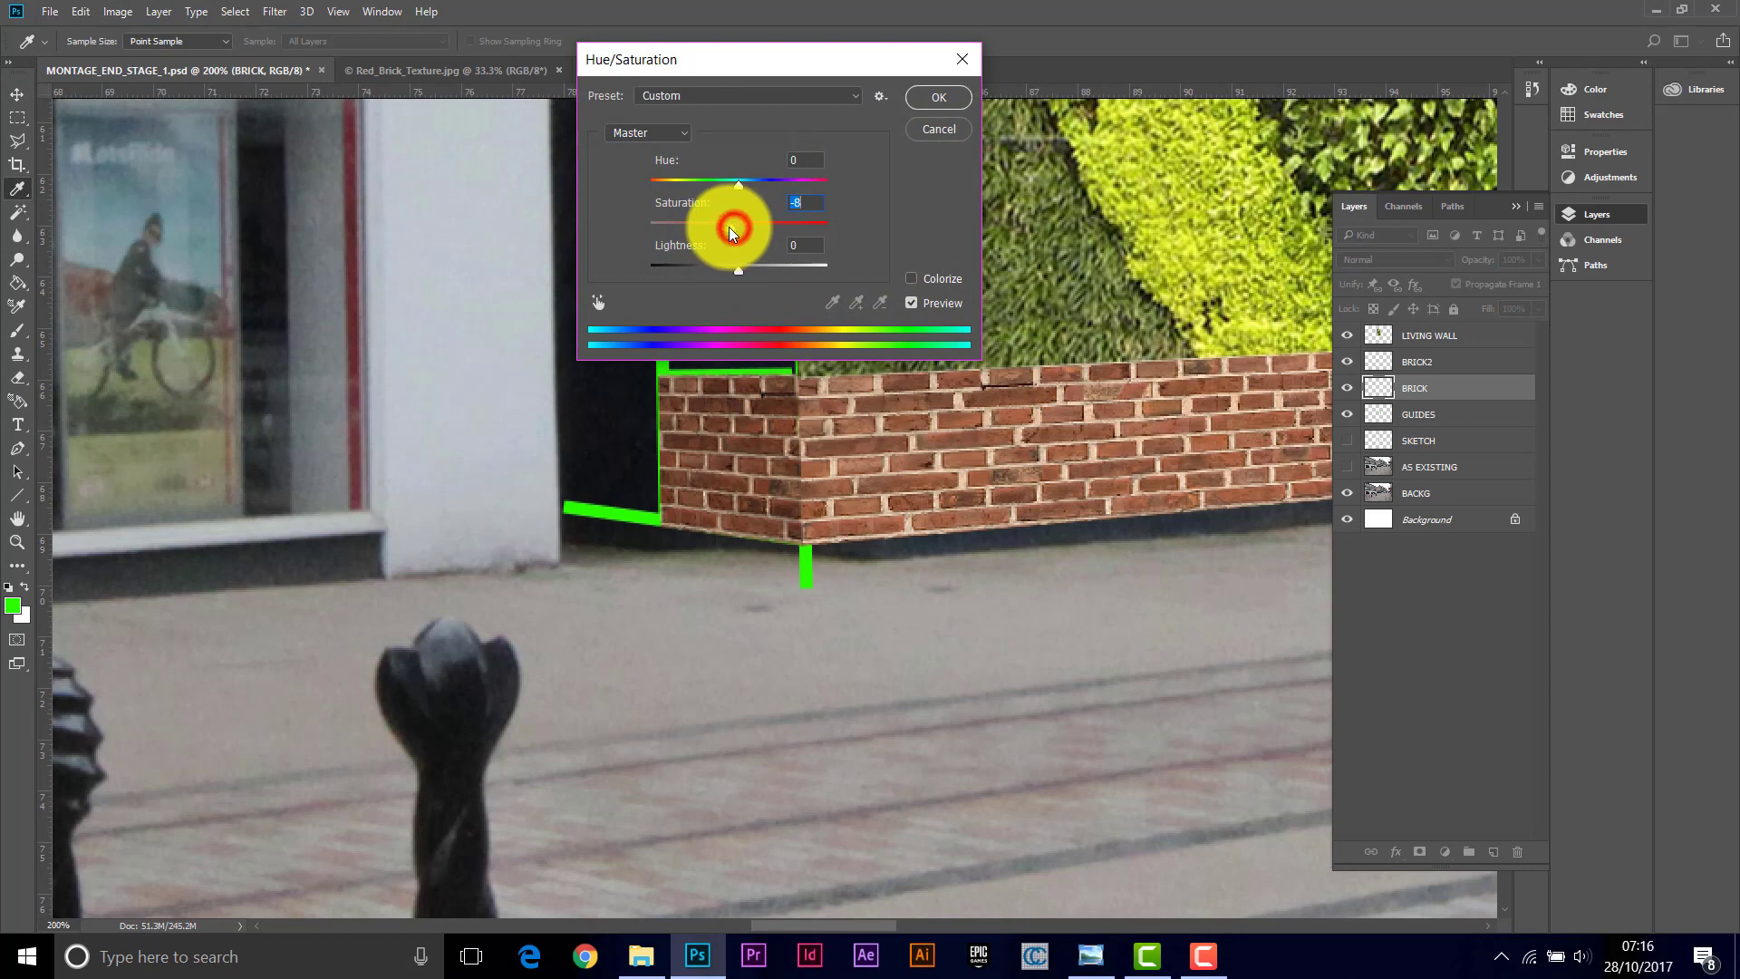
pyautogui.click(933, 99)
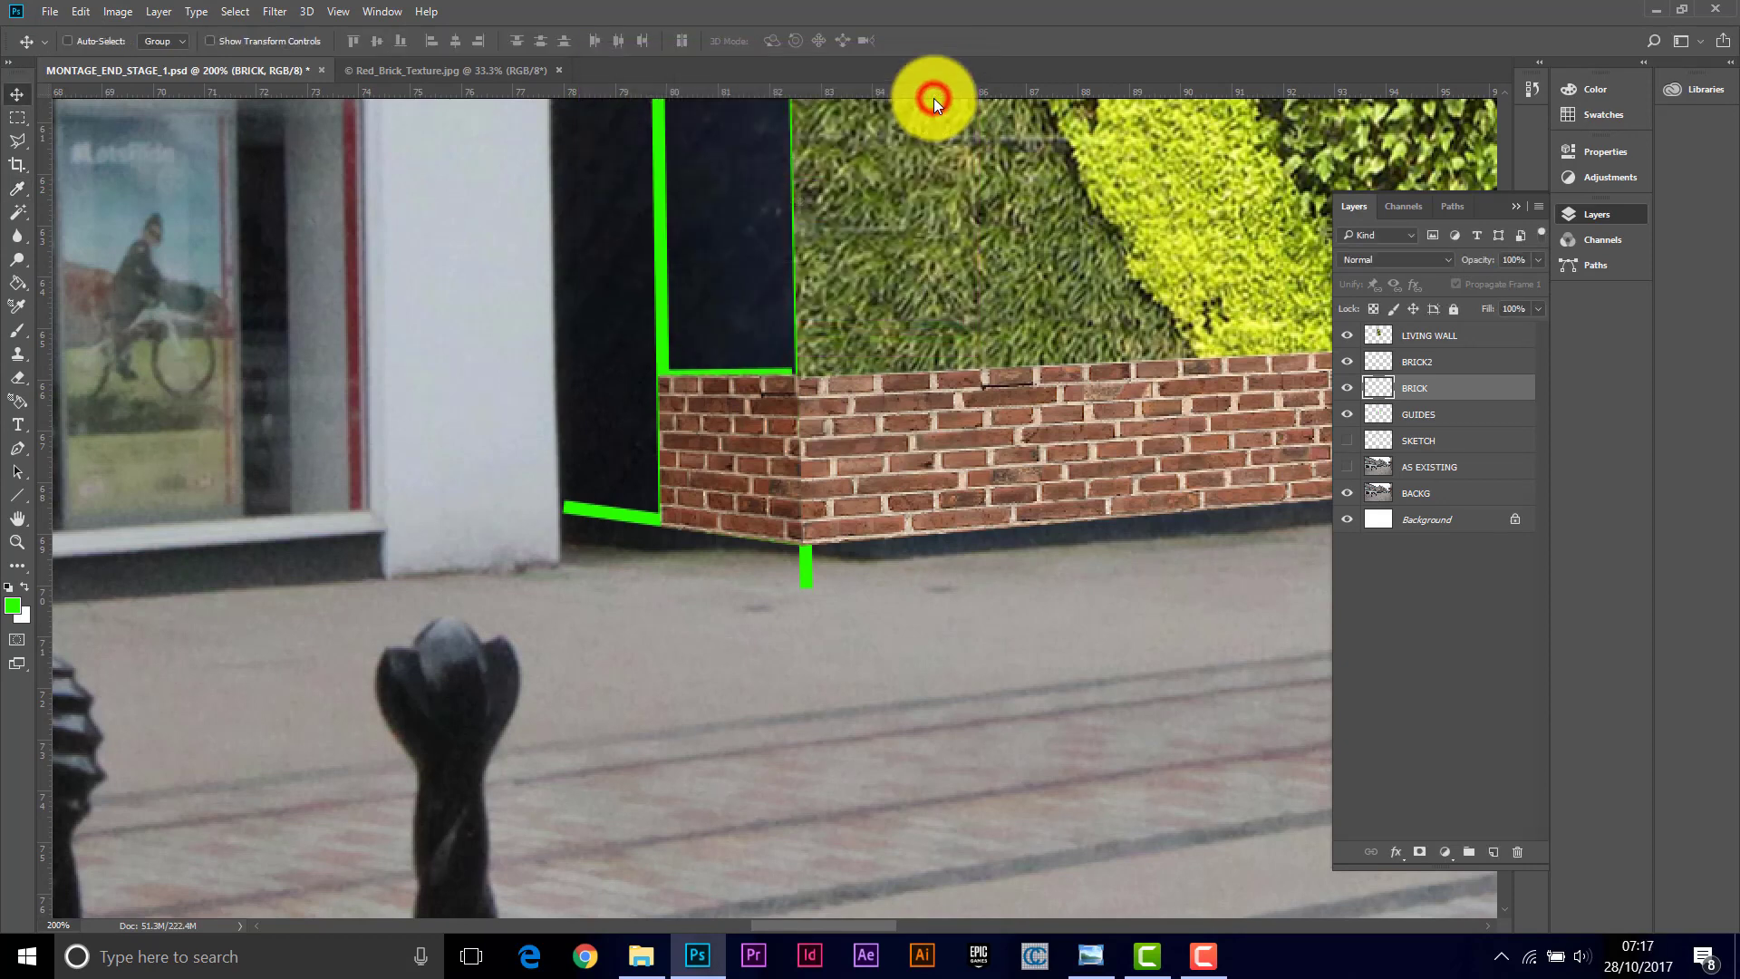
# Step: Slightly lower the BRICK2 layer's saturation with Hue/Saturation
pyautogui.click(1470, 362)
pyautogui.click(121, 13)
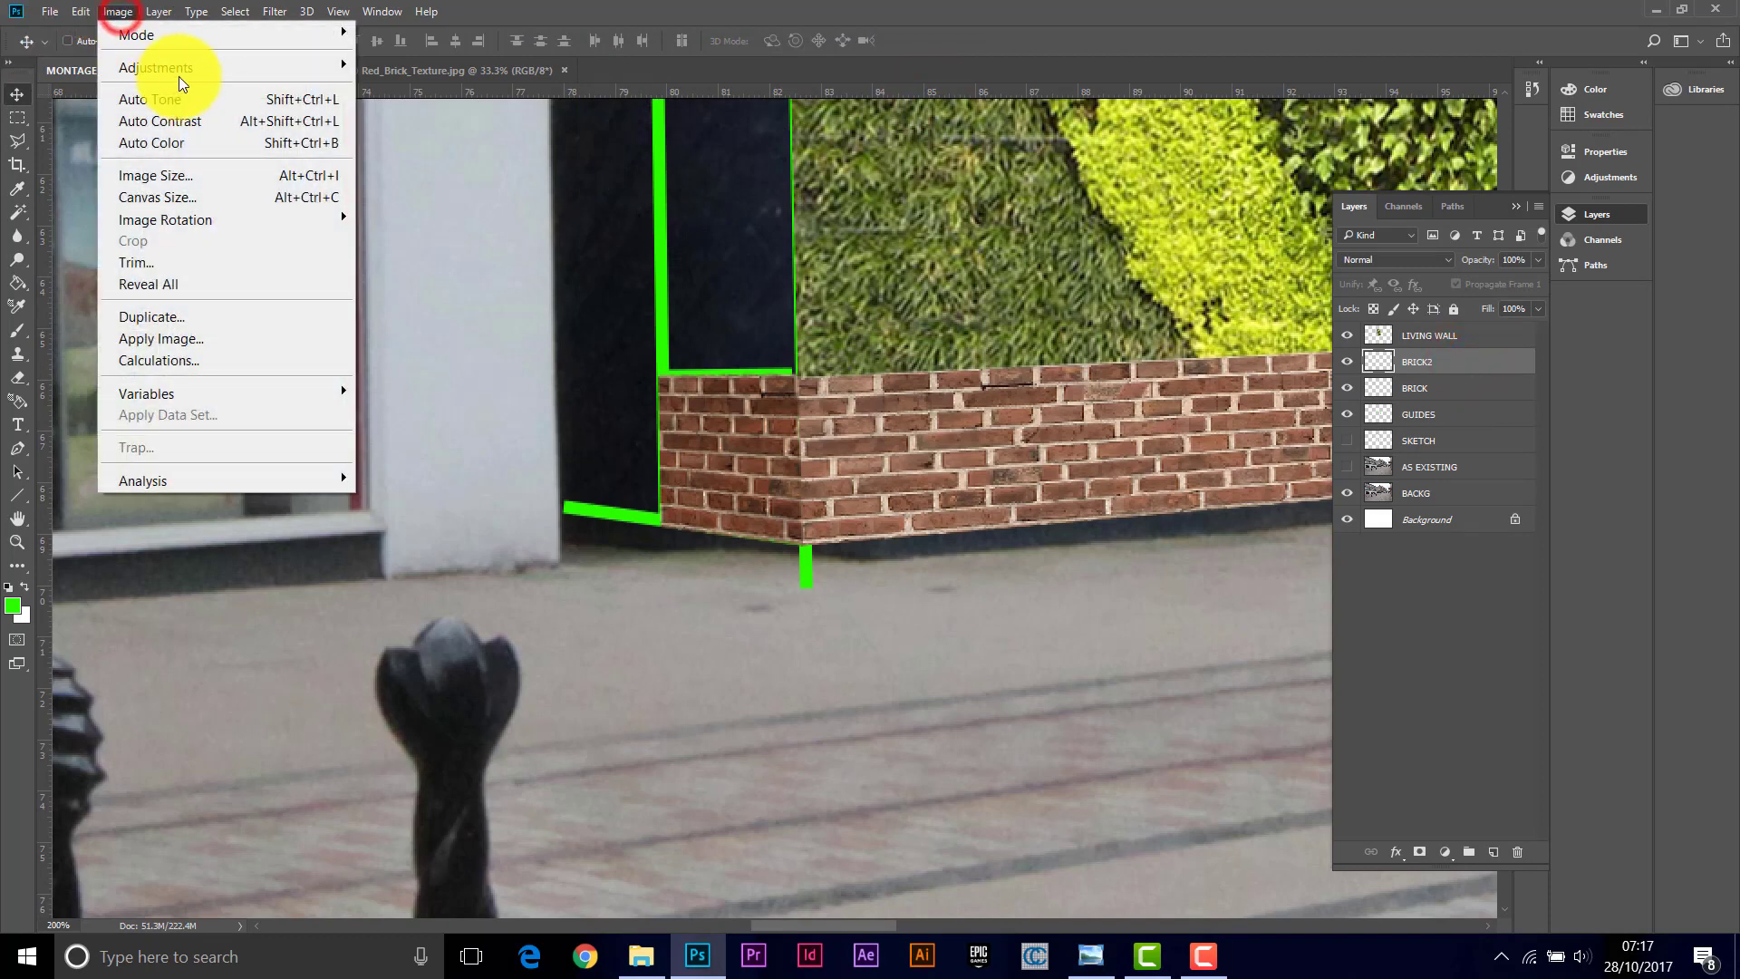
pyautogui.moveTo(274, 68)
pyautogui.click(434, 187)
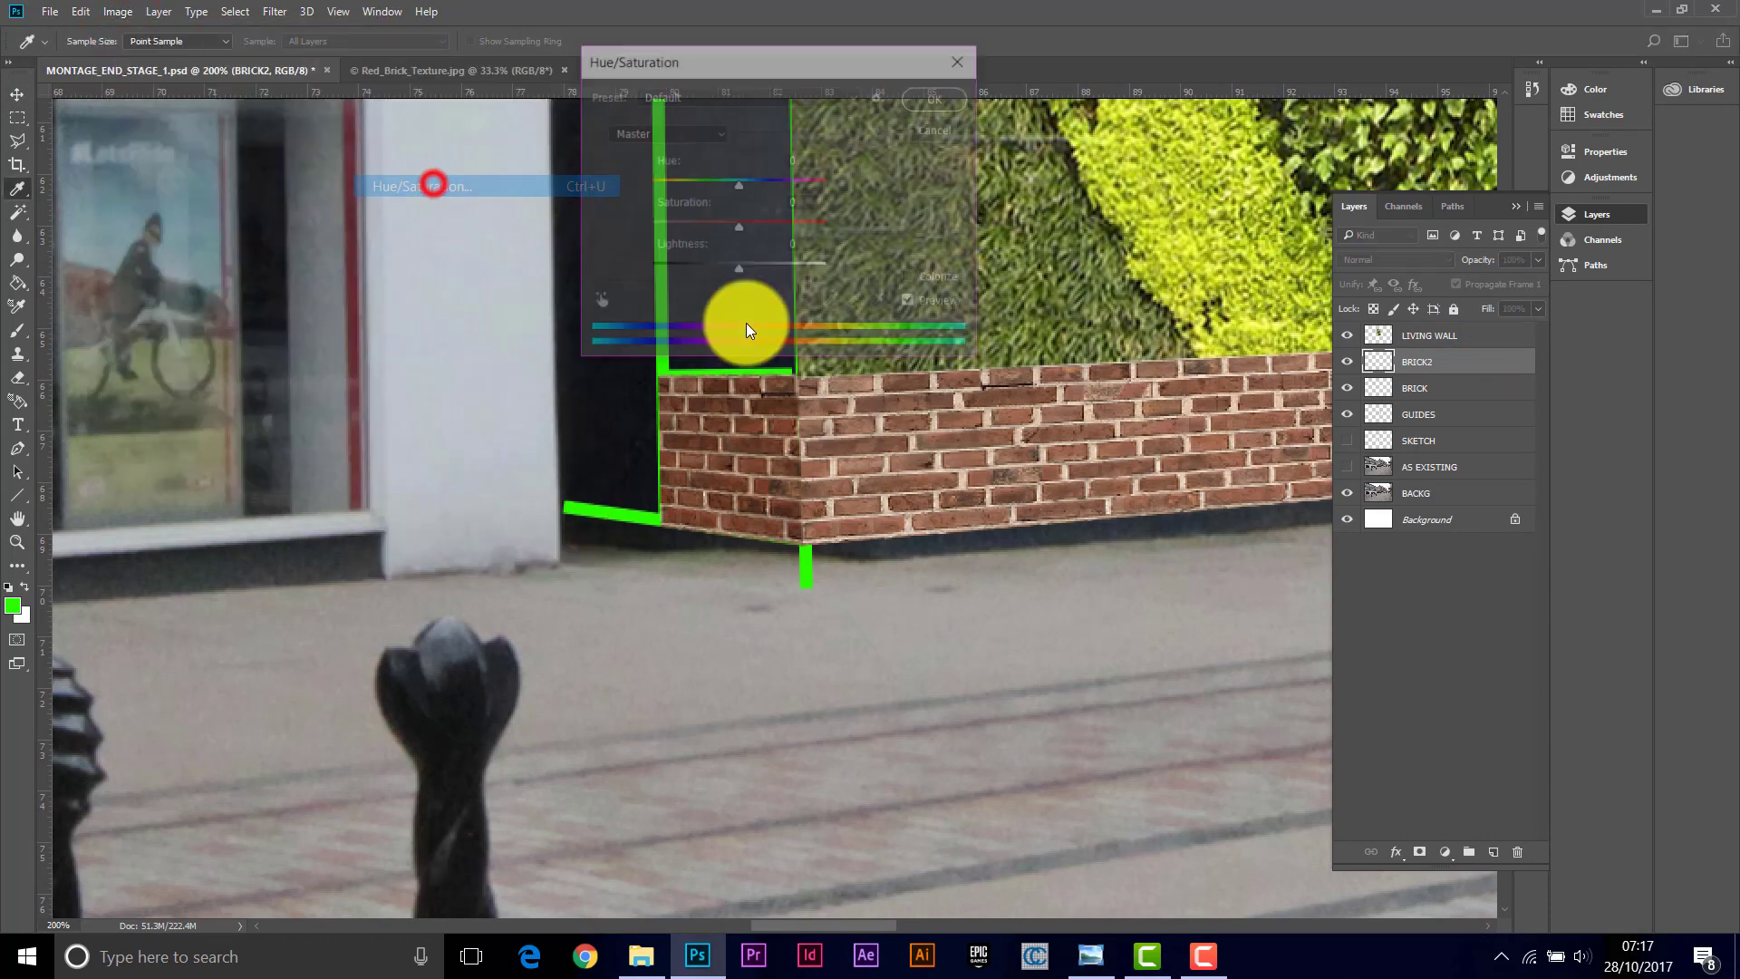
pyautogui.moveTo(734, 234); pyautogui.dragTo(723, 228)
pyautogui.click(945, 106)
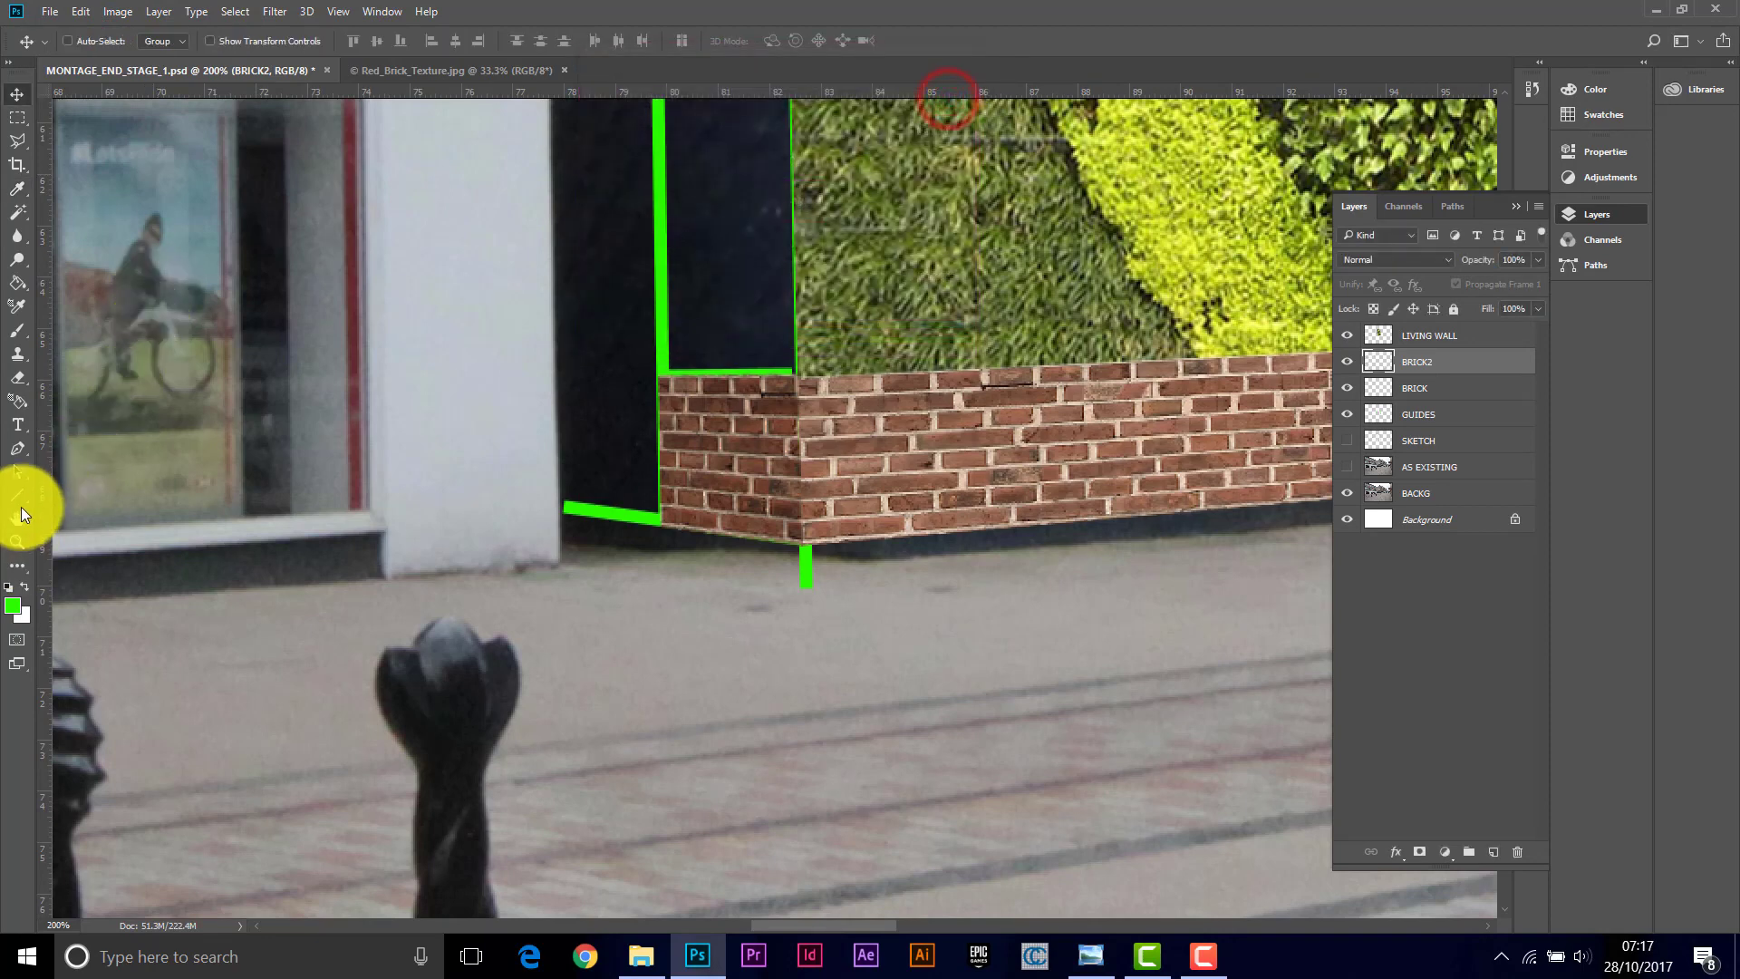
# Step: Zoom out to review the brick plinth and living wall within the whole street montage
pyautogui.click(16, 541)
pyautogui.moveTo(772, 399); pyautogui.dragTo(914, 347)
pyautogui.moveTo(965, 292); pyautogui.dragTo(1476, 94)
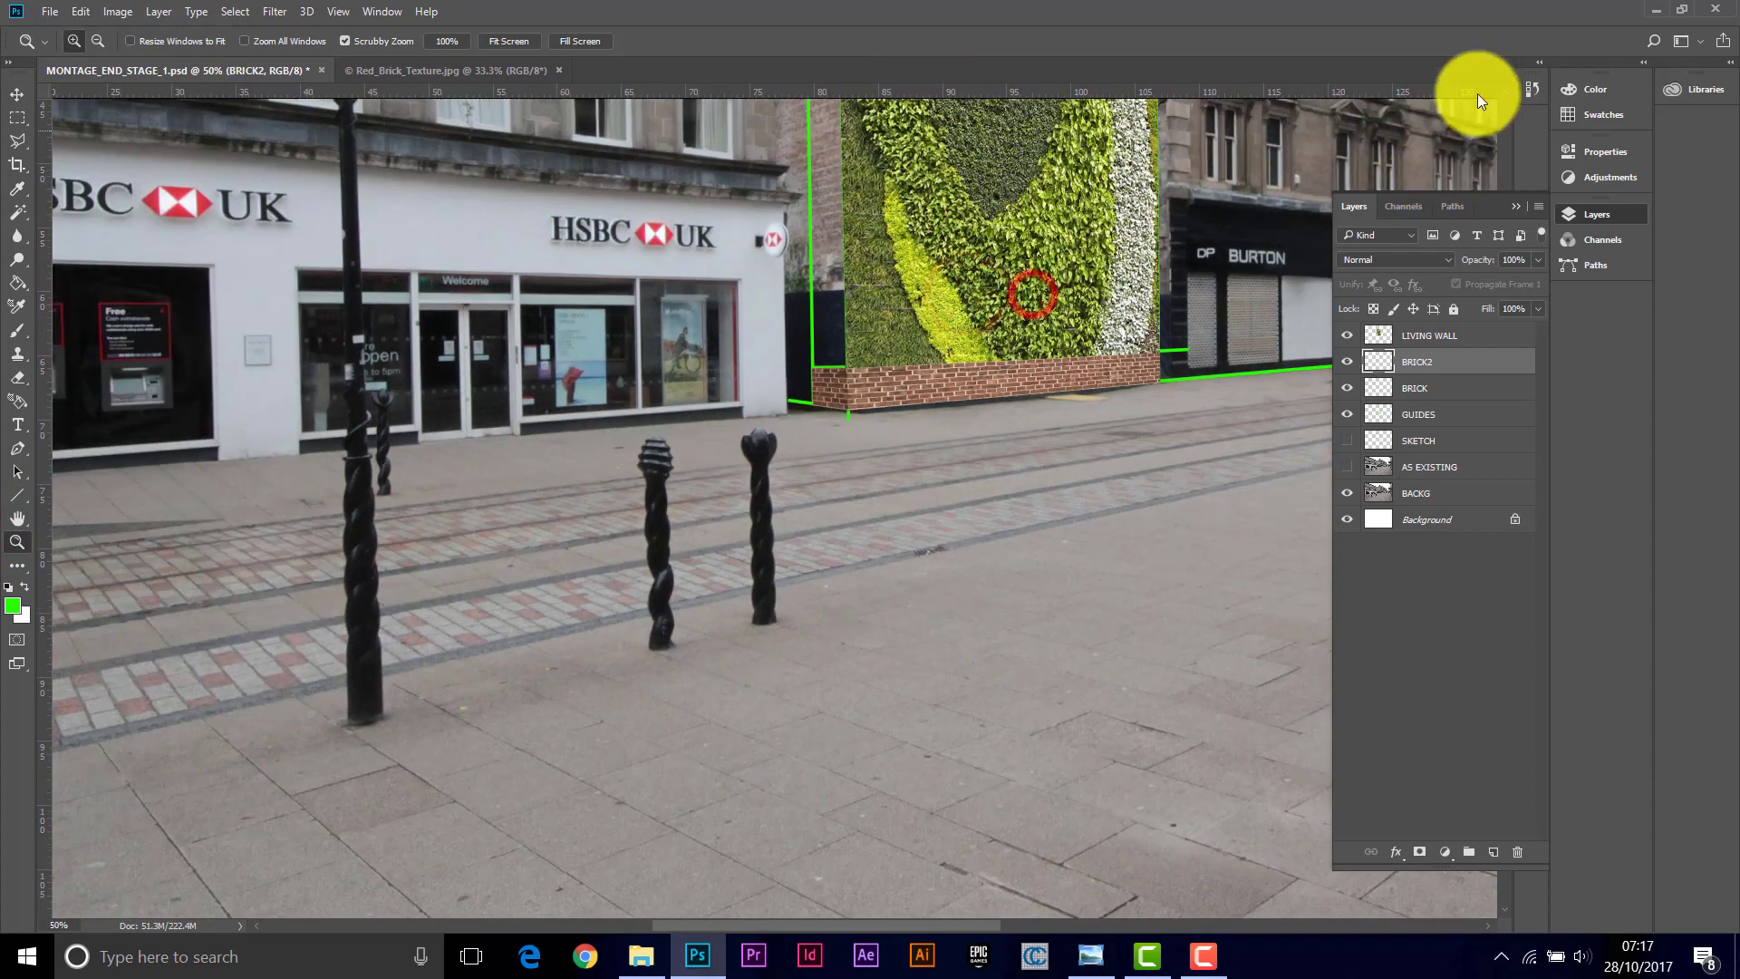
pyautogui.scroll(5, 1506, 91)
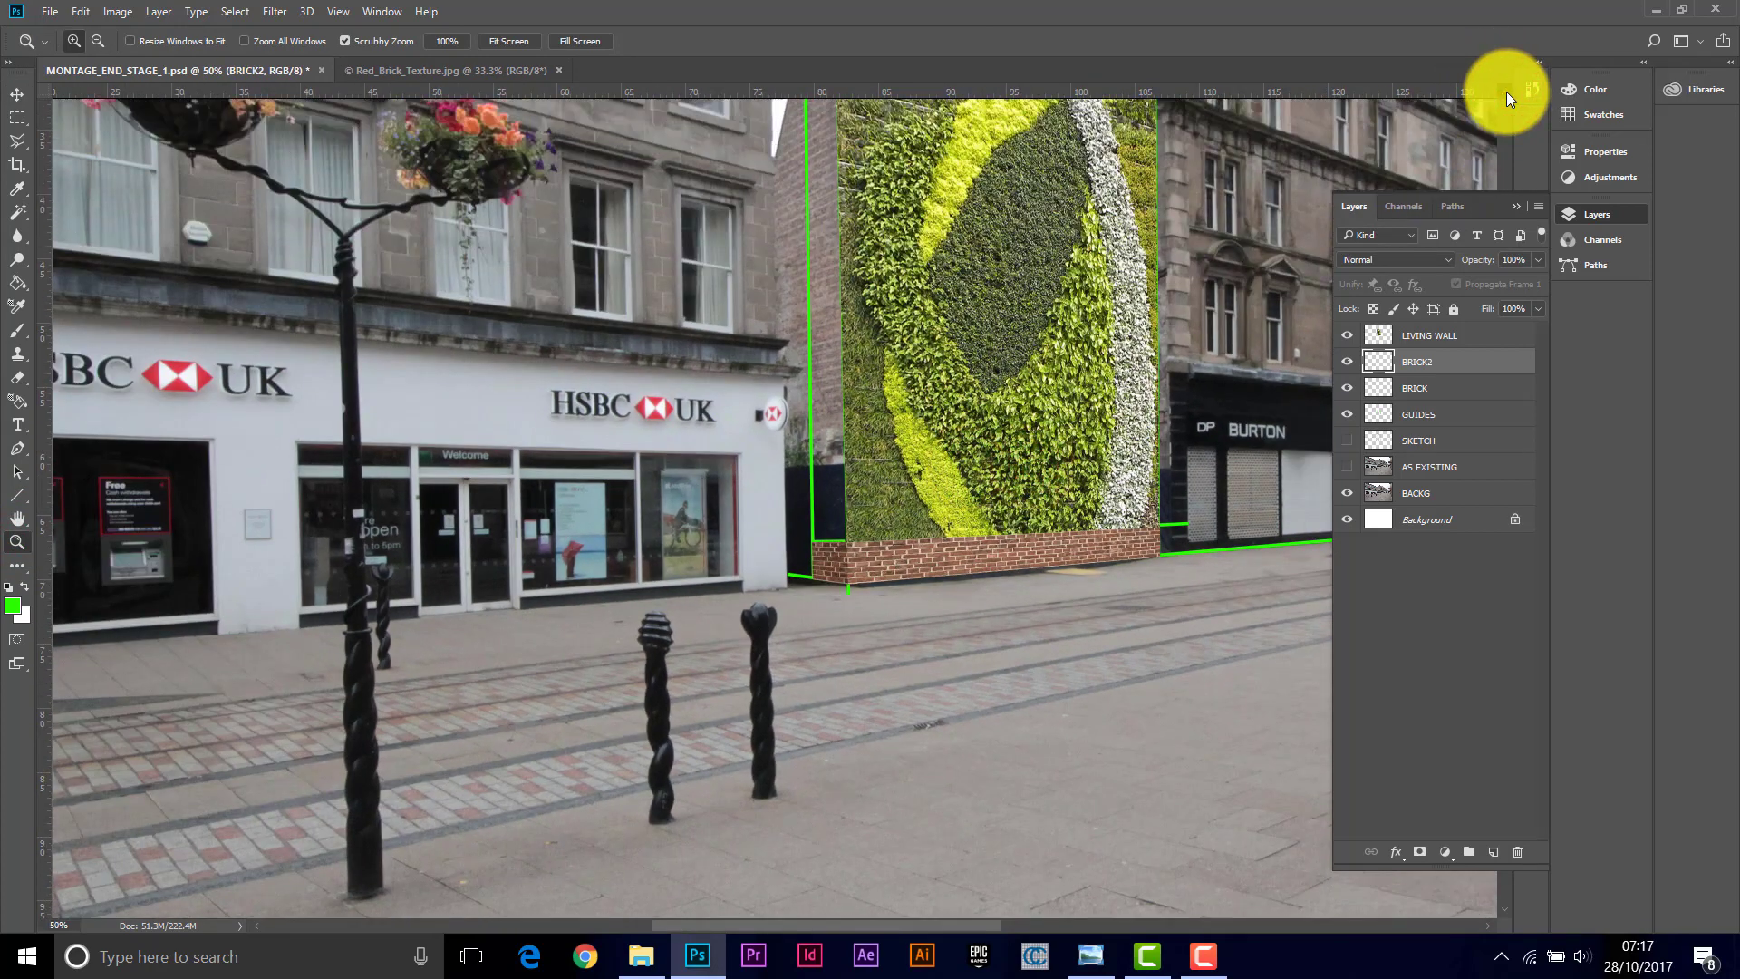
pyautogui.scroll(2, 1506, 90)
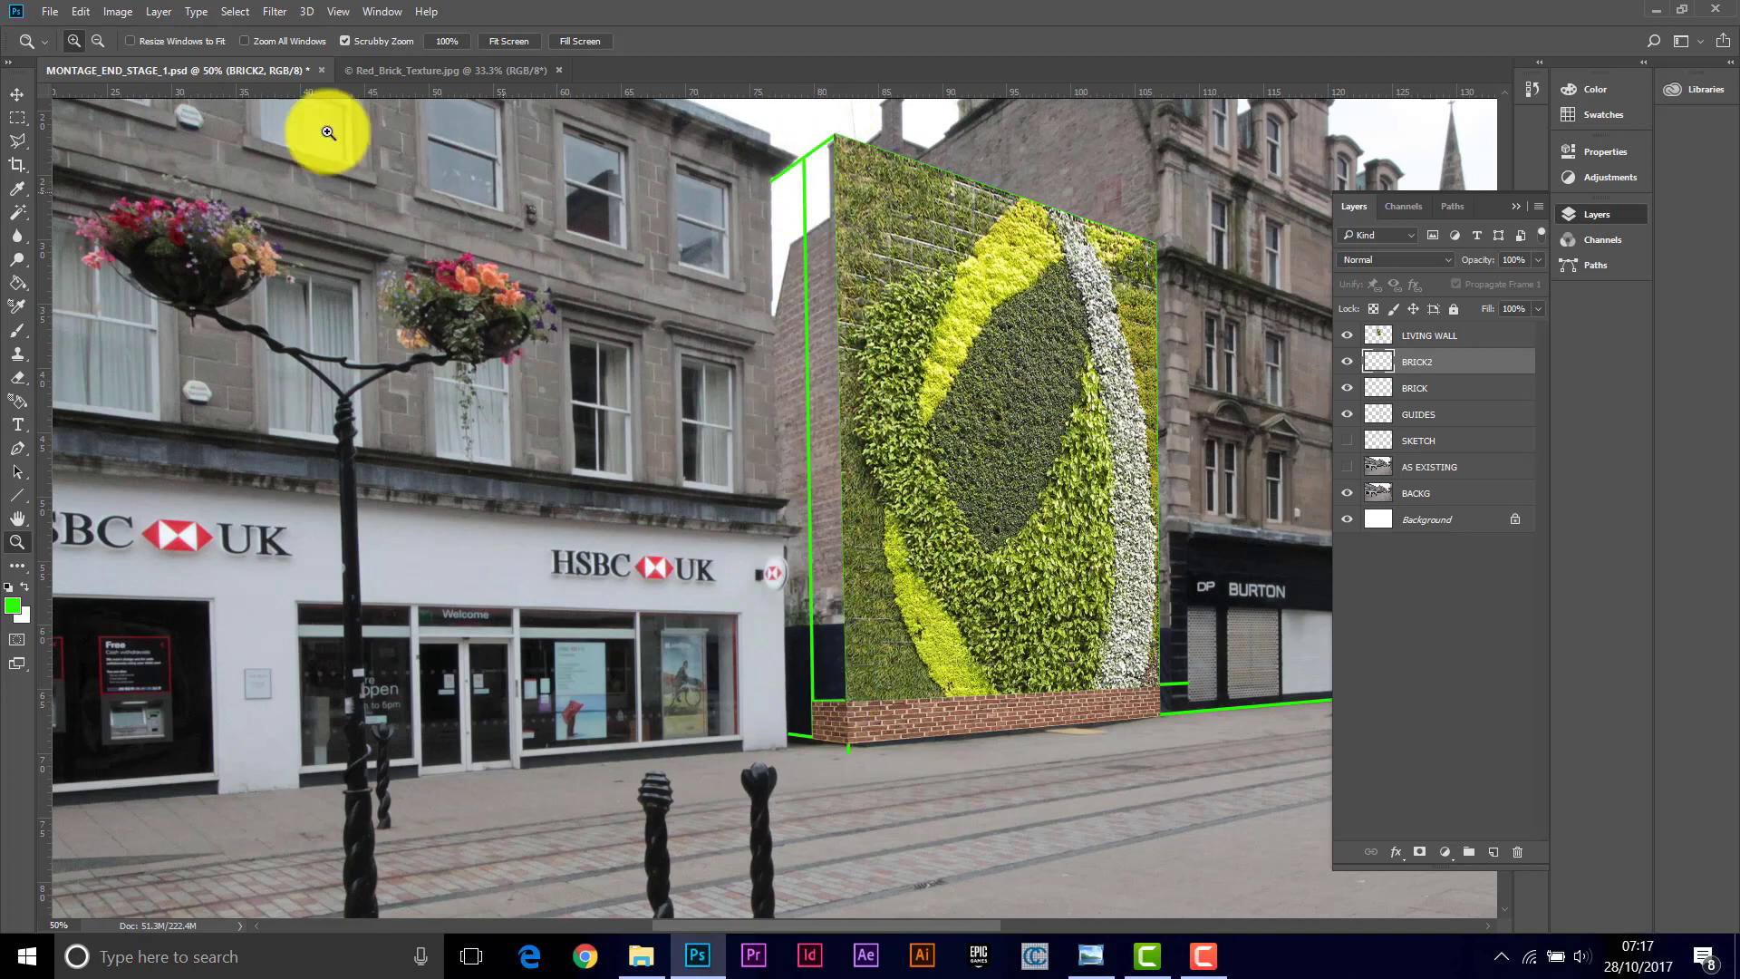
pyautogui.click(50, 13)
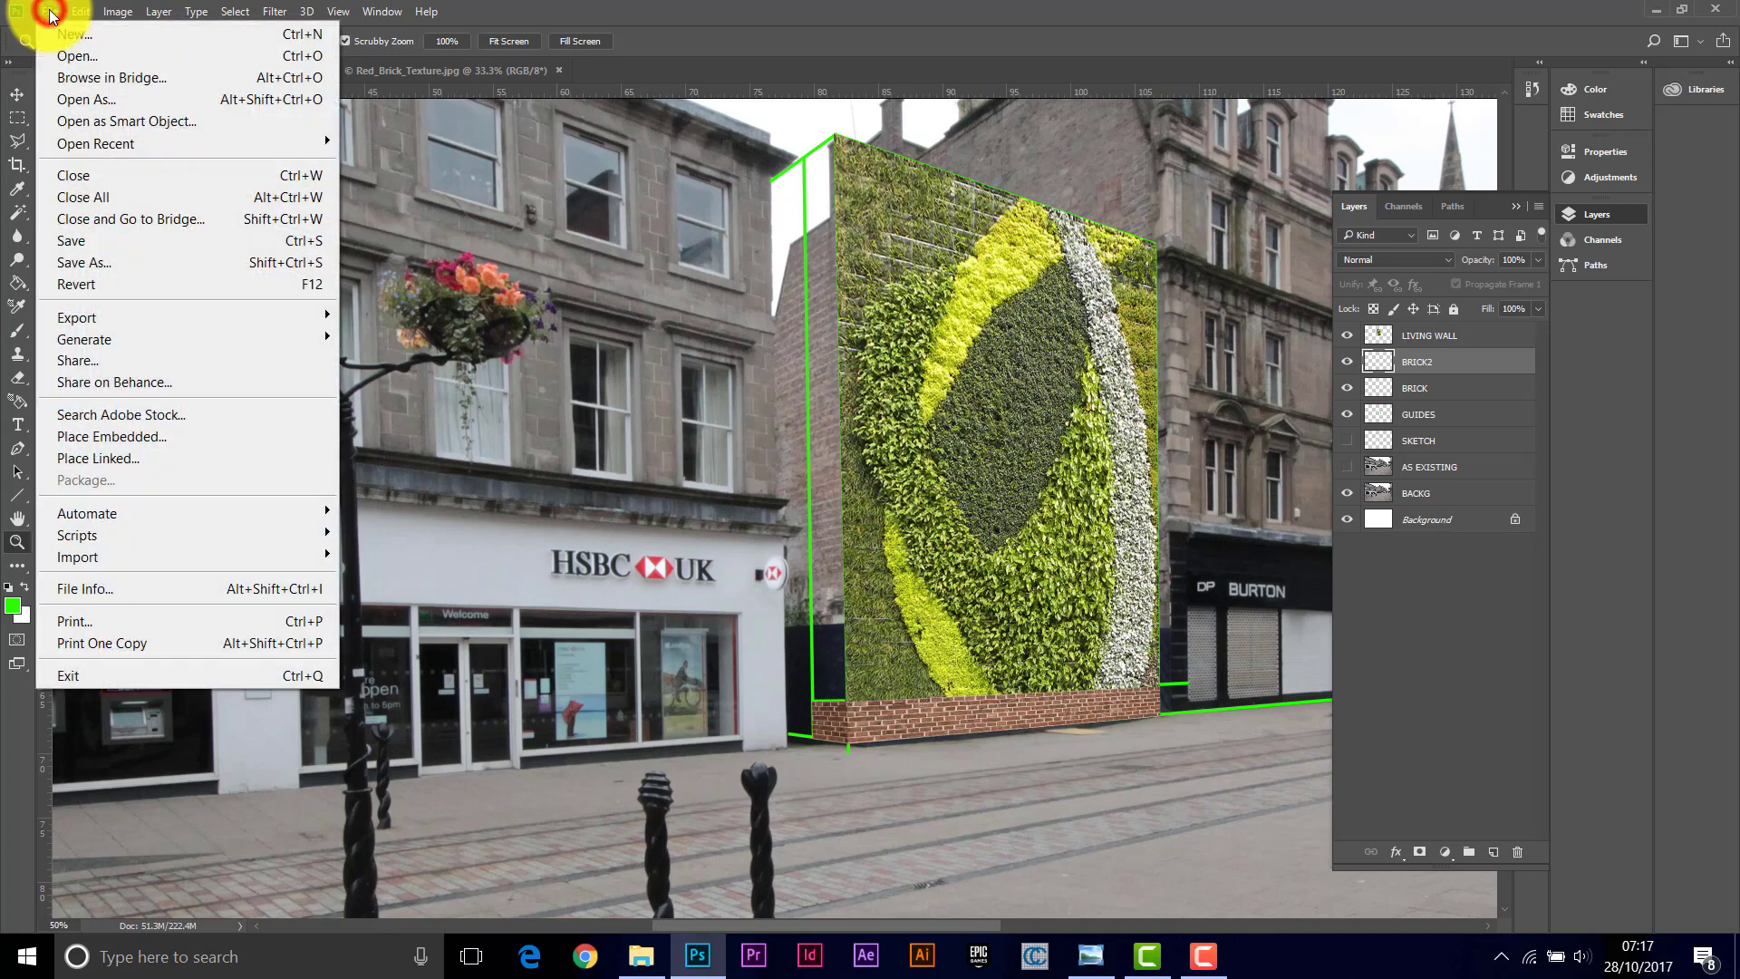
pyautogui.click(632, 68)
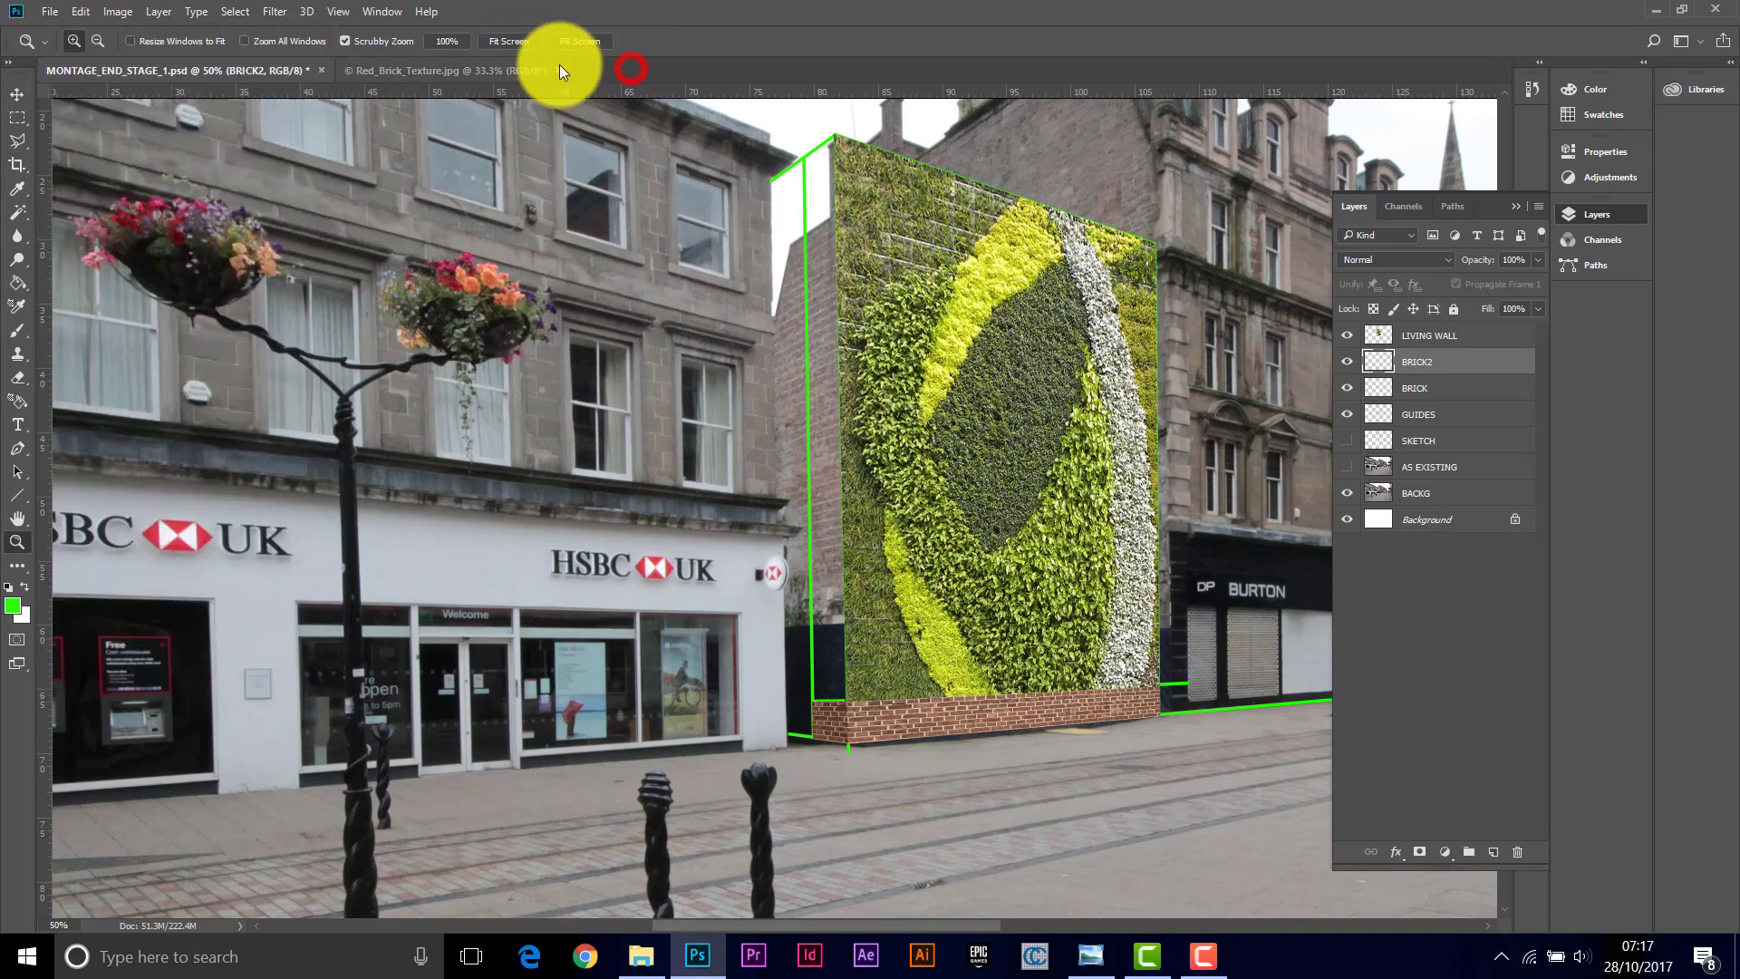
pyautogui.click(557, 70)
# Step: Open the WoodBoarding_04.jpg texture image from the Photo Montage folder
pyautogui.click(45, 11)
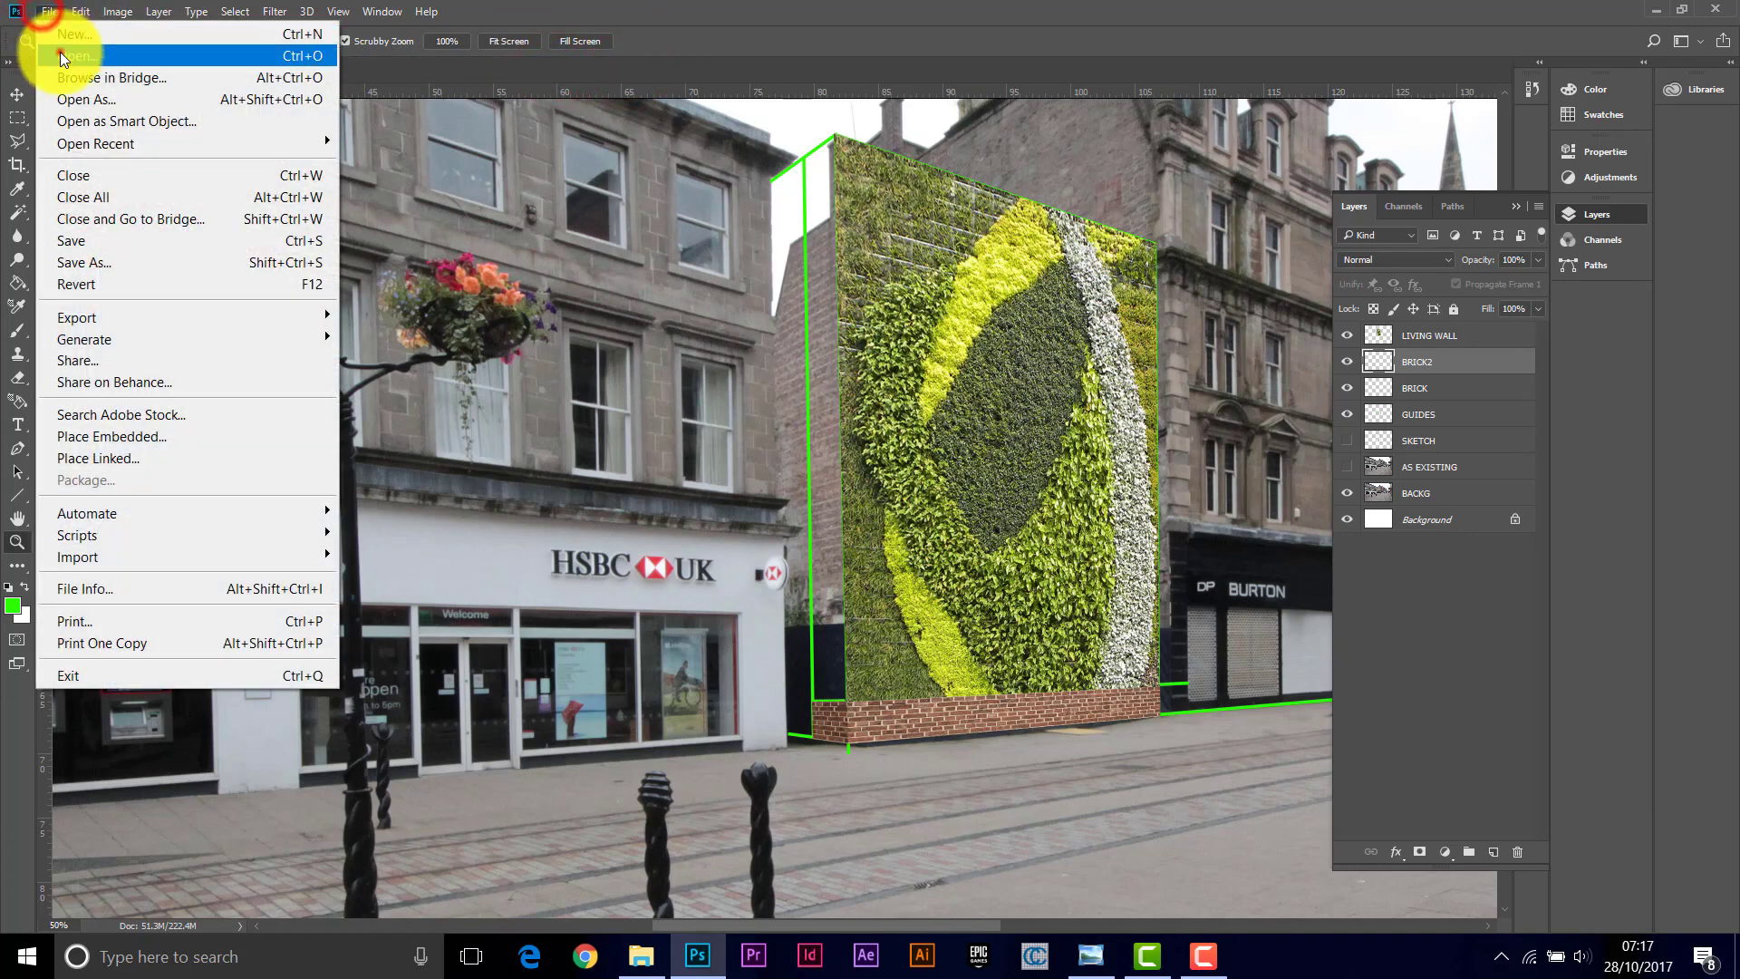
pyautogui.click(60, 52)
pyautogui.click(857, 520)
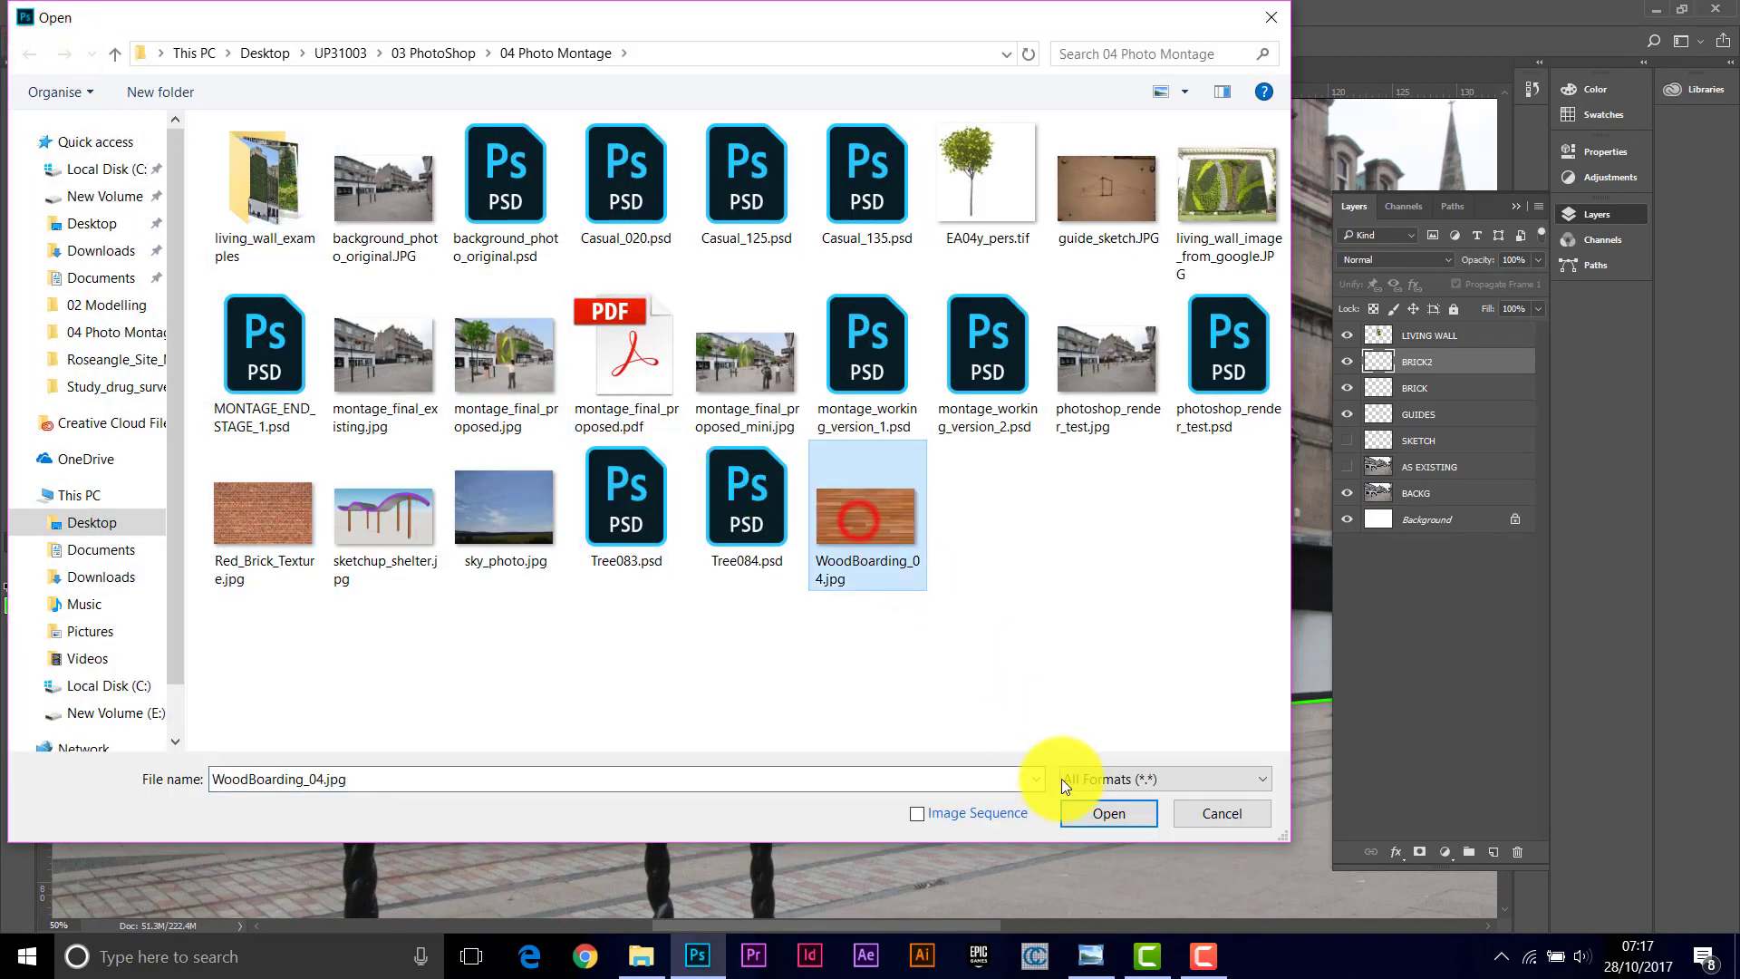
pyautogui.click(1103, 818)
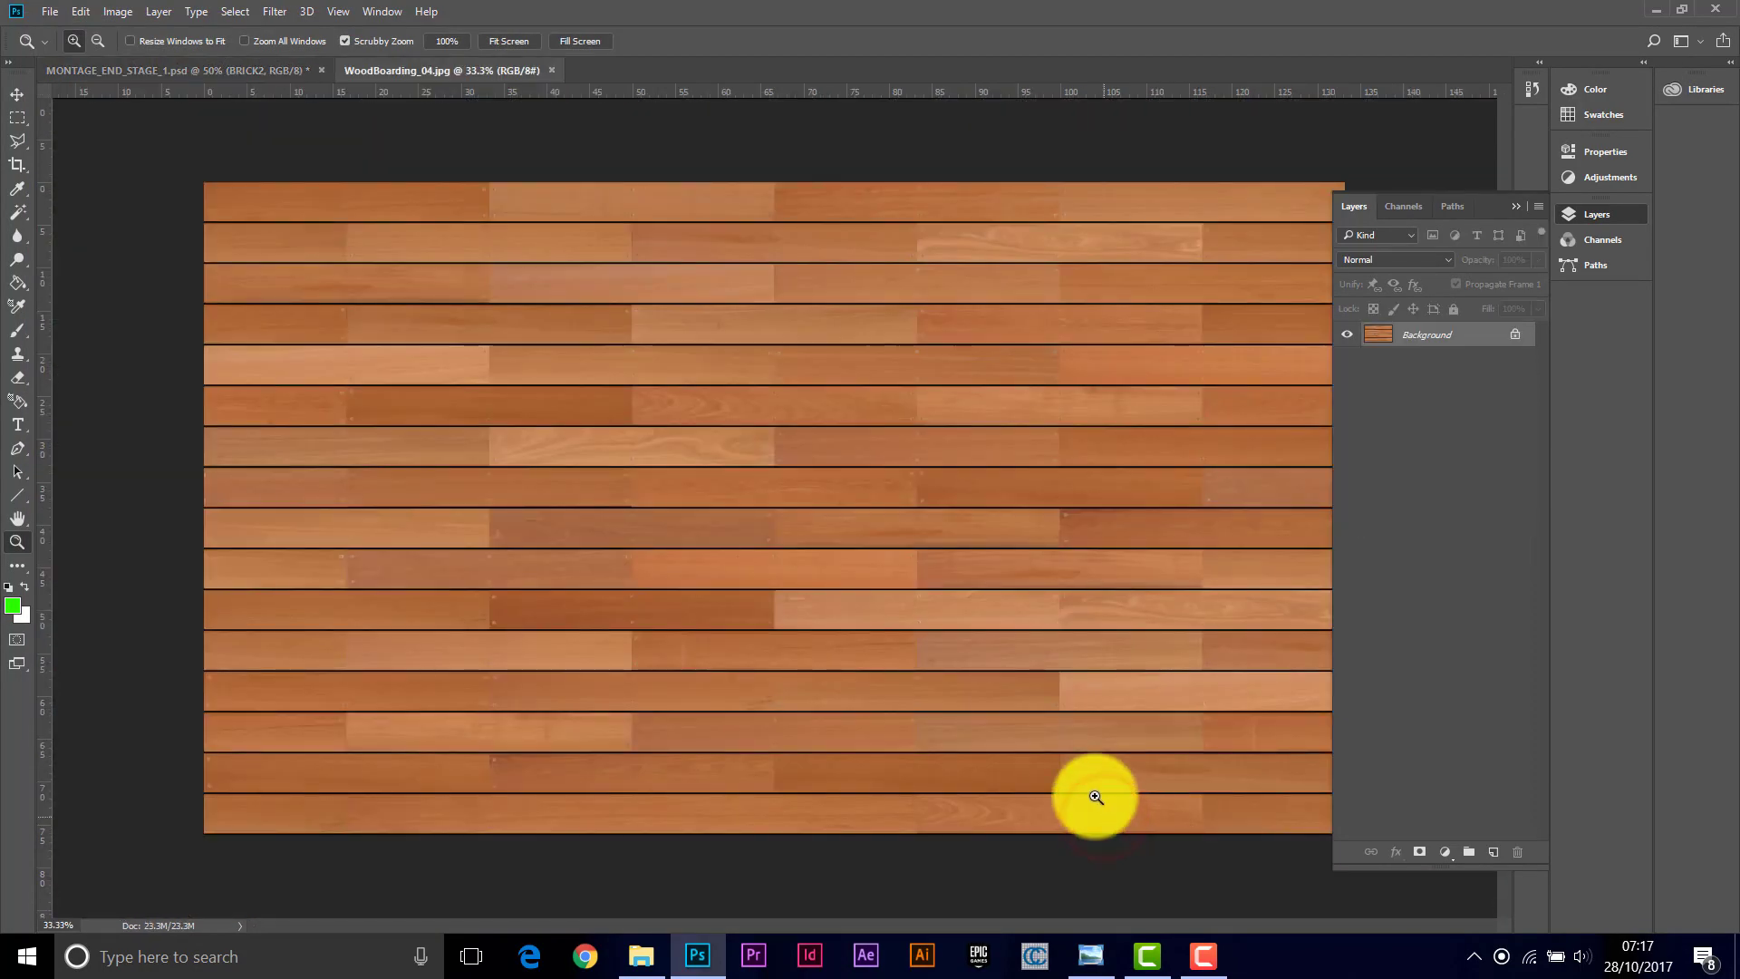
# Step: Copy a narrow vertical strip of boards from the WoodBoarding_04.jpg texture and paste it into the montage file
pyautogui.click(12, 116)
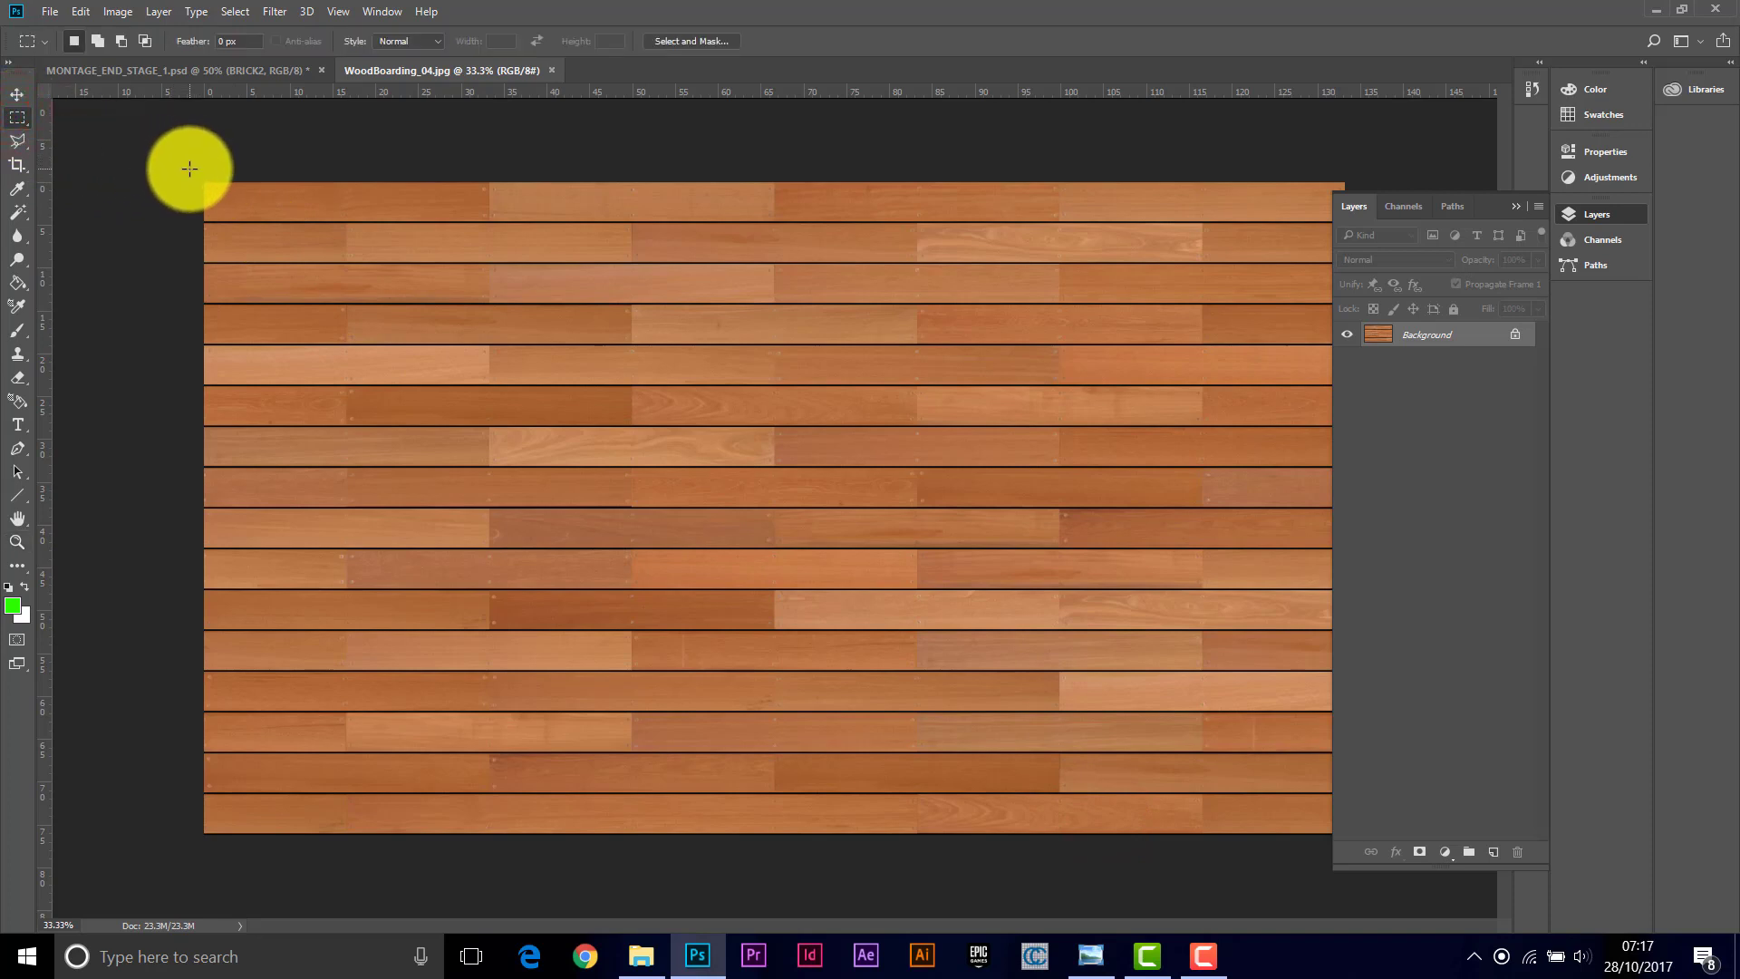
pyautogui.moveTo(188, 170); pyautogui.dragTo(485, 856)
pyautogui.rightClick(486, 856)
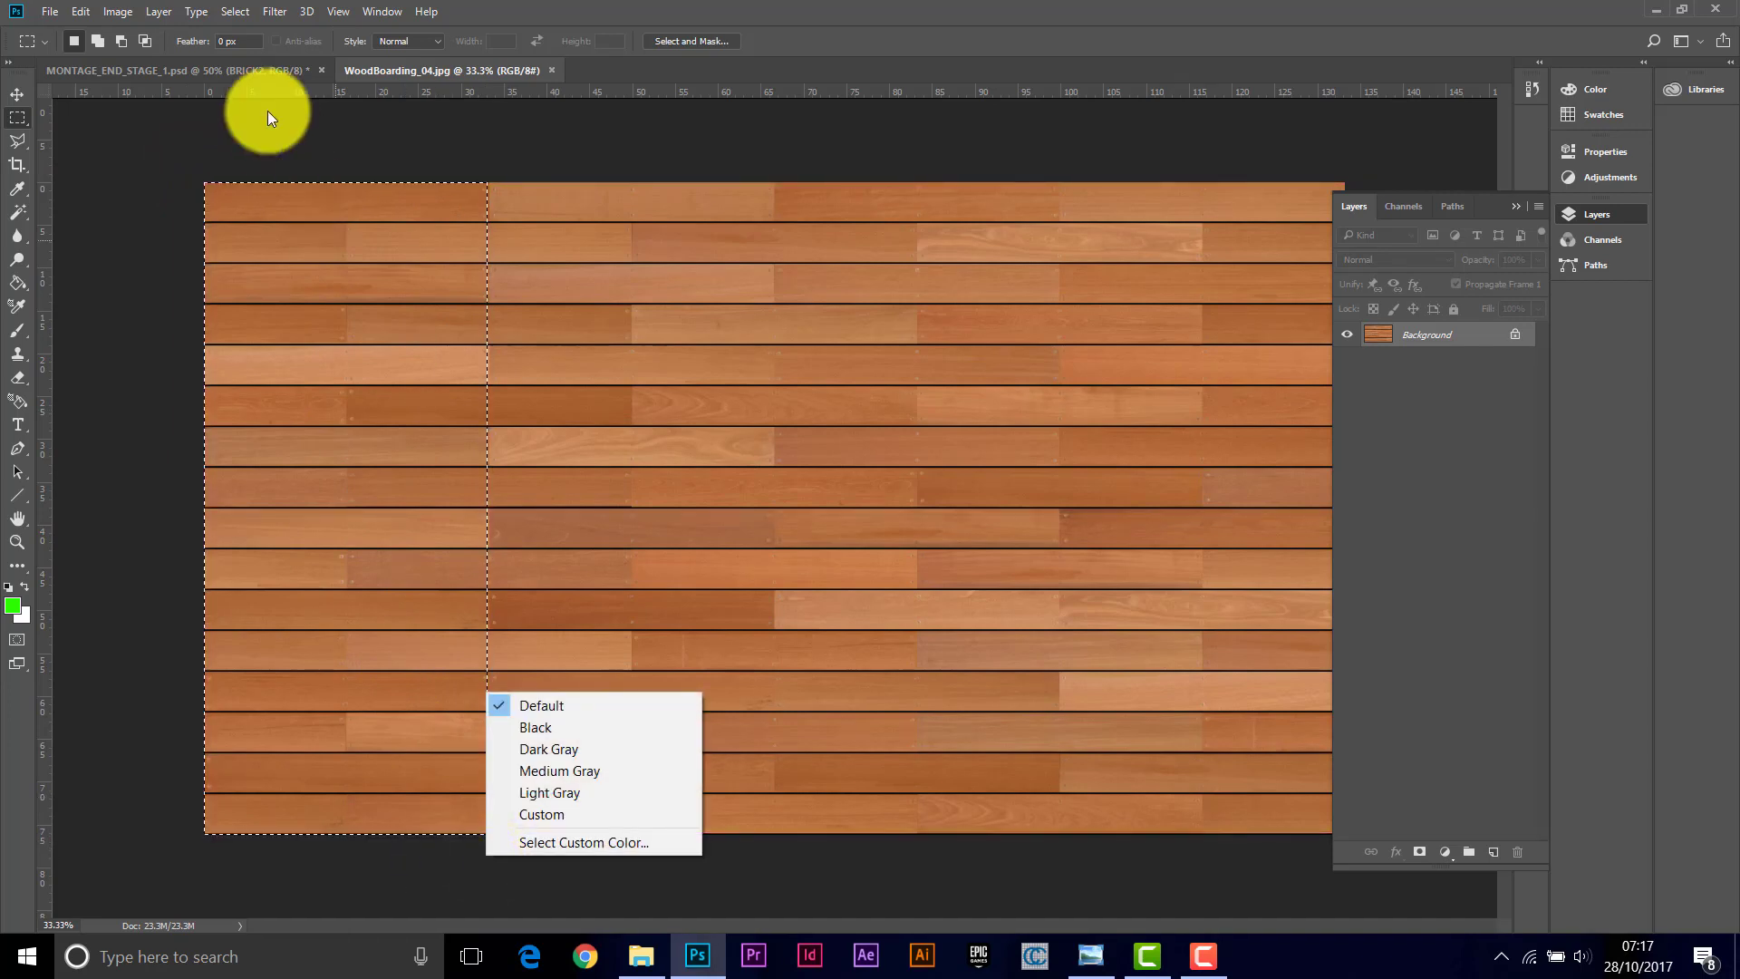
pyautogui.click(377, 130)
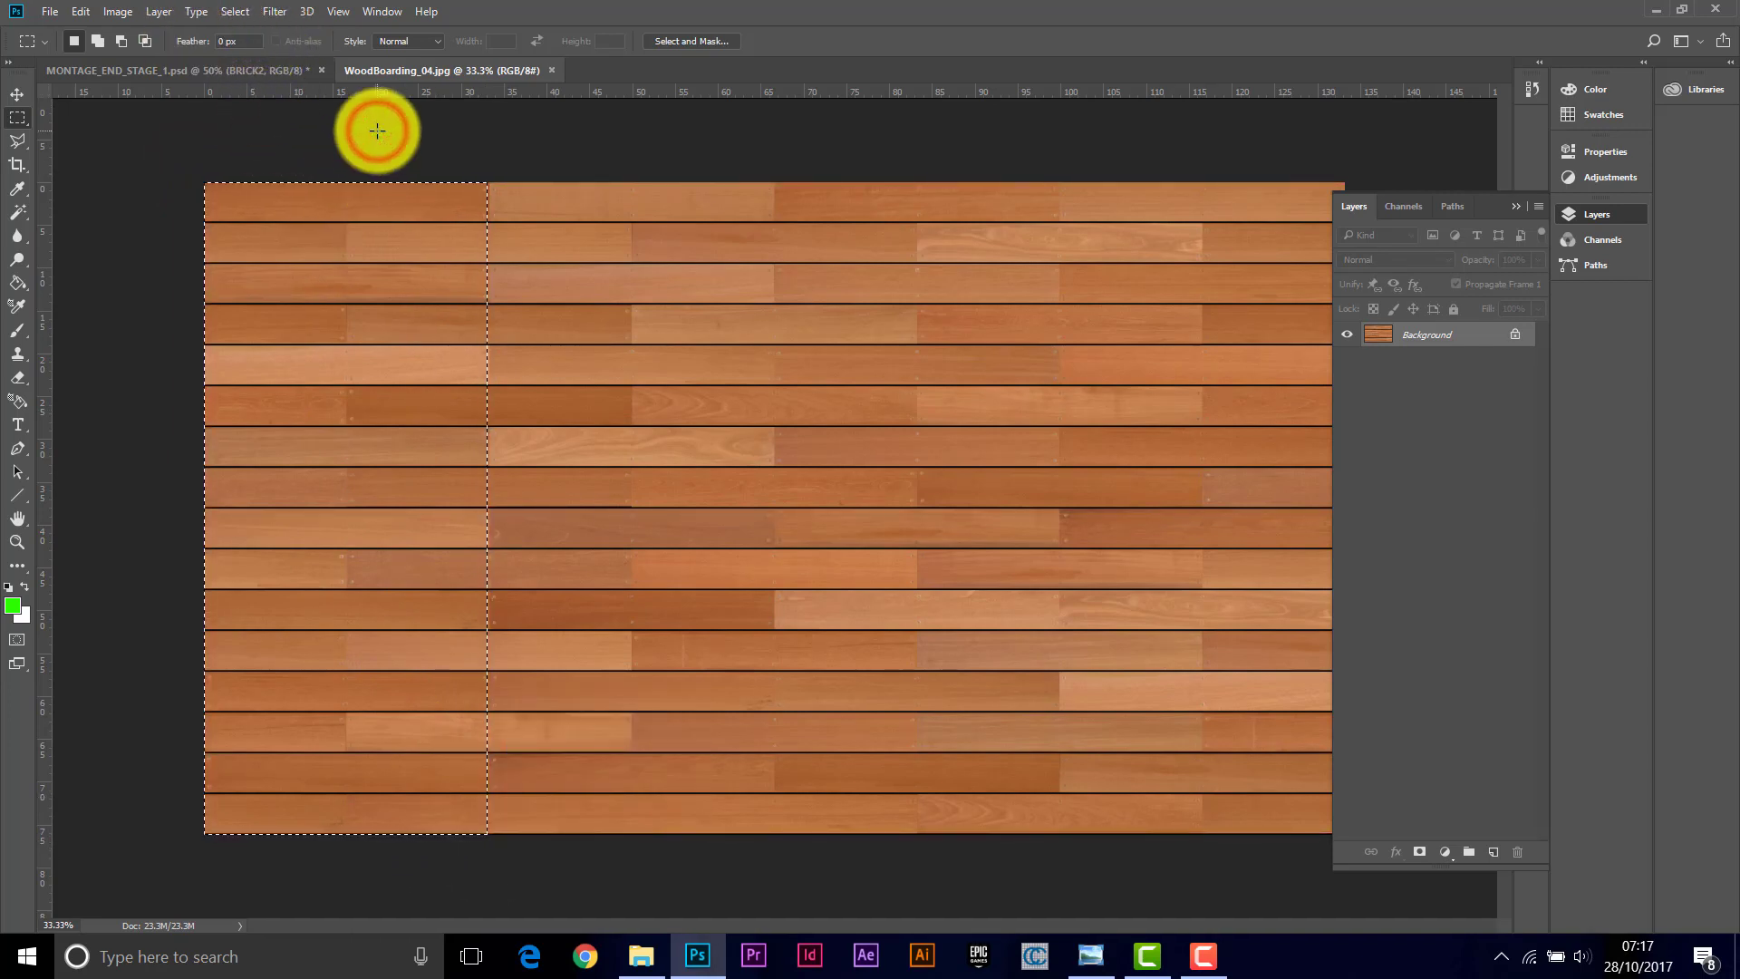
pyautogui.click(246, 67)
pyautogui.hotkey('ctrl', 'v')
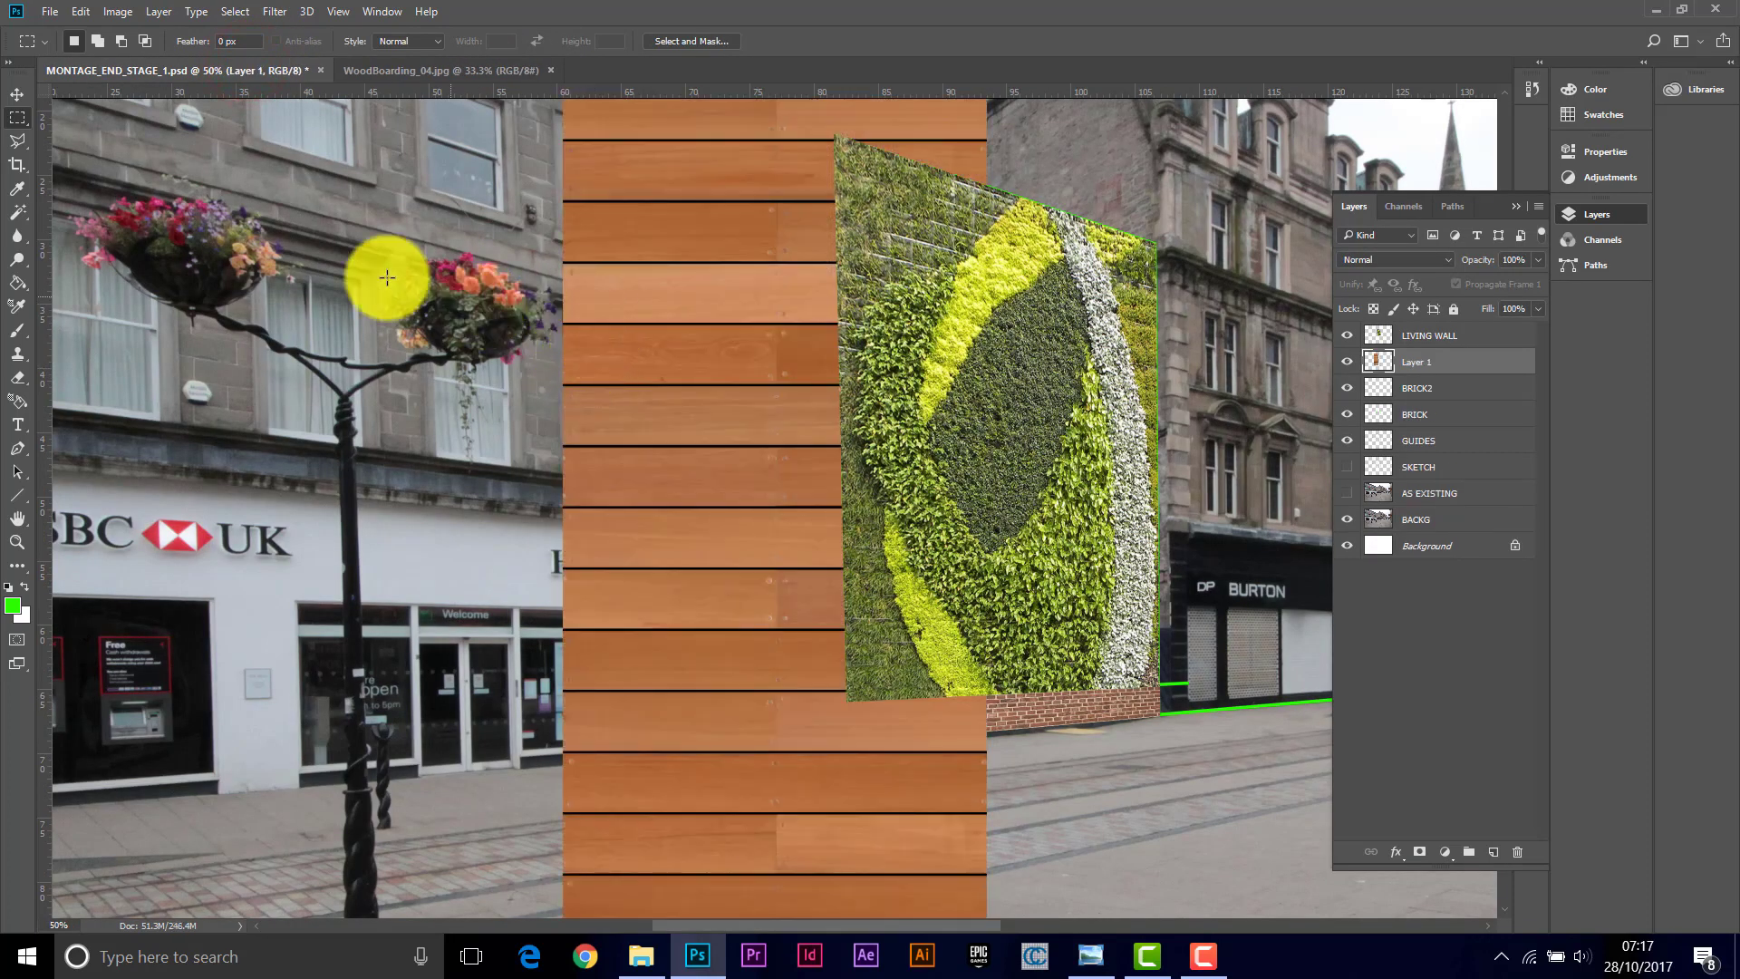
# Step: Free Transform the pasted boarding strip, scaling it down to about 31% beside the living wall
pyautogui.click(17, 542)
pyautogui.keyDown('alt'); pyautogui.click(590, 416); pyautogui.keyUp('alt')
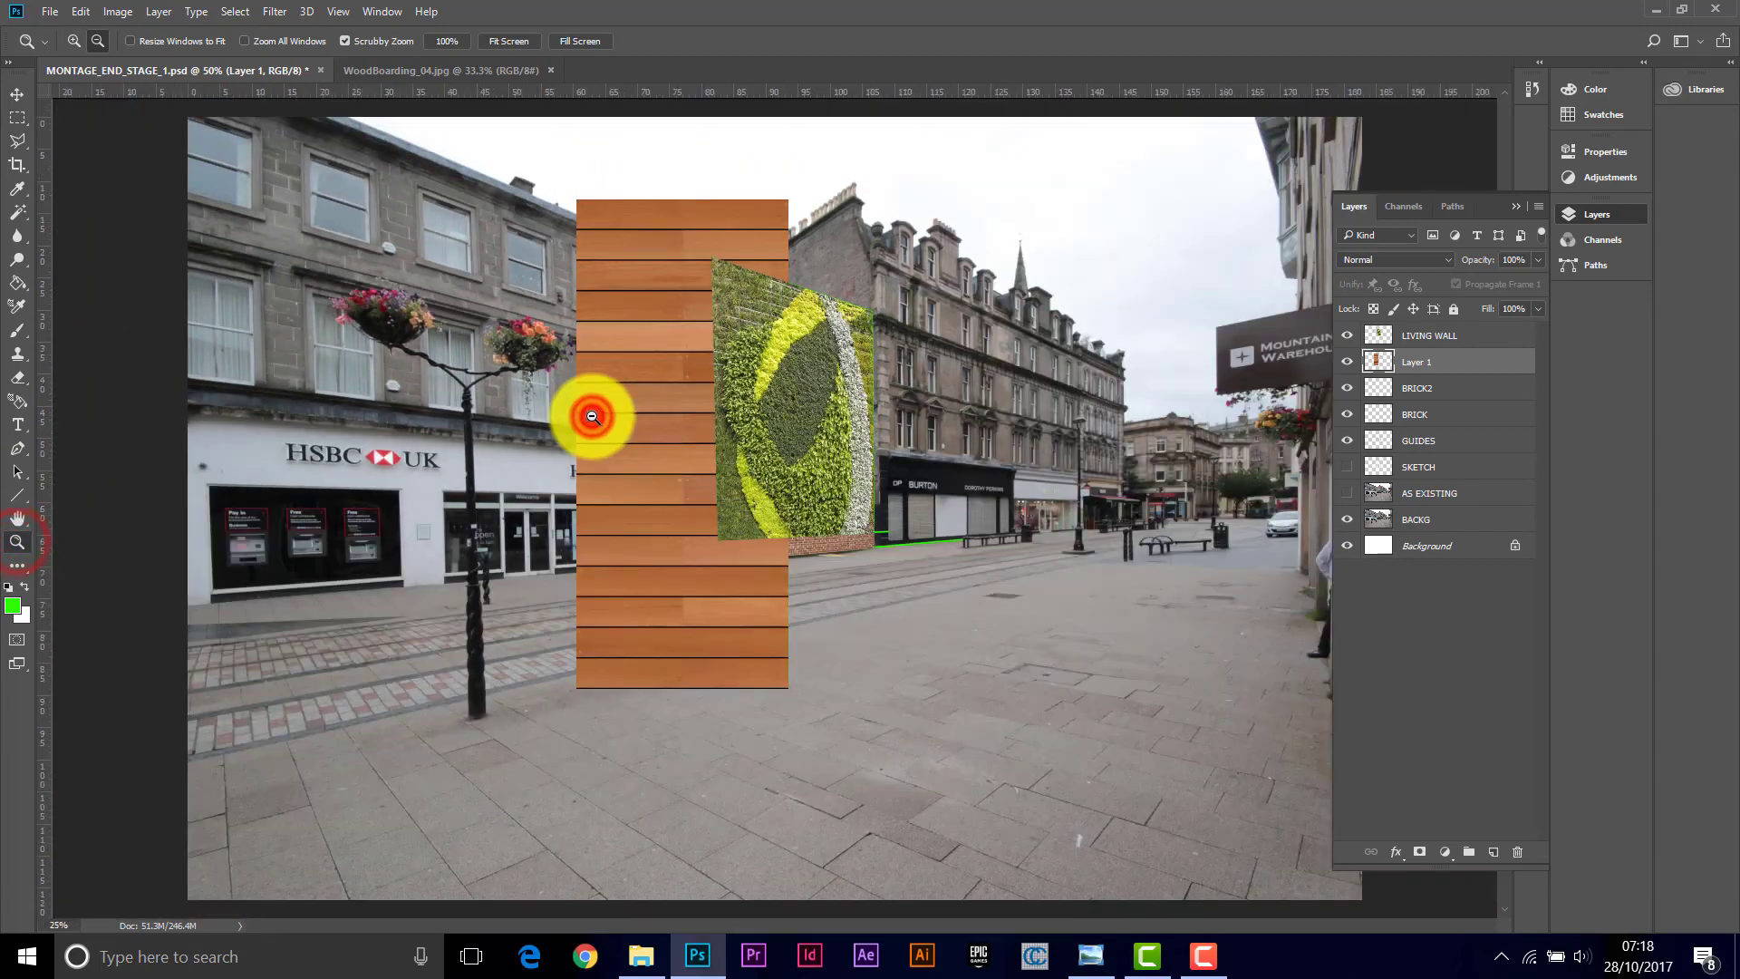
pyautogui.keyDown('alt'); pyautogui.click(591, 407); pyautogui.keyUp('alt')
pyautogui.click(717, 416)
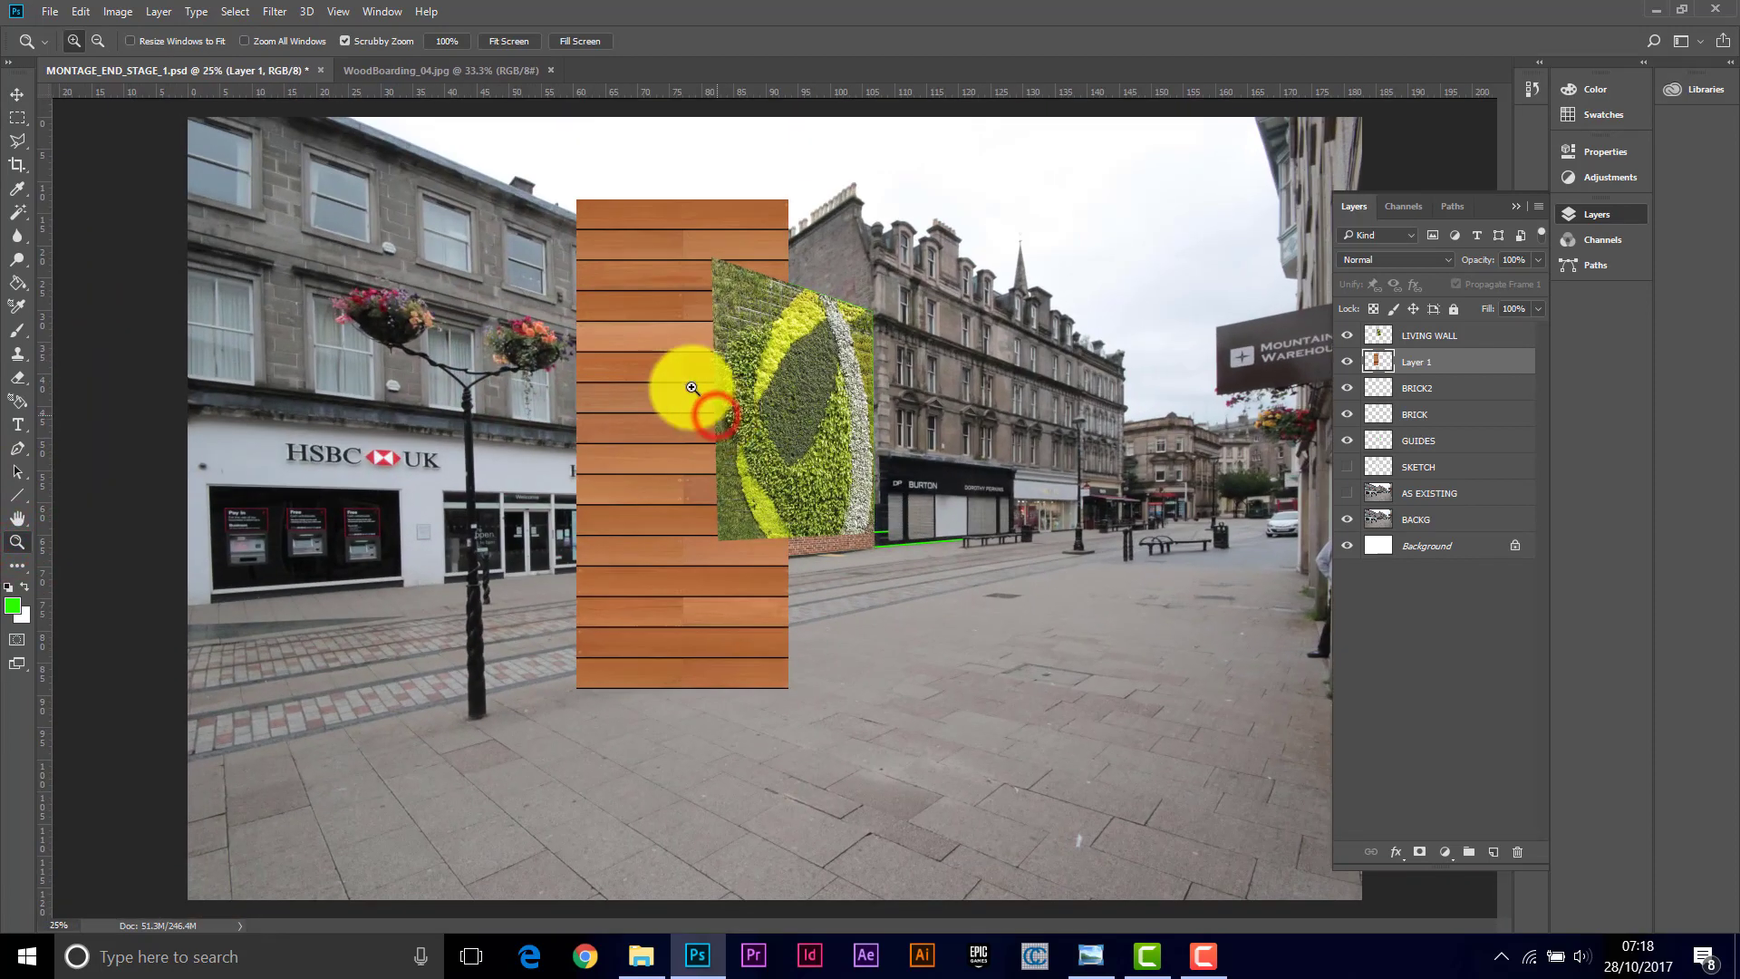
pyautogui.click(74, 10)
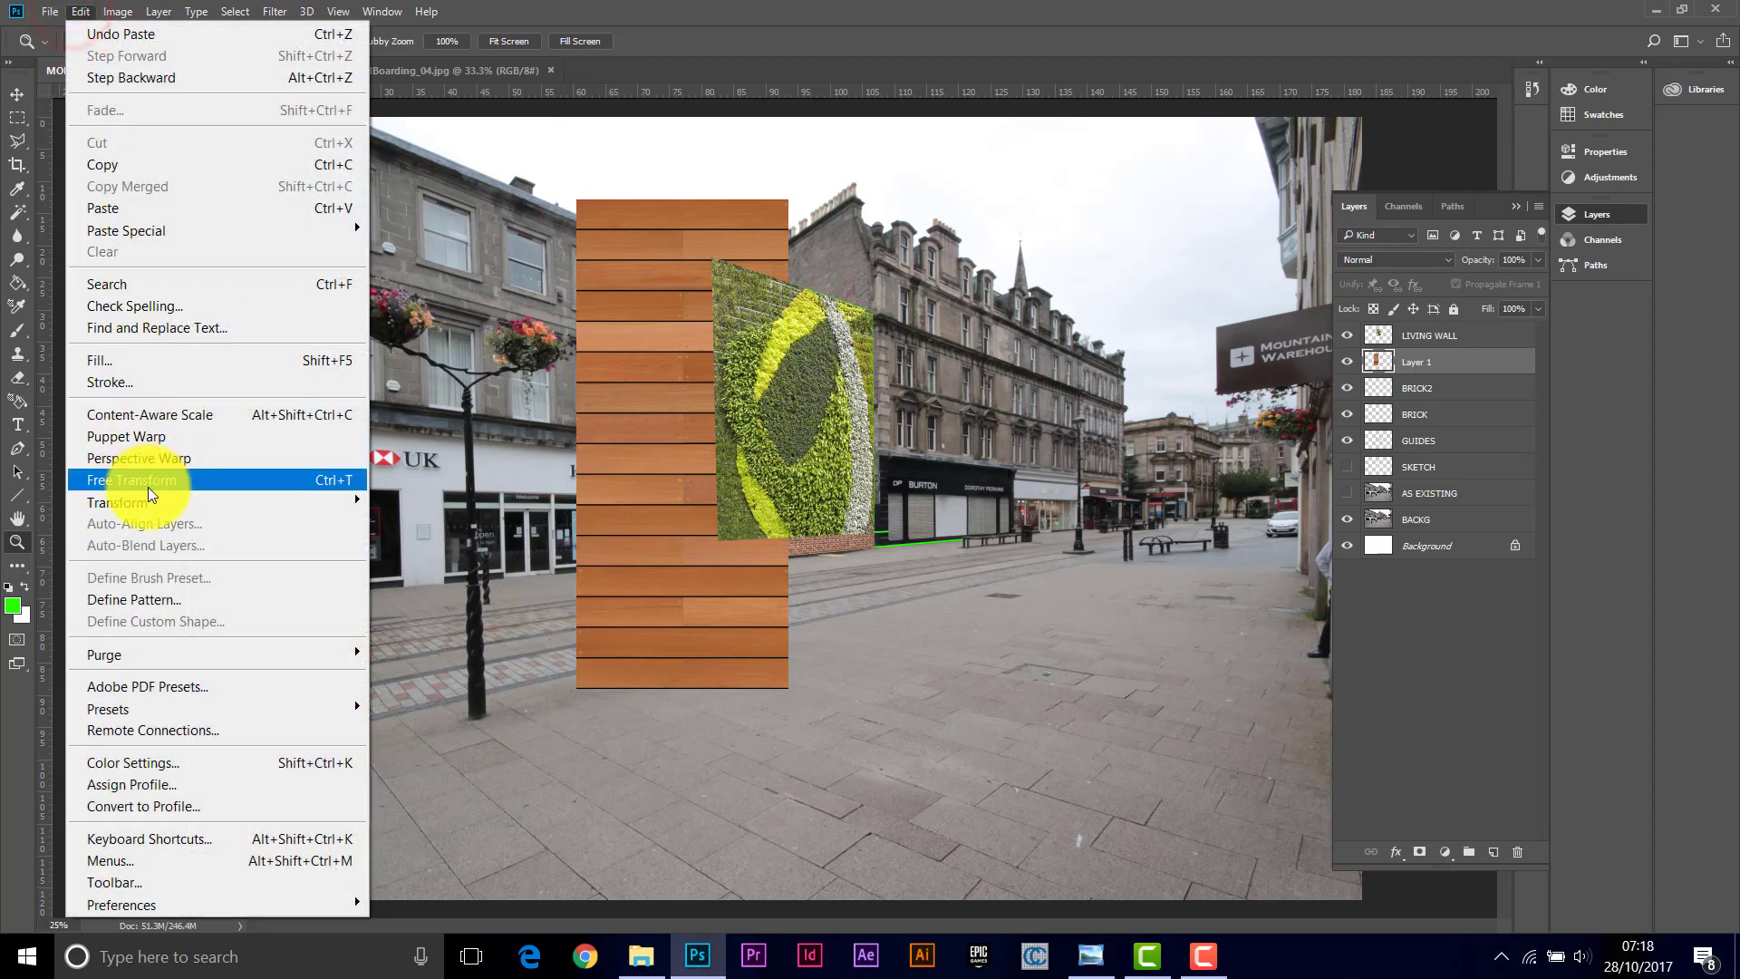
pyautogui.moveTo(149, 495)
pyautogui.click(402, 531)
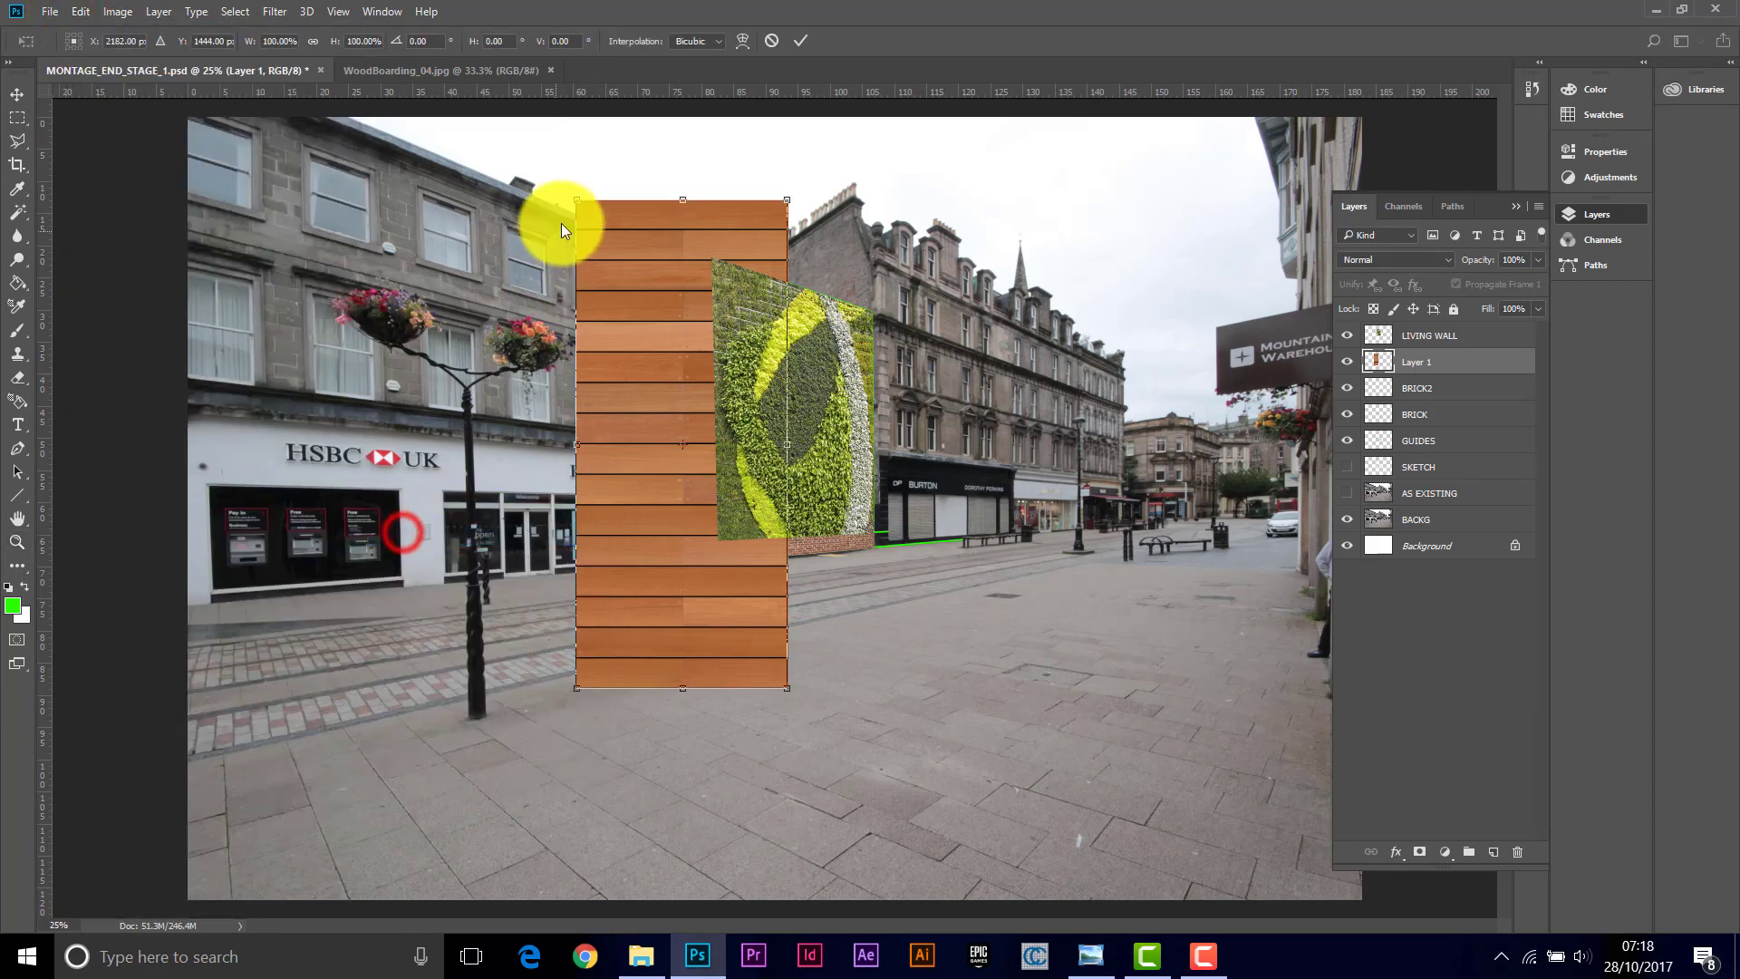
pyautogui.moveTo(580, 196); pyautogui.dragTo(727, 334)
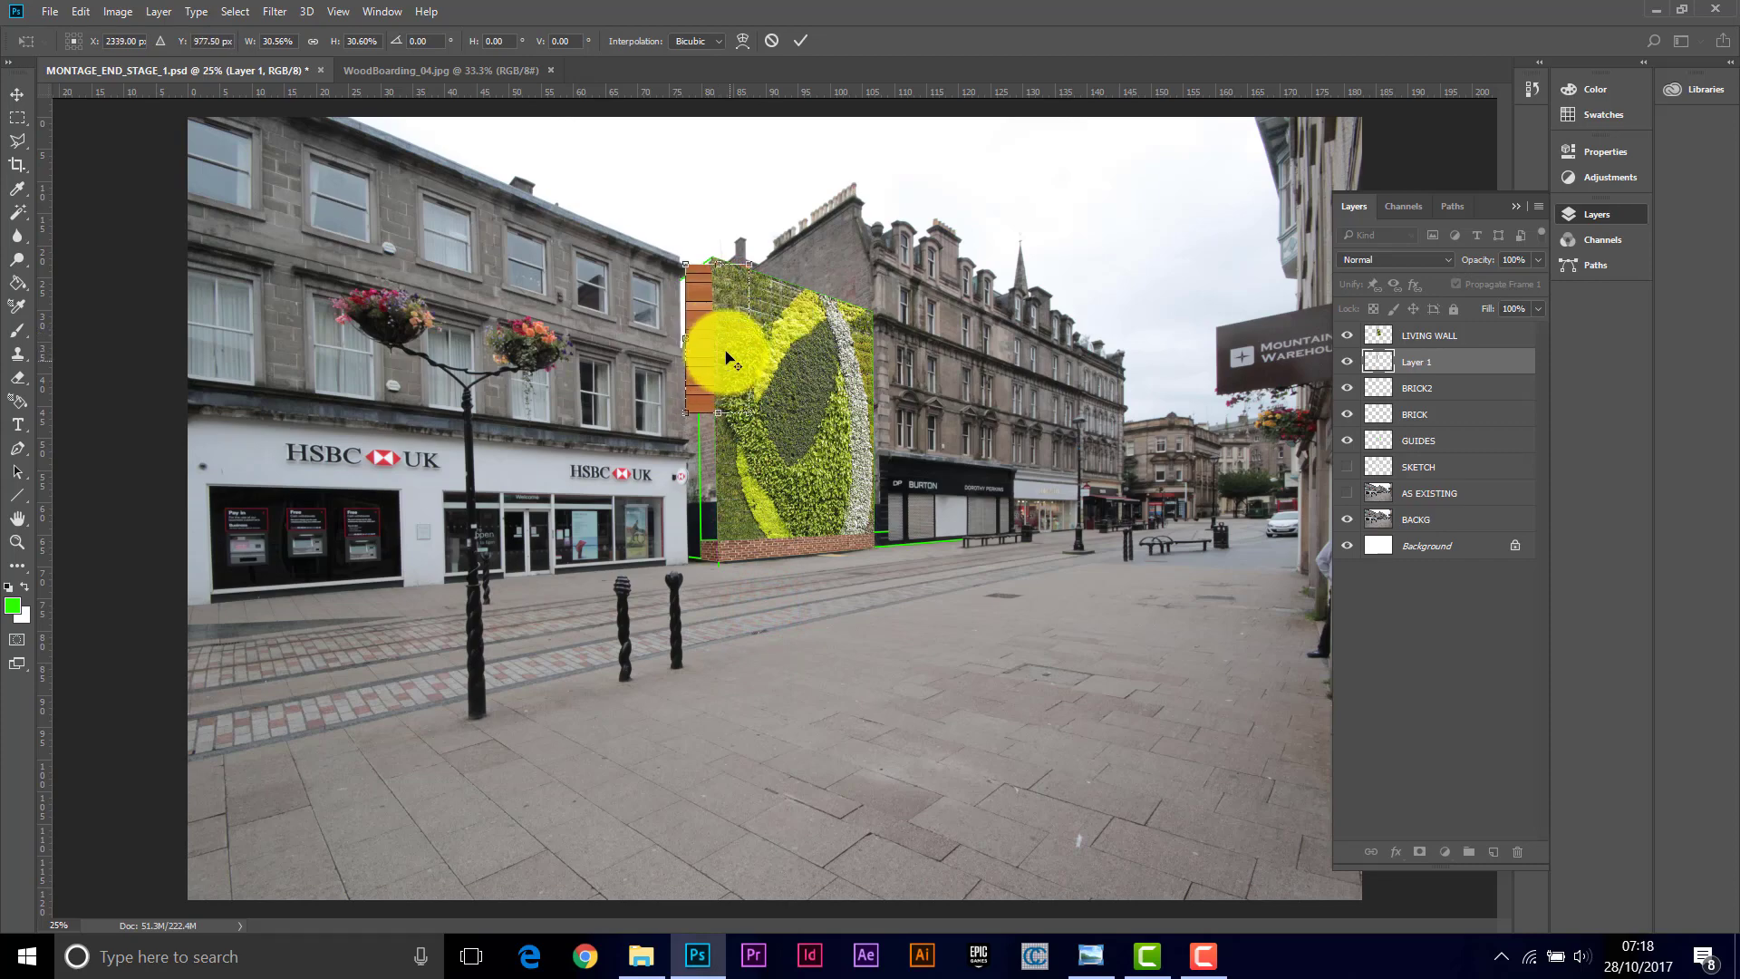
# Step: Resize the boarding strip to about 16% and position it at the top of the green guide left of the living wall, then commit
pyautogui.scroll(5, 725, 358)
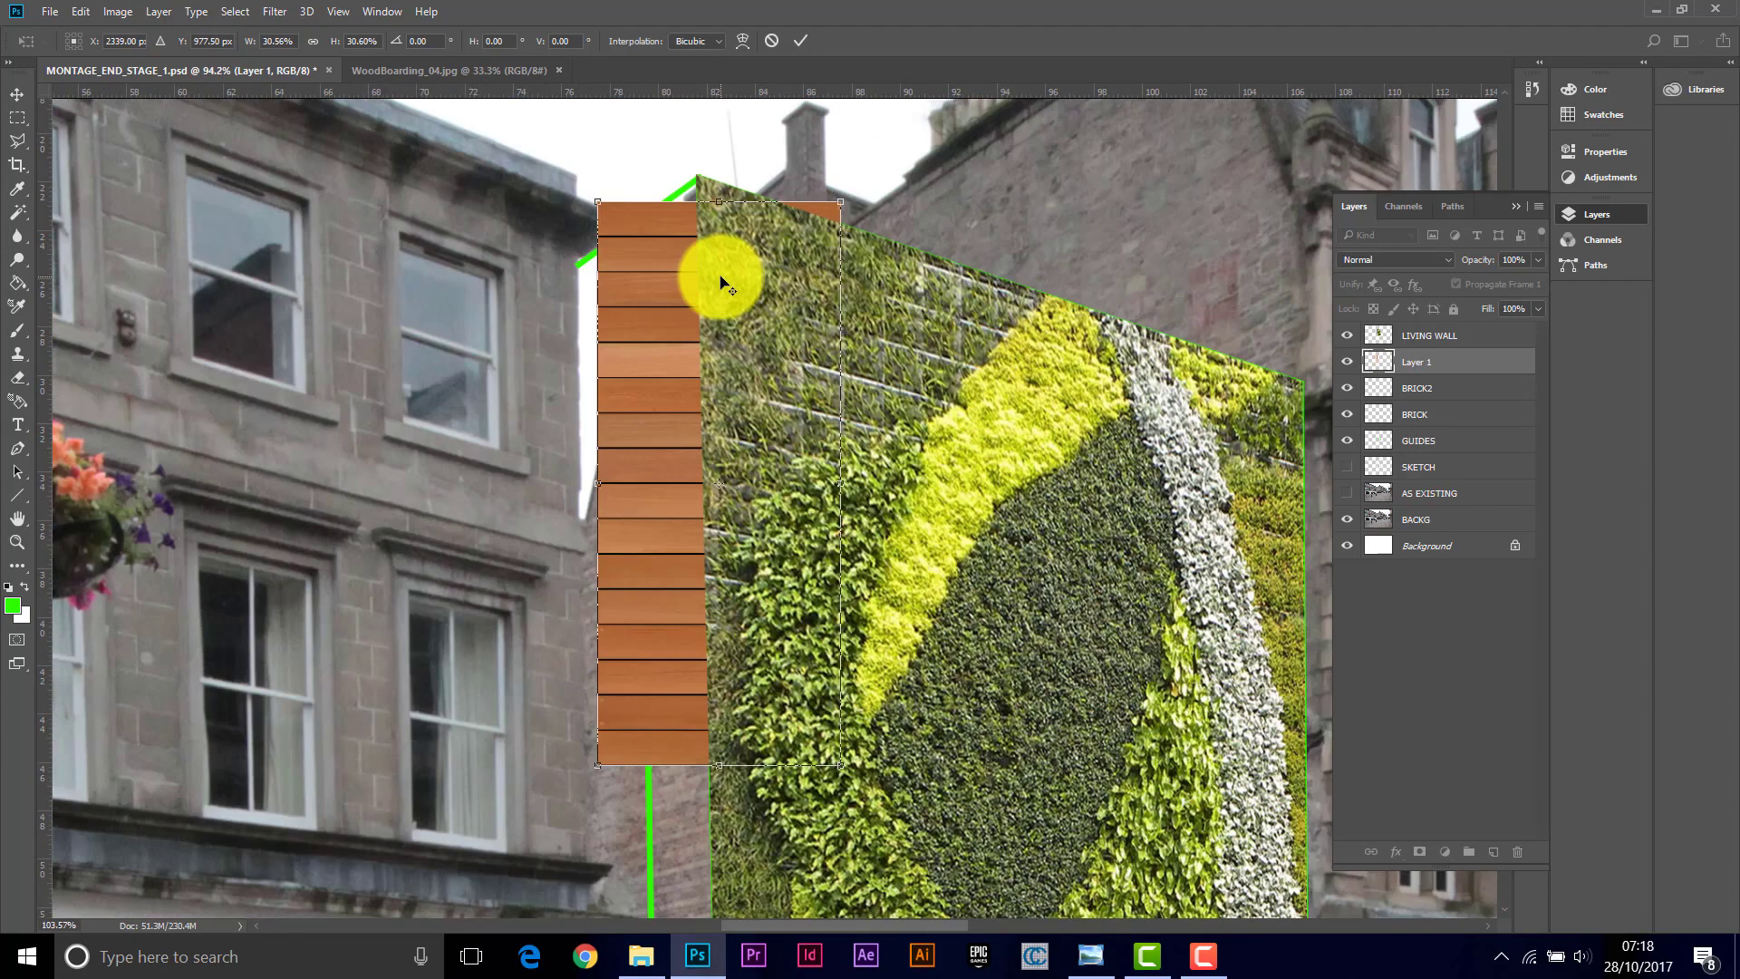
pyautogui.scroll(2, 722, 282)
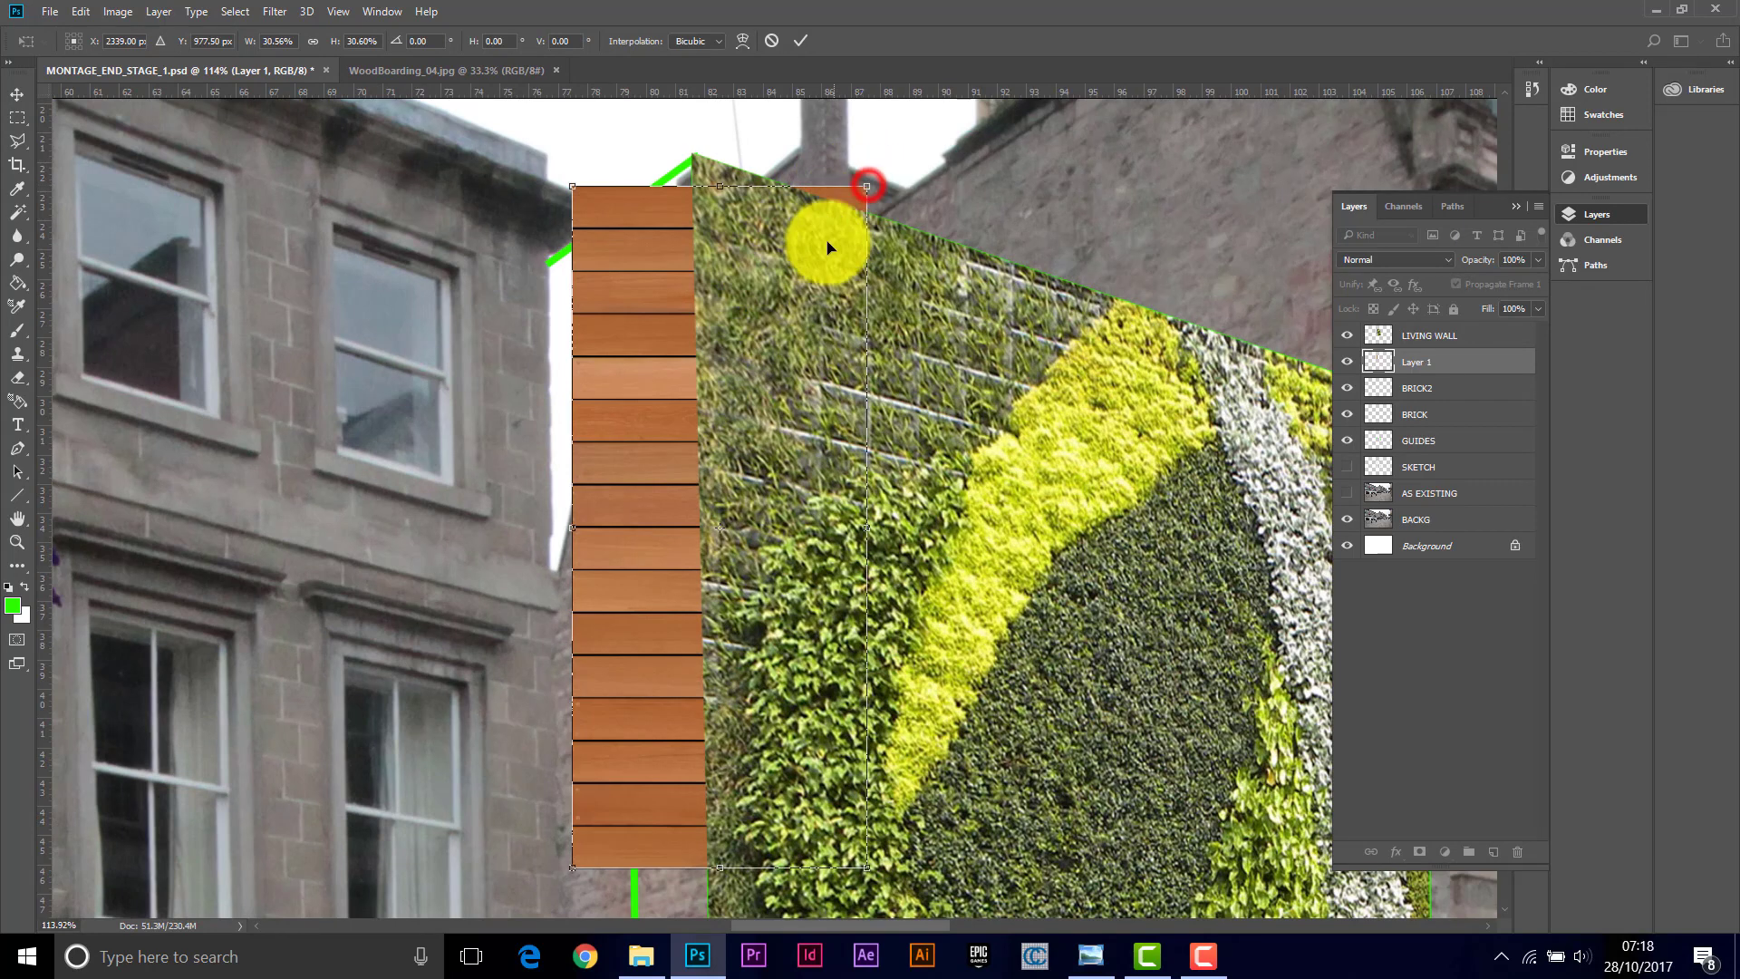
pyautogui.click(870, 177)
pyautogui.moveTo(868, 186); pyautogui.dragTo(623, 531)
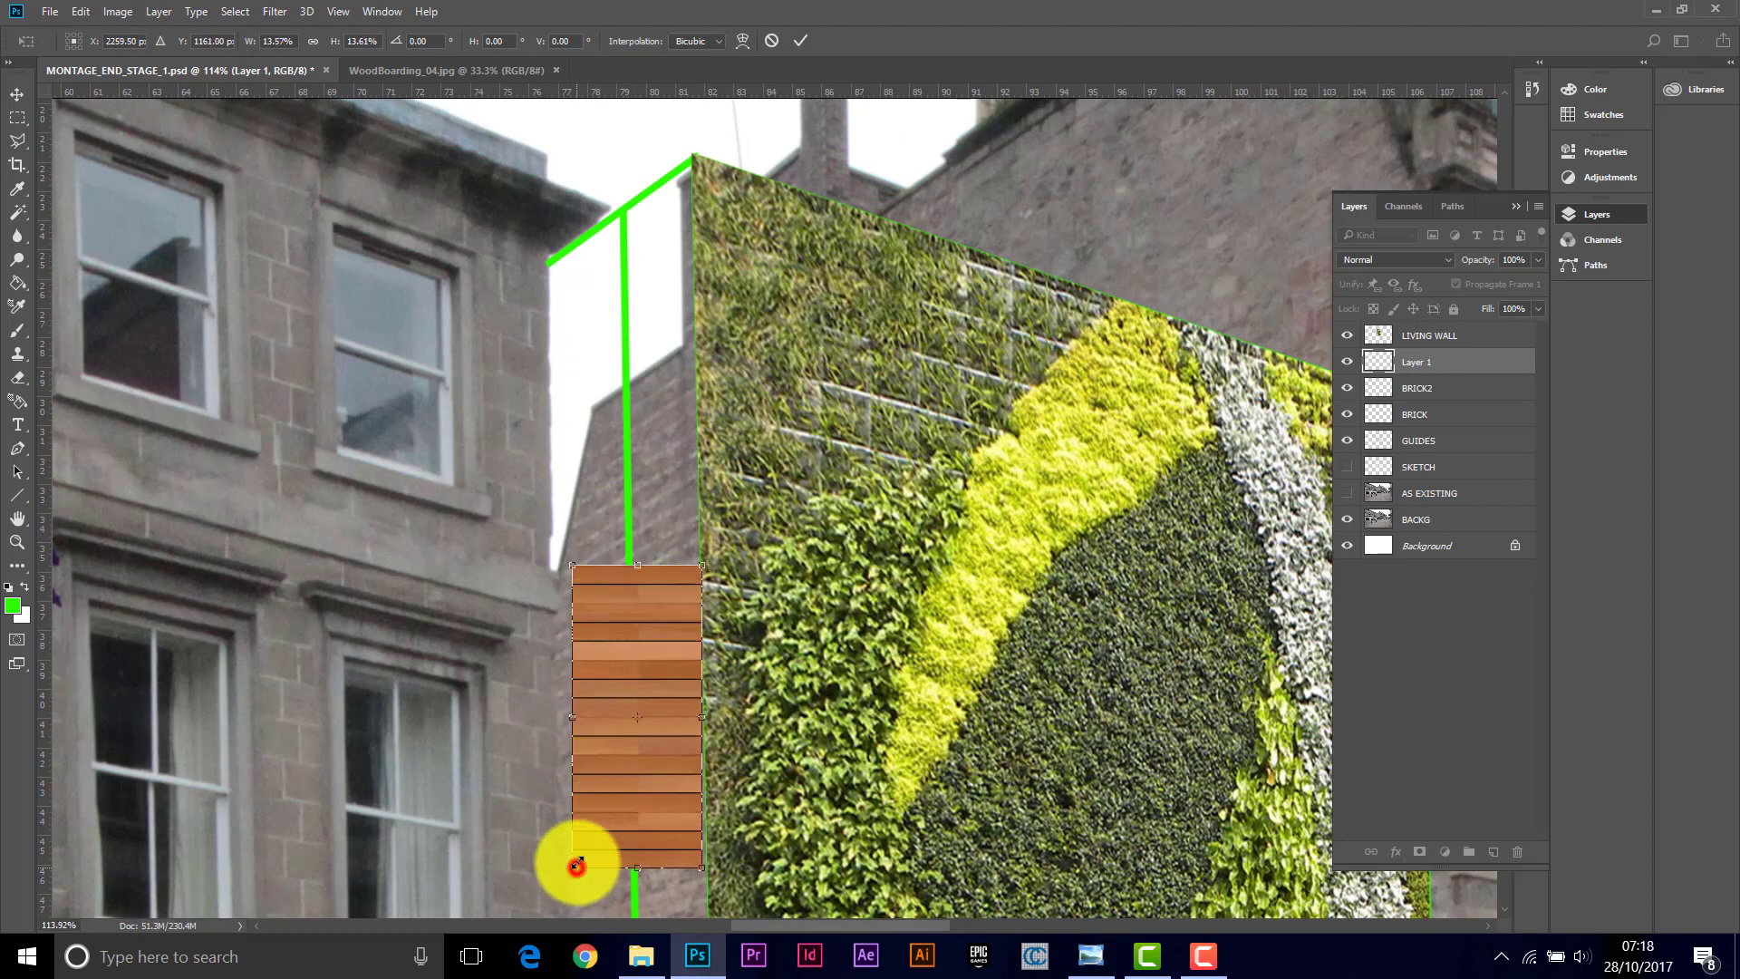
pyautogui.moveTo(576, 865); pyautogui.dragTo(659, 749)
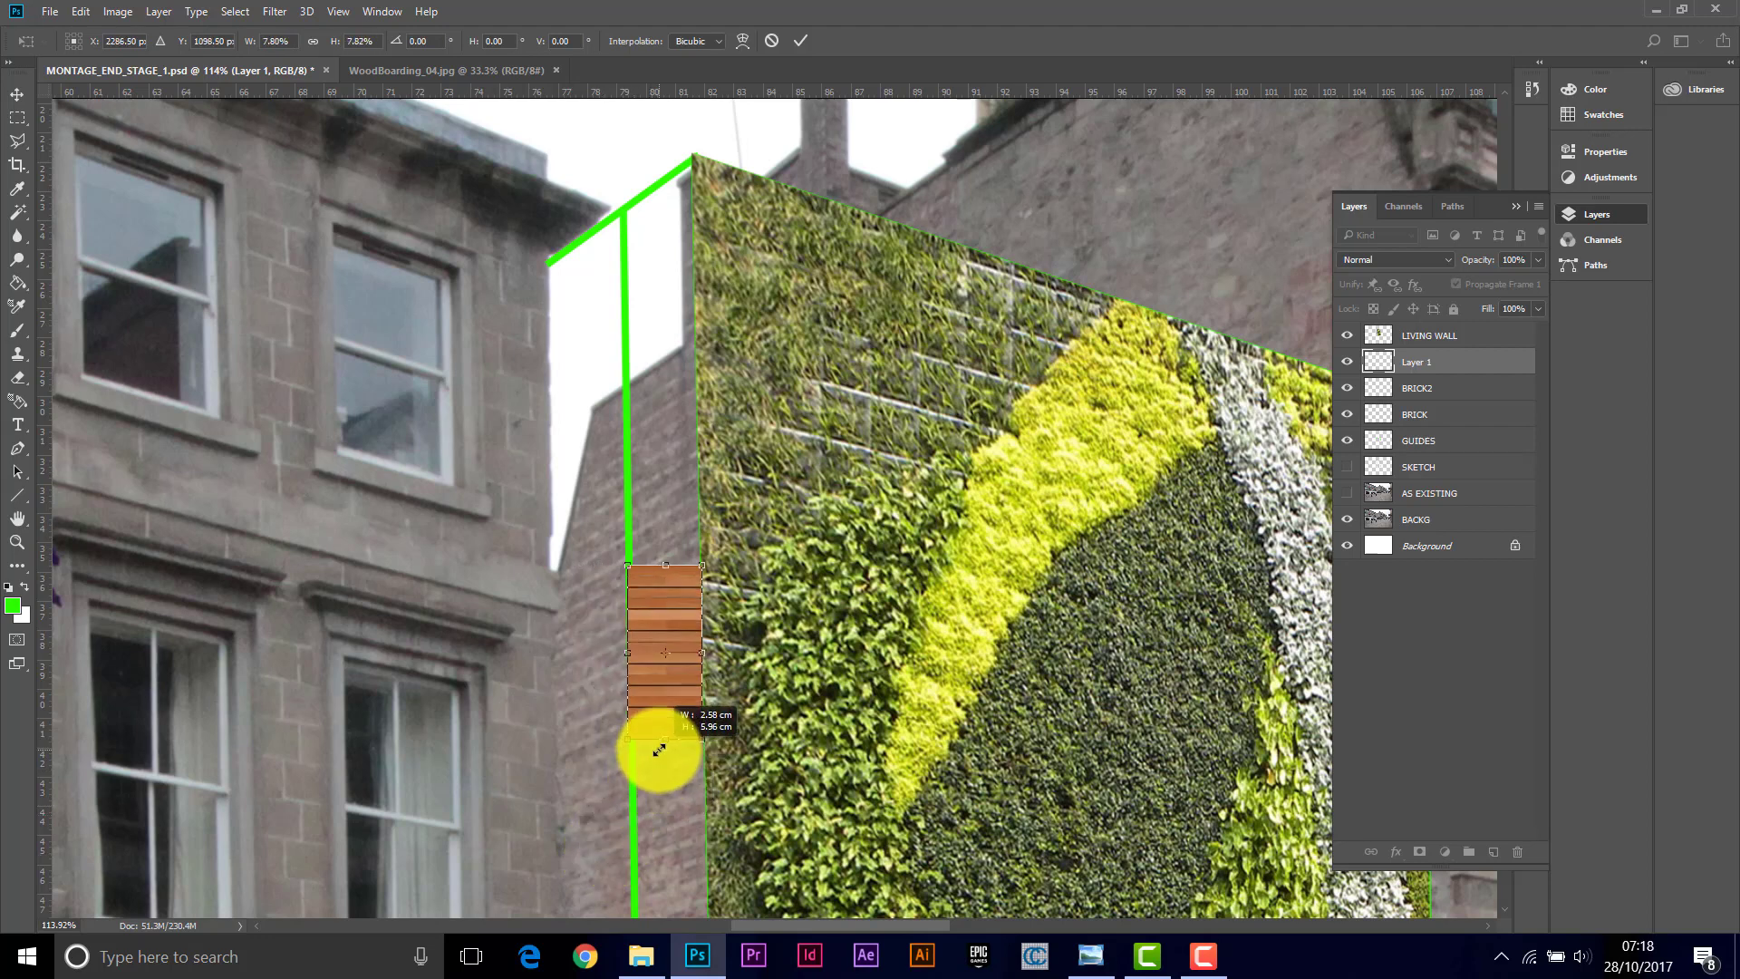
pyautogui.moveTo(658, 750); pyautogui.dragTo(580, 893)
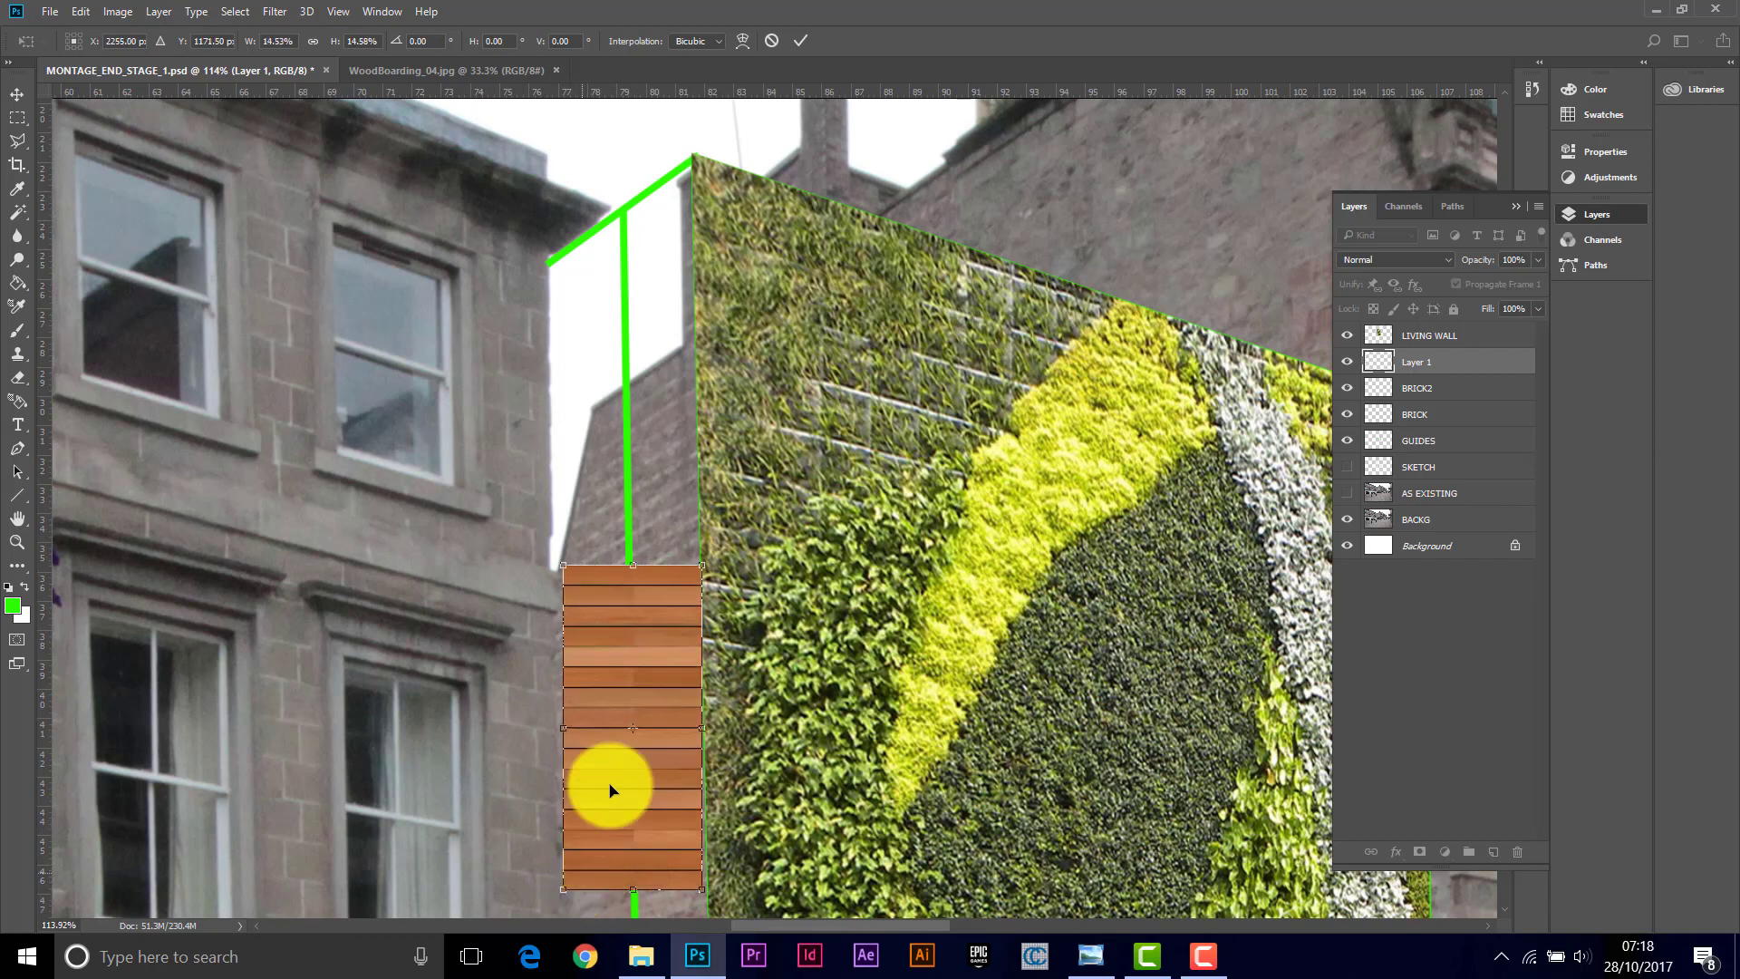
pyautogui.moveTo(634, 660); pyautogui.dragTo(610, 370)
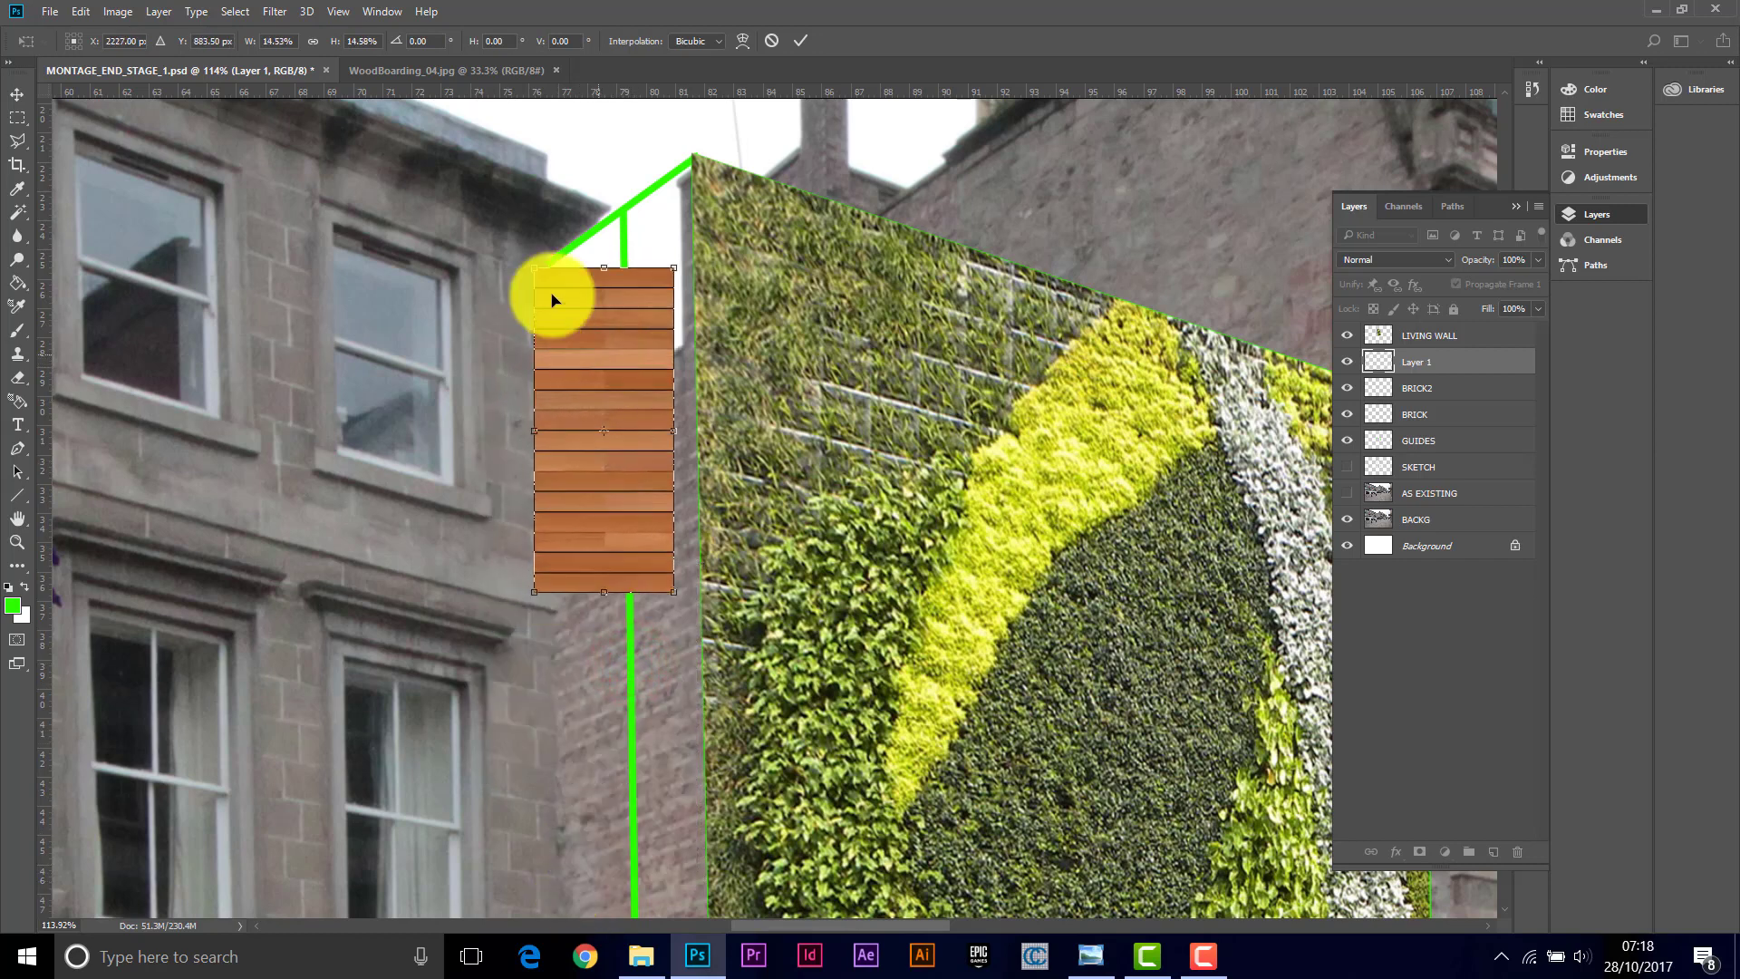
pyautogui.moveTo(534, 268); pyautogui.dragTo(496, 244)
pyautogui.click(799, 40)
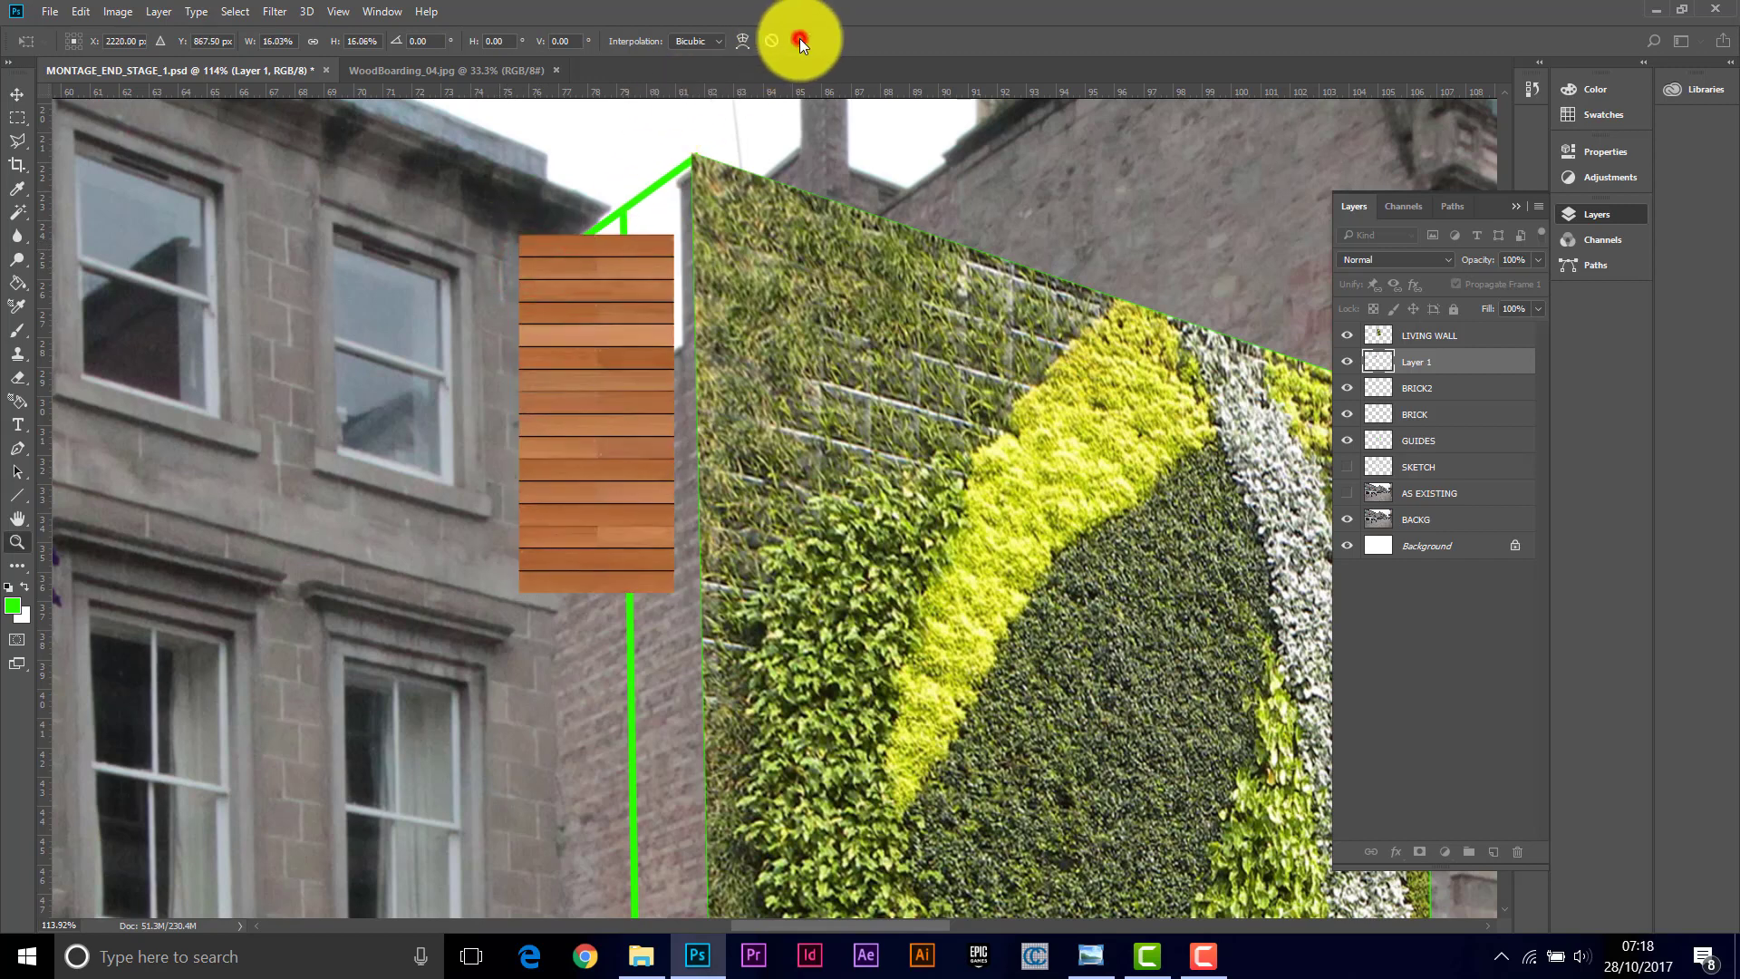
# Step: Duplicate the boarding layer, toggle snapping, and move the copy directly below the original panel
pyautogui.press('z')
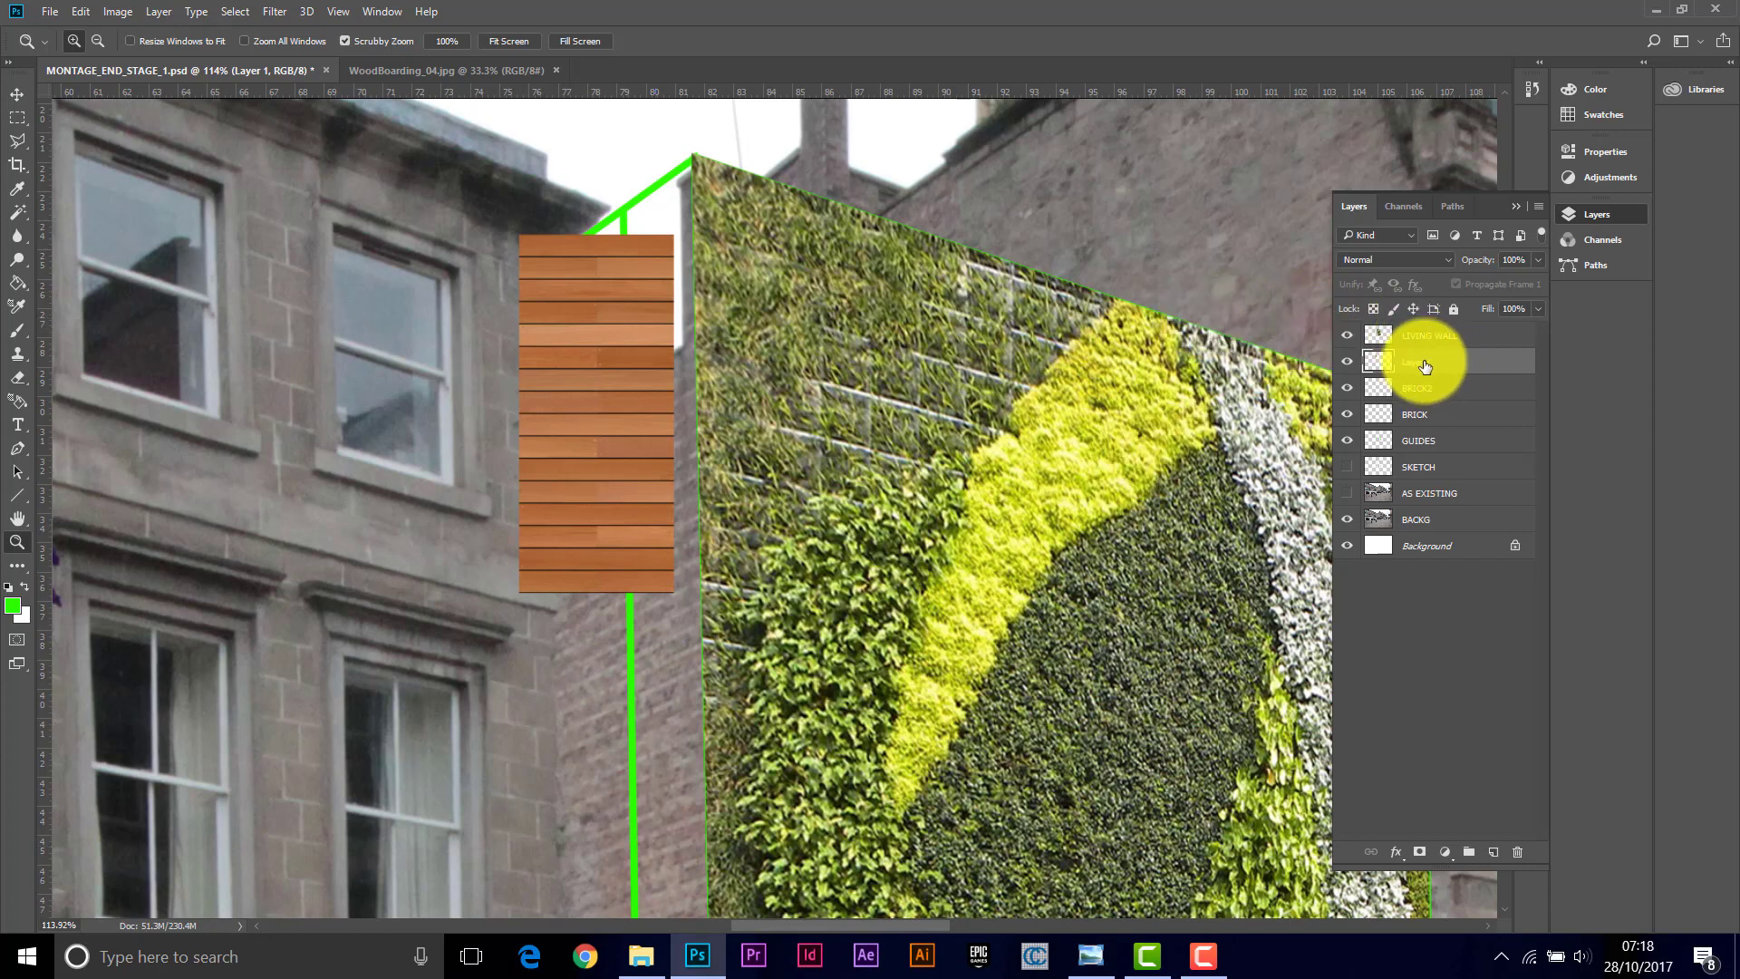
pyautogui.moveTo(1424, 364); pyautogui.dragTo(1493, 850)
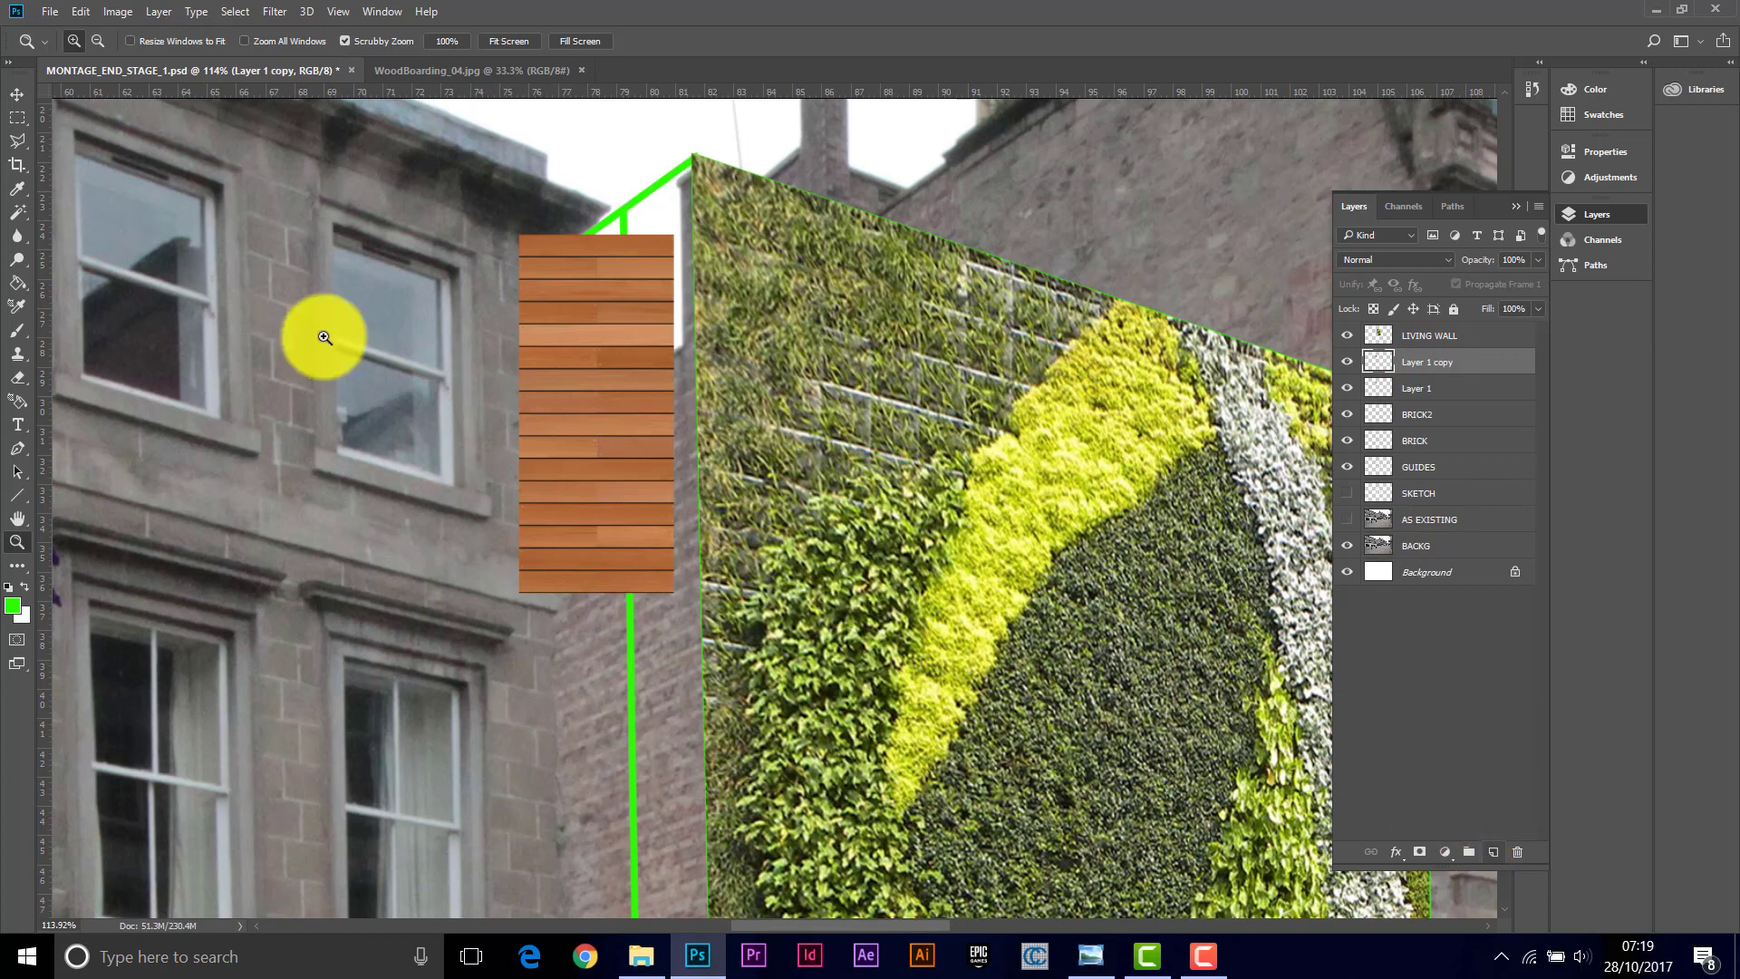
pyautogui.click(15, 93)
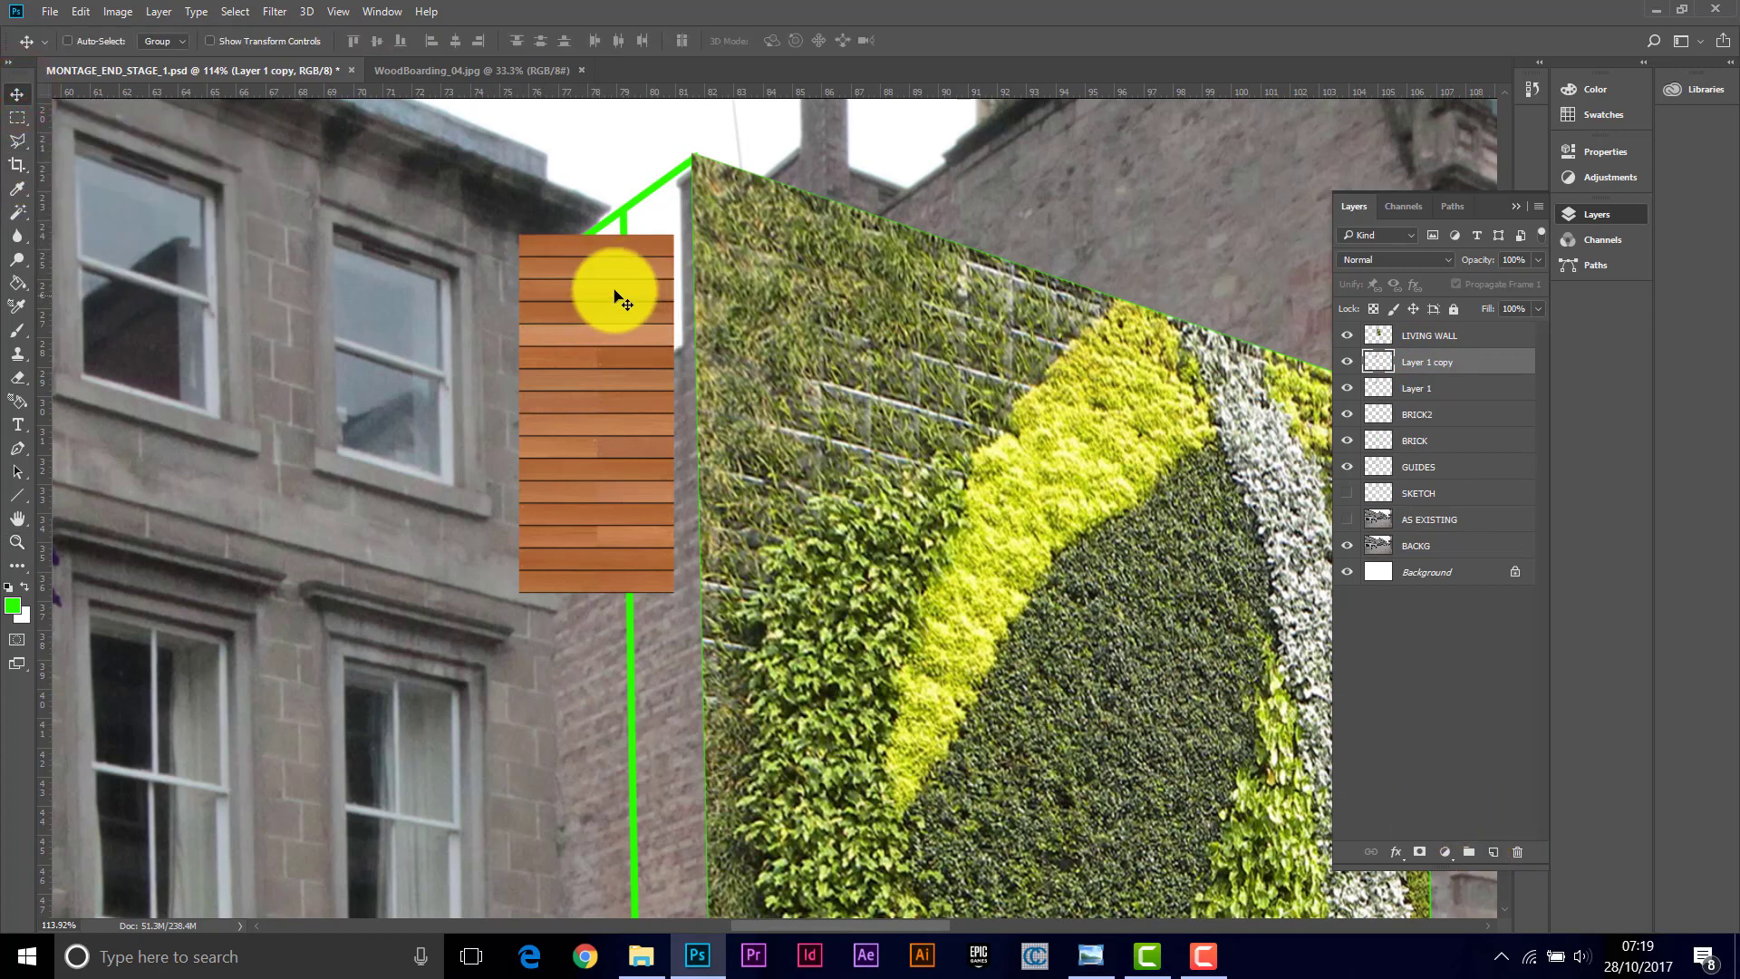
pyautogui.moveTo(600, 295); pyautogui.dragTo(582, 675)
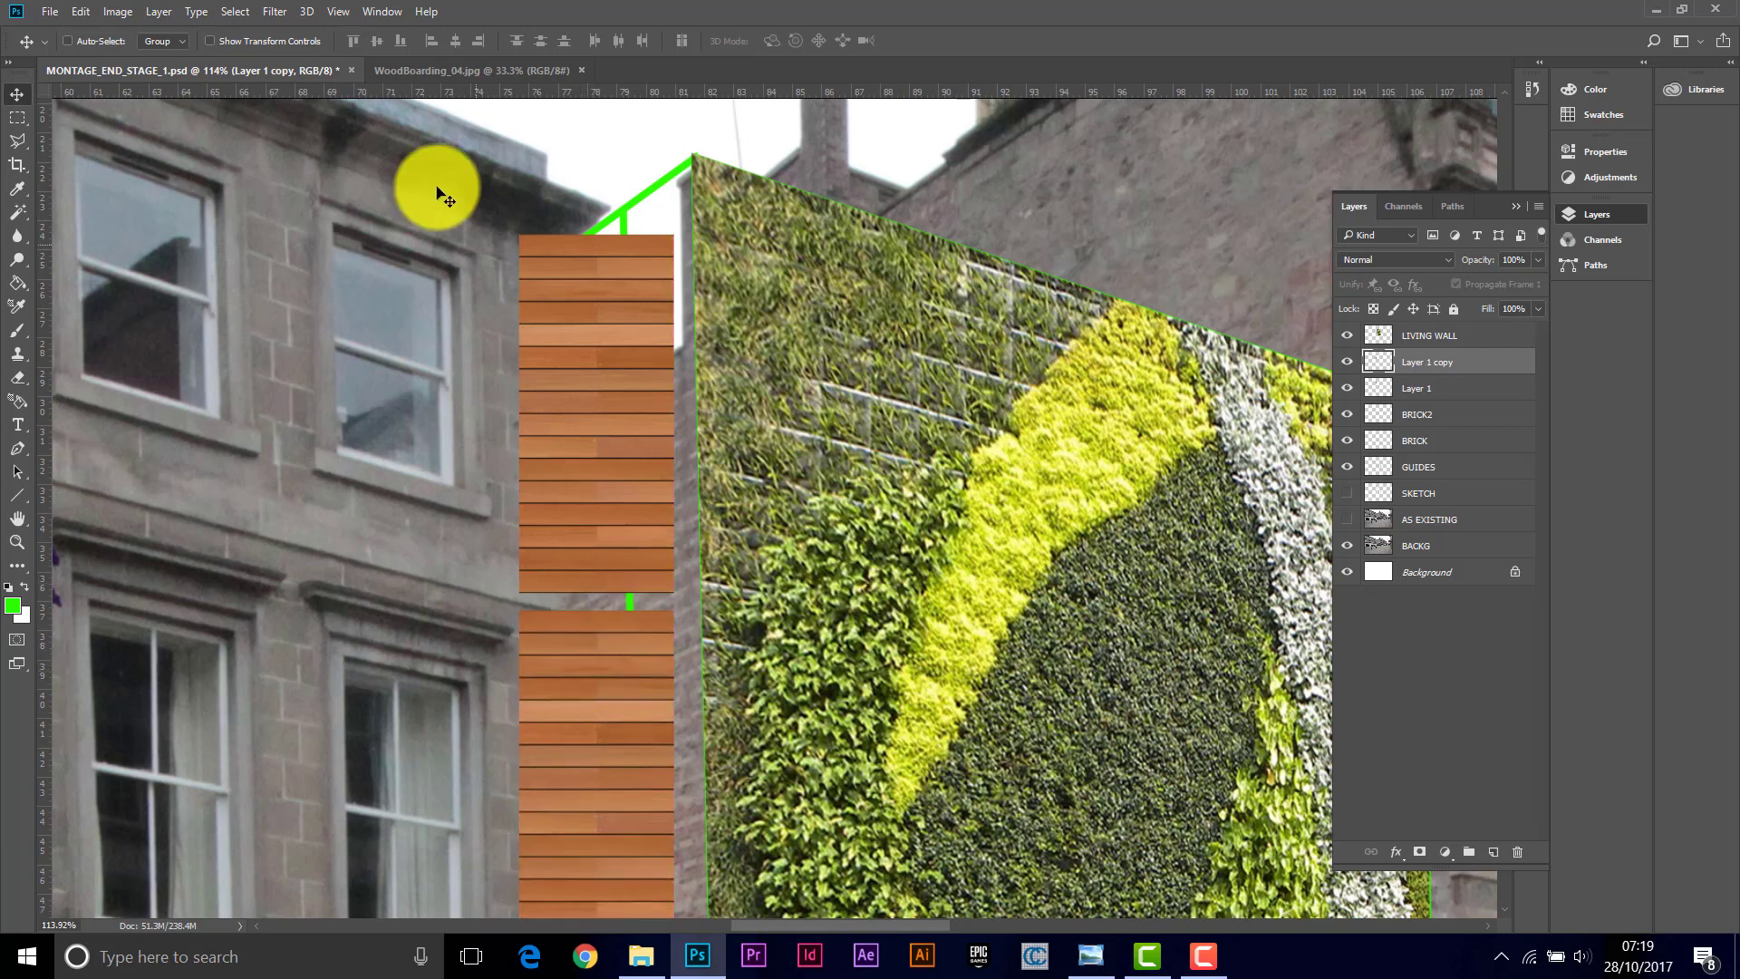
pyautogui.click(329, 14)
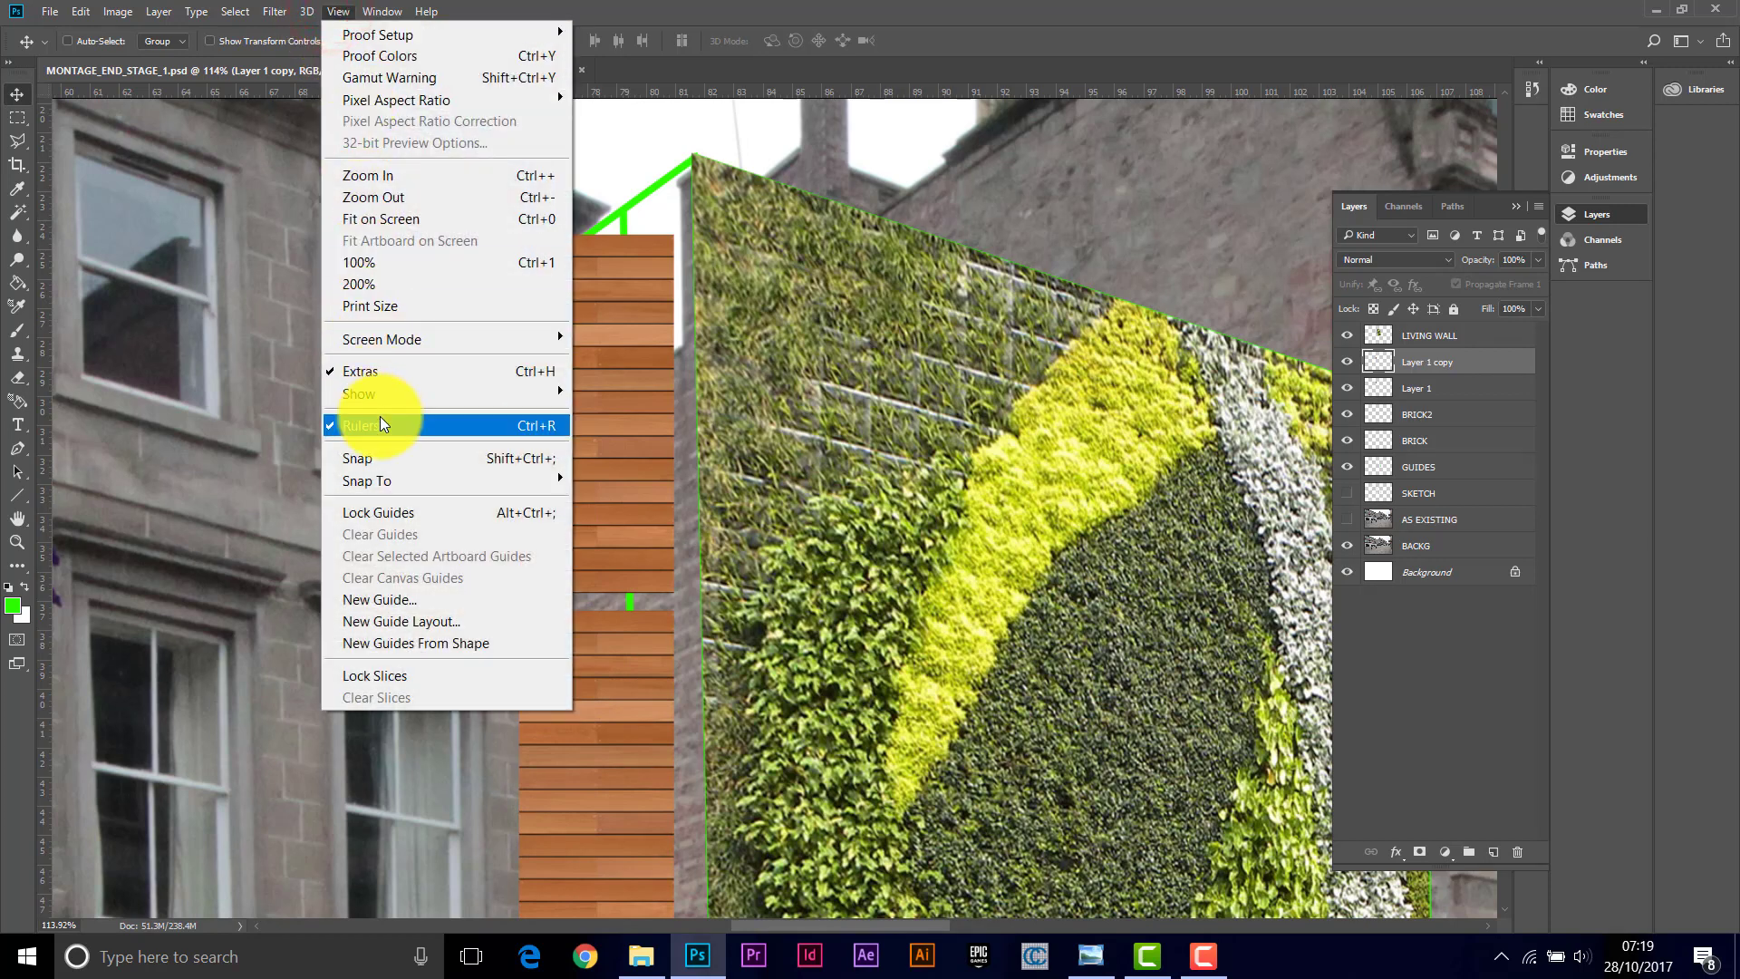
pyautogui.click(370, 456)
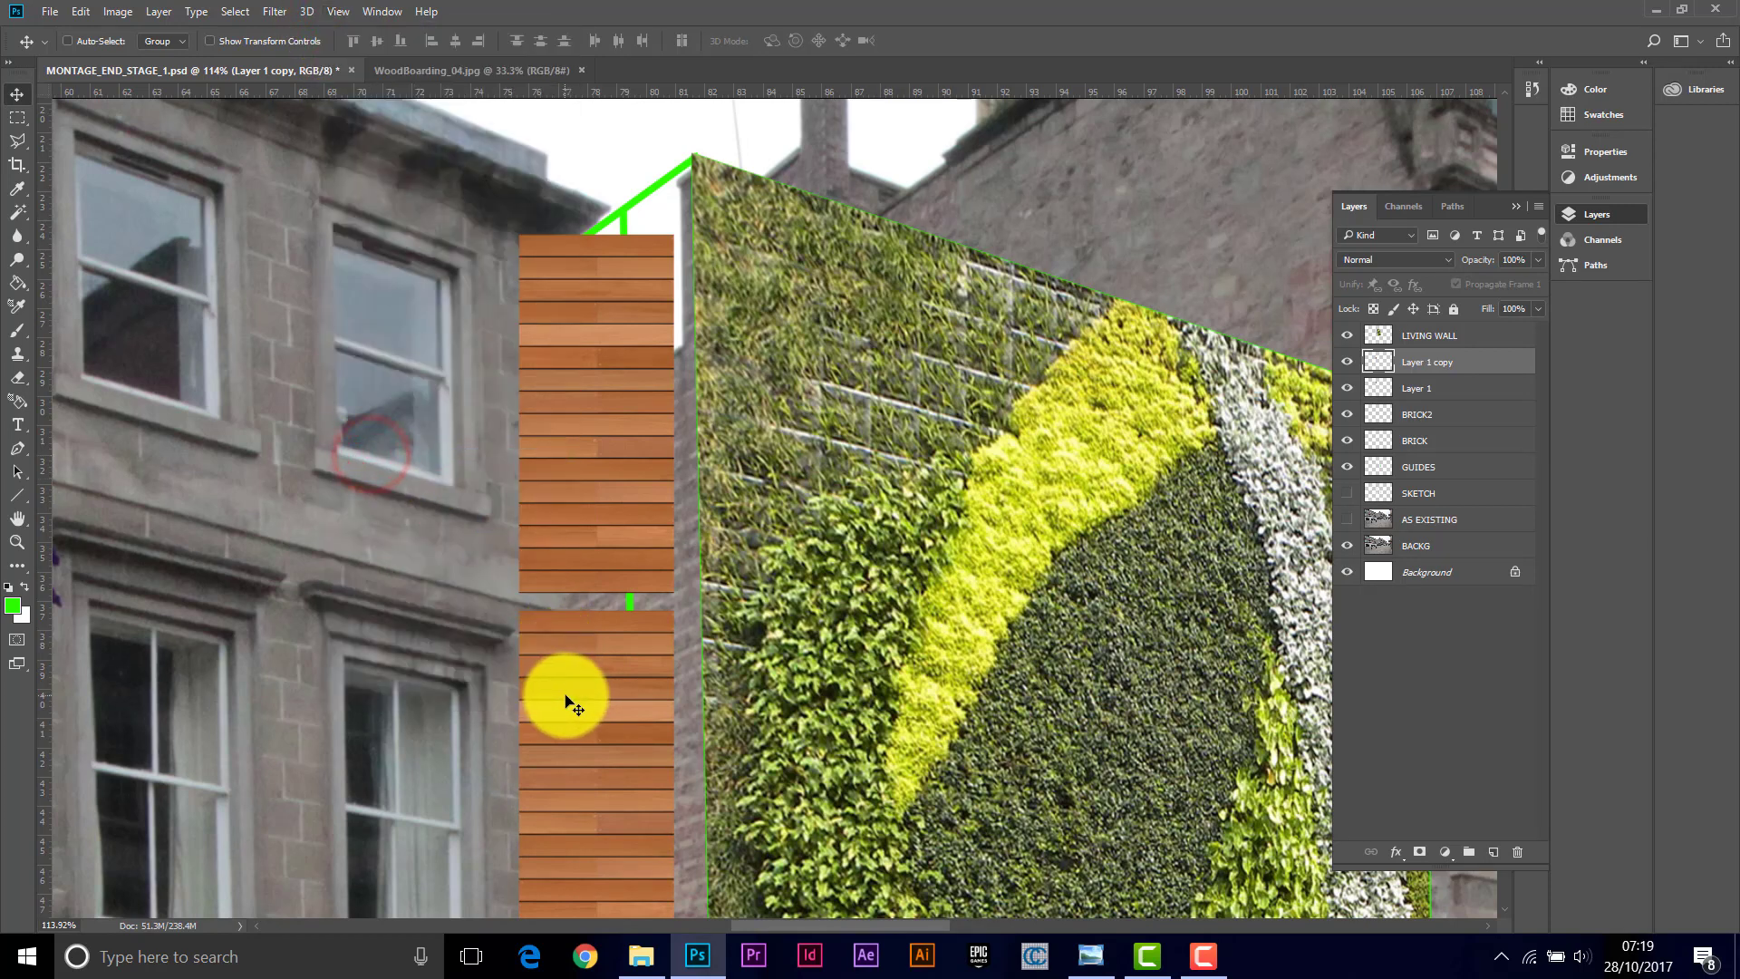
pyautogui.moveTo(568, 690); pyautogui.dragTo(568, 675)
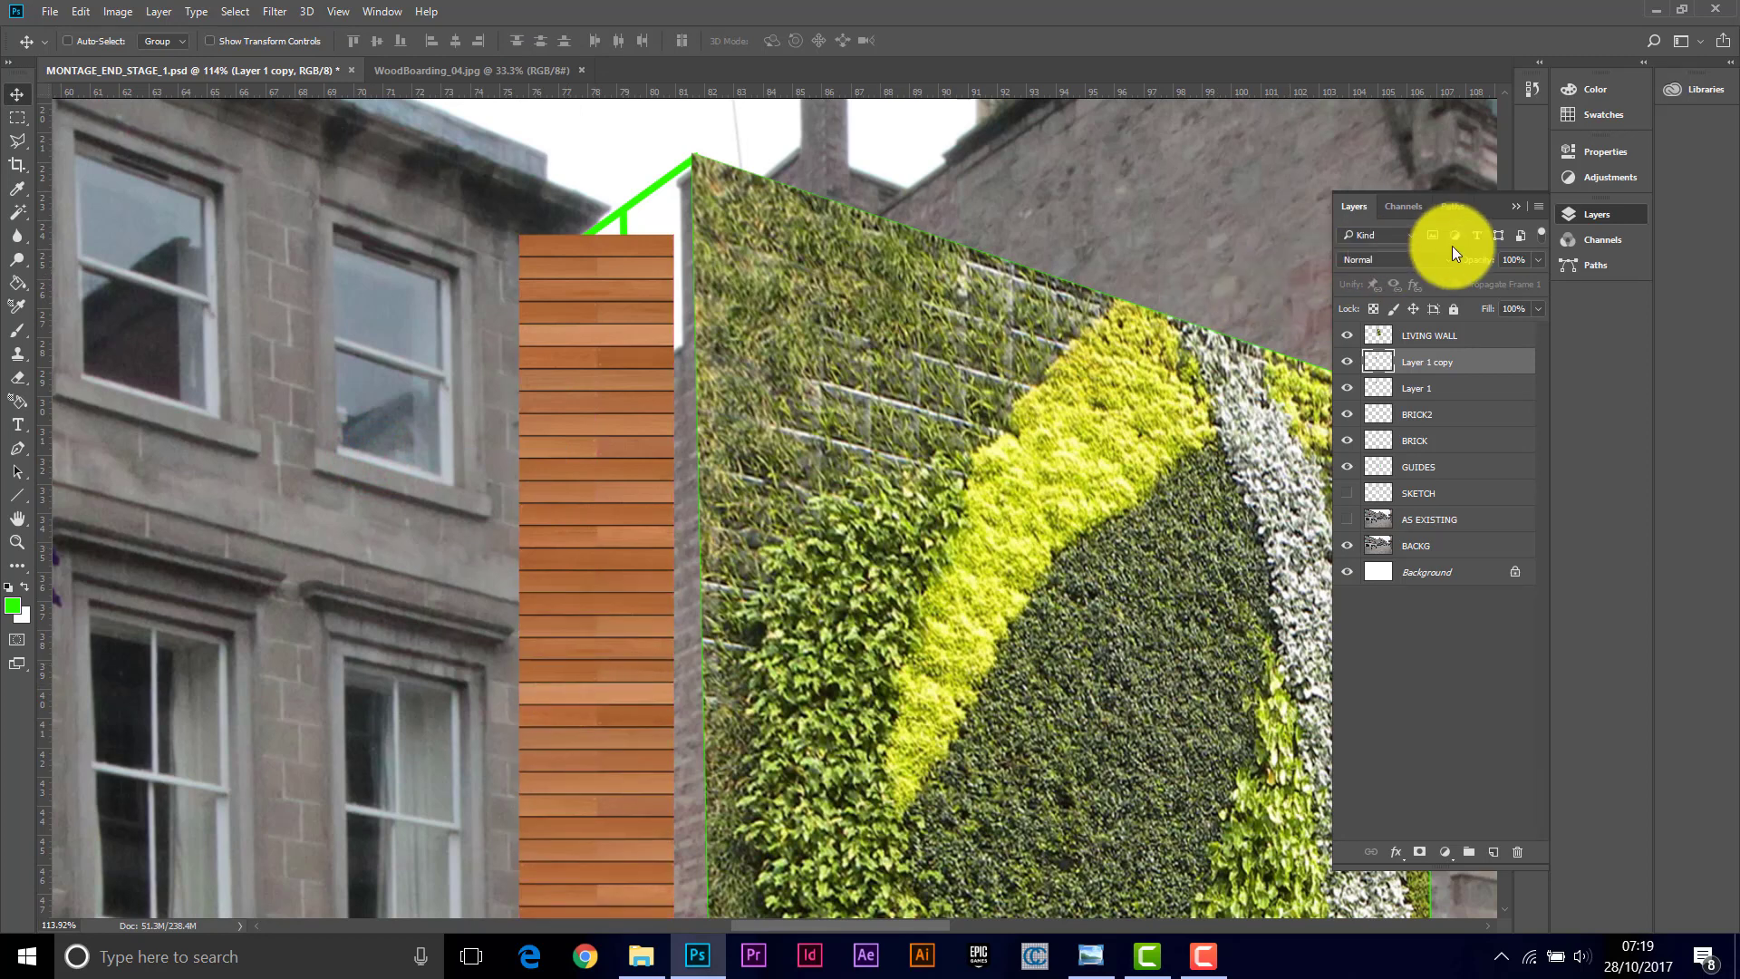
# Step: Duplicate the boarding layer again and move the new copy further down to extend the panel
pyautogui.scroll(-2, 1040, 675)
pyautogui.scroll(-10, 1039, 675)
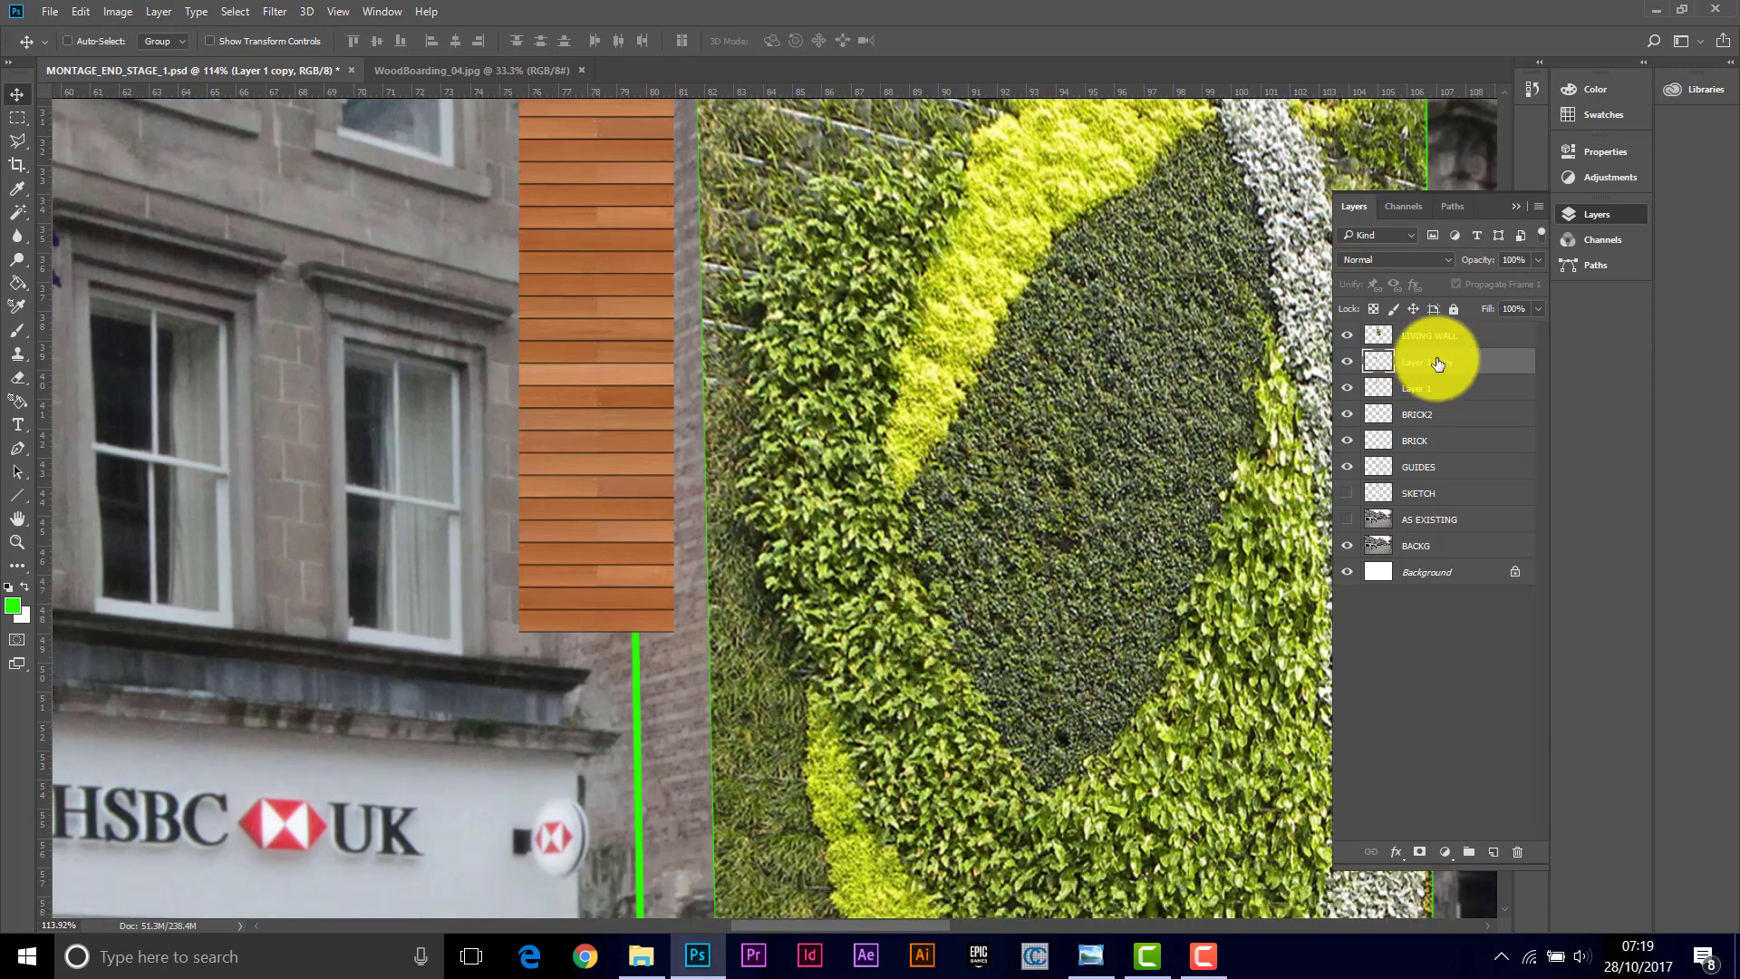
pyautogui.moveTo(1428, 365); pyautogui.dragTo(1502, 653)
pyautogui.moveTo(1496, 834); pyautogui.dragTo(1493, 850)
pyautogui.moveTo(603, 393); pyautogui.dragTo(603, 726)
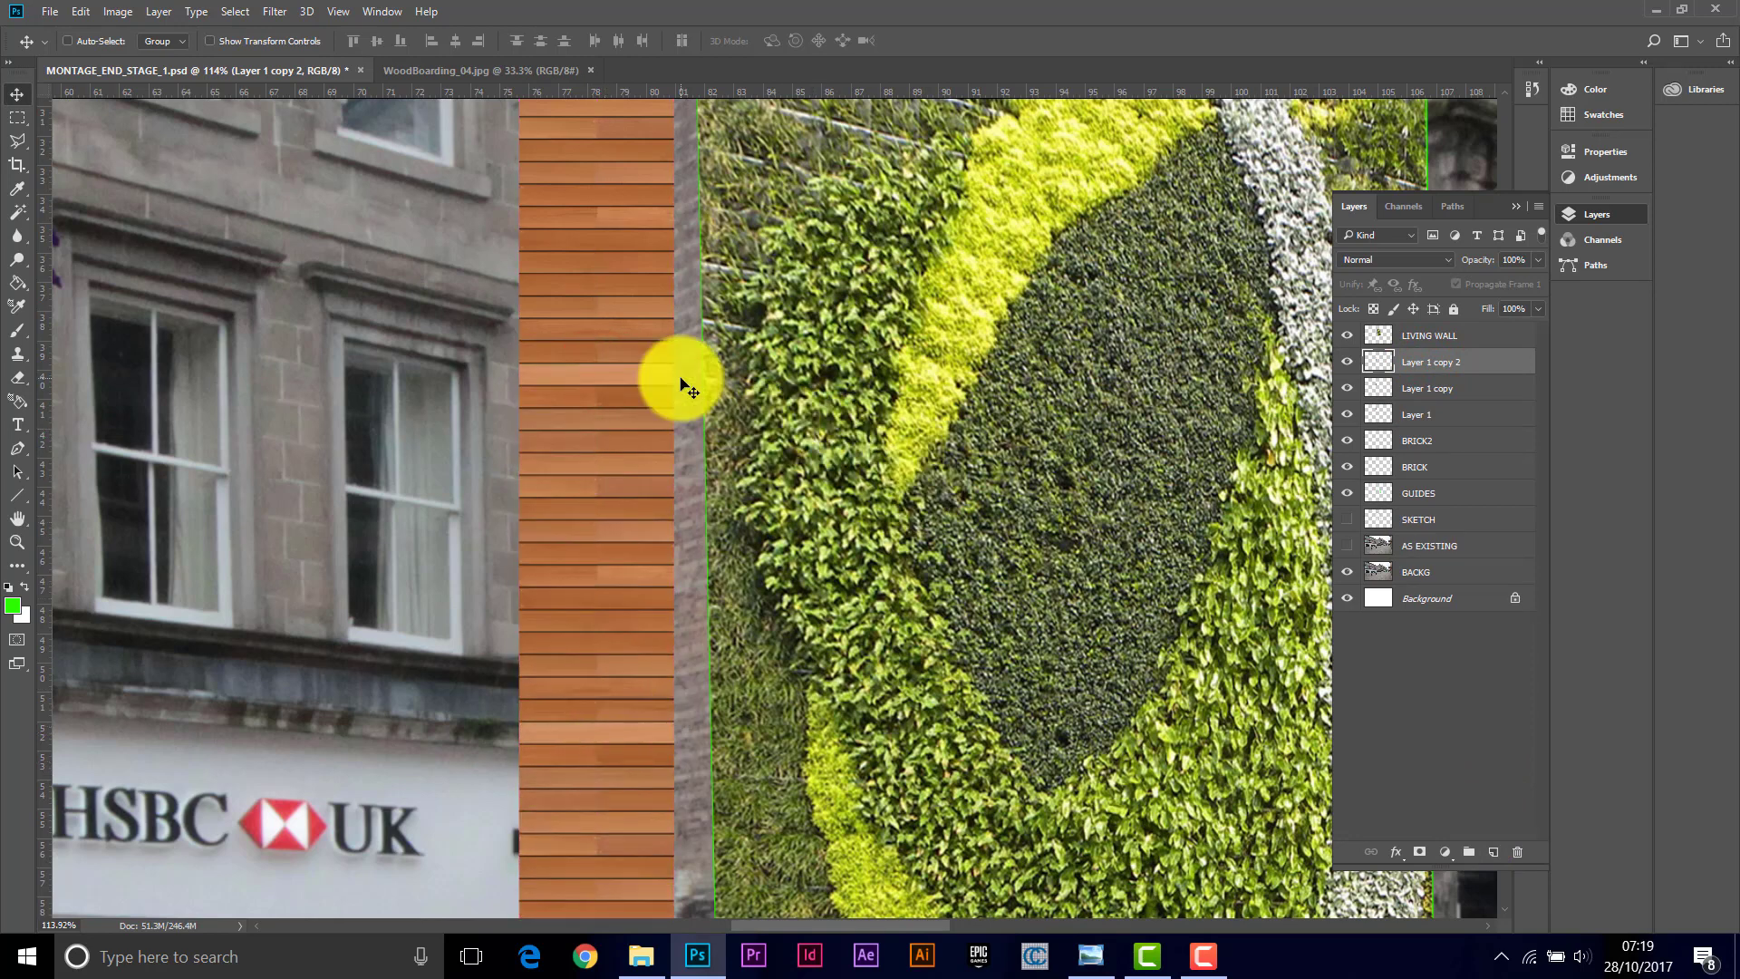
# Step: Duplicate the boarding a third time and shift it down so the panel reaches the pavement
pyautogui.scroll(-4, 705, 399)
pyautogui.scroll(-4, 680, 378)
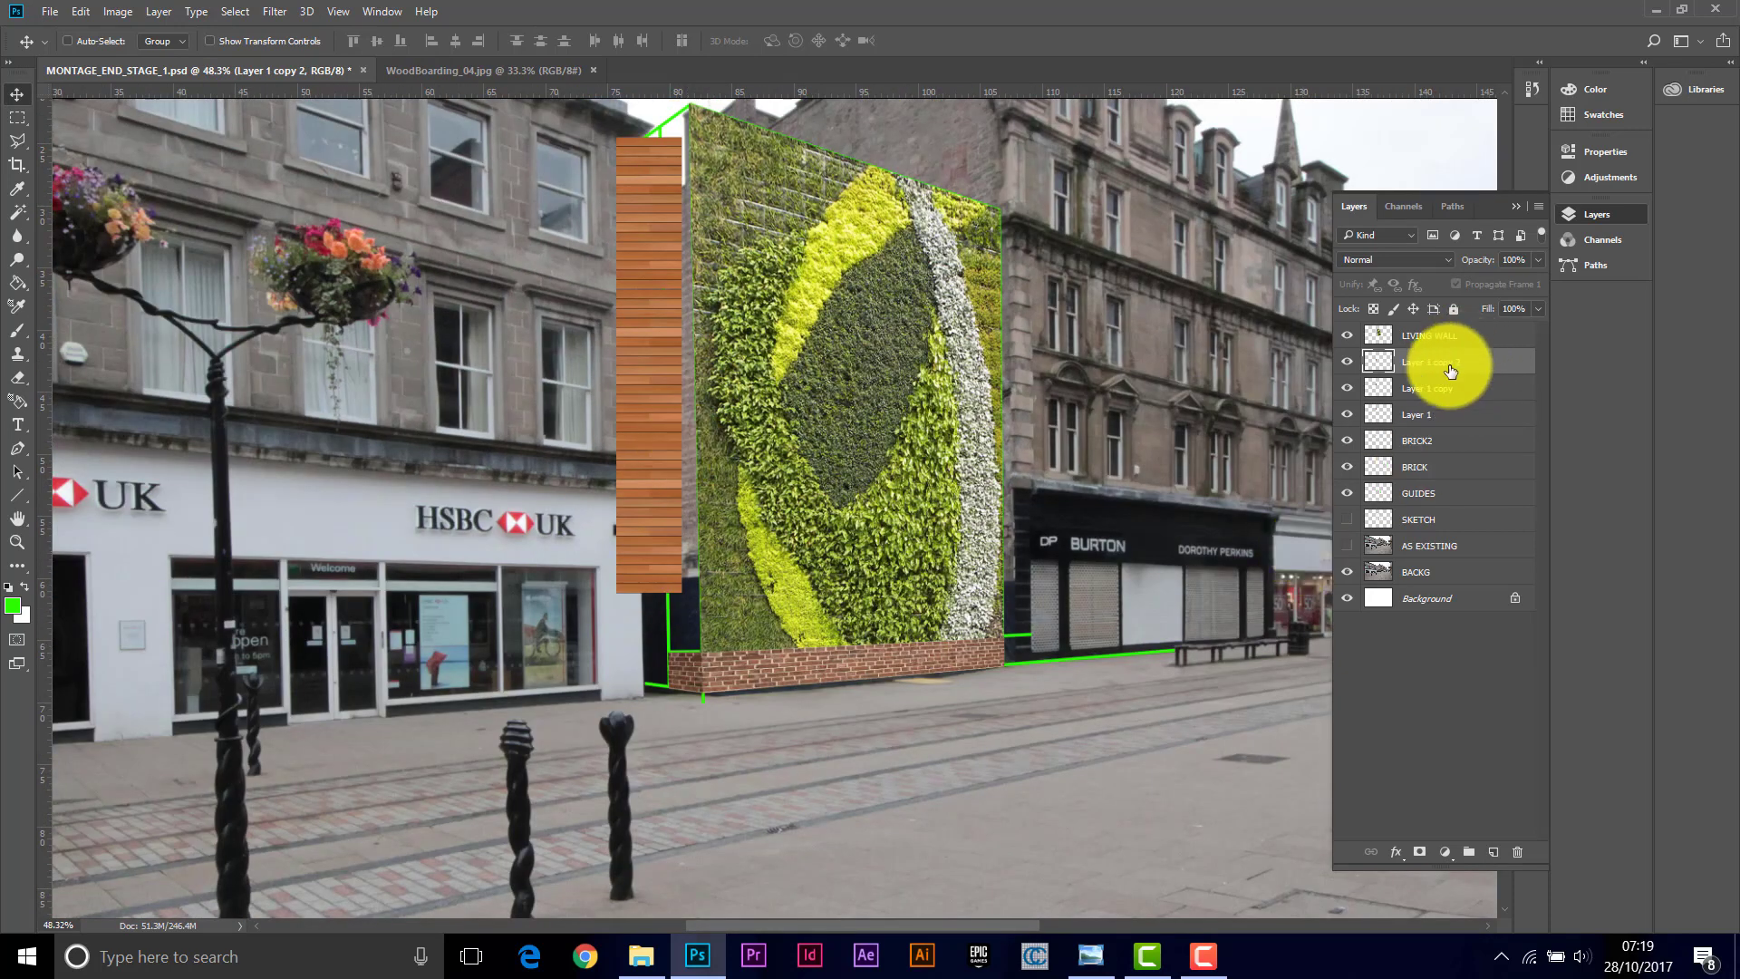
pyautogui.moveTo(1445, 359); pyautogui.dragTo(1493, 852)
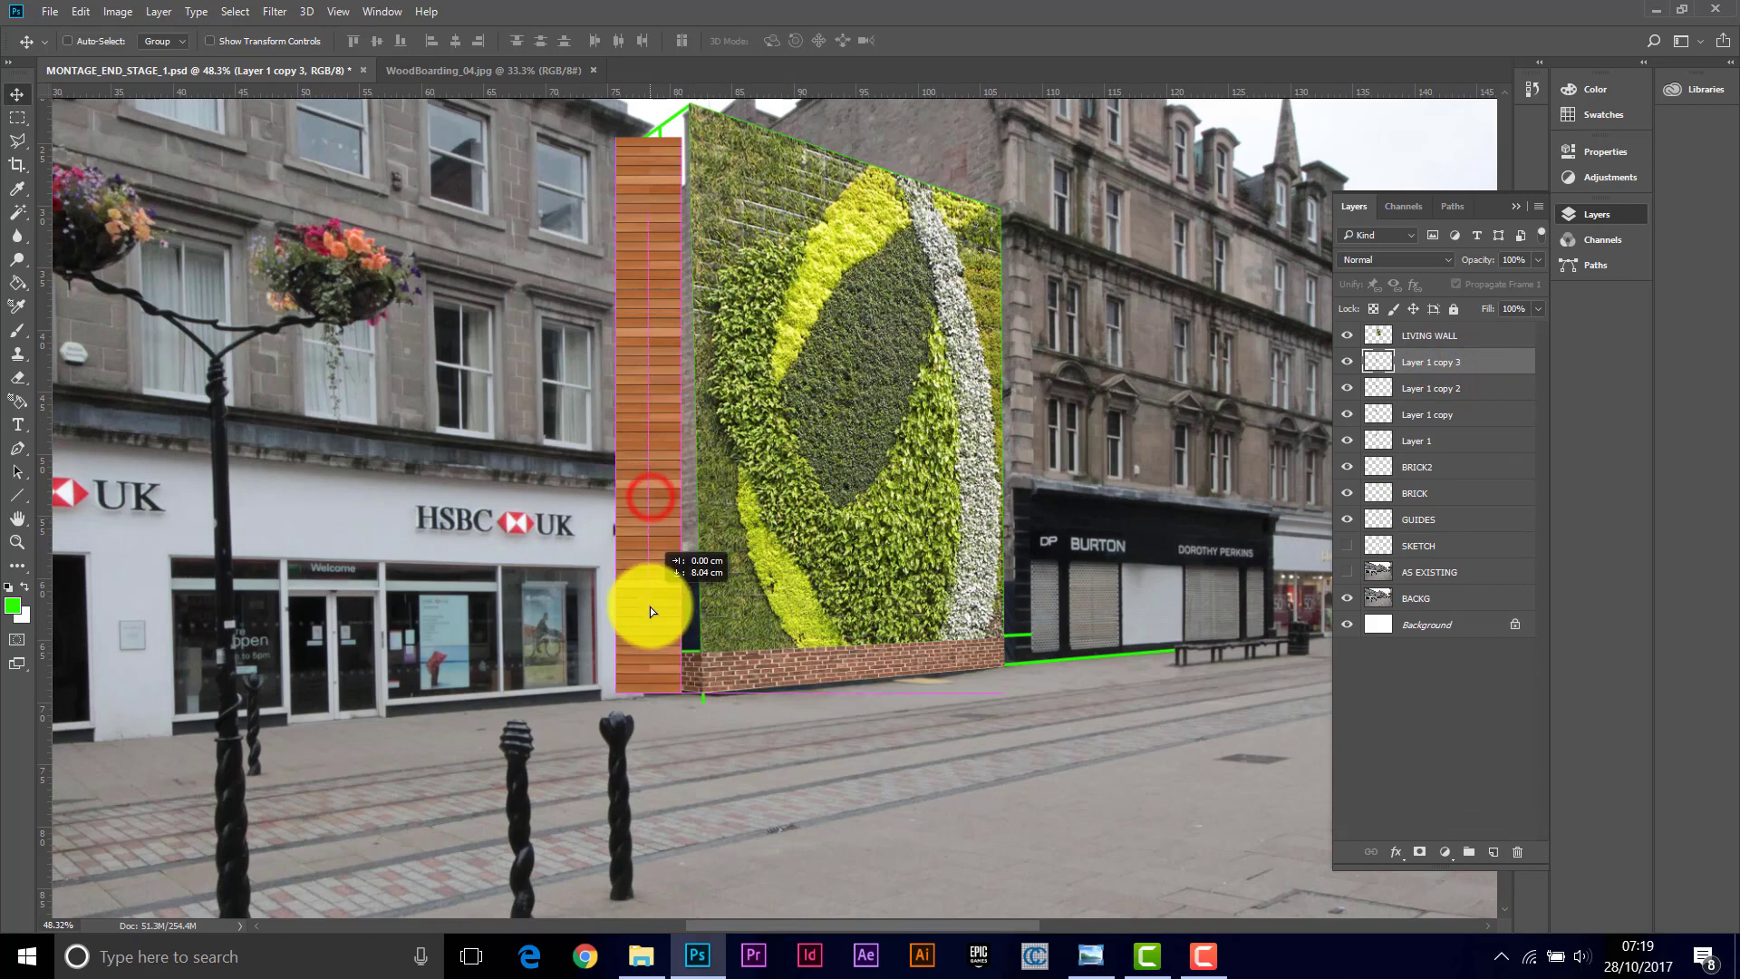
pyautogui.moveTo(649, 609); pyautogui.dragTo(655, 644)
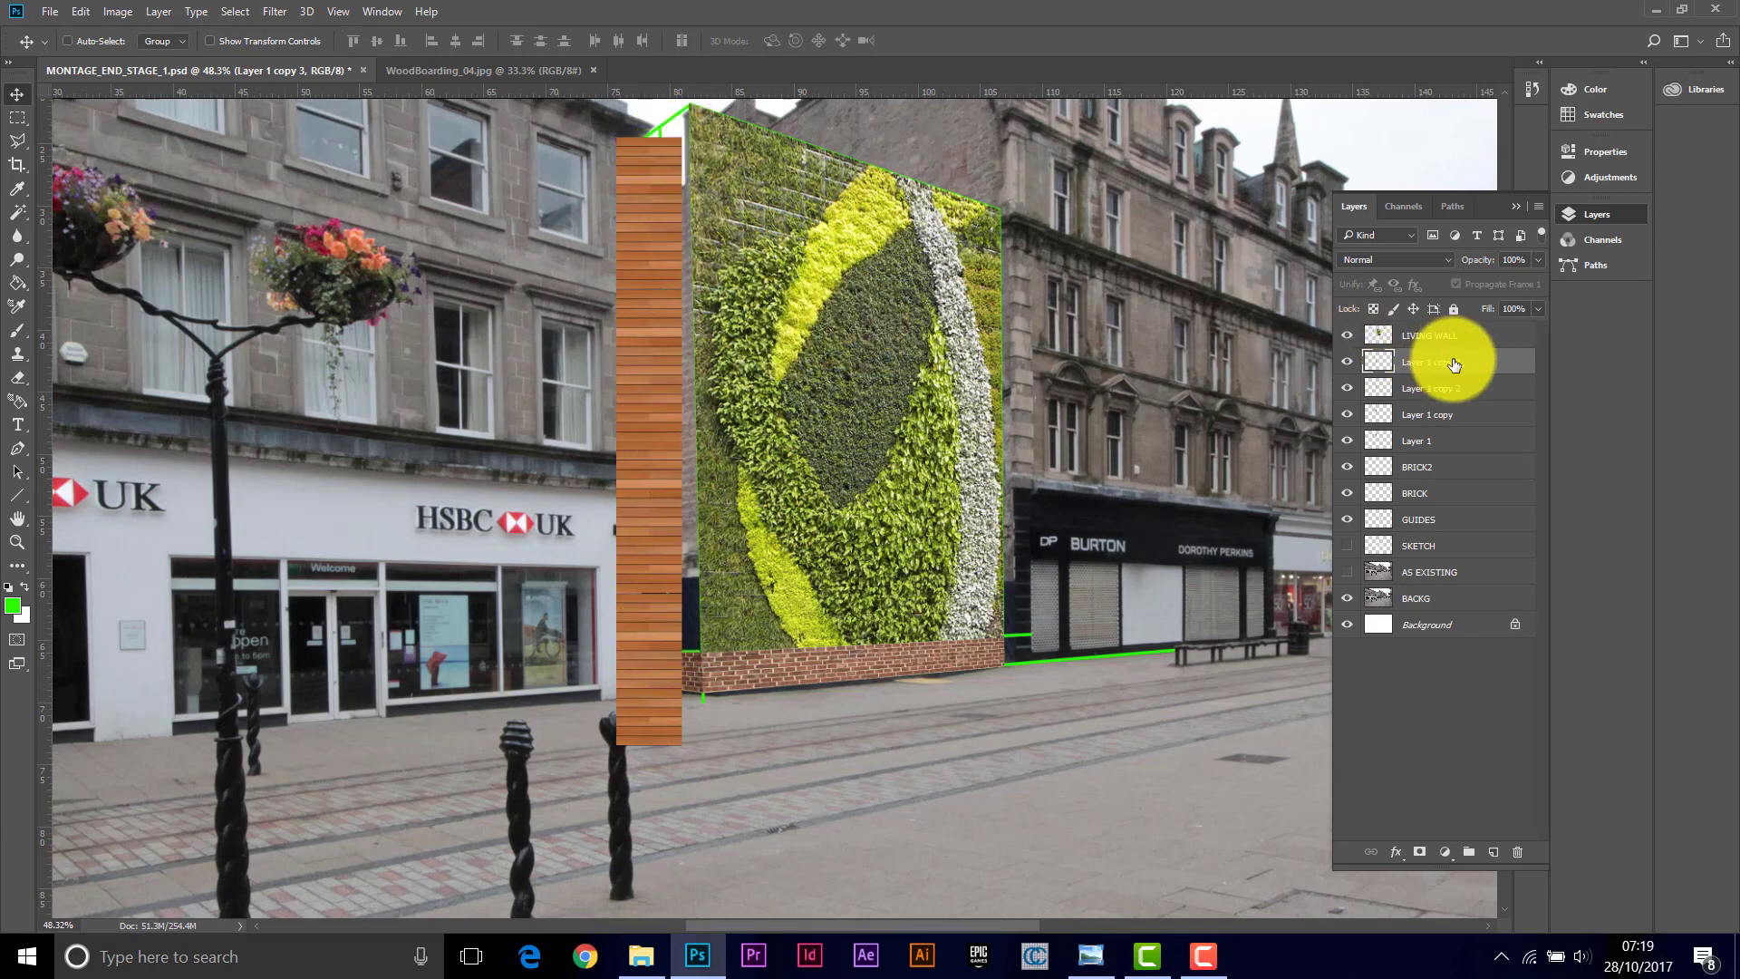
# Step: Merge the four boarding layers into one layer named TIMBER and nudge it into place
pyautogui.keyDown('shift'); pyautogui.click(1455, 446); pyautogui.keyUp('shift')
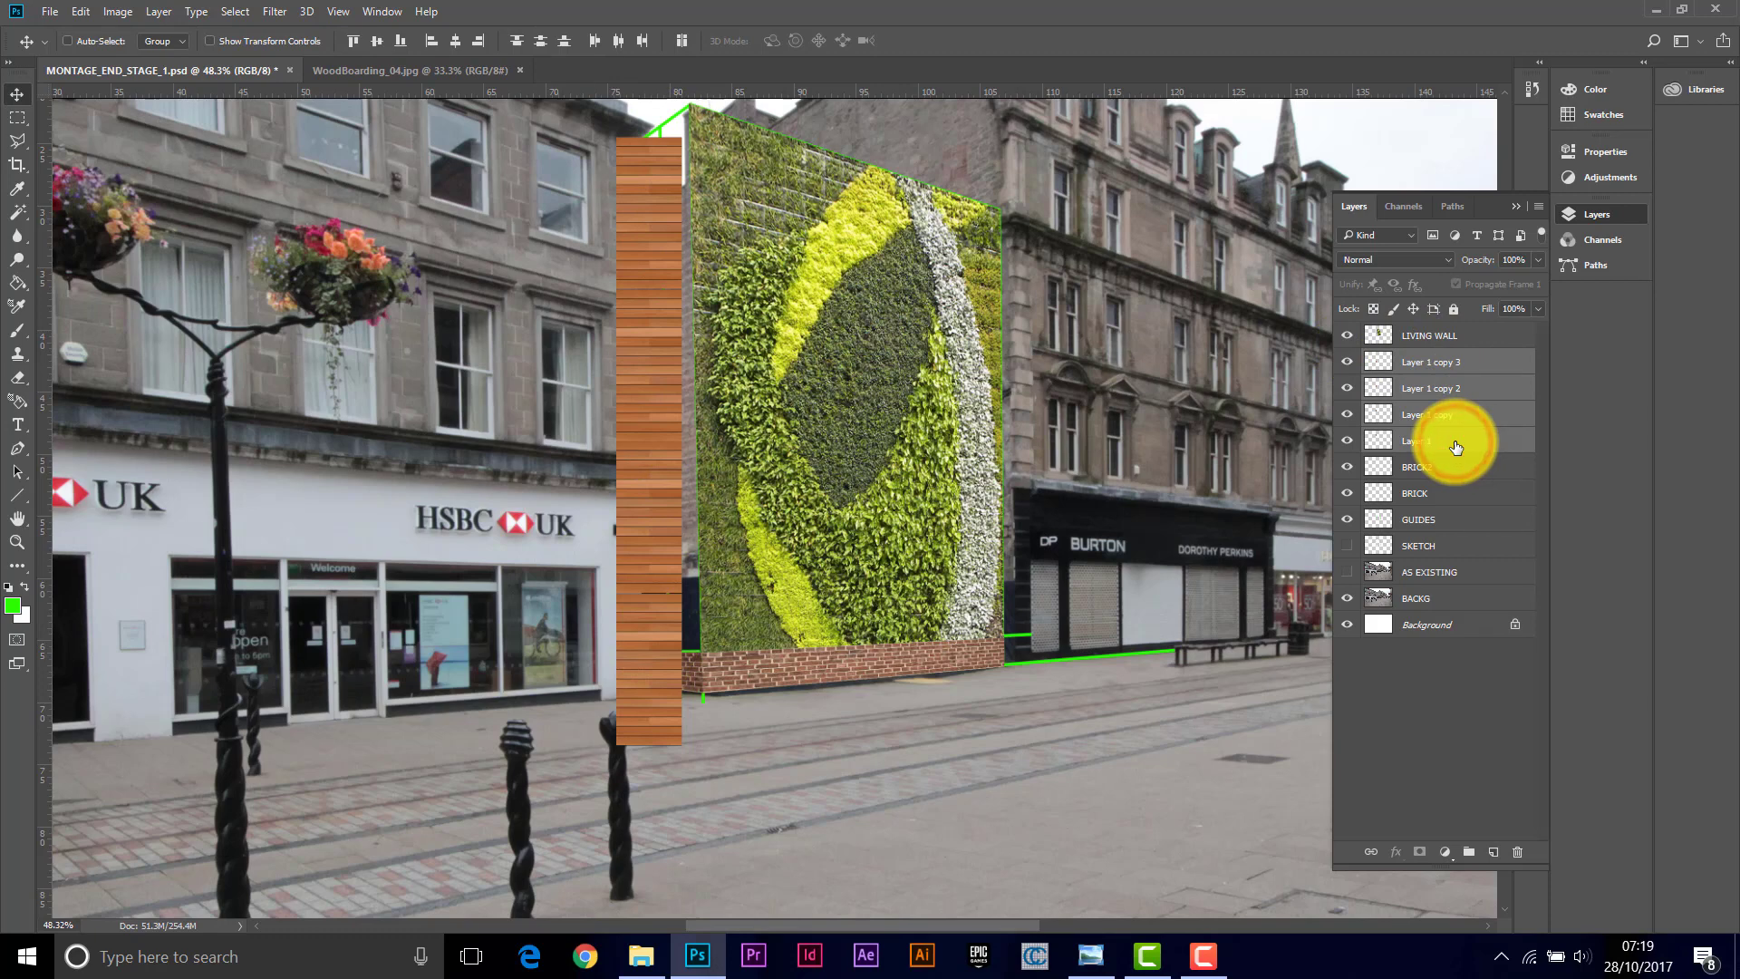
pyautogui.rightClick(1463, 370)
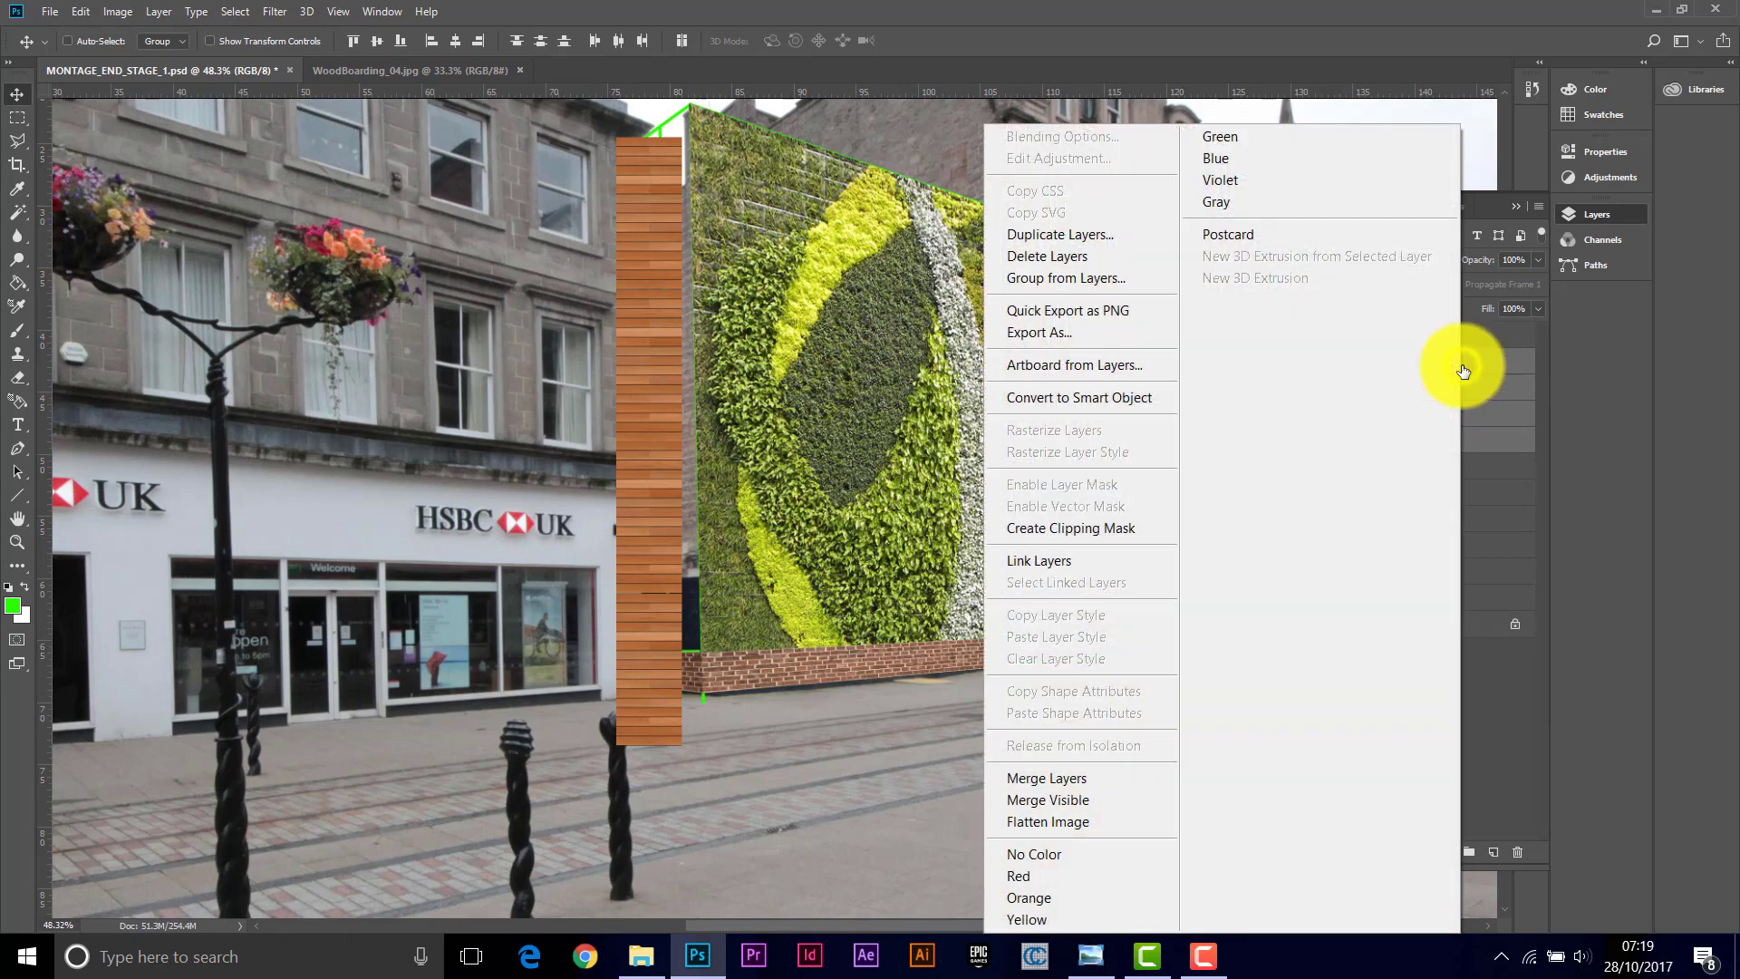
pyautogui.click(1046, 778)
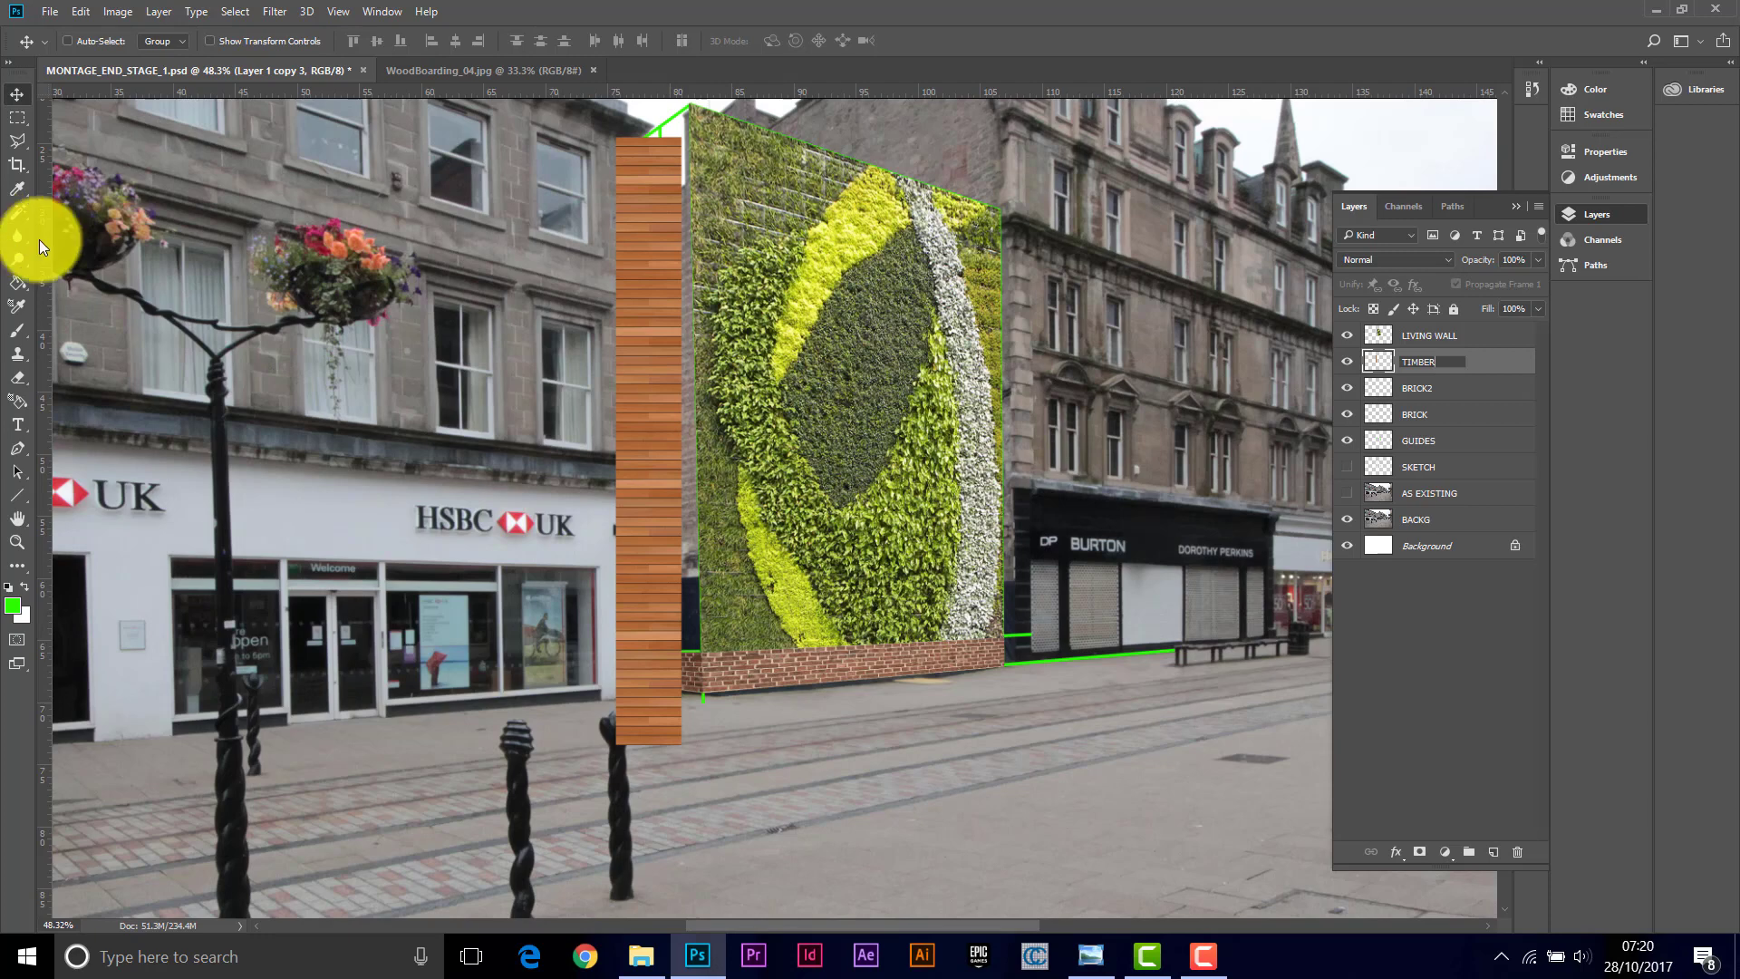
pyautogui.moveTo(634, 351)
pyautogui.mouseDown()
pyautogui.moveTo(661, 337)
pyautogui.moveTo(607, 324)
pyautogui.moveTo(645, 322)
pyautogui.moveTo(640, 348)
pyautogui.mouseUp()
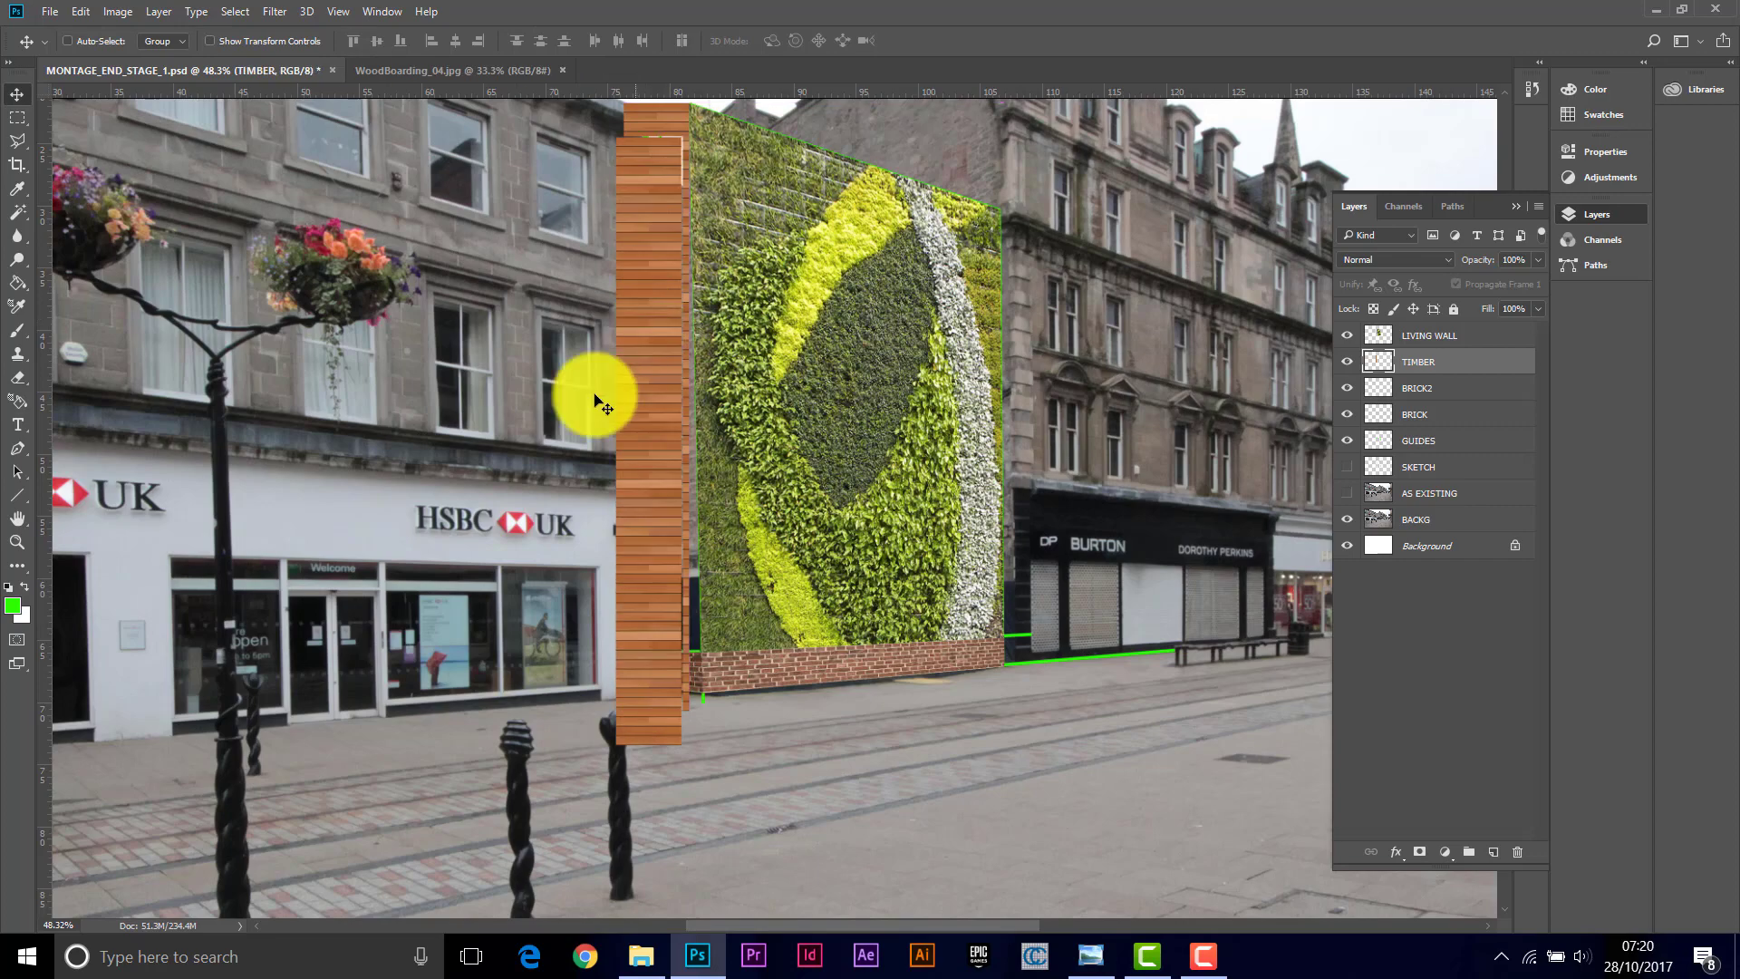
# Step: Distort the TIMBER panel, pulling its bottom corners onto the perspective guides at the base of the brick plinth
pyautogui.click(24, 539)
pyautogui.click(714, 664)
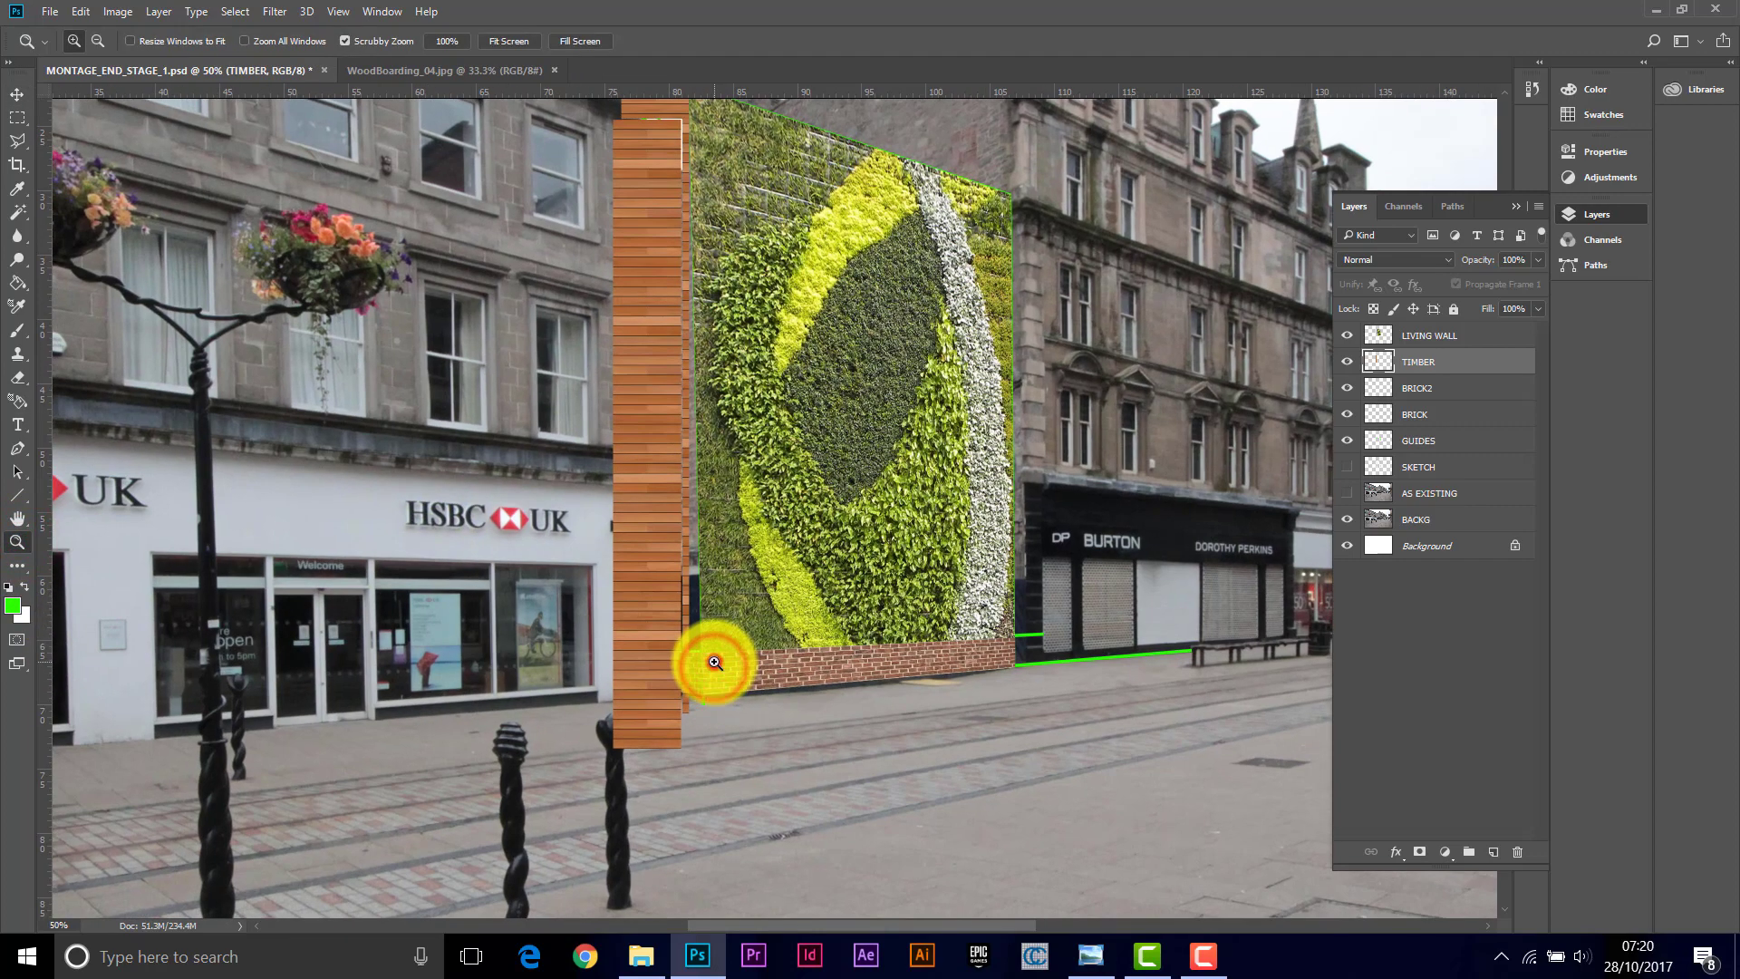
pyautogui.click(714, 663)
pyautogui.click(714, 663)
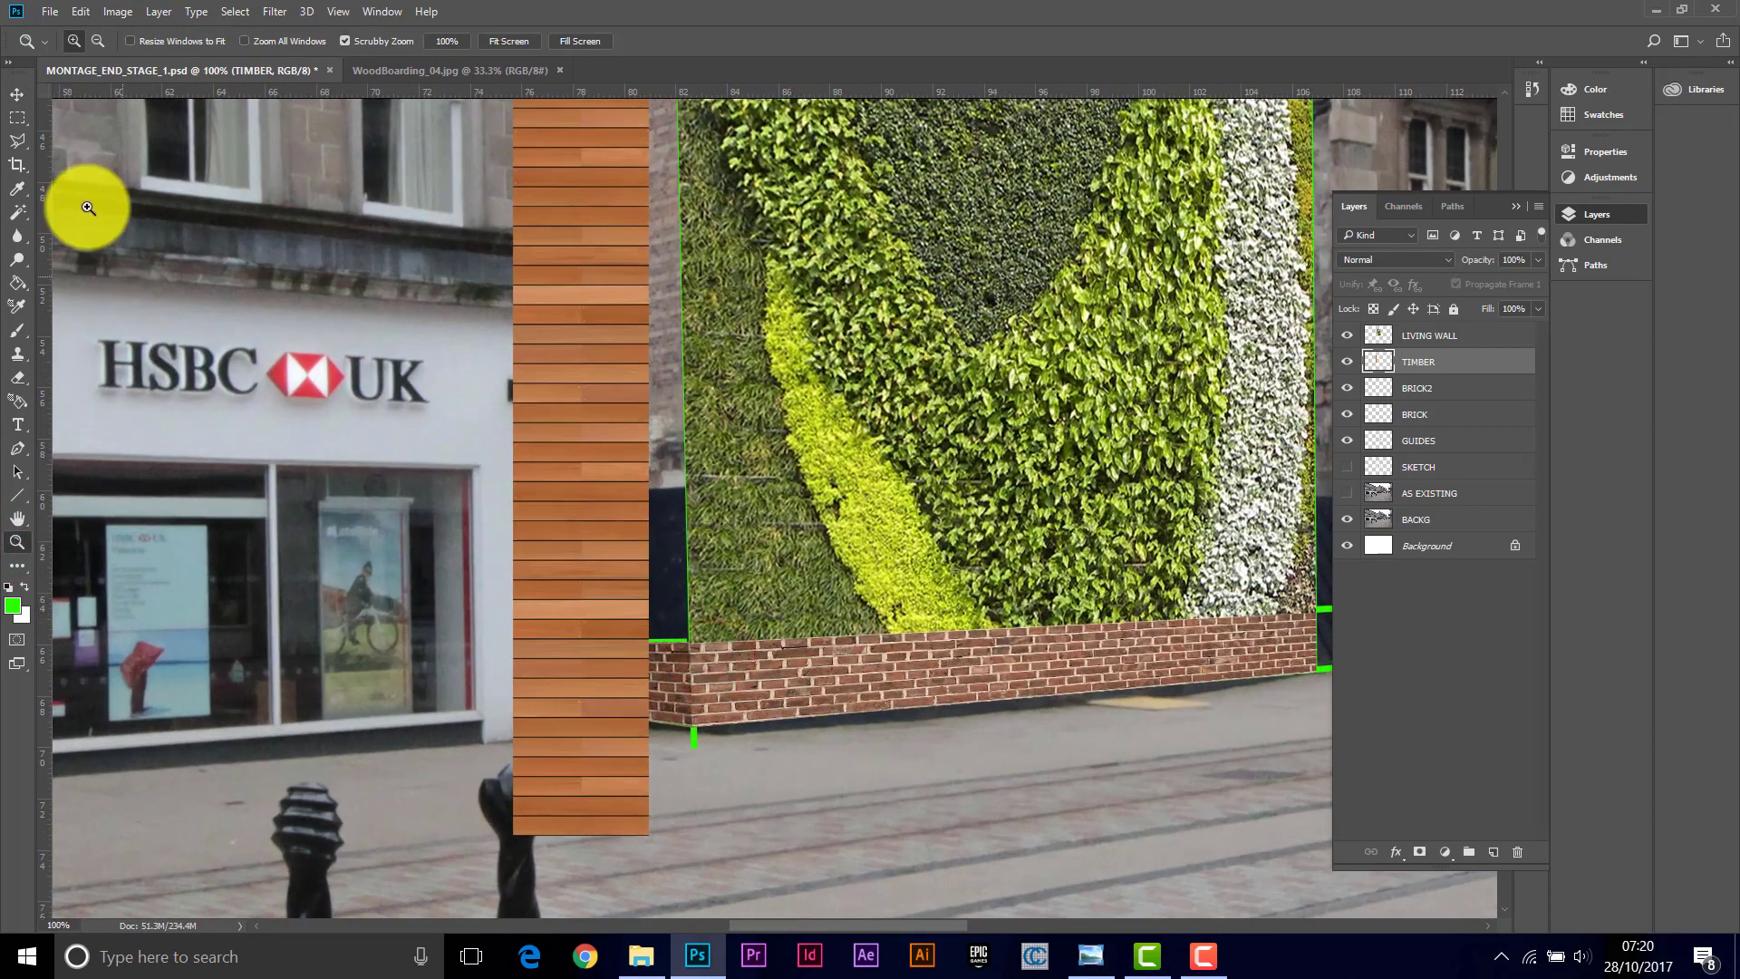
pyautogui.click(80, 12)
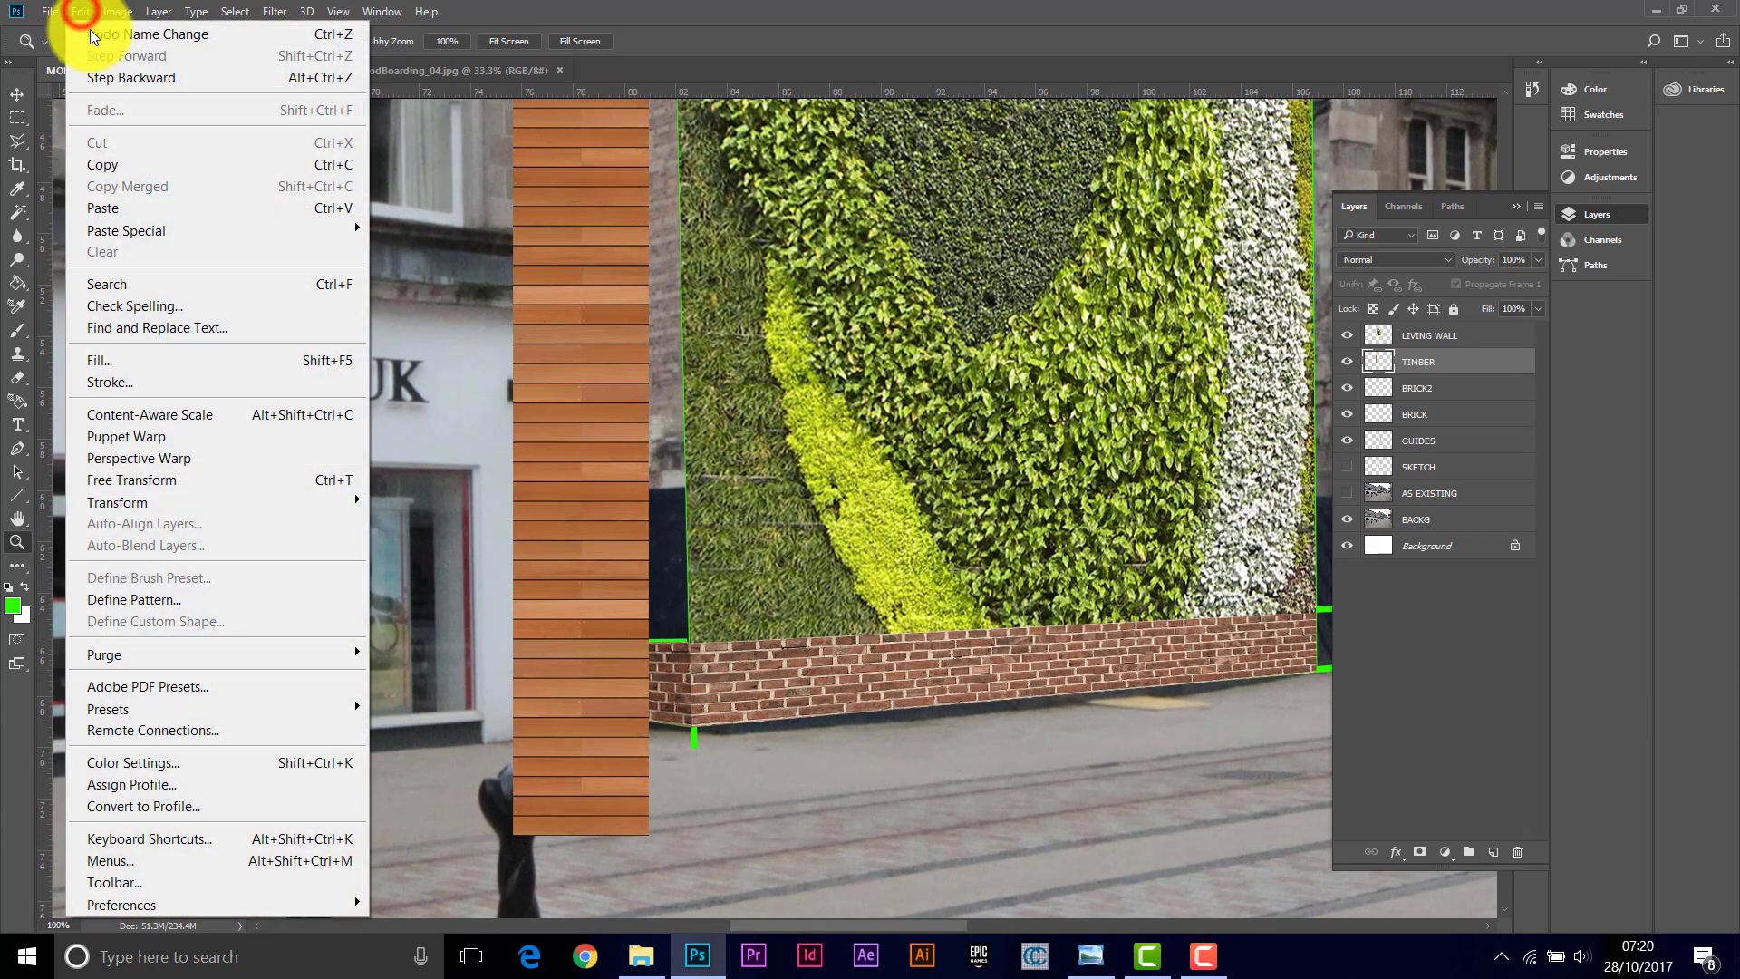
pyautogui.moveTo(152, 508)
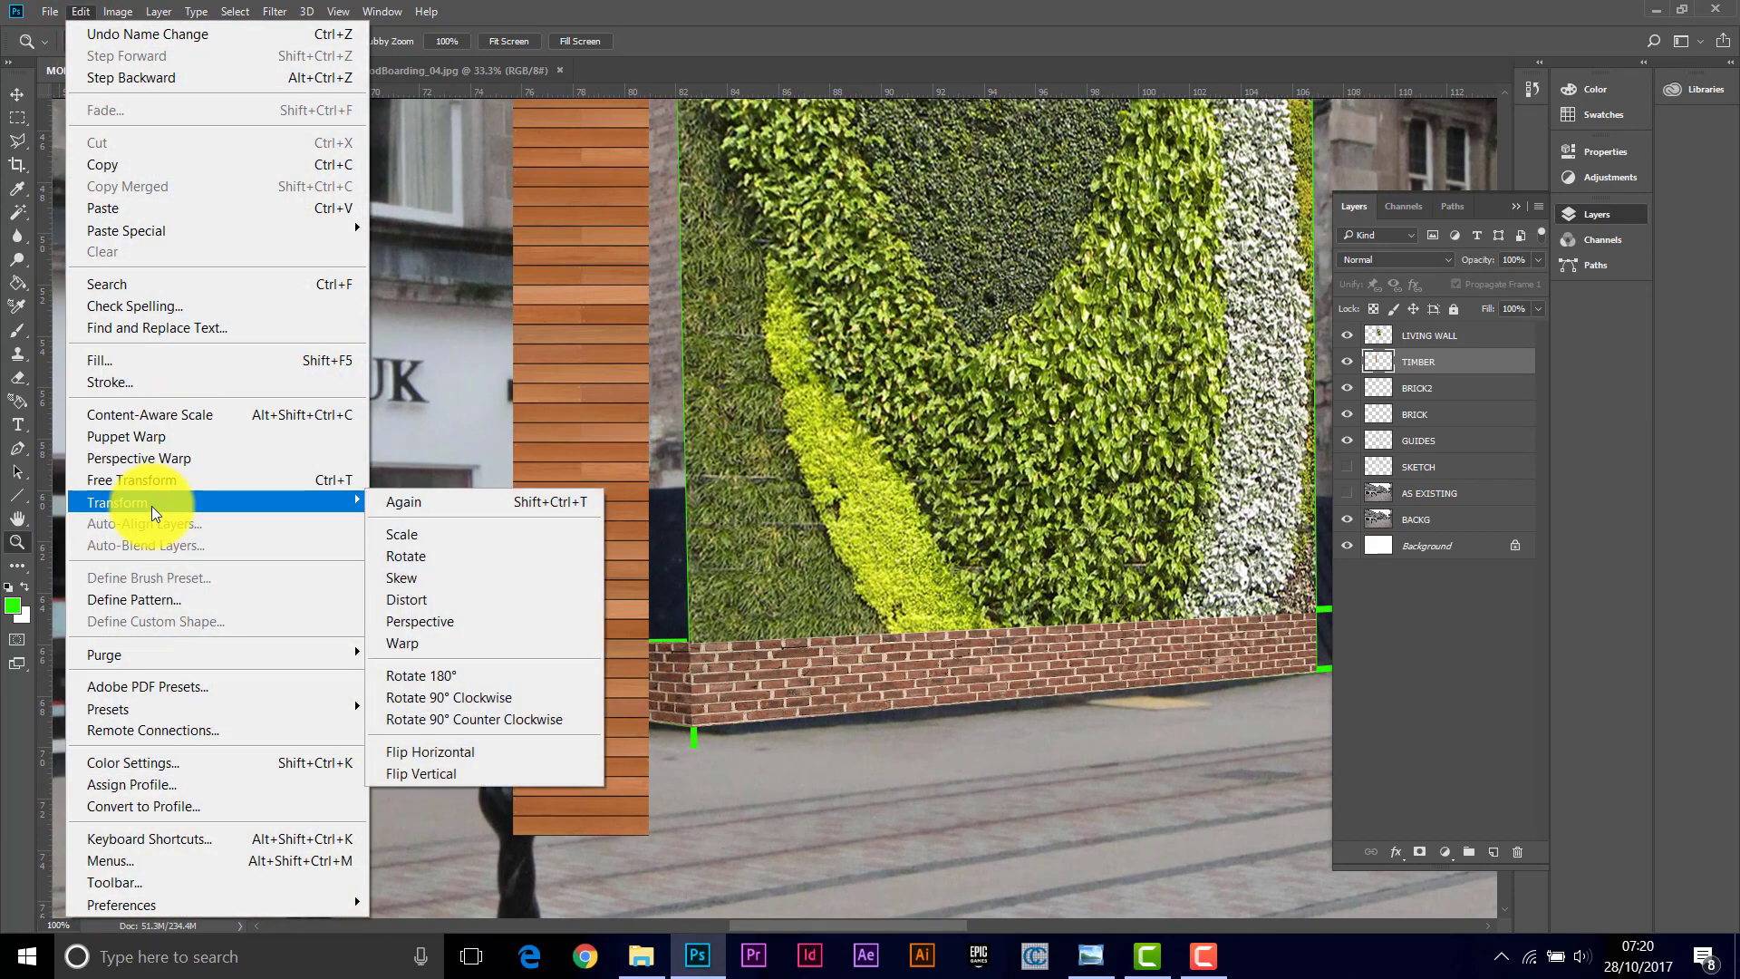
pyautogui.click(438, 599)
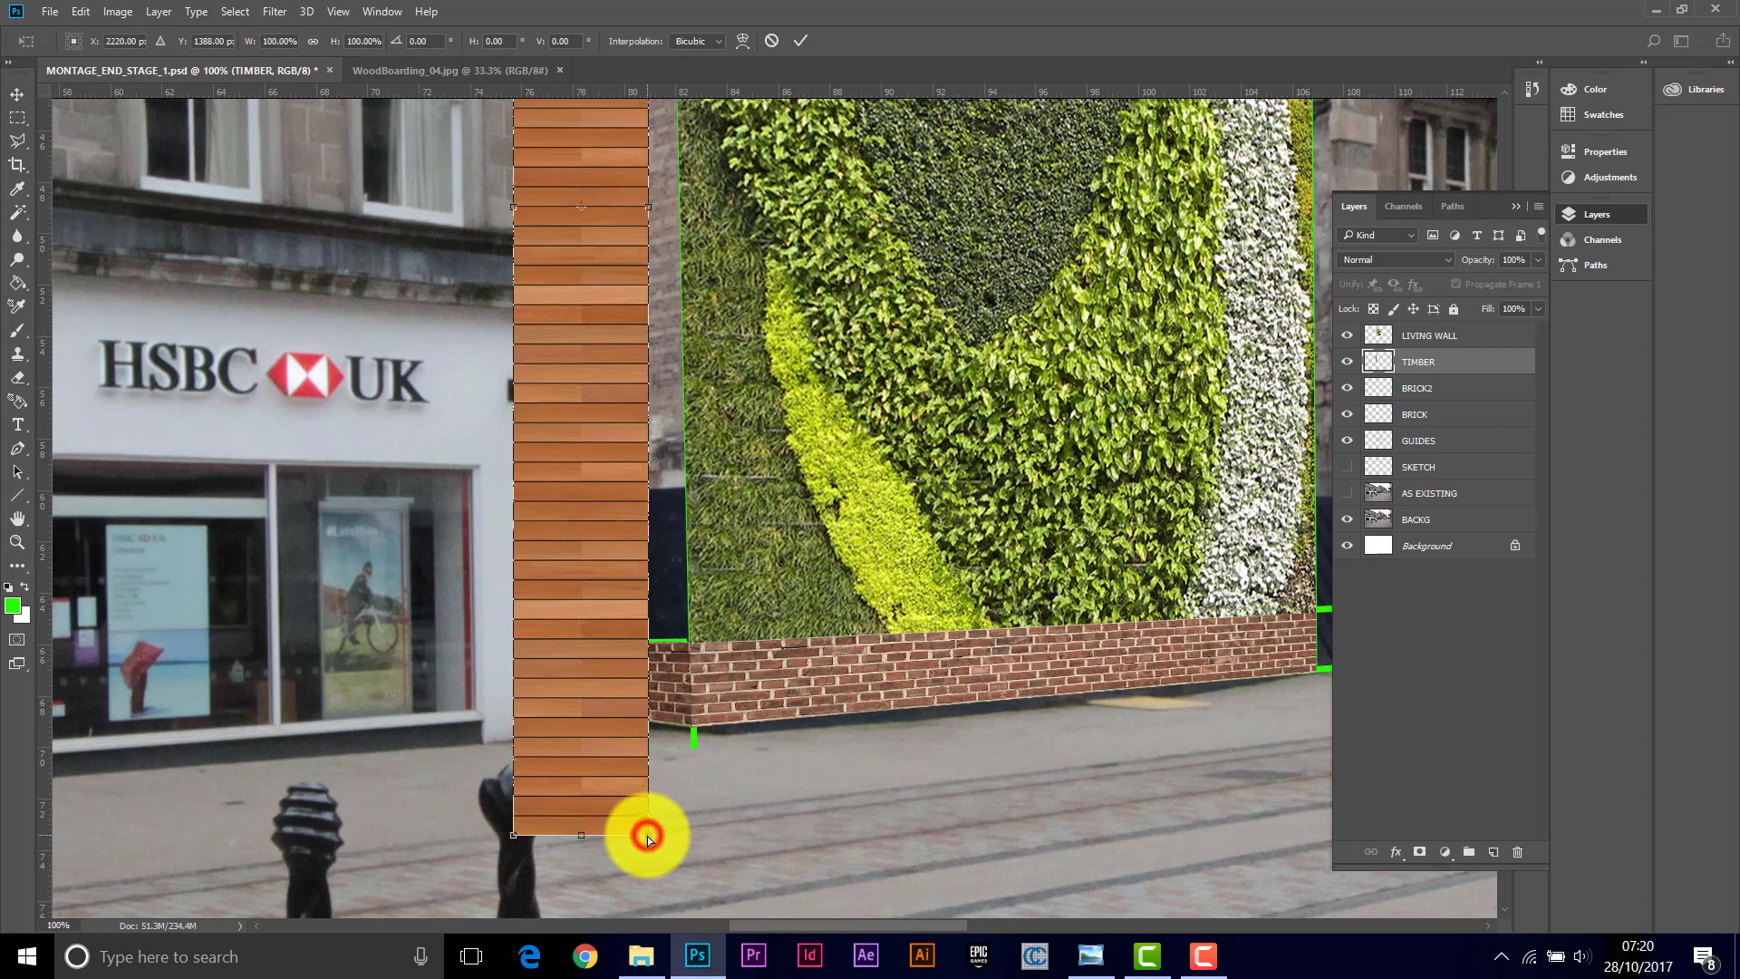
pyautogui.moveTo(649, 830); pyautogui.dragTo(683, 645)
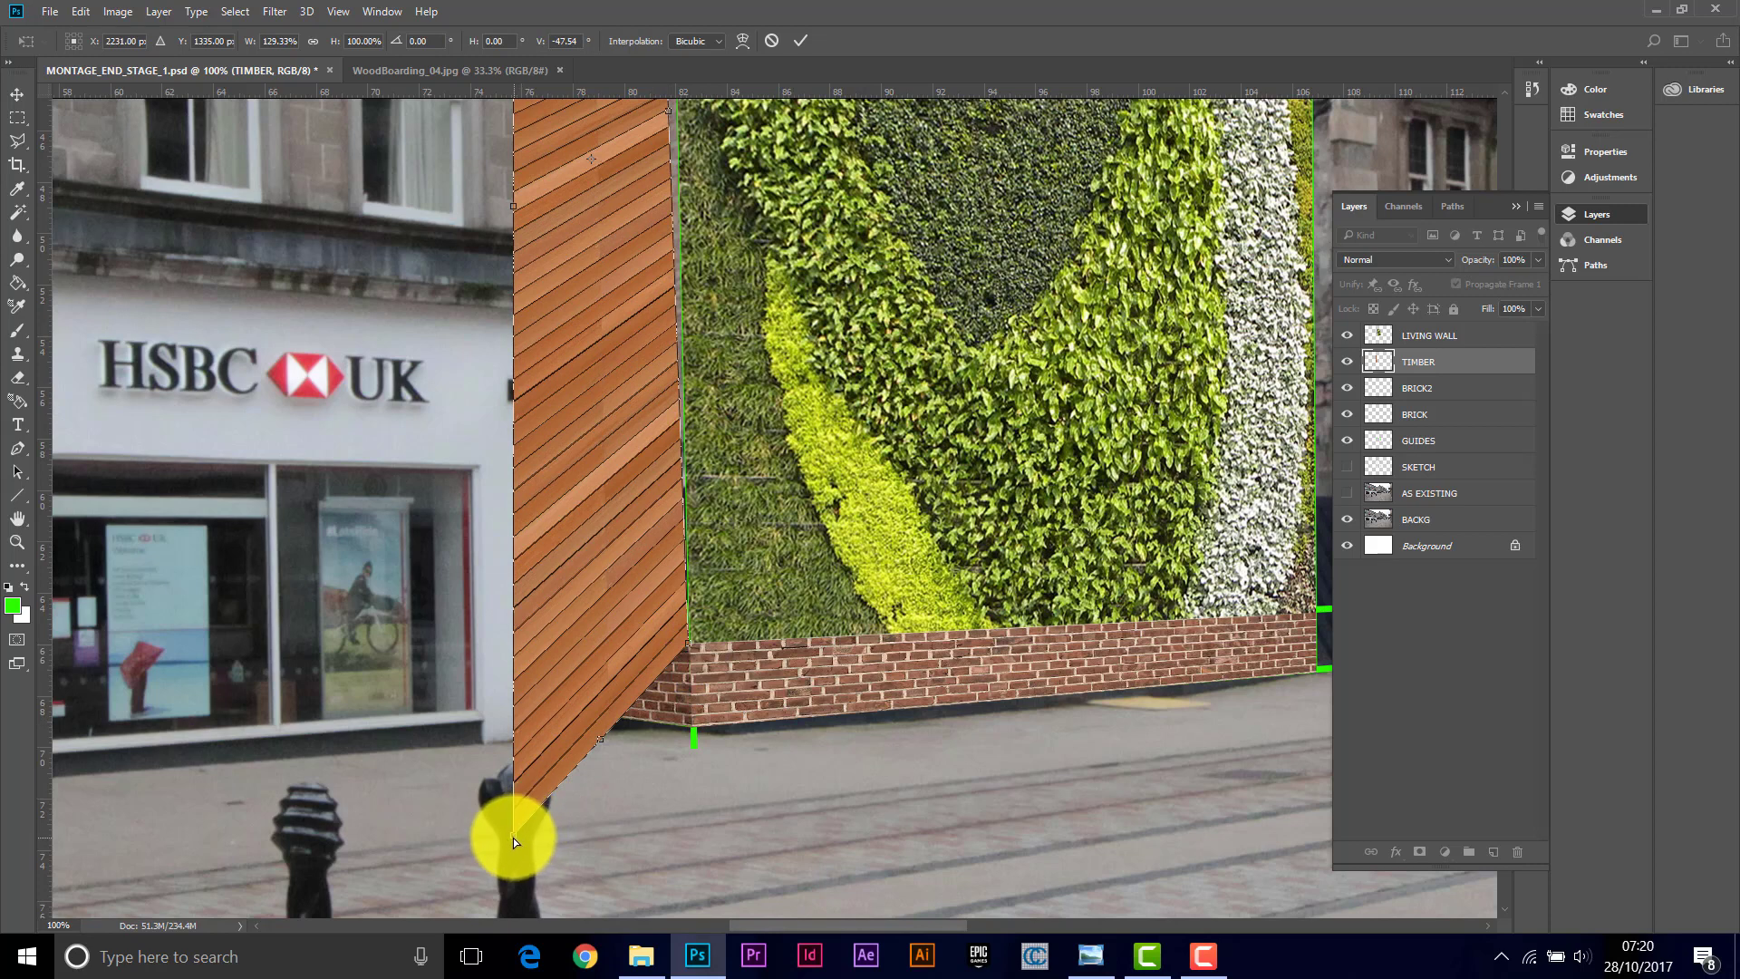
pyautogui.moveTo(513, 837); pyautogui.dragTo(624, 640)
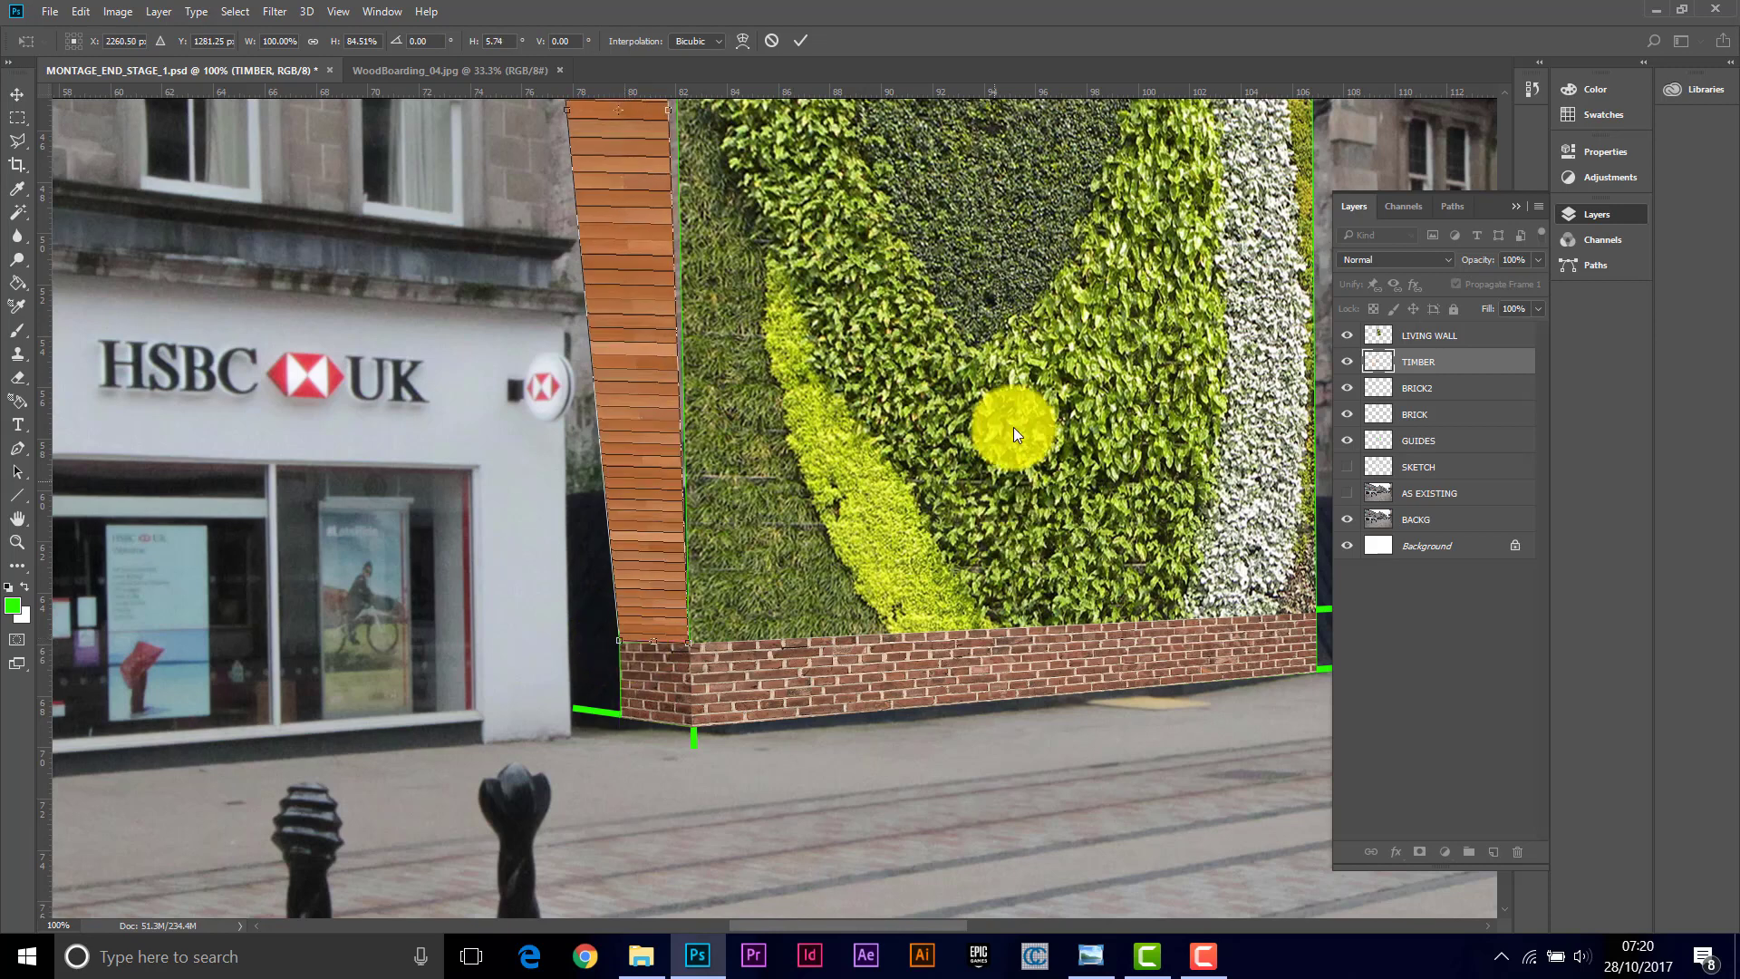
# Step: Pull the TIMBER panel's top corners up to the living wall's top edge and commit the distortion
pyautogui.scroll(5, 1508, 94)
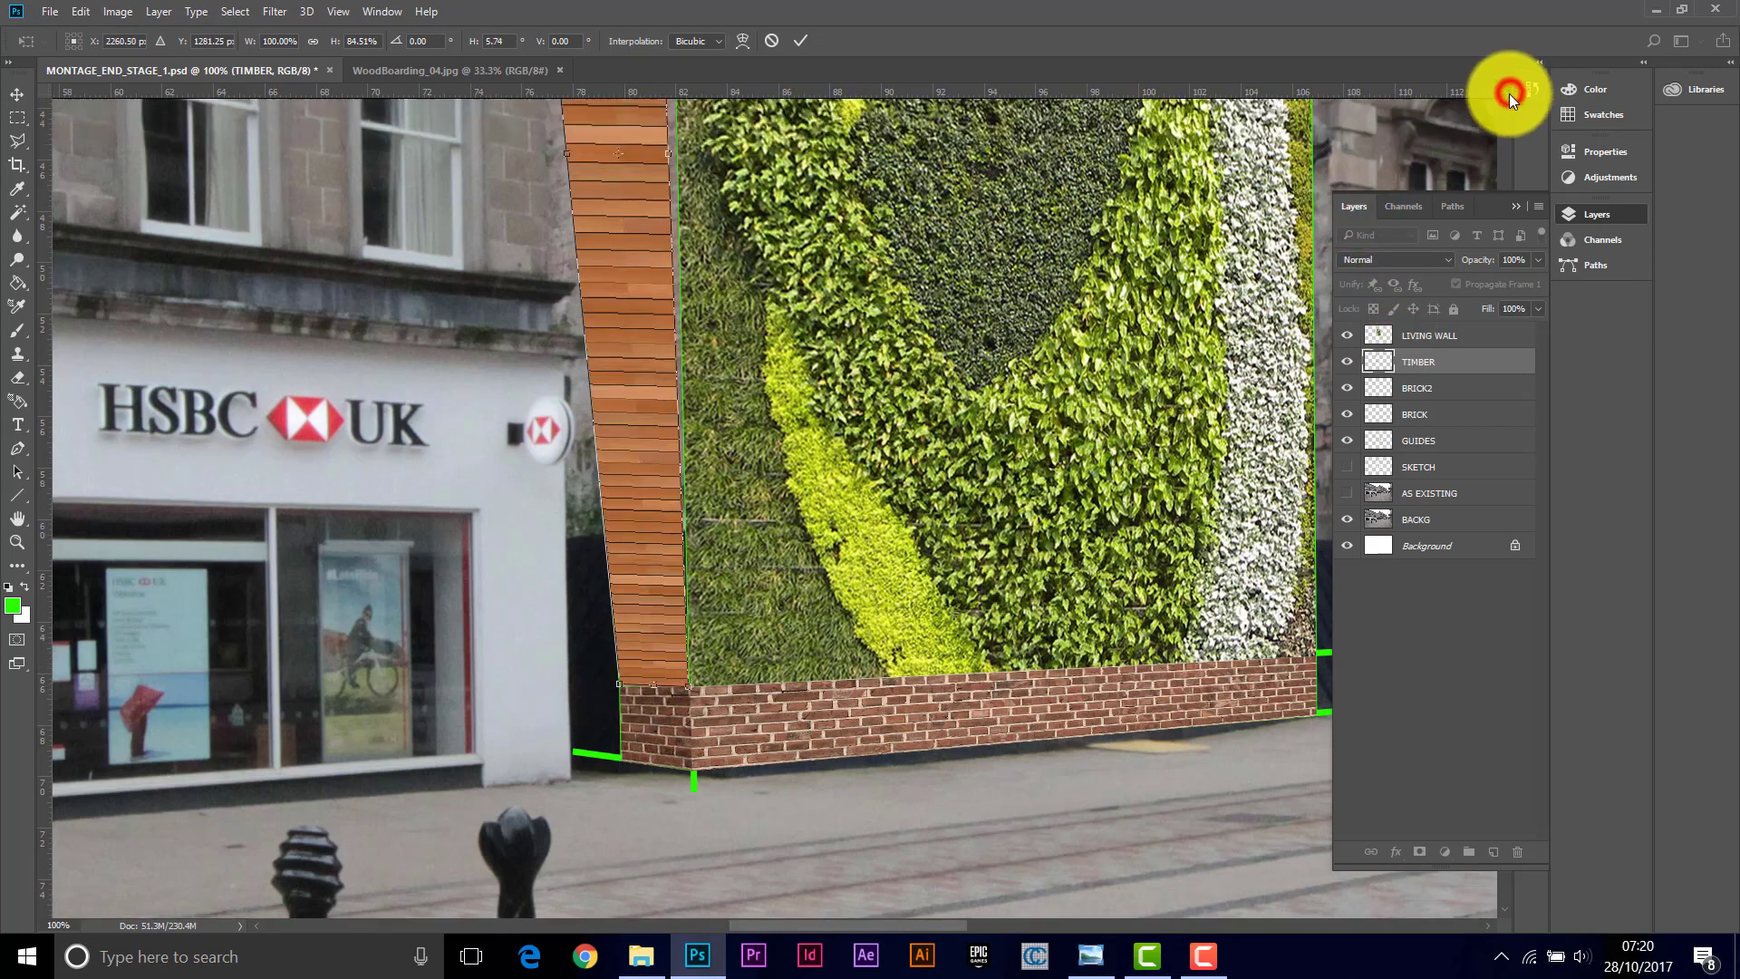
pyautogui.scroll(5, 1509, 94)
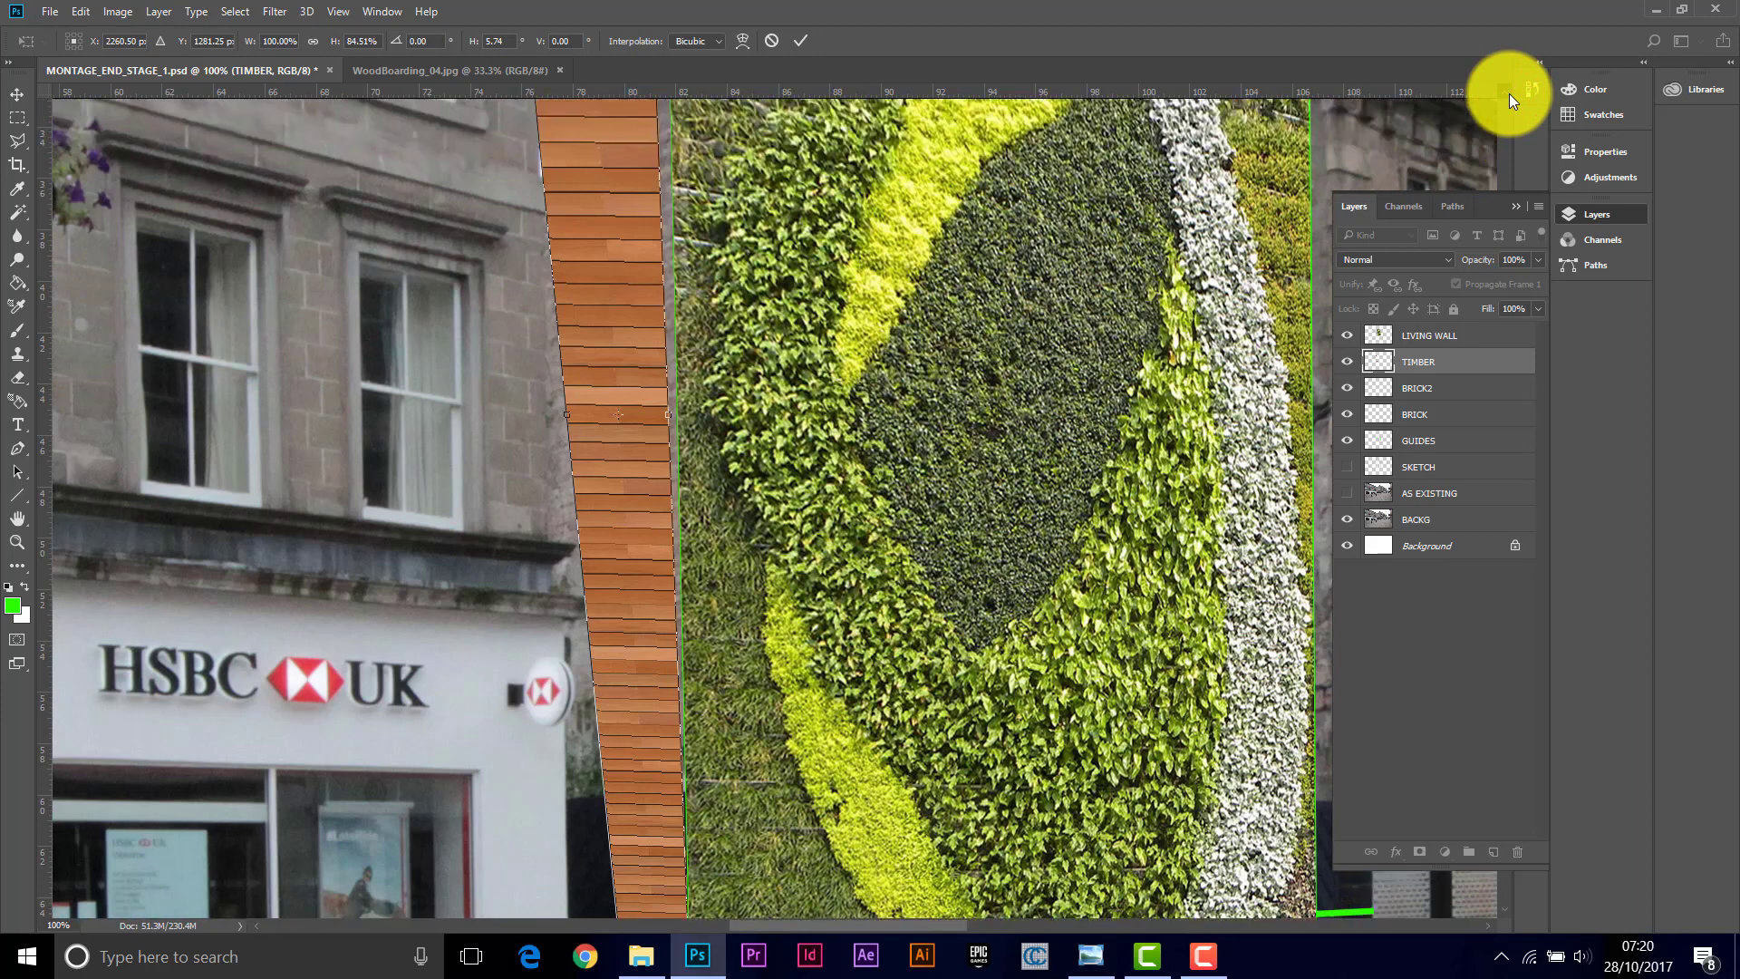
pyautogui.scroll(7, 1508, 95)
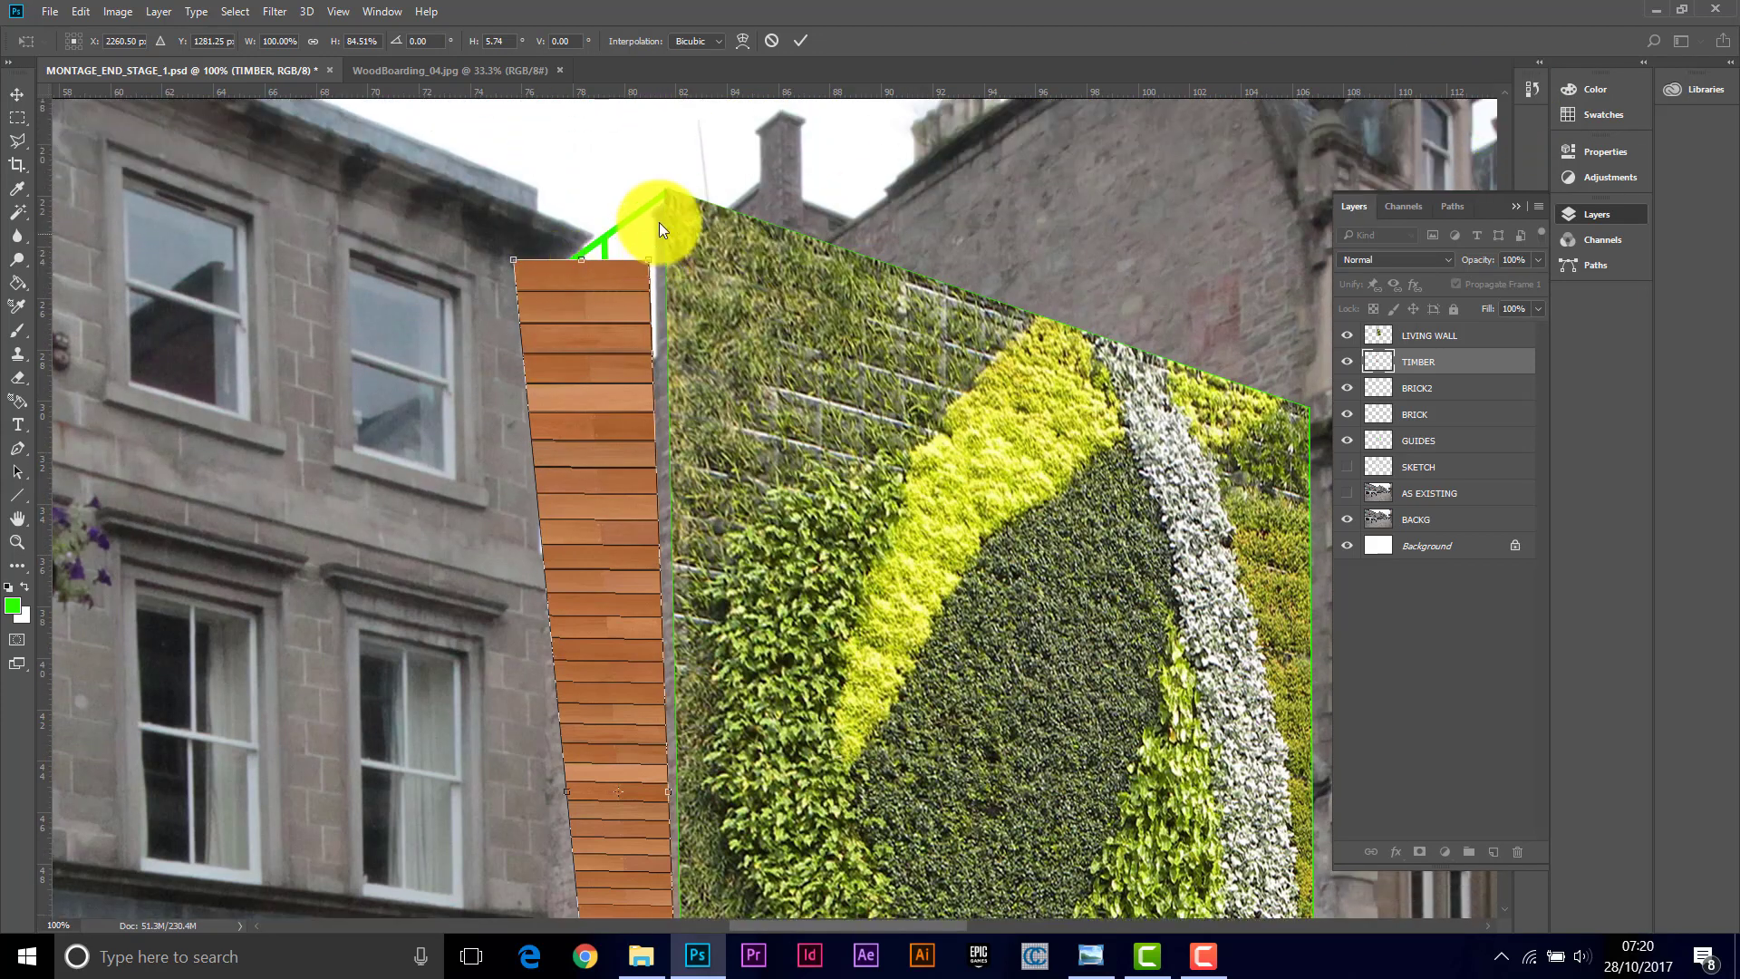
pyautogui.moveTo(650, 252); pyautogui.dragTo(663, 191)
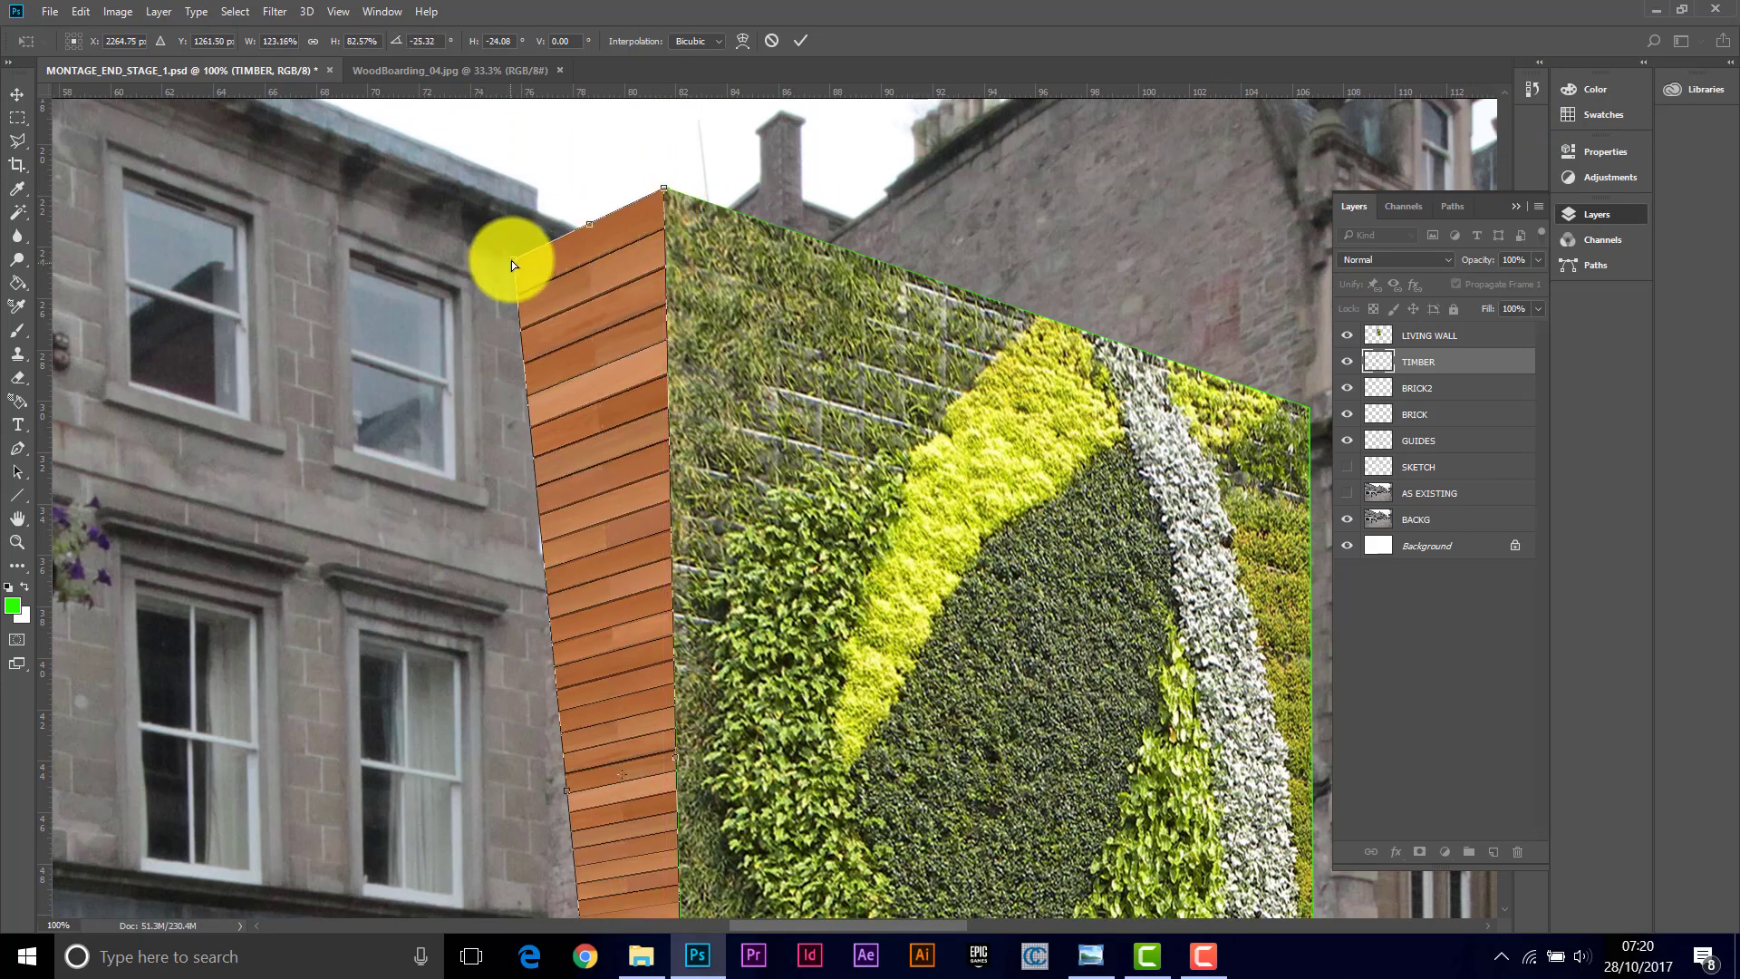
pyautogui.moveTo(512, 262); pyautogui.dragTo(601, 241)
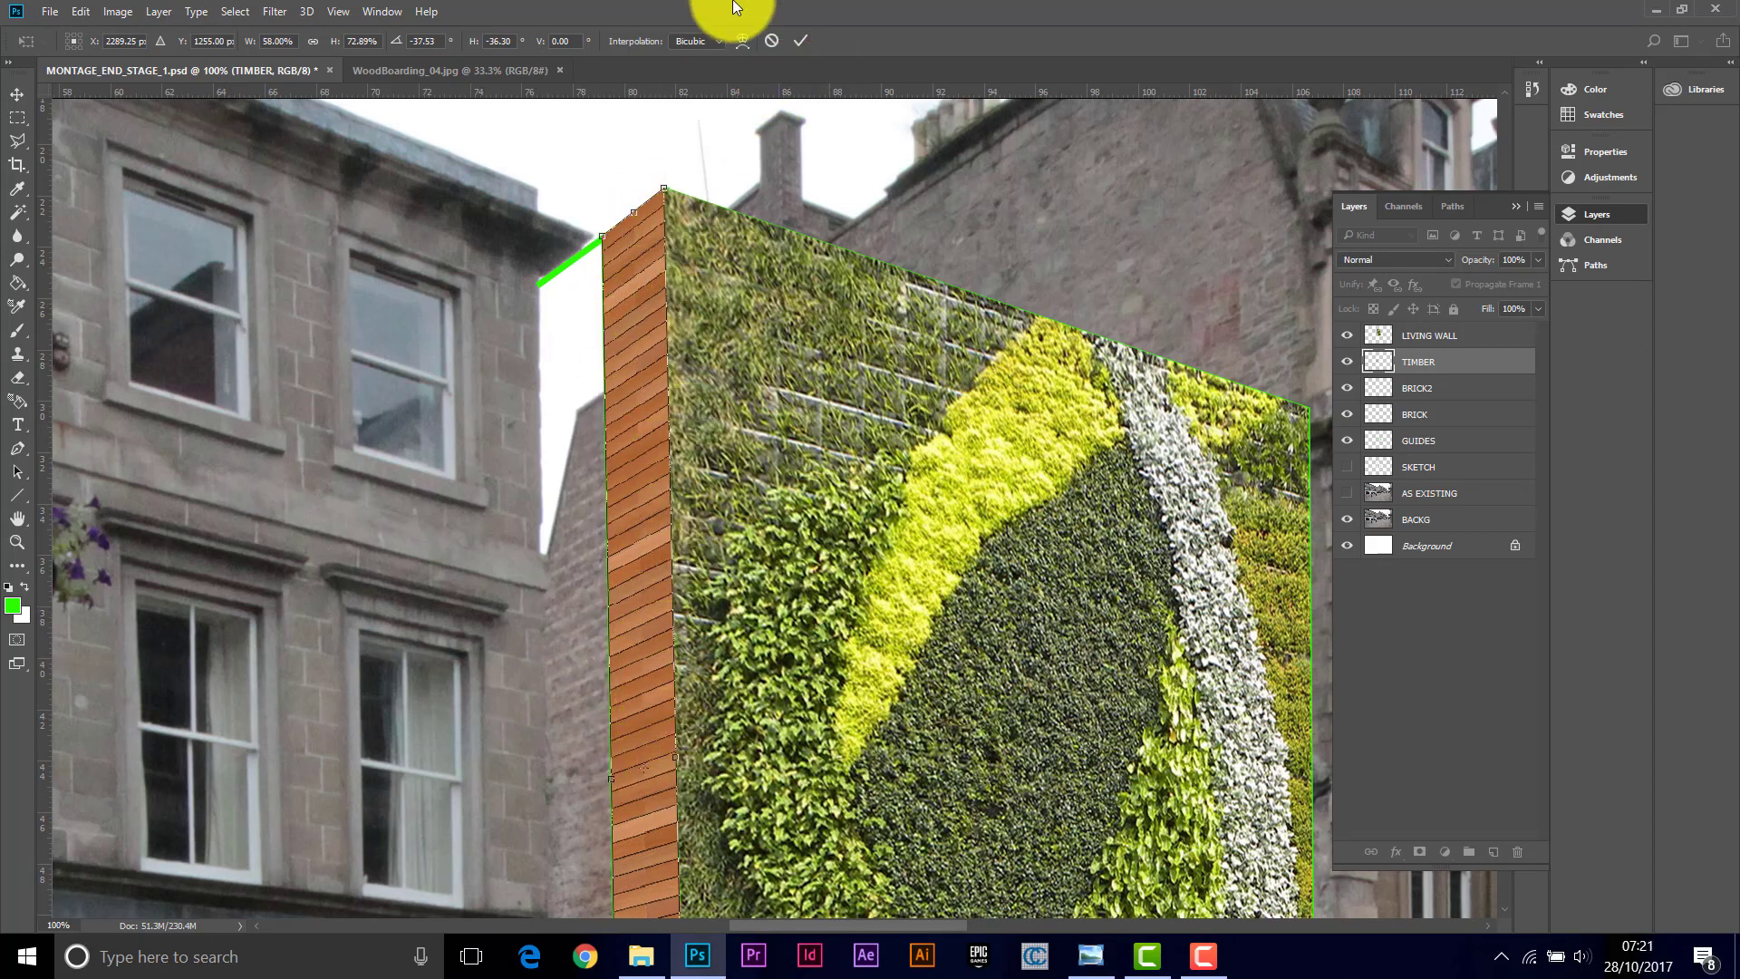
pyautogui.click(797, 40)
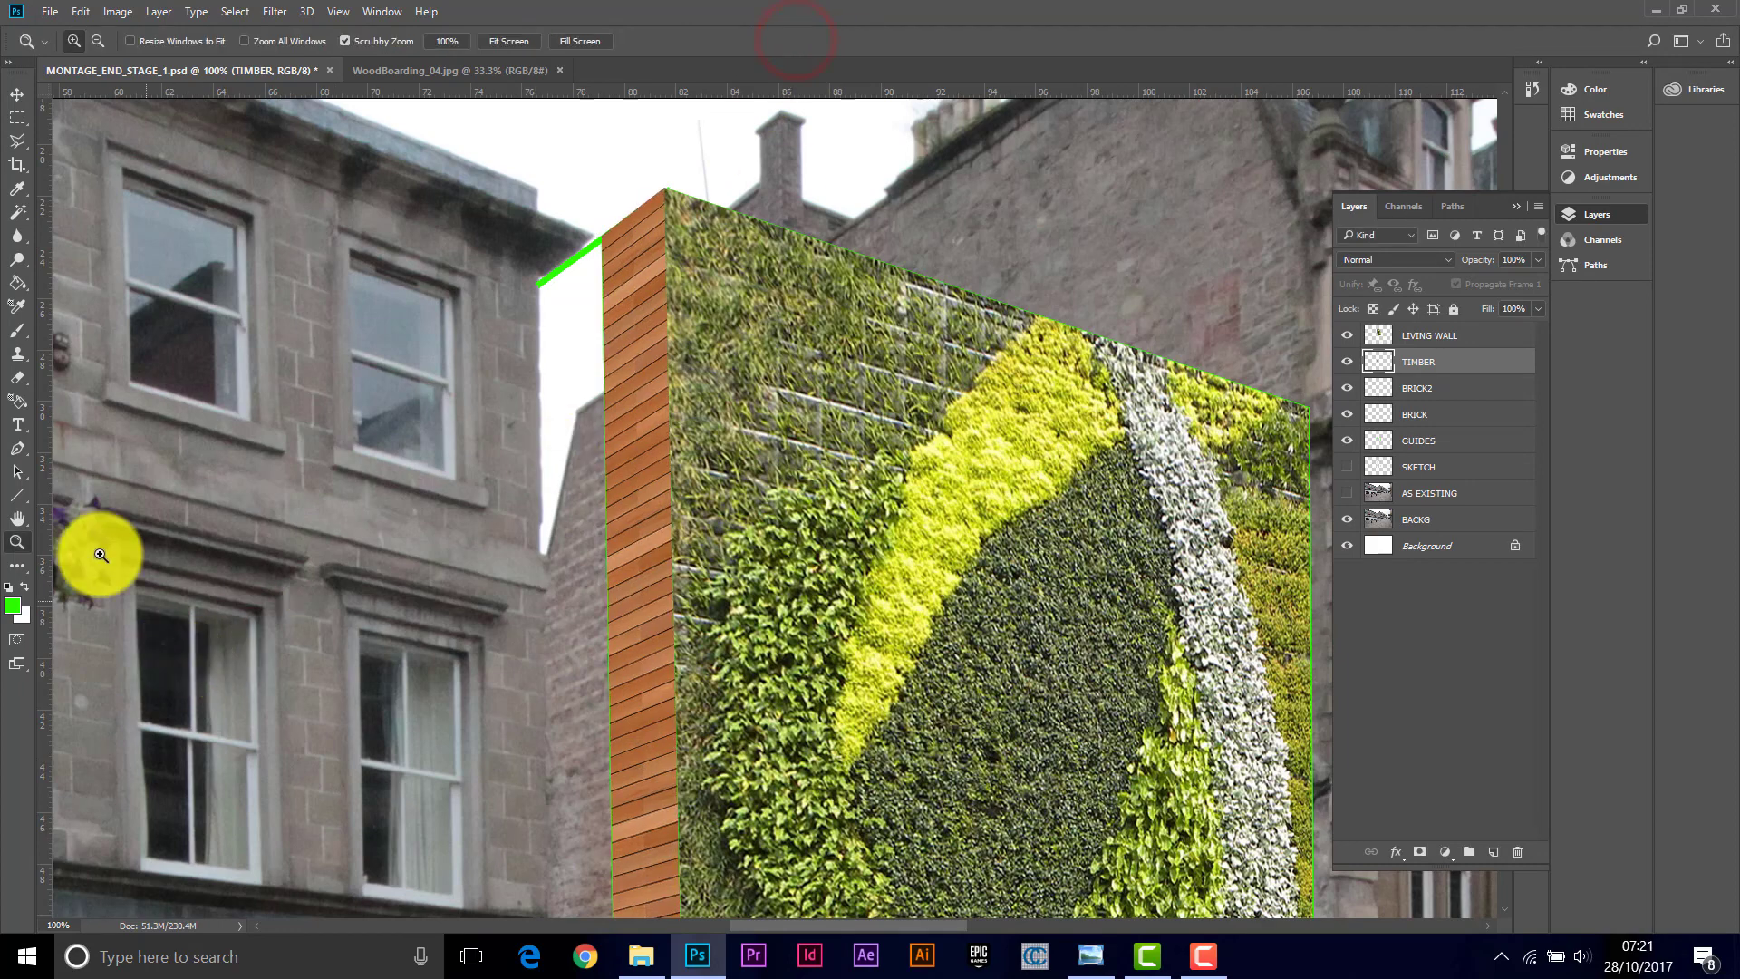
# Step: Darken the timber panel with Brightness/Contrast set to brightness -24 and contrast -11
pyautogui.keyDown('alt'); pyautogui.click(740, 499); pyautogui.keyUp('alt')
pyautogui.keyDown('alt'); pyautogui.click(740, 500); pyautogui.keyUp('alt')
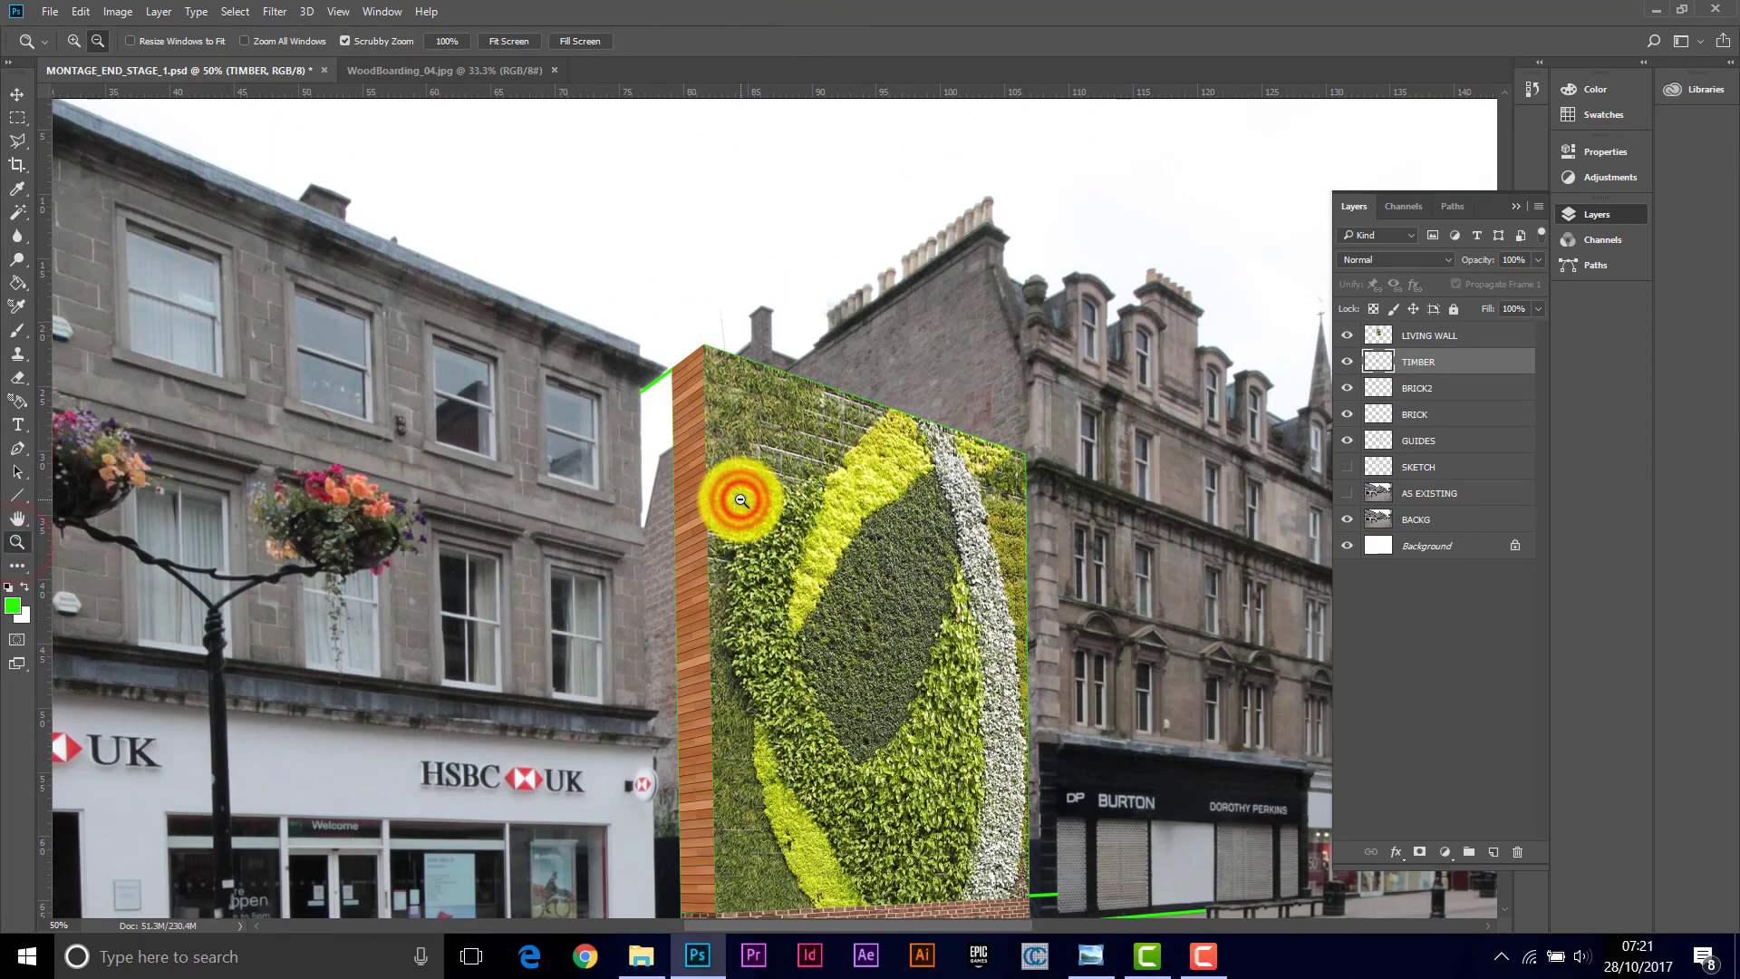
pyautogui.keyDown('alt'); pyautogui.click(741, 499); pyautogui.keyUp('alt')
pyautogui.click(766, 671)
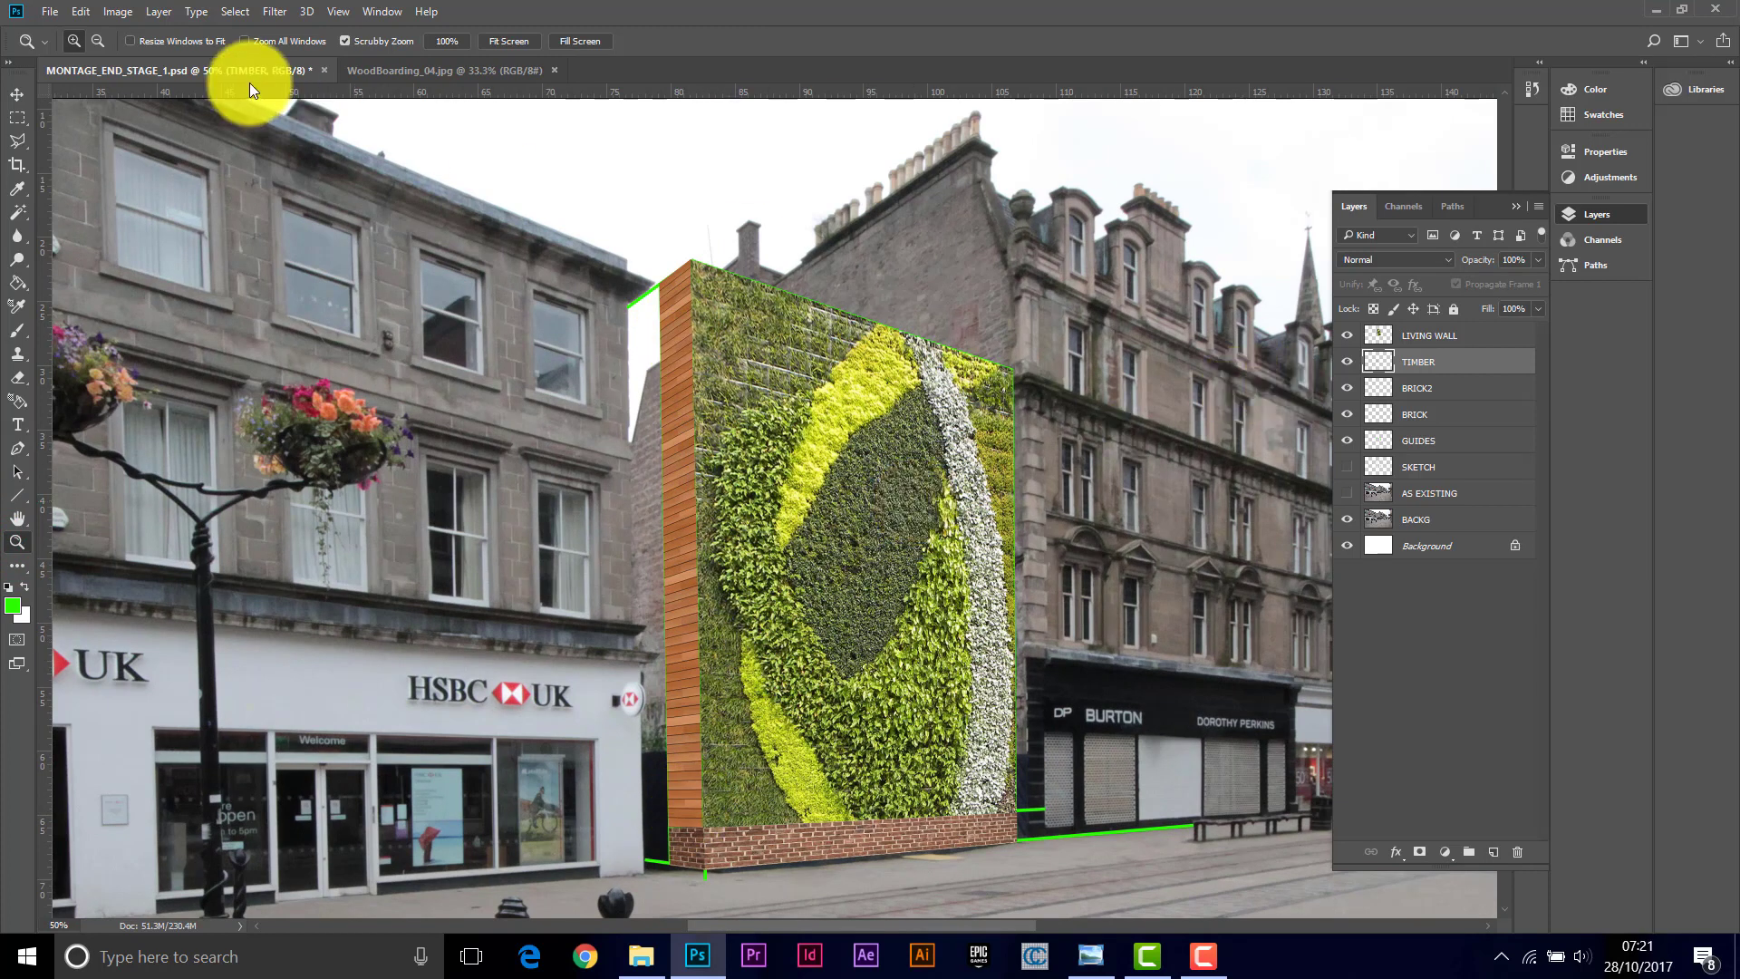
pyautogui.click(118, 11)
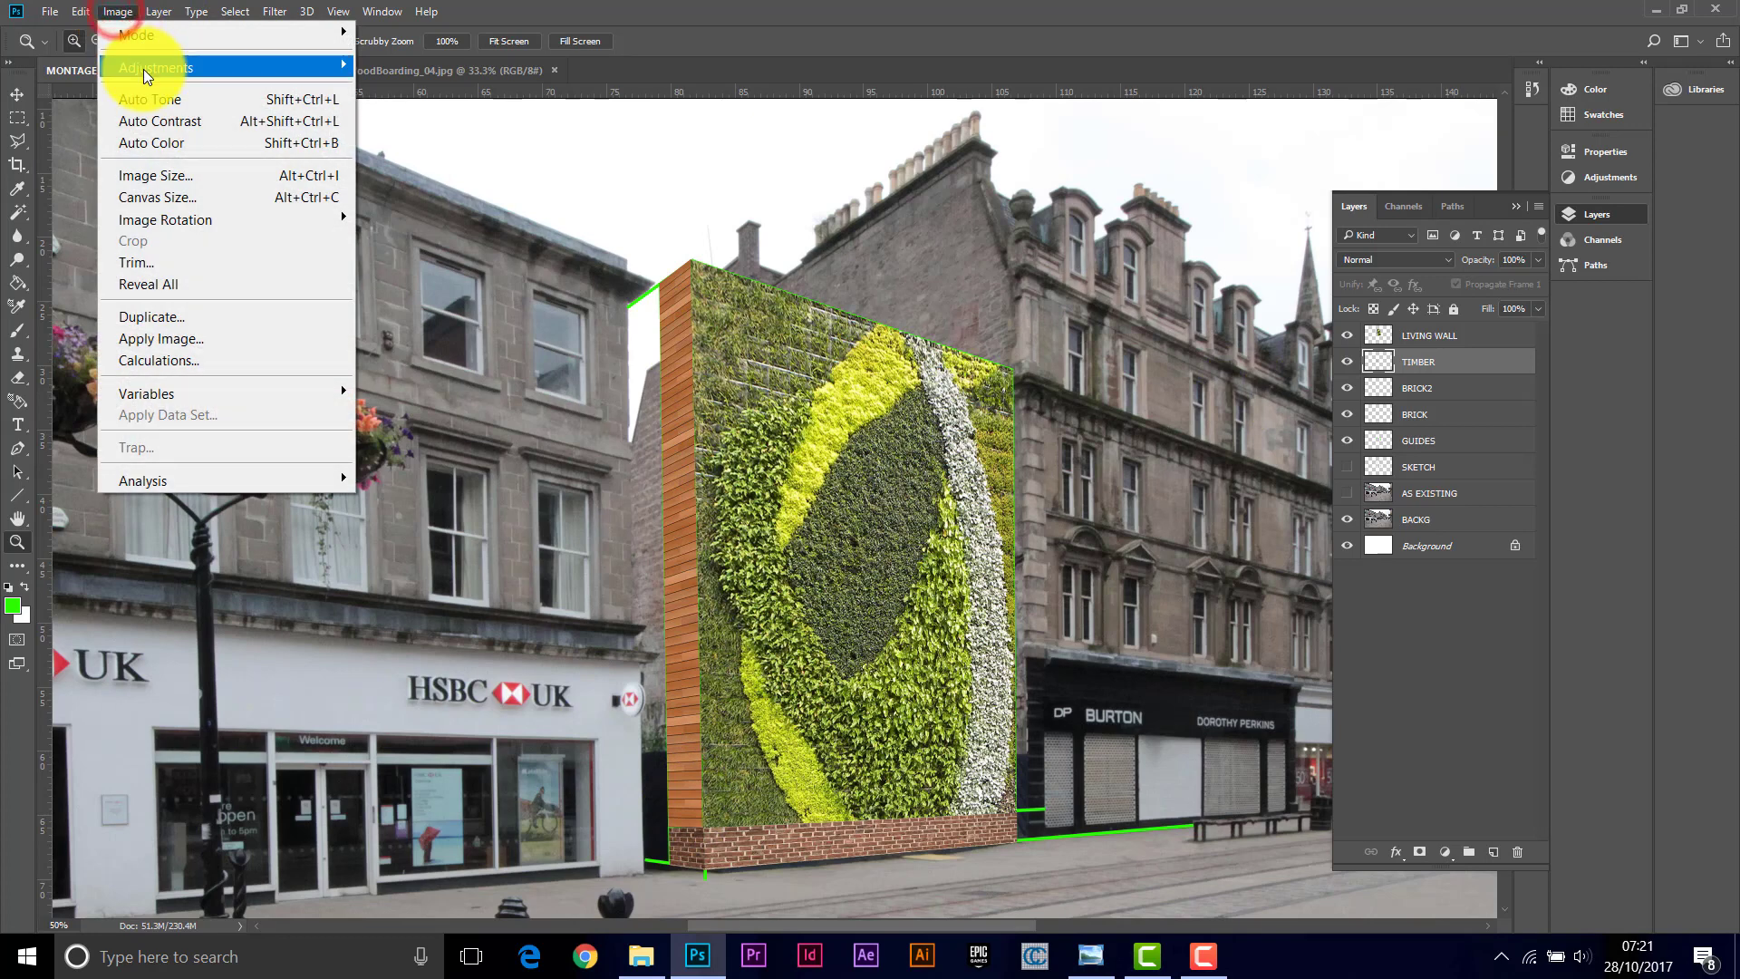
pyautogui.moveTo(144, 69)
pyautogui.click(412, 66)
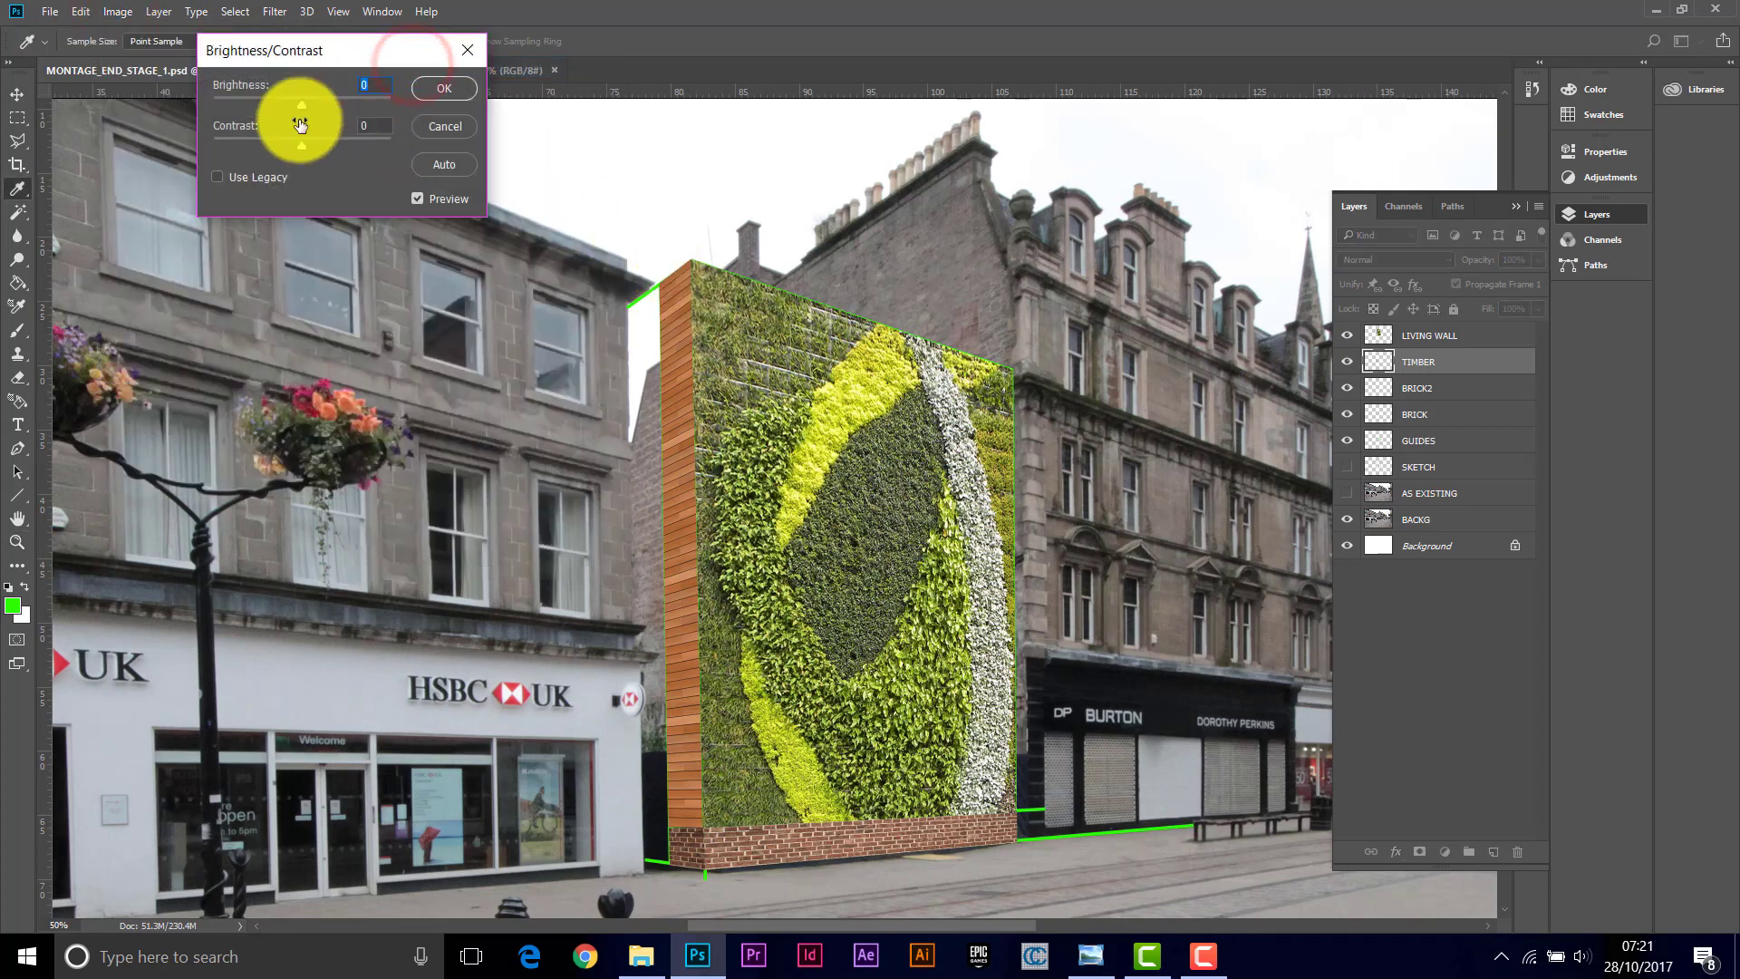
pyautogui.moveTo(299, 106)
pyautogui.mouseDown()
pyautogui.moveTo(282, 143)
pyautogui.moveTo(288, 107)
pyautogui.mouseUp()
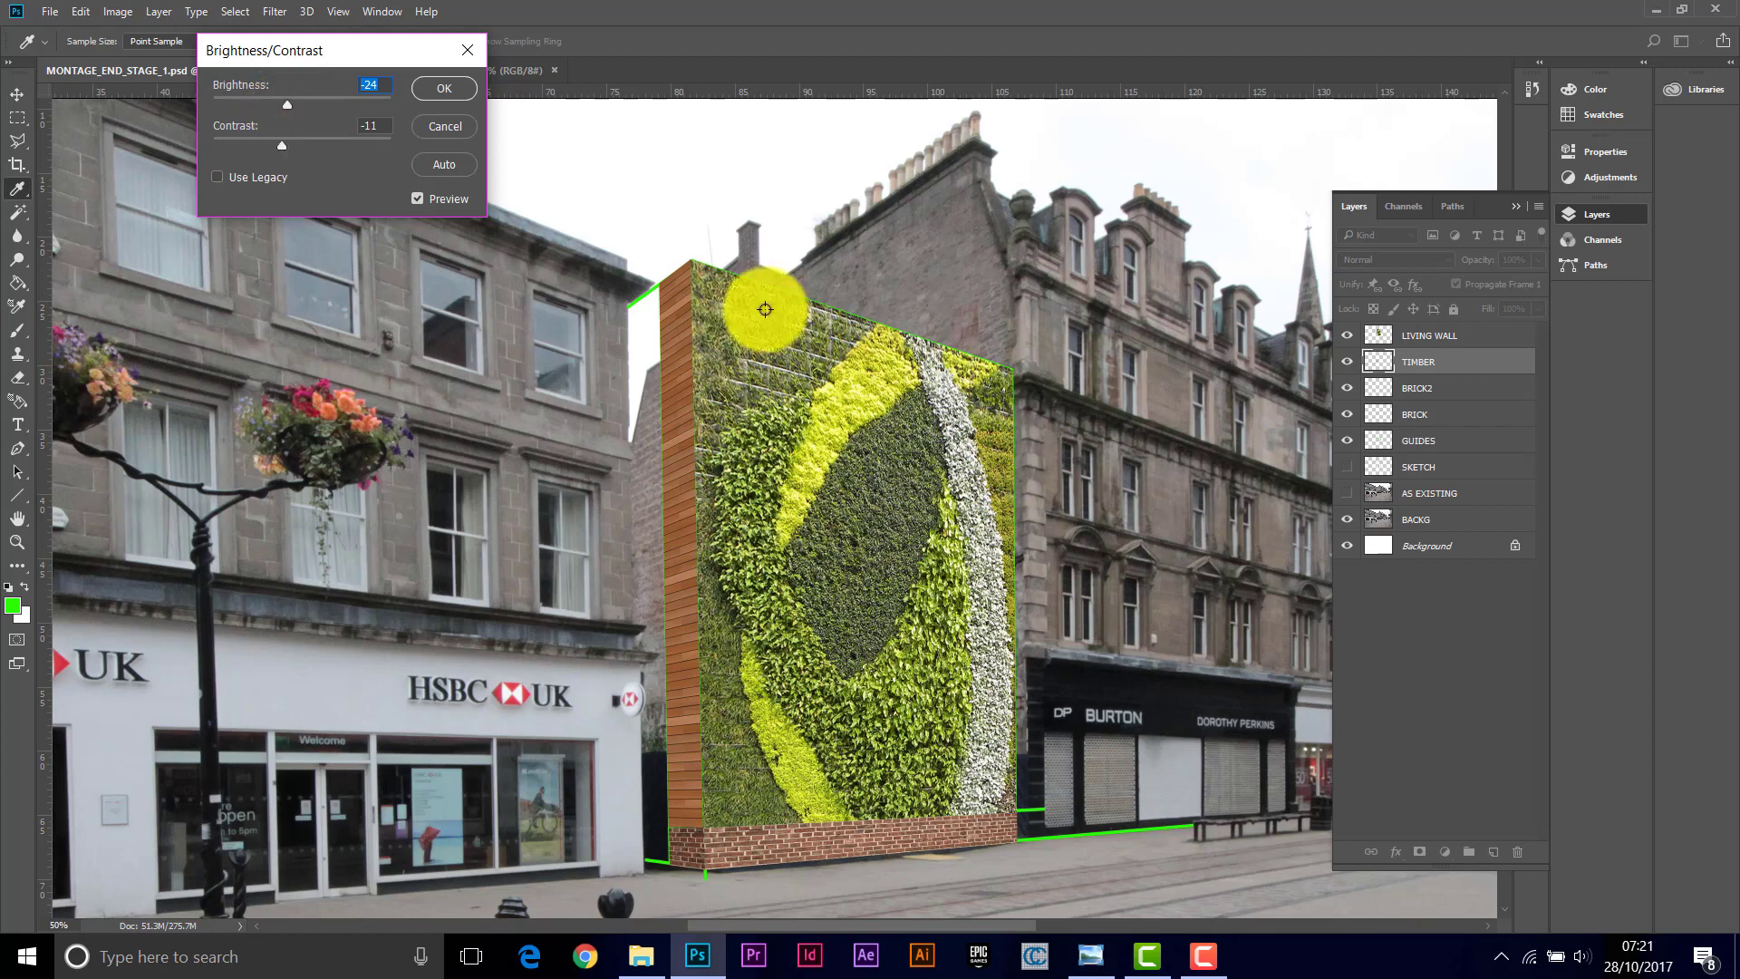
pyautogui.click(444, 89)
# Step: Clone pavement over the dark shopfront base along the bottom of the brick plinth on the BACKS layer
pyautogui.press('z')
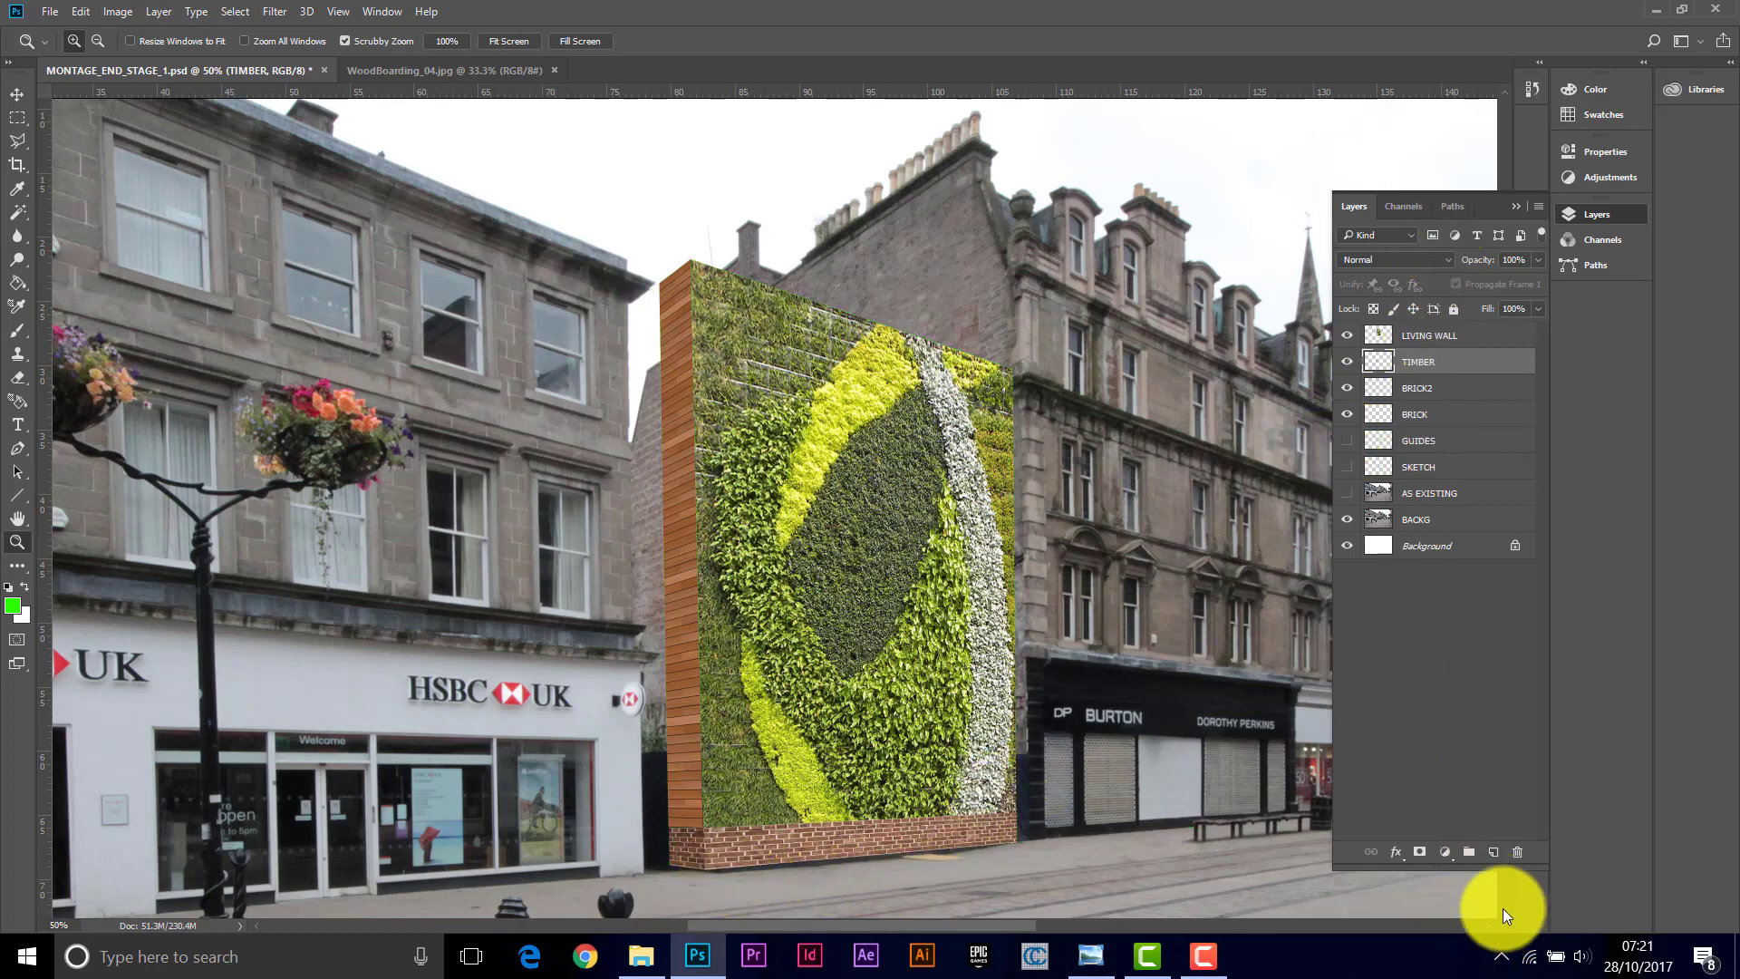
pyautogui.scroll(-5, 1502, 908)
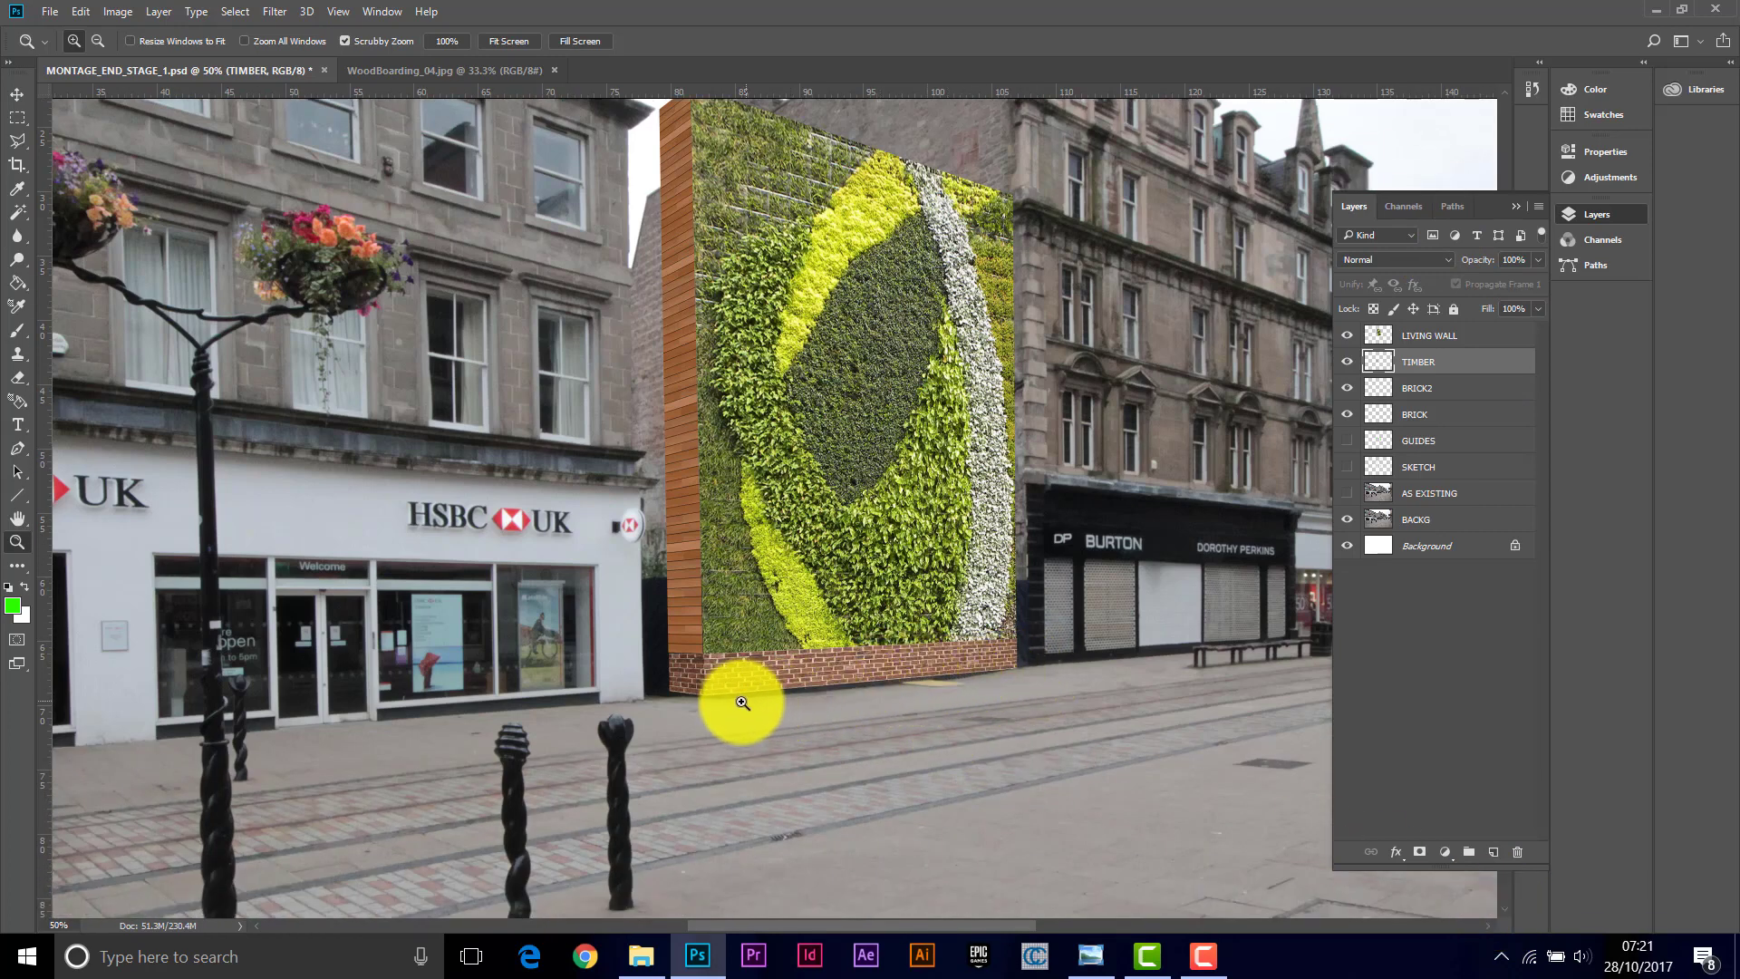
pyautogui.click(902, 684)
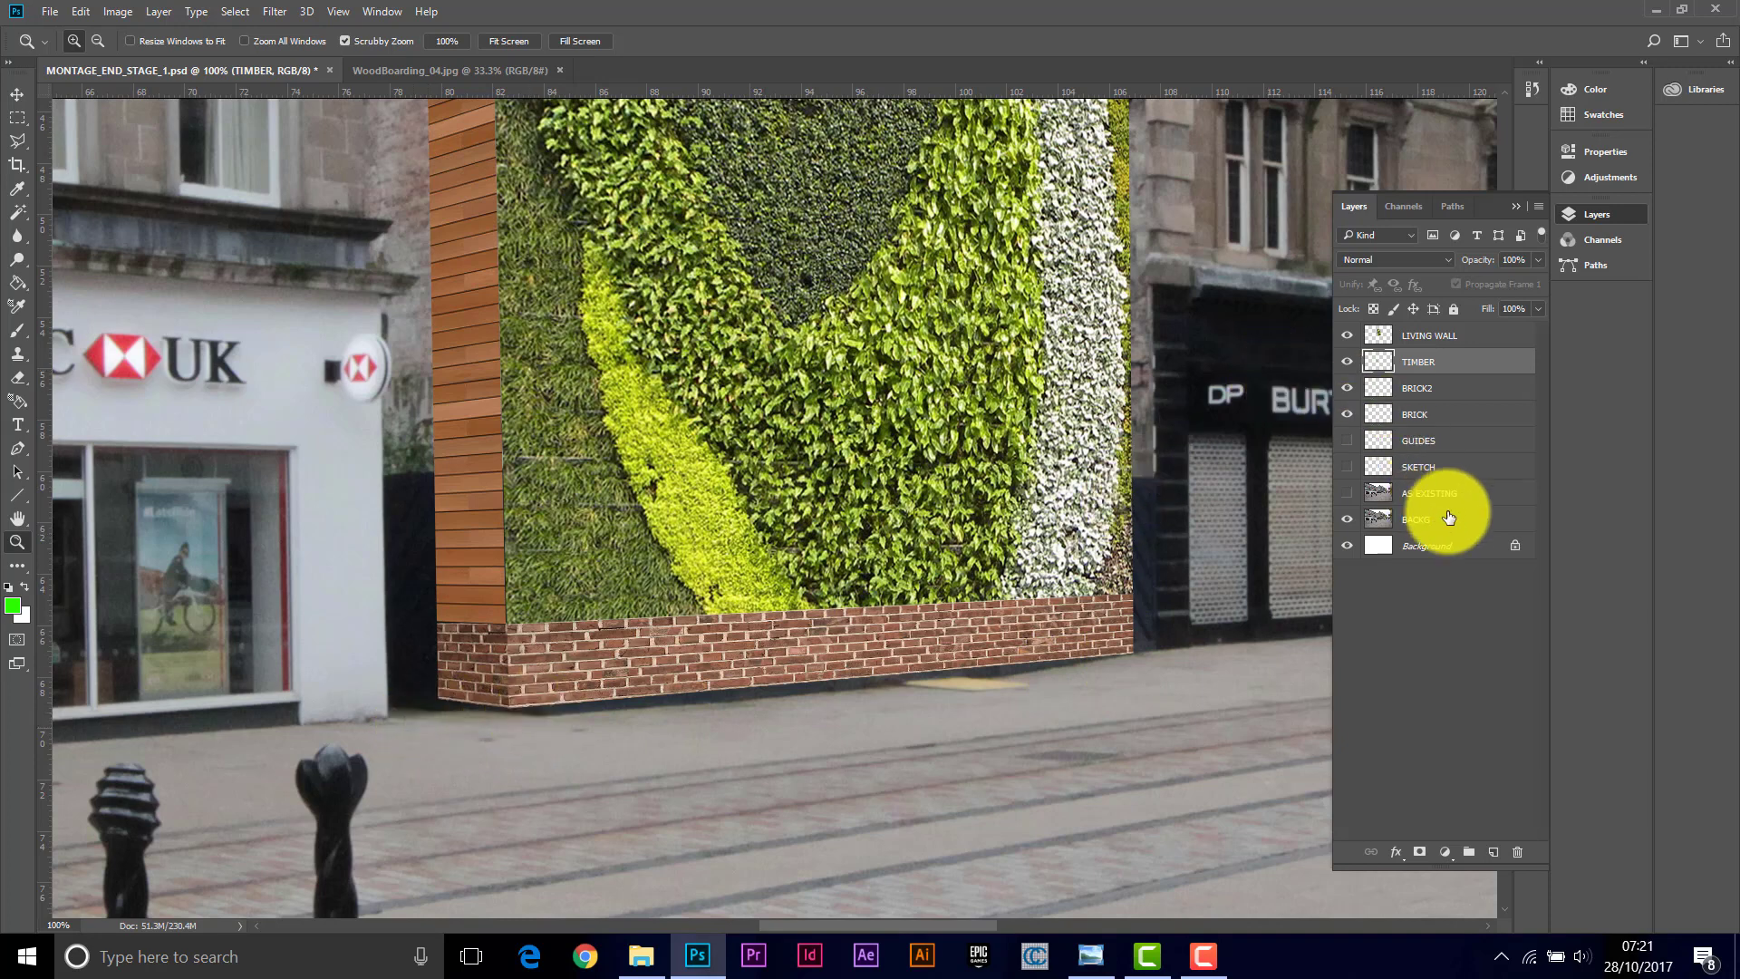
pyautogui.click(1476, 519)
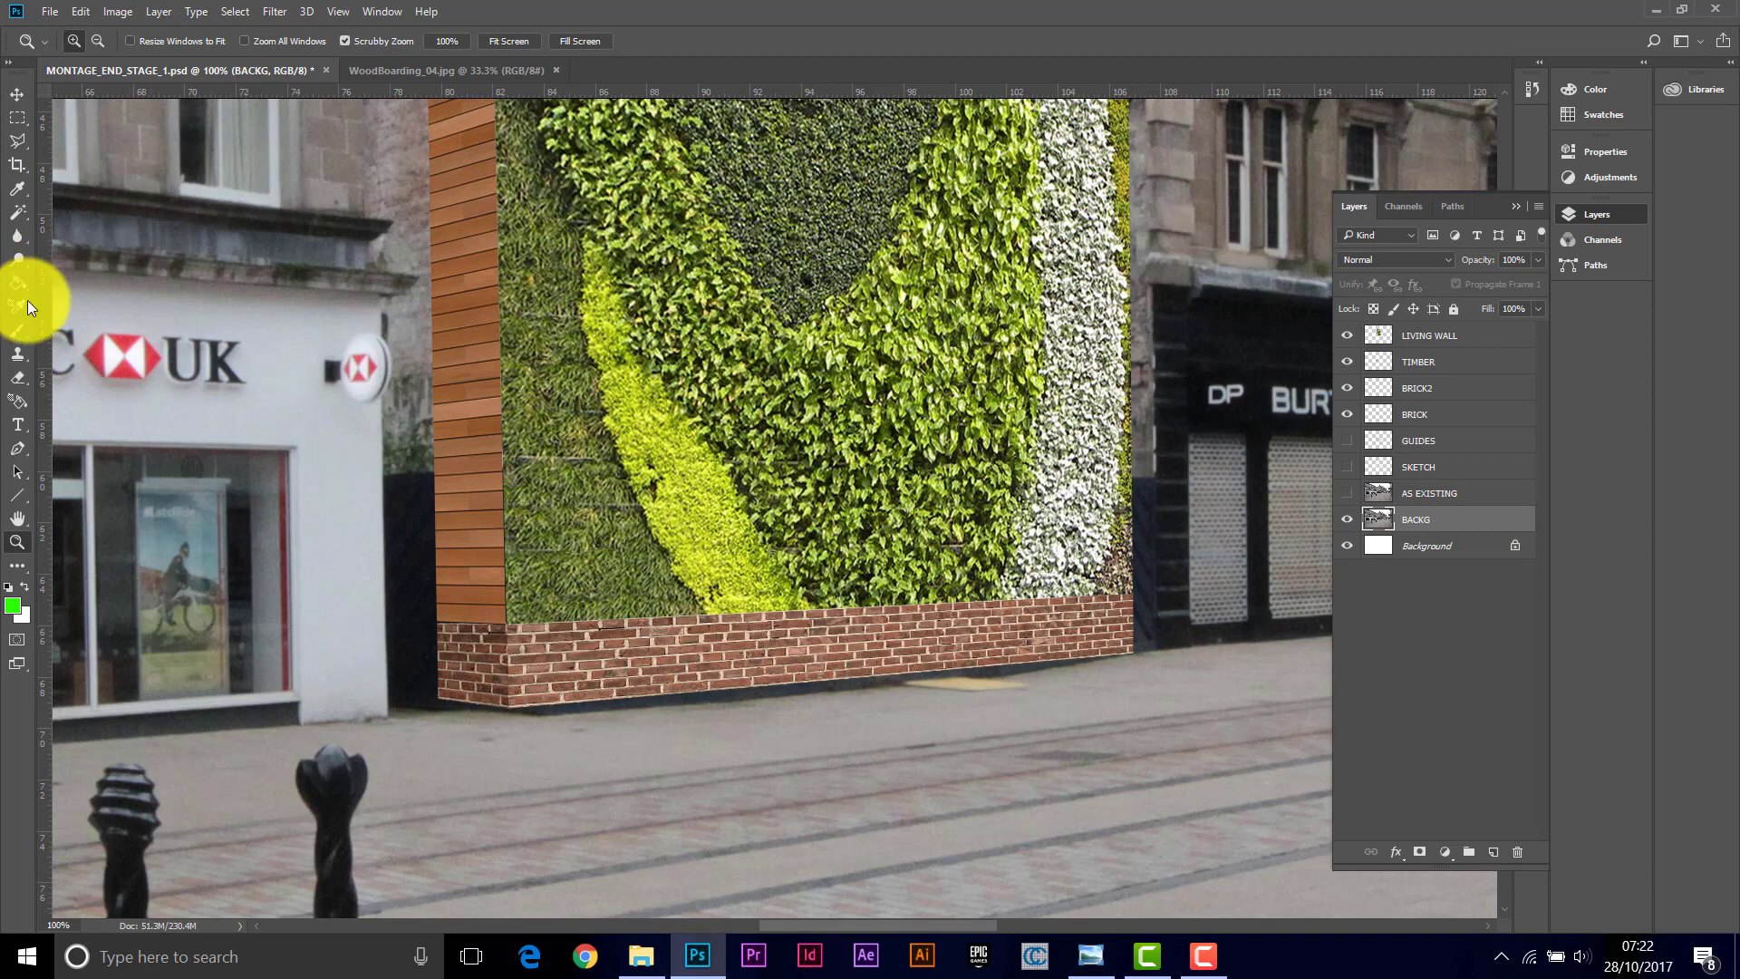
pyautogui.click(16, 354)
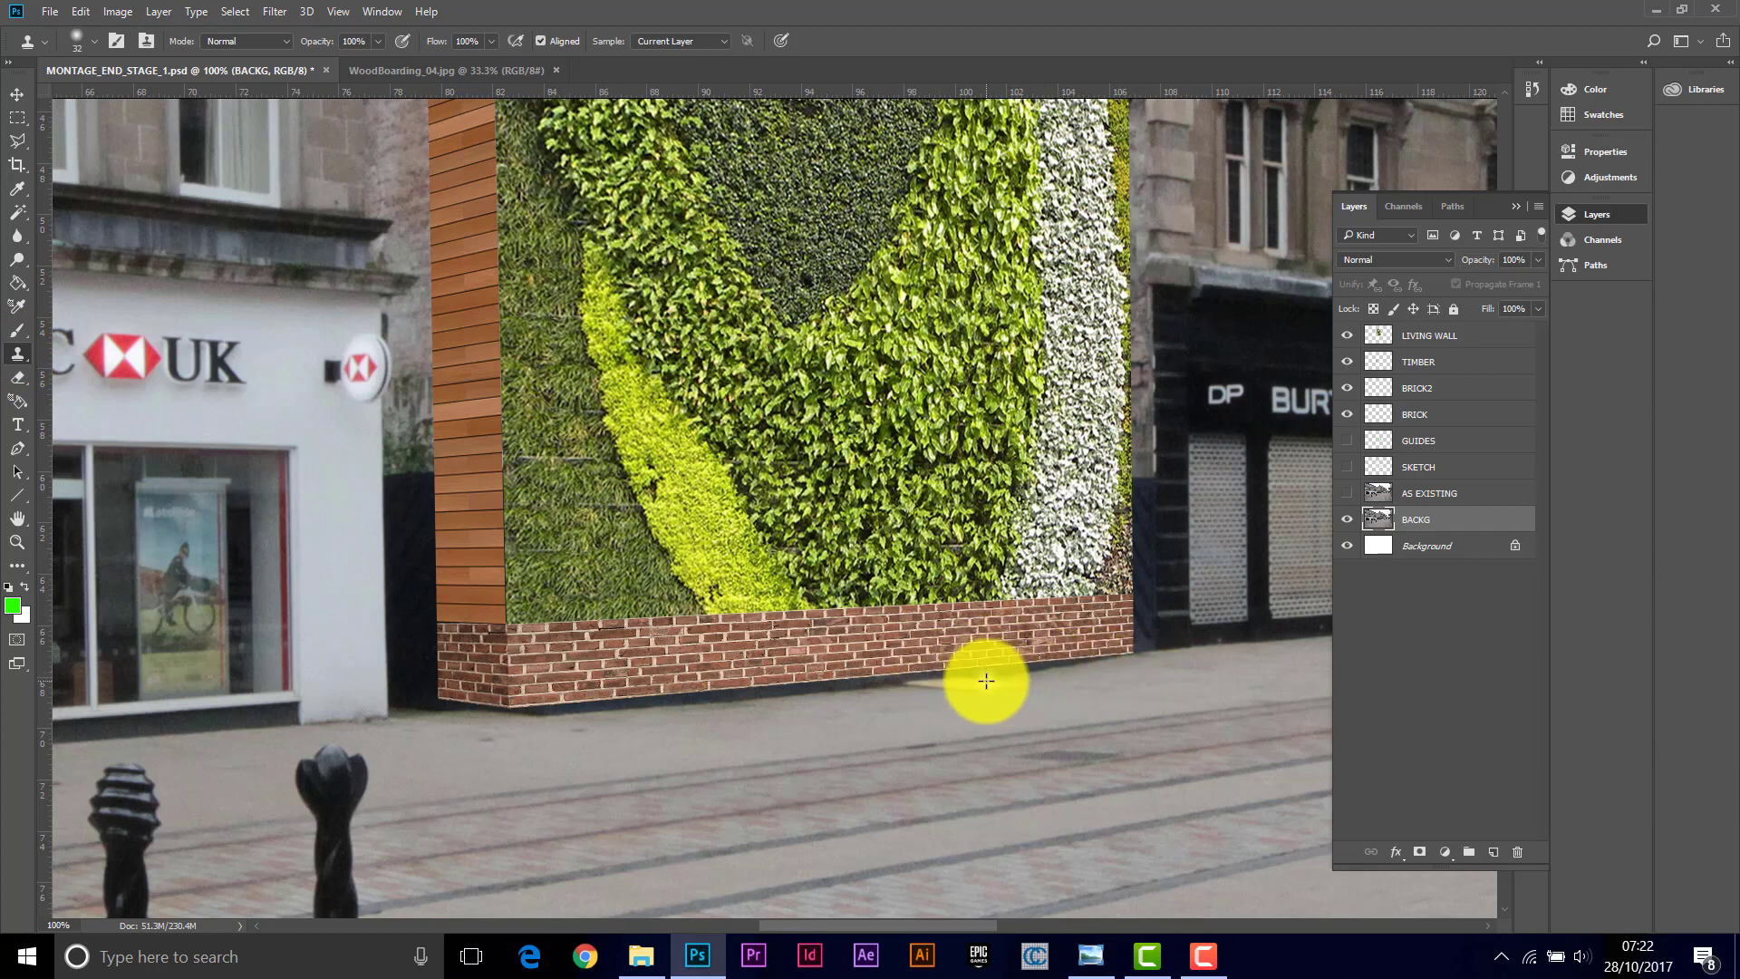
pyautogui.keyDown('alt'); pyautogui.click(1162, 671); pyautogui.keyUp('alt')
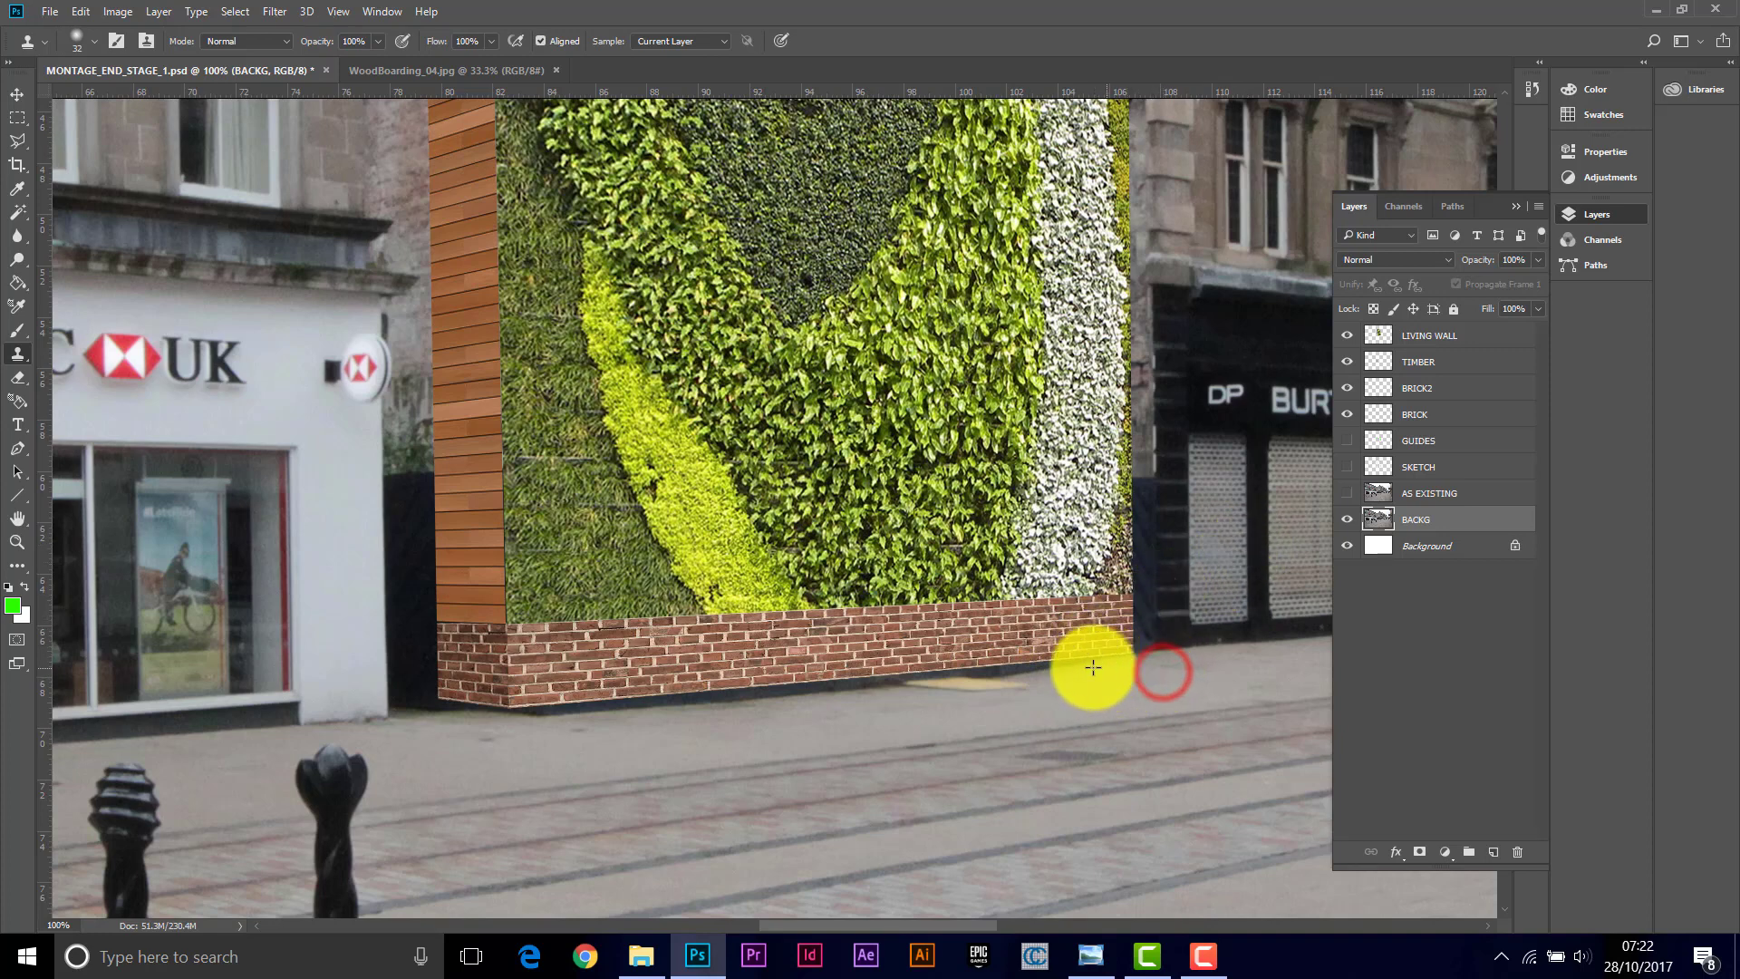
pyautogui.moveTo(1079, 665)
pyautogui.mouseDown()
pyautogui.moveTo(1126, 657)
pyautogui.moveTo(979, 687)
pyautogui.moveTo(1014, 690)
pyautogui.moveTo(974, 683)
pyautogui.mouseUp()
pyautogui.moveTo(968, 690)
pyautogui.mouseDown()
pyautogui.moveTo(909, 679)
pyautogui.moveTo(972, 685)
pyautogui.moveTo(938, 681)
pyautogui.moveTo(945, 705)
pyautogui.moveTo(893, 688)
pyautogui.moveTo(937, 682)
pyautogui.moveTo(864, 679)
pyautogui.moveTo(908, 679)
pyautogui.moveTo(891, 704)
pyautogui.moveTo(796, 692)
pyautogui.moveTo(888, 688)
pyautogui.moveTo(828, 684)
pyautogui.moveTo(849, 694)
pyautogui.moveTo(720, 704)
pyautogui.moveTo(828, 699)
pyautogui.moveTo(733, 696)
pyautogui.mouseUp()
pyautogui.click(898, 705)
pyautogui.click(786, 692)
pyautogui.moveTo(773, 704)
pyautogui.mouseDown()
pyautogui.moveTo(733, 697)
pyautogui.moveTo(824, 733)
pyautogui.moveTo(702, 709)
pyautogui.mouseUp()
pyautogui.moveTo(738, 714); pyautogui.dragTo(710, 711)
pyautogui.moveTo(698, 705)
pyautogui.mouseDown()
pyautogui.moveTo(743, 705)
pyautogui.moveTo(719, 701)
pyautogui.moveTo(734, 690)
pyautogui.moveTo(710, 713)
pyautogui.moveTo(629, 708)
pyautogui.moveTo(691, 705)
pyautogui.moveTo(642, 701)
pyautogui.moveTo(674, 696)
pyautogui.moveTo(710, 710)
pyautogui.moveTo(634, 712)
pyautogui.mouseUp()
pyautogui.moveTo(628, 703)
pyautogui.mouseDown()
pyautogui.moveTo(515, 710)
pyautogui.moveTo(603, 723)
pyautogui.moveTo(522, 715)
pyautogui.mouseUp()
pyautogui.keyDown('alt'); pyautogui.click(620, 730); pyautogui.keyUp('alt')
pyautogui.moveTo(536, 715); pyautogui.dragTo(512, 712)
pyautogui.rightClick(514, 716)
pyautogui.click(373, 758)
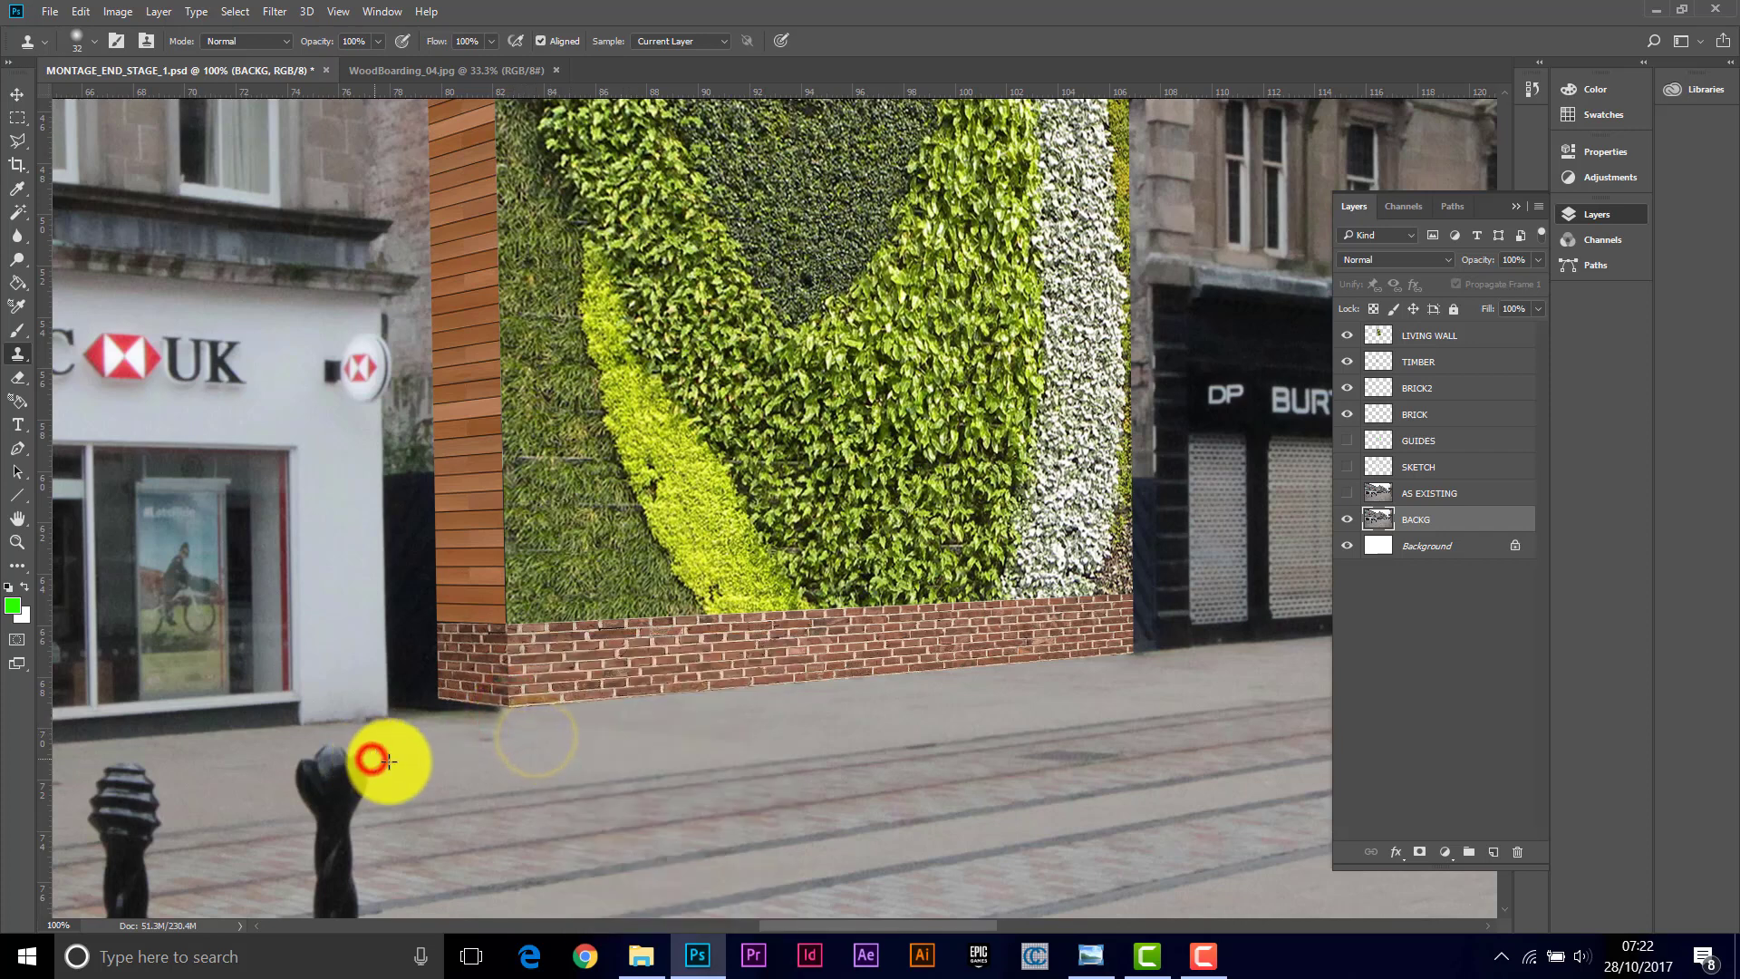
# Step: Select the pavement strip beneath the brick plinth and the dark shopfront base with the Polygonal Lasso
pyautogui.click(16, 541)
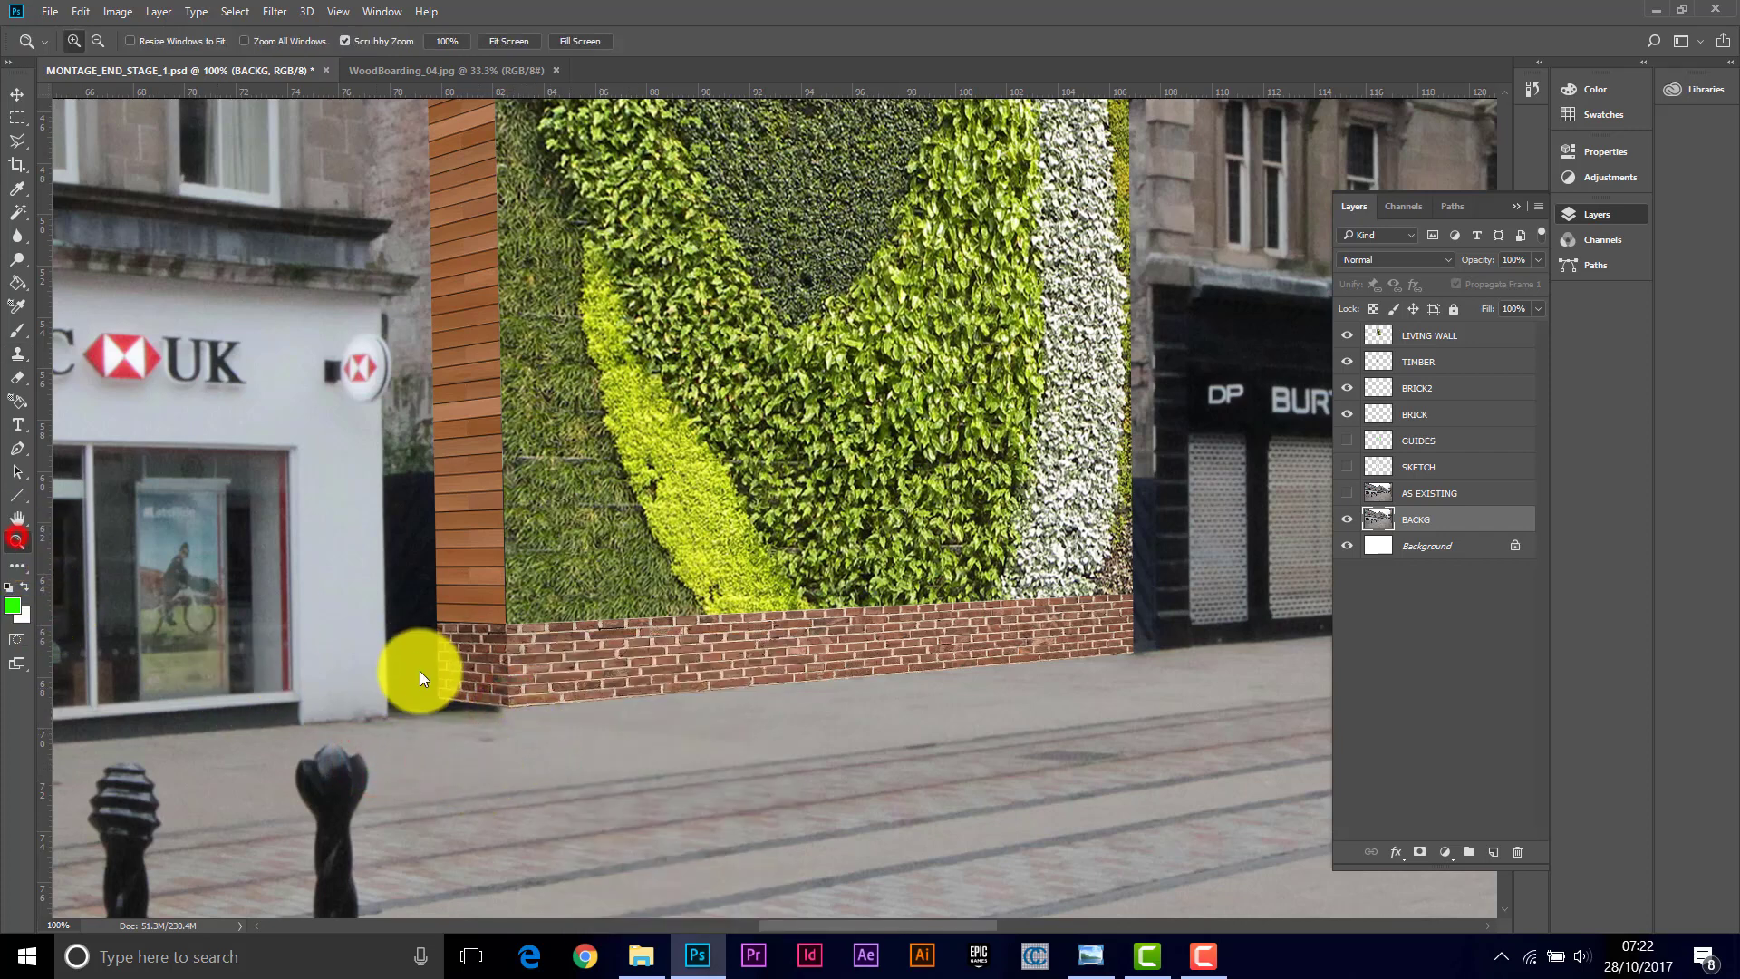
pyautogui.moveTo(390, 688); pyautogui.dragTo(404, 691)
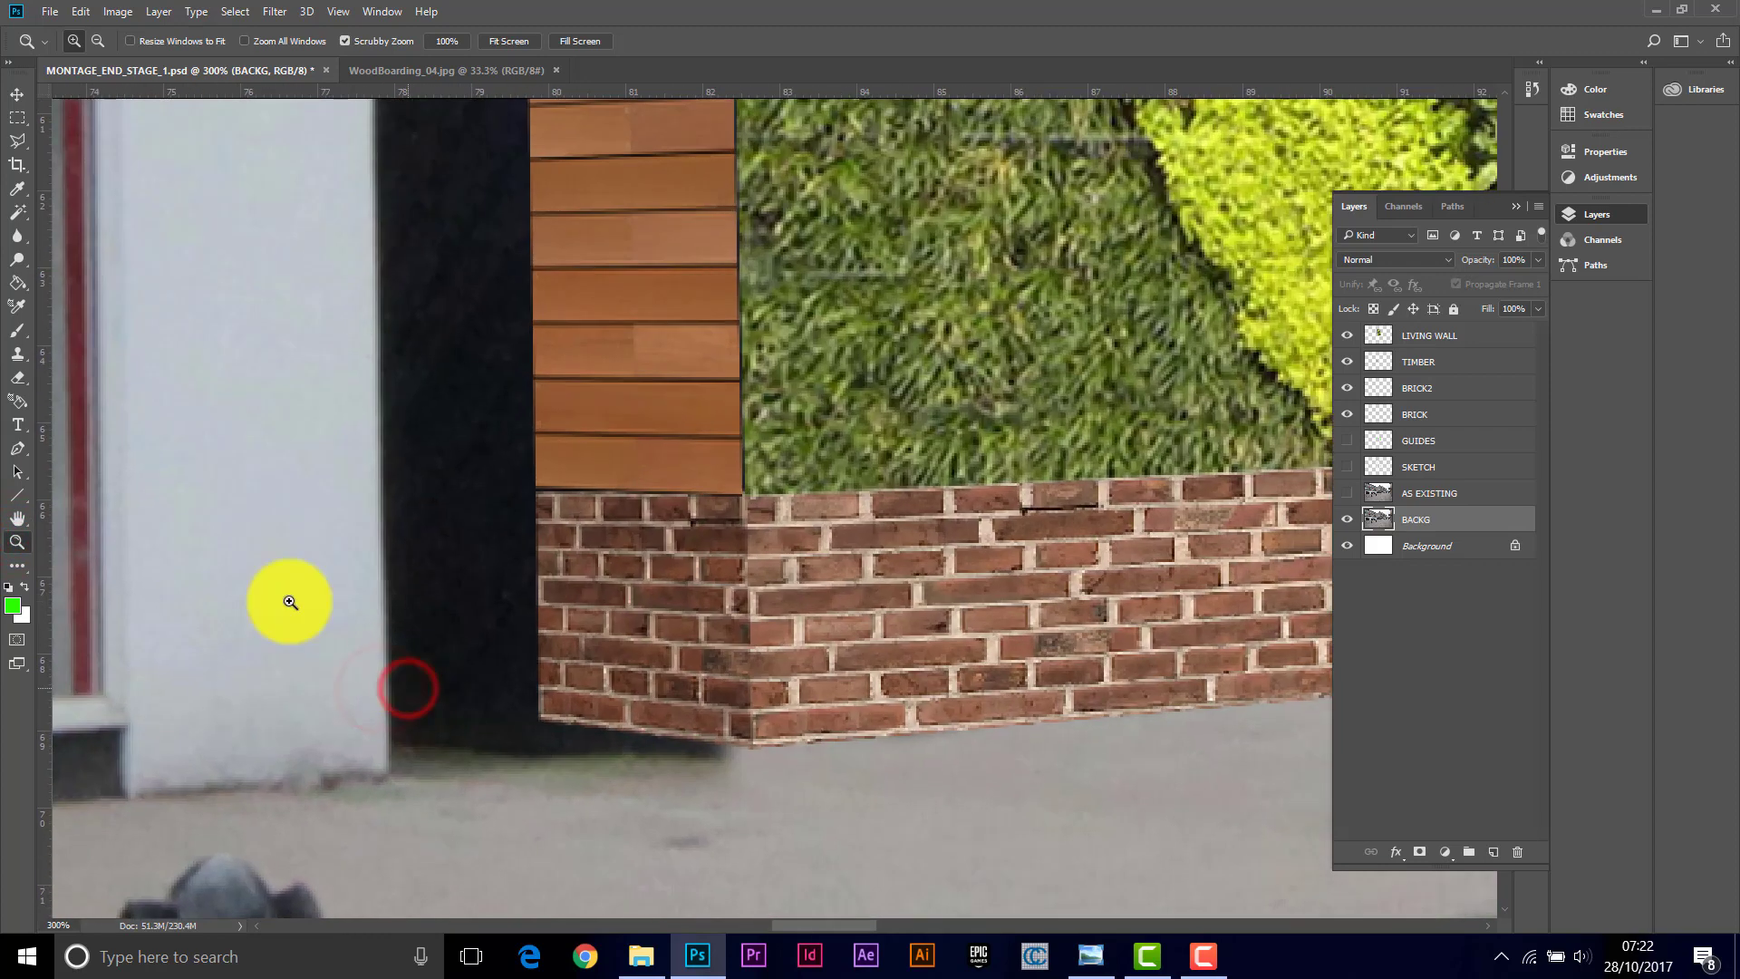
pyautogui.click(20, 145)
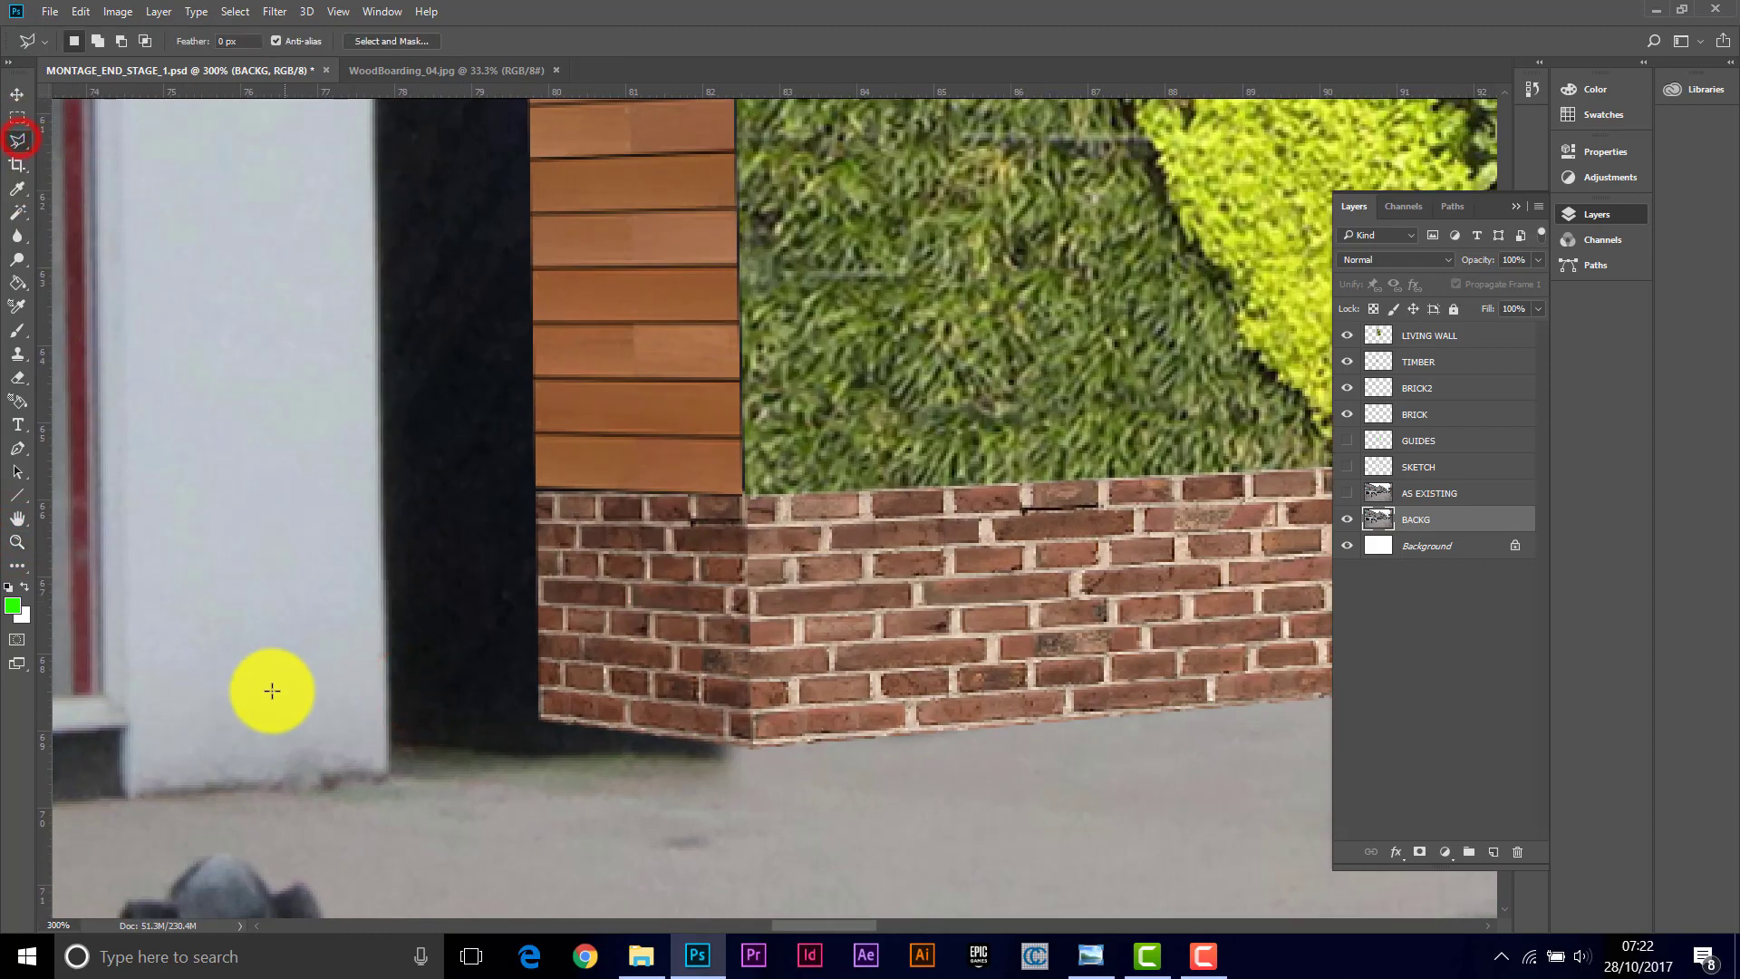
pyautogui.click(131, 794)
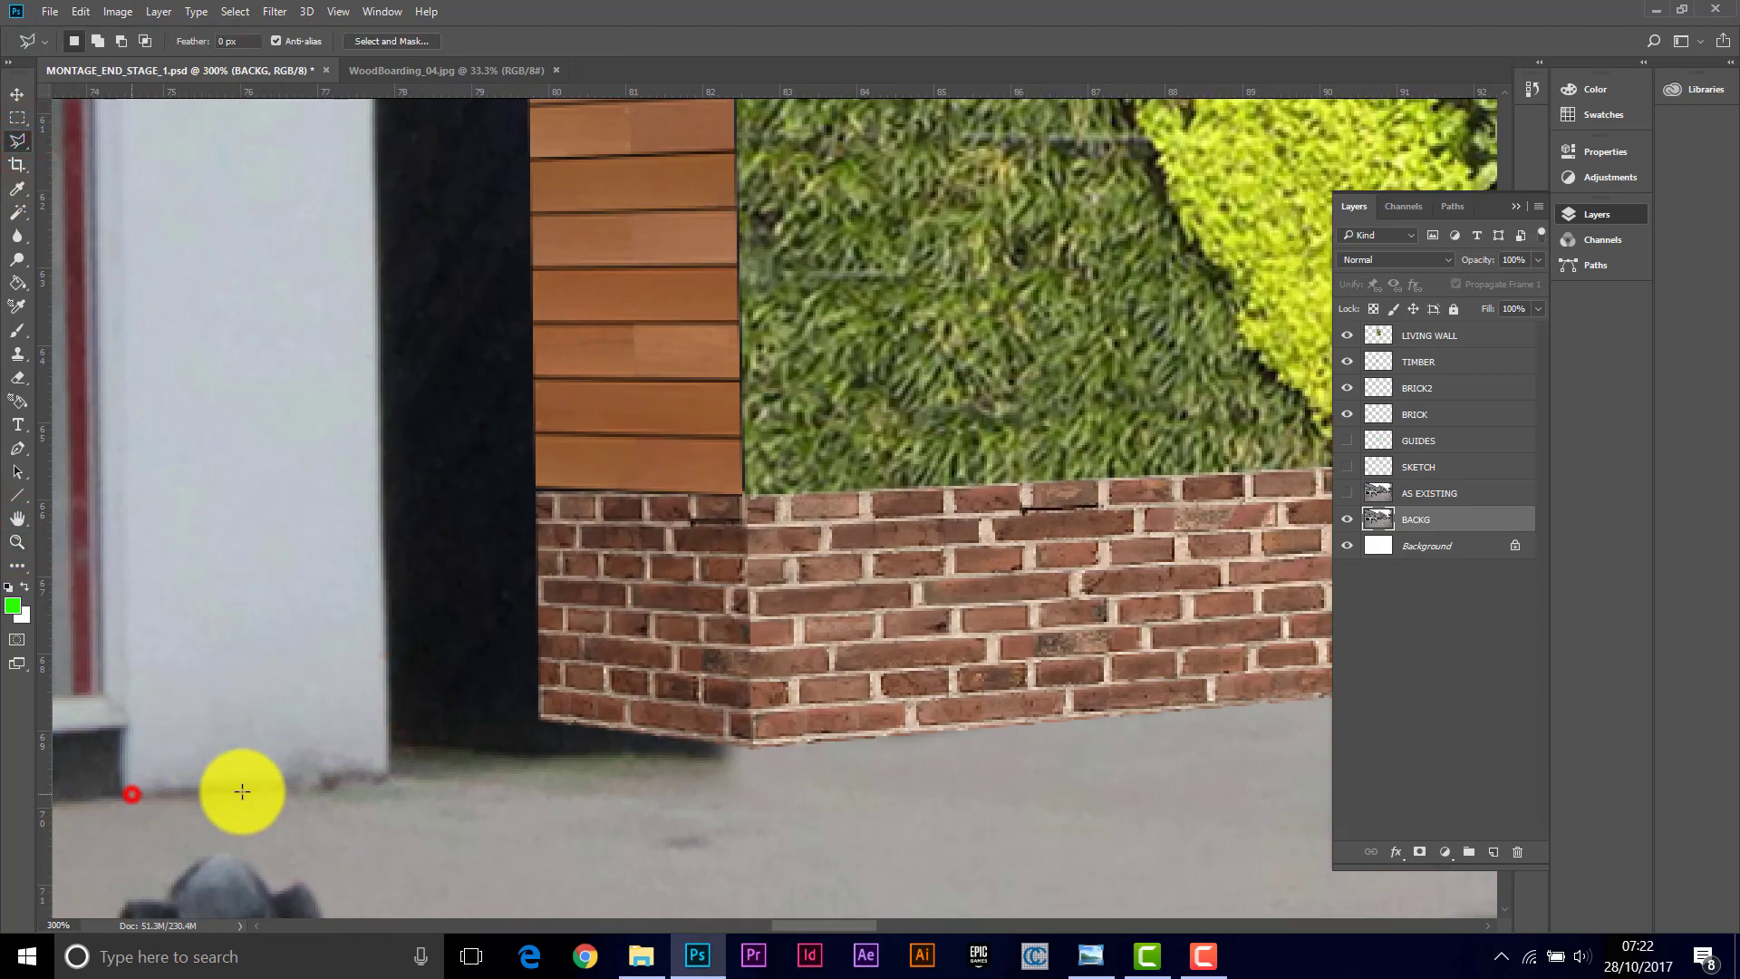
pyautogui.click(389, 775)
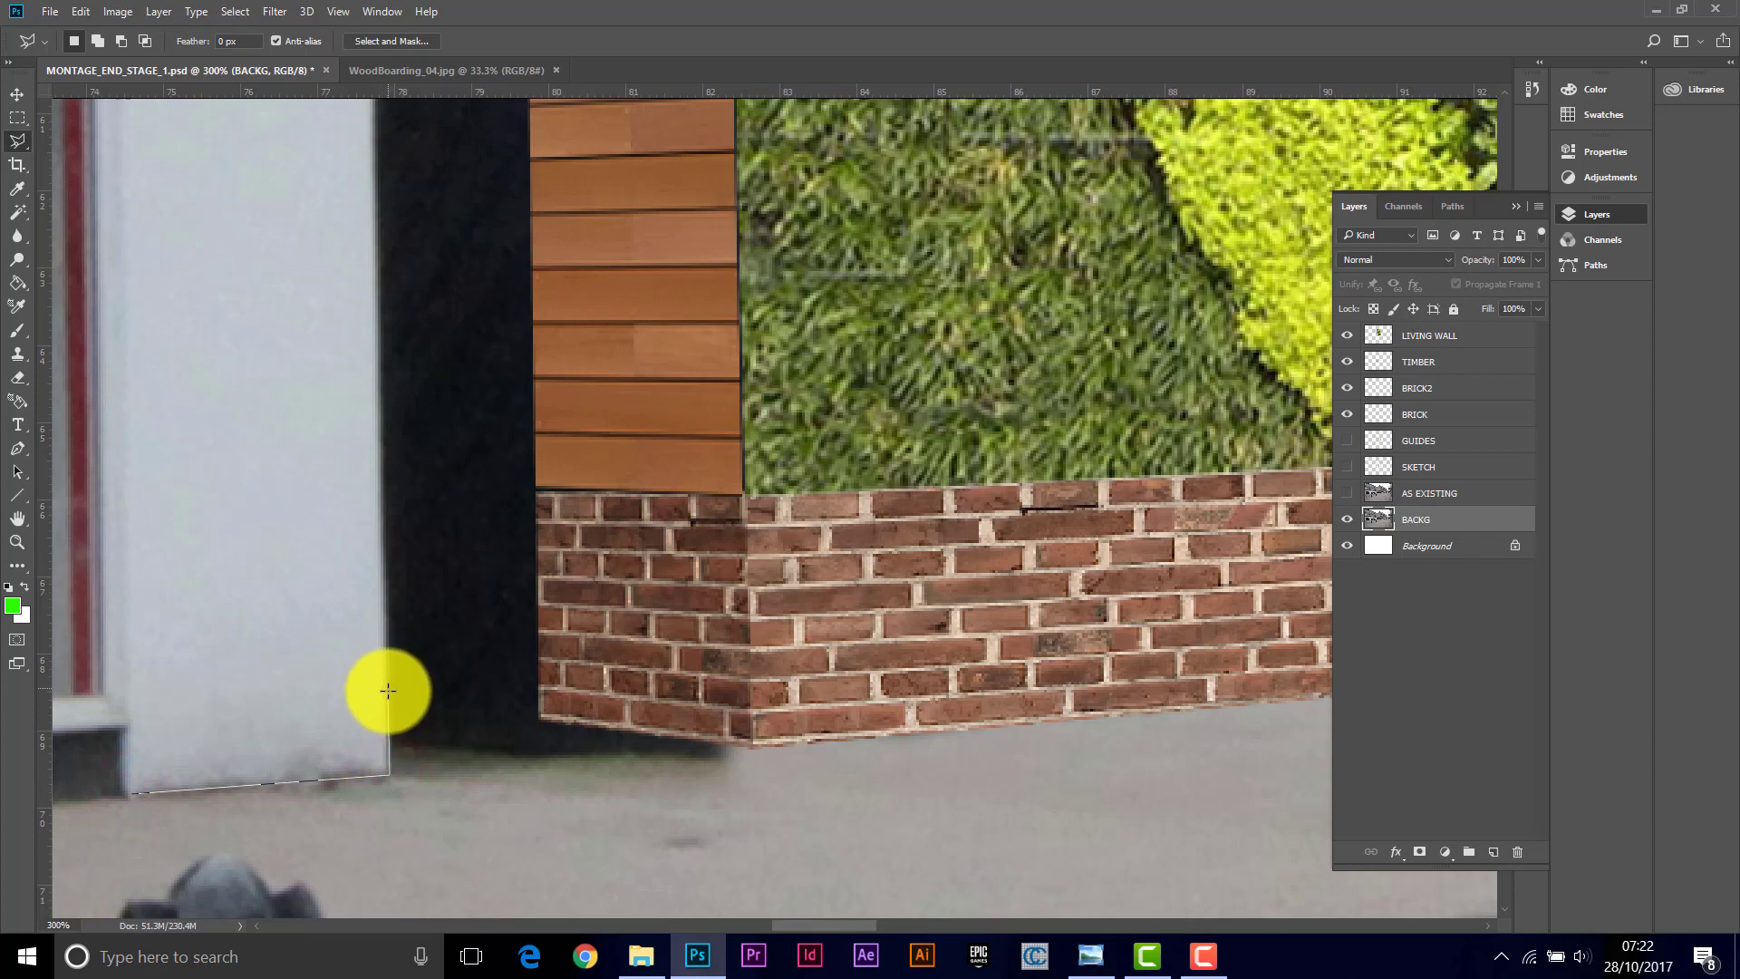
pyautogui.click(389, 701)
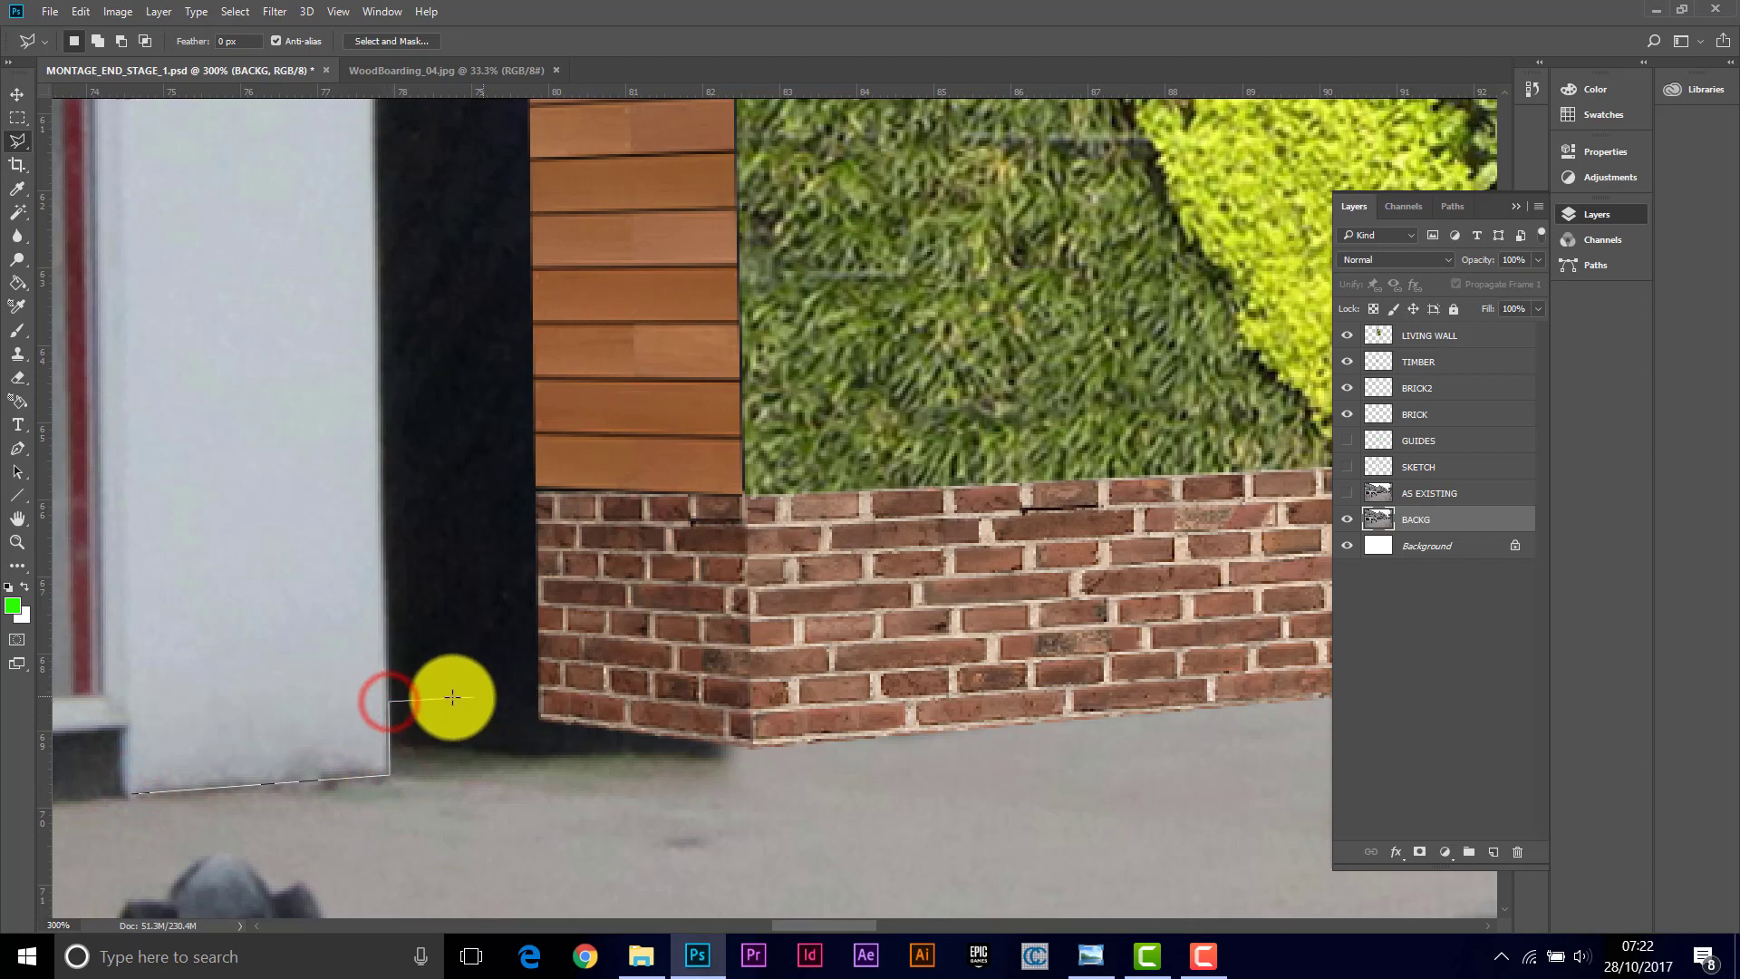
pyautogui.click(386, 700)
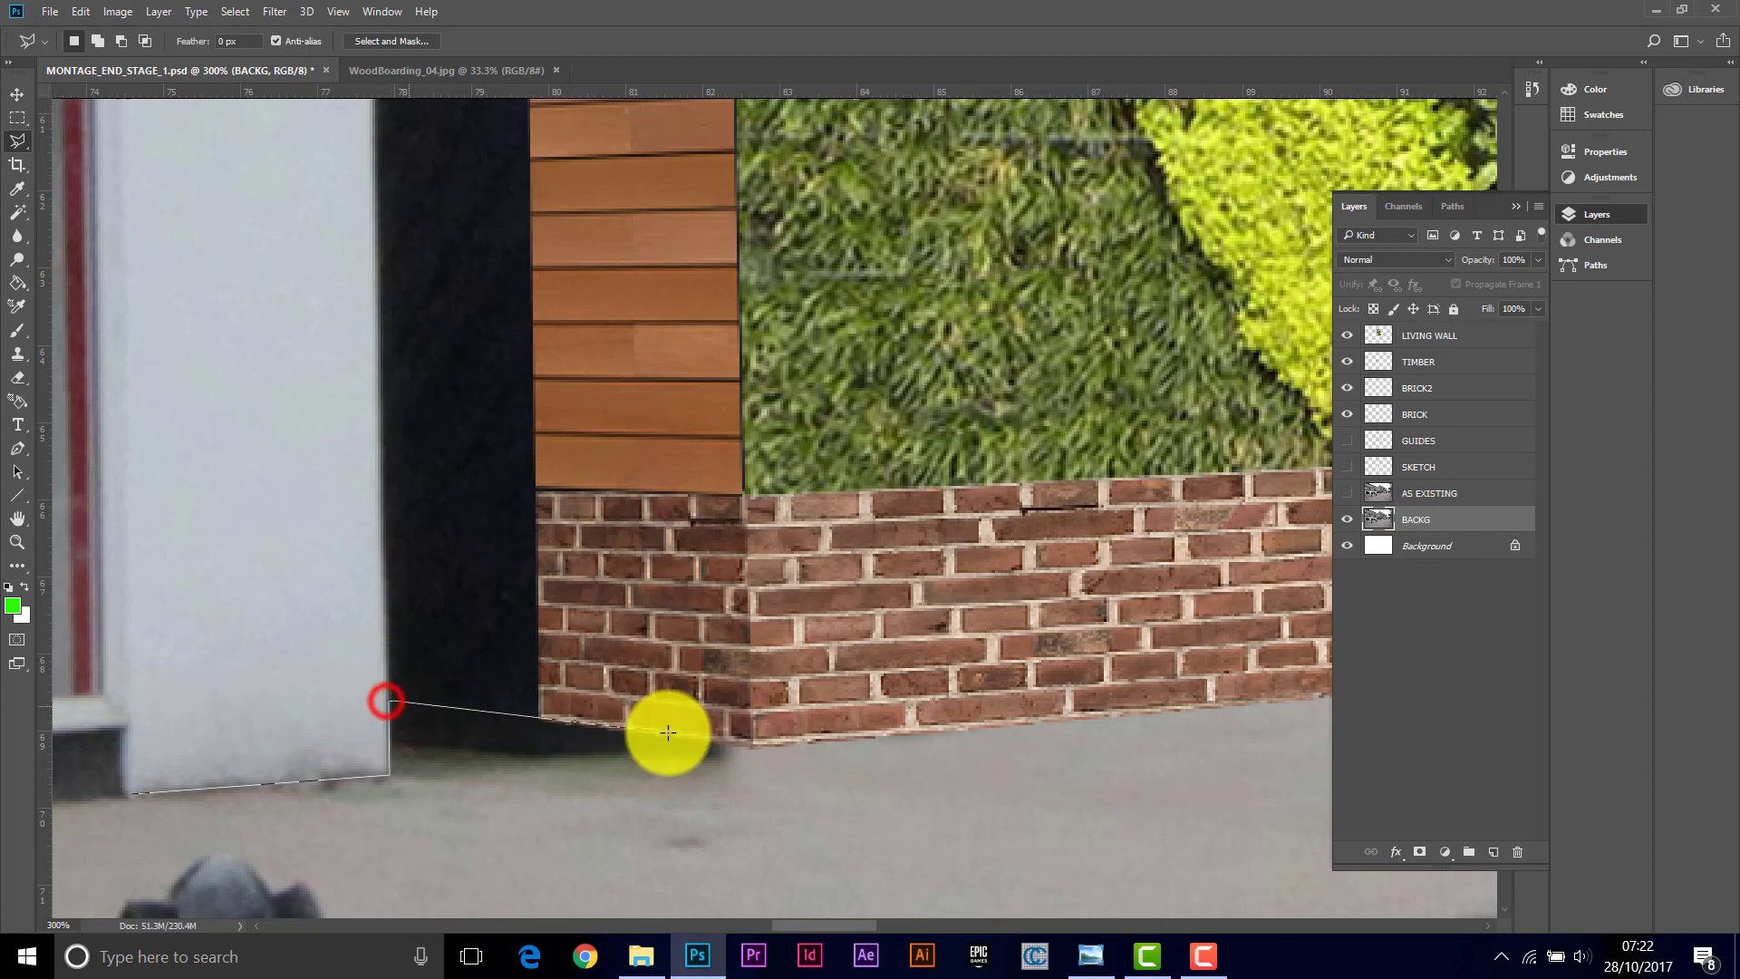
pyautogui.click(758, 744)
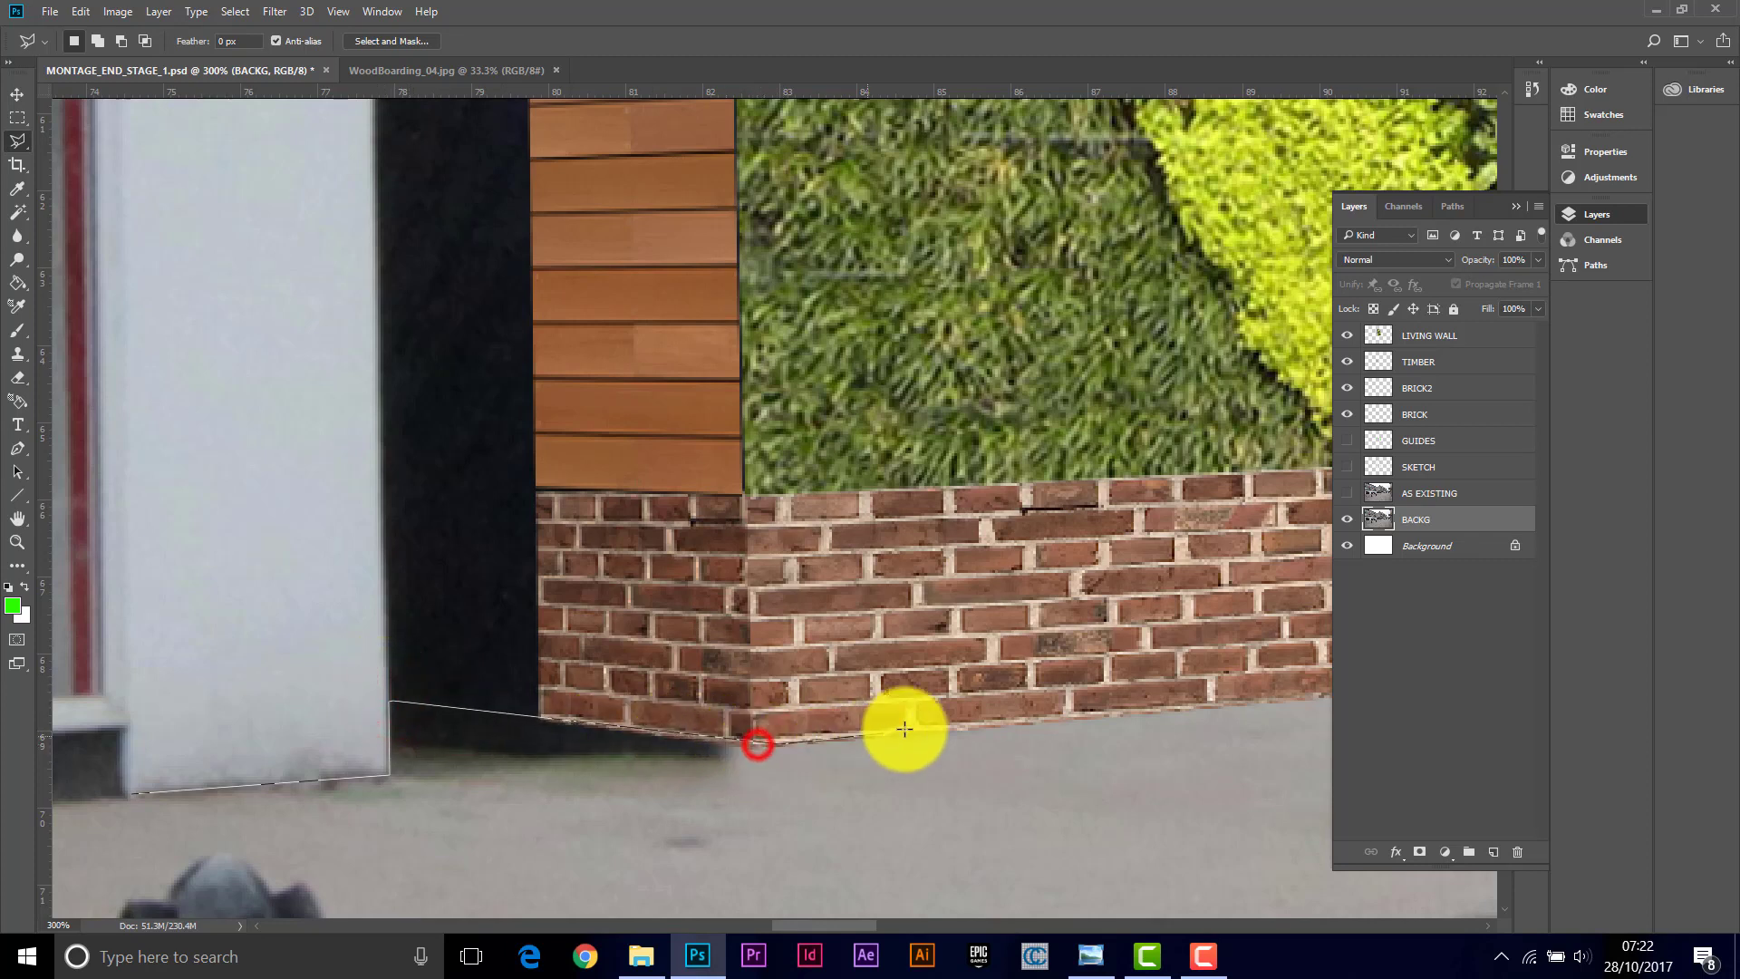
pyautogui.click(1012, 726)
pyautogui.click(1072, 875)
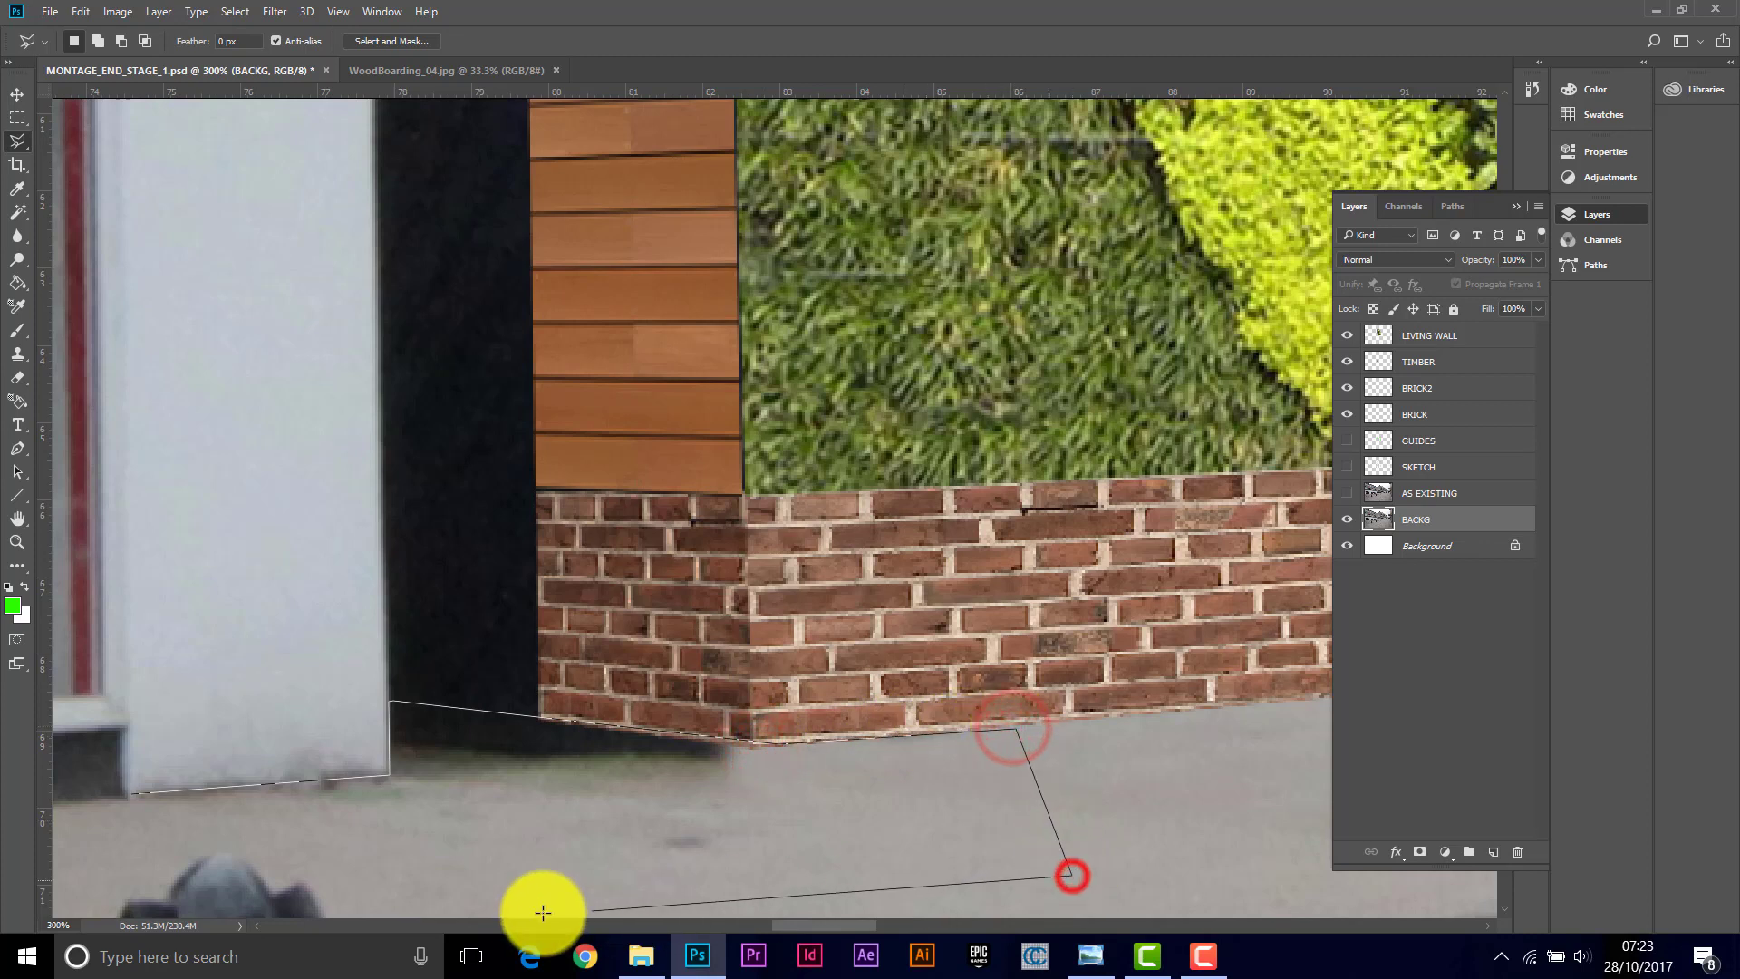
pyautogui.click(461, 898)
pyautogui.click(304, 856)
pyautogui.click(145, 848)
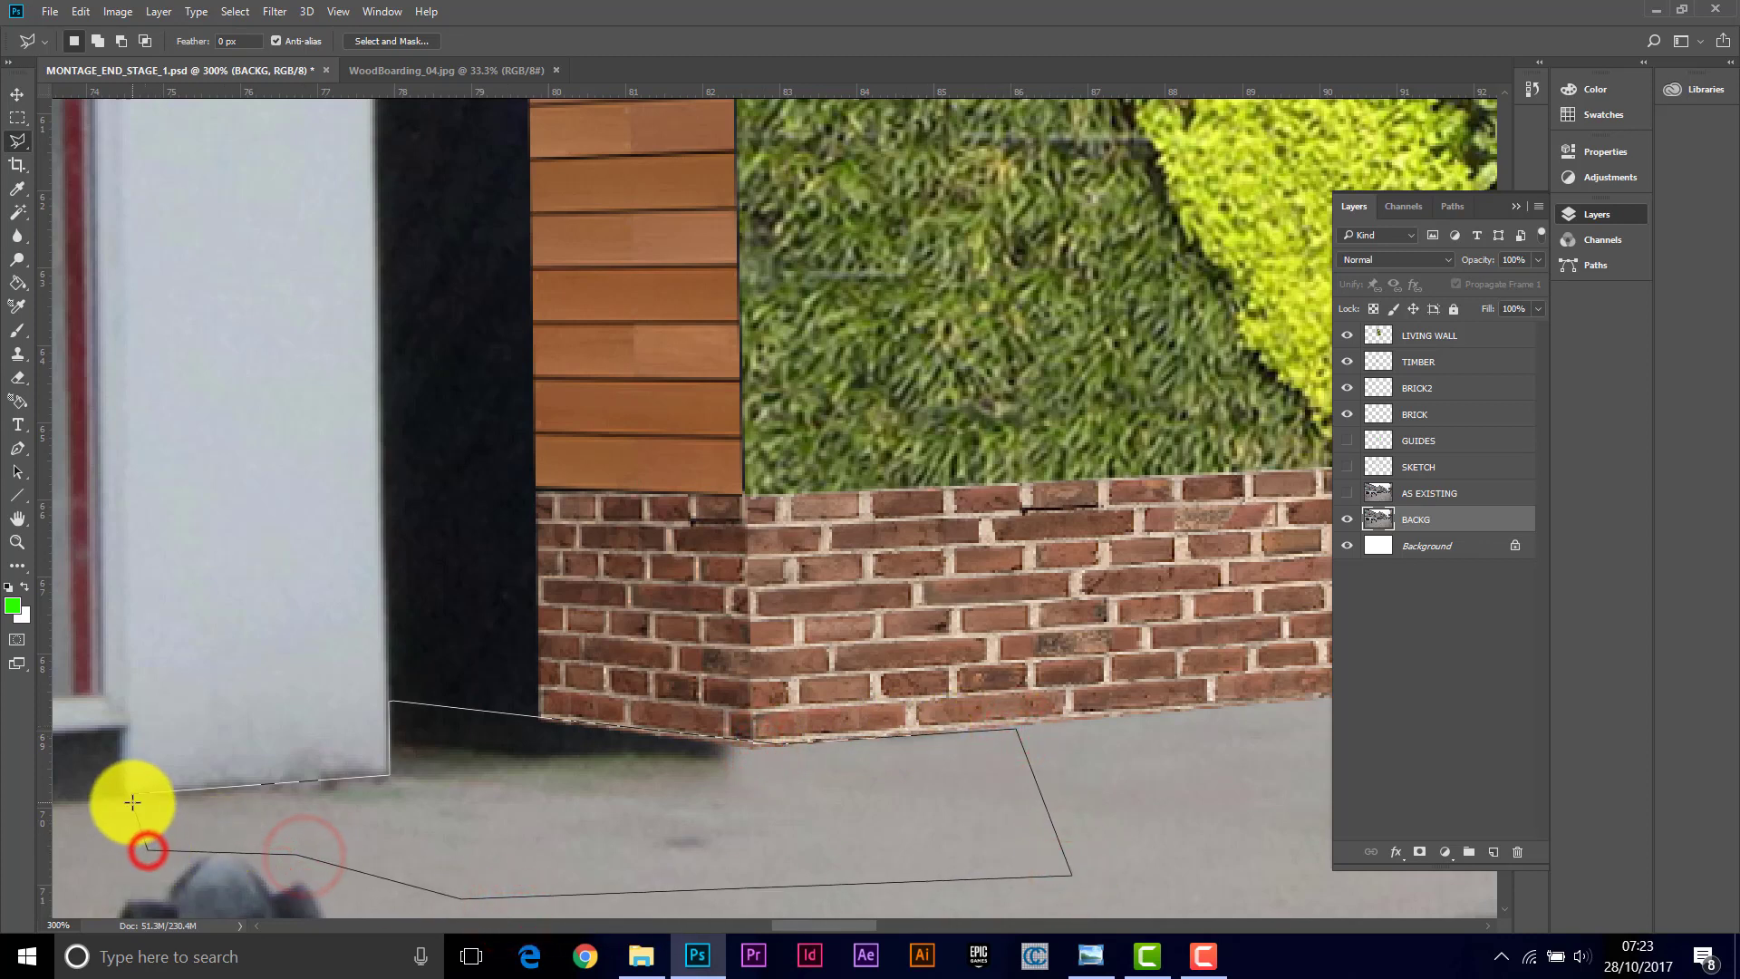
pyautogui.click(134, 794)
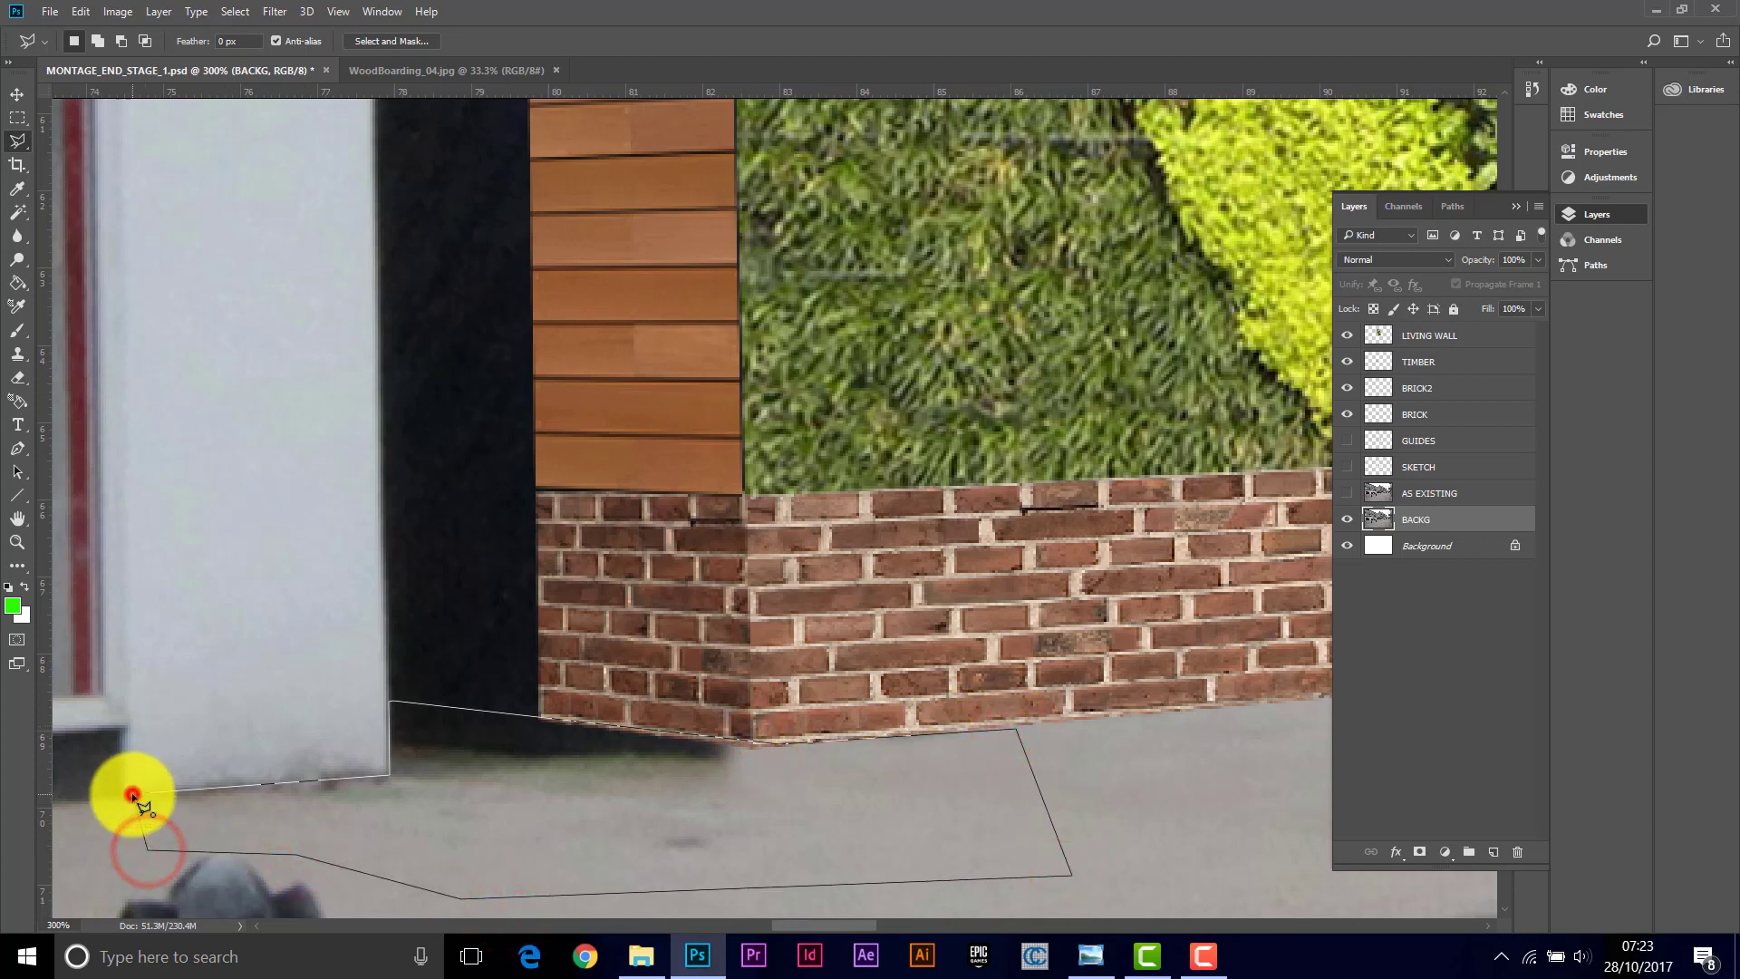
# Step: Clone pavement texture at 43% opacity over the dark base inside the selection on the BACKS layer
pyautogui.click(18, 363)
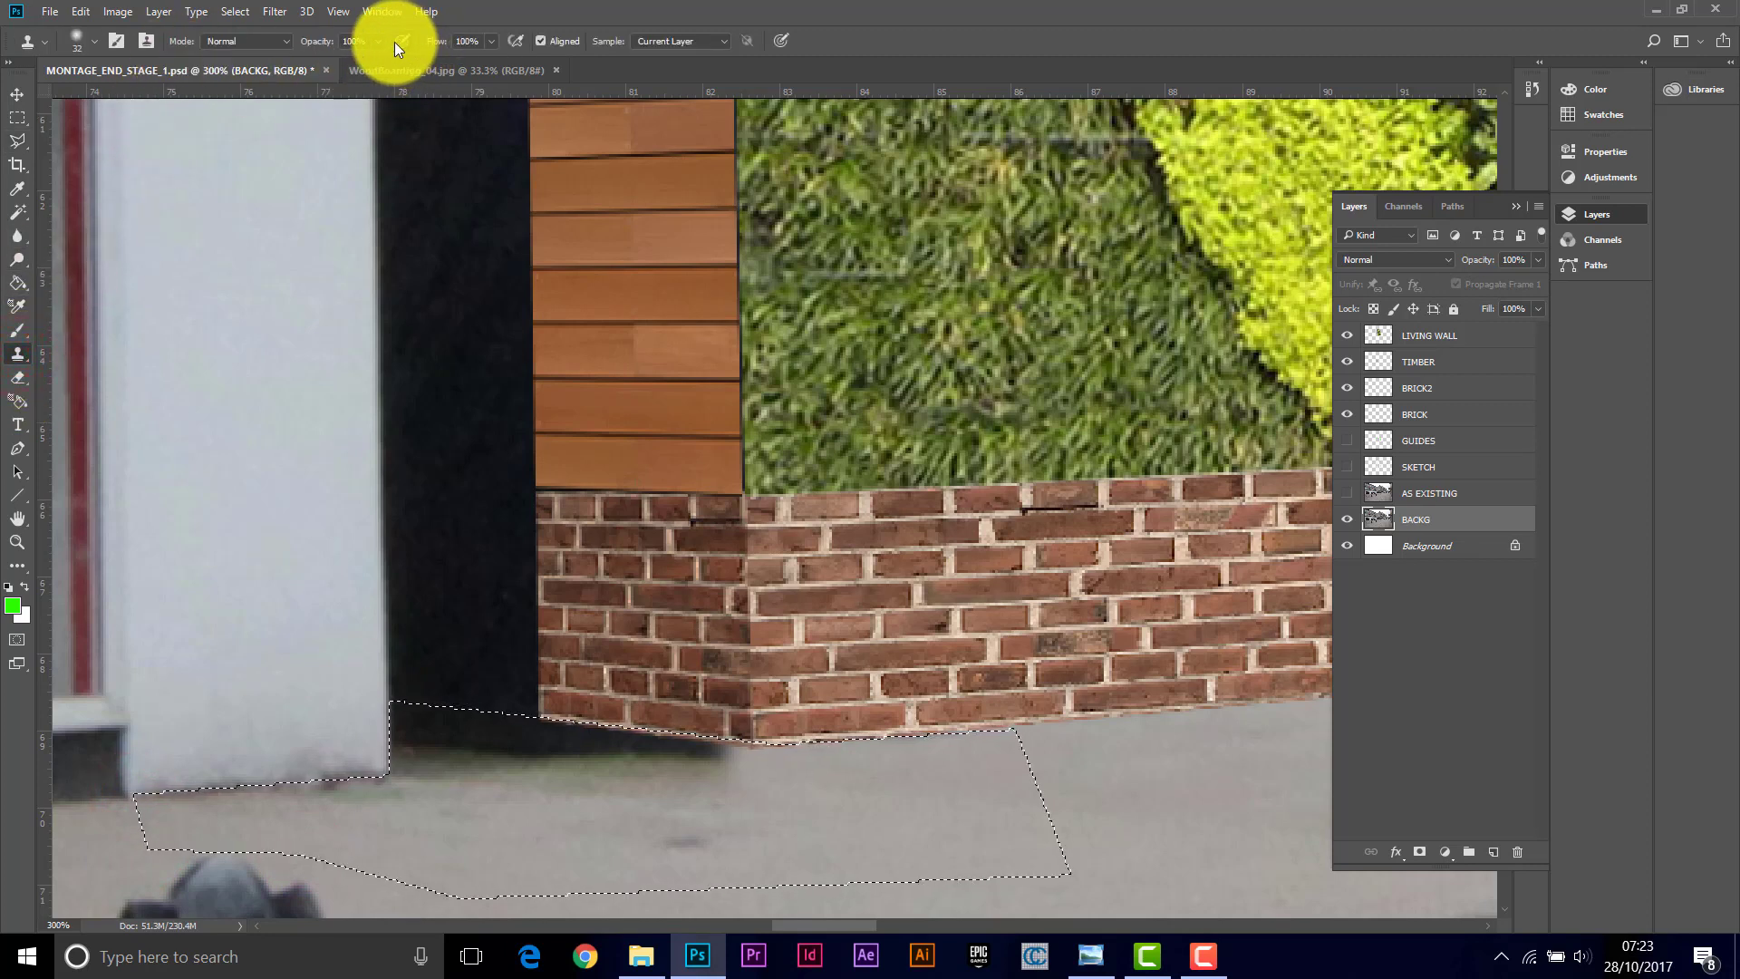
pyautogui.click(381, 42)
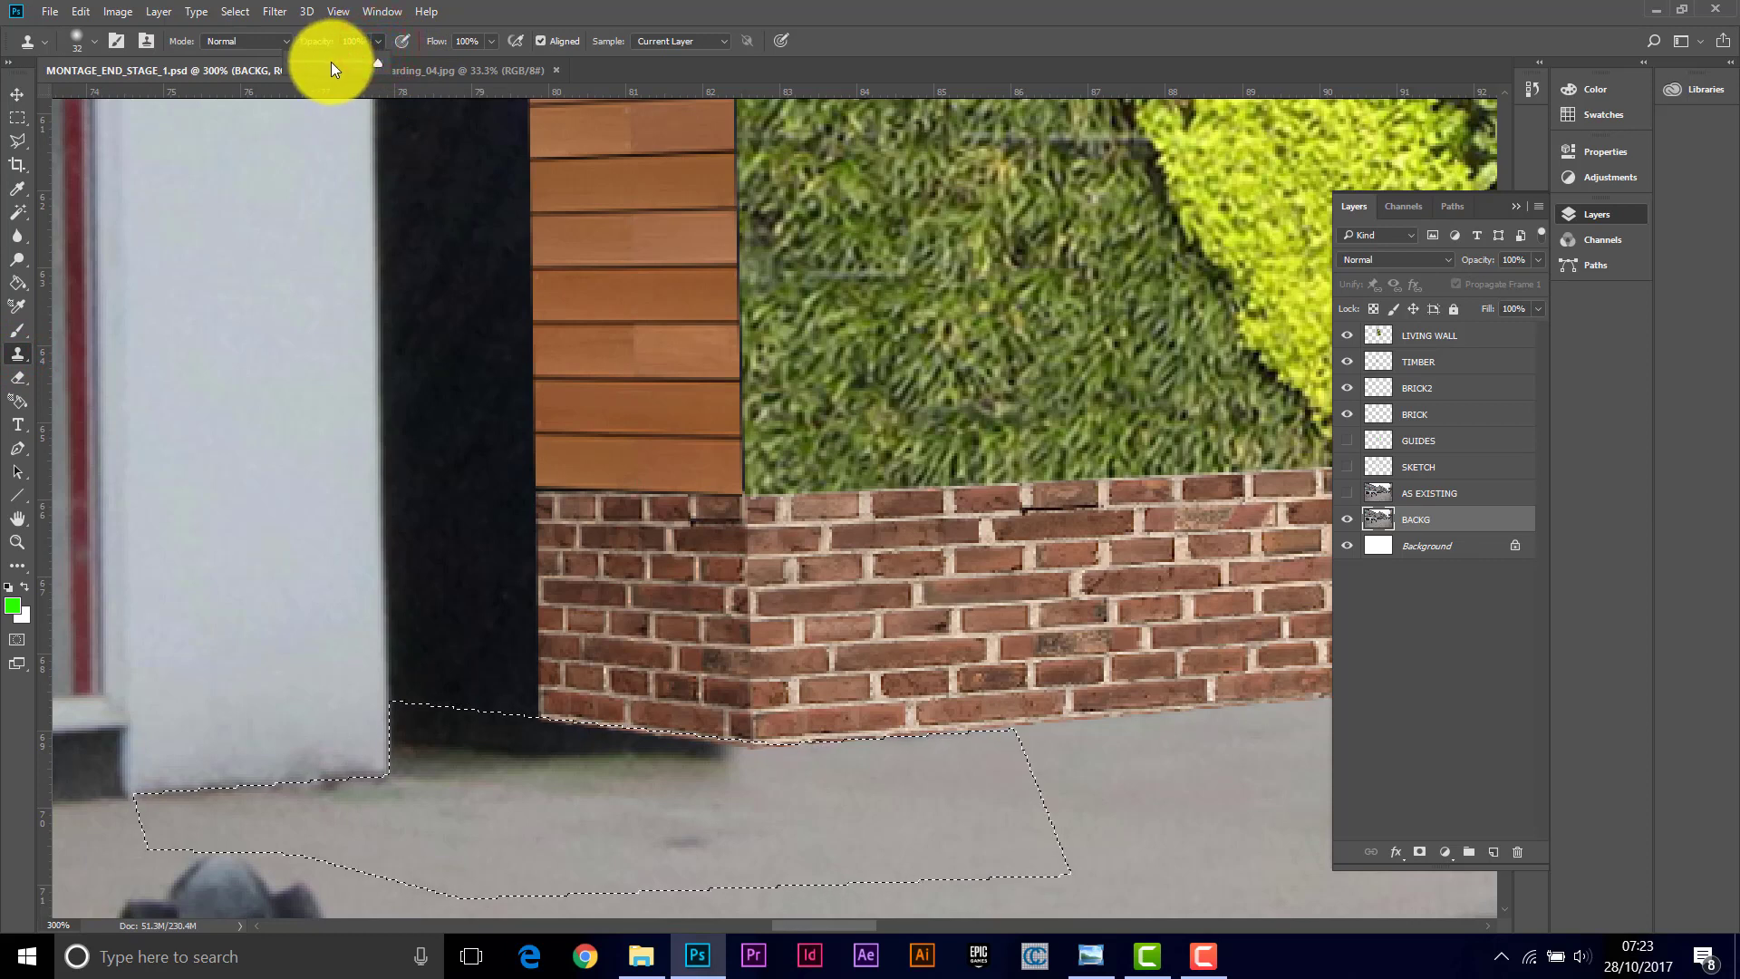
pyautogui.click(330, 61)
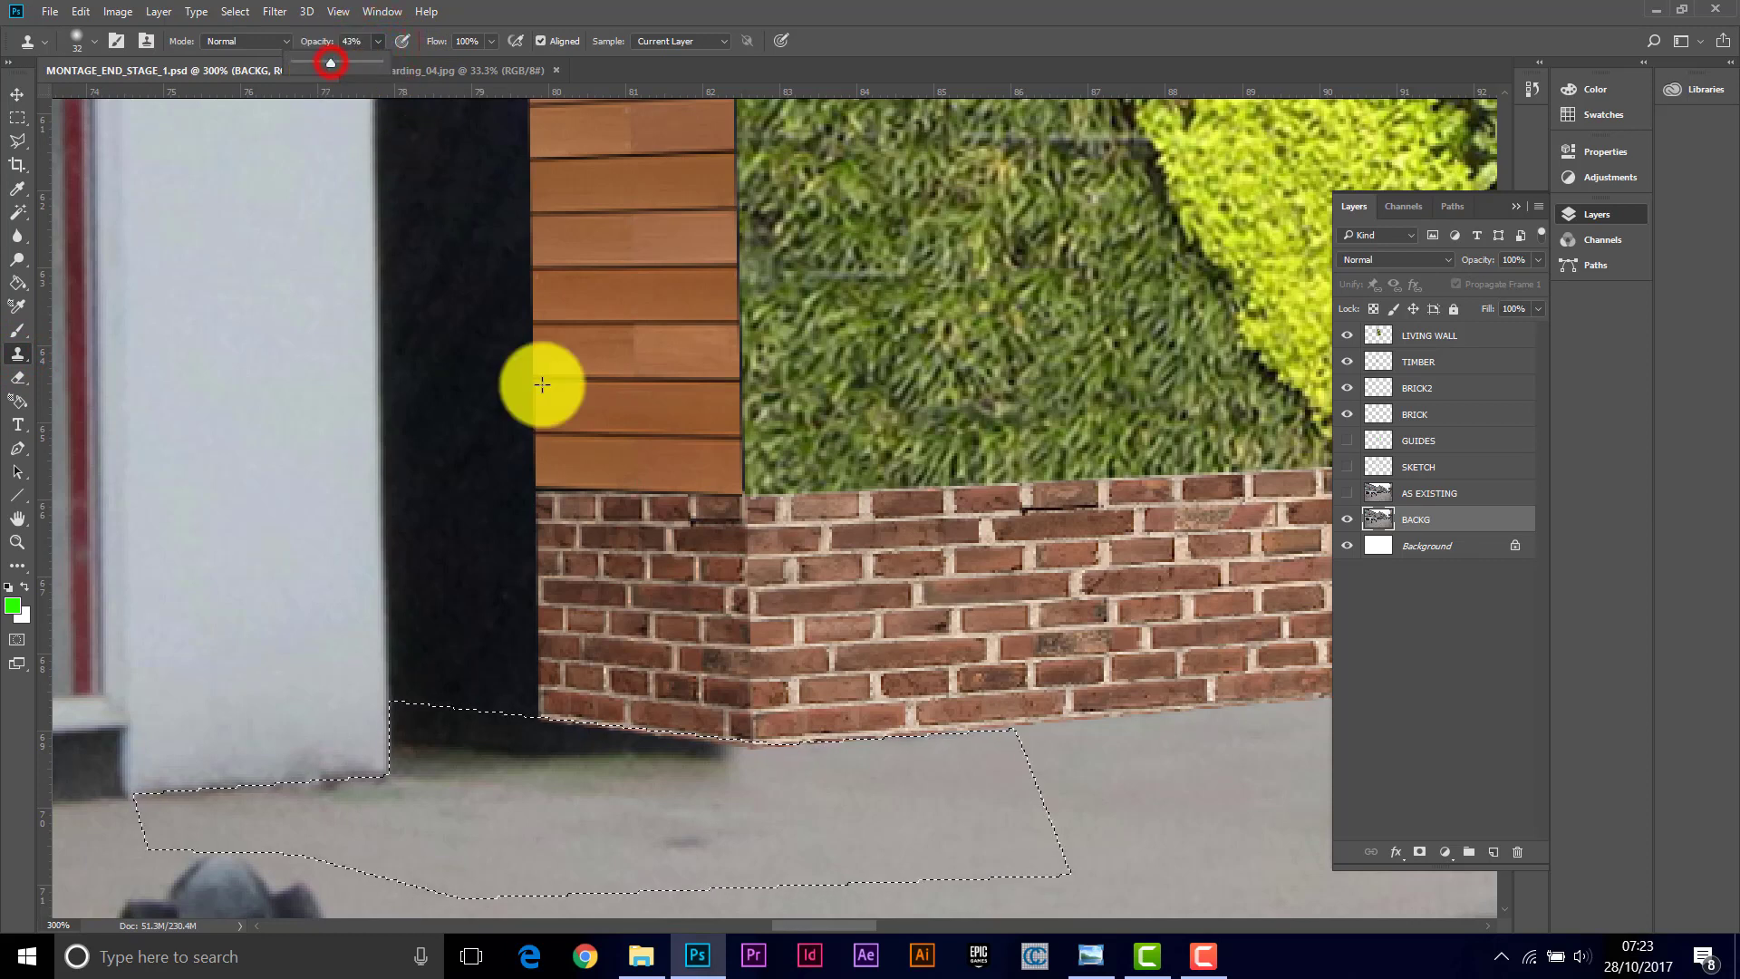
pyautogui.keyDown('alt'); pyautogui.click(787, 794); pyautogui.keyUp('alt')
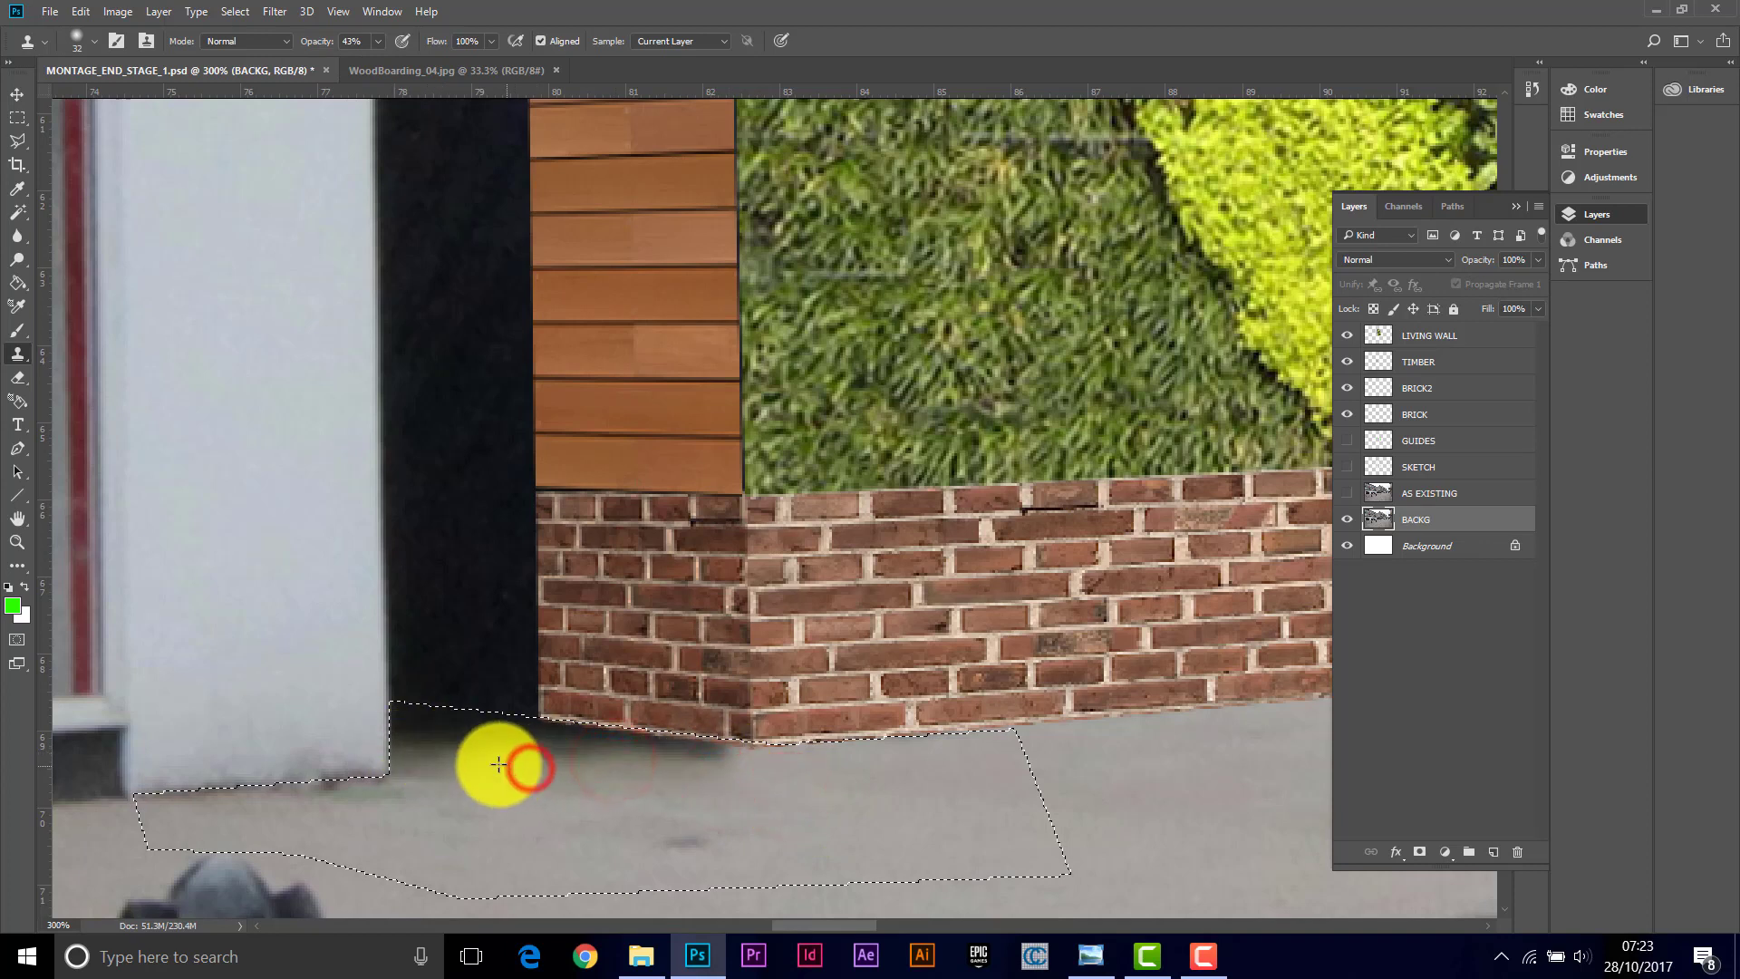
pyautogui.keyDown('alt'); pyautogui.click(852, 811); pyautogui.keyUp('alt')
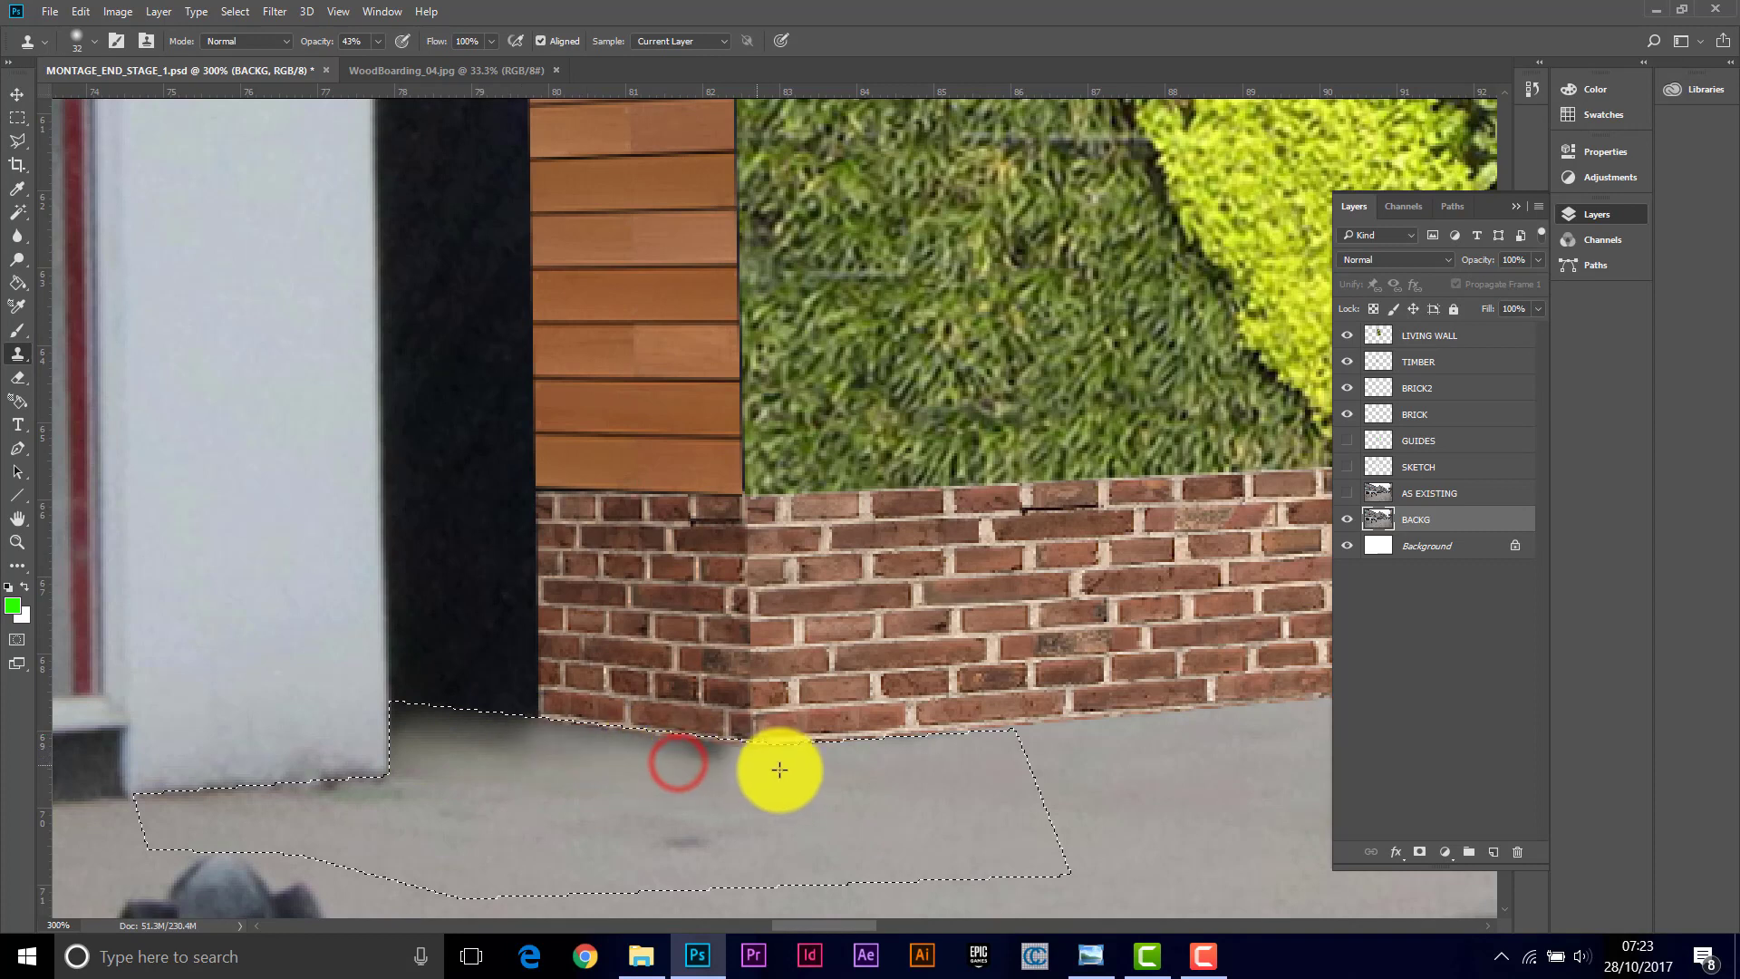
pyautogui.keyDown('alt'); pyautogui.click(775, 811); pyautogui.keyUp('alt')
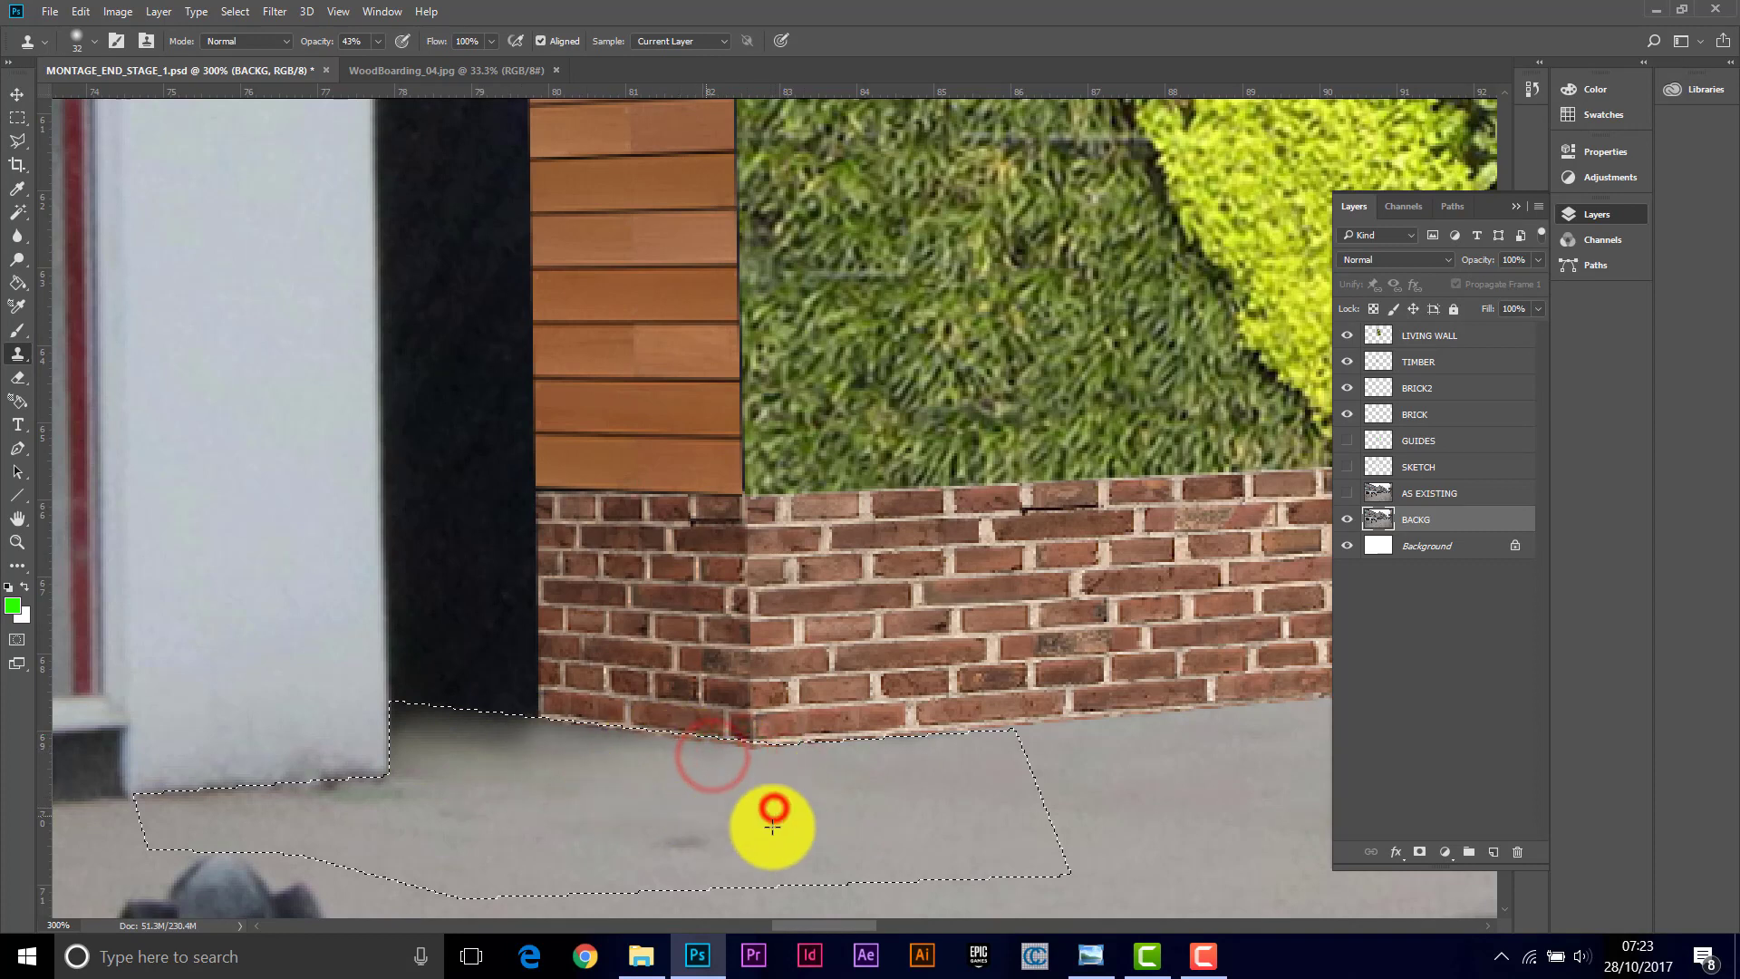
pyautogui.click(753, 830)
pyautogui.click(688, 841)
pyautogui.click(690, 834)
pyautogui.keyDown('alt'); pyautogui.click(872, 809); pyautogui.keyUp('alt')
pyautogui.click(602, 819)
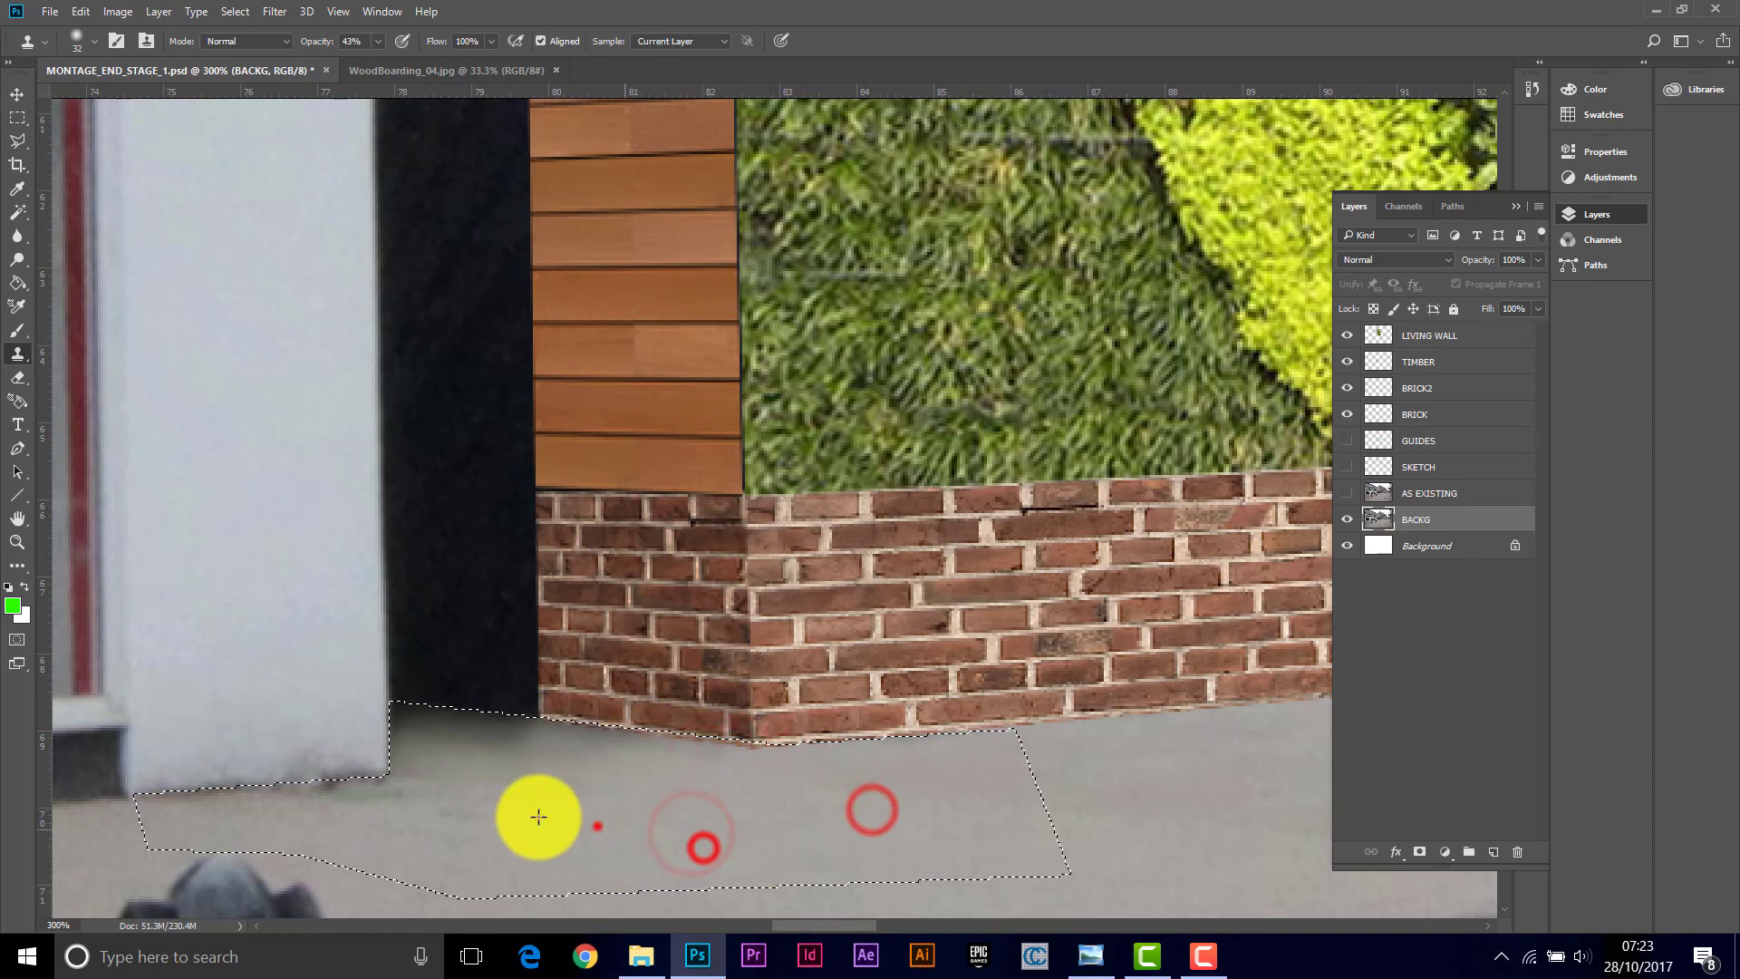
pyautogui.click(517, 797)
pyautogui.click(664, 838)
pyautogui.click(594, 792)
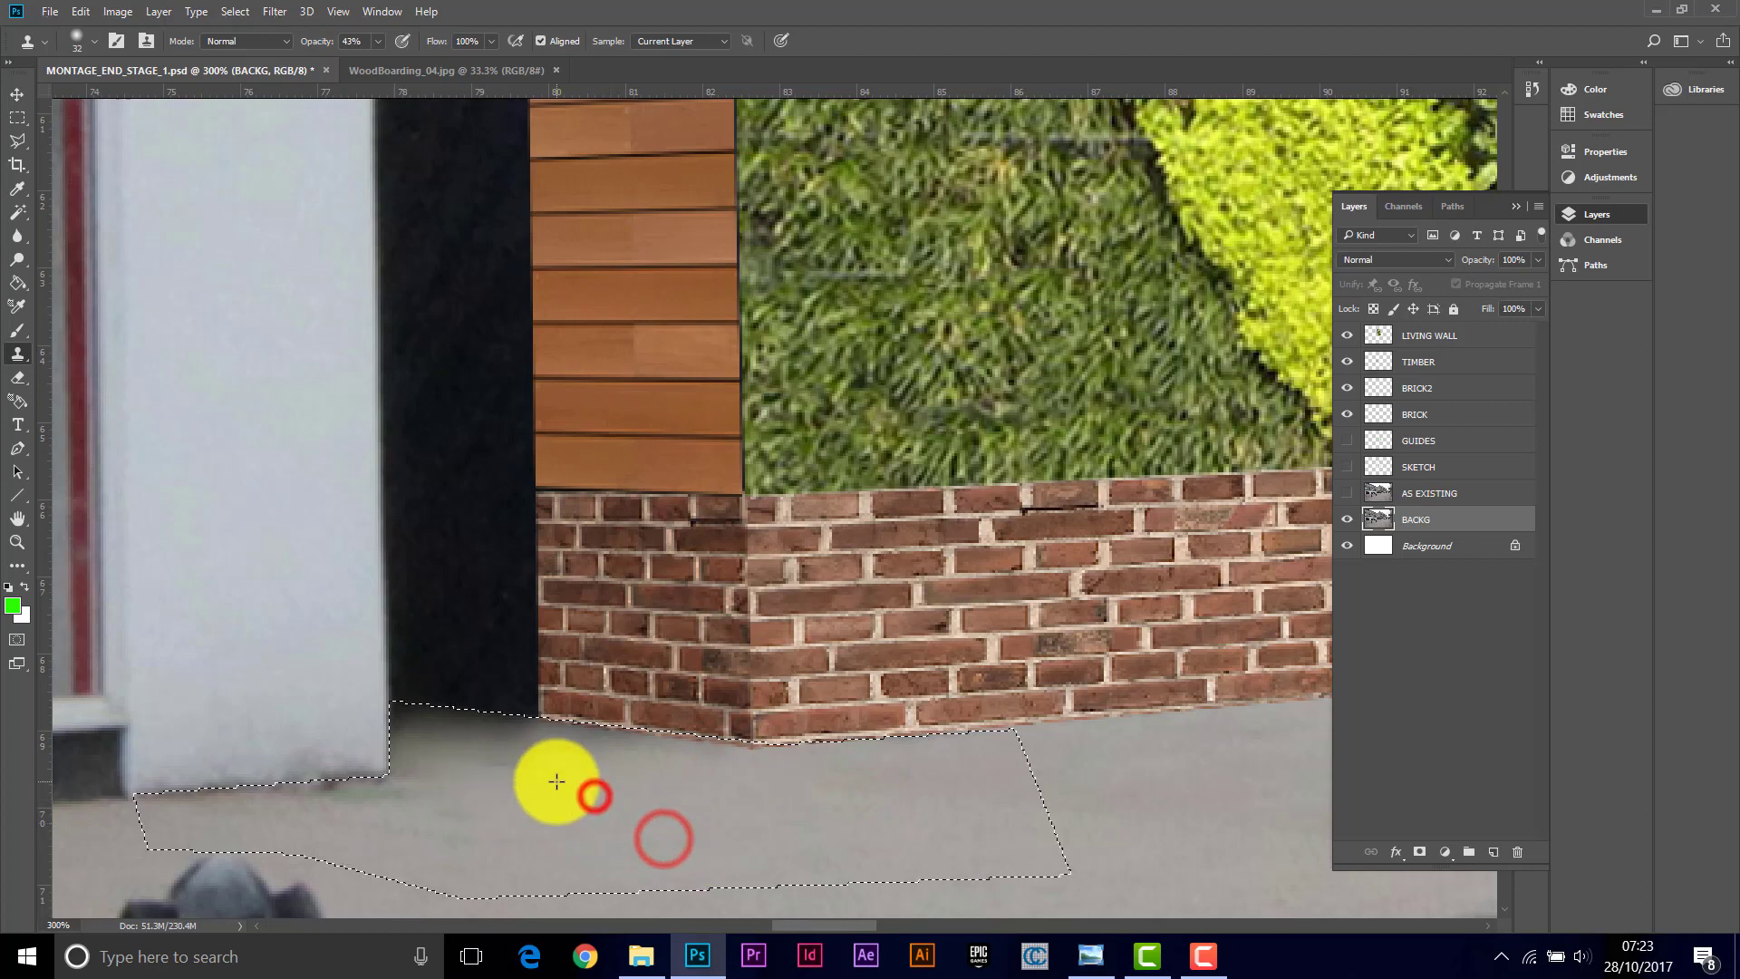
pyautogui.click(509, 773)
pyautogui.click(431, 773)
pyautogui.click(523, 835)
pyautogui.click(427, 815)
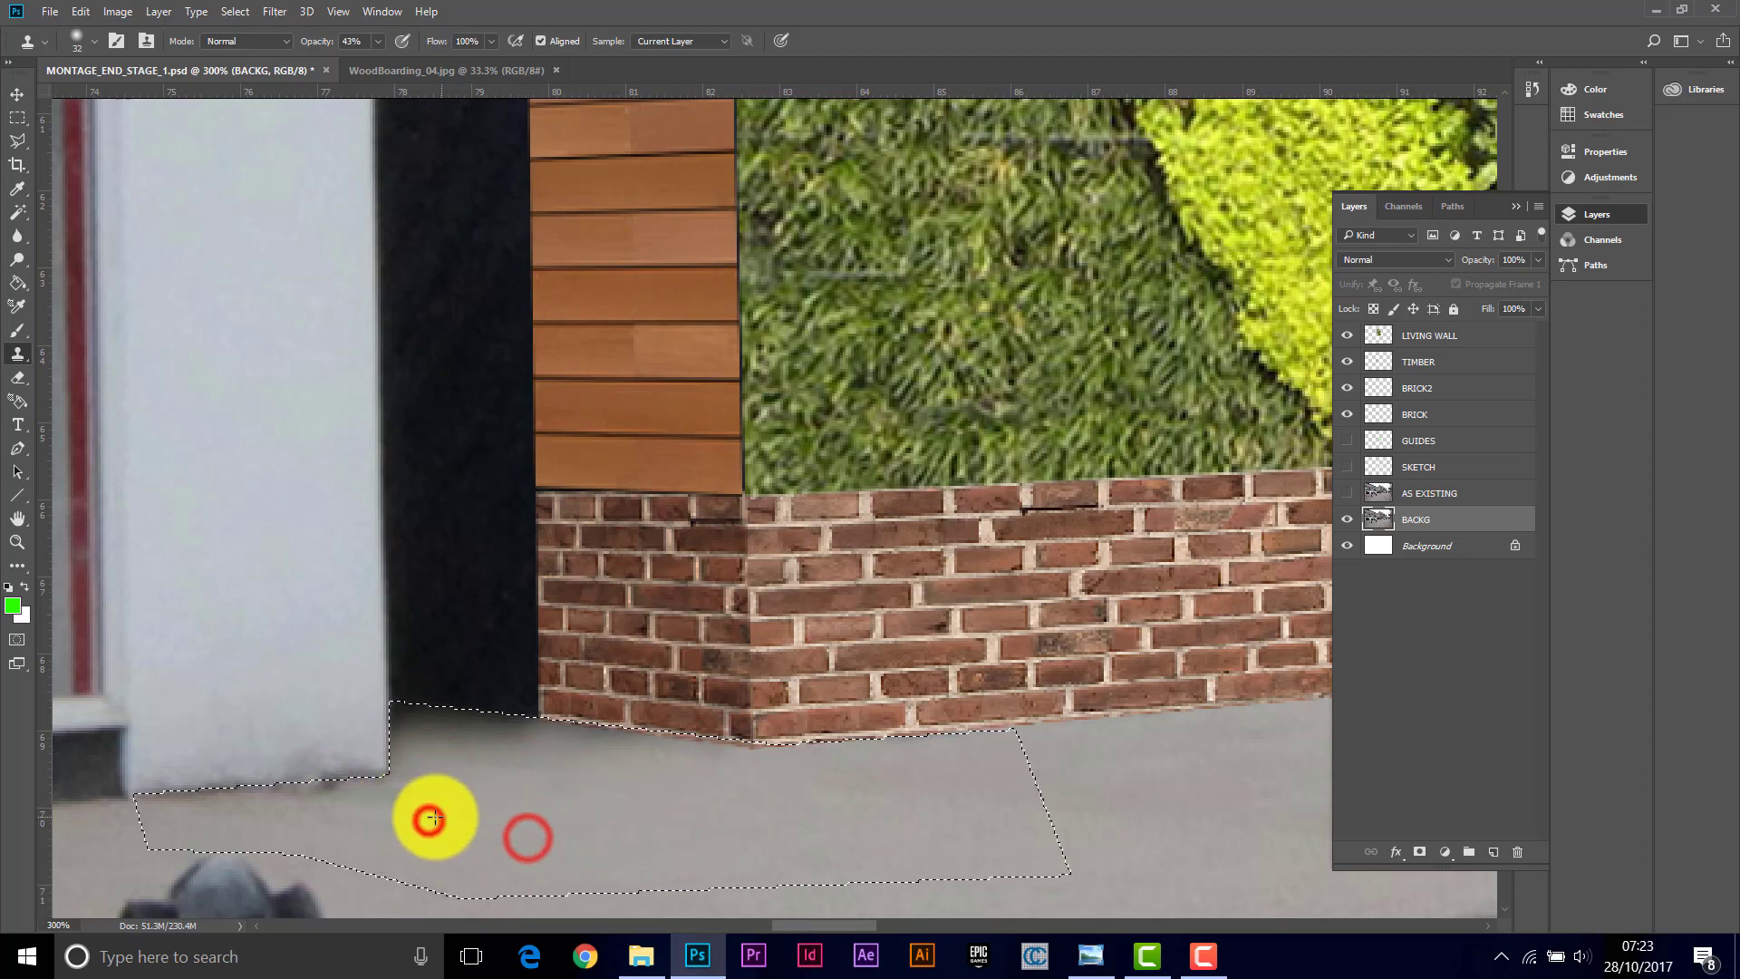
pyautogui.click(392, 807)
pyautogui.click(342, 804)
pyautogui.click(207, 803)
pyautogui.click(508, 831)
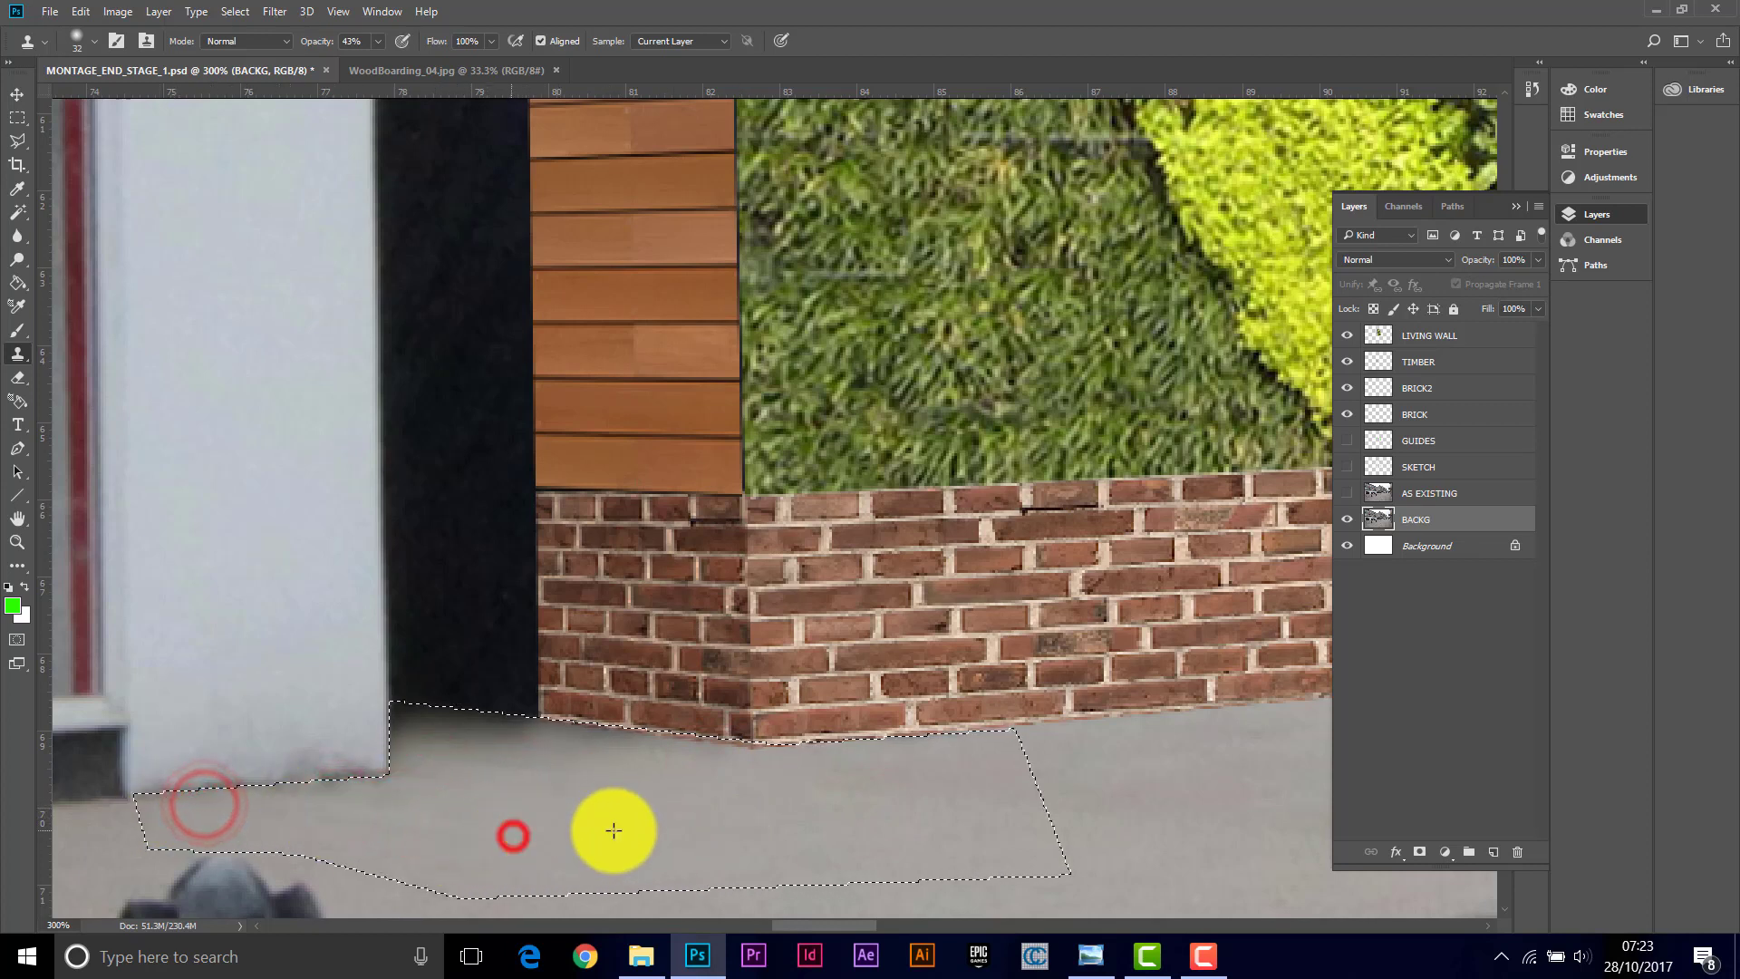
pyautogui.click(446, 781)
# Step: Undo the stray clone mark on the white shopfront and deselect the pavement selection
pyautogui.click(344, 269)
pyautogui.hotkey('ctrl', 'z')
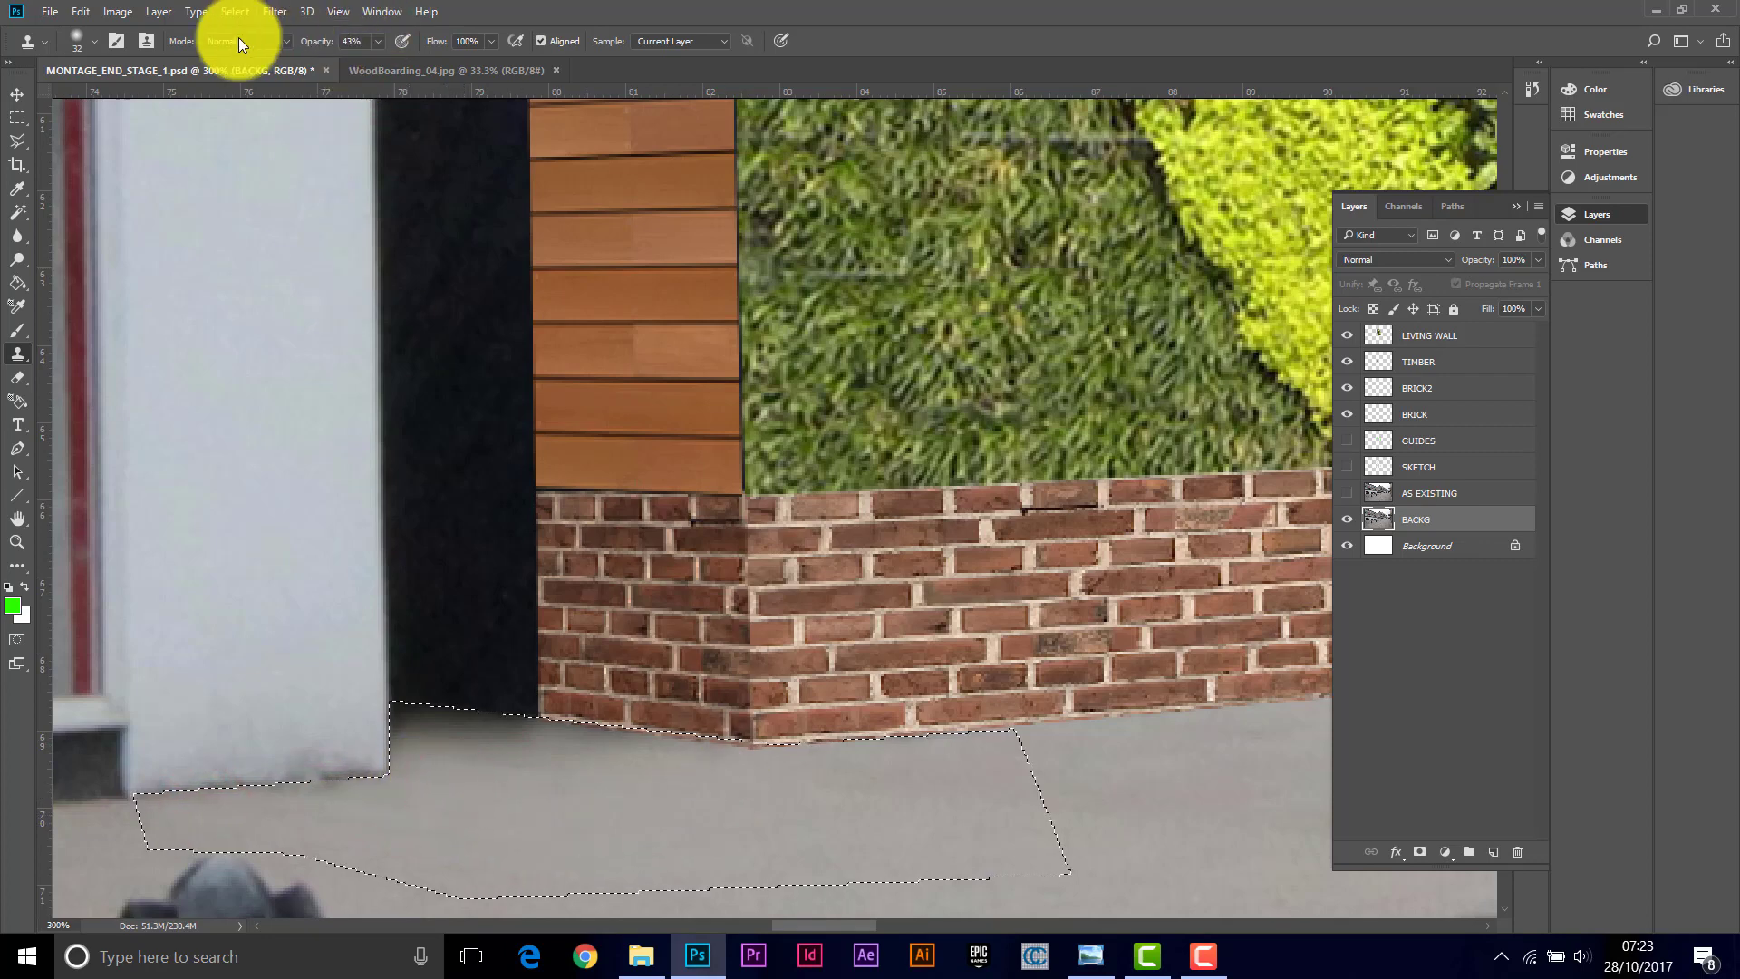
pyautogui.click(238, 11)
pyautogui.click(257, 56)
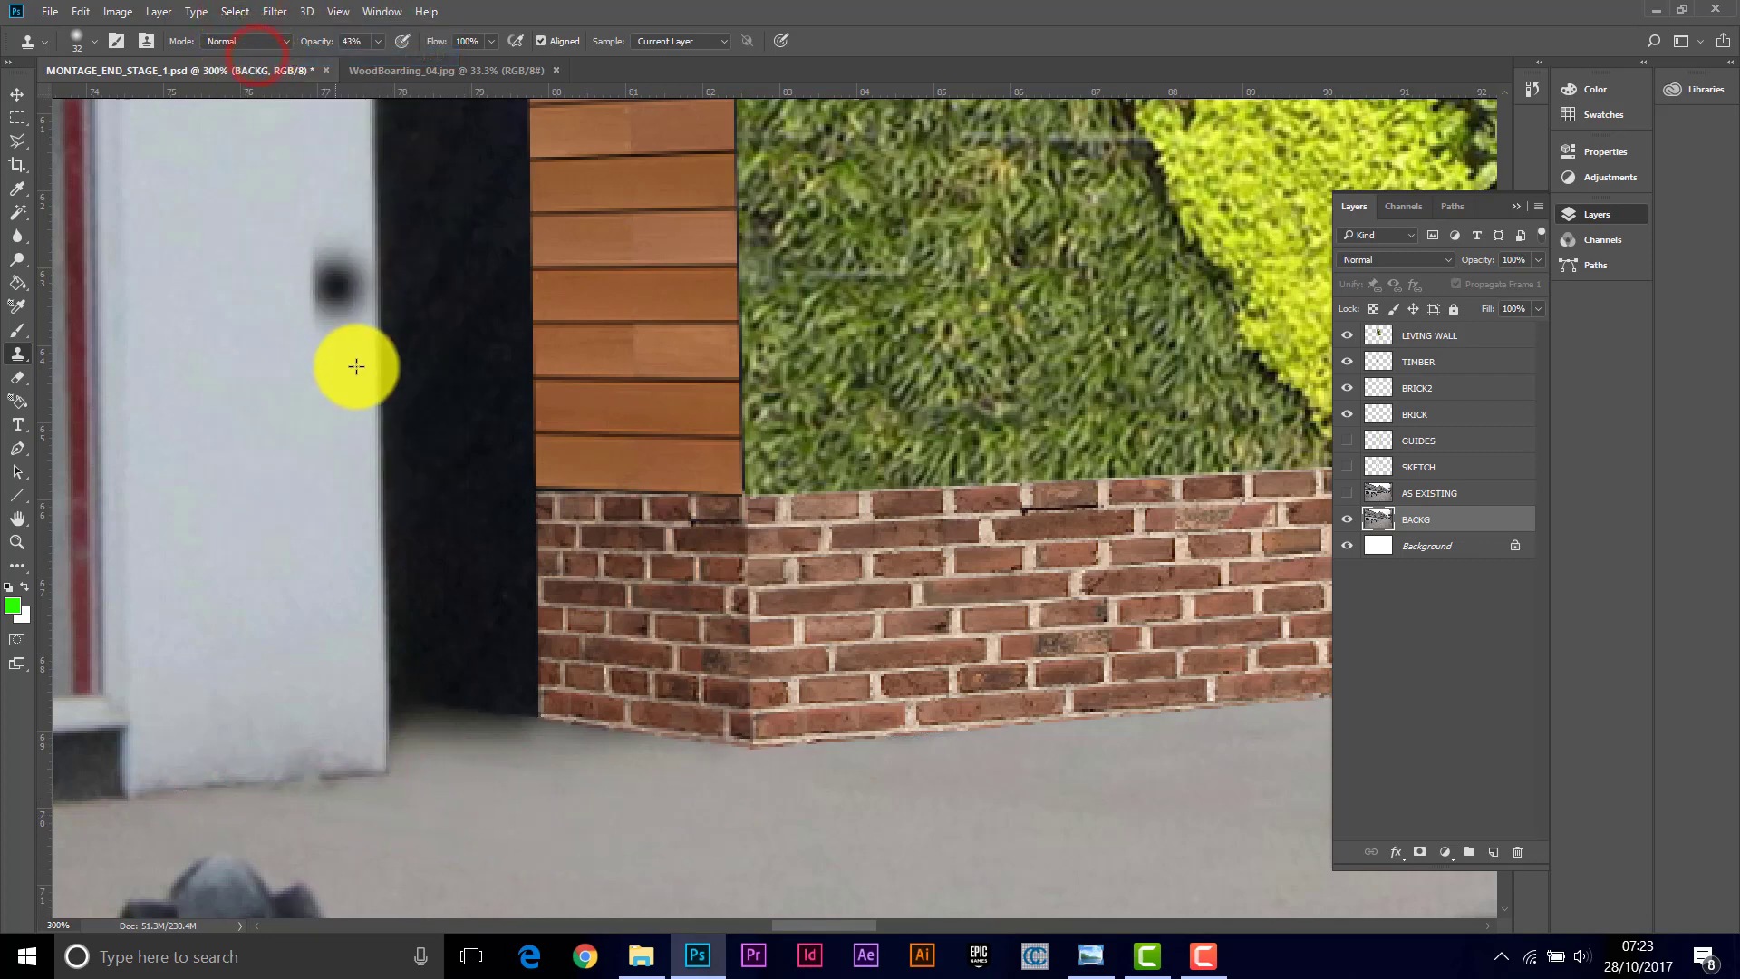
# Step: Distort the TIMBER layer, pulling its bottom-left corner slightly down to close the gap above the brick plinth
pyautogui.click(17, 542)
pyautogui.keyDown('alt'); pyautogui.click(785, 516); pyautogui.keyUp('alt')
pyautogui.click(642, 521)
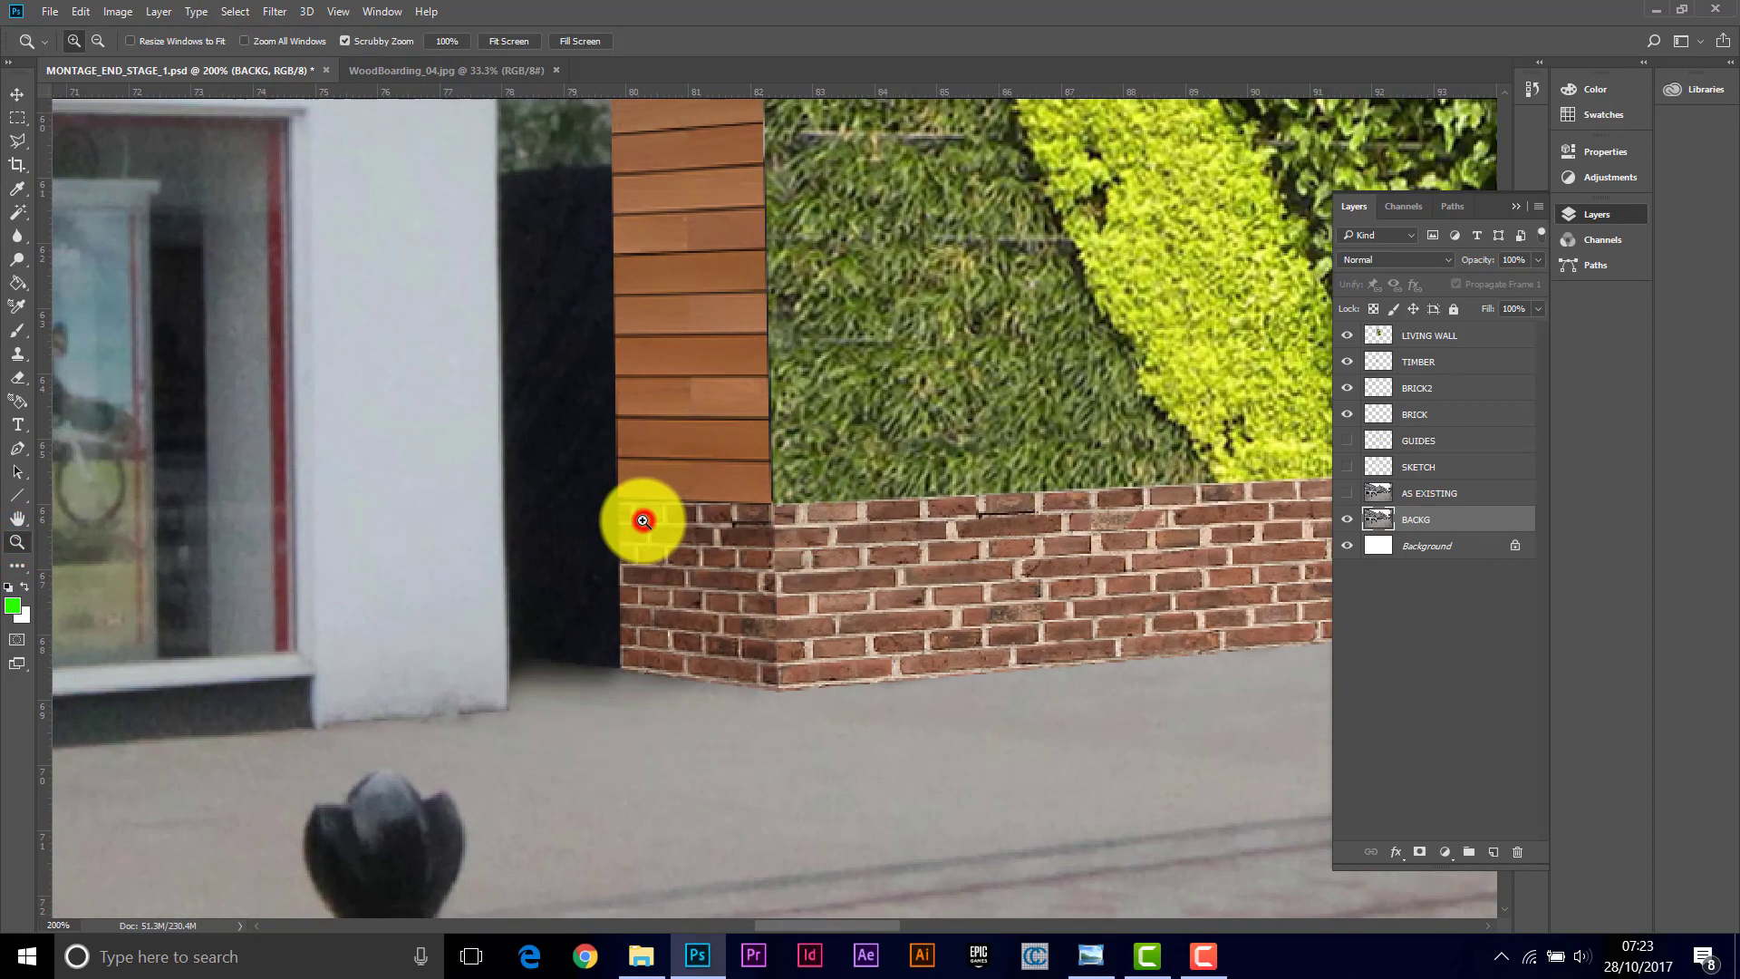
pyautogui.click(633, 516)
pyautogui.click(634, 513)
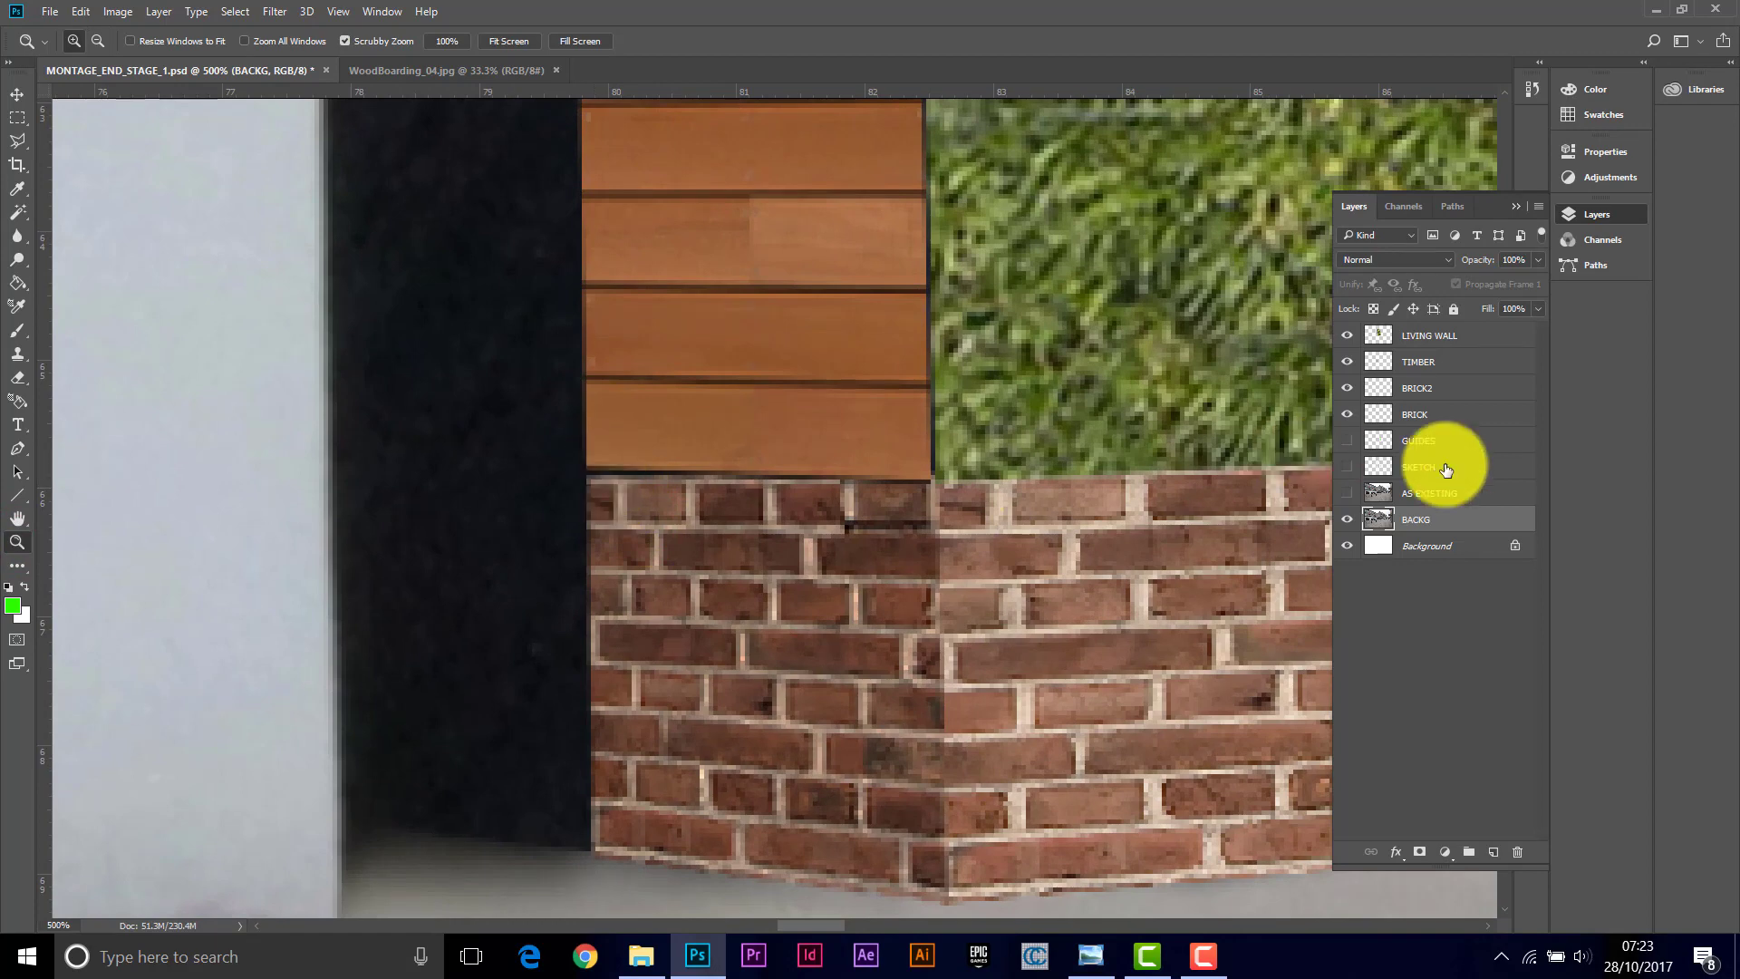
pyautogui.click(1470, 369)
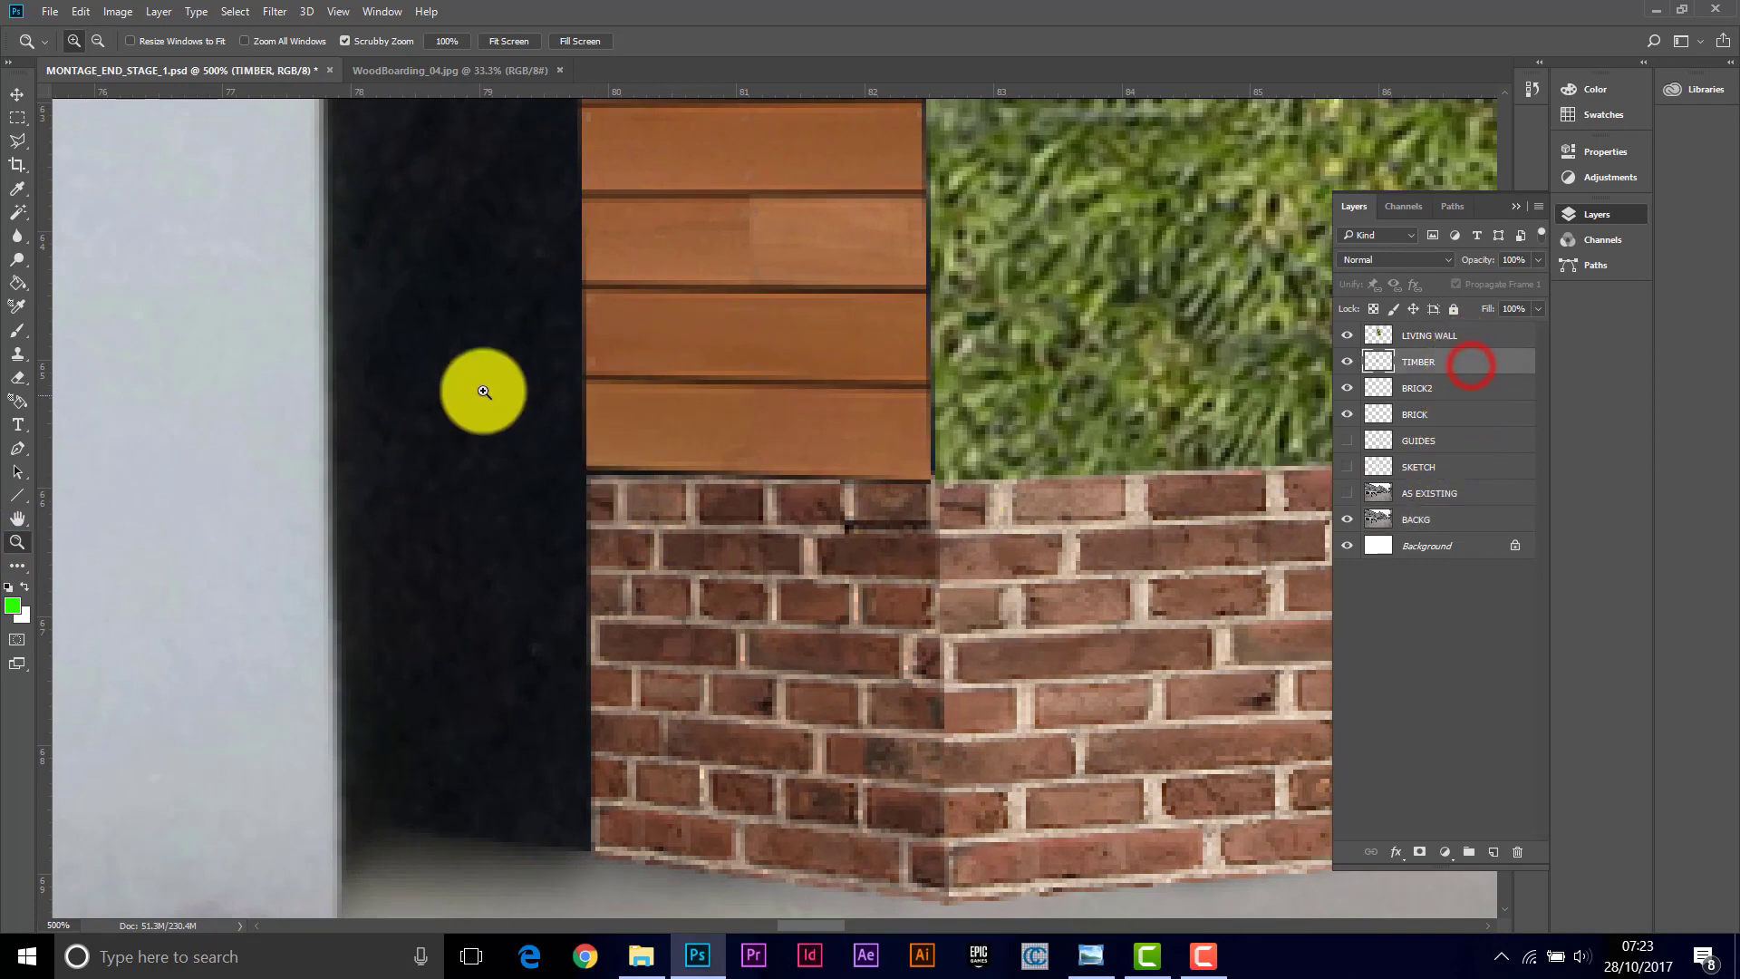
pyautogui.click(81, 11)
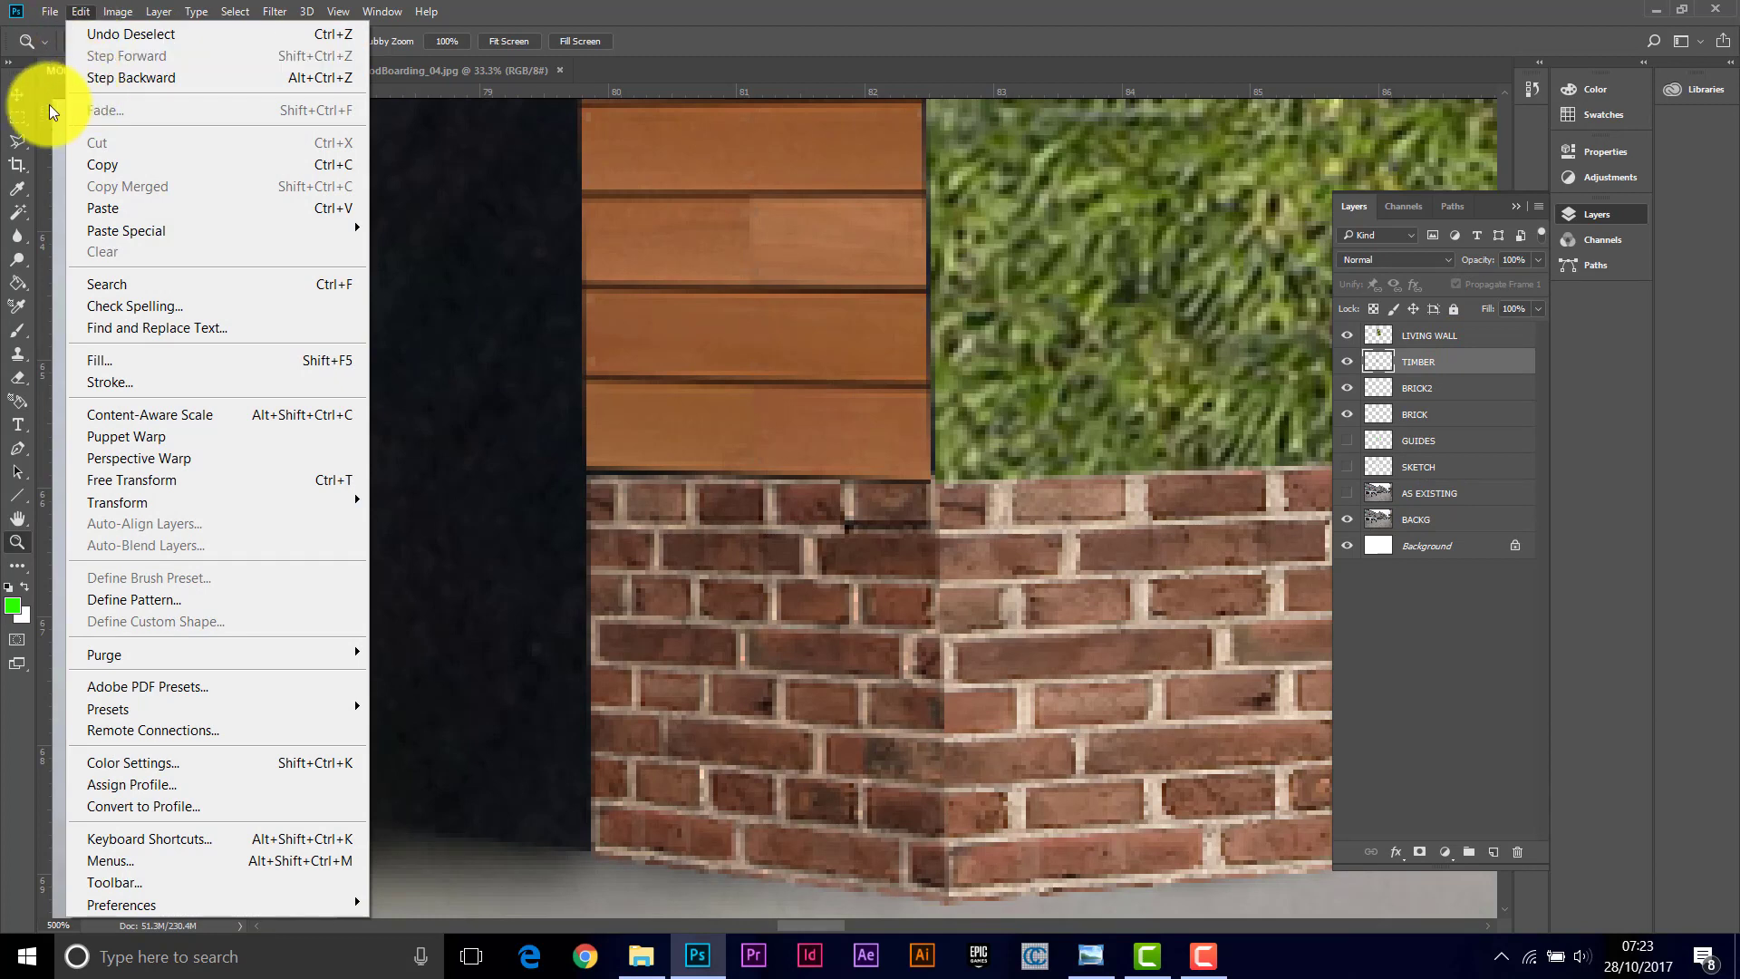
pyautogui.moveTo(118, 512)
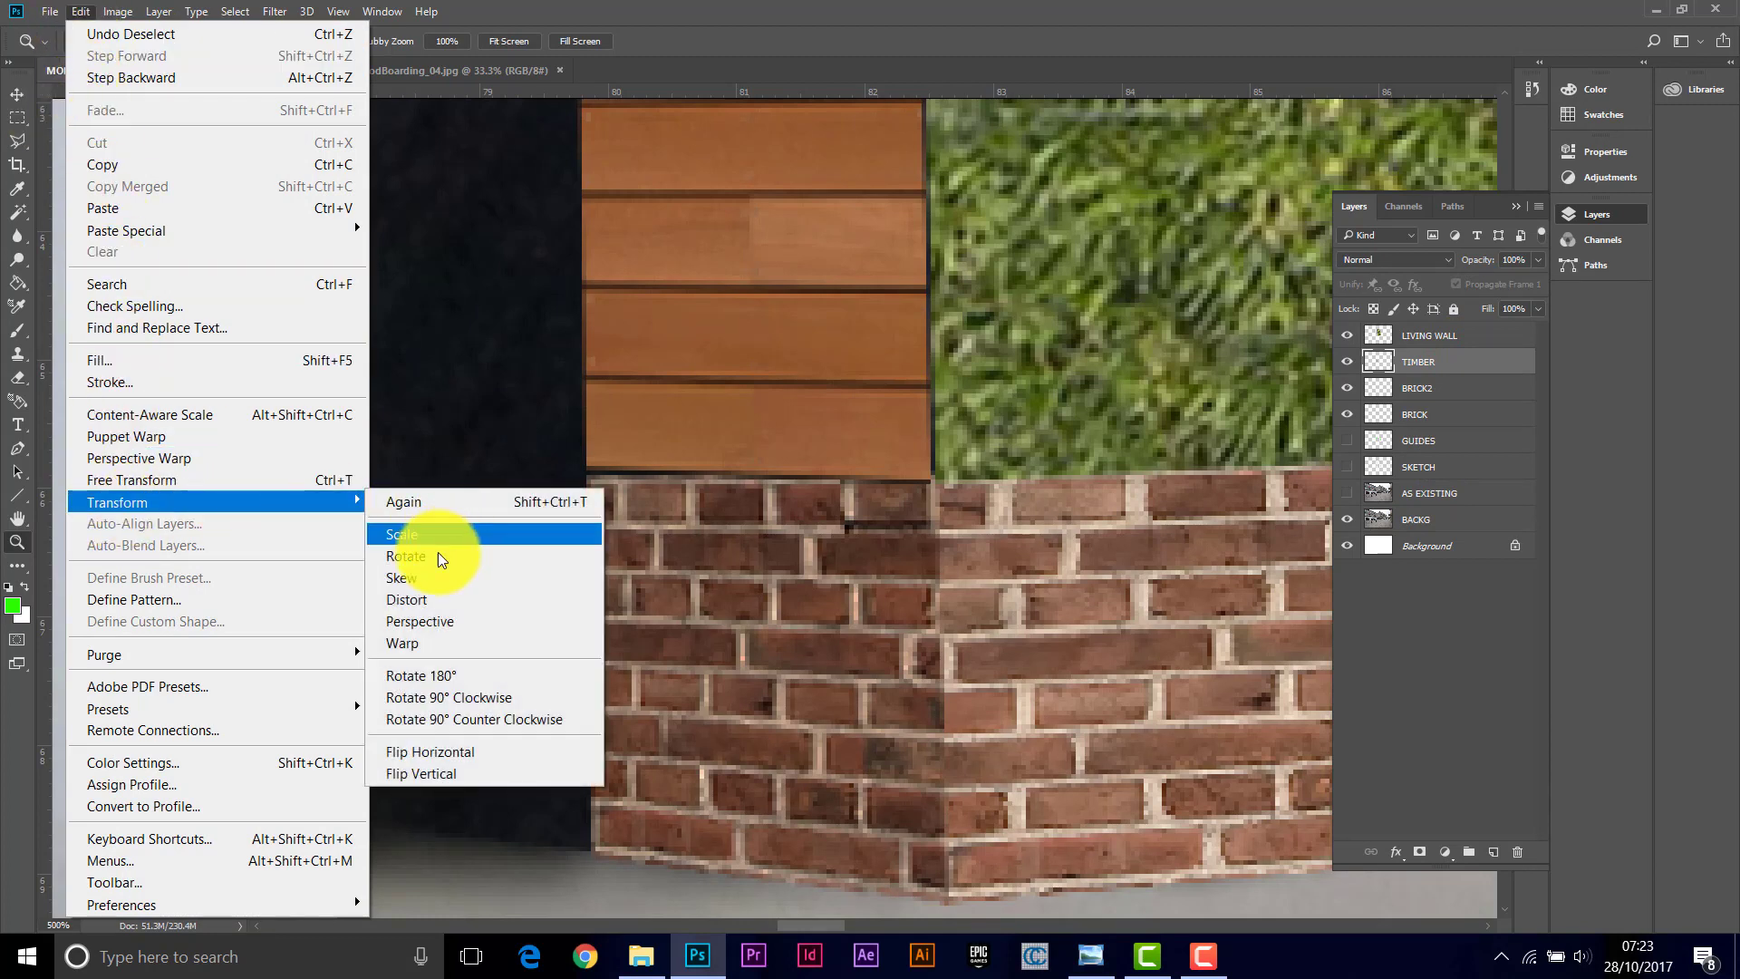
pyautogui.click(404, 598)
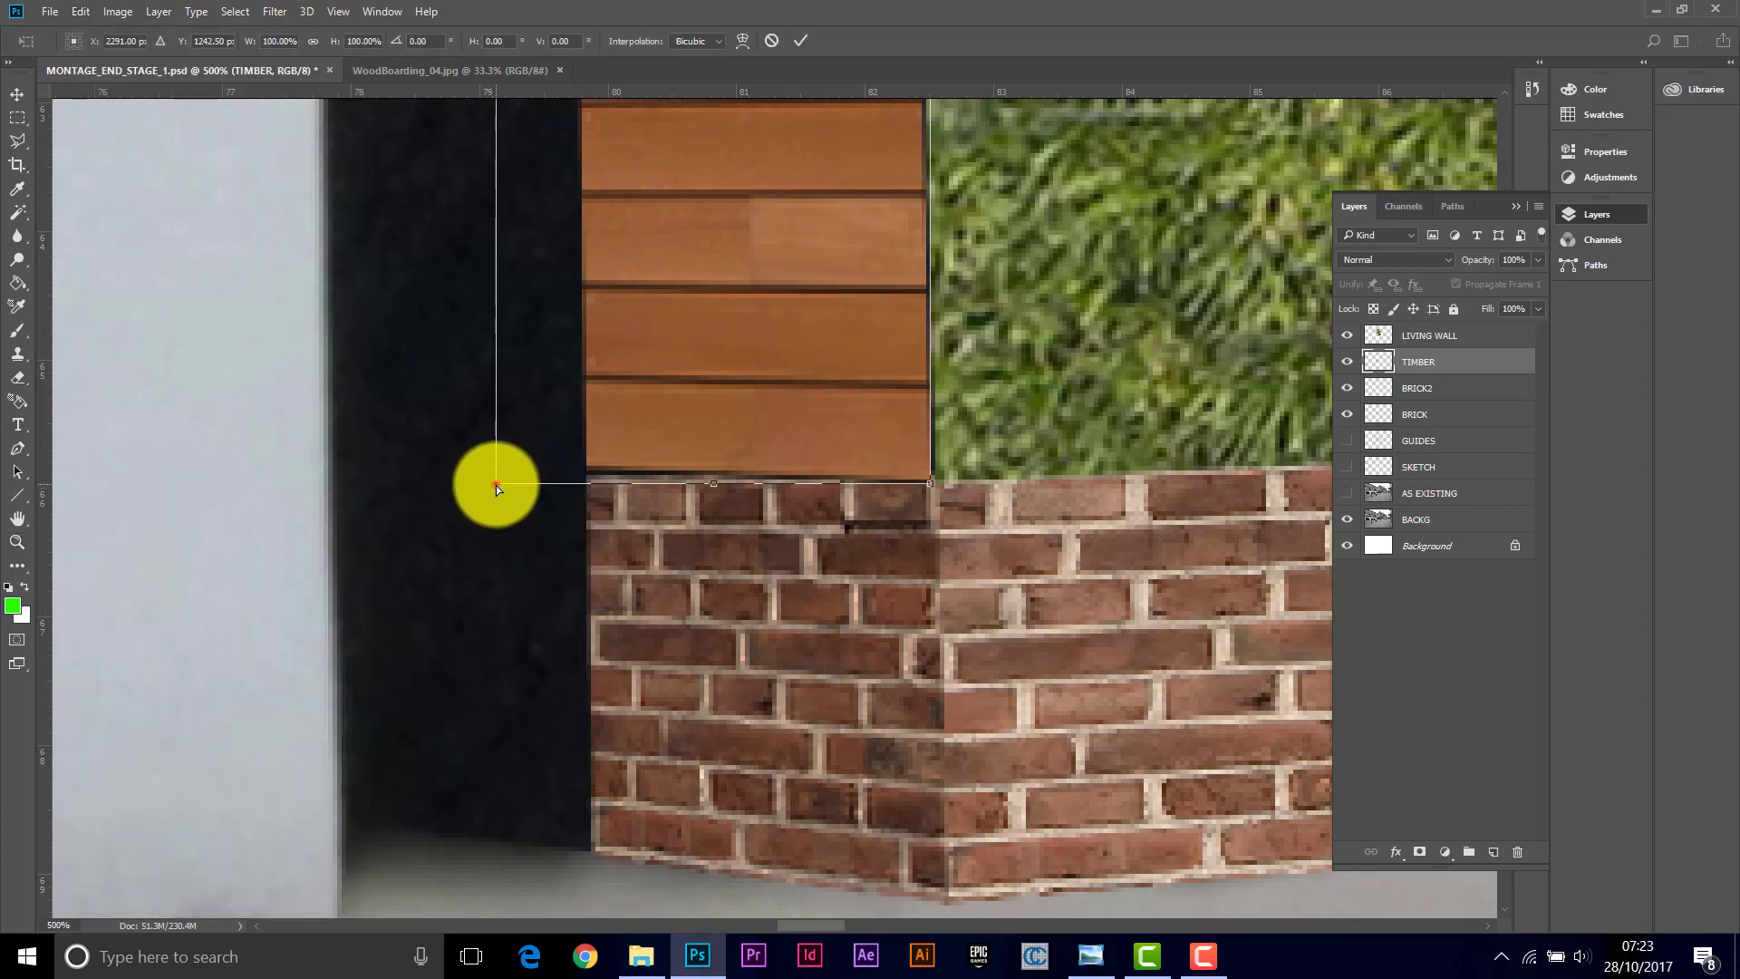
pyautogui.moveTo(497, 487)
pyautogui.mouseDown()
pyautogui.moveTo(495, 462)
pyautogui.moveTo(499, 503)
pyautogui.mouseUp()
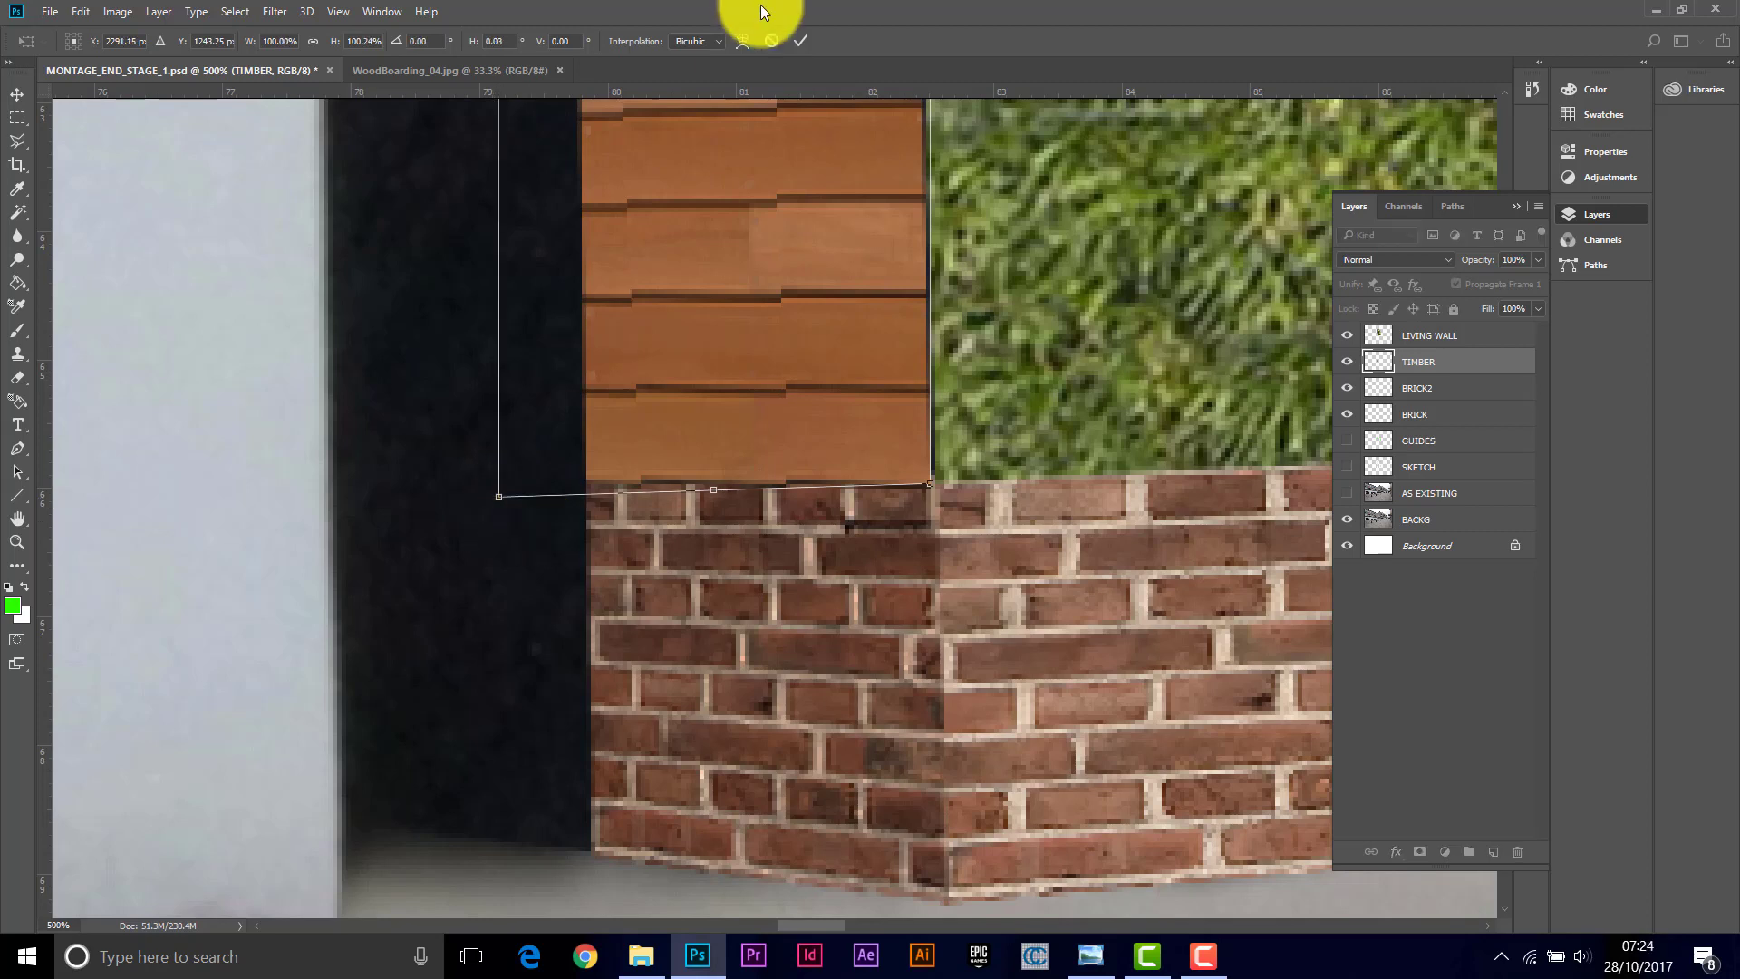
pyautogui.click(803, 38)
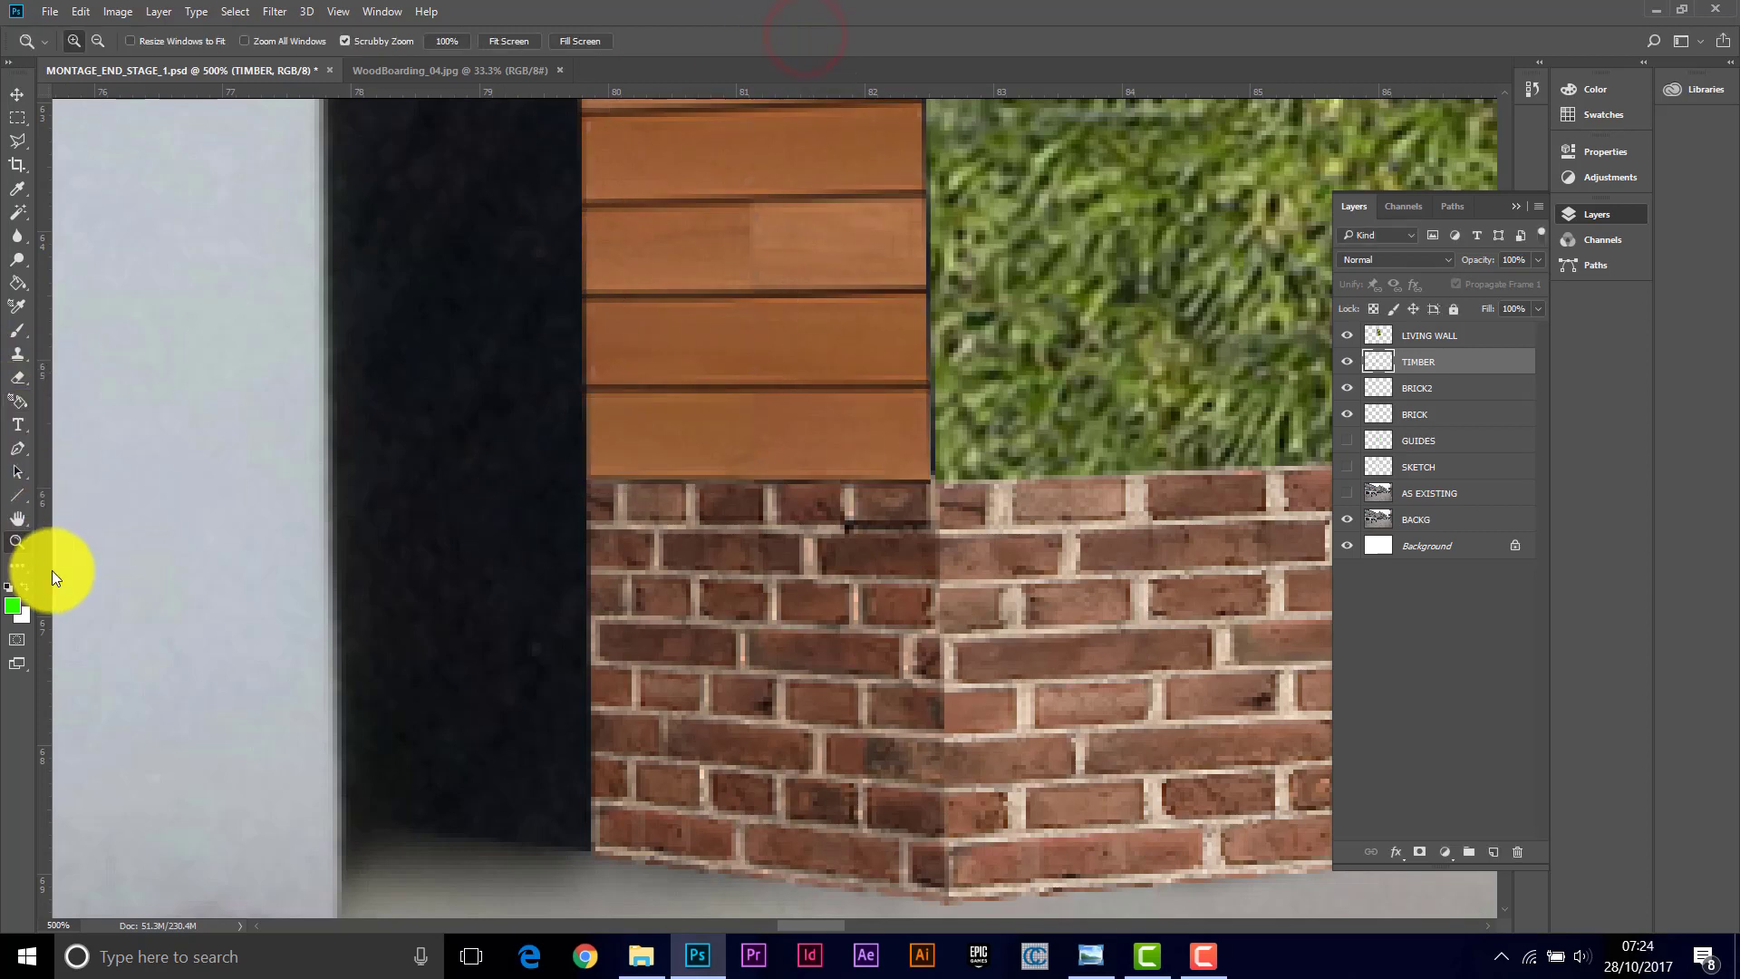
pyautogui.moveTo(877, 493); pyautogui.dragTo(862, 434)
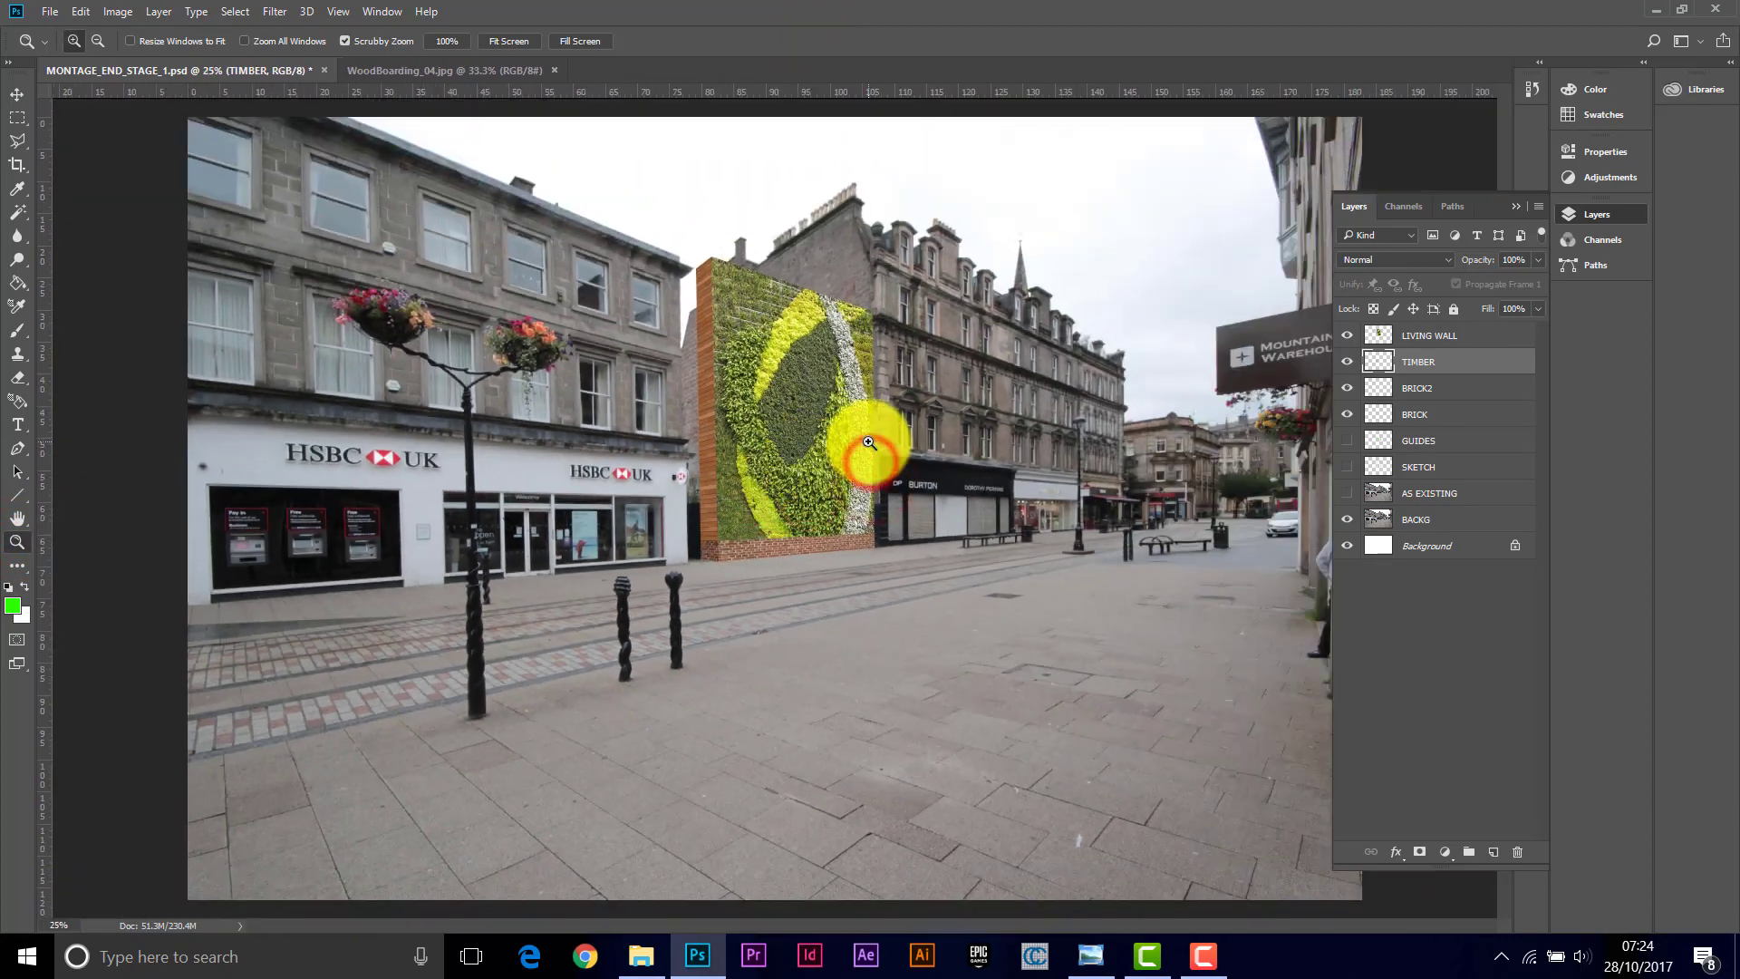